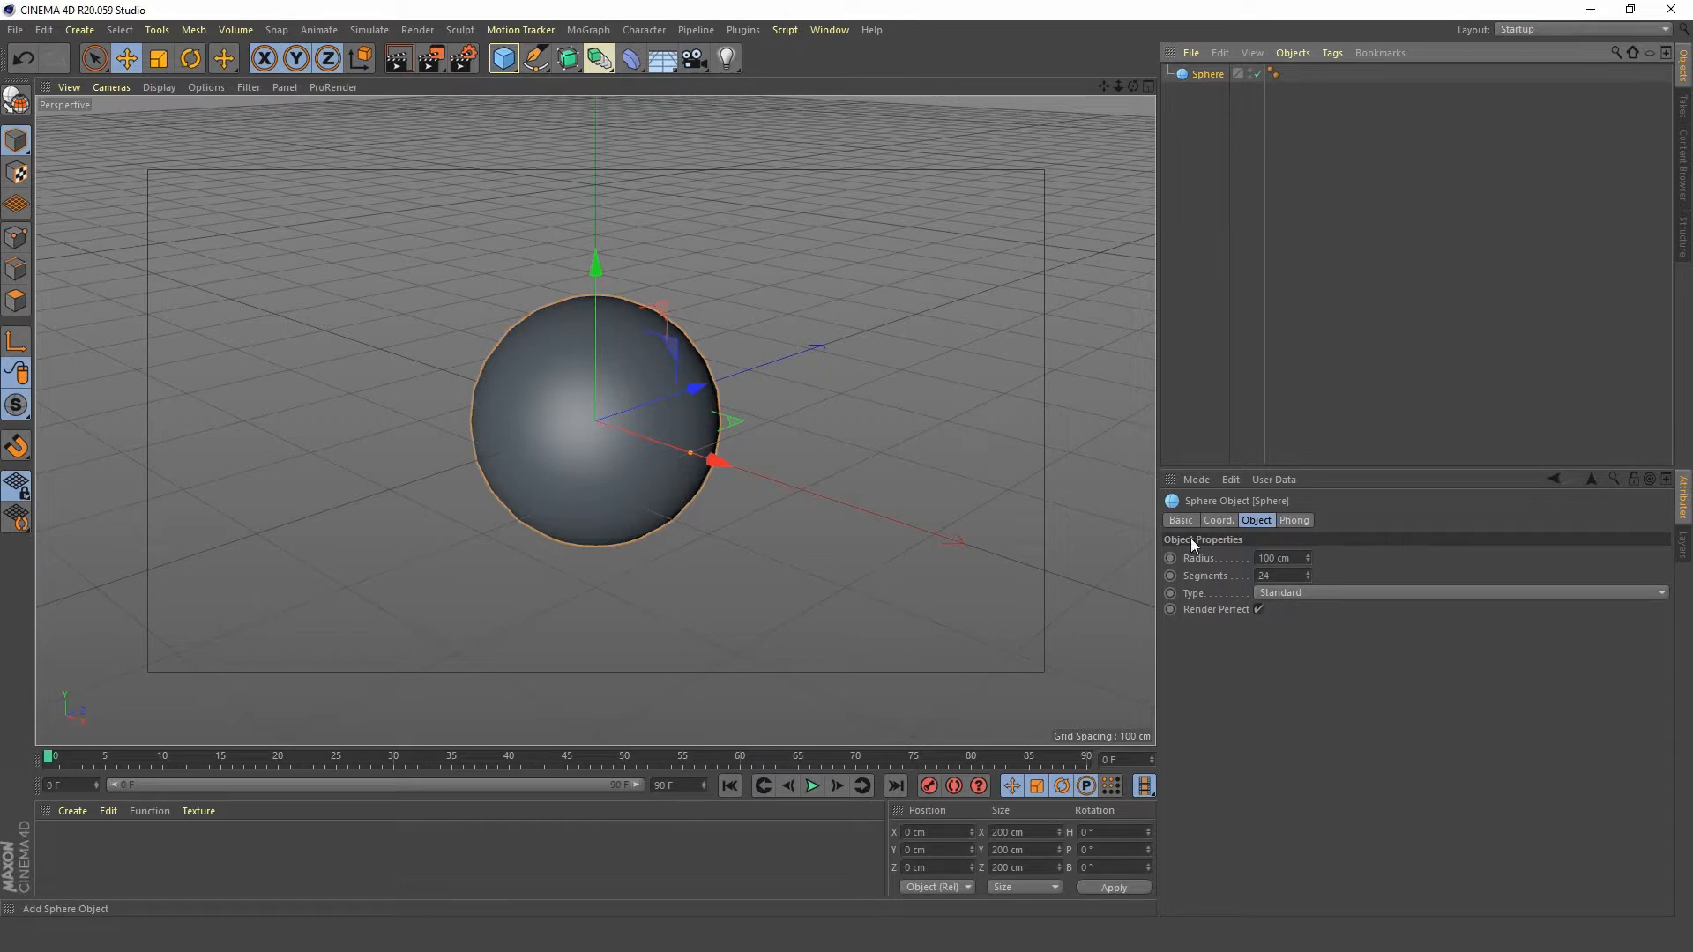
- Try a radius of 10 cm on the sphere and settle on 15 cm
{"action": "left_click", "coordinate": [1297, 561]}
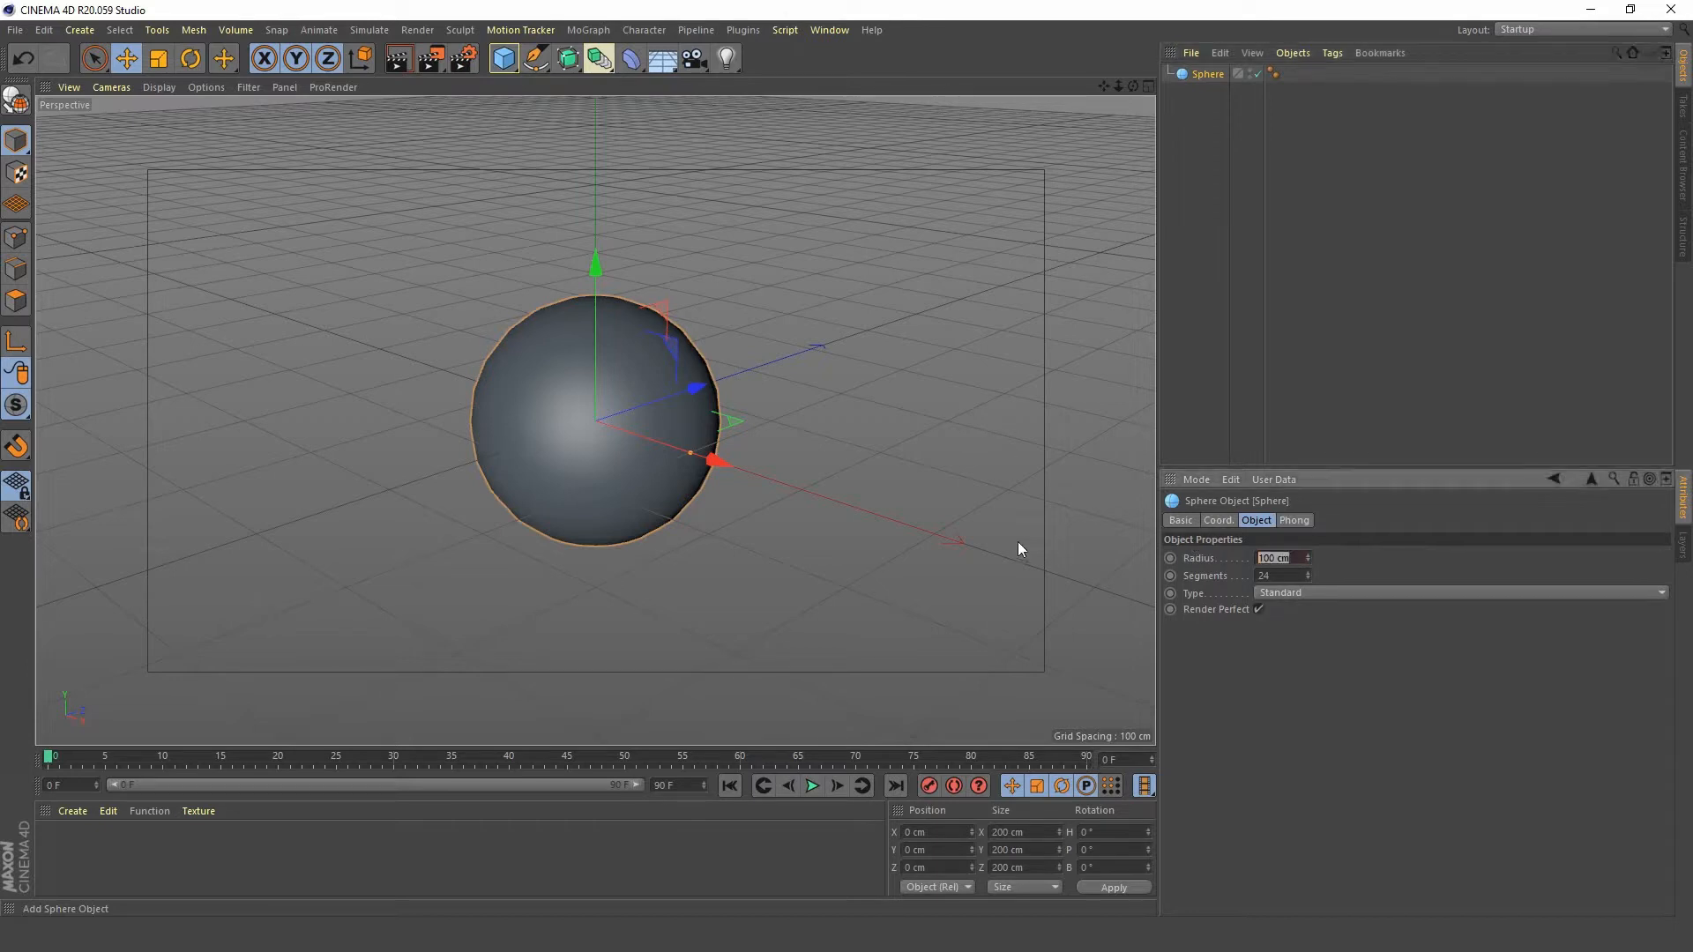
{"action": "type", "text": "10"}
{"action": "key", "text": "Return"}
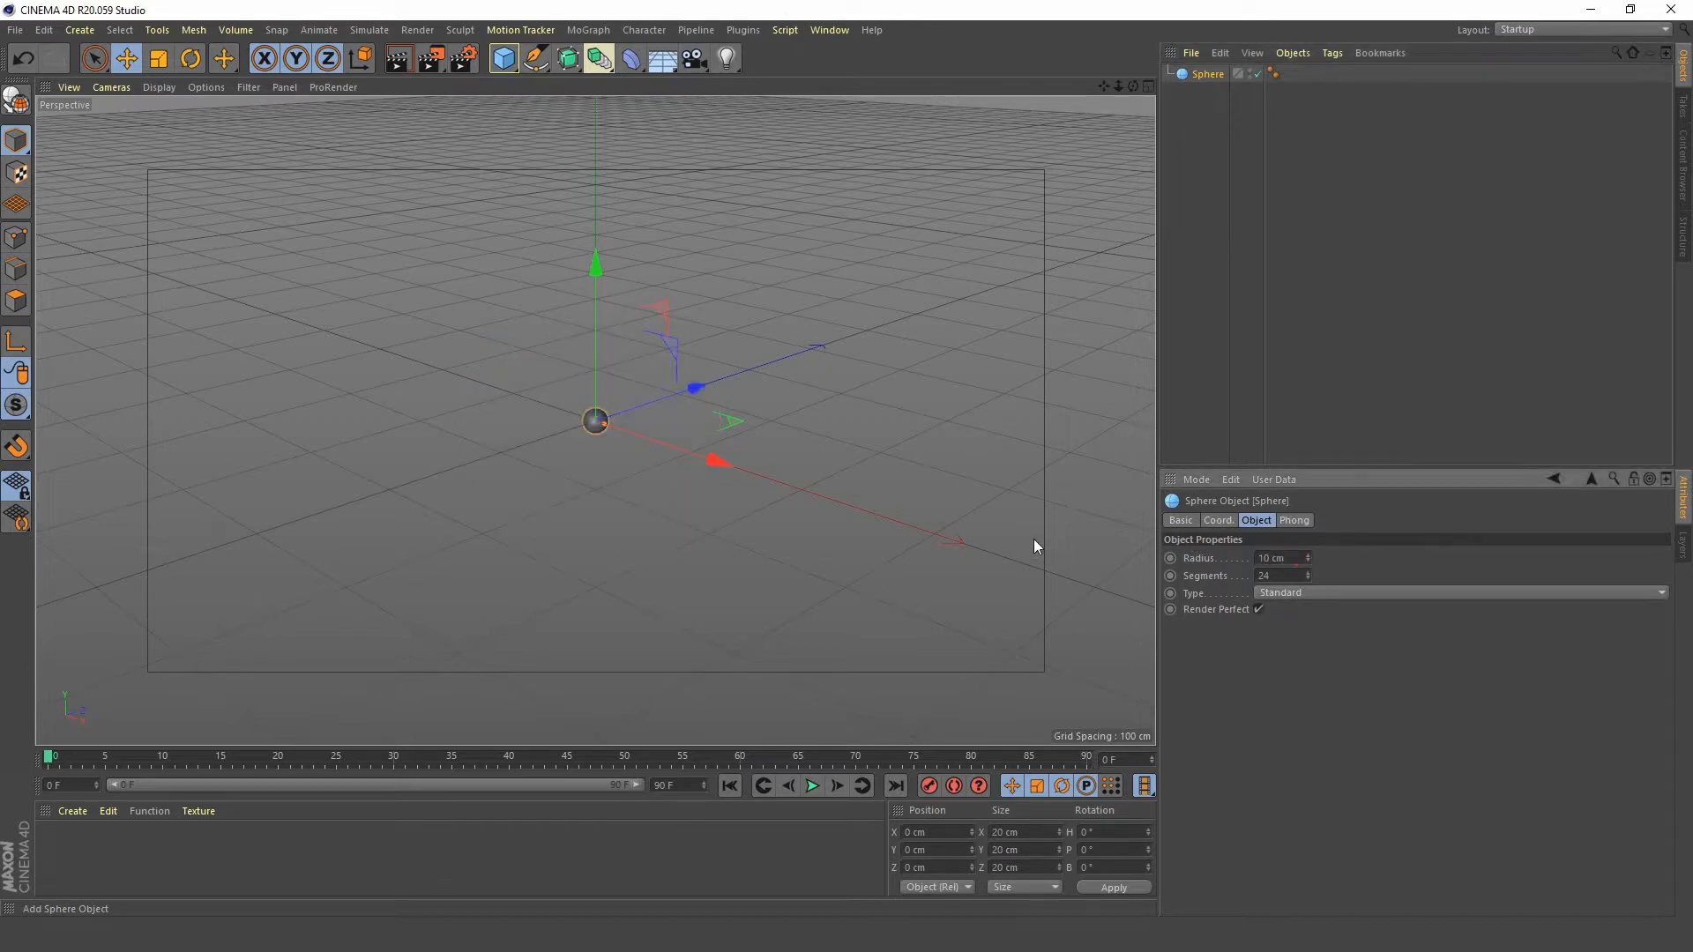
{"action": "left_click", "coordinate": [1273, 558]}
{"action": "type", "text": "15"}
{"action": "key", "text": "Return"}
- Add a particle Emitter to the scene and make the sphere its child
{"action": "left_click", "coordinate": [368, 30]}
{"action": "mouse_move", "coordinate": [391, 96]}
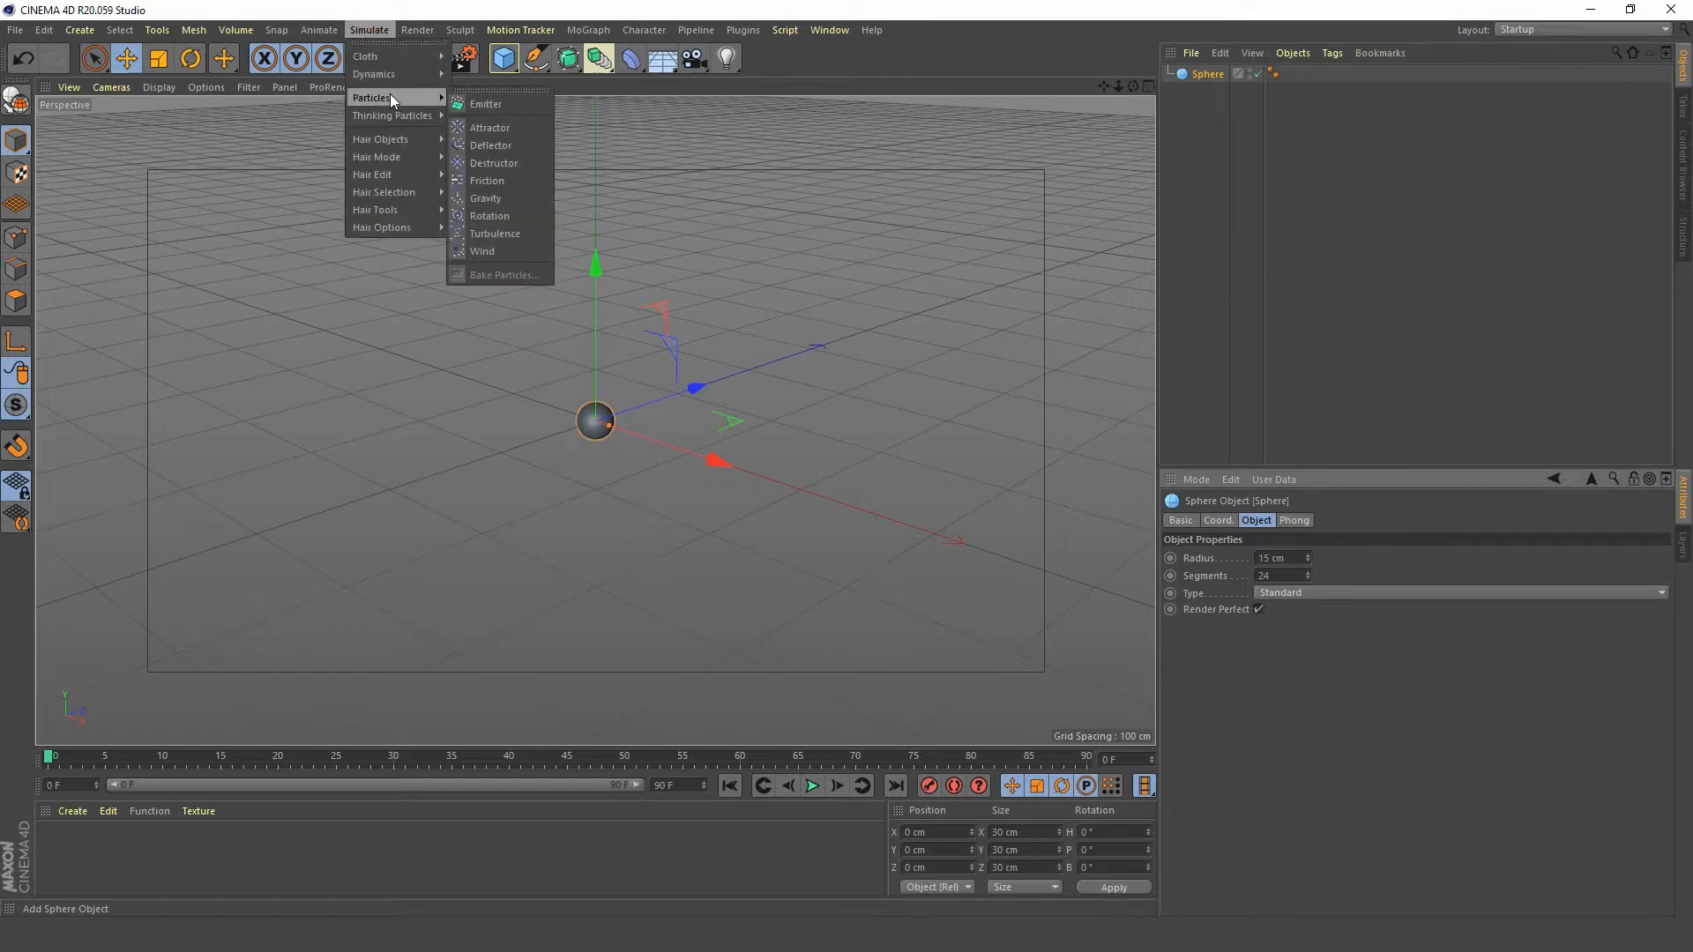
{"action": "left_click", "coordinate": [515, 101]}
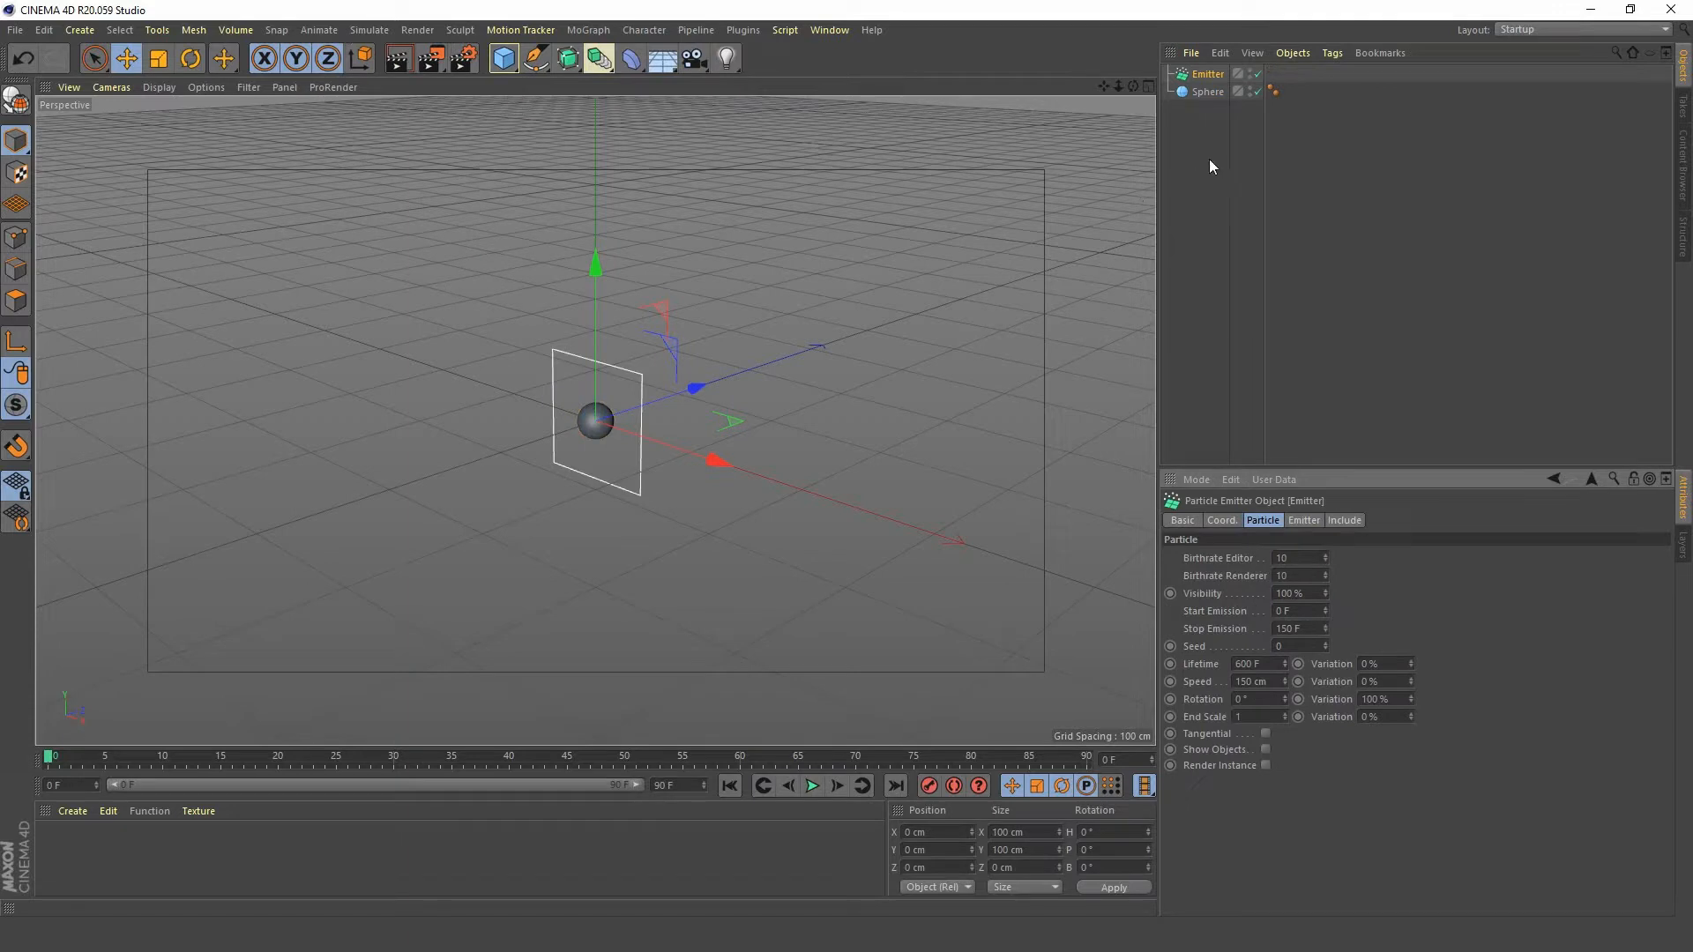
{"action": "left_click", "coordinate": [1208, 92]}
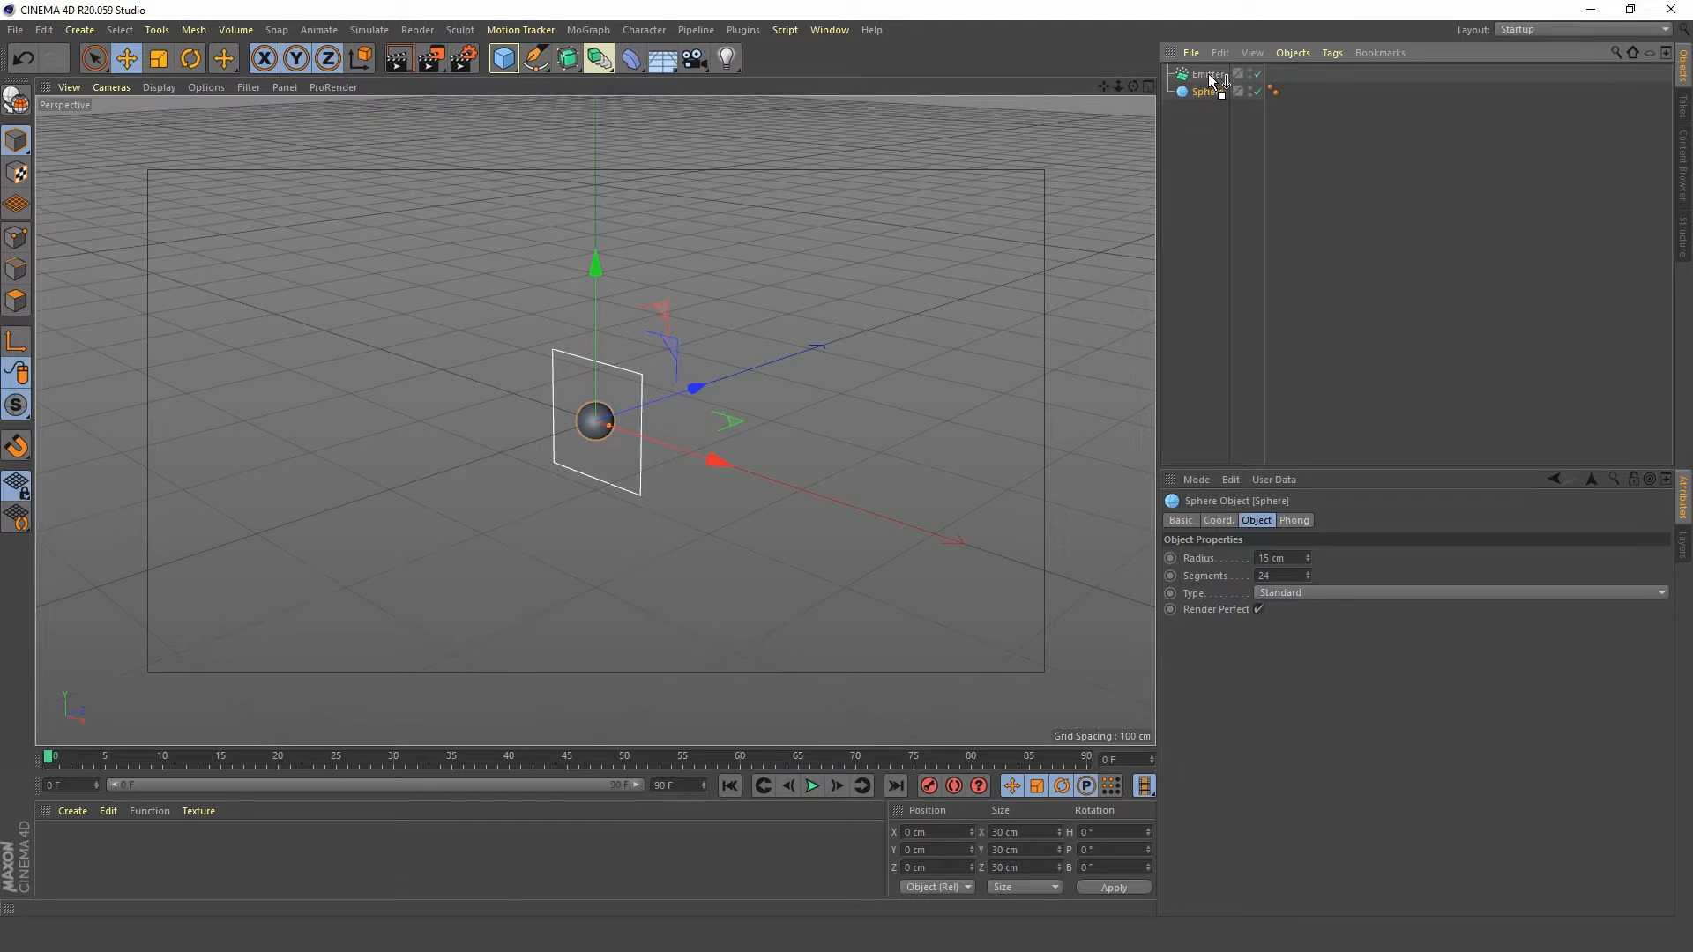
{"action": "left_click_drag", "start_coordinate": [1208, 73], "coordinate": [1208, 73]}
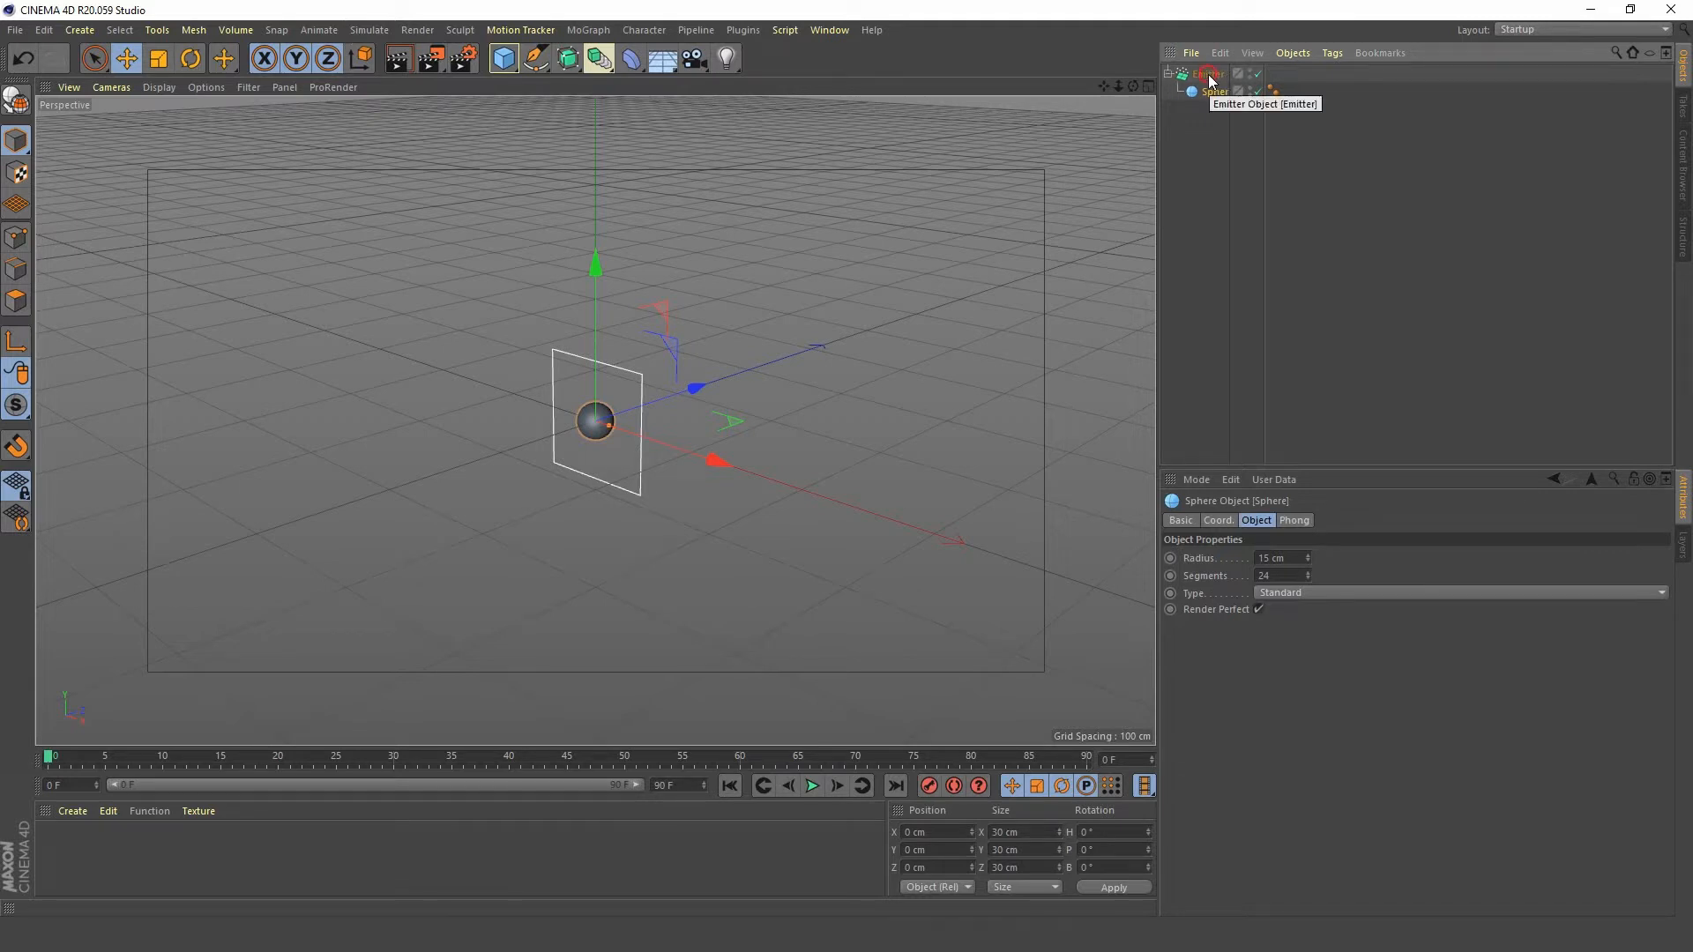
- Enable Show Objects on the Emitter and play the animation to preview the emitted spheres
{"action": "left_click", "coordinate": [1208, 74]}
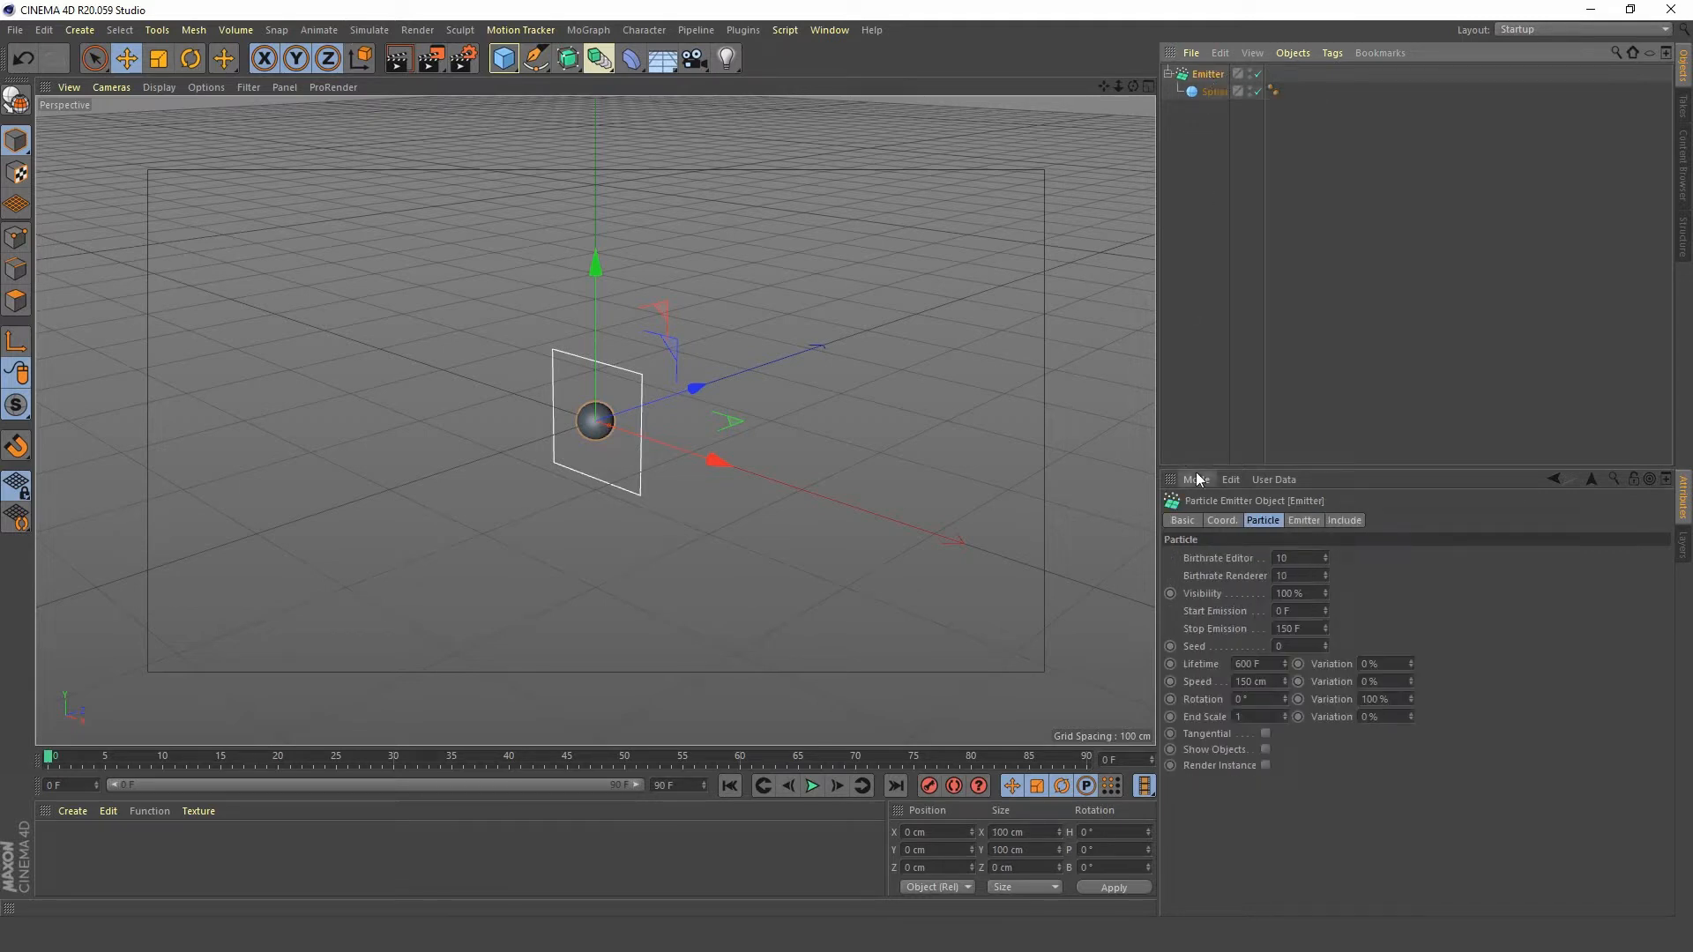
{"action": "left_click", "coordinate": [1266, 750]}
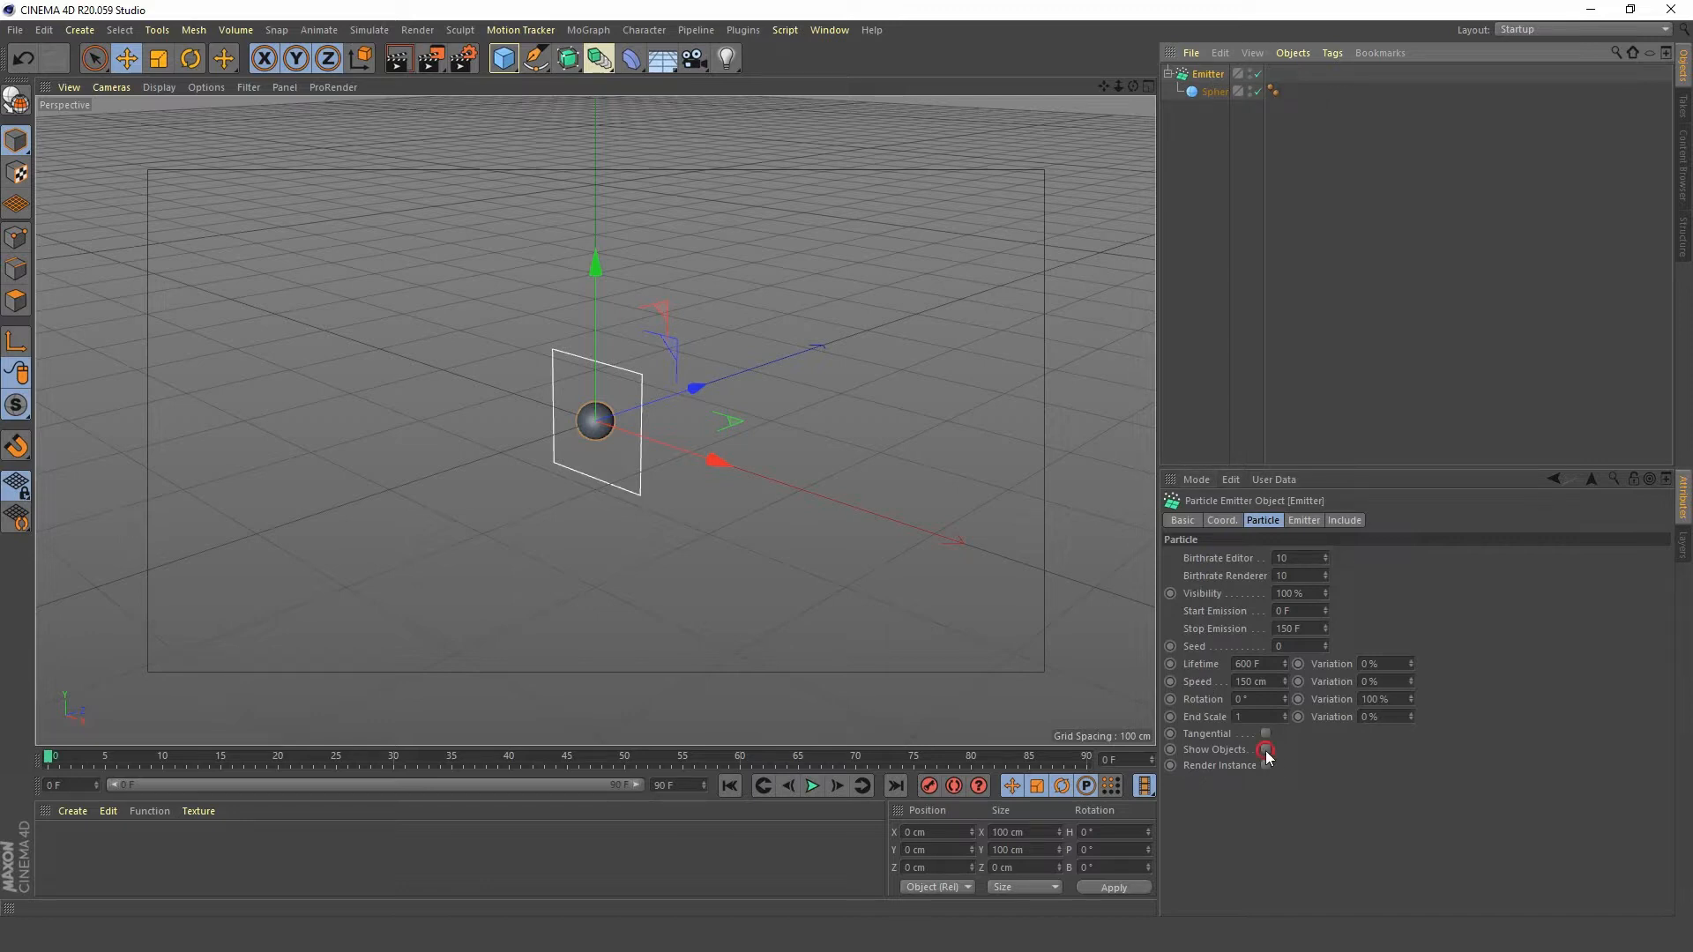
{"action": "left_click", "coordinate": [811, 785]}
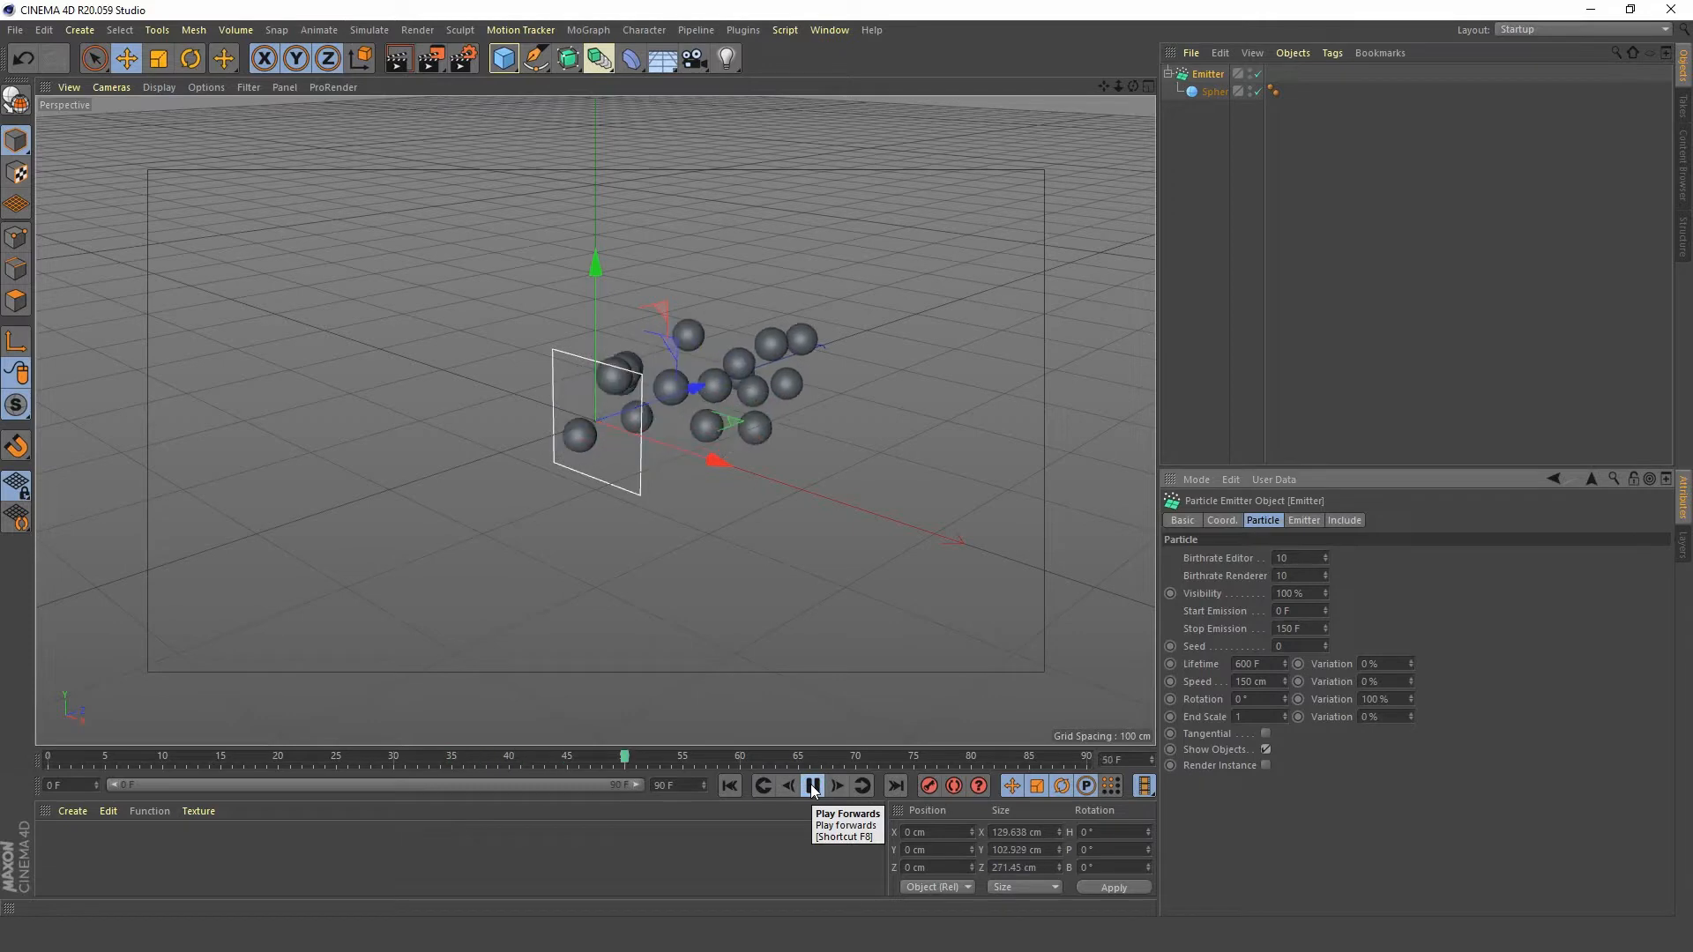
{"action": "left_click", "coordinate": [811, 786]}
- Turn off Show Objects, play the animation from the start for comparison, and turn the option back on
{"action": "left_click", "coordinate": [1267, 749]}
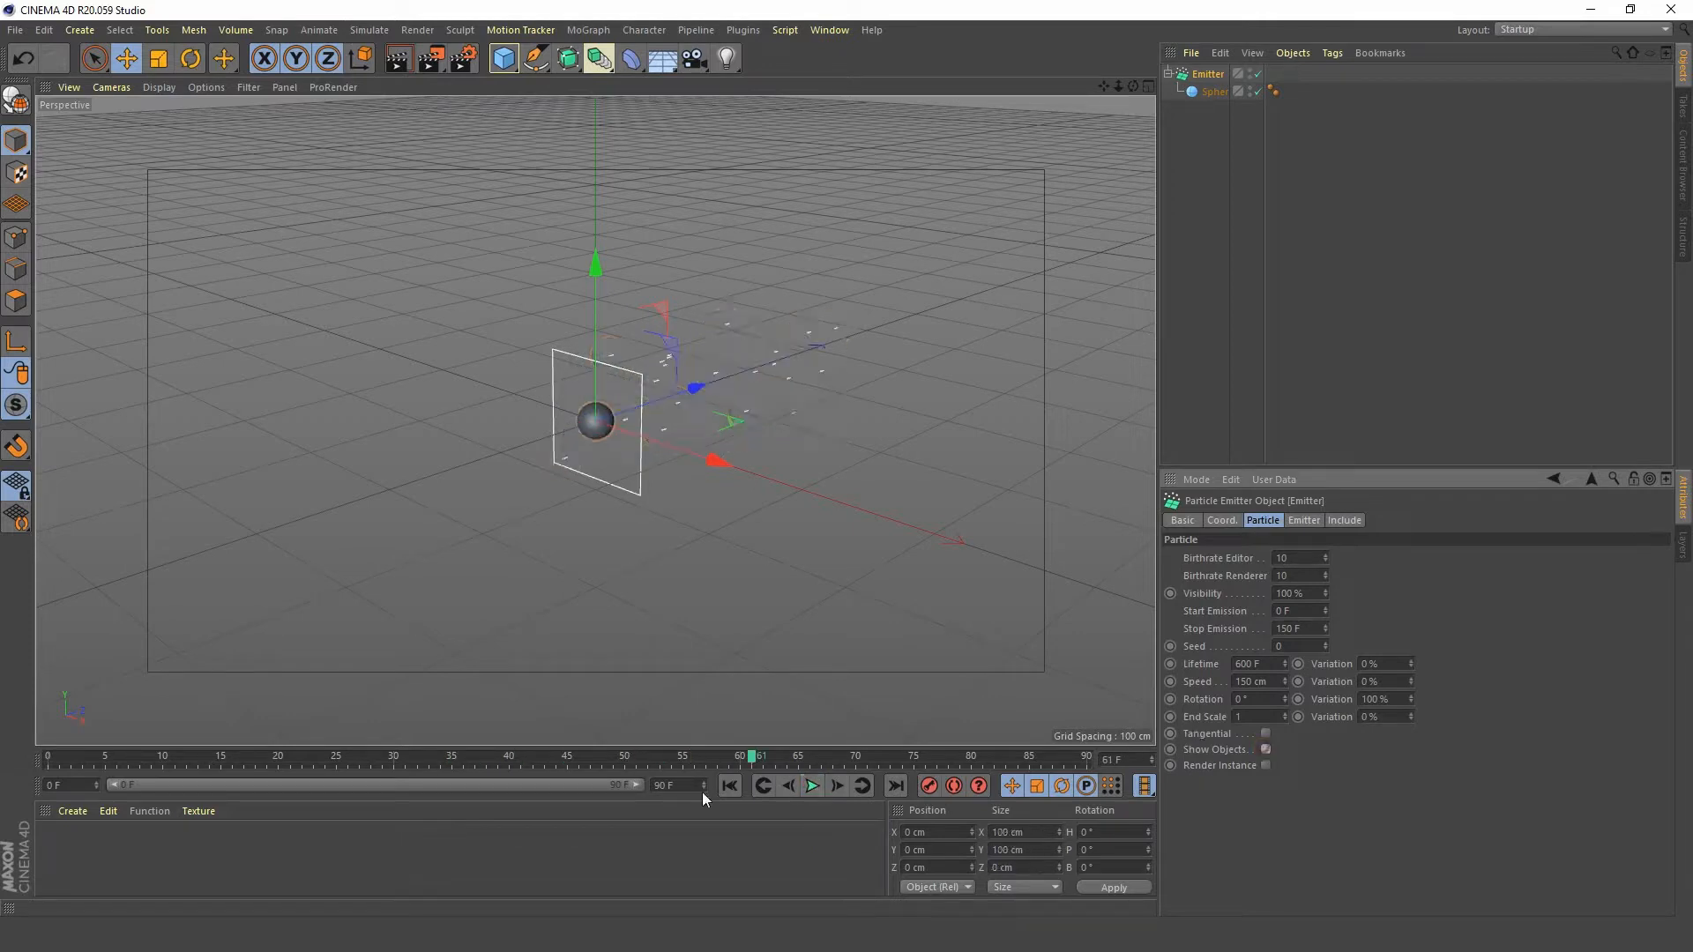
{"action": "left_click", "coordinate": [730, 785]}
{"action": "left_click", "coordinate": [812, 786]}
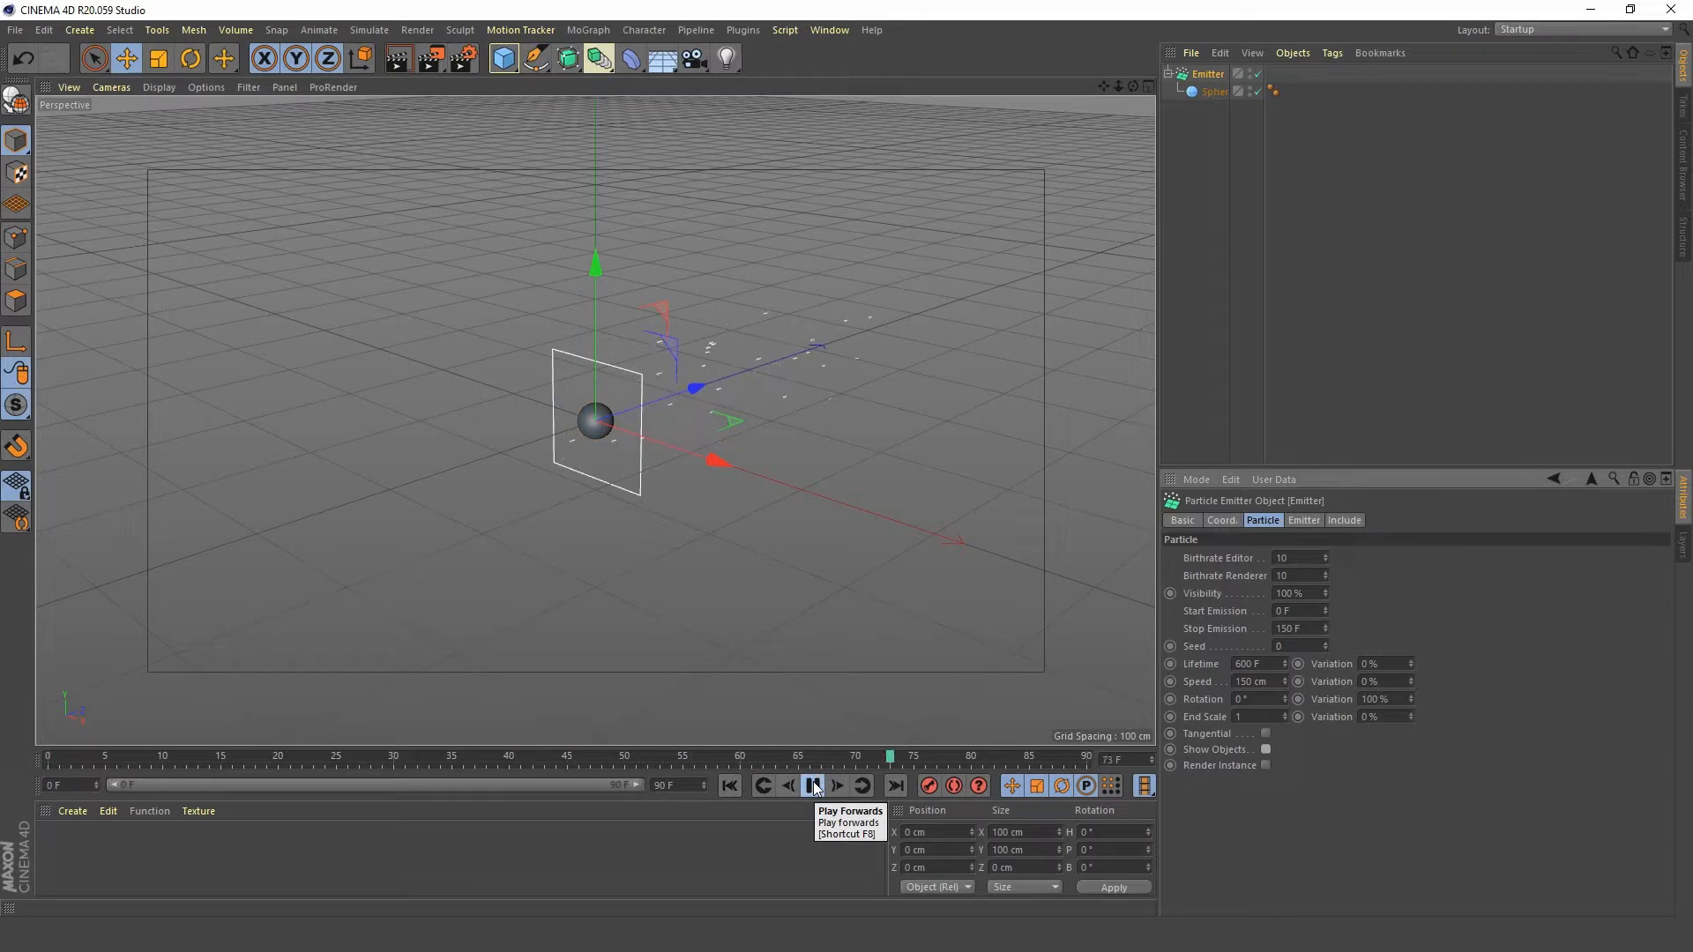
{"action": "left_click", "coordinate": [812, 786]}
{"action": "left_click", "coordinate": [722, 781]}
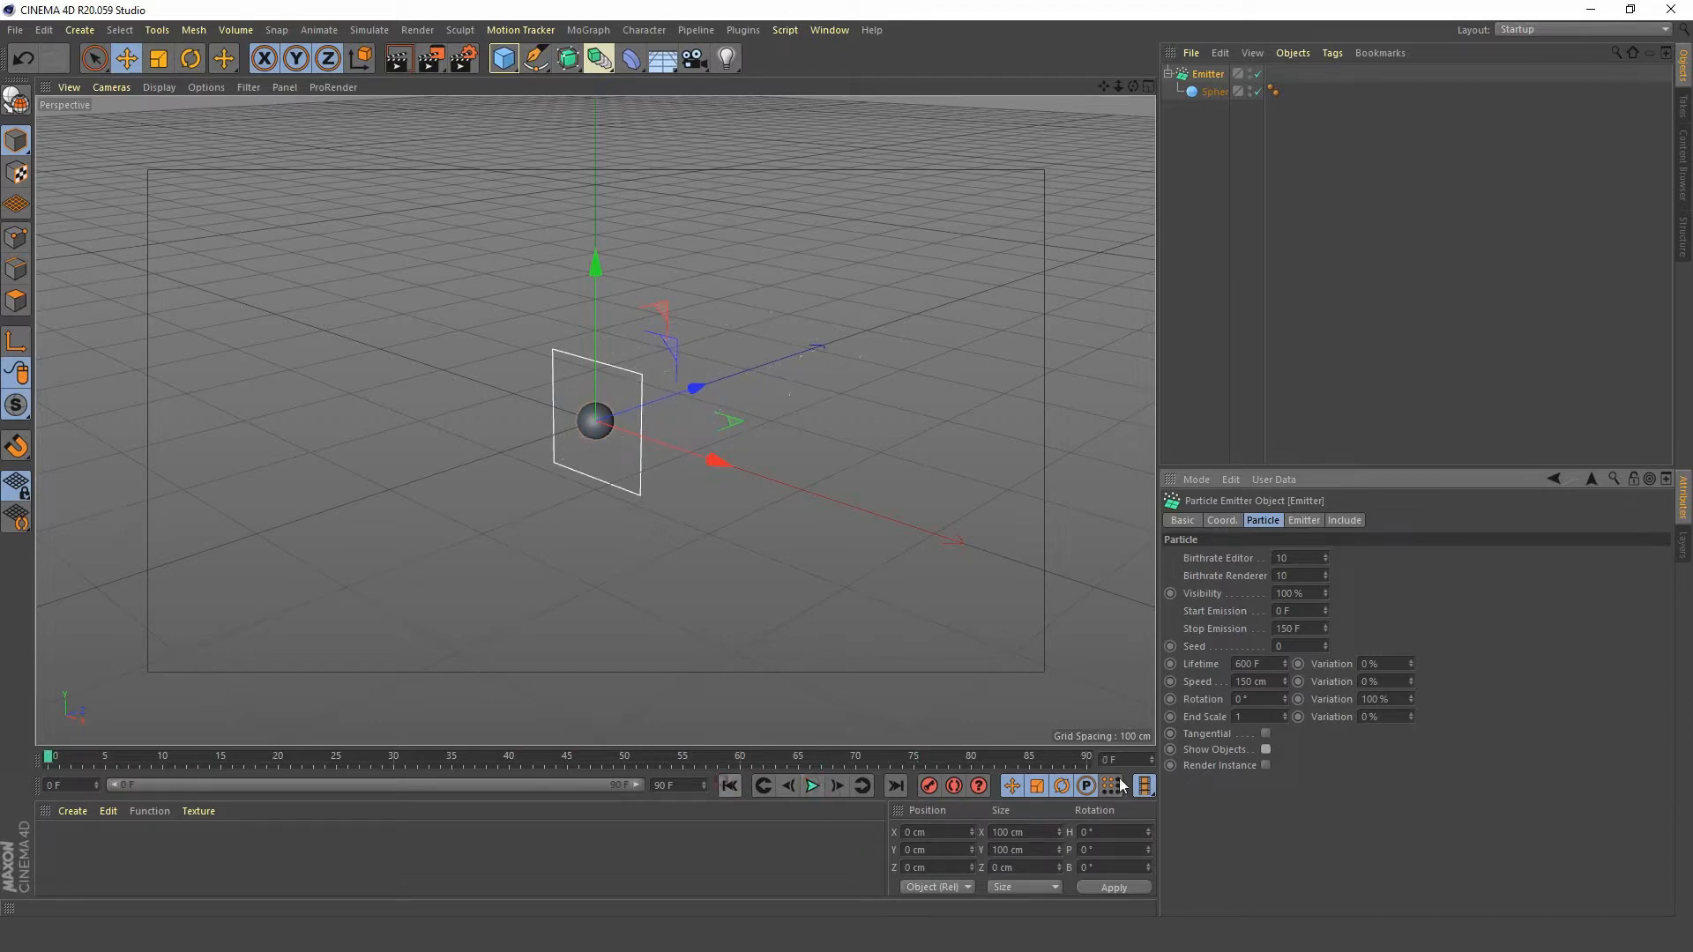
{"action": "left_click", "coordinate": [1267, 749]}
- Set the Emitter's particle speed to 350 cm with a 10 % variation while the animation plays
{"action": "left_click", "coordinate": [812, 785]}
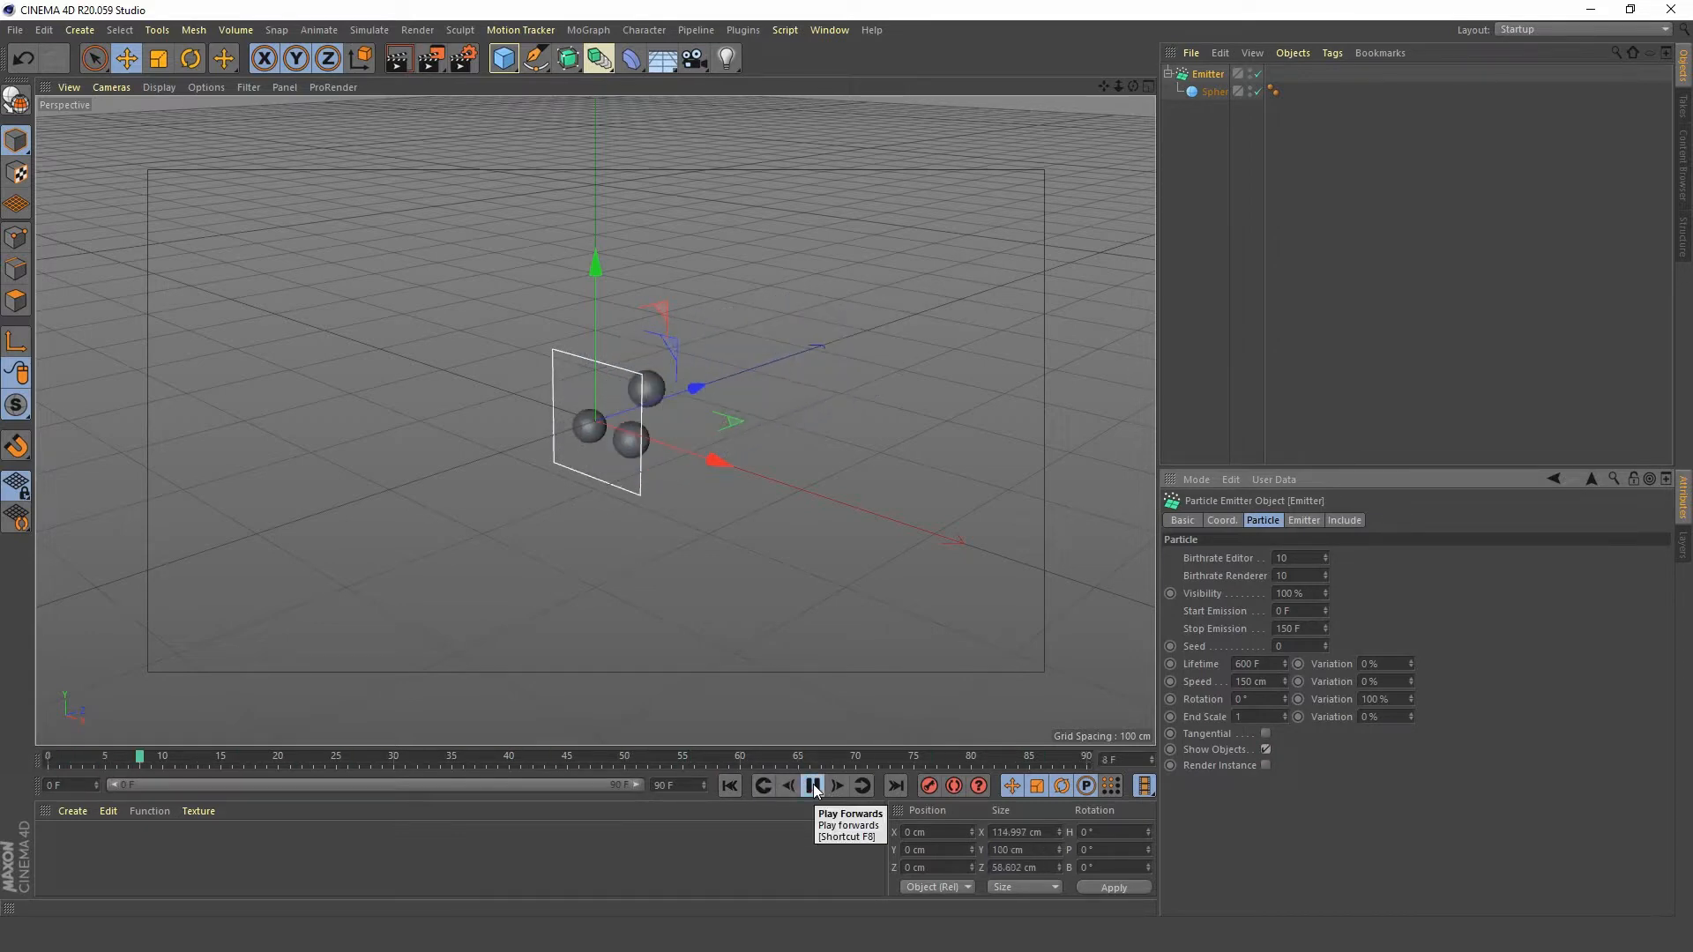
{"action": "double_click", "coordinate": [1279, 682]}
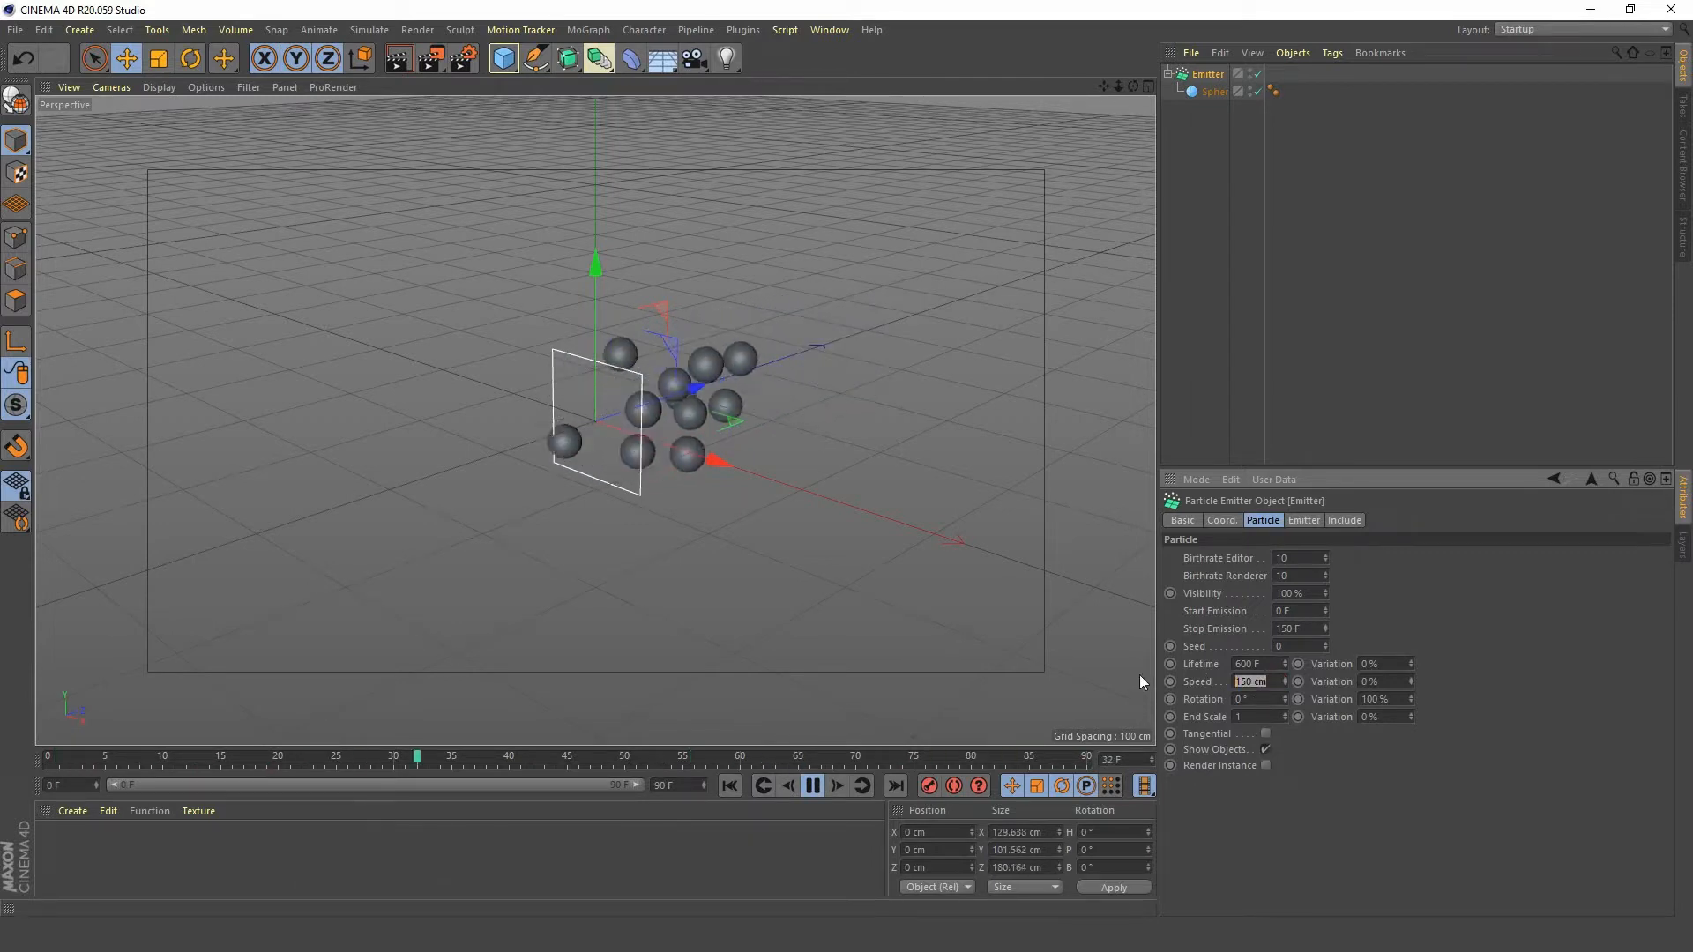
{"action": "type", "text": "350"}
{"action": "key", "text": "Return"}
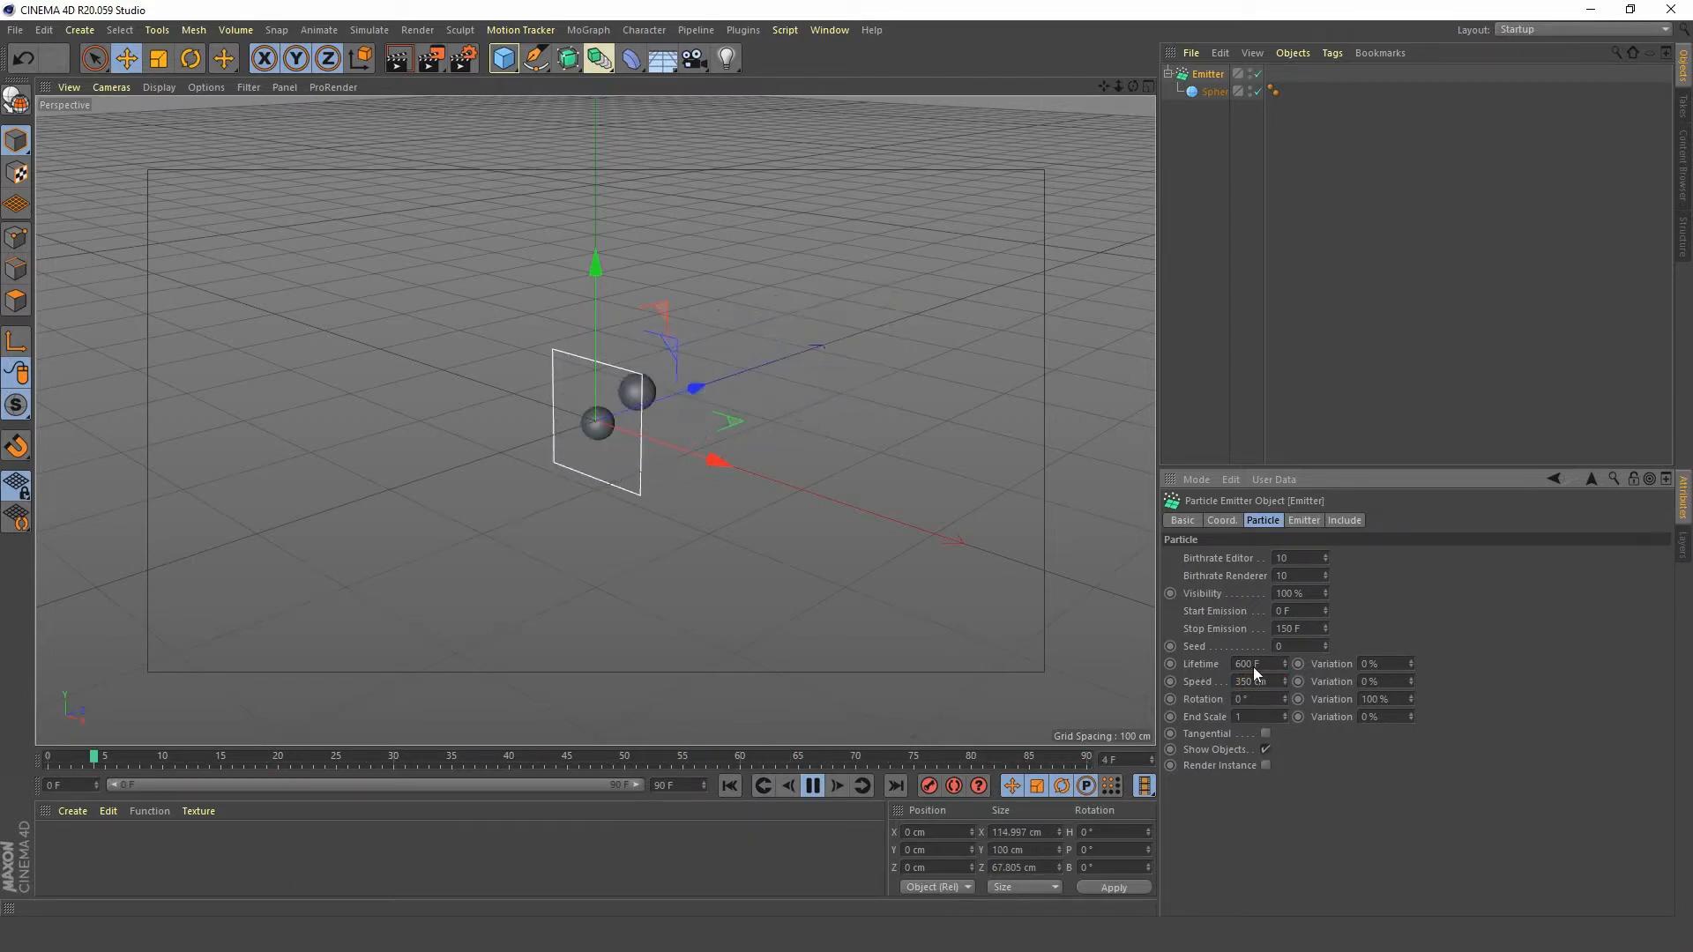
{"action": "double_click", "coordinate": [1385, 683]}
{"action": "type", "text": "10"}
{"action": "key", "text": "Return"}
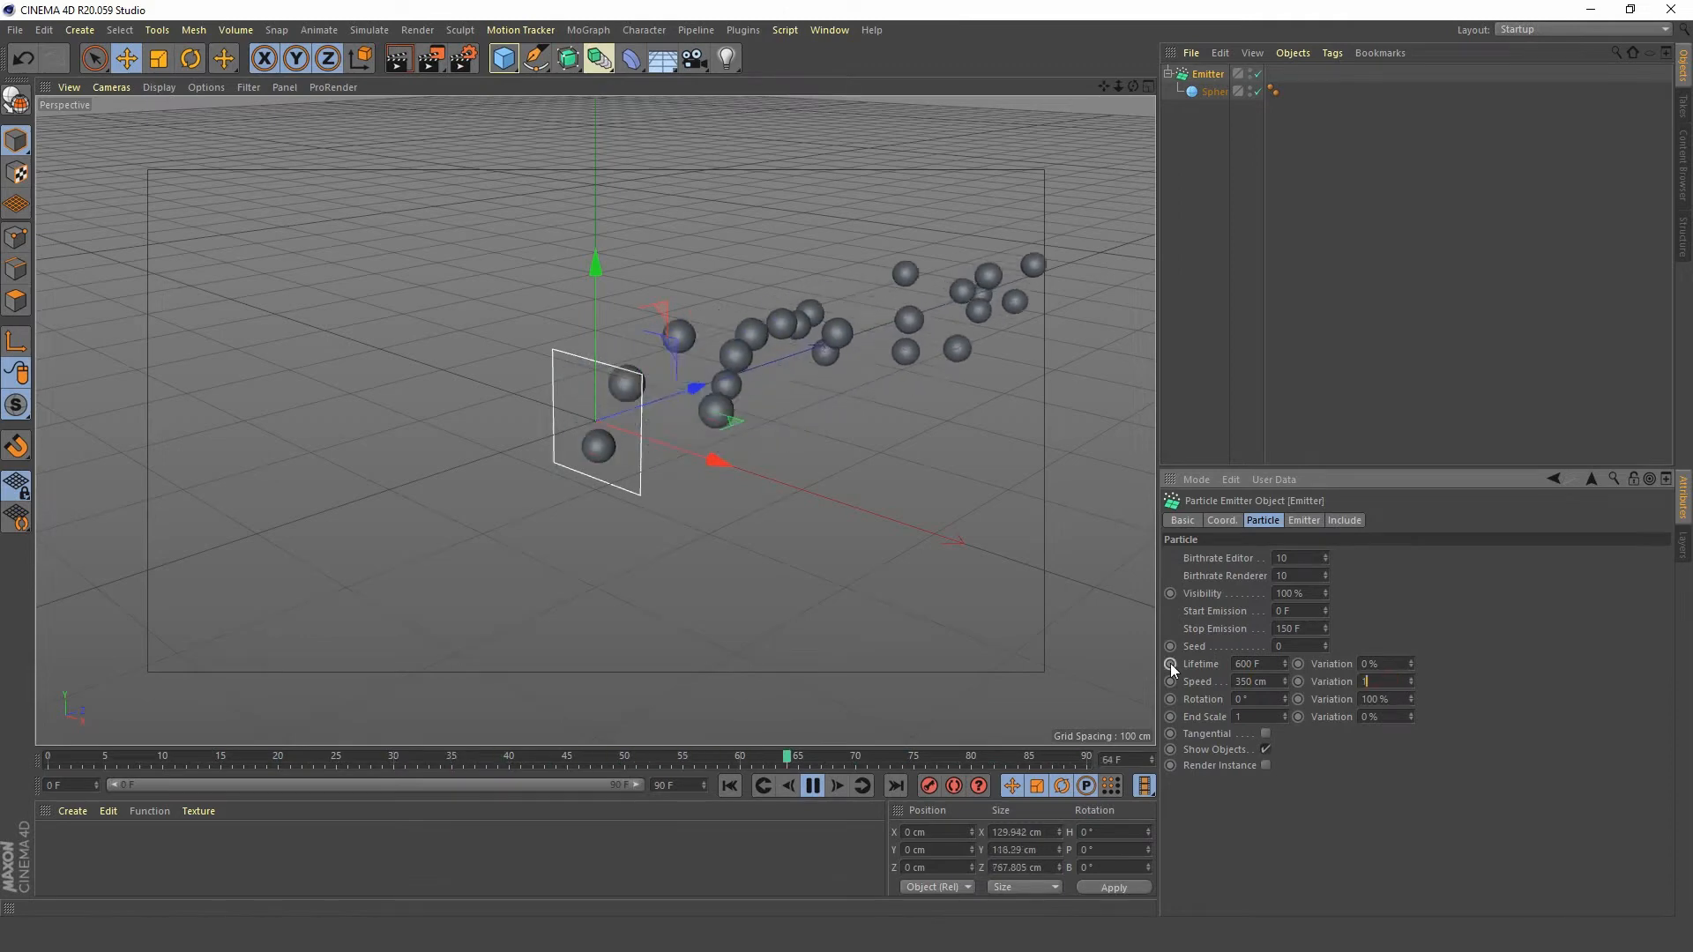
- Scale the Emitter's child sphere down uniformly to about 24 cm in size
{"action": "left_click_drag", "start_coordinate": [718, 480], "coordinate": [395, 407], "text": "alt"}
{"action": "mouse_move", "coordinate": [479, 447]}
{"action": "left_mouse_down", "text": "alt"}
{"action": "mouse_move", "coordinate": [488, 477]}
{"action": "mouse_move", "coordinate": [464, 471]}
{"action": "mouse_move", "coordinate": [475, 457]}
{"action": "left_mouse_up", "text": "alt"}
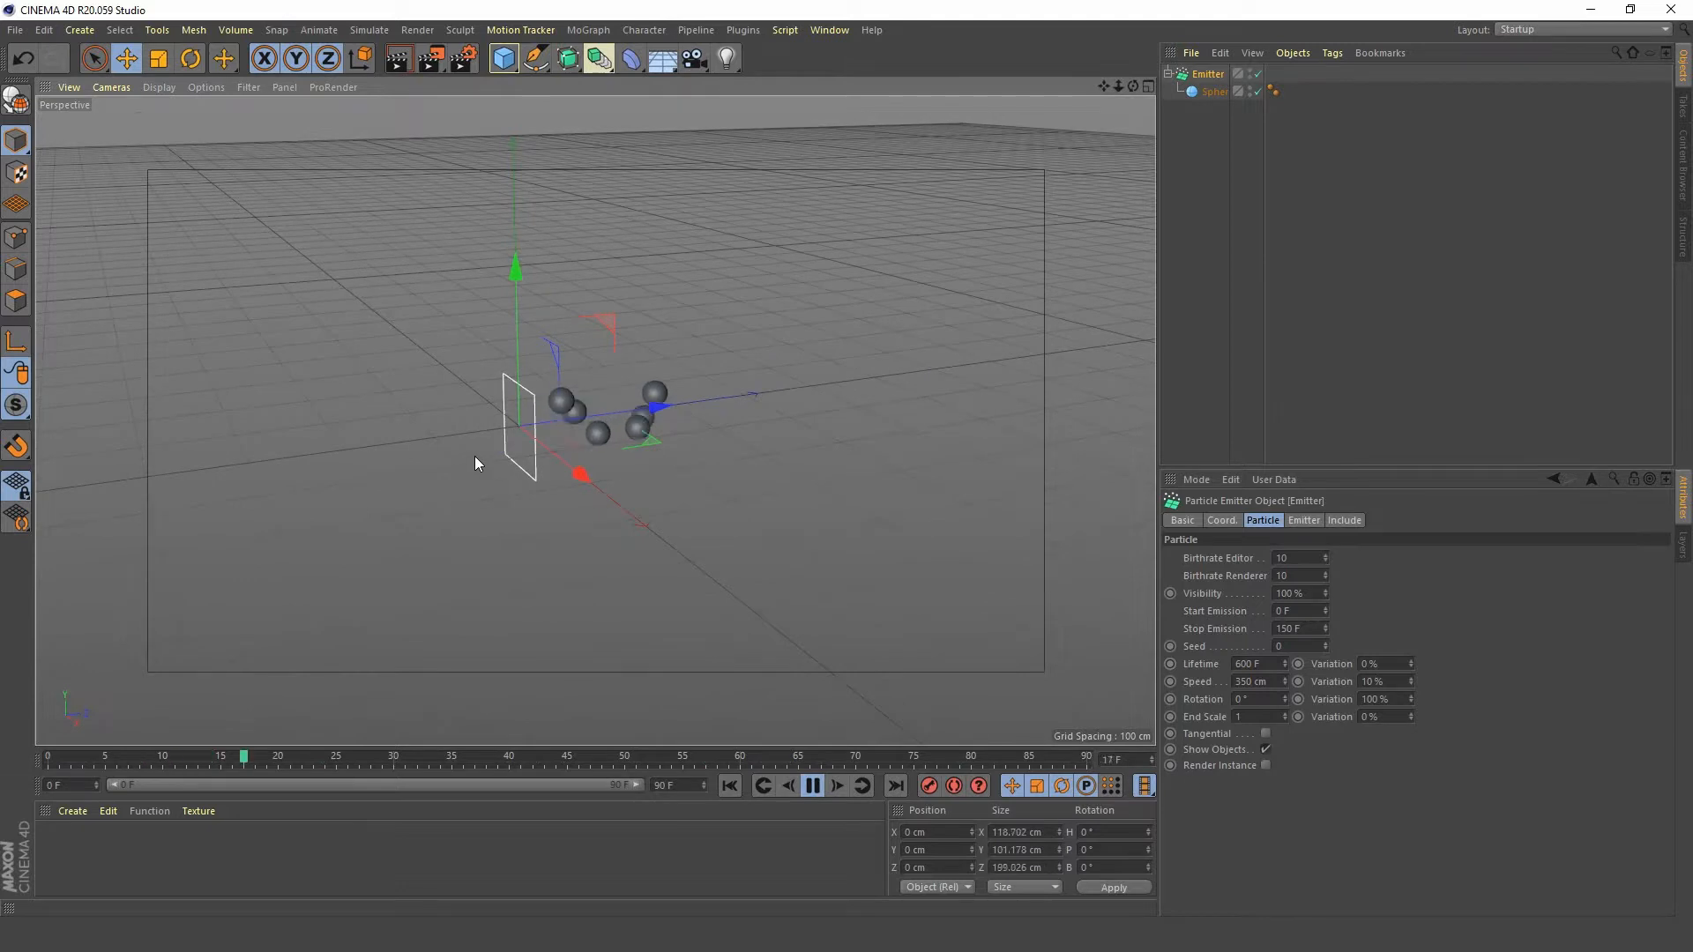
{"action": "left_click", "coordinate": [1214, 92]}
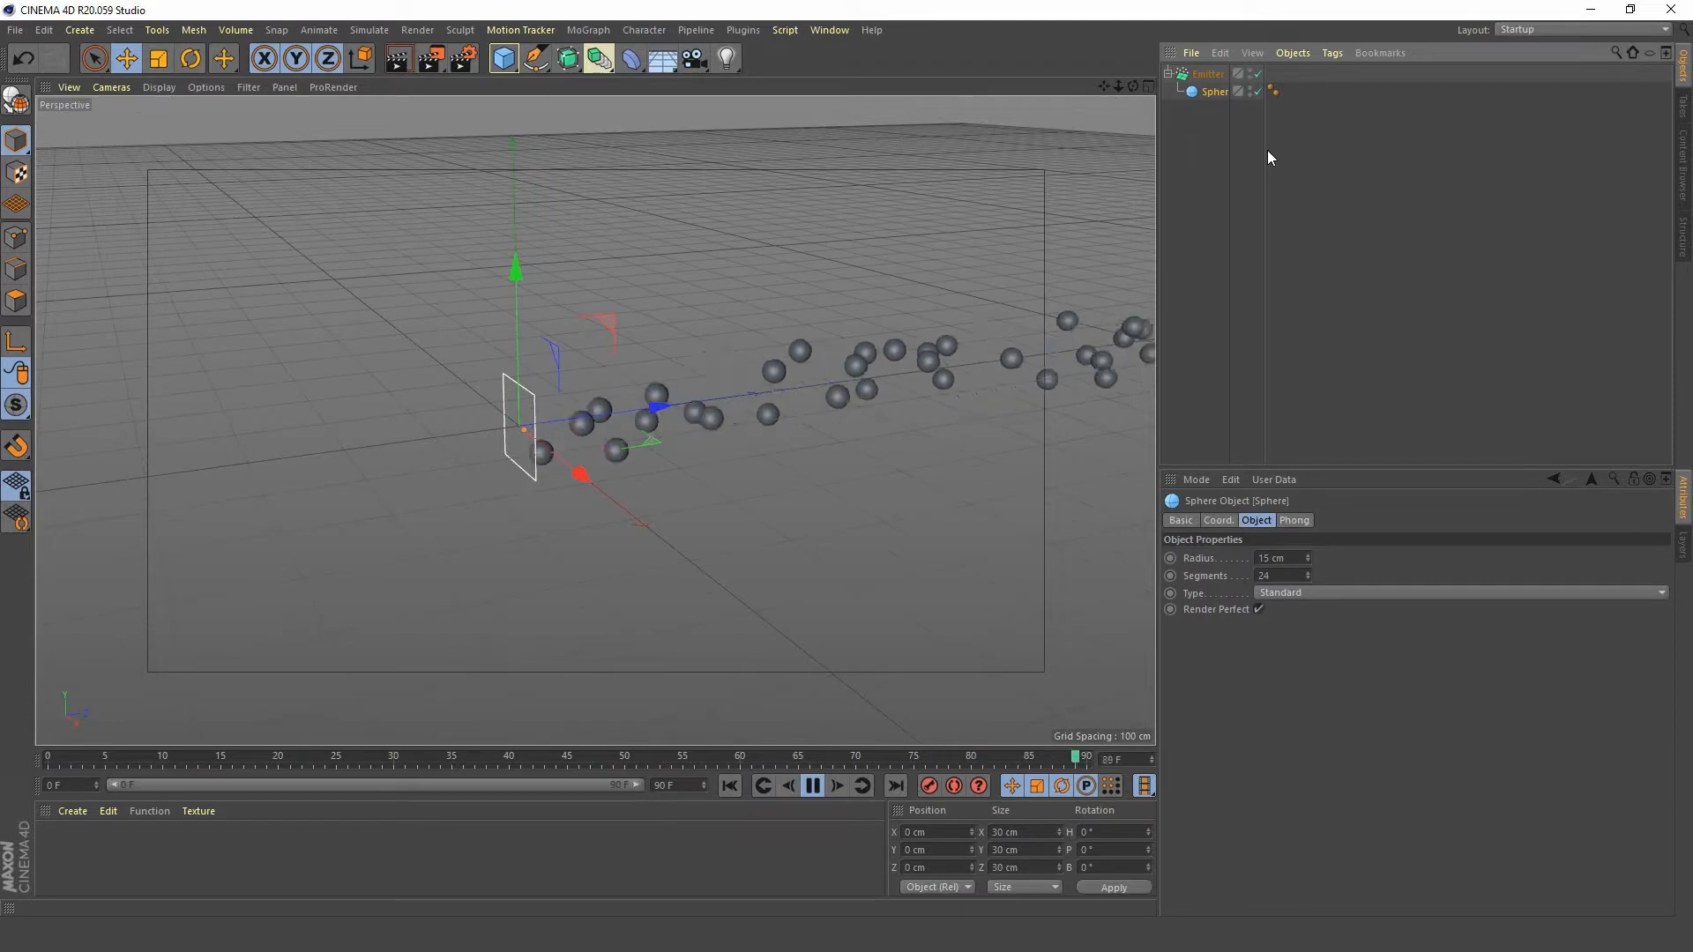
{"action": "left_click_drag", "start_coordinate": [1265, 150], "coordinate": [1288, 145]}
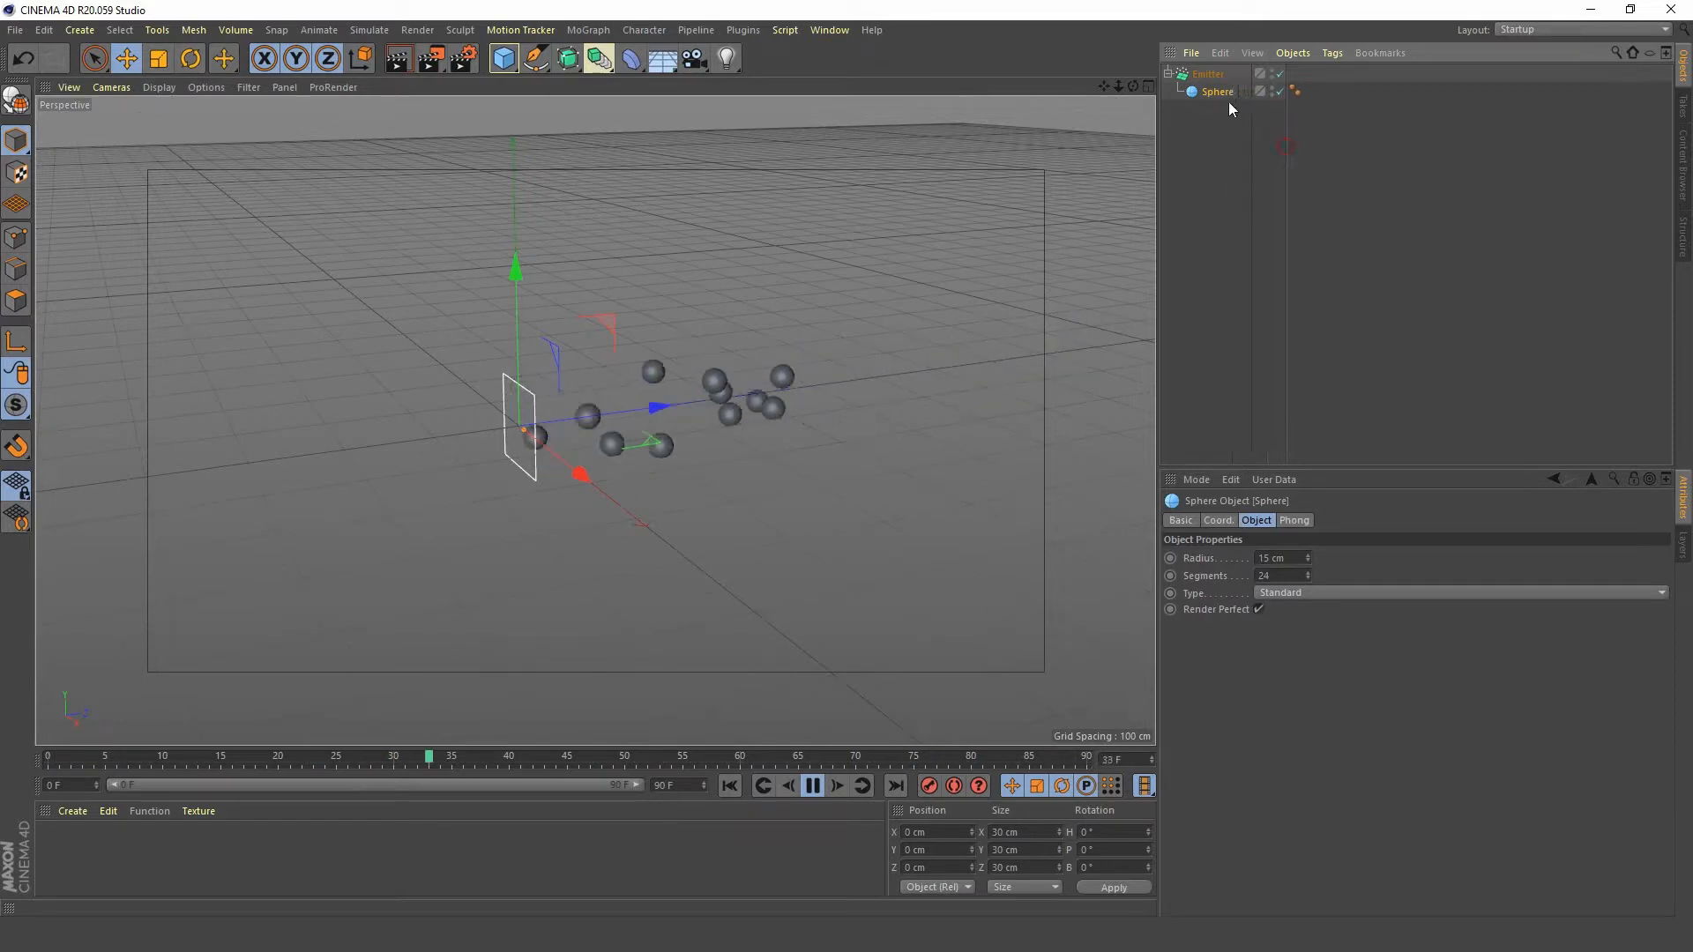
{"action": "left_click", "coordinate": [159, 59]}
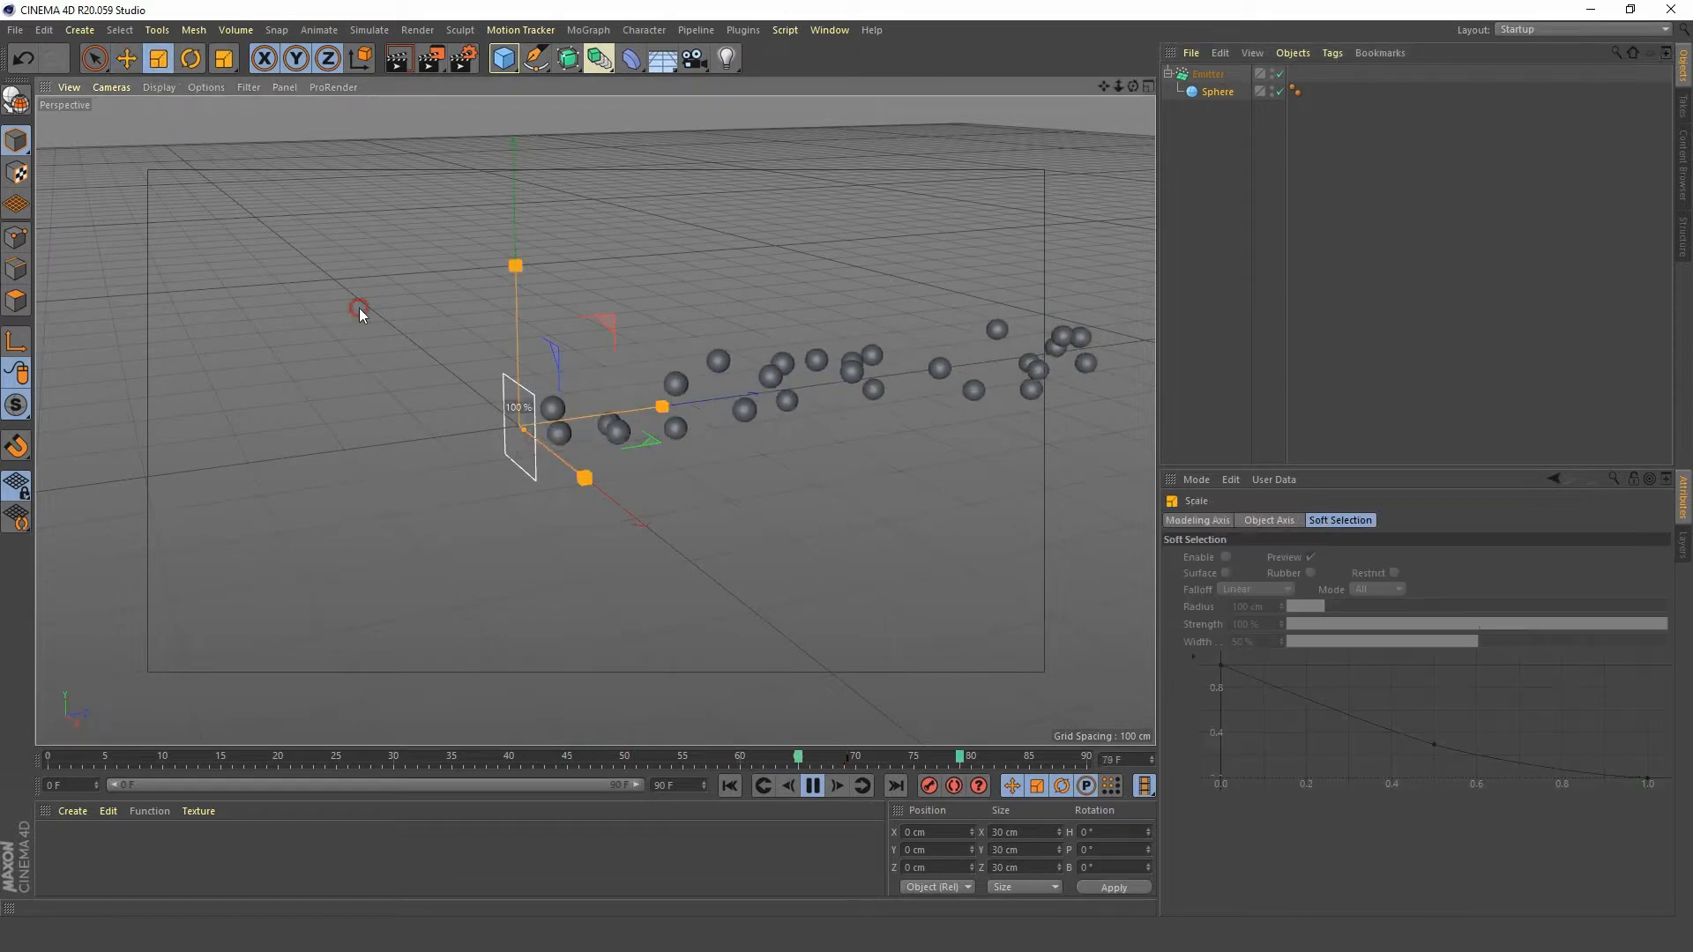
{"action": "left_click_drag", "start_coordinate": [358, 309], "coordinate": [277, 398]}
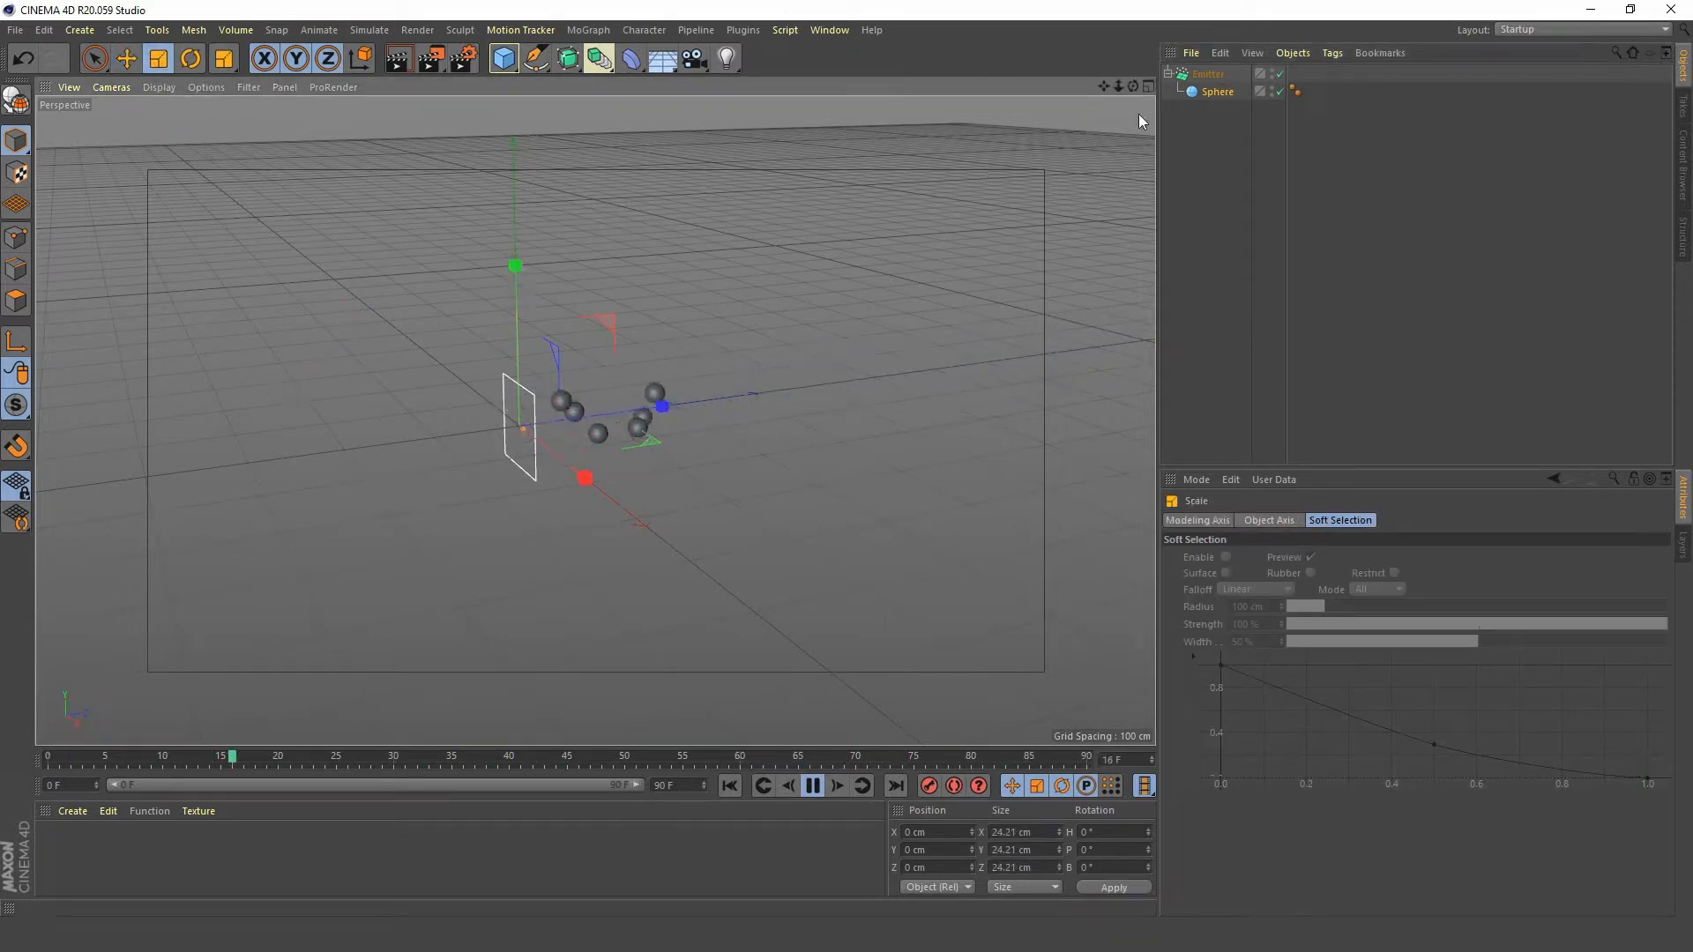
- Try an End Scale variation of 100 % on the Emitter and settle on 80 %
{"action": "left_click", "coordinate": [1214, 73]}
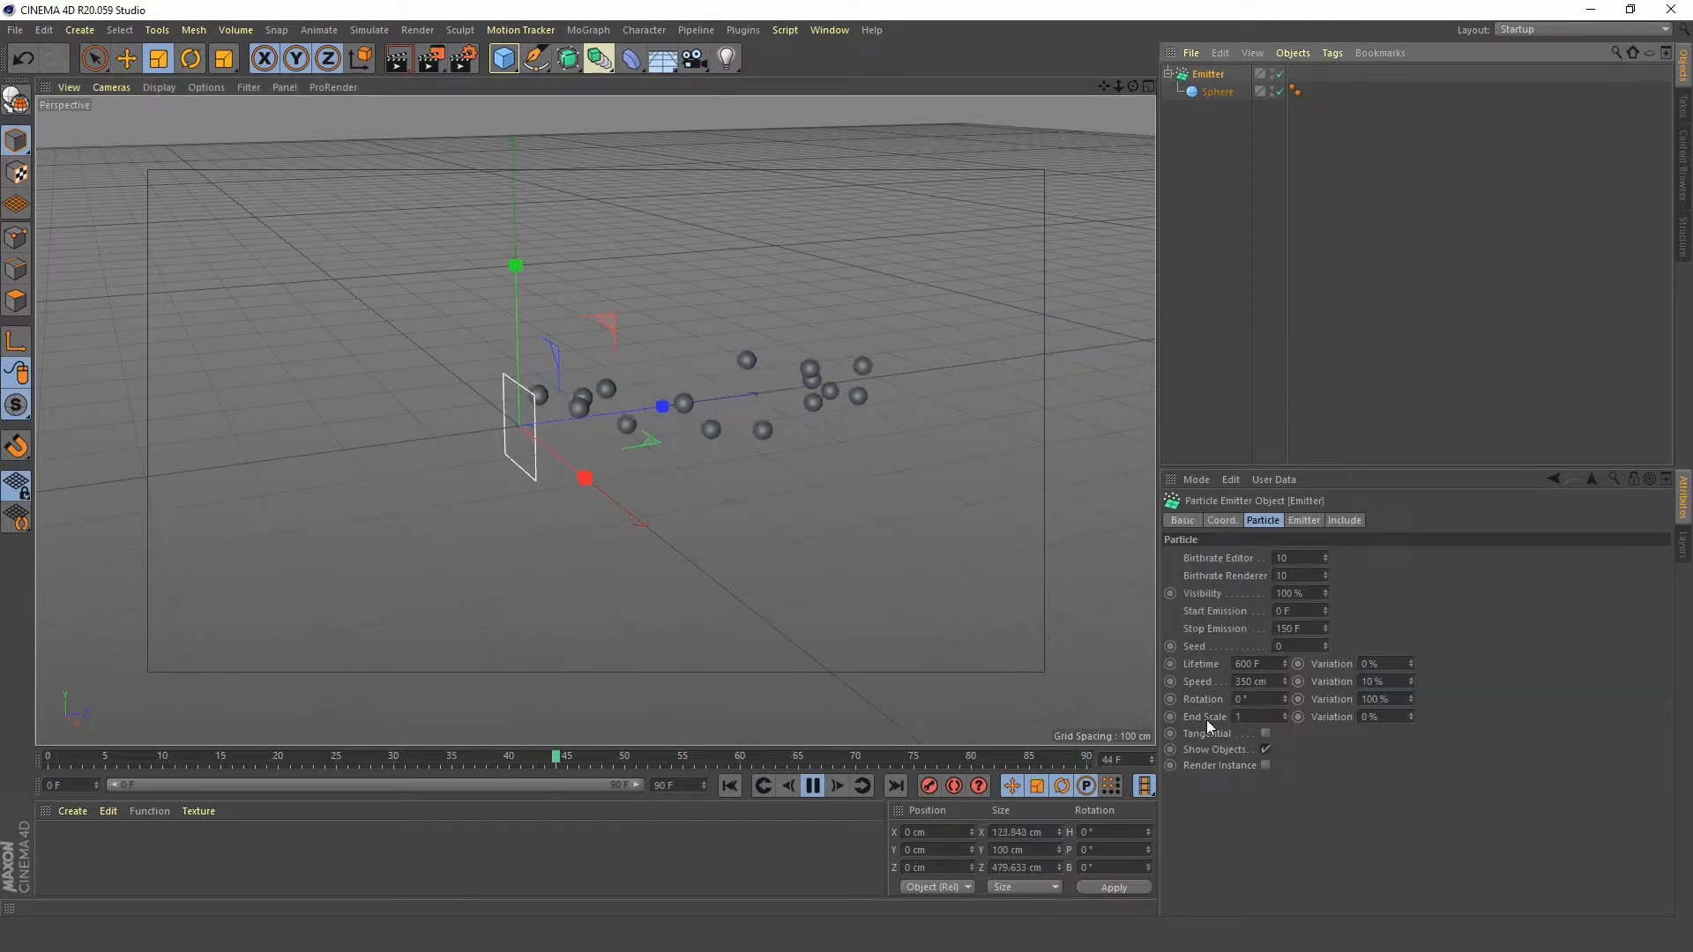
{"action": "left_click", "coordinate": [1393, 719]}
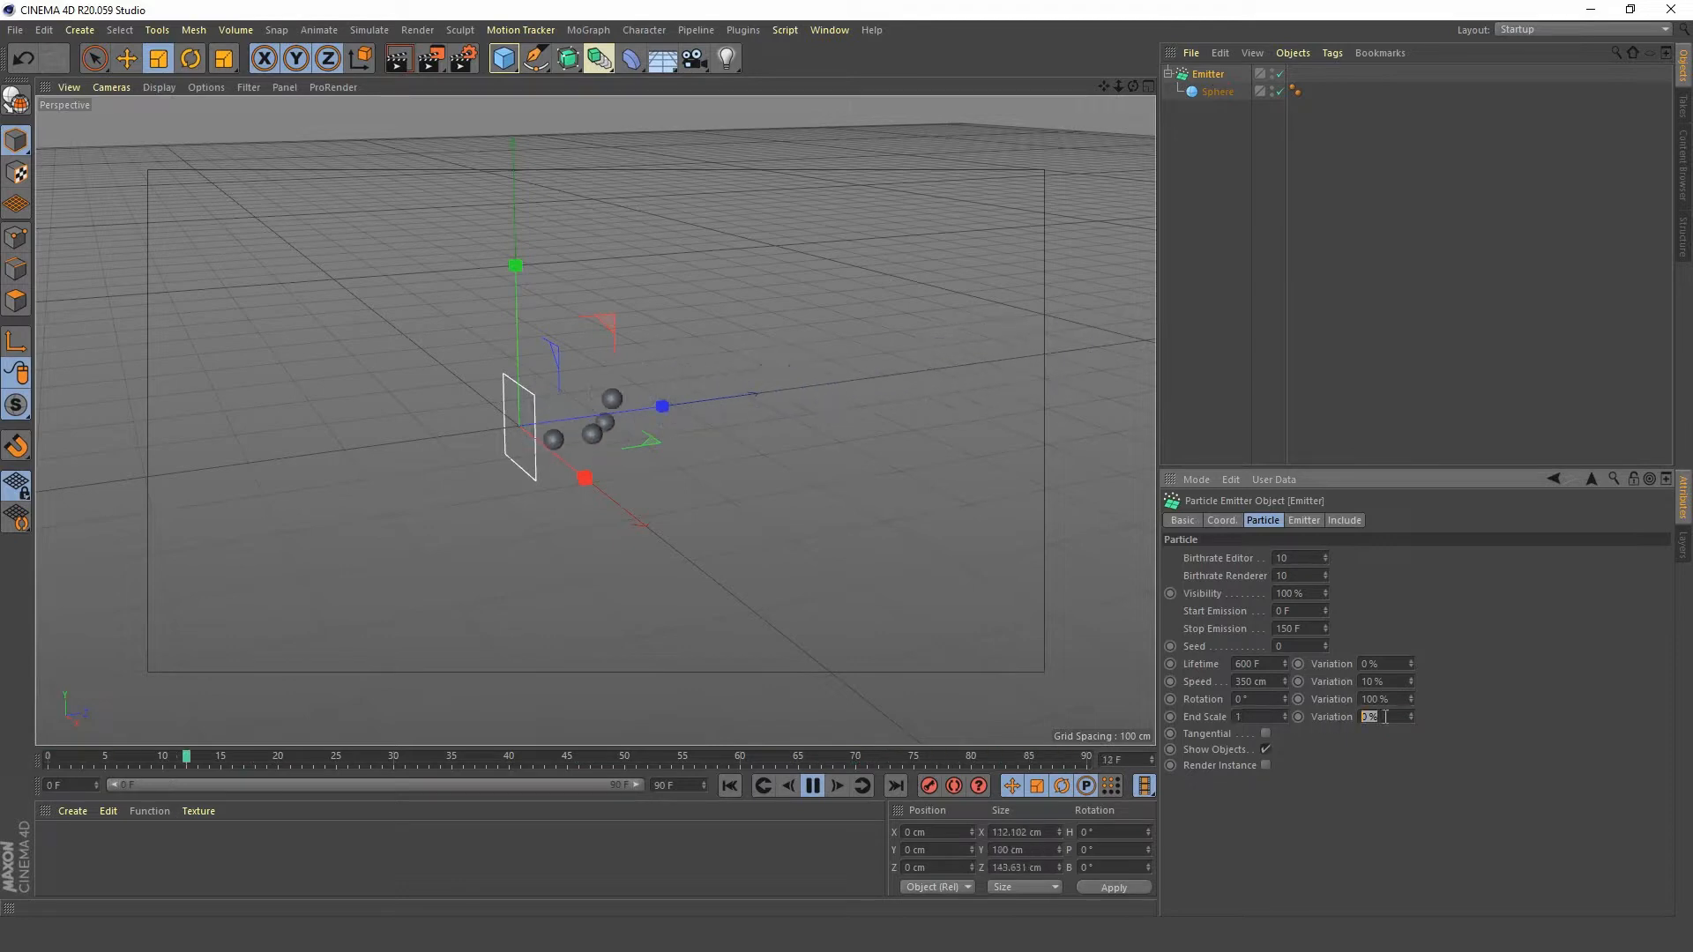
{"action": "type", "text": "100"}
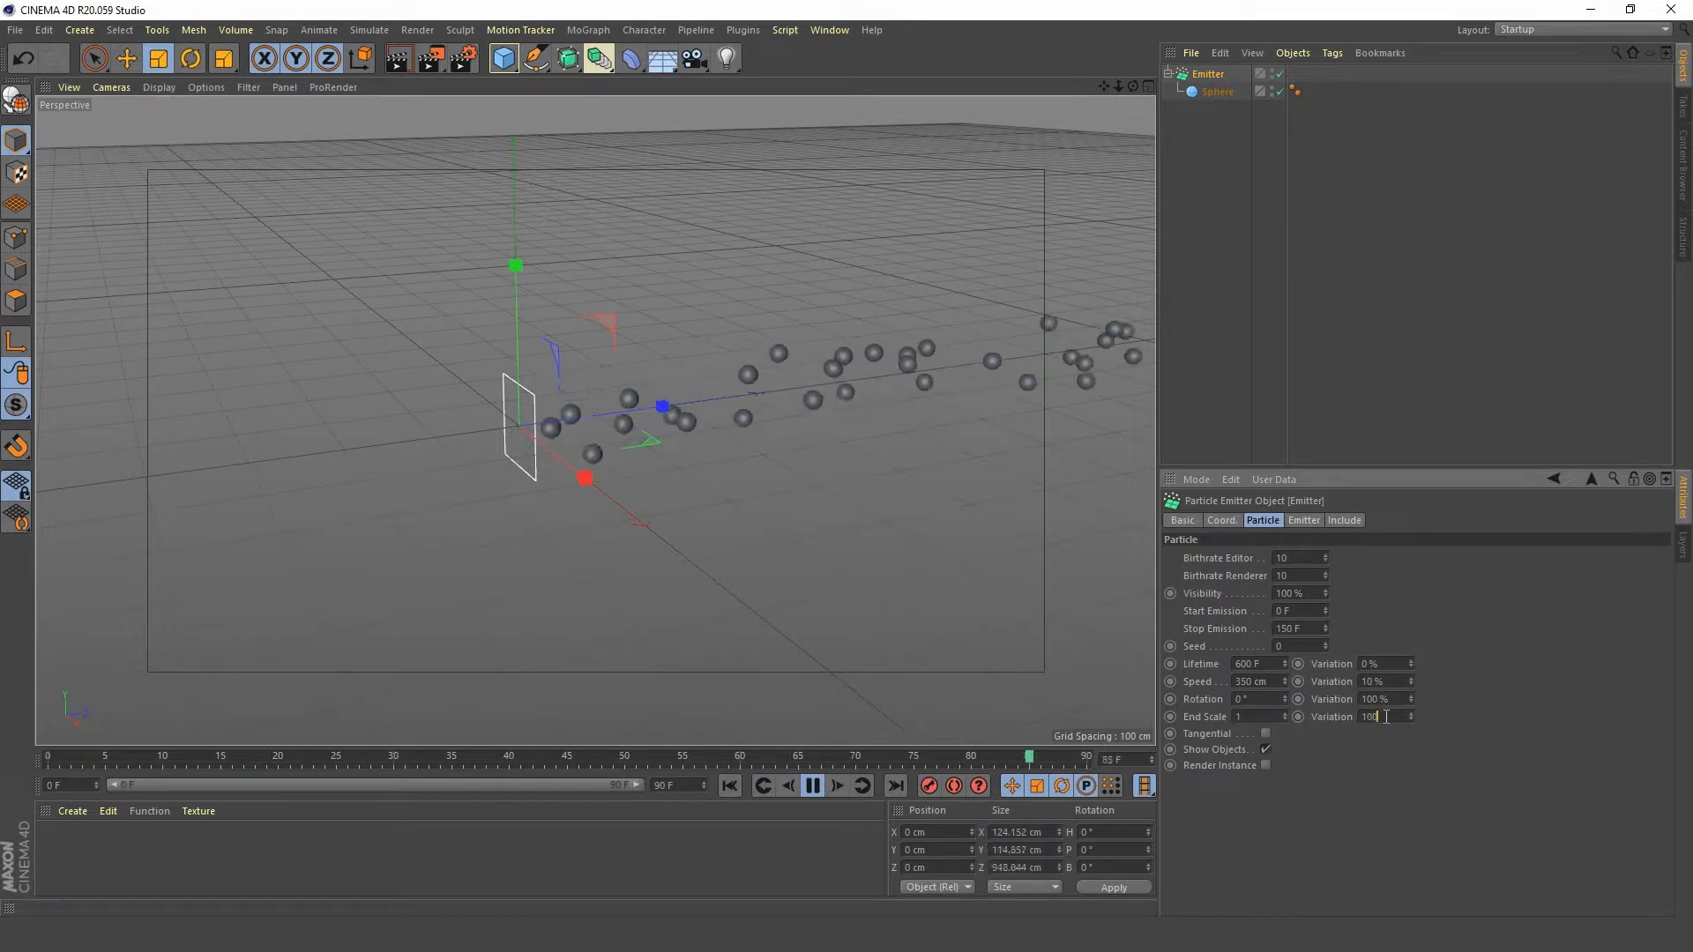
{"action": "key", "text": "Return"}
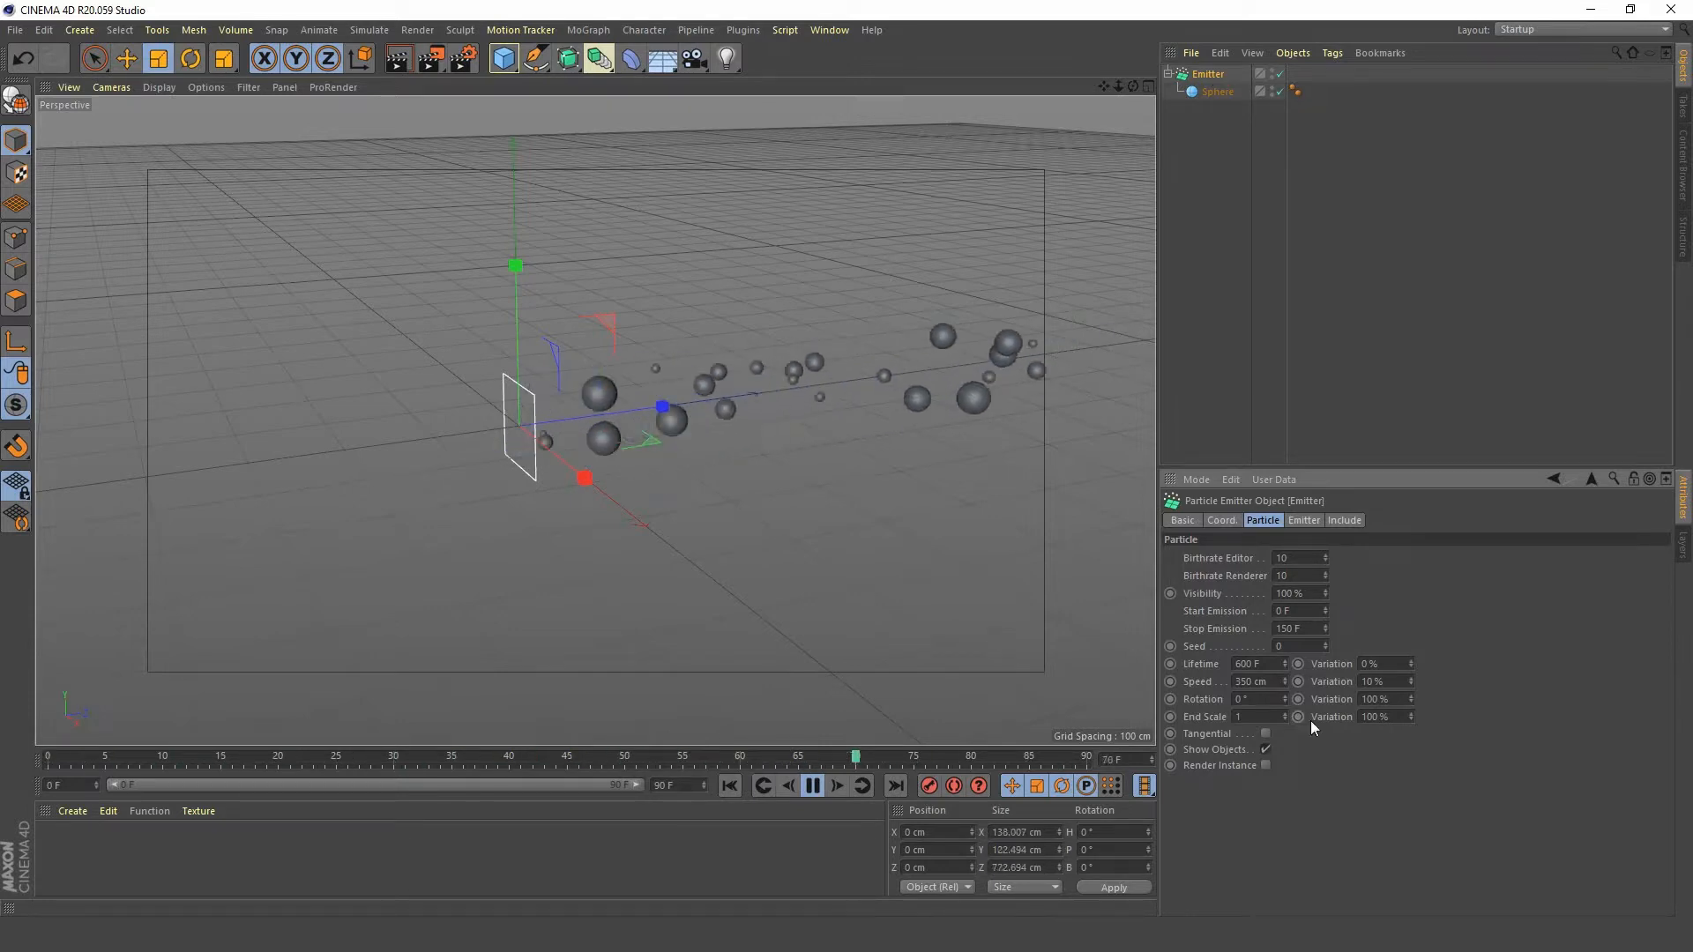
{"action": "double_click", "coordinate": [1380, 716]}
{"action": "type", "text": "80"}
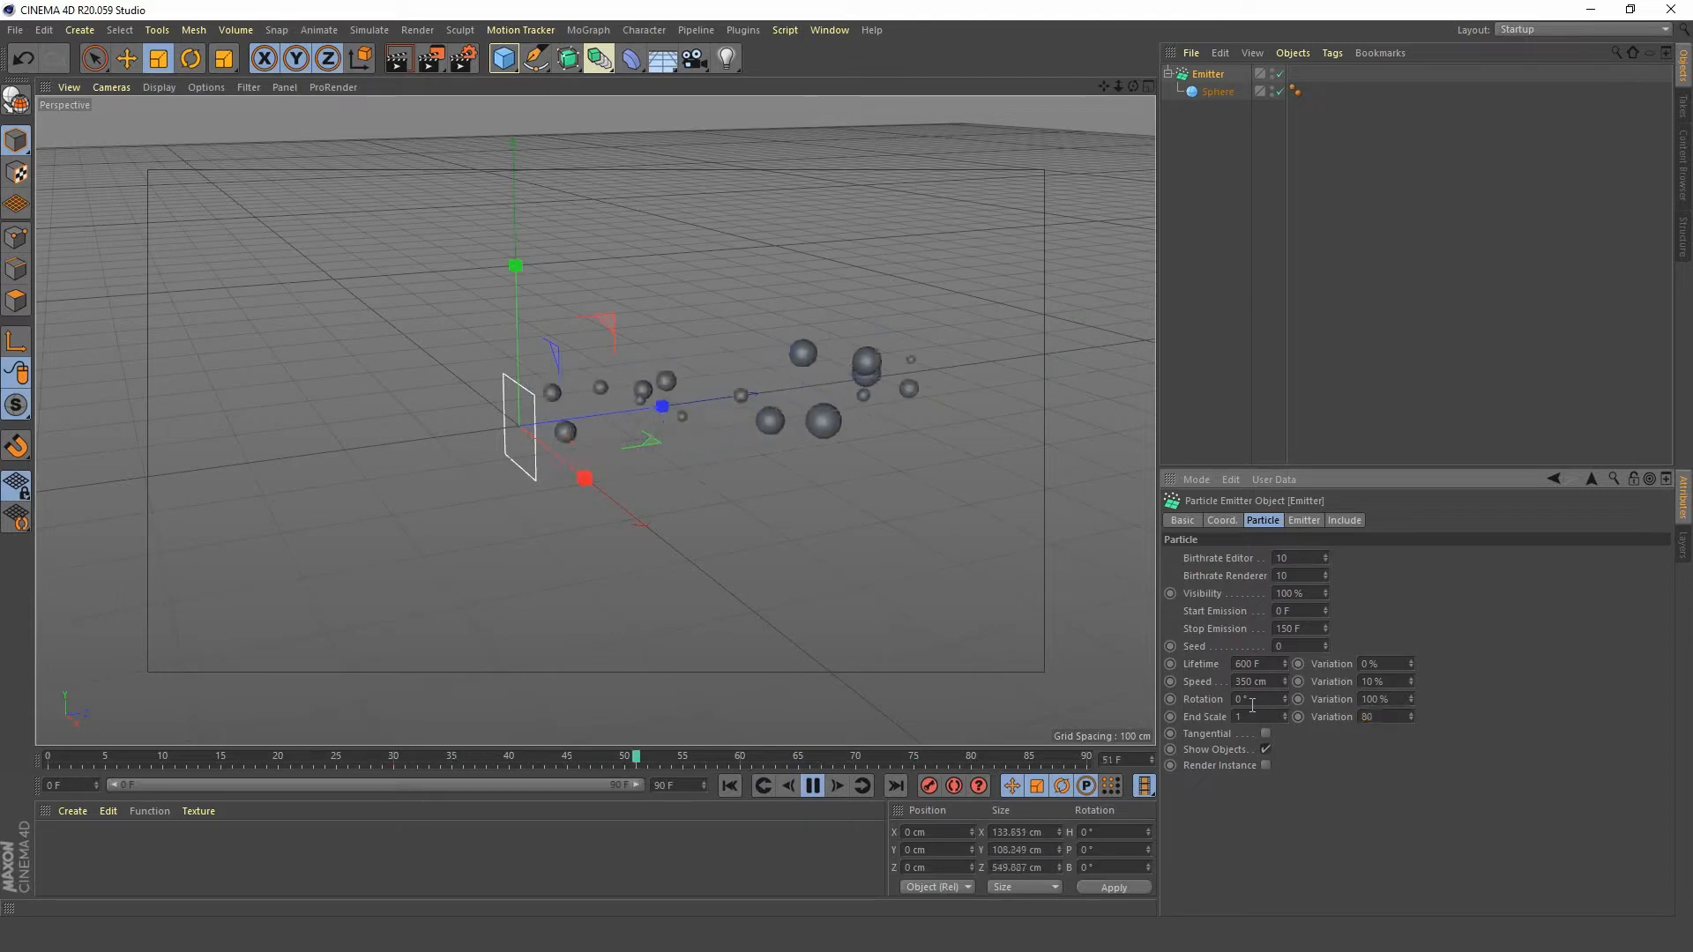
{"action": "key", "text": "Return"}
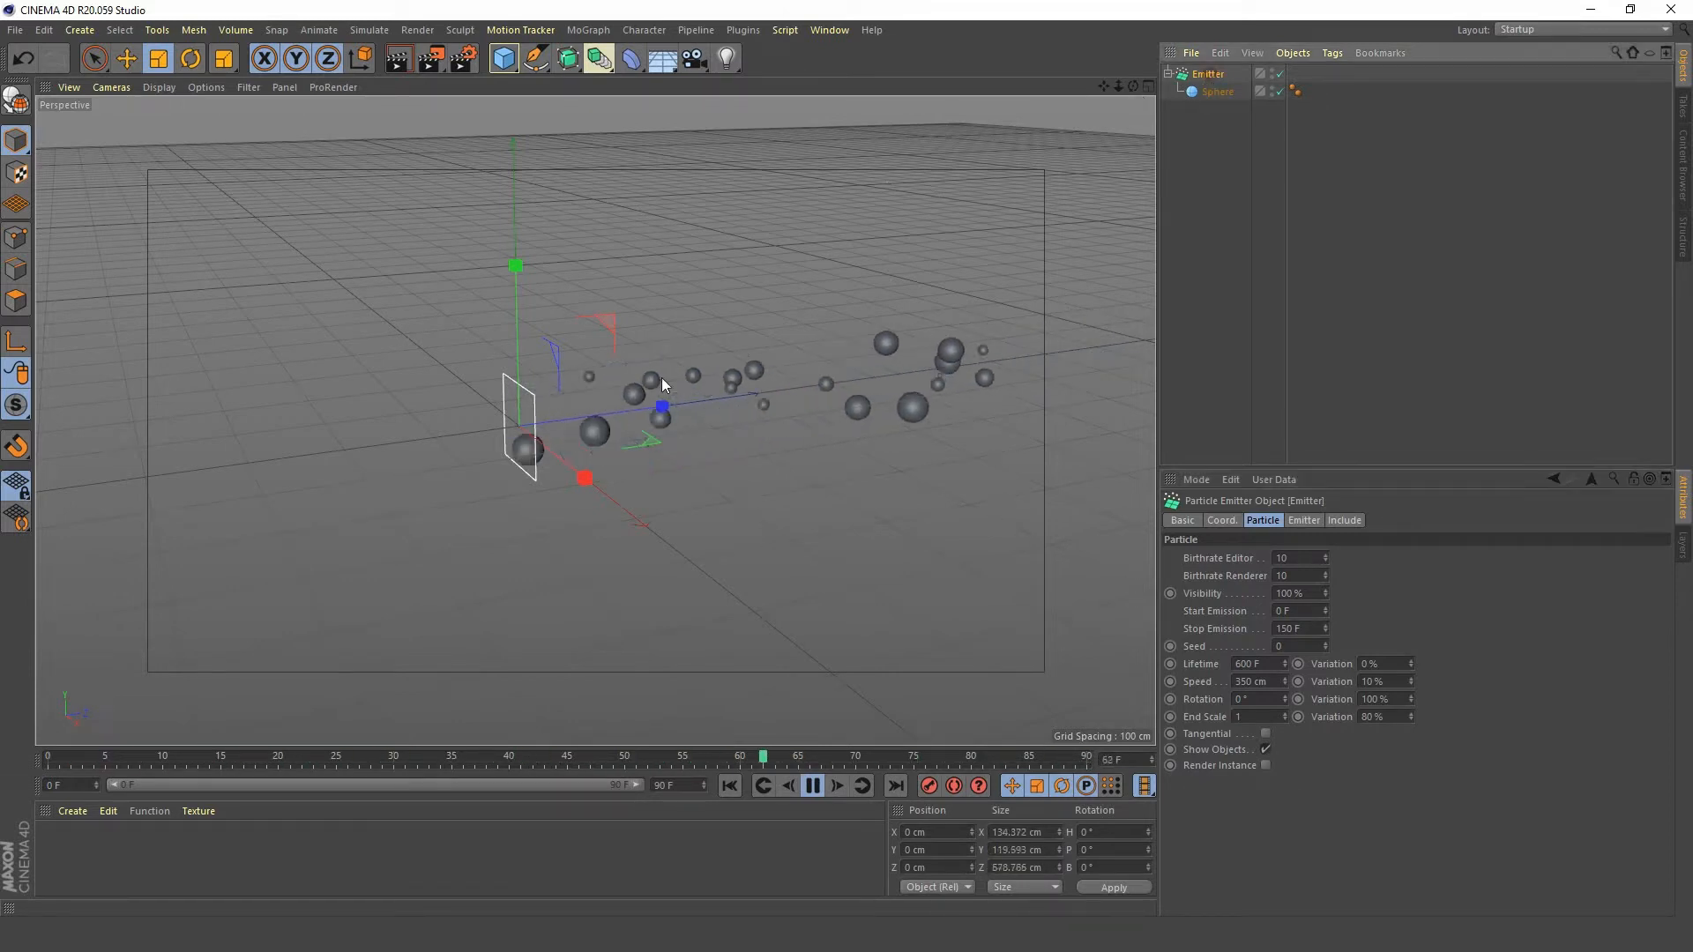
- Set the Emitter's Stop Emission to frame 300
{"action": "right_click_drag", "start_coordinate": [610, 410], "coordinate": [532, 488], "text": "alt"}
{"action": "left_click_drag", "start_coordinate": [533, 488], "coordinate": [545, 536], "text": "alt"}
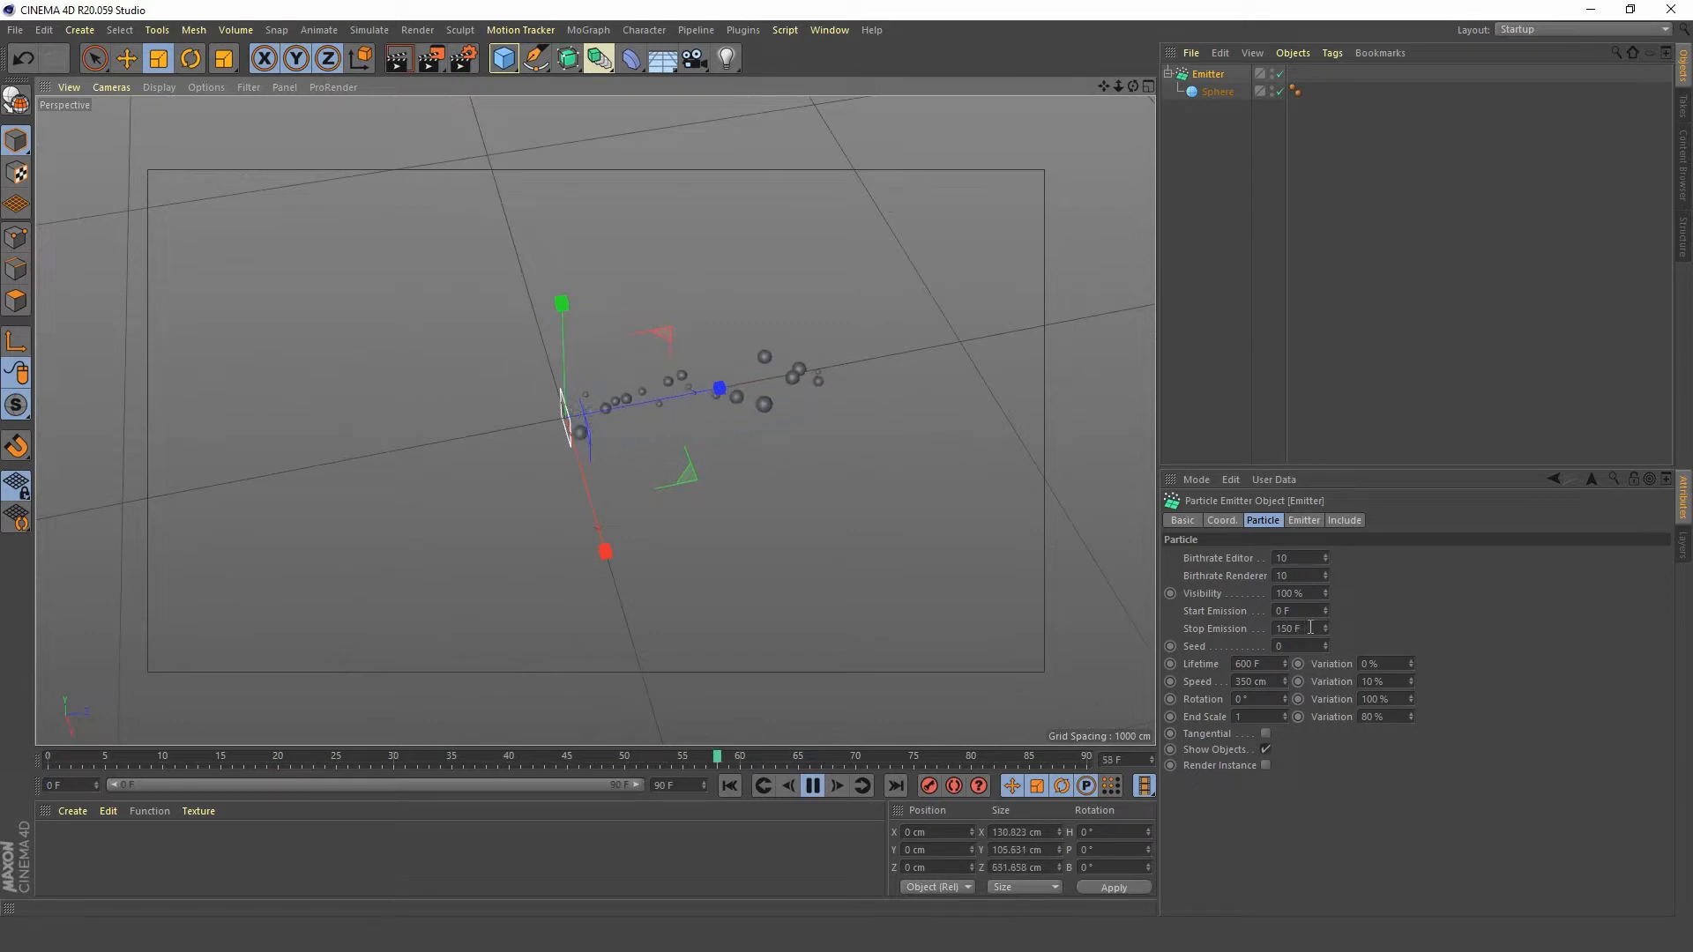
{"action": "left_click", "coordinate": [1283, 628]}
{"action": "type", "text": "300"}
{"action": "key", "text": "Return"}
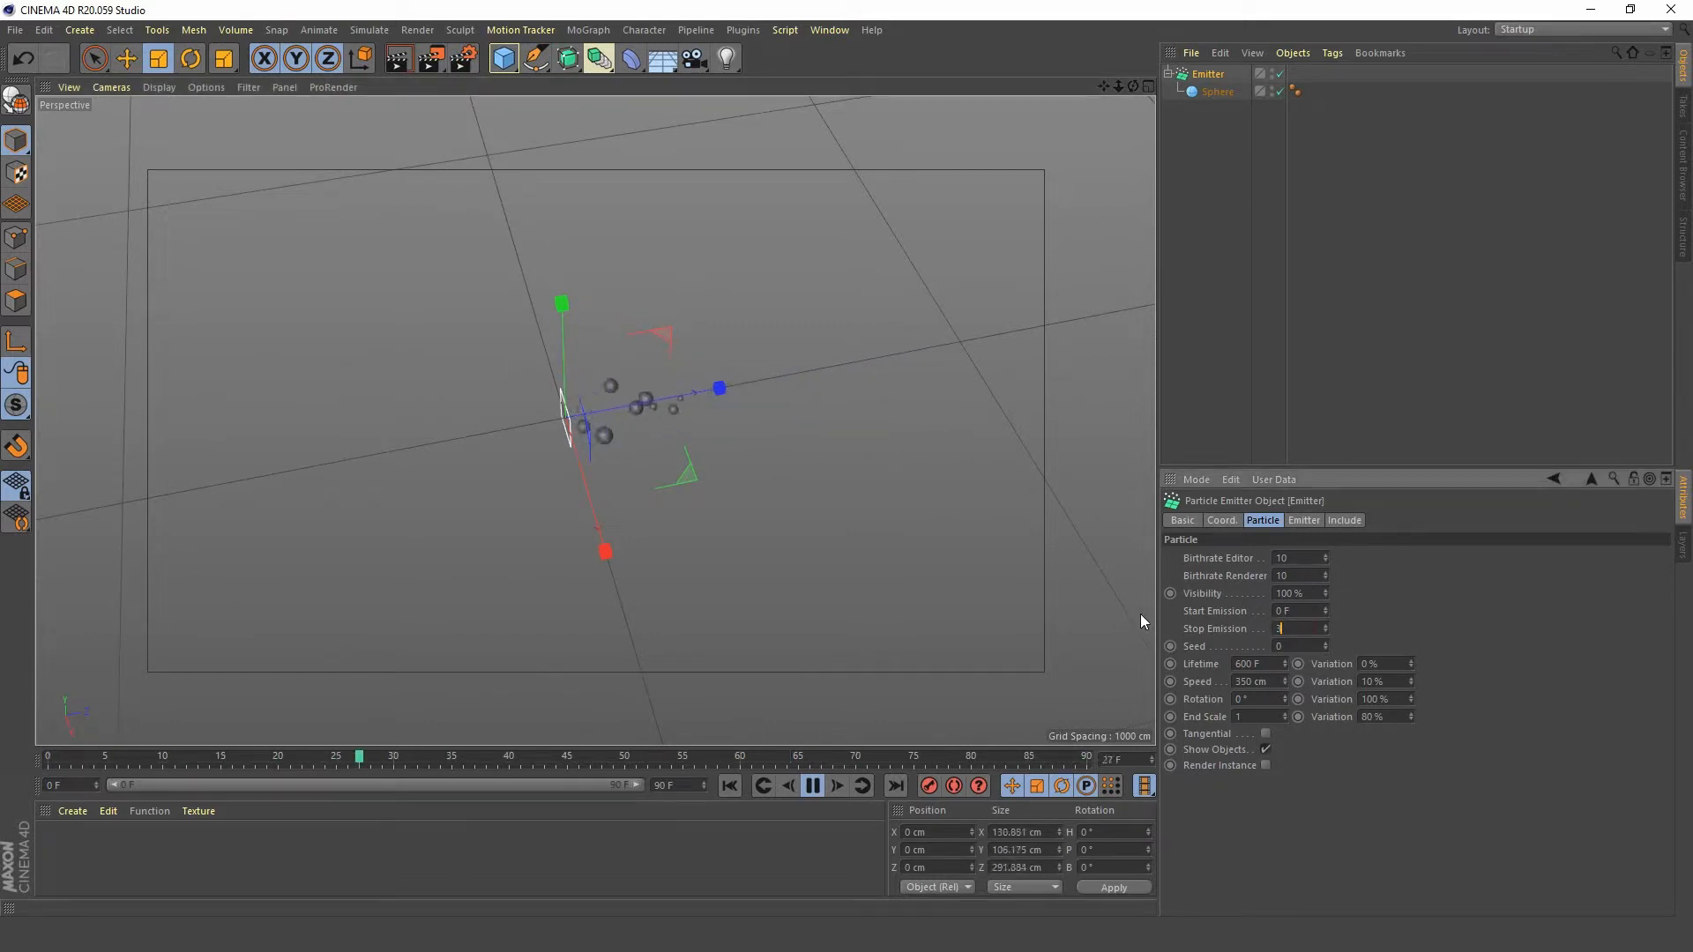
- Extend the project's end to frame 300 and expand the preview range to the full timeline
{"action": "left_click", "coordinate": [666, 785]}
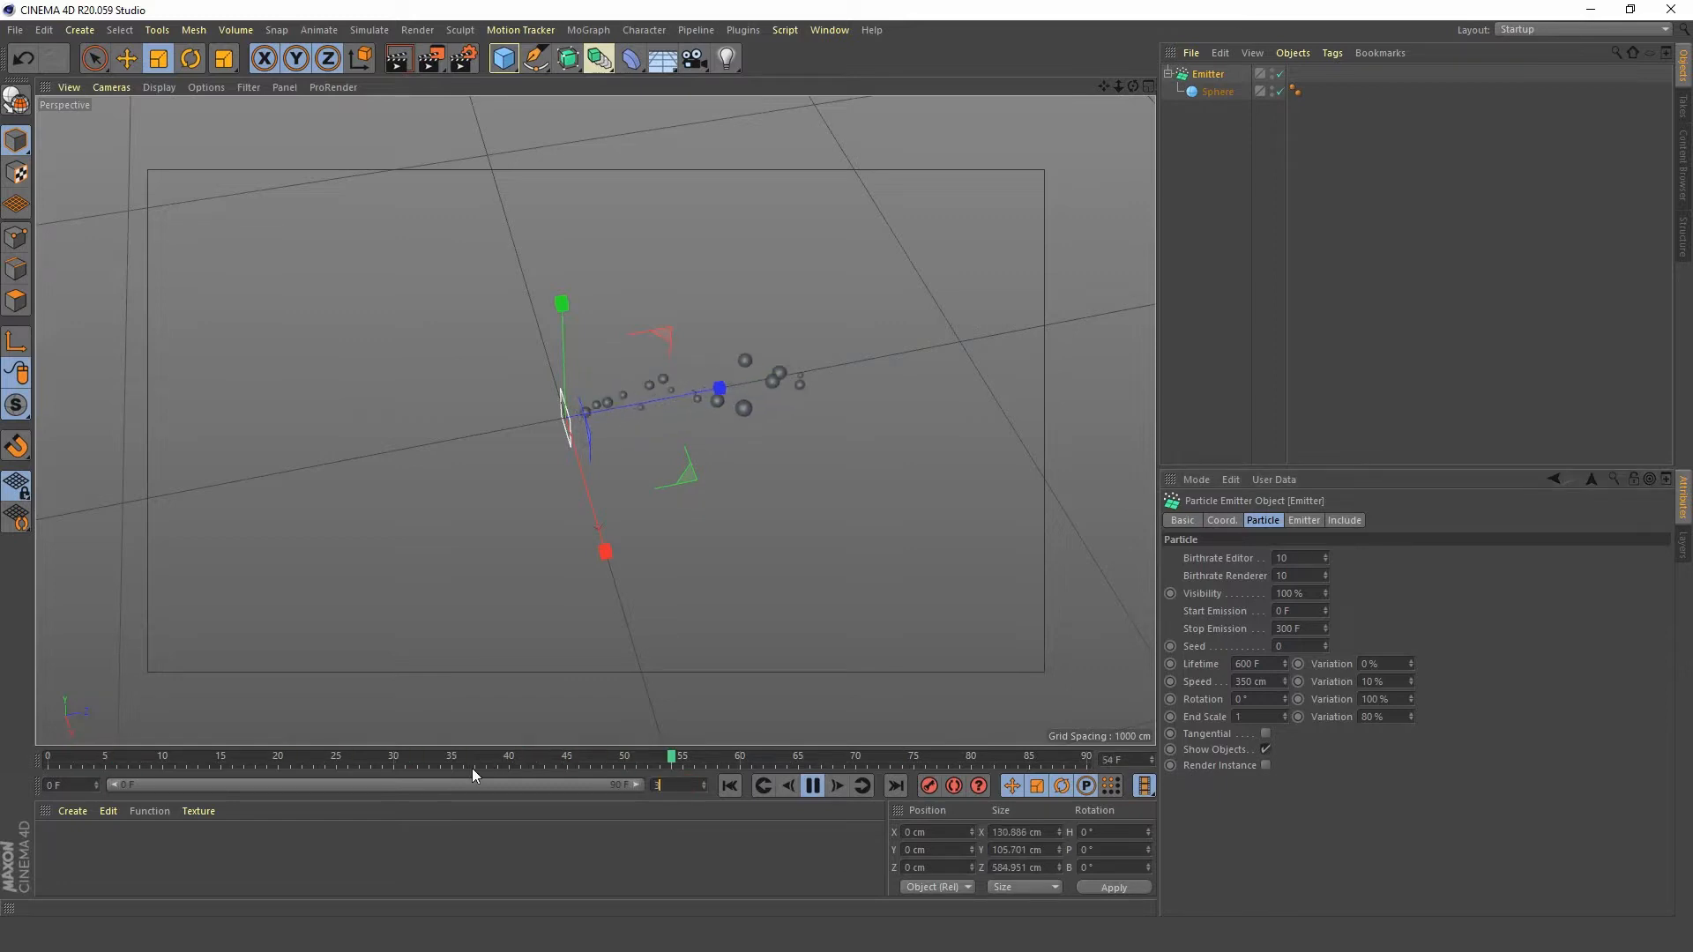
{"action": "type", "text": "300"}
{"action": "key", "text": "Return"}
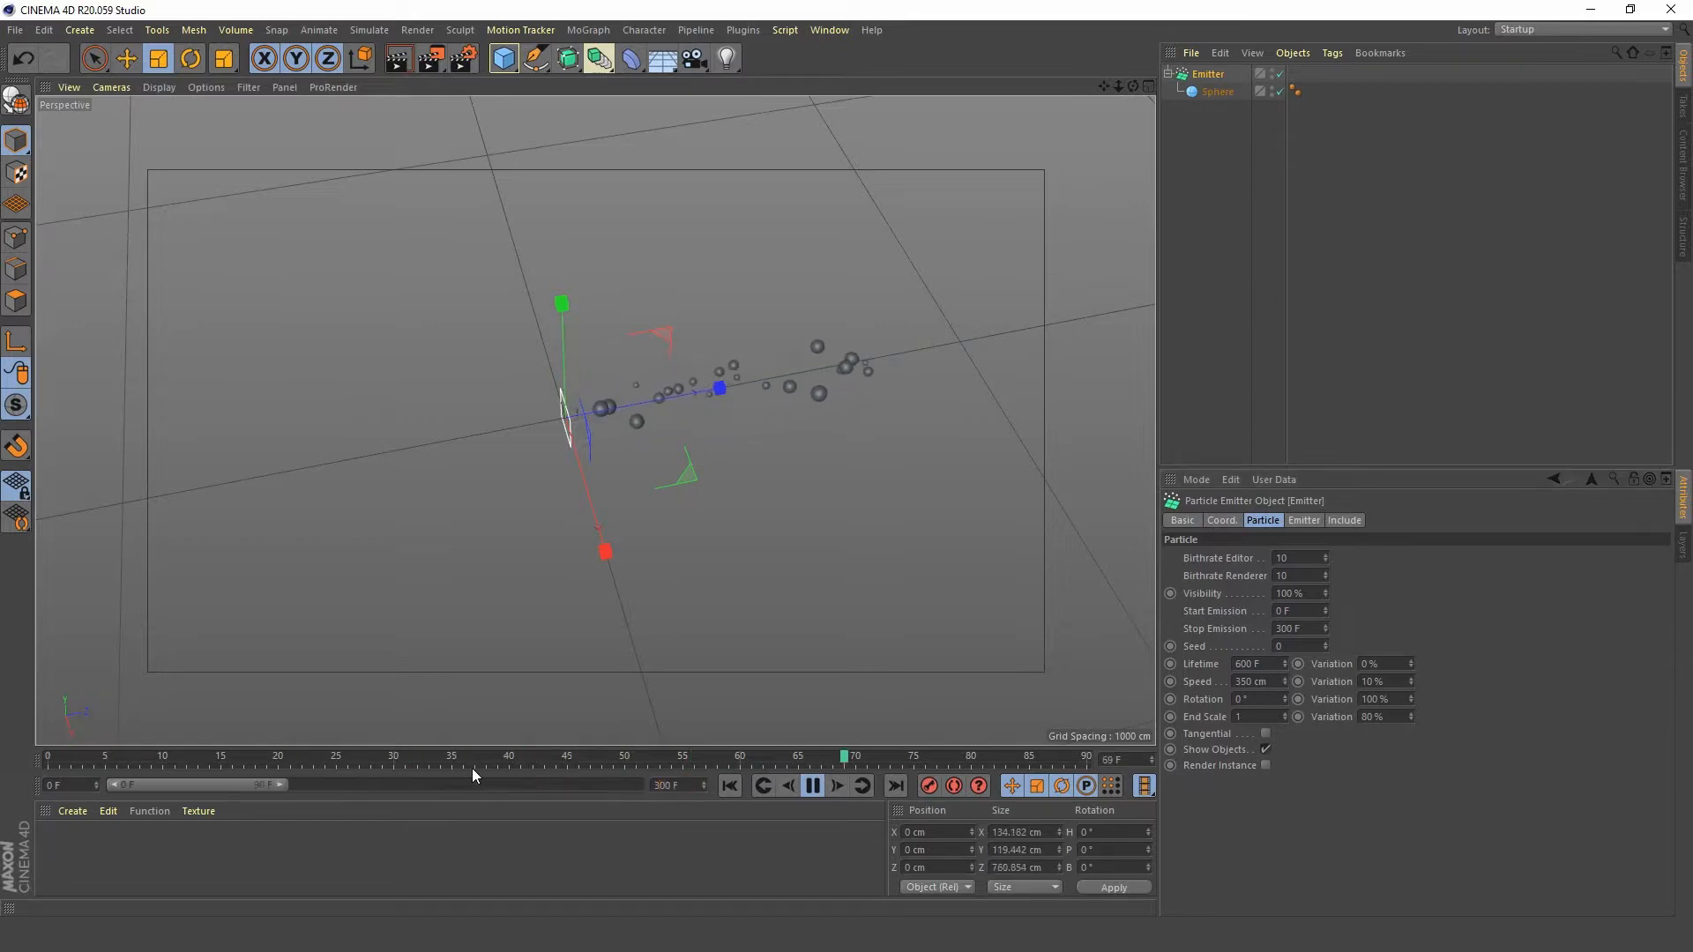
{"action": "double_click", "coordinate": [208, 786]}
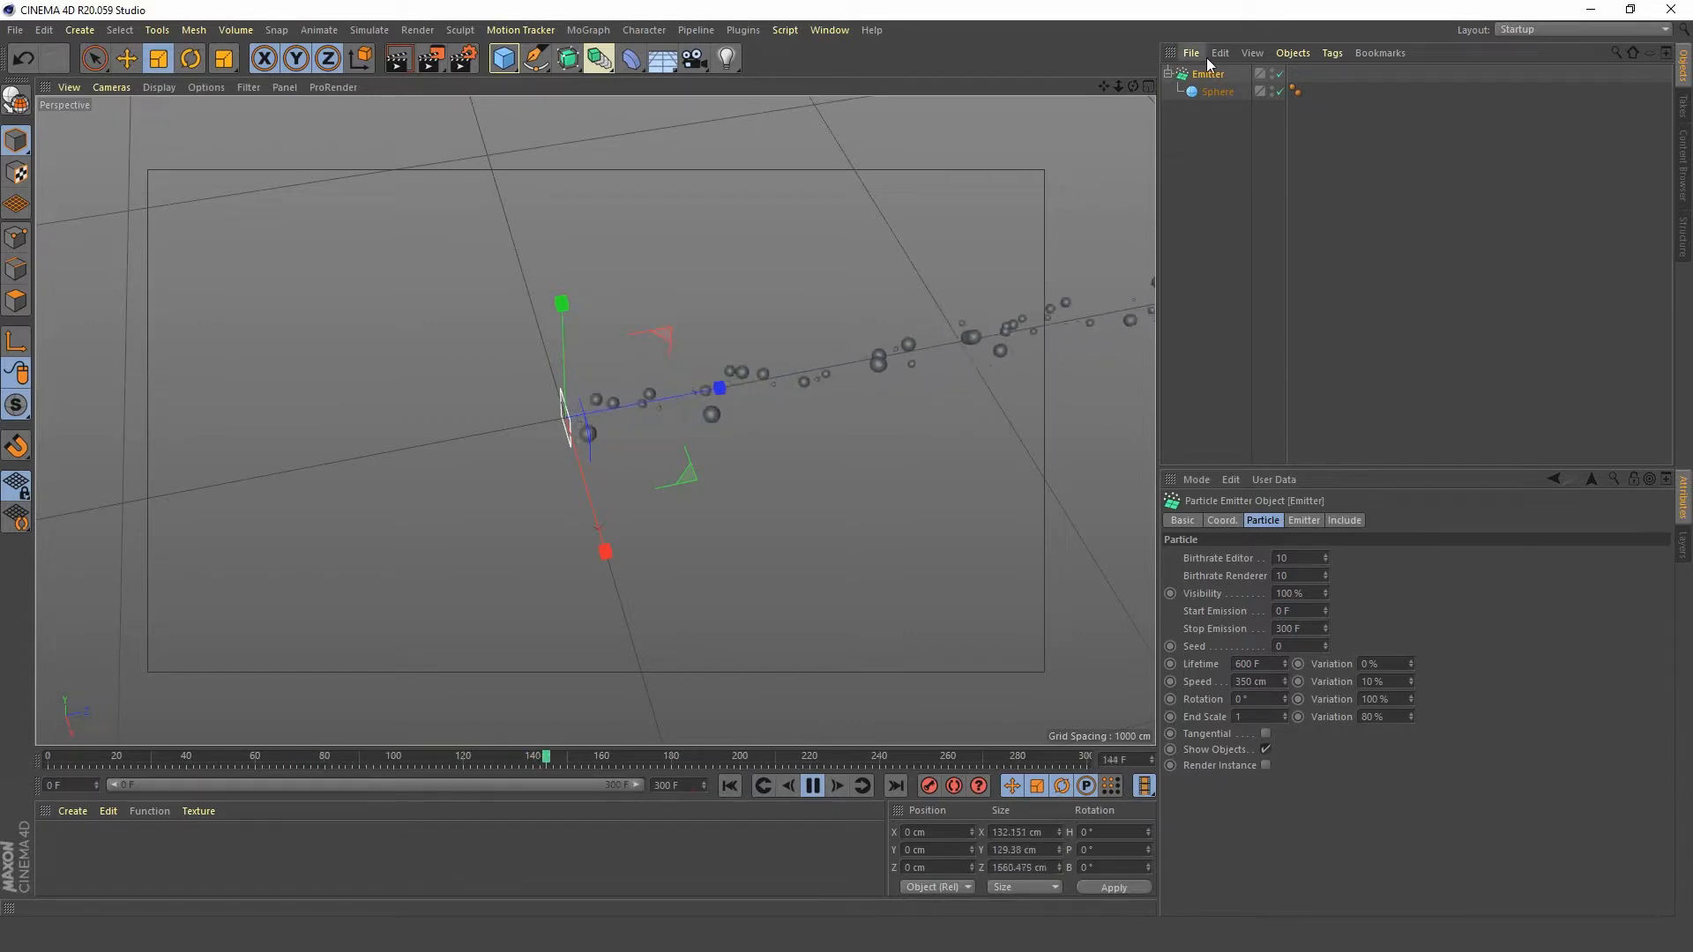
- Move the Emitter backwards along its Z axis to about -1007 cm
{"action": "left_click", "coordinate": [126, 58]}
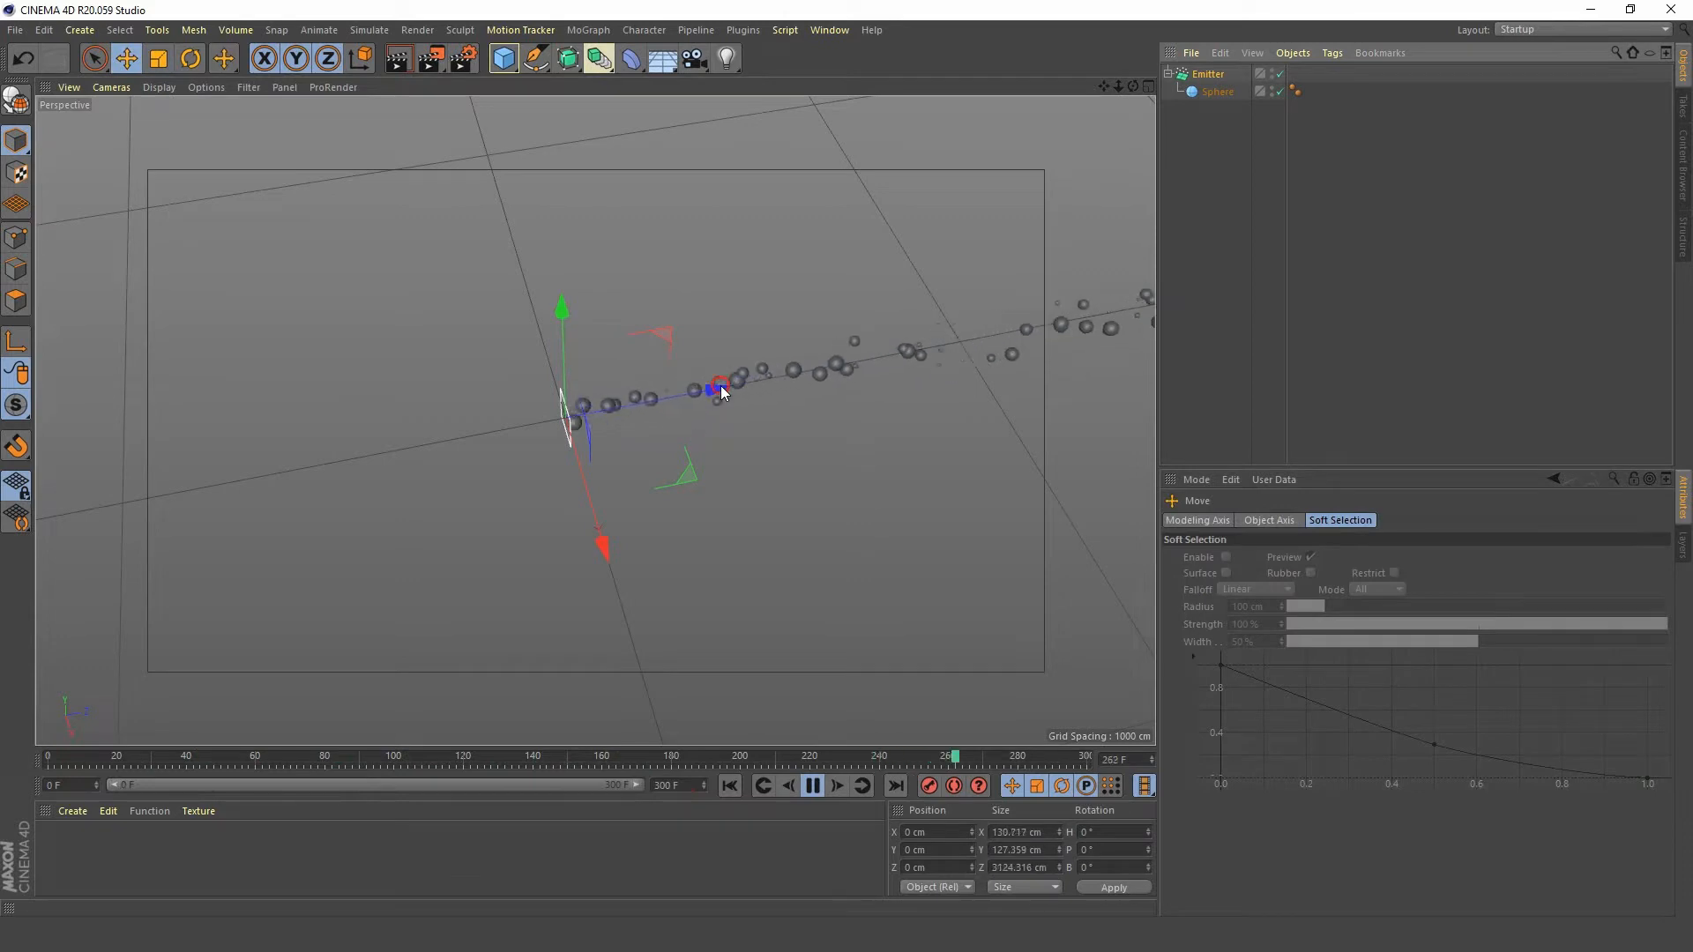
{"action": "left_click_drag", "start_coordinate": [720, 388], "coordinate": [284, 476]}
{"action": "left_click_drag", "start_coordinate": [423, 477], "coordinate": [621, 456], "text": "alt"}
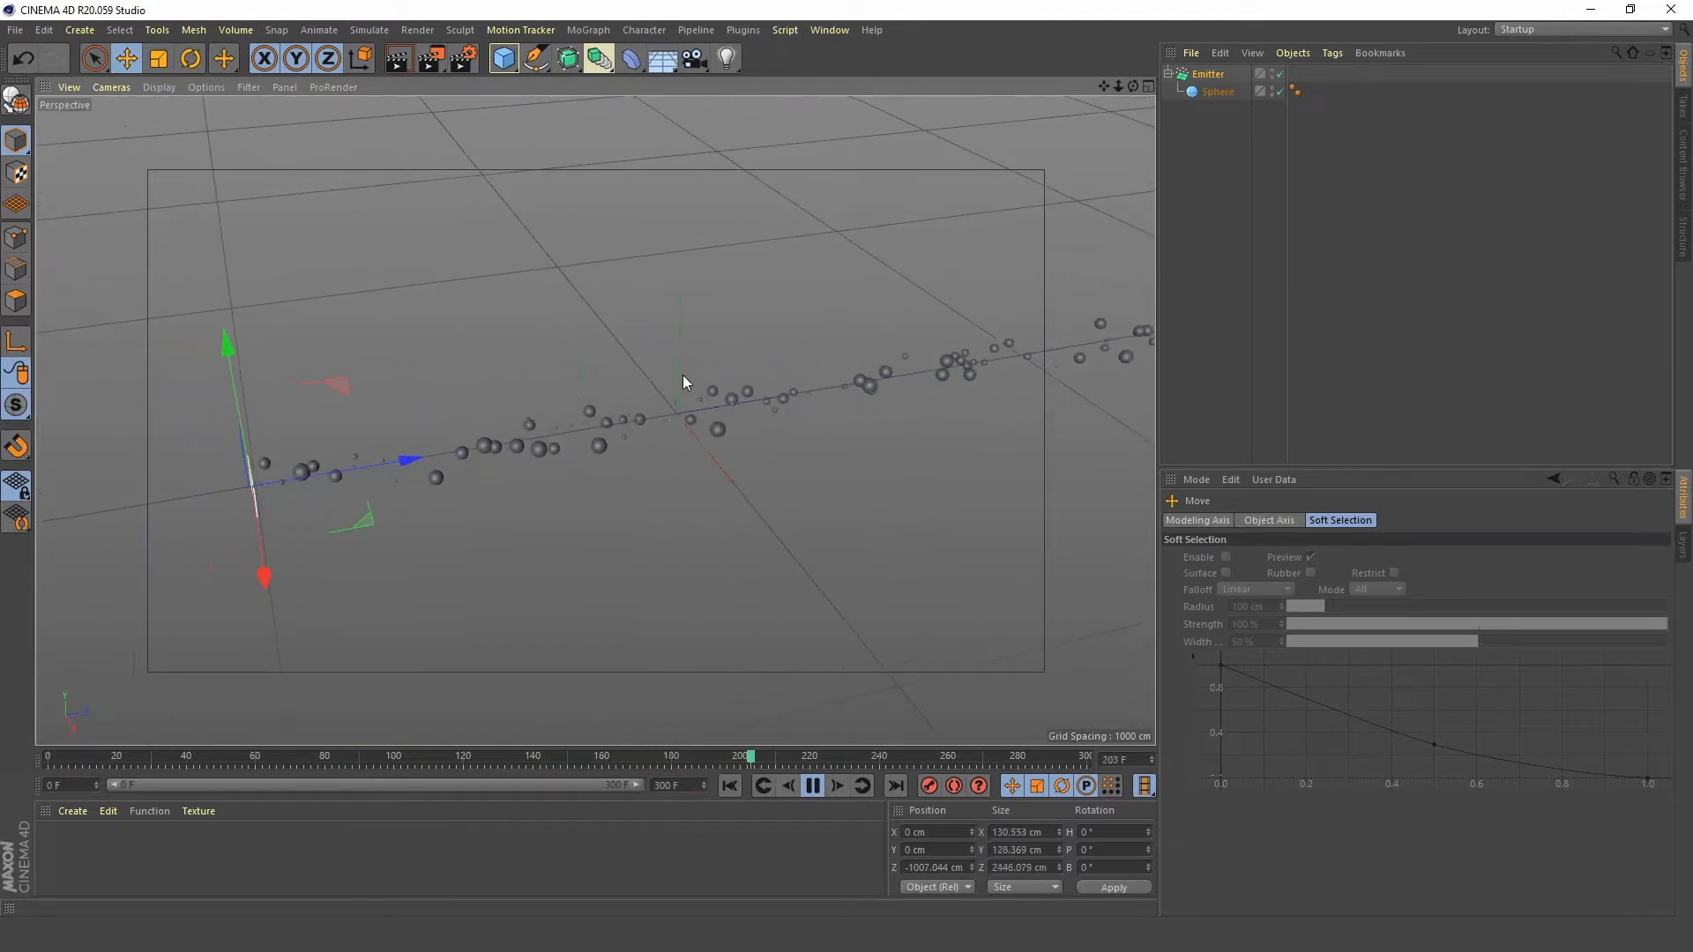
- Add a Sphere primitive at the scene's centre, in the path of the emitted particles
{"action": "left_click", "coordinate": [504, 58]}
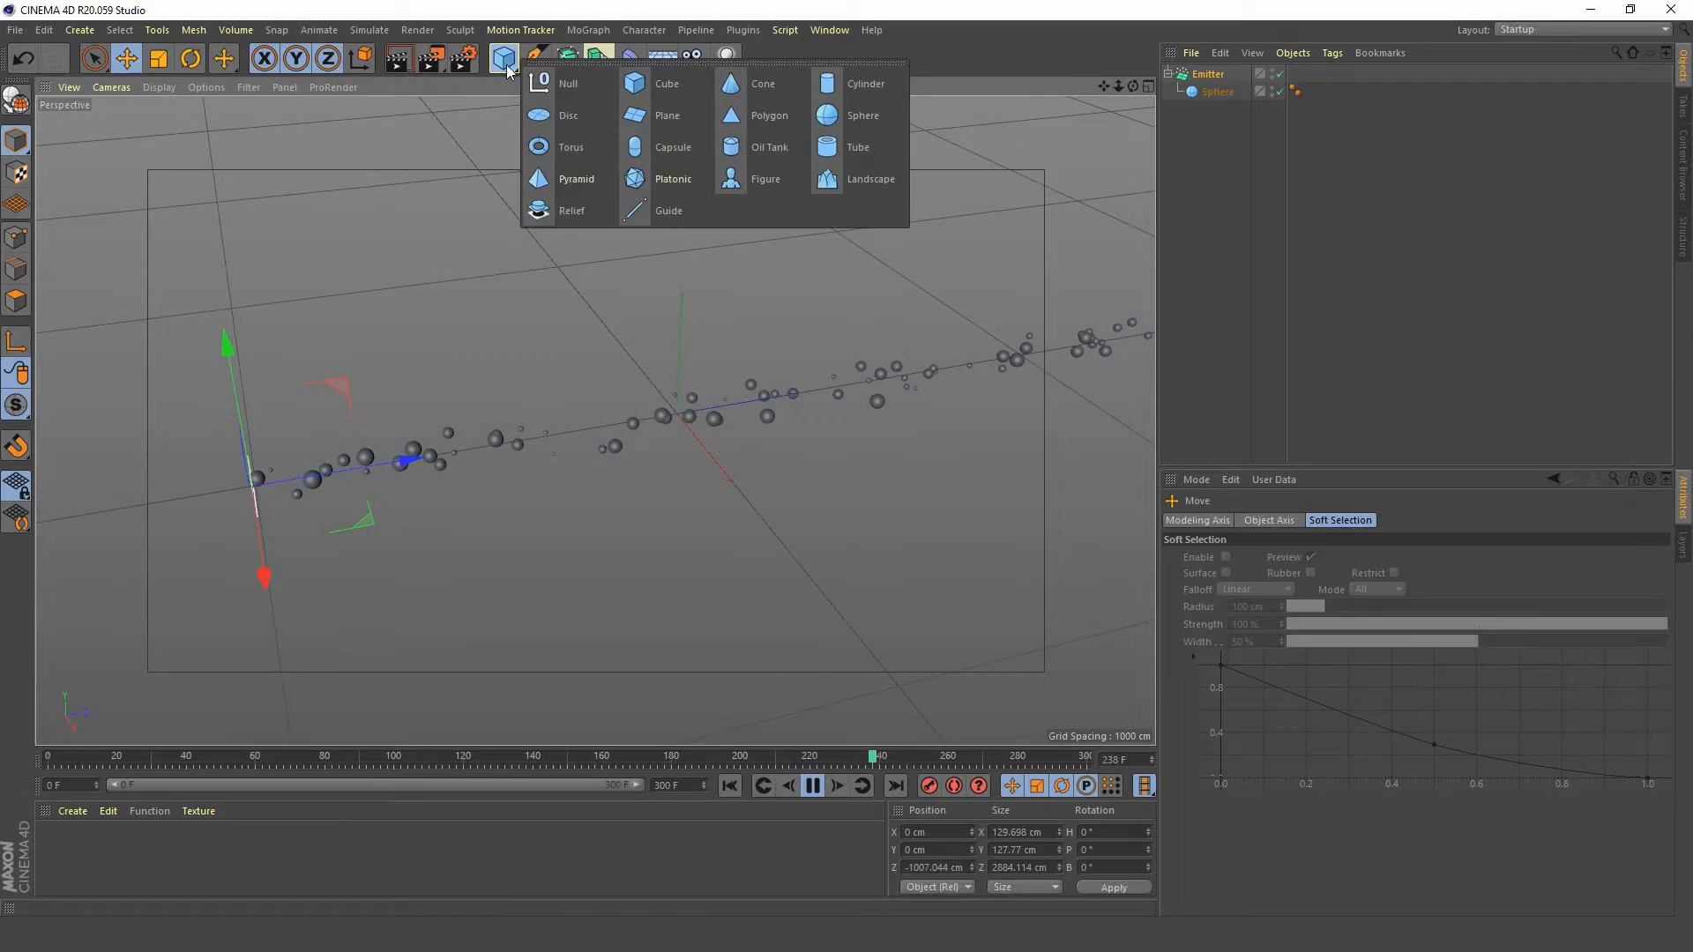
{"action": "left_click", "coordinate": [842, 119]}
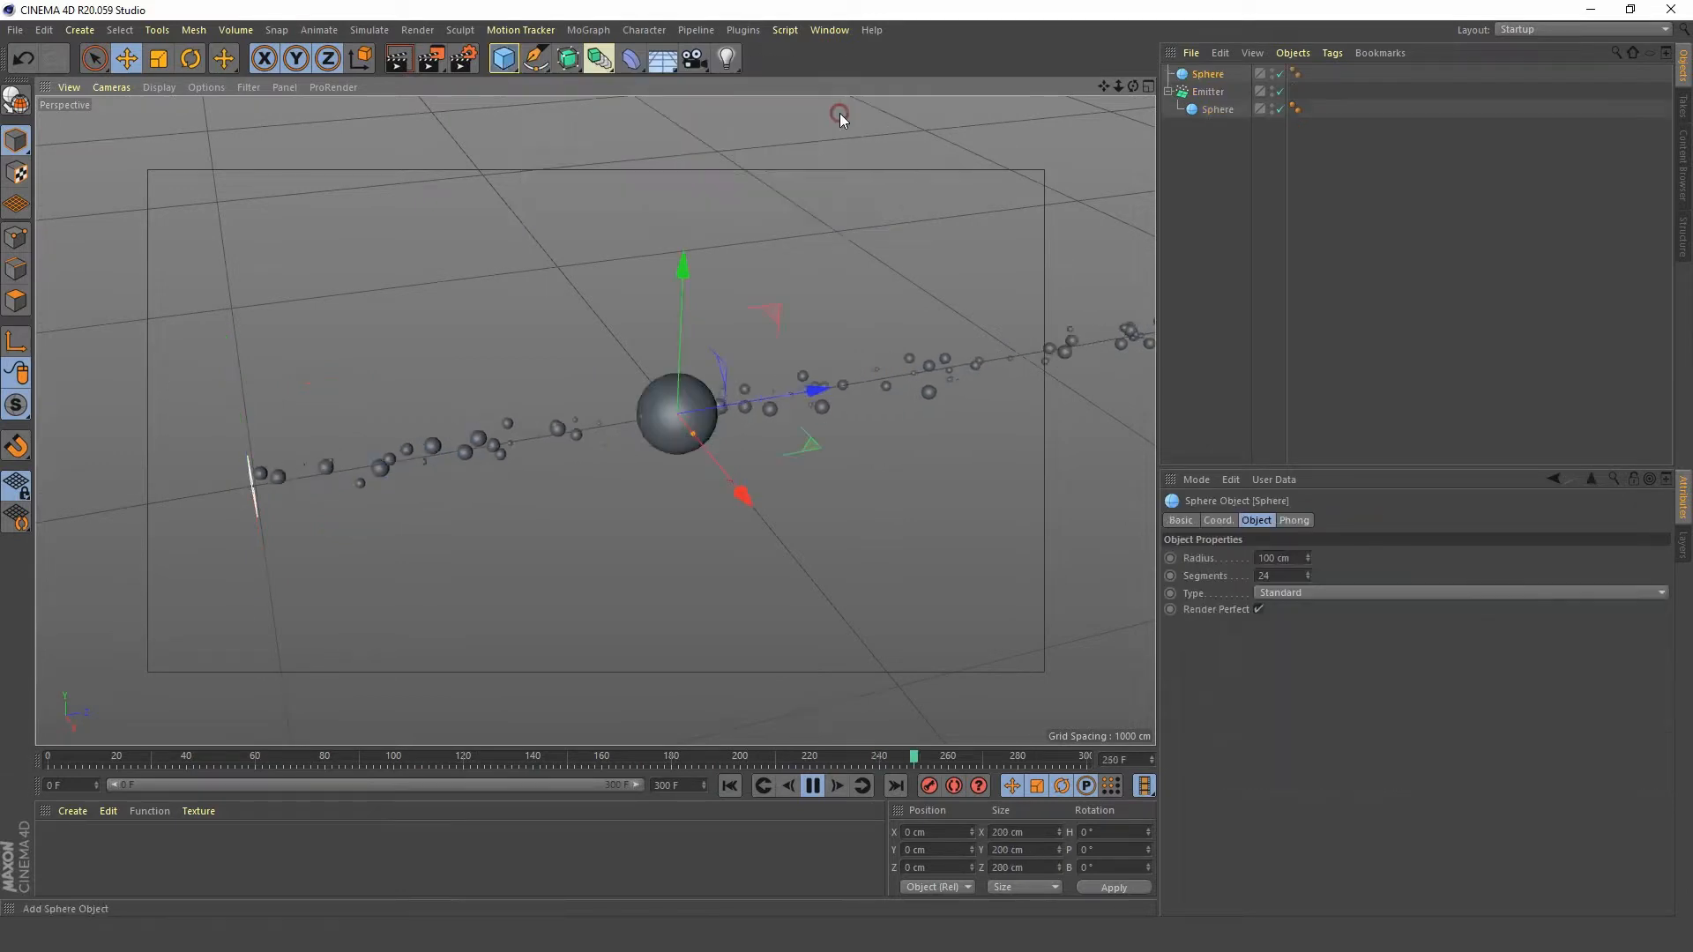
{"action": "left_click_drag", "start_coordinate": [743, 389], "coordinate": [658, 399], "text": "alt"}
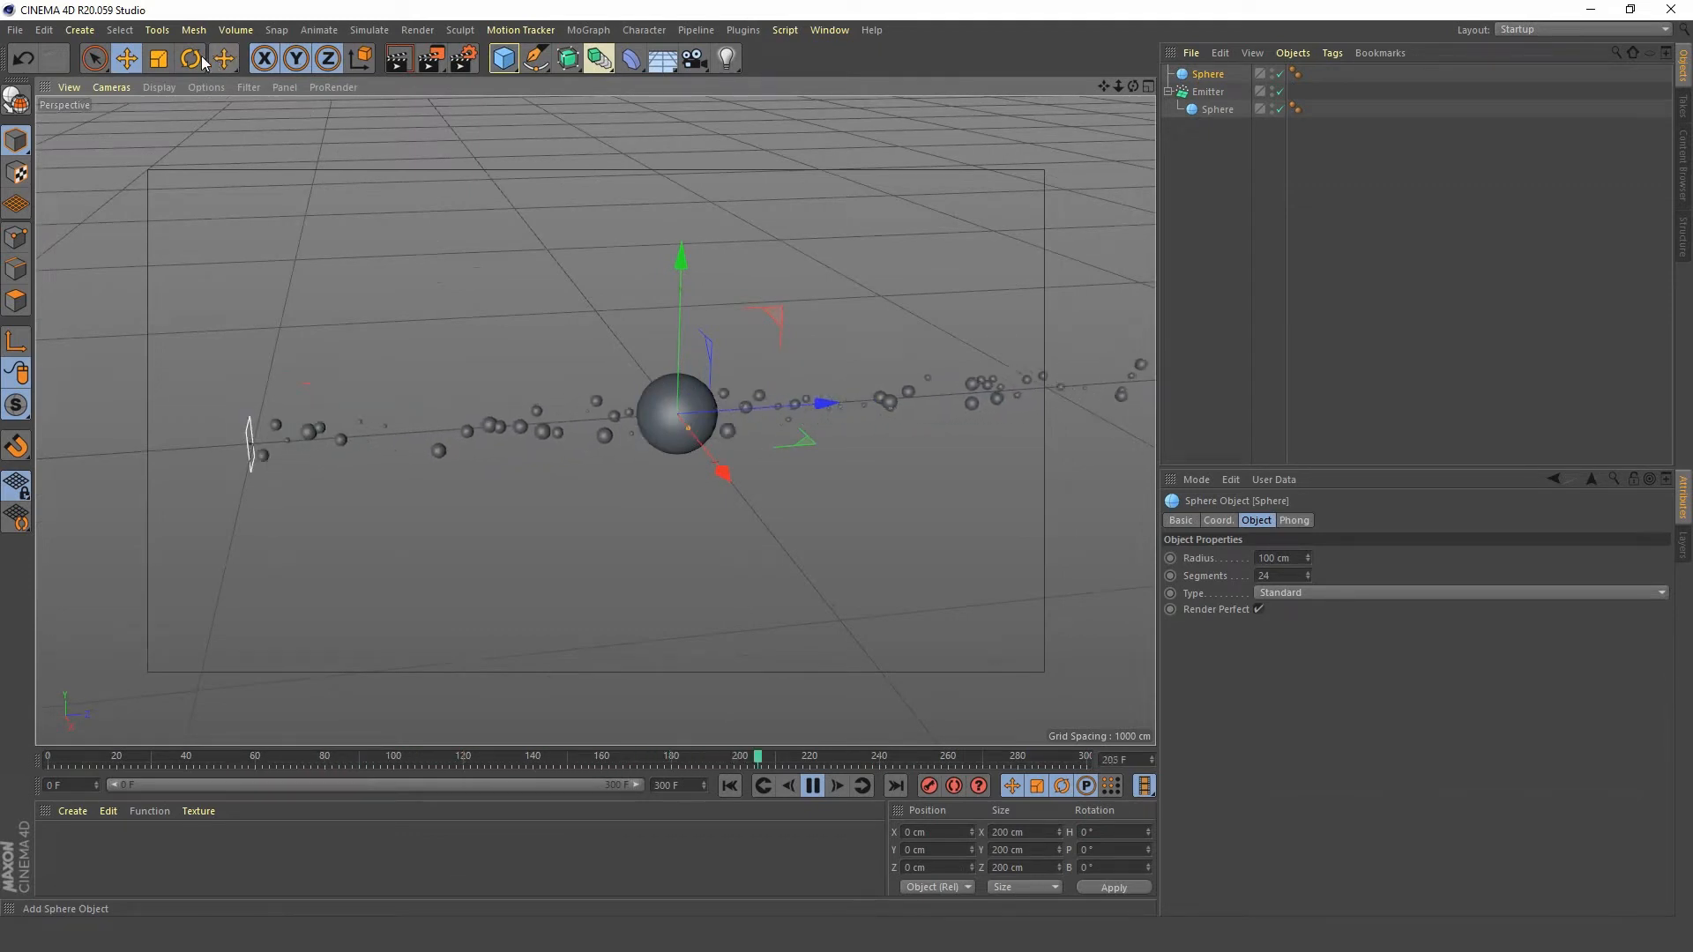
{"action": "key", "text": "t"}
{"action": "left_click_drag", "start_coordinate": [303, 185], "coordinate": [550, 224]}
{"action": "key", "text": "ctrl+z"}
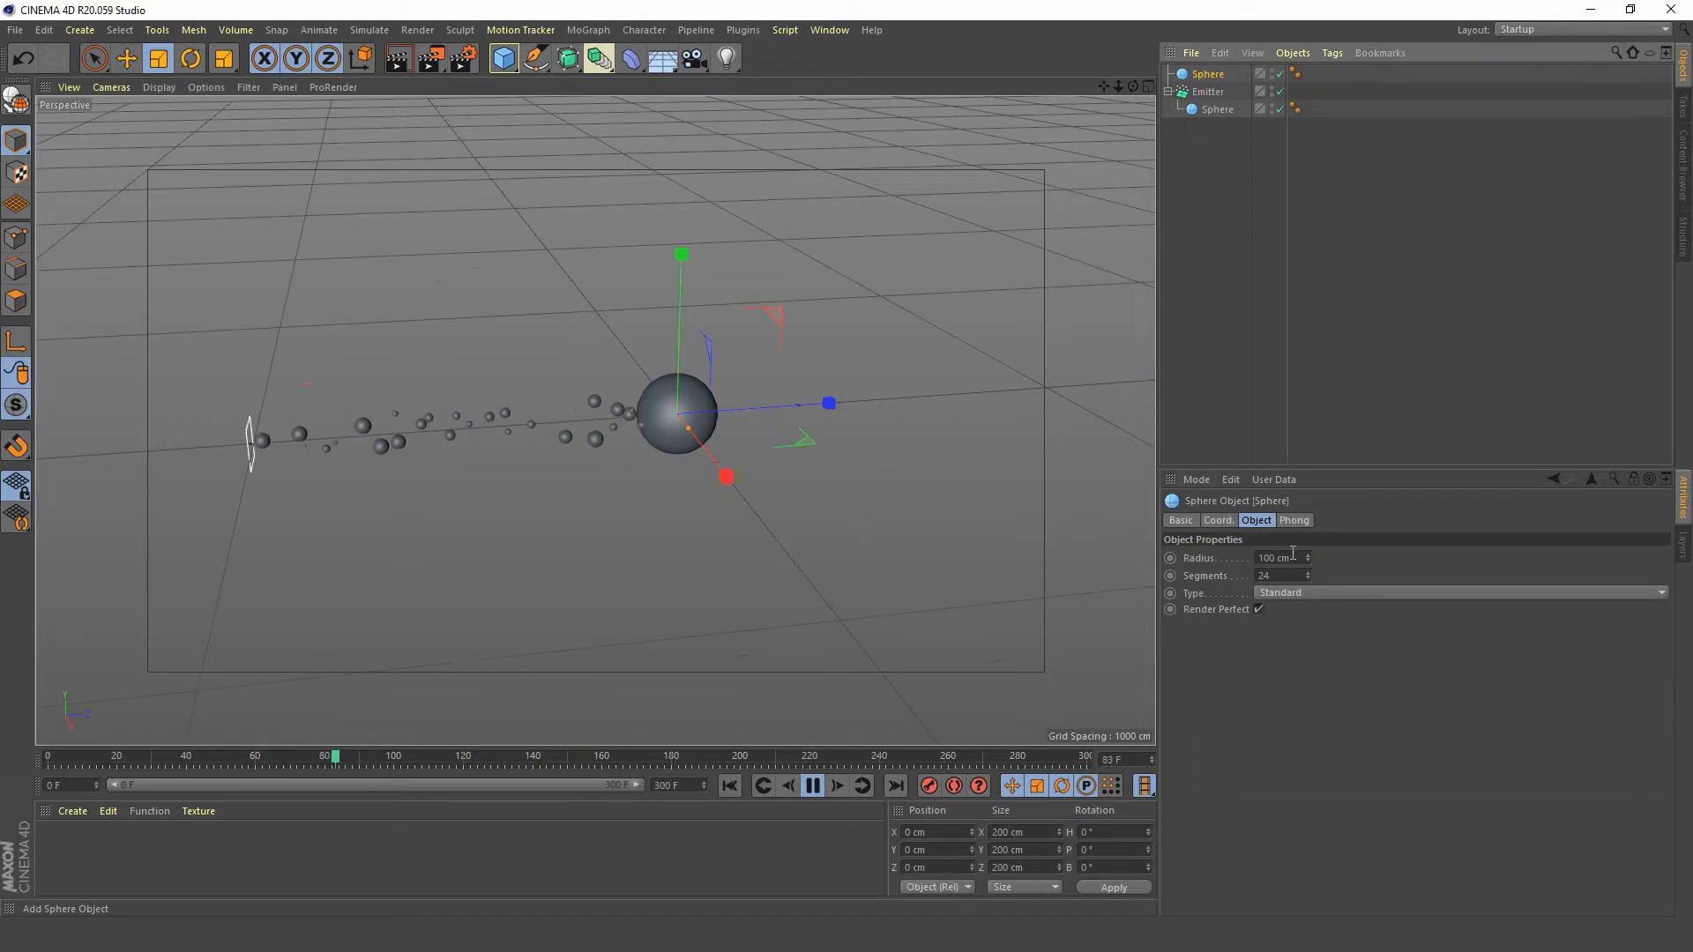
- Try a radius of 120 cm on the central sphere and settle on 130 cm
{"action": "left_click_drag", "start_coordinate": [1294, 558], "coordinate": [989, 549]}
{"action": "type", "text": "120"}
{"action": "key", "text": "Return"}
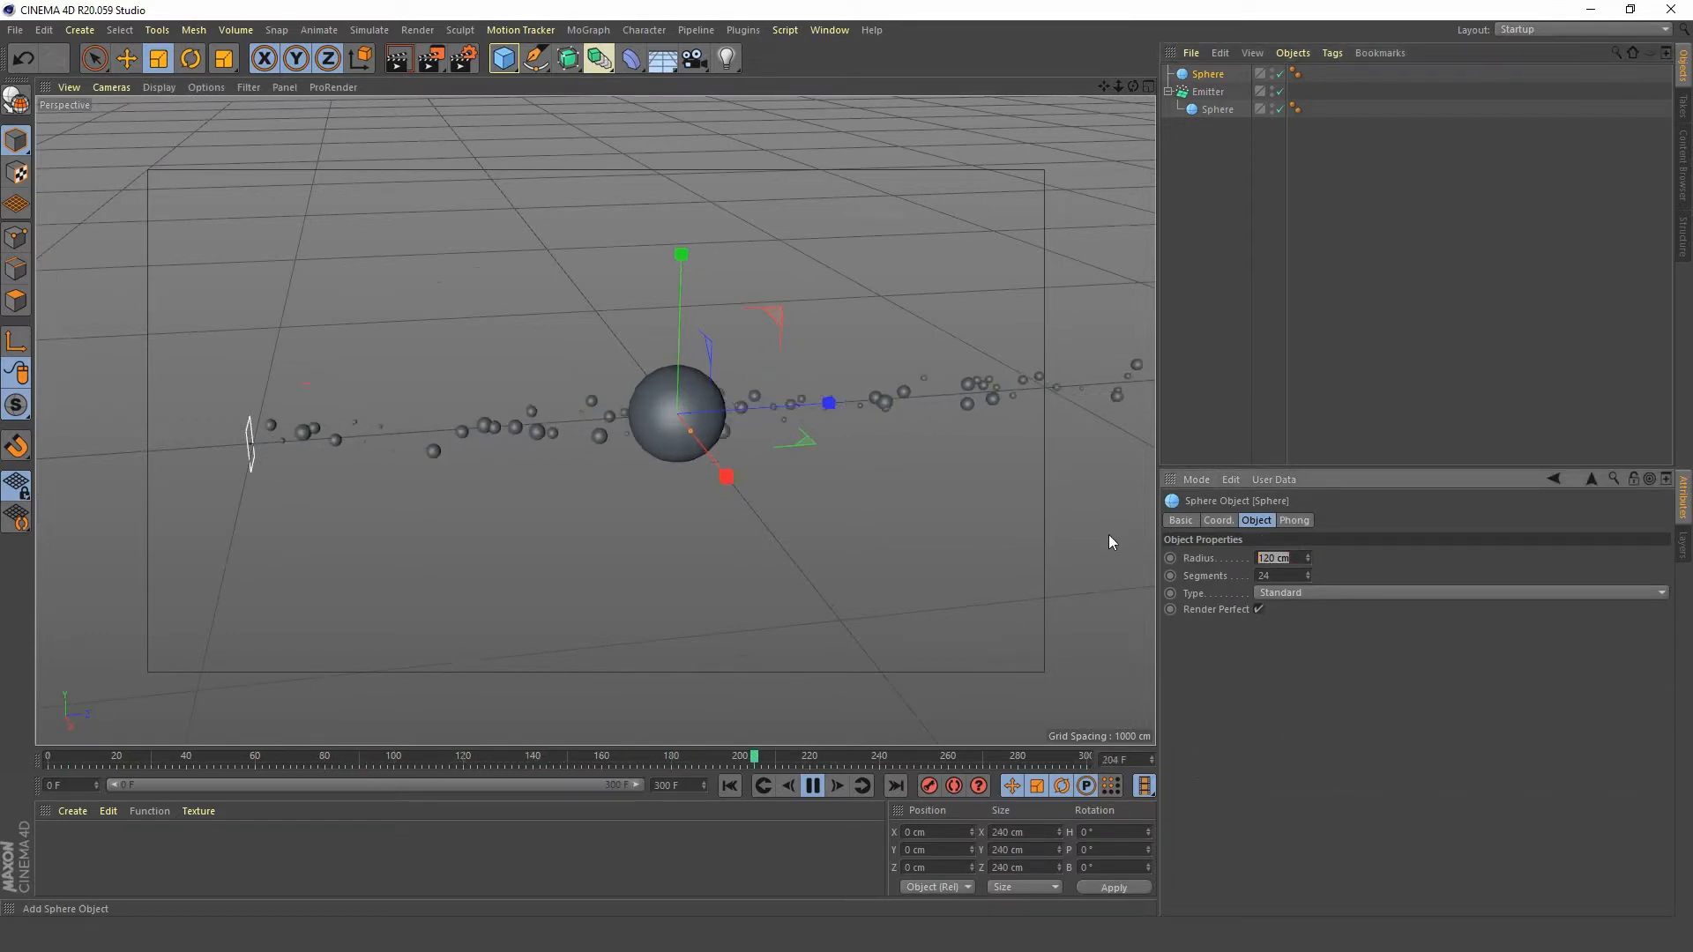
{"action": "type", "text": "130"}
{"action": "key", "text": "Return"}
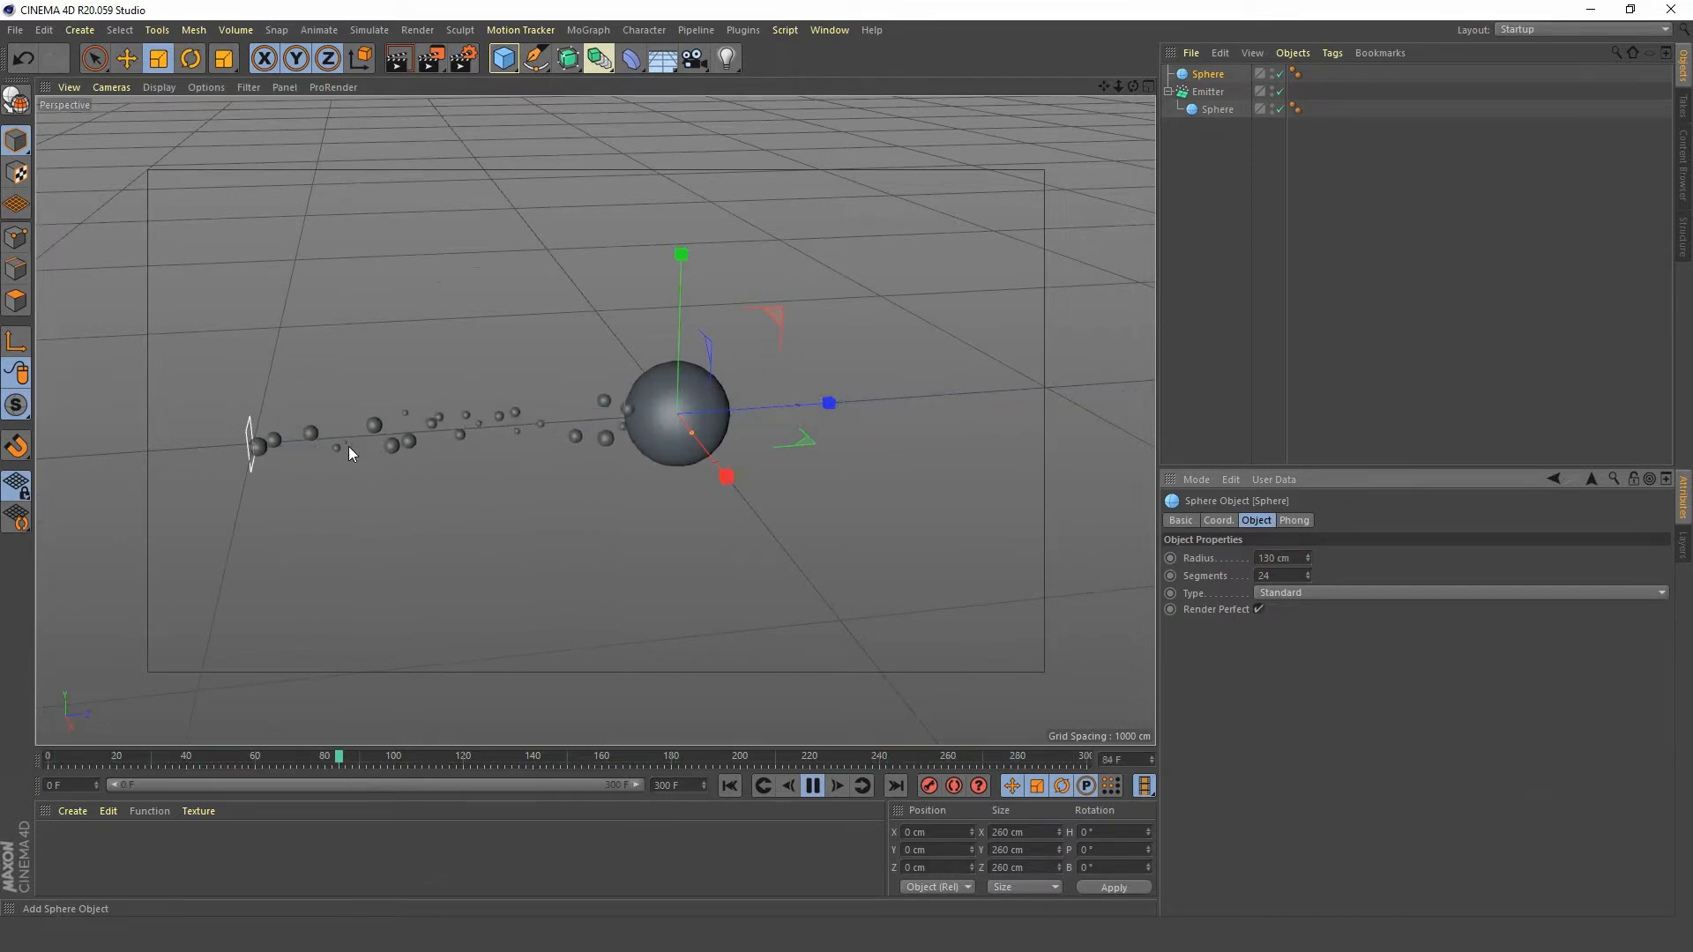
- Add an Attractor particle force at the centre of the large sphere
{"action": "left_click_drag", "start_coordinate": [347, 446], "coordinate": [401, 454], "text": "alt"}
{"action": "middle_click_drag", "start_coordinate": [402, 456], "coordinate": [411, 384], "text": "alt"}
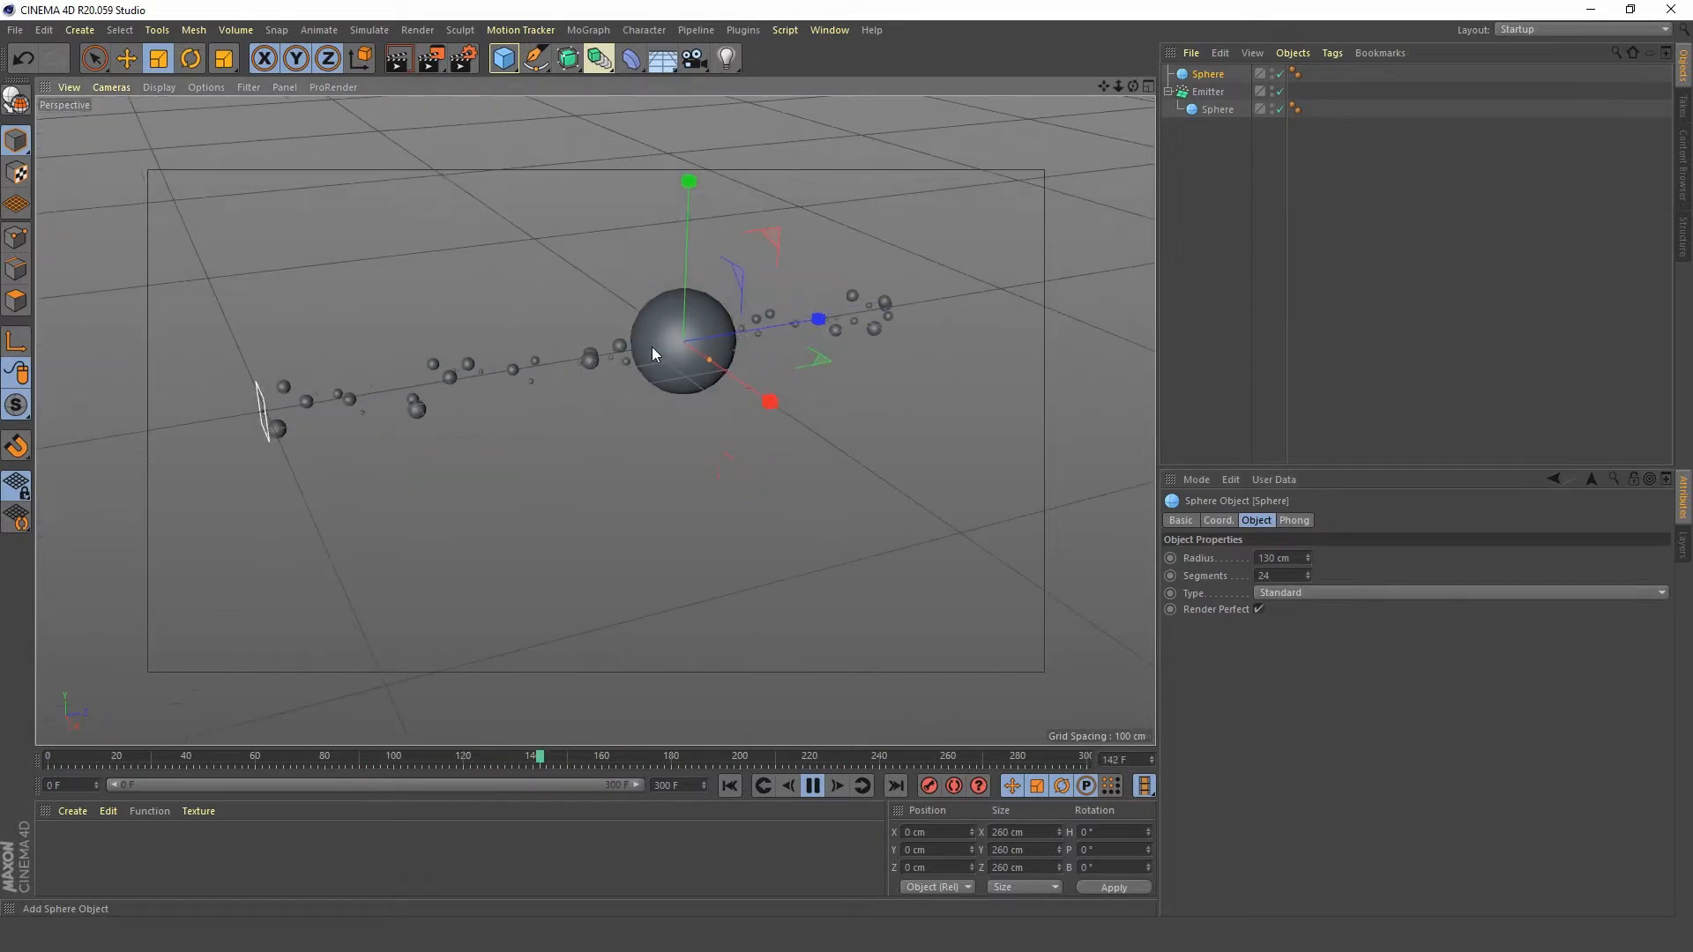
{"action": "middle_click_drag", "start_coordinate": [653, 347], "coordinate": [660, 370], "text": "alt"}
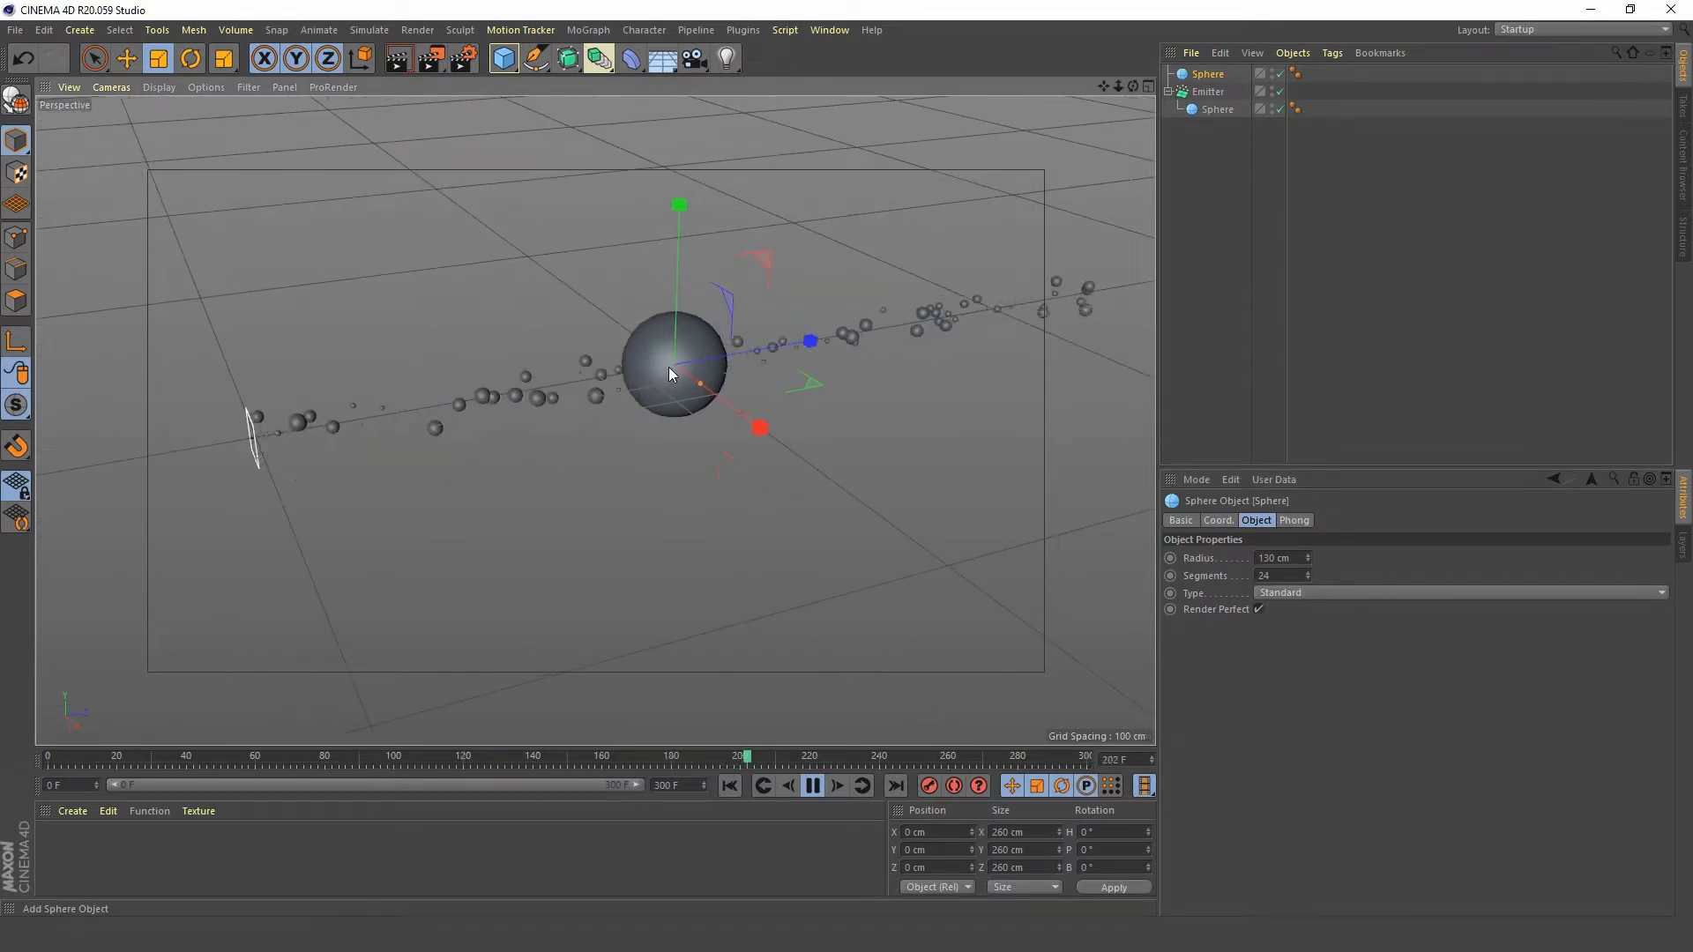
{"action": "left_click", "coordinate": [366, 30]}
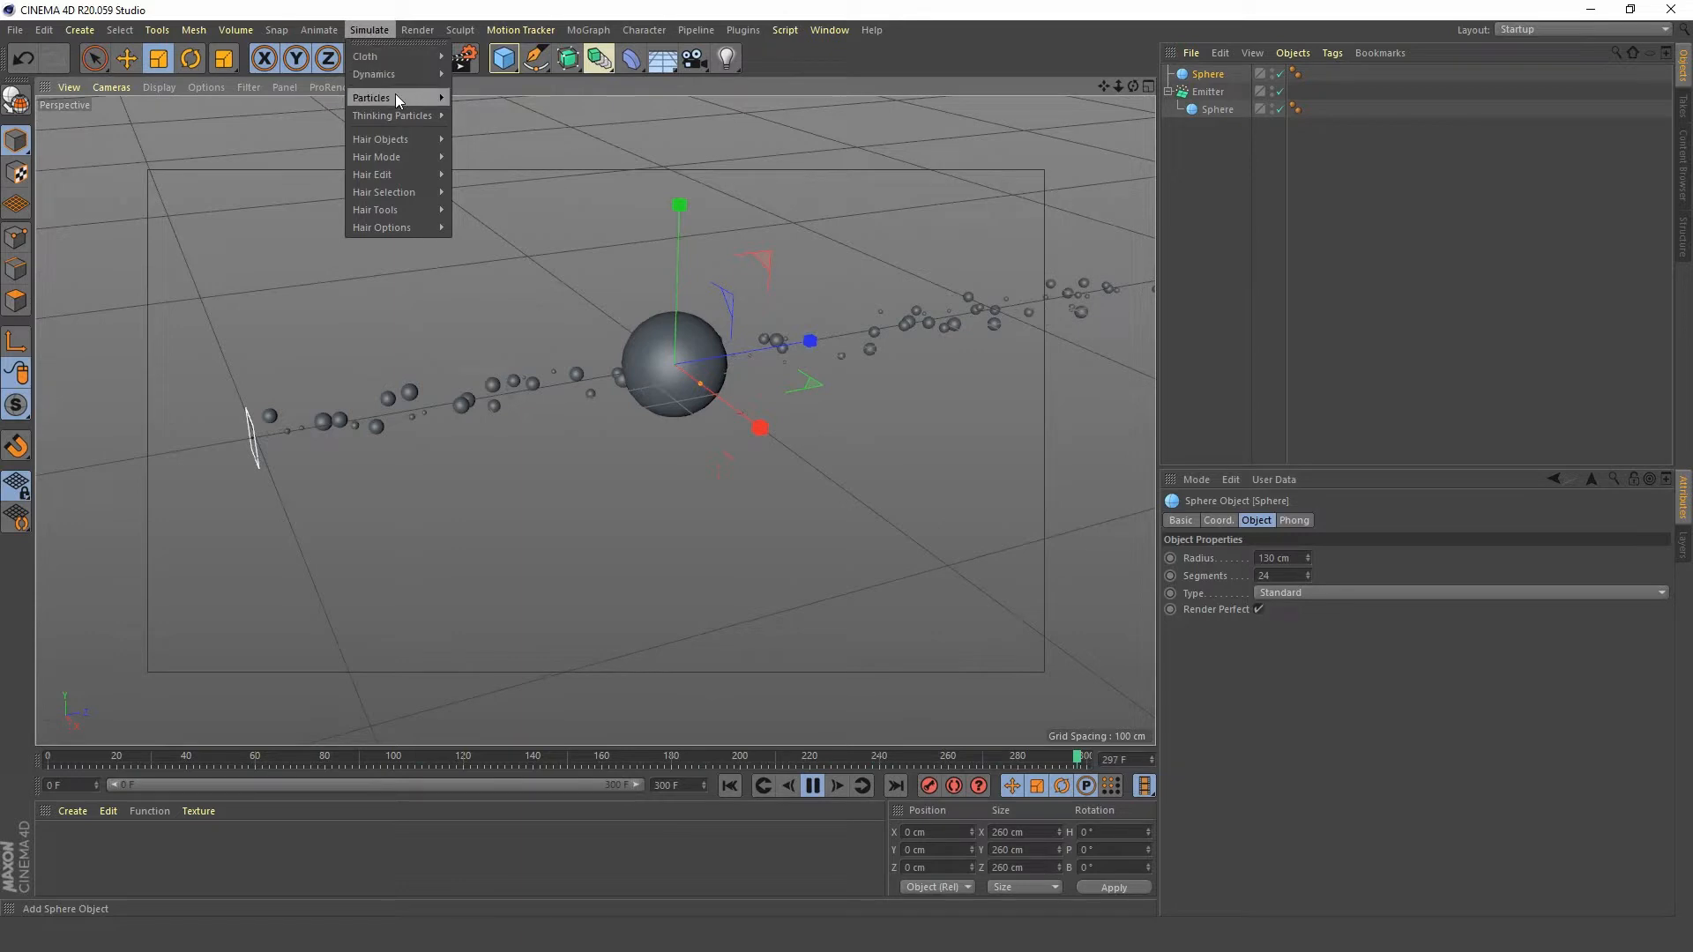
{"action": "mouse_move", "coordinate": [395, 97]}
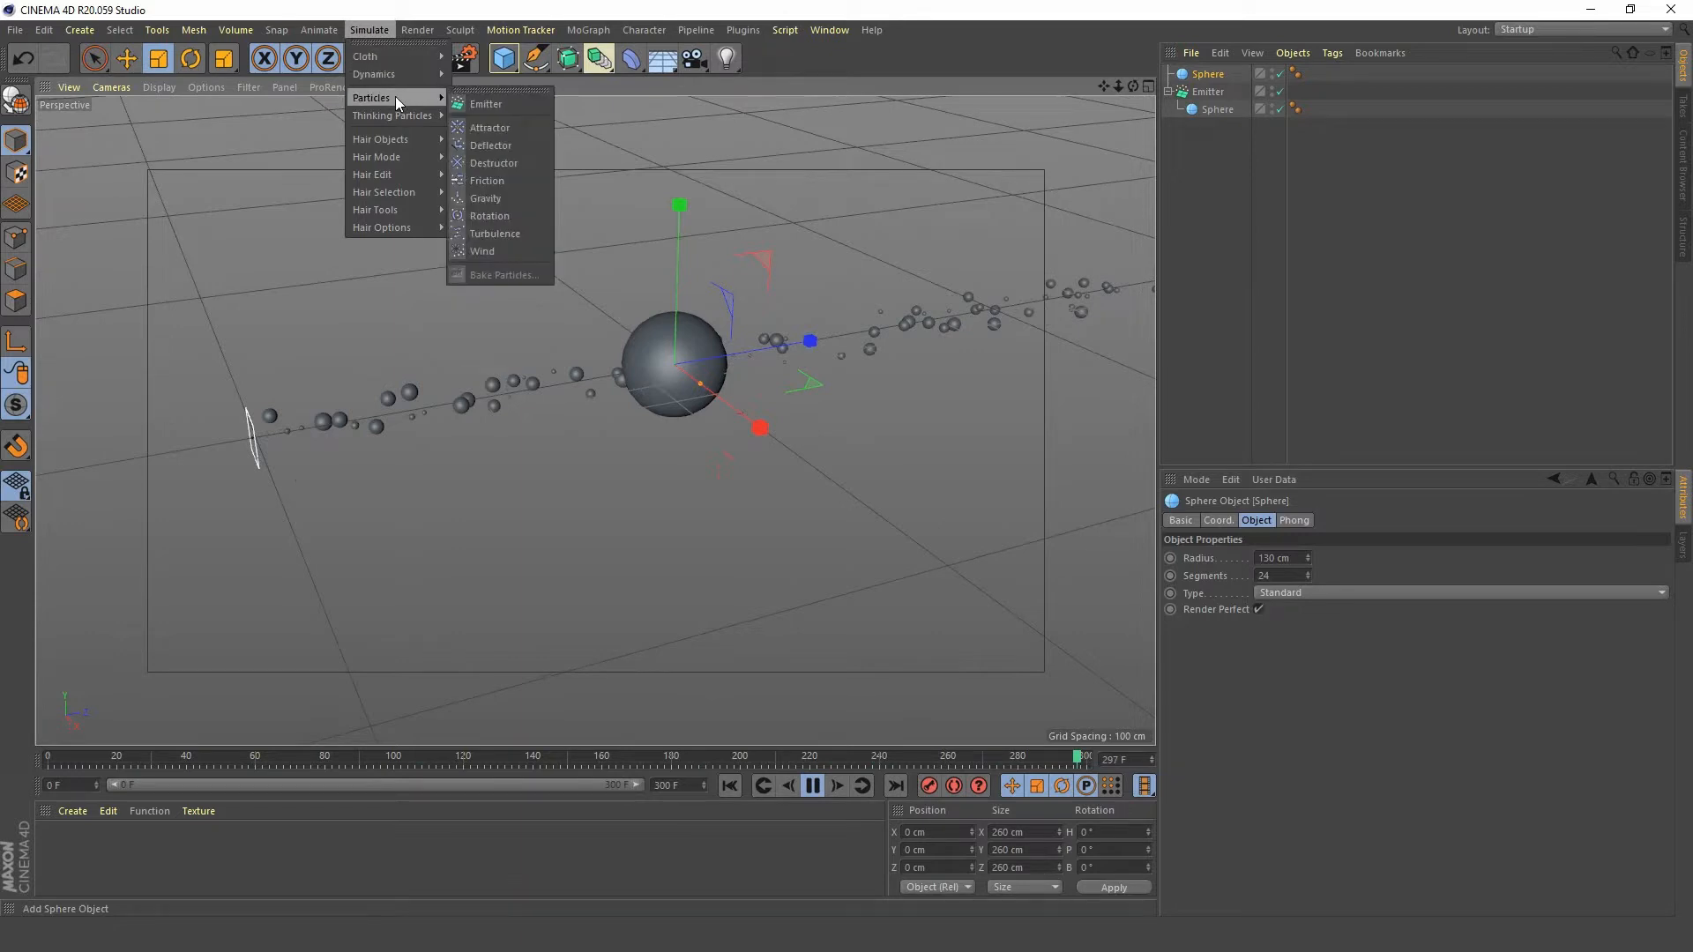
{"action": "left_click", "coordinate": [515, 125]}
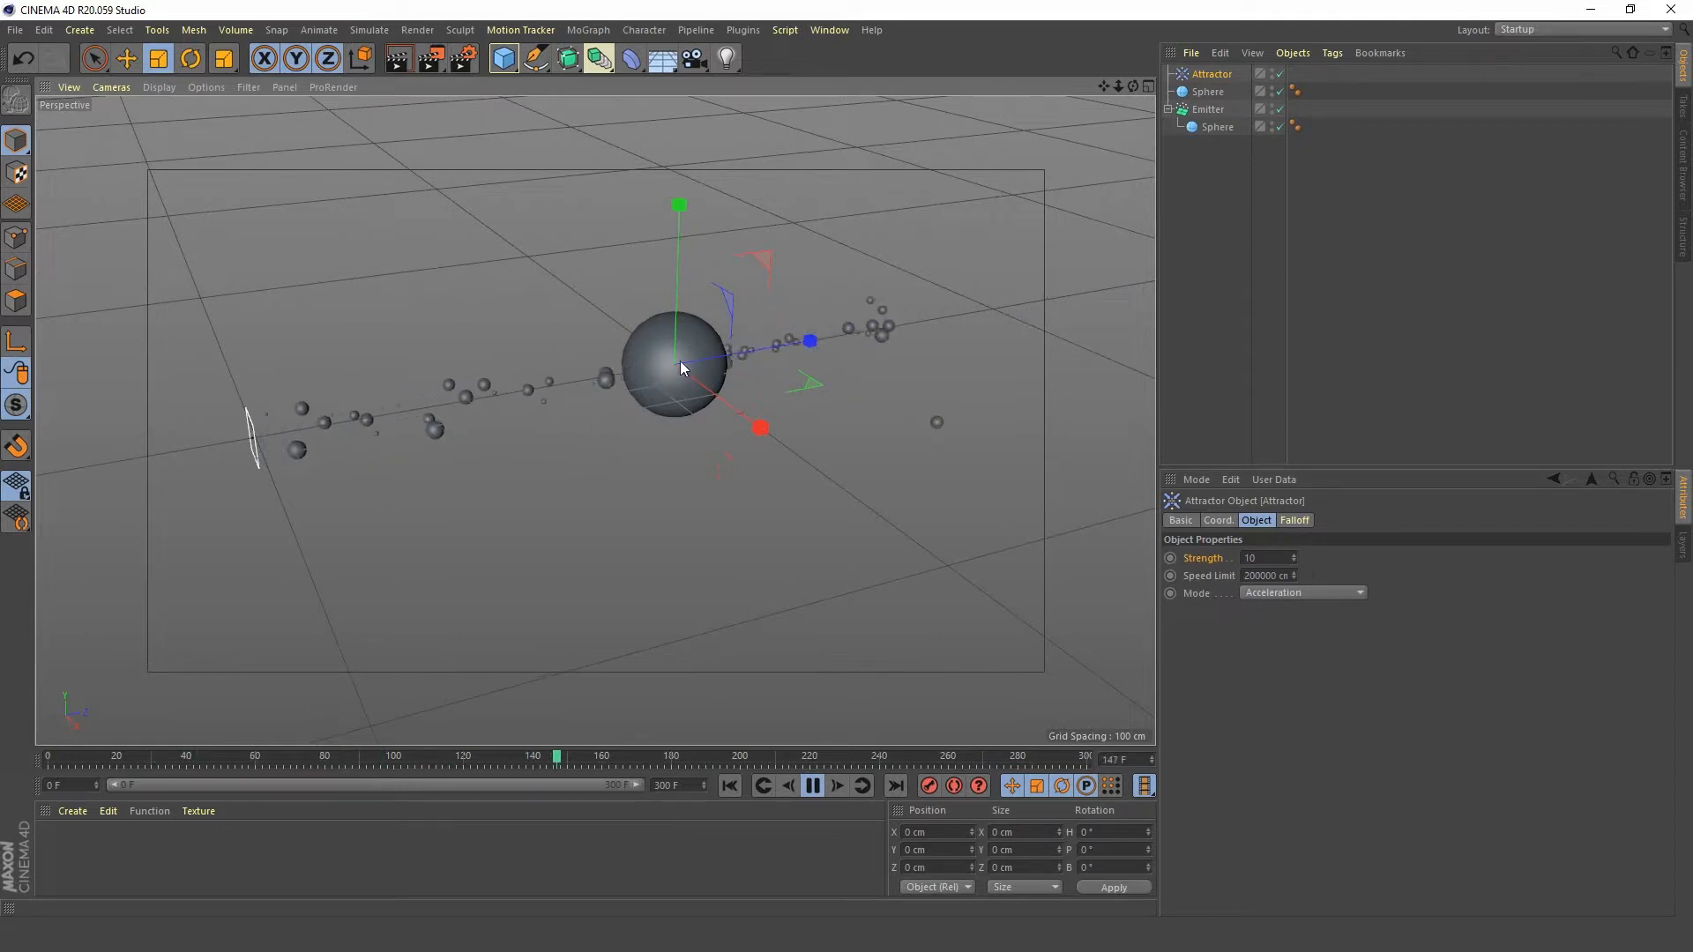
- Rotate the Emitter's heading to about -11° so its particles are aimed off the central sphere's centre
{"action": "left_click", "coordinate": [1209, 109]}
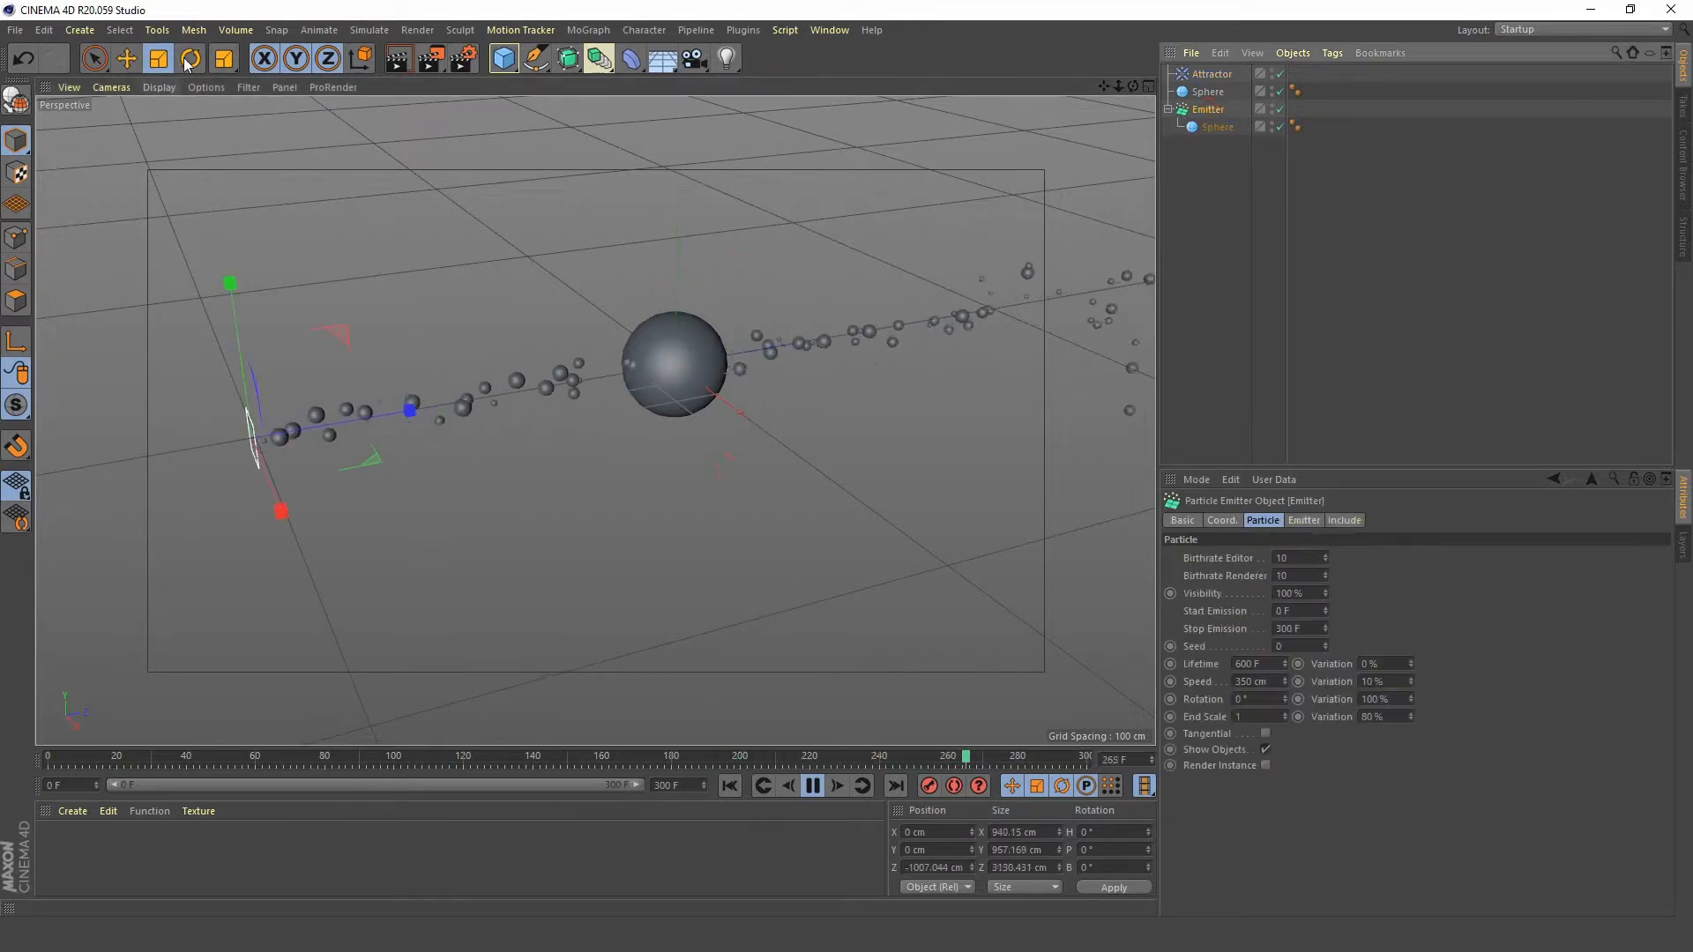
{"action": "key", "text": "r"}
{"action": "left_click_drag", "start_coordinate": [326, 462], "coordinate": [288, 478]}
{"action": "left_click_drag", "start_coordinate": [568, 448], "coordinate": [494, 559], "text": "alt"}
{"action": "left_click_drag", "start_coordinate": [257, 542], "coordinate": [293, 523]}
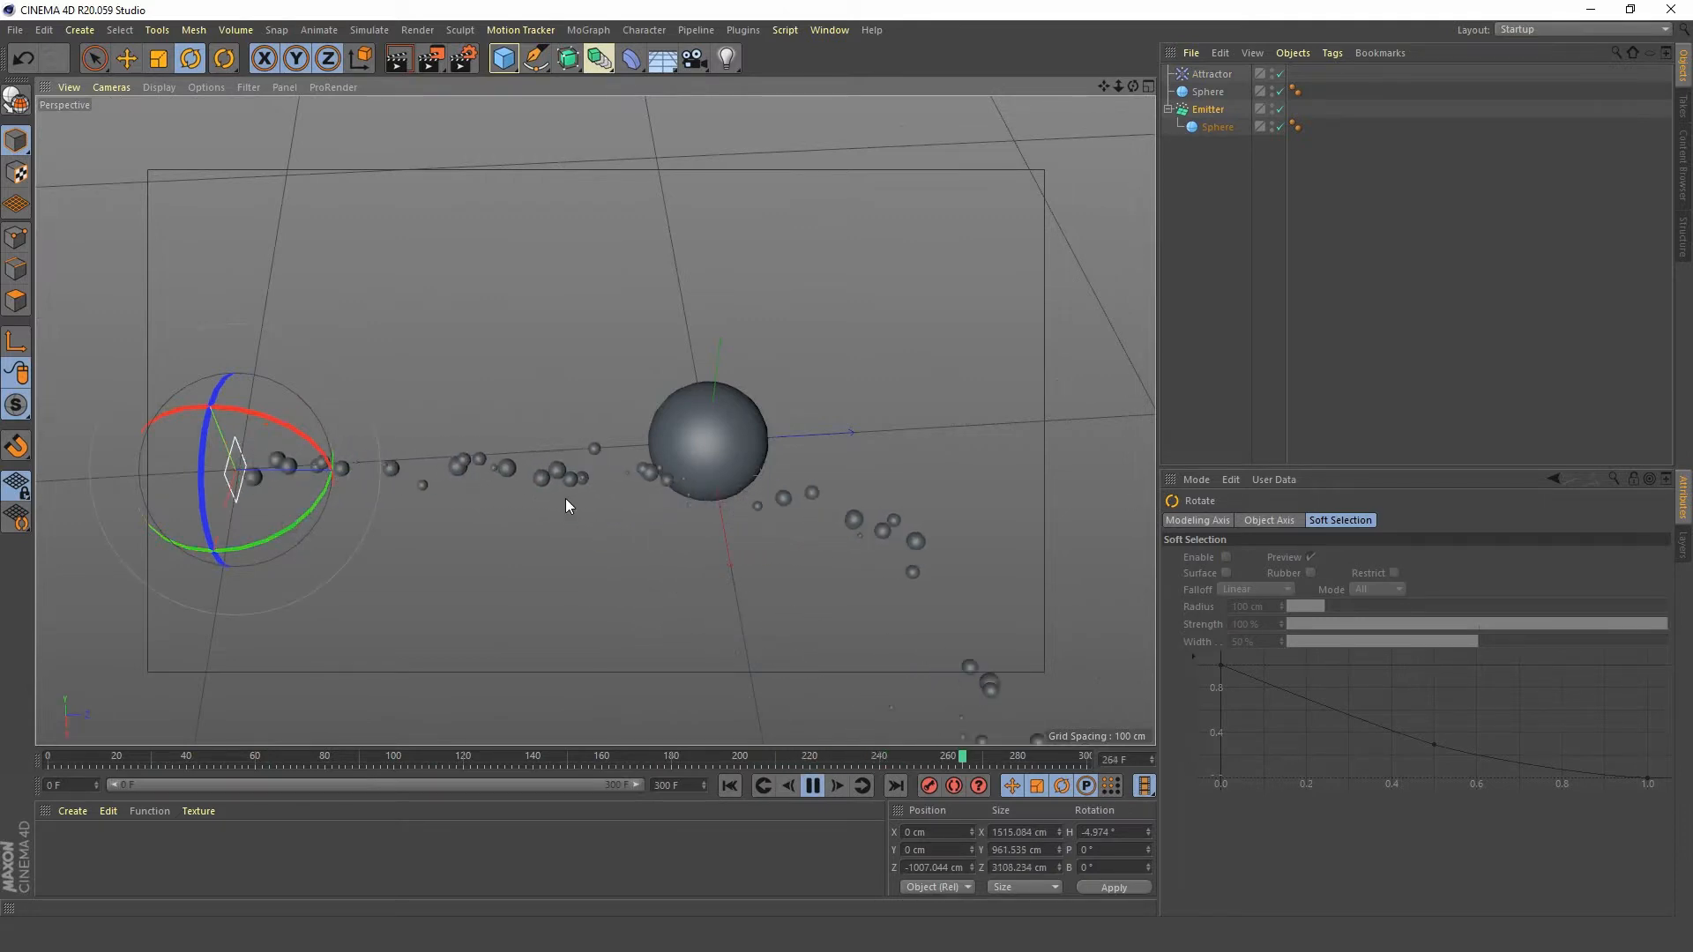
{"action": "left_click_drag", "start_coordinate": [308, 511], "coordinate": [298, 517]}
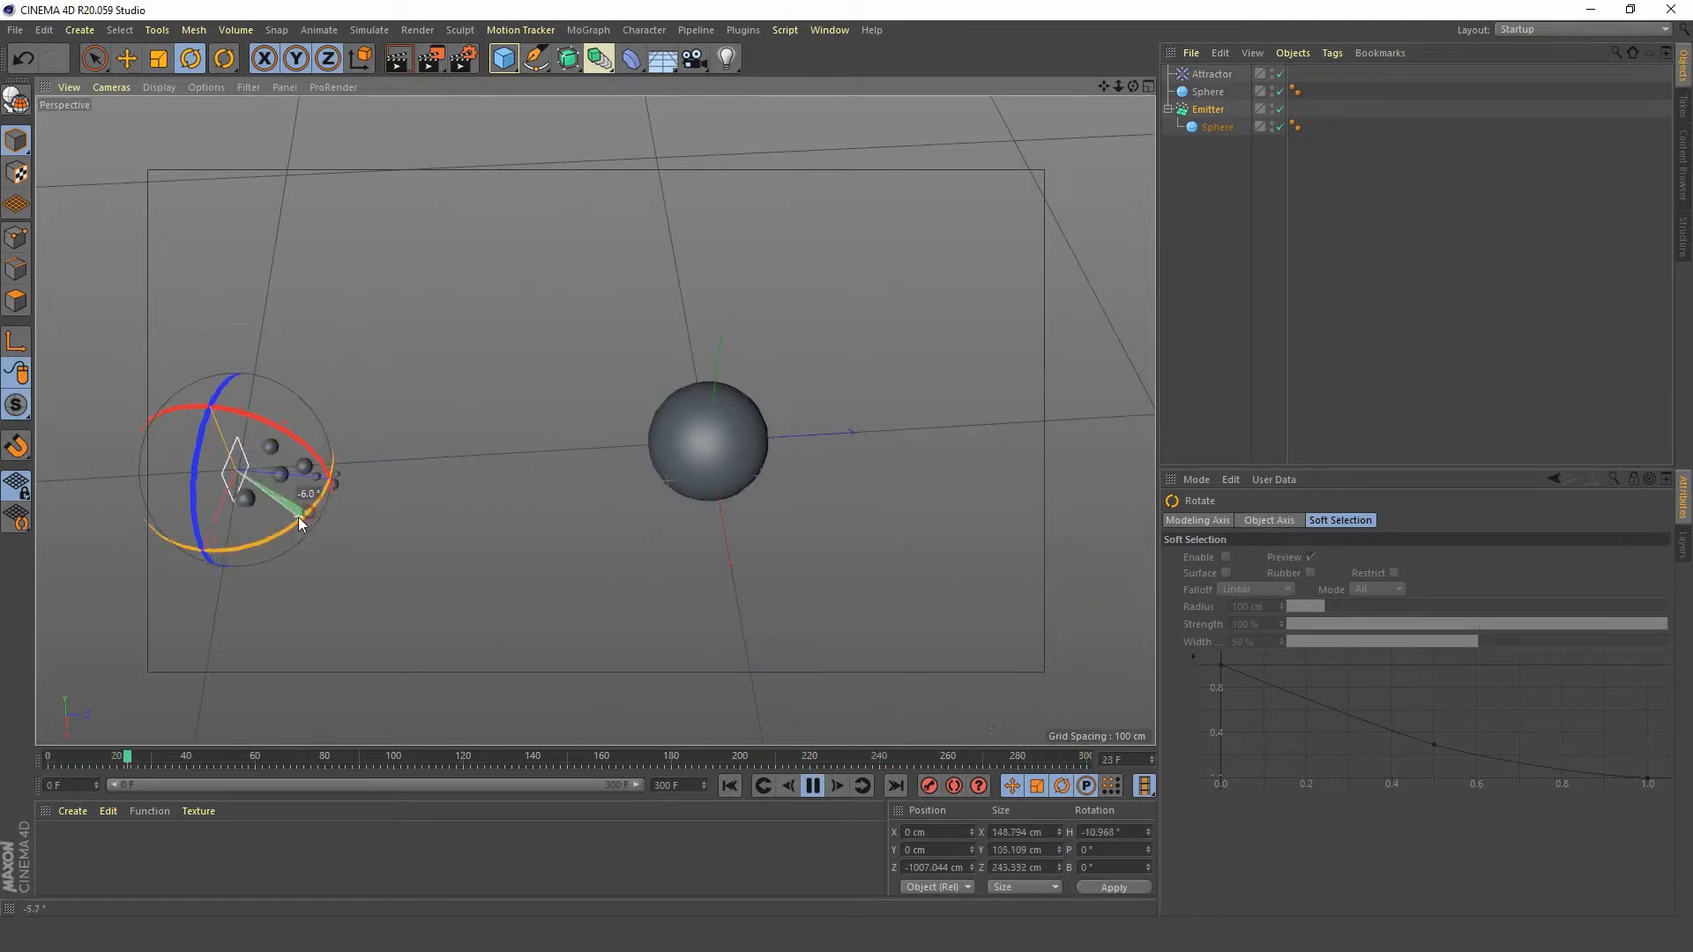
- Hide the central sphere in the viewport and set the Attractor's strength to 25000
{"action": "left_click", "coordinate": [1209, 92]}
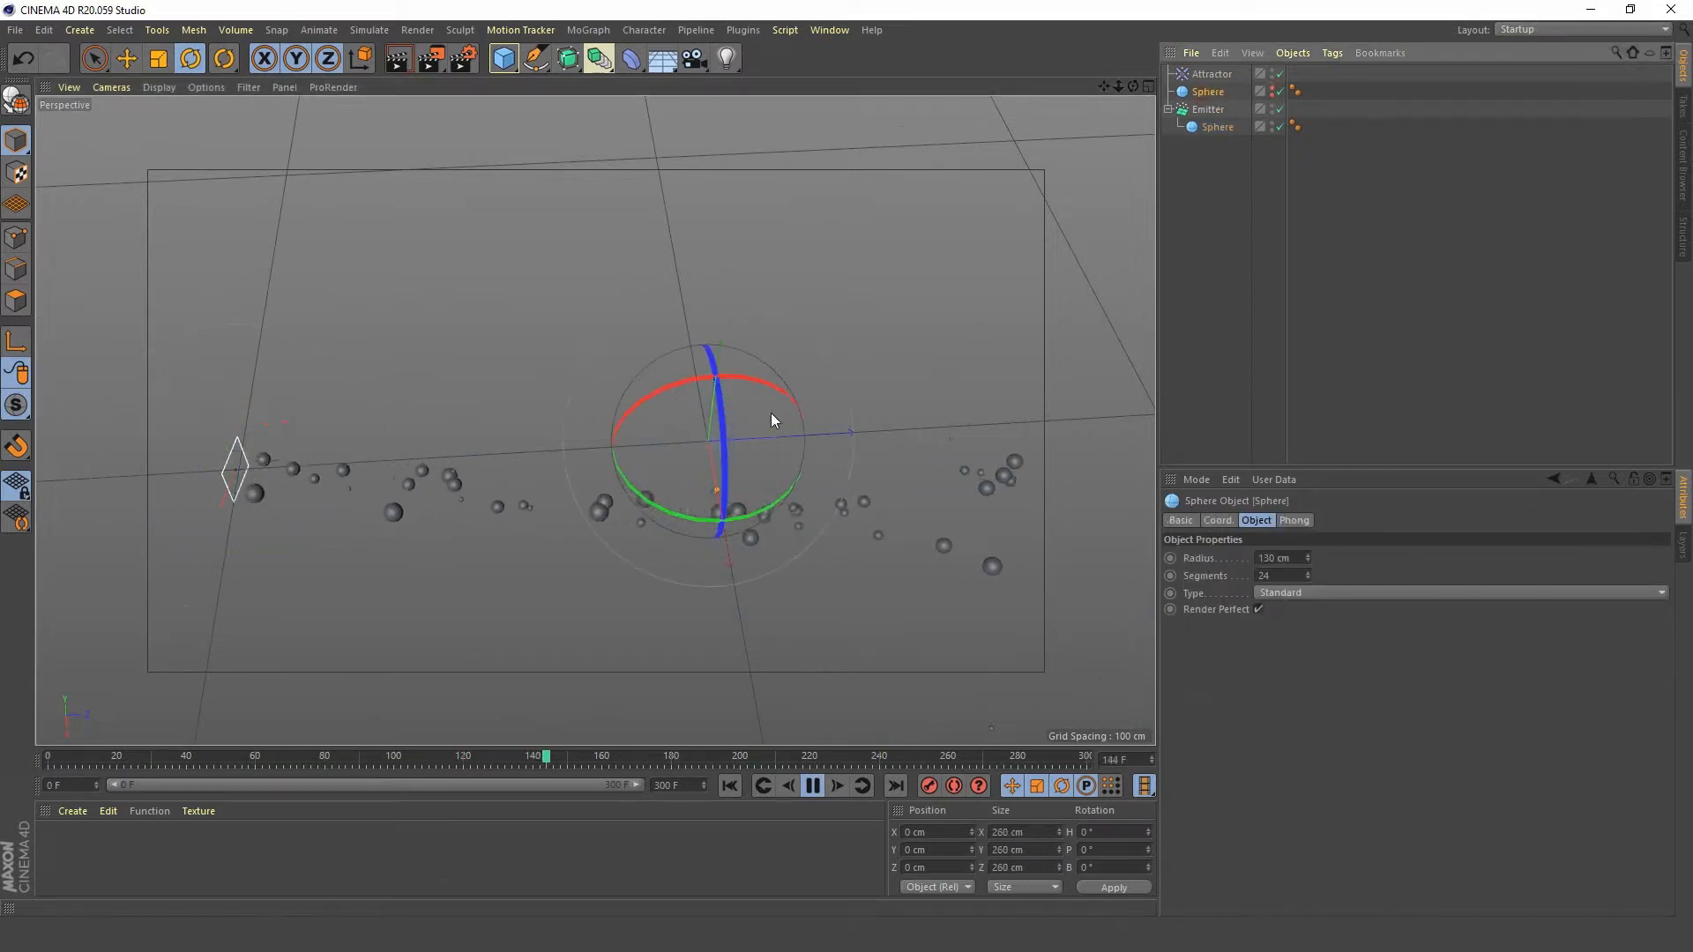
{"action": "left_click", "coordinate": [1205, 76]}
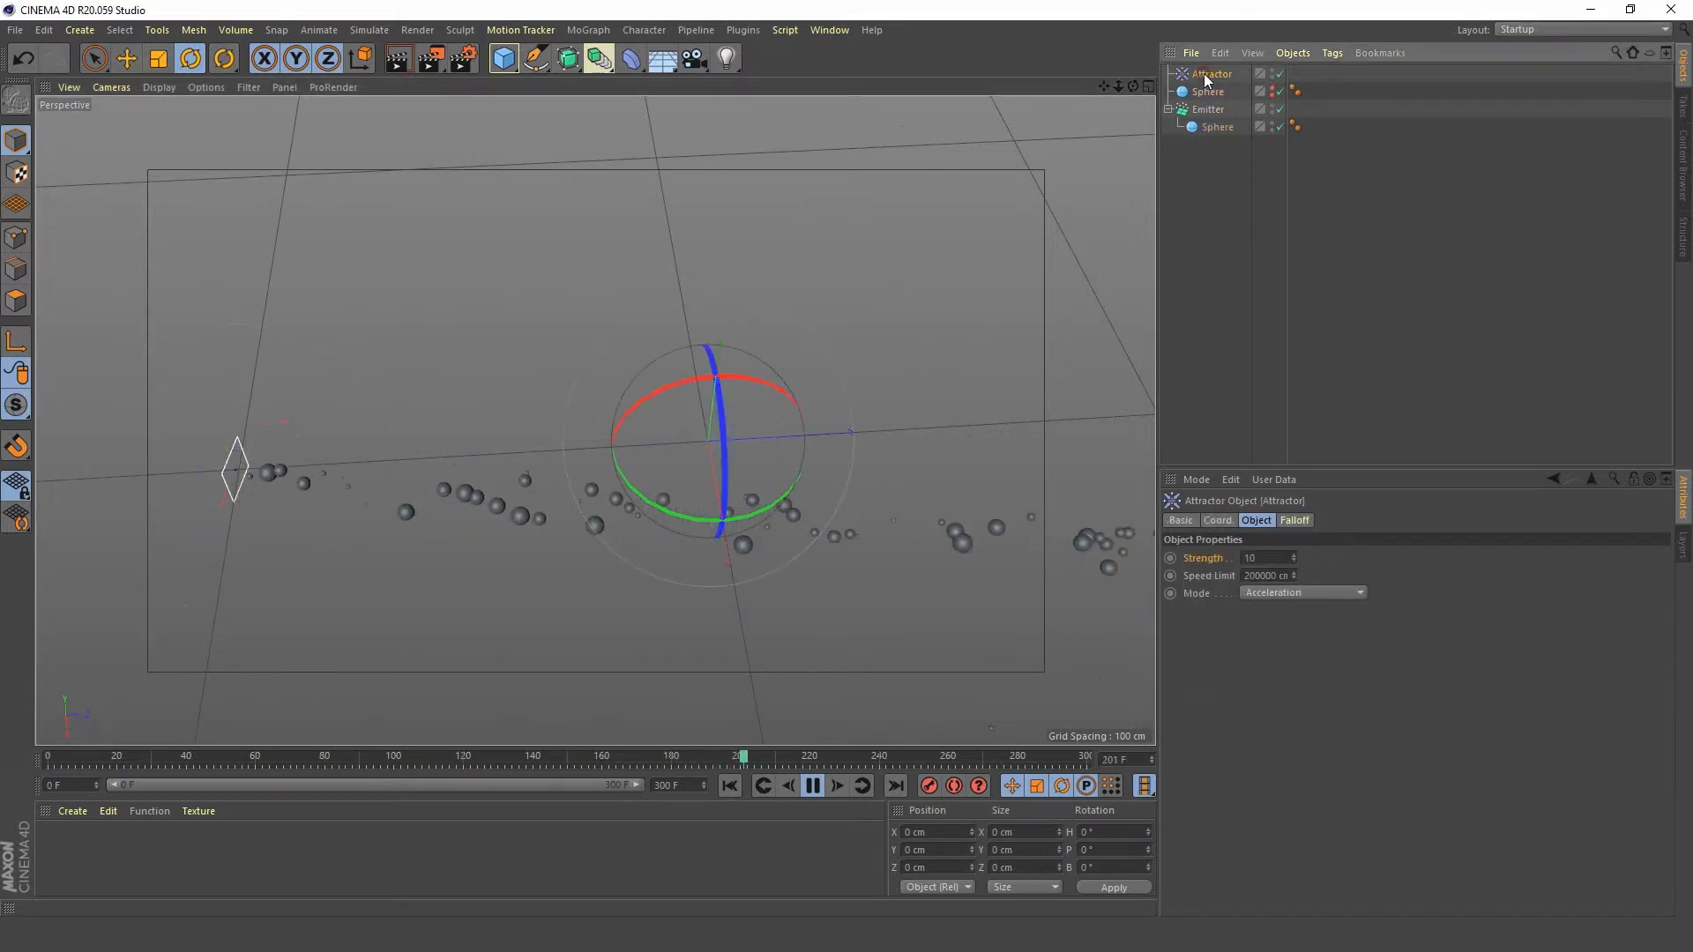
{"action": "left_click", "coordinate": [1254, 559]}
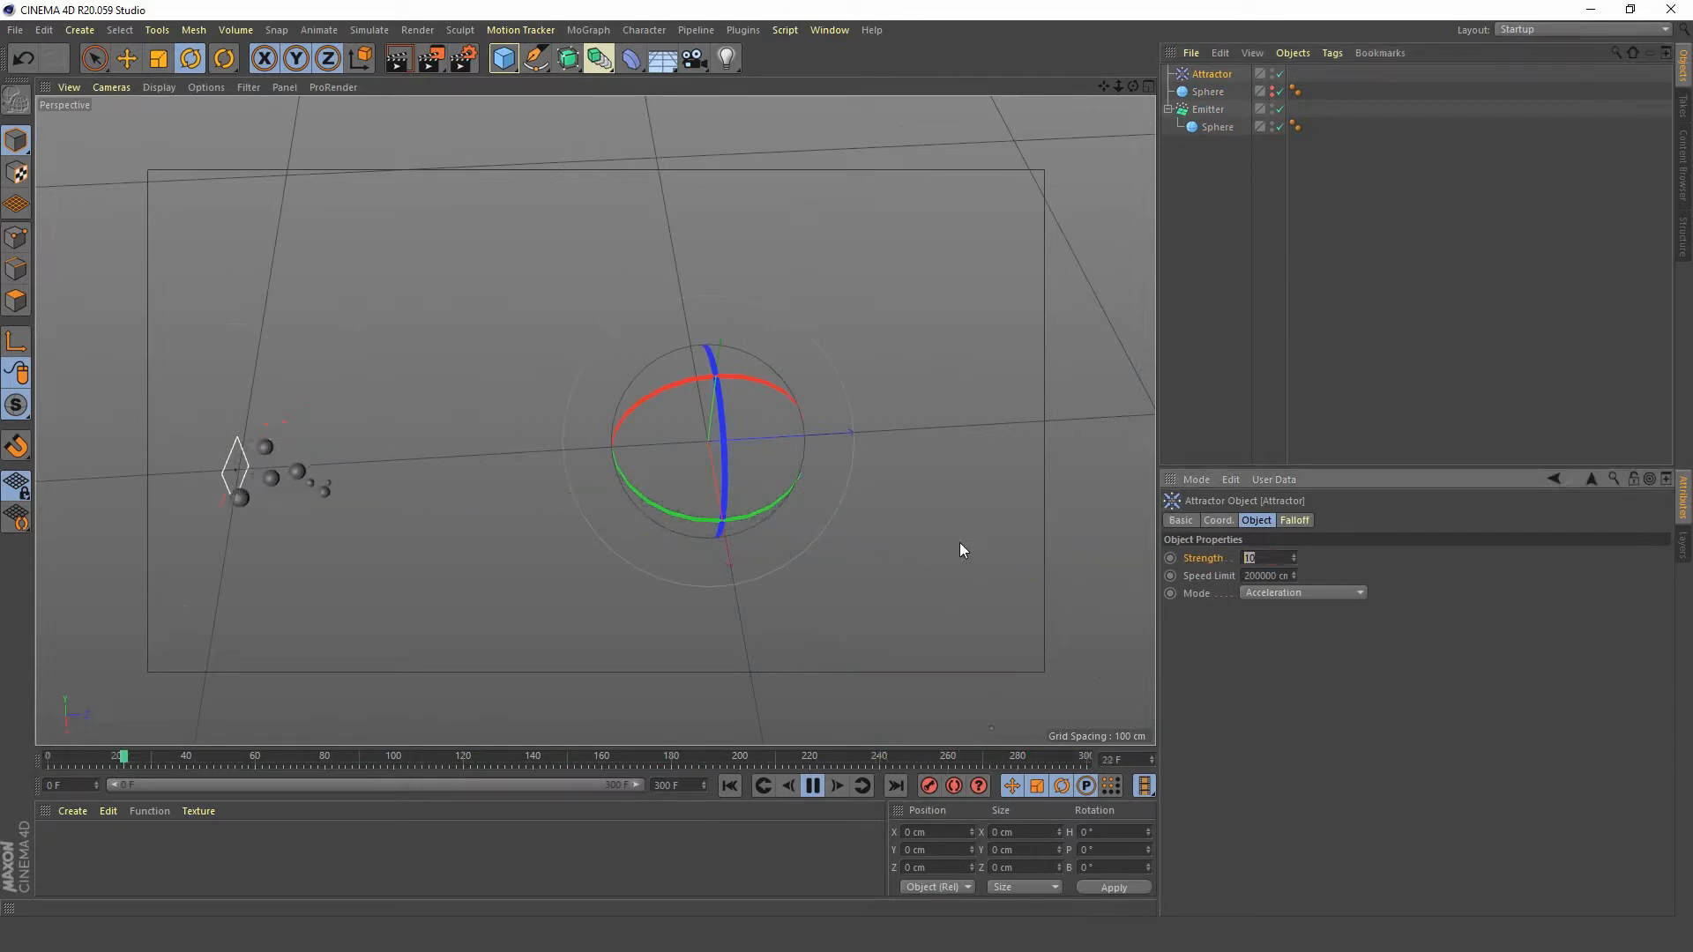
{"action": "type", "text": "25000"}
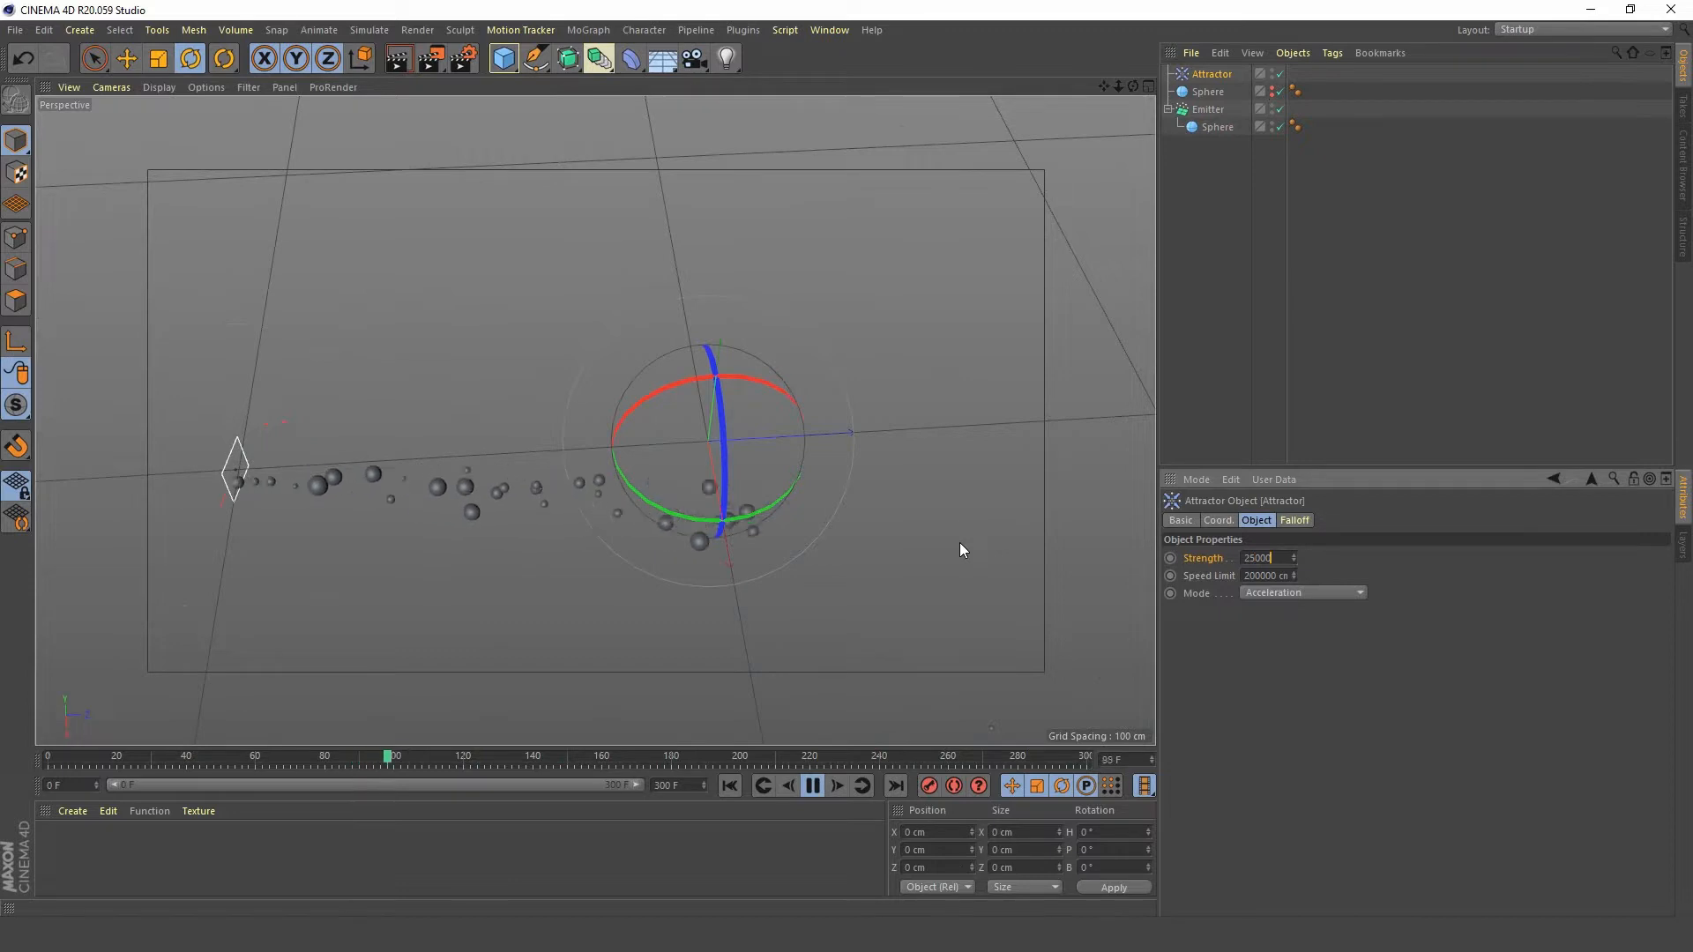
{"action": "key", "text": "Return"}
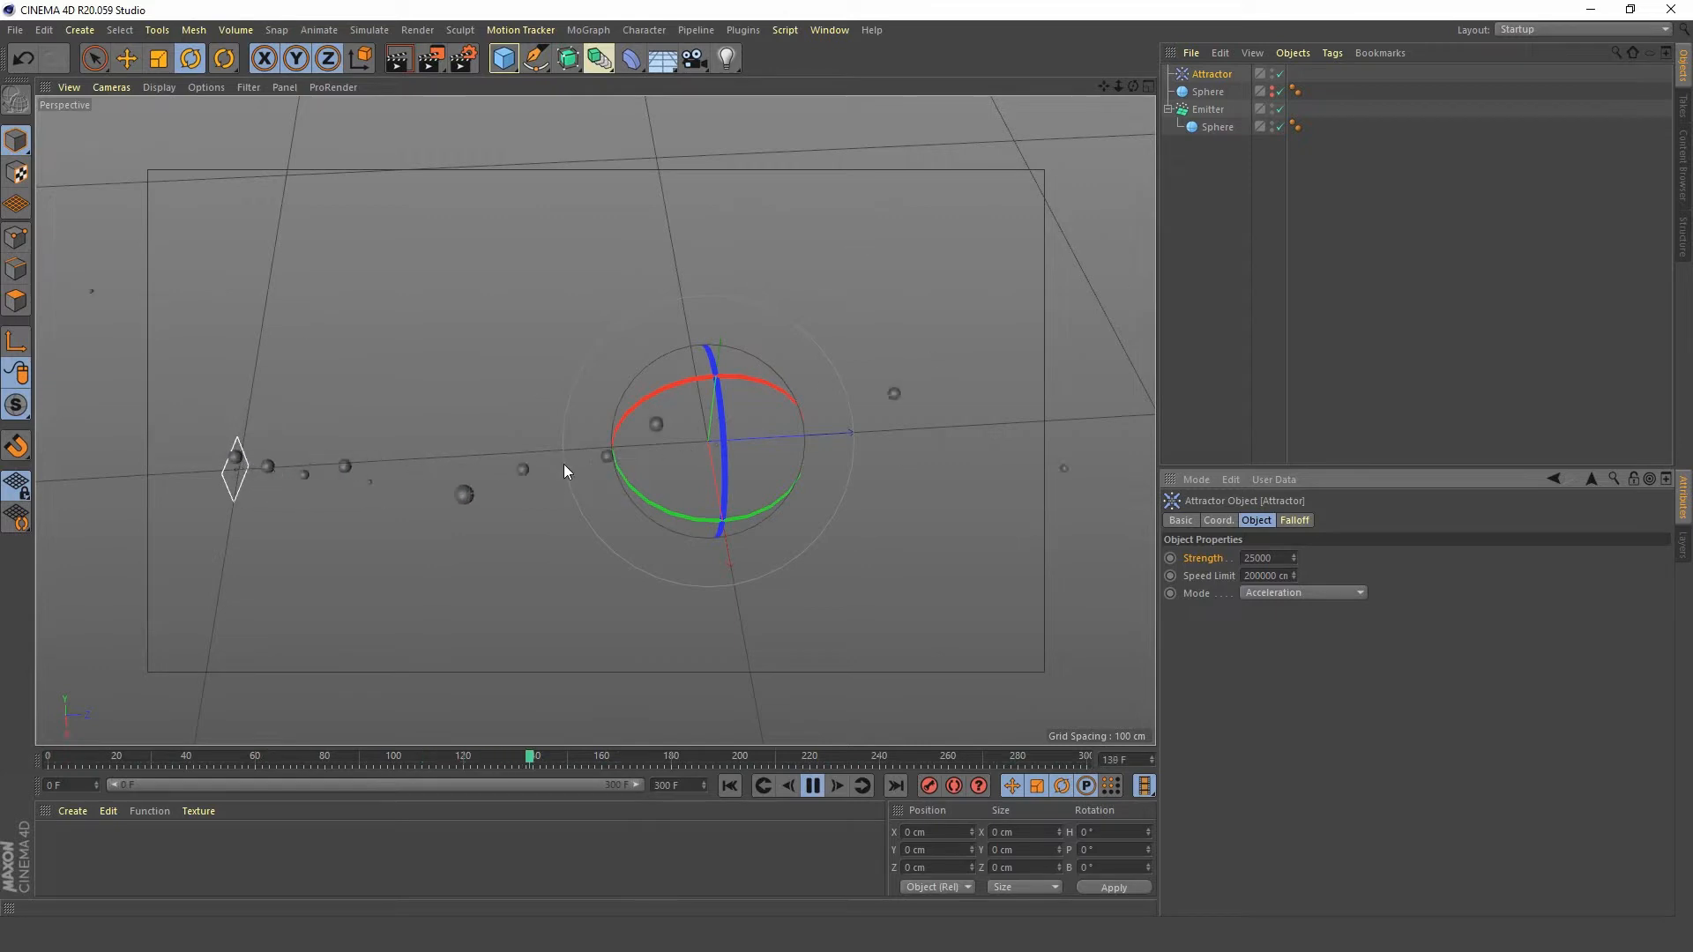
- Show the central sphere again and give it a Collider Body simulation tag
{"action": "left_click", "coordinate": [1273, 91]}
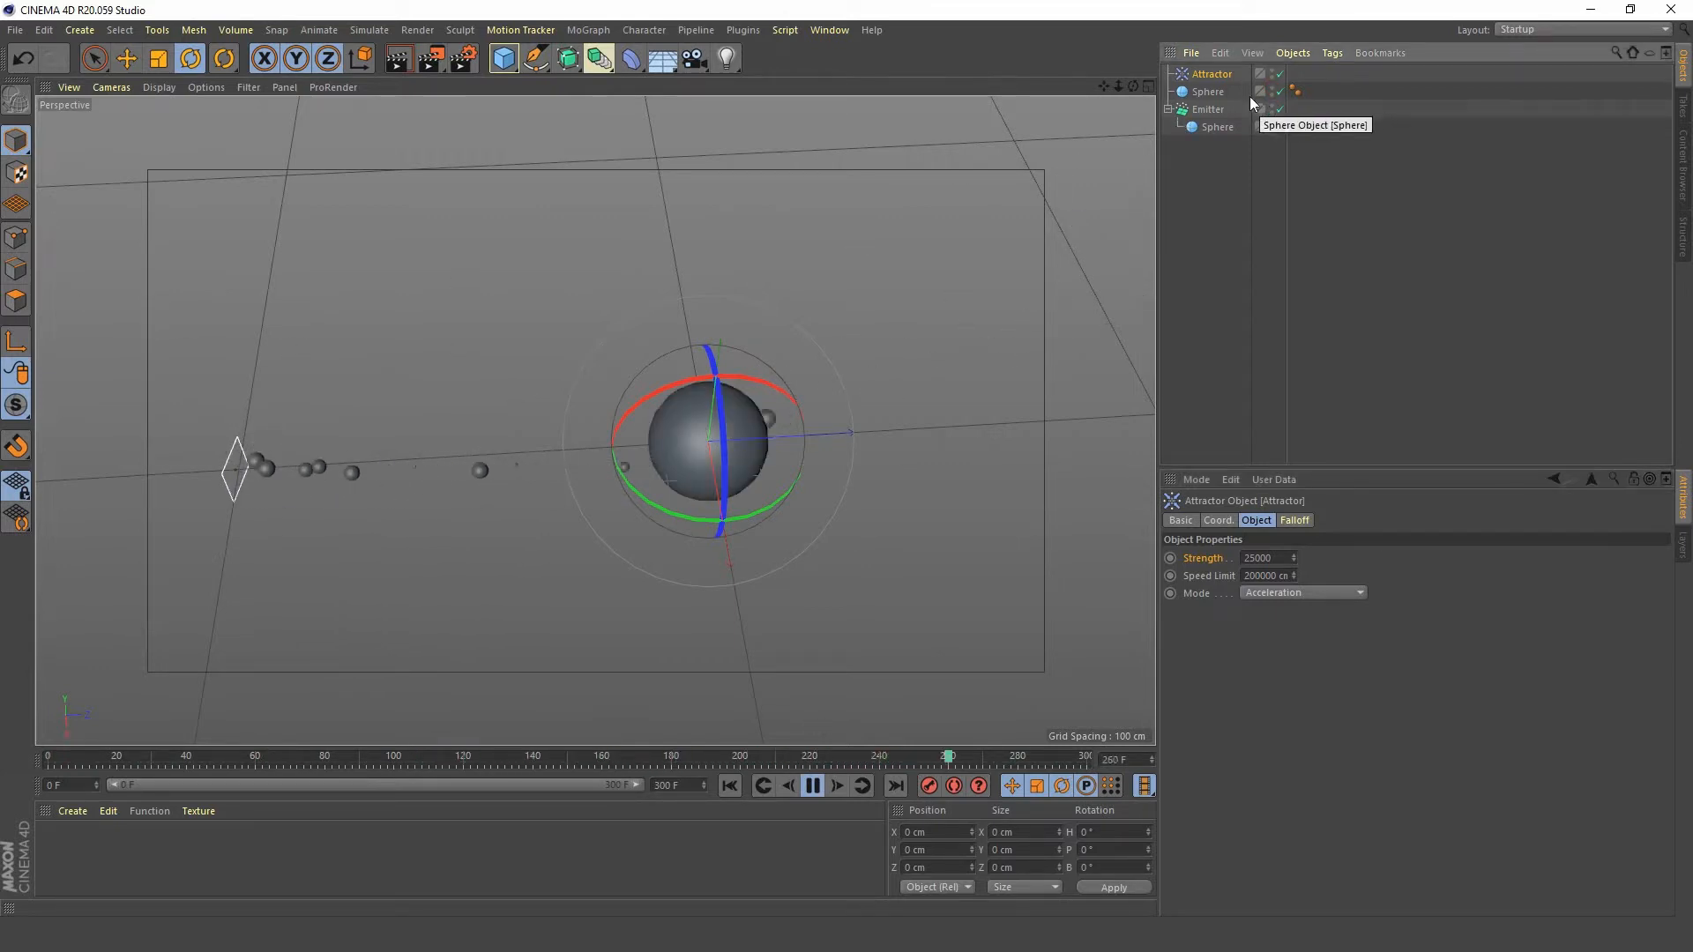
{"action": "right_click", "coordinate": [1211, 92]}
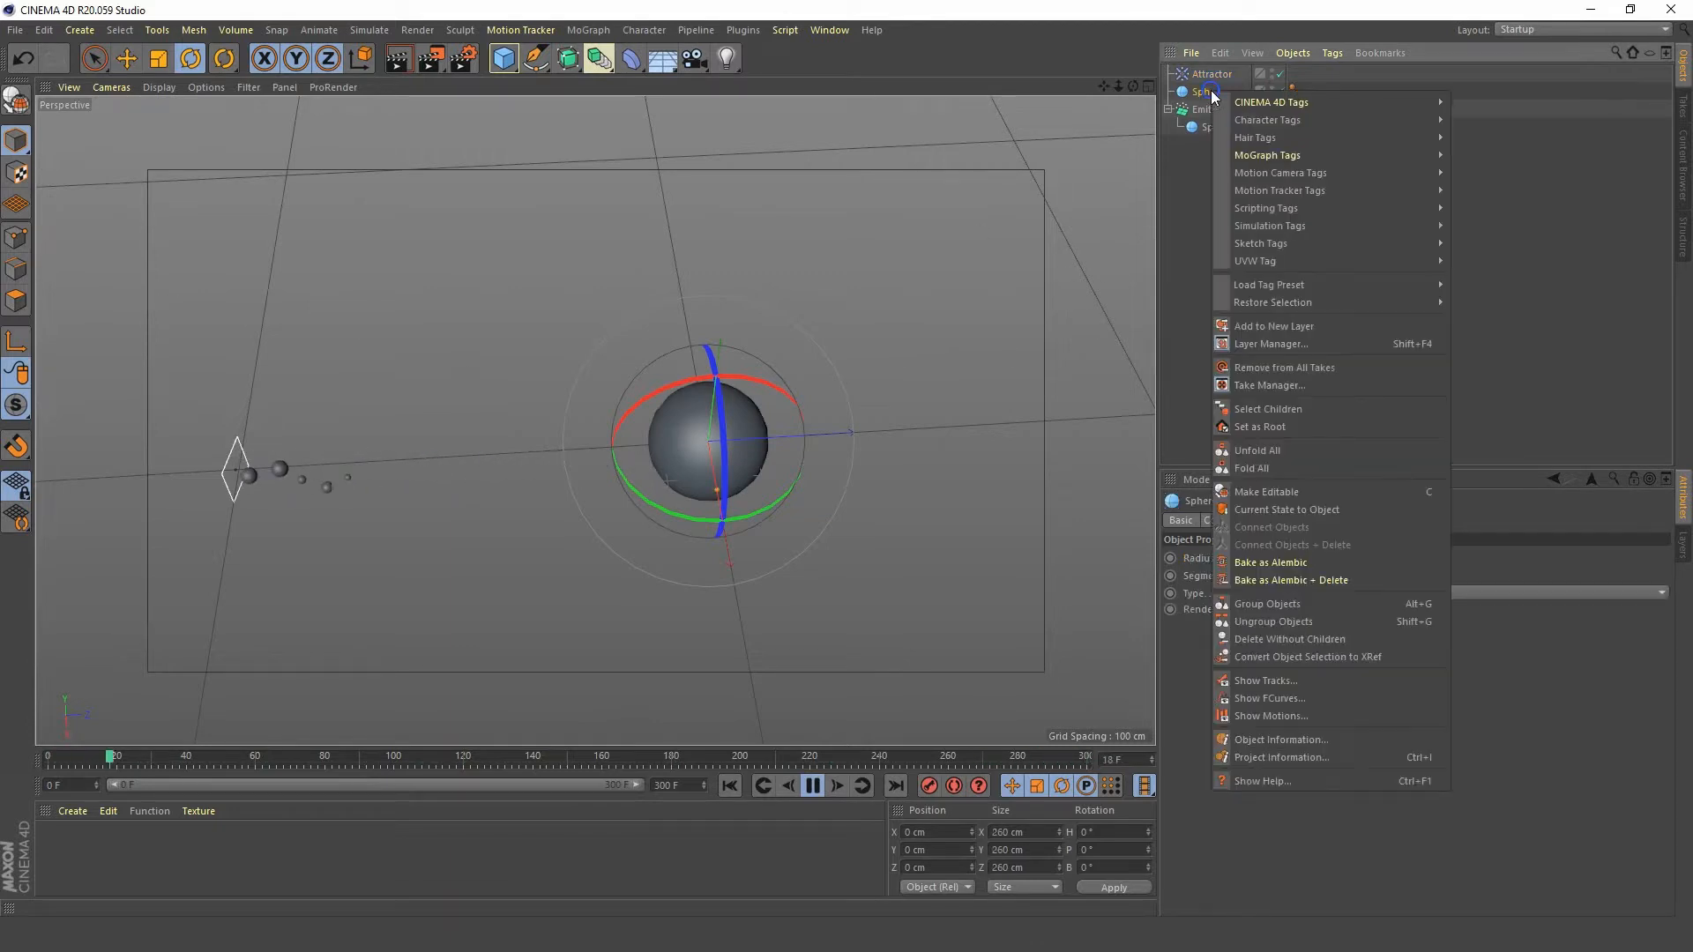
{"action": "mouse_move", "coordinate": [1358, 226]}
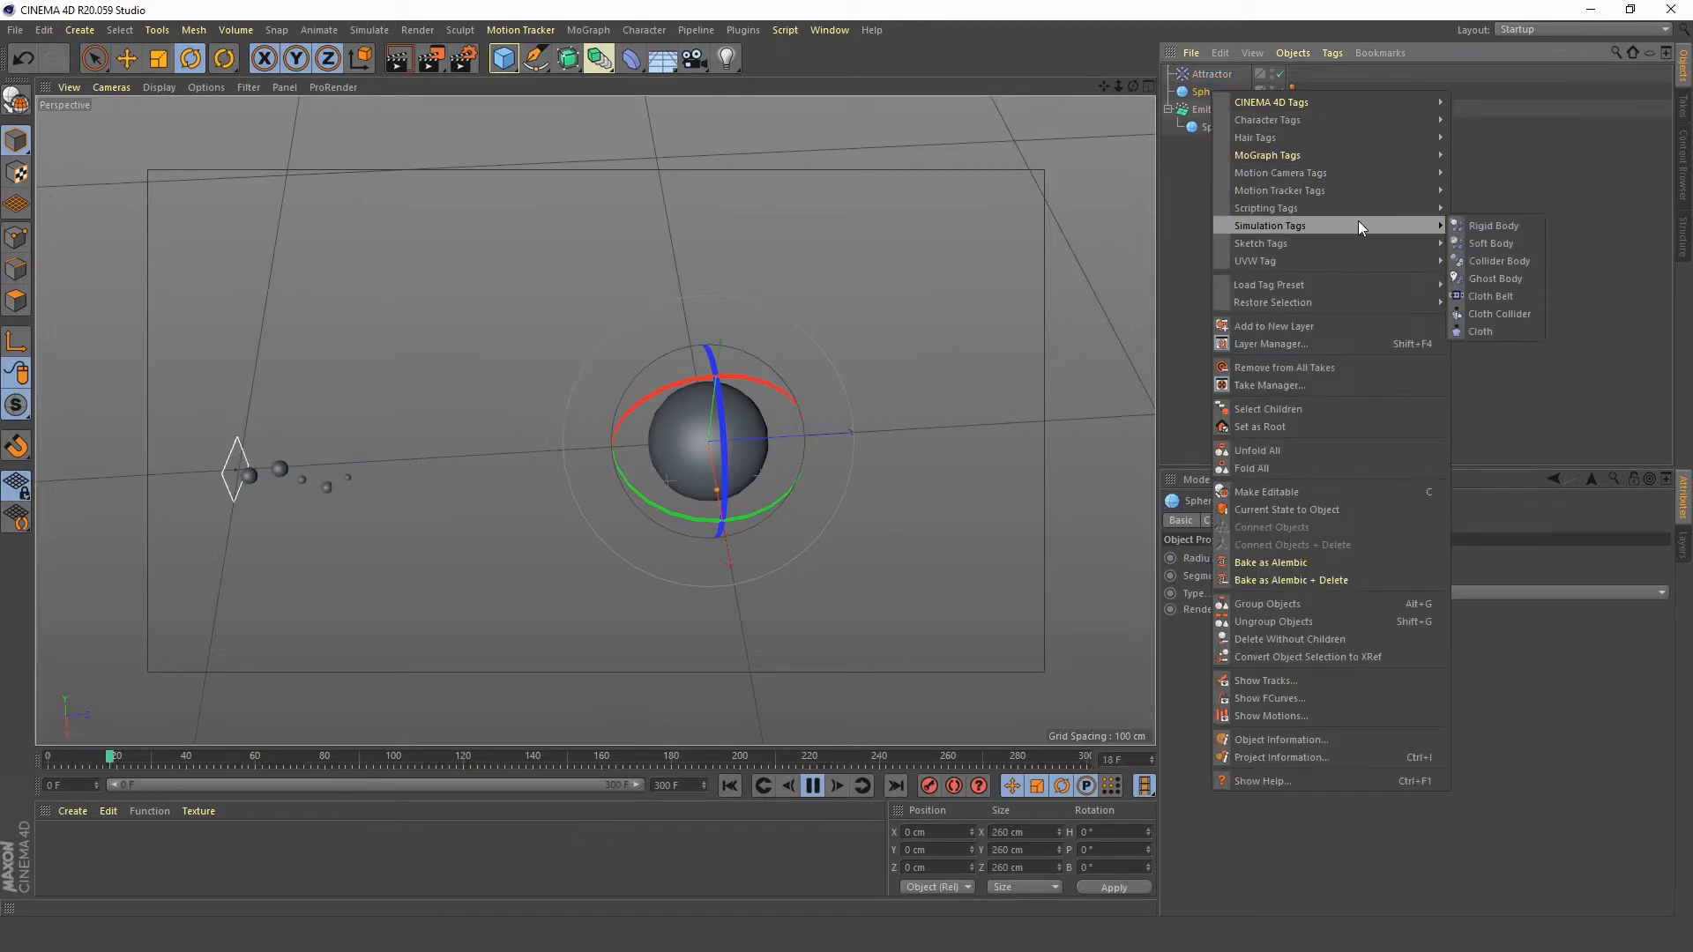
{"action": "left_click", "coordinate": [1499, 261]}
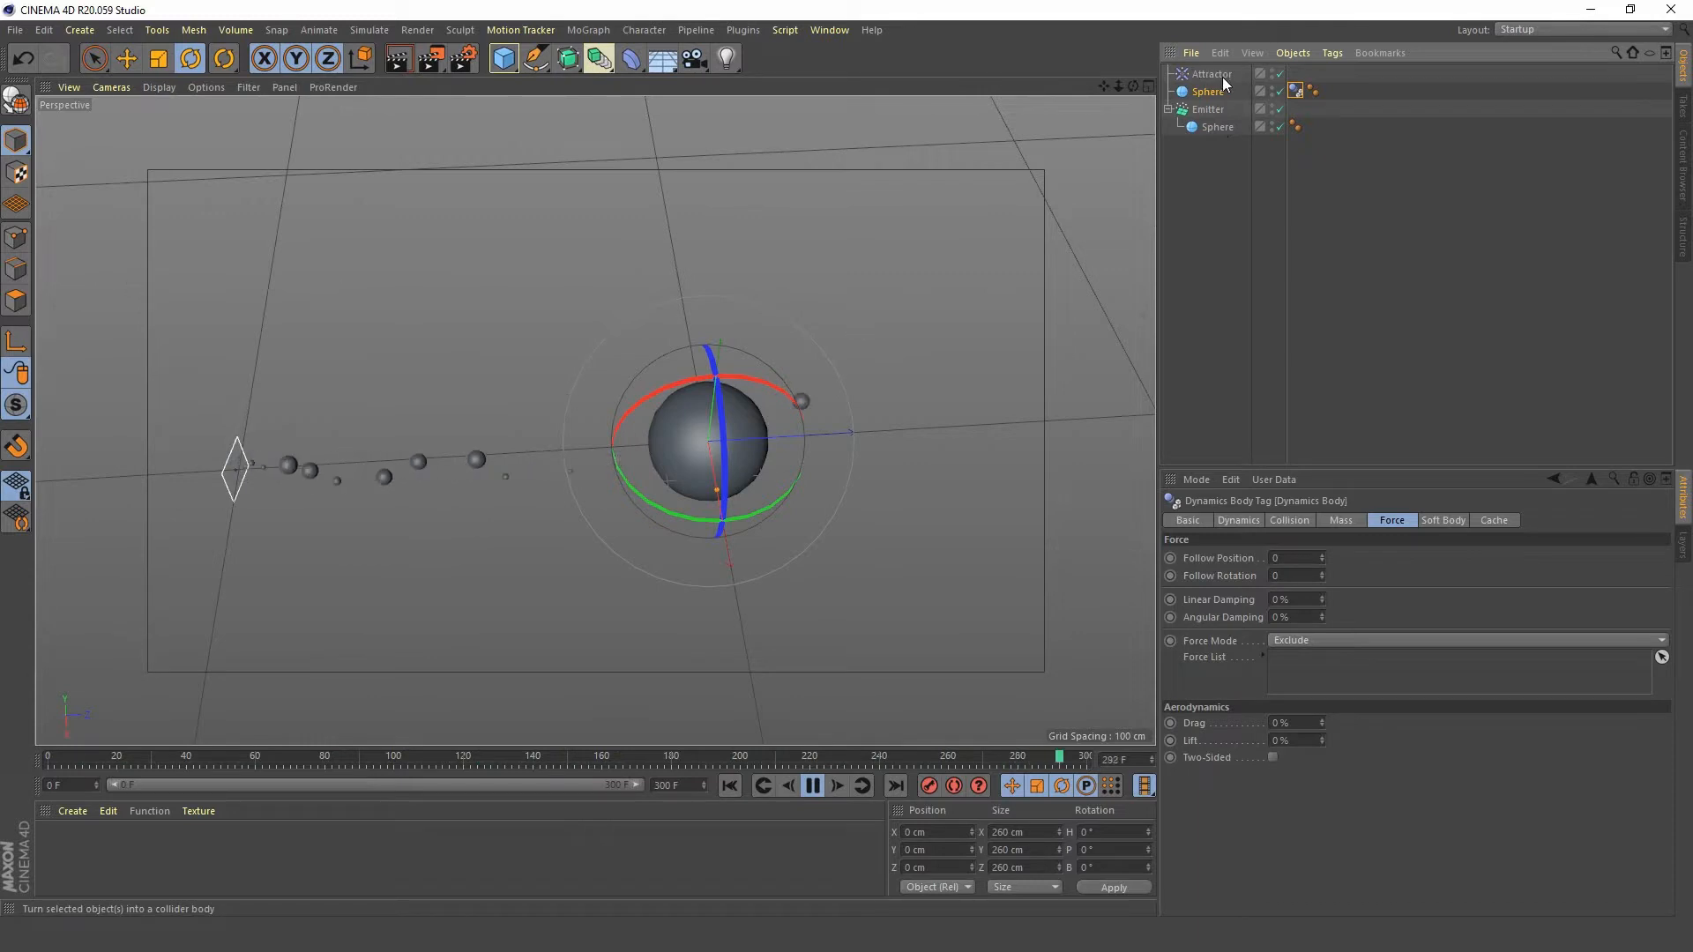
- Assign a Rigid Body simulation tag to the small sphere inside the Emitter
{"action": "left_click", "coordinate": [1215, 127]}
{"action": "right_click", "coordinate": [1216, 129]}
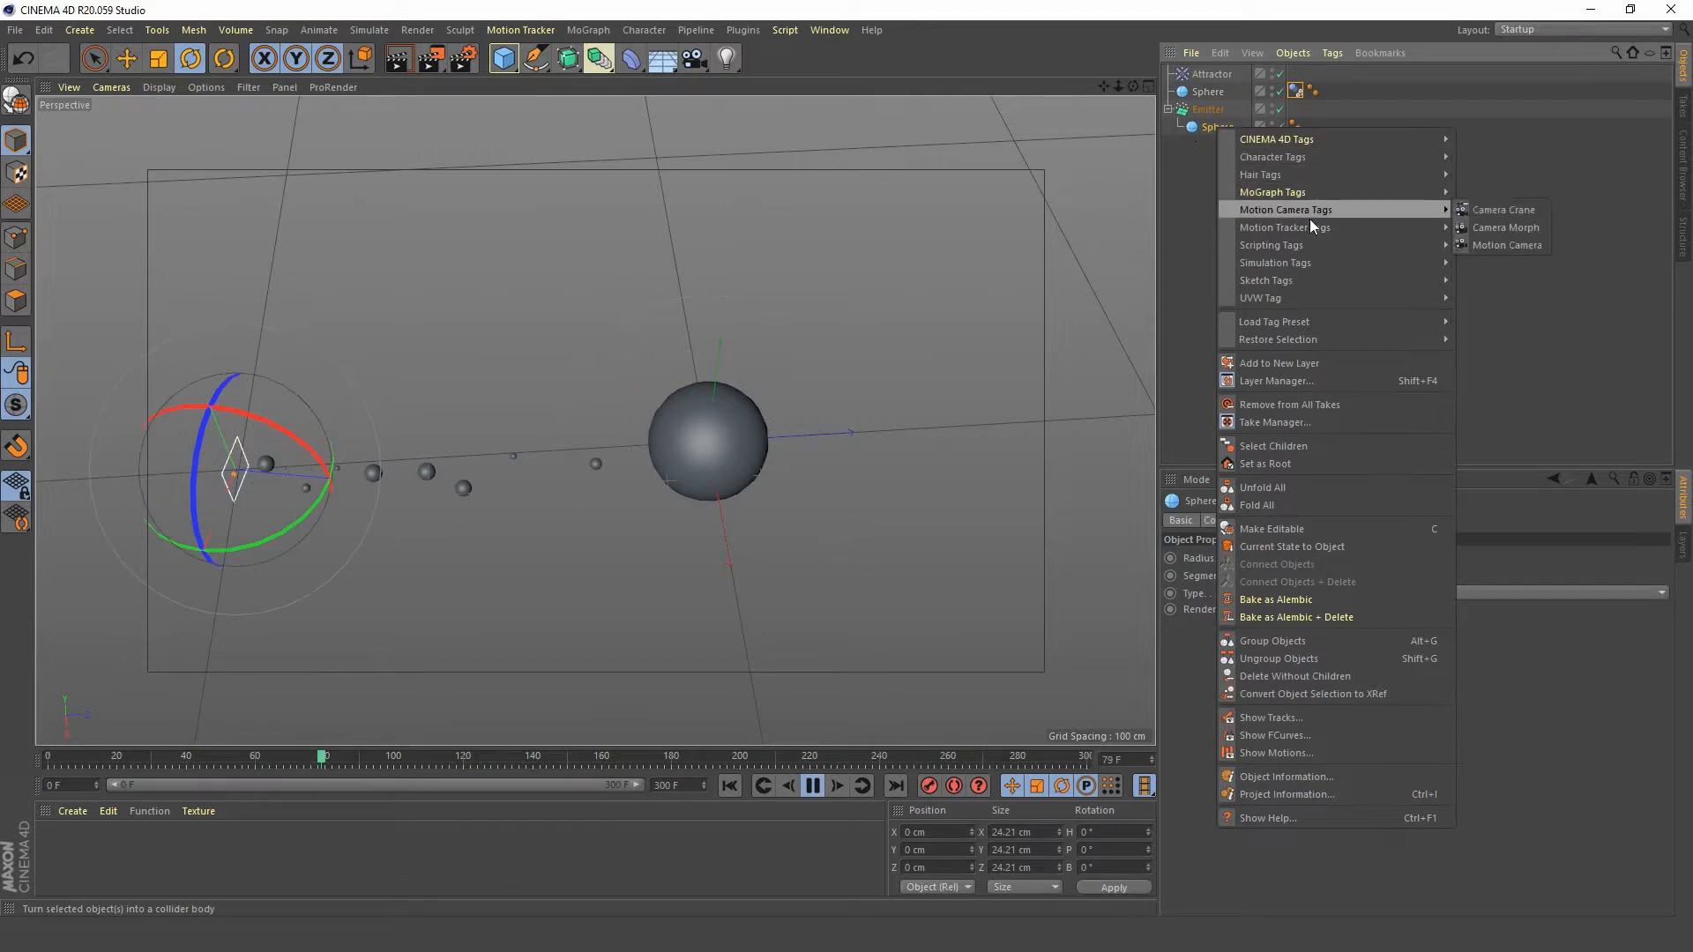
{"action": "mouse_move", "coordinate": [1358, 263]}
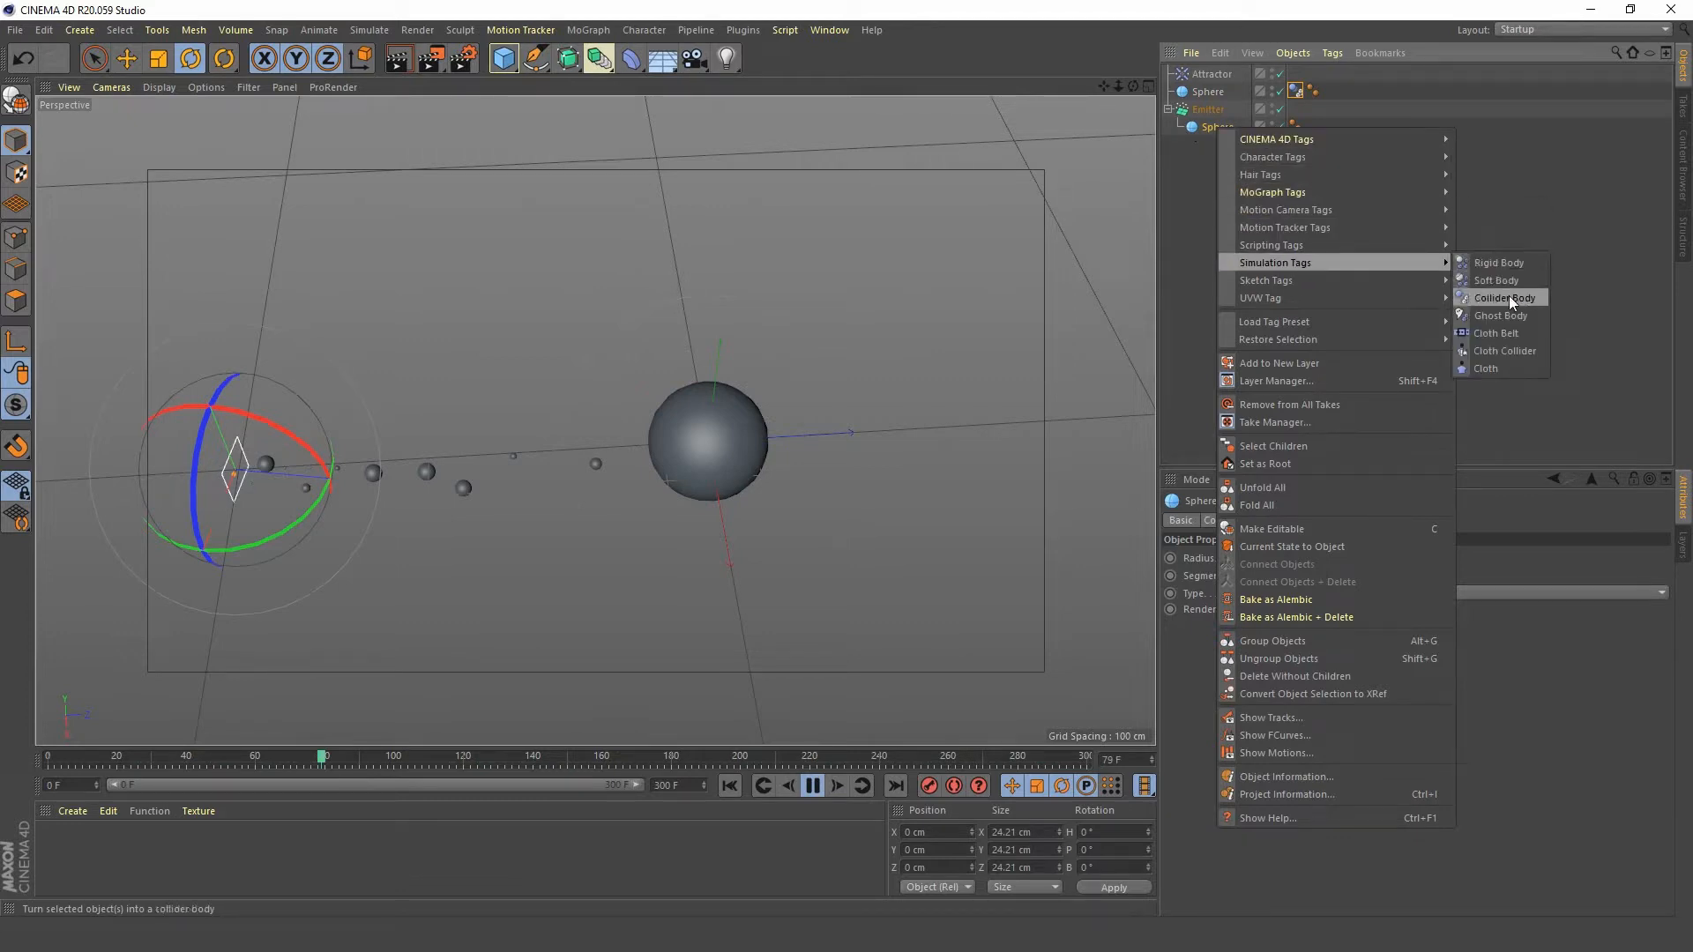
{"action": "left_click", "coordinate": [1506, 262]}
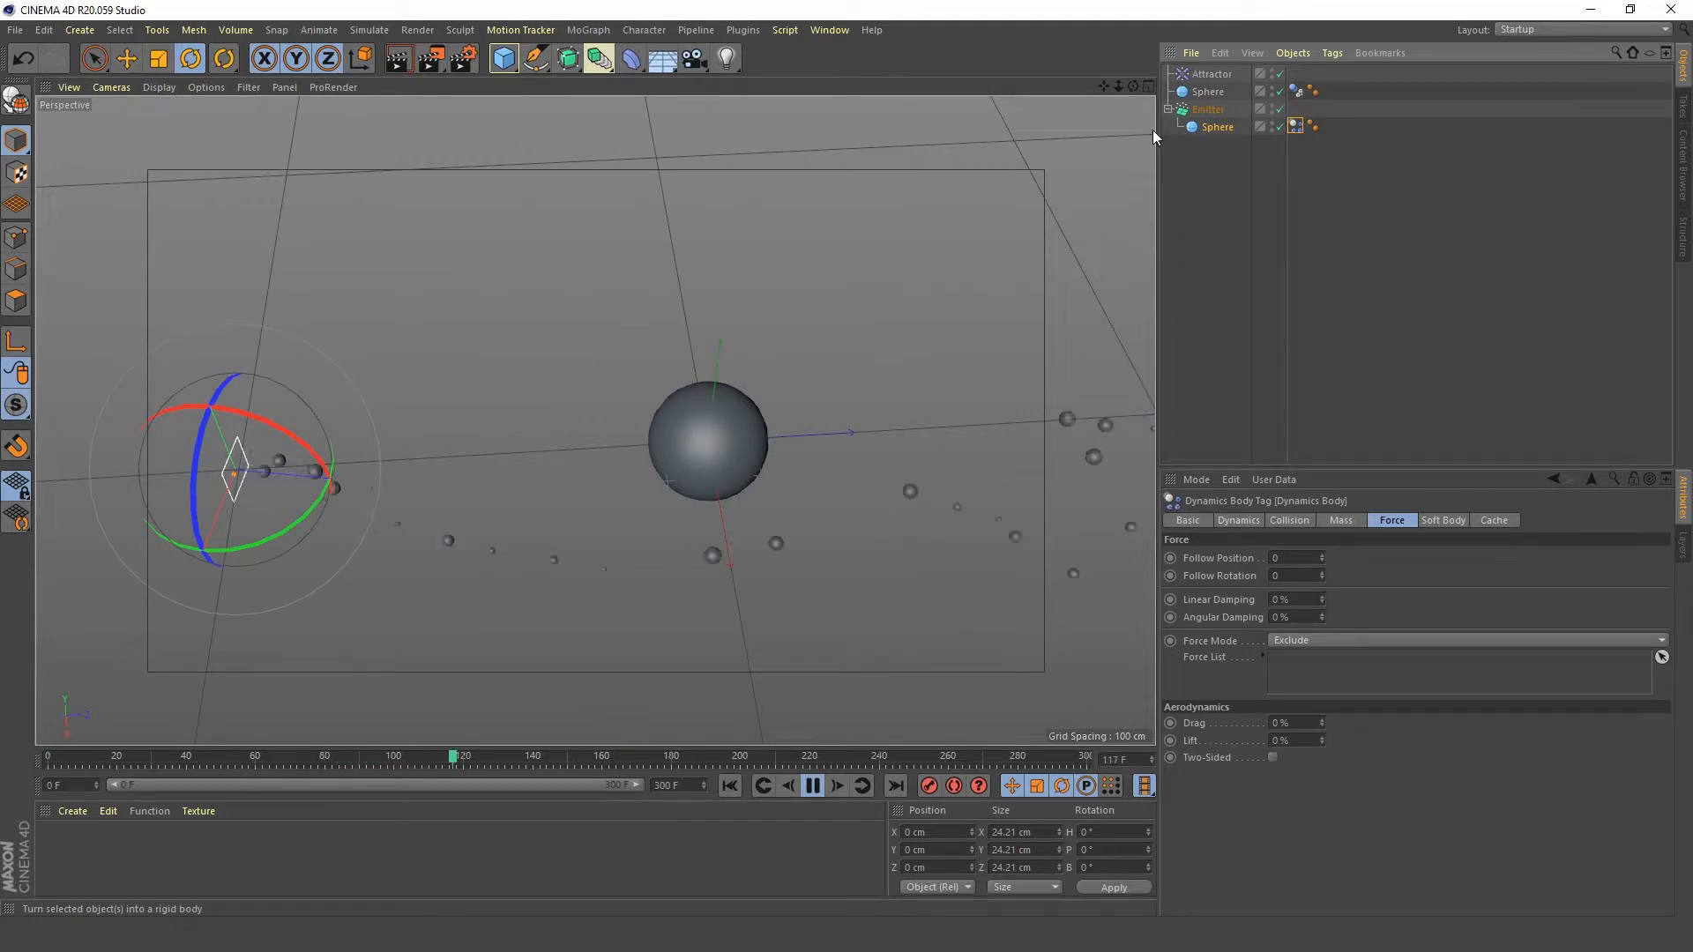
- Rename the large central sphere as Centre_sphere
{"action": "double_click", "coordinate": [1208, 91]}
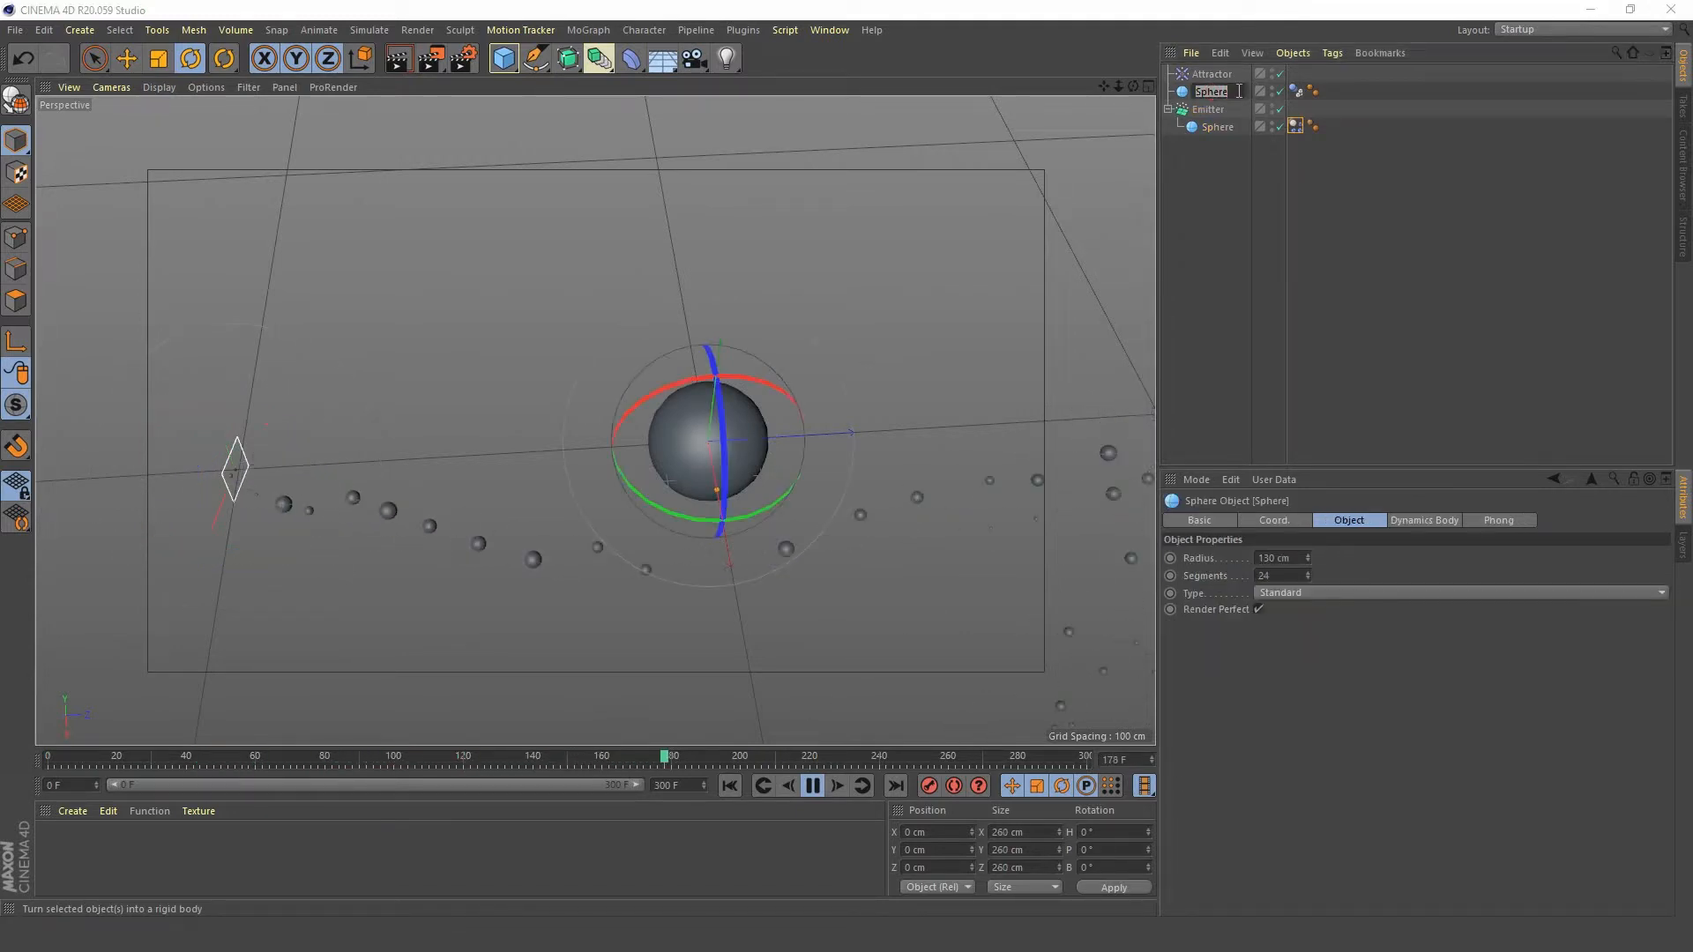
{"action": "type", "text": "Cent"}
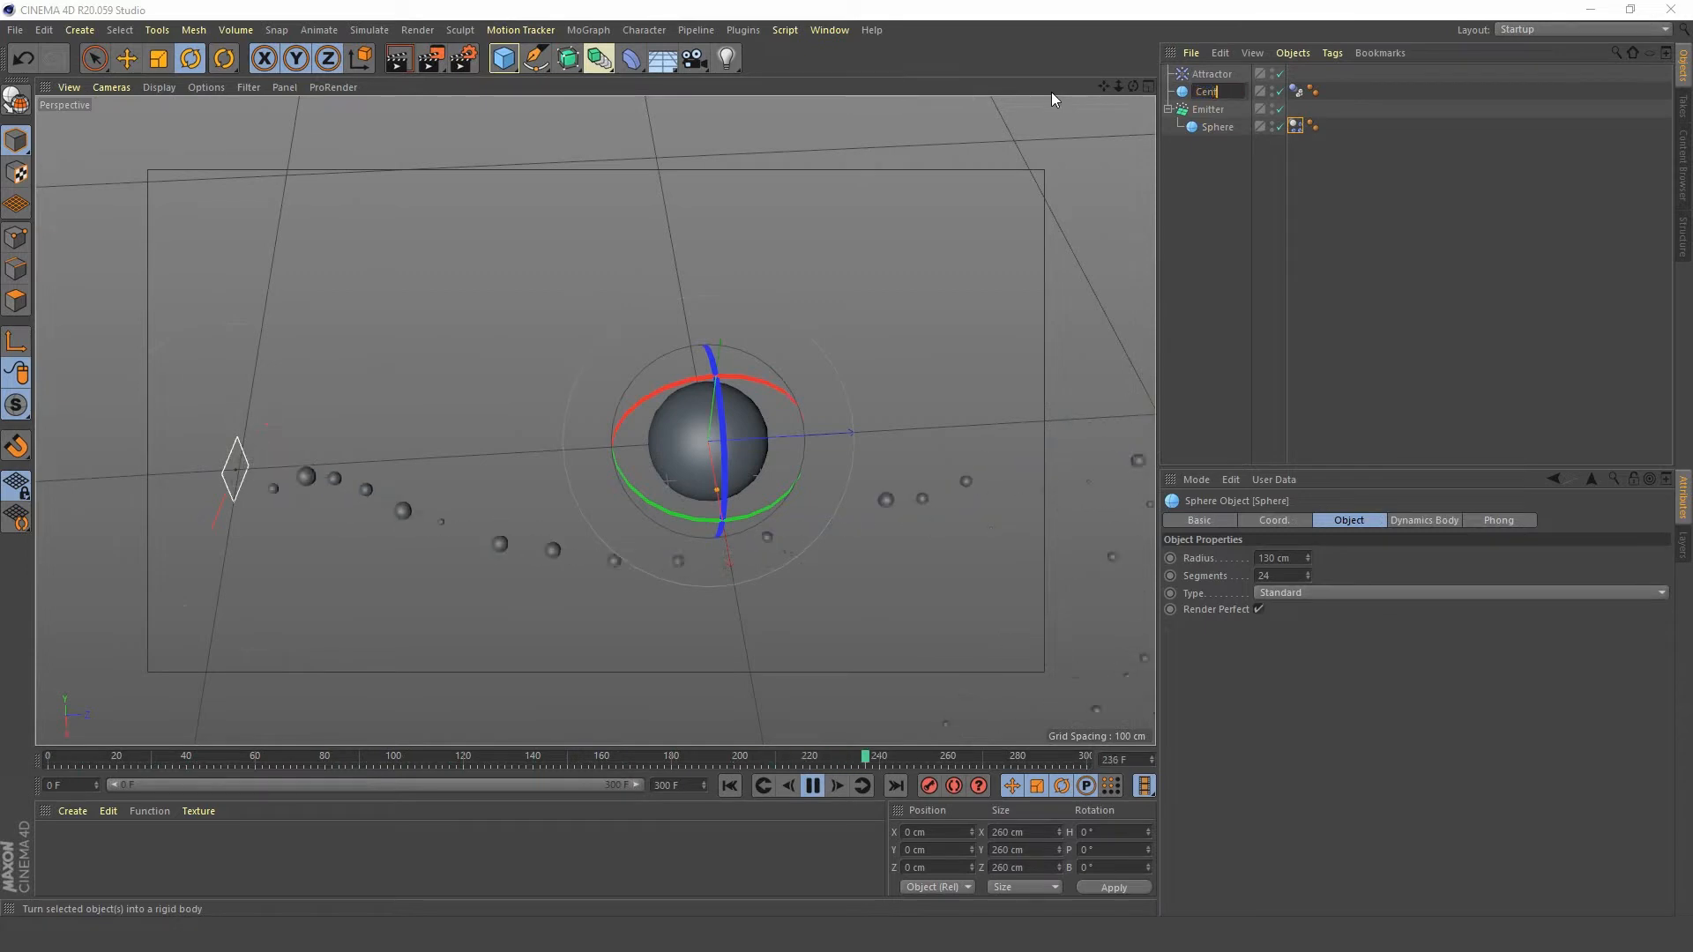
{"action": "type", "text": "re_sphere"}
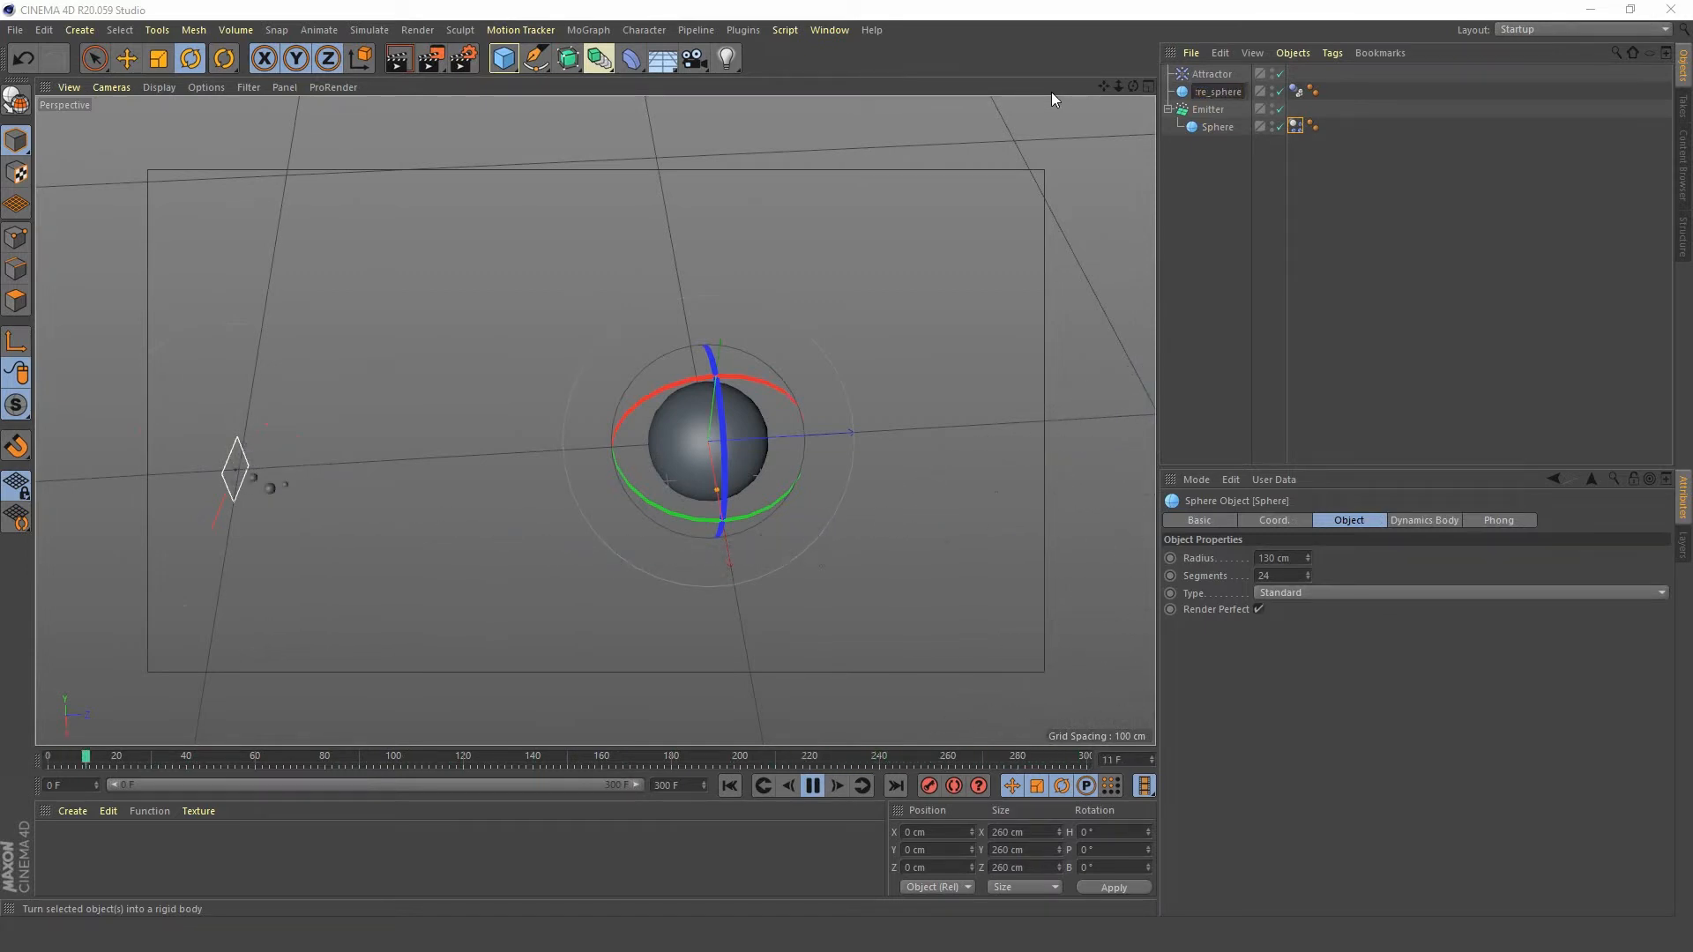
{"action": "key", "text": "Return"}
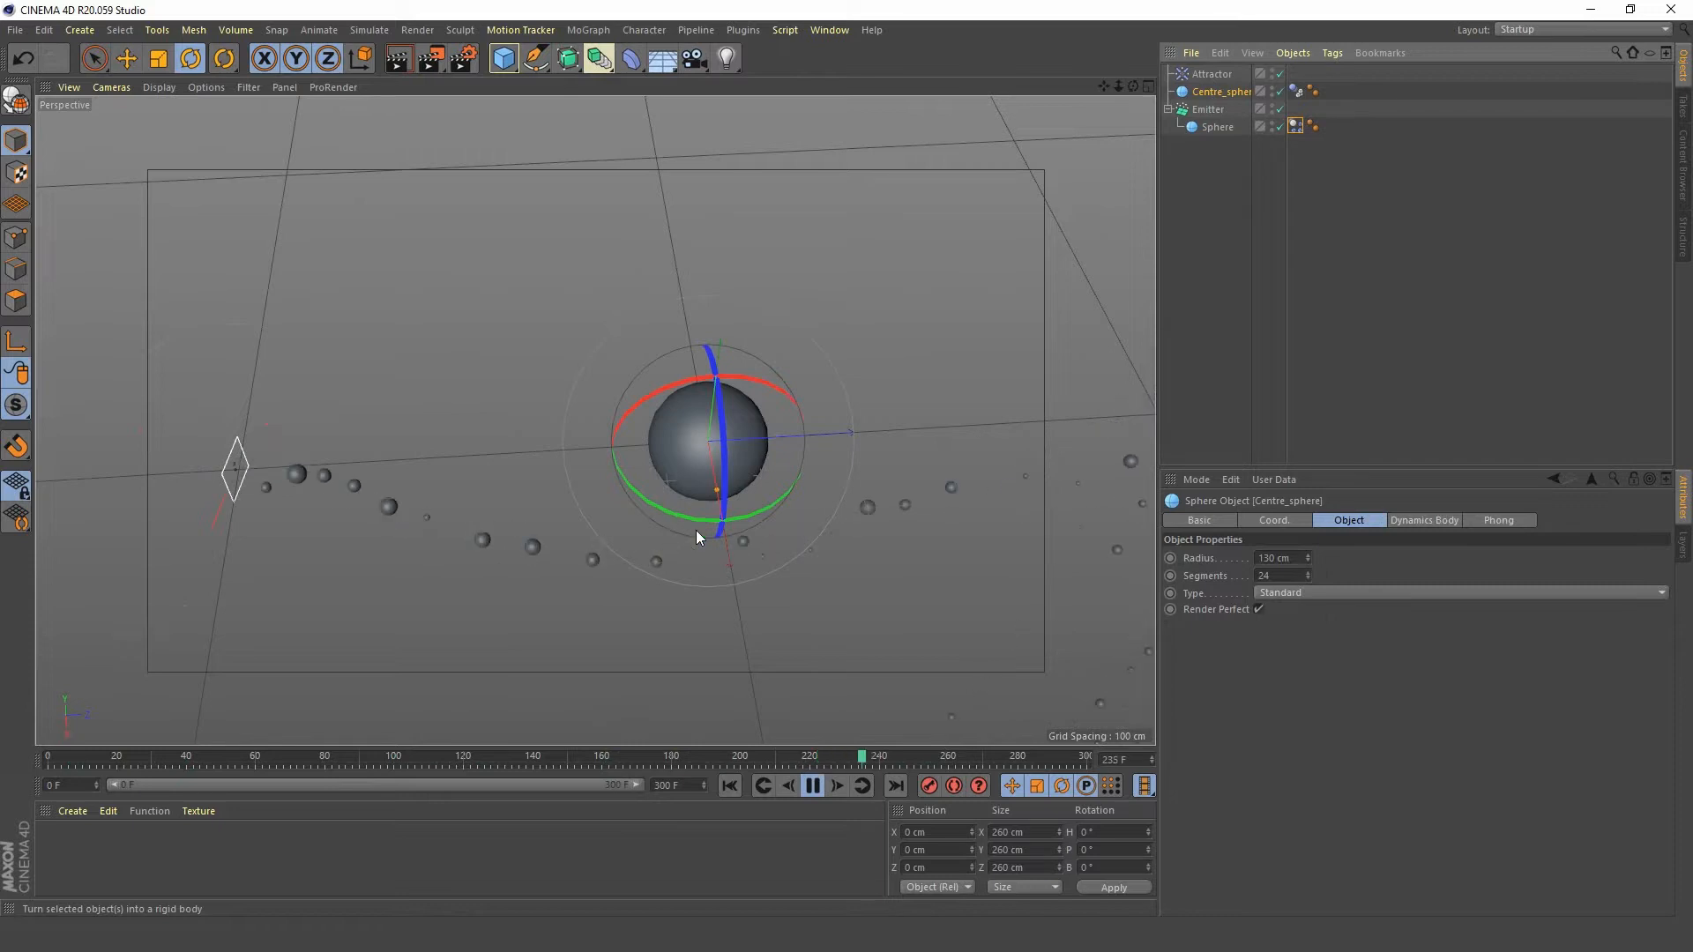
- Set the Attractor's strength to 35000
{"action": "left_click_drag", "start_coordinate": [696, 531], "coordinate": [437, 412], "text": "alt"}
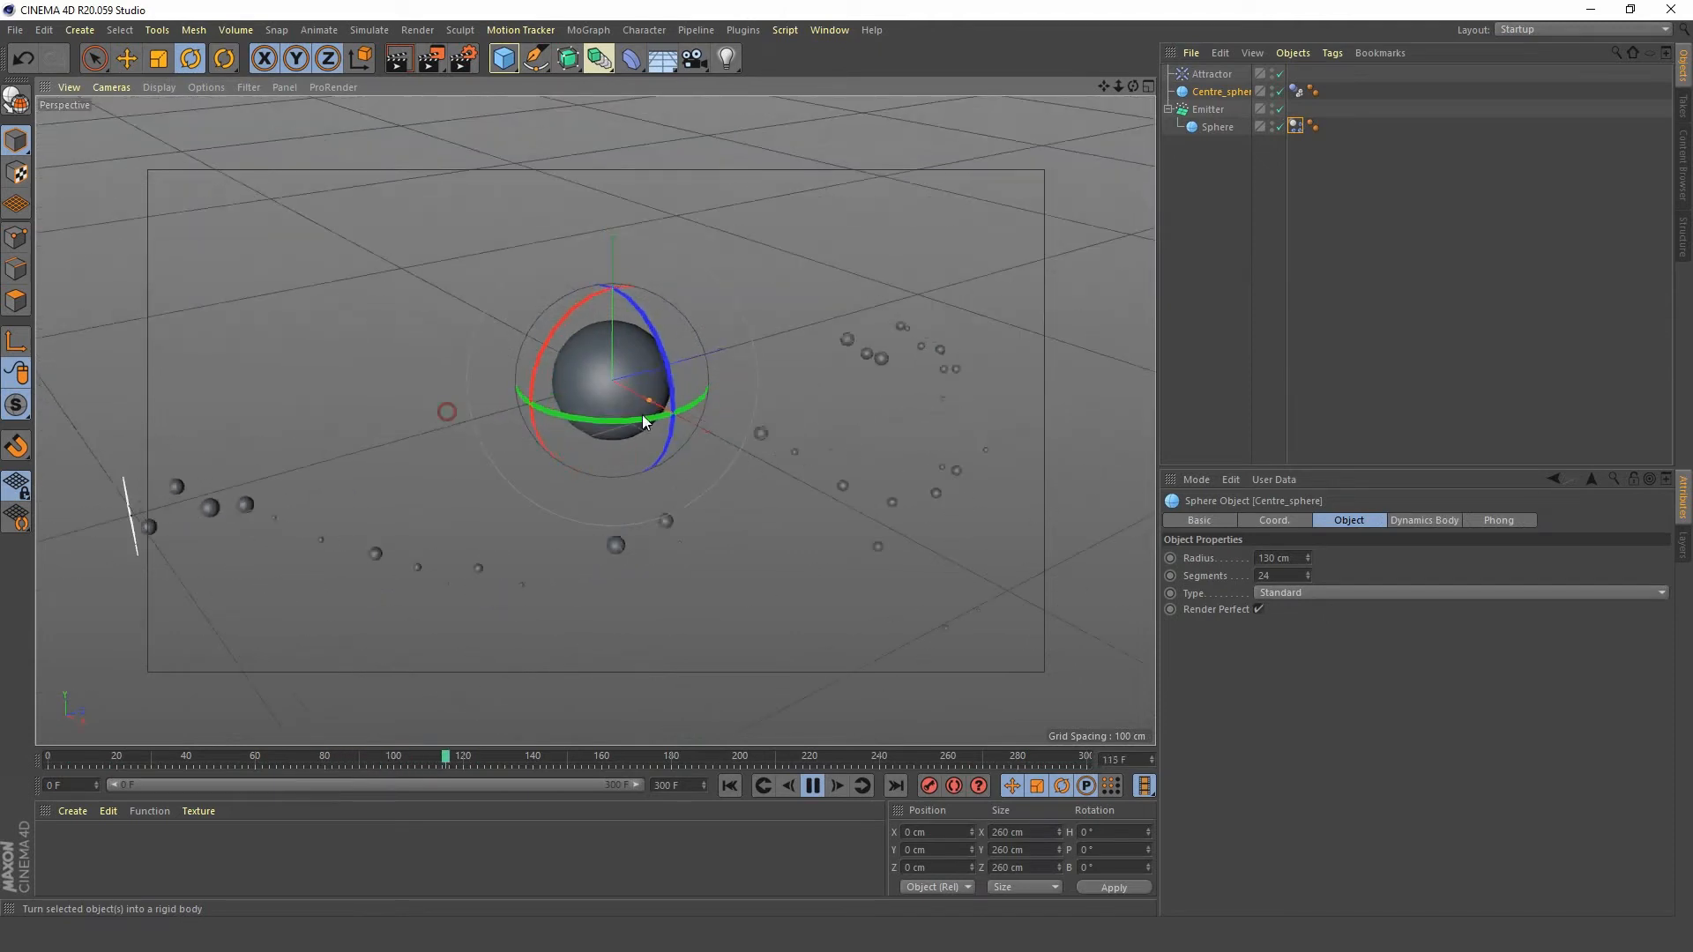
{"action": "left_click", "coordinate": [1212, 74]}
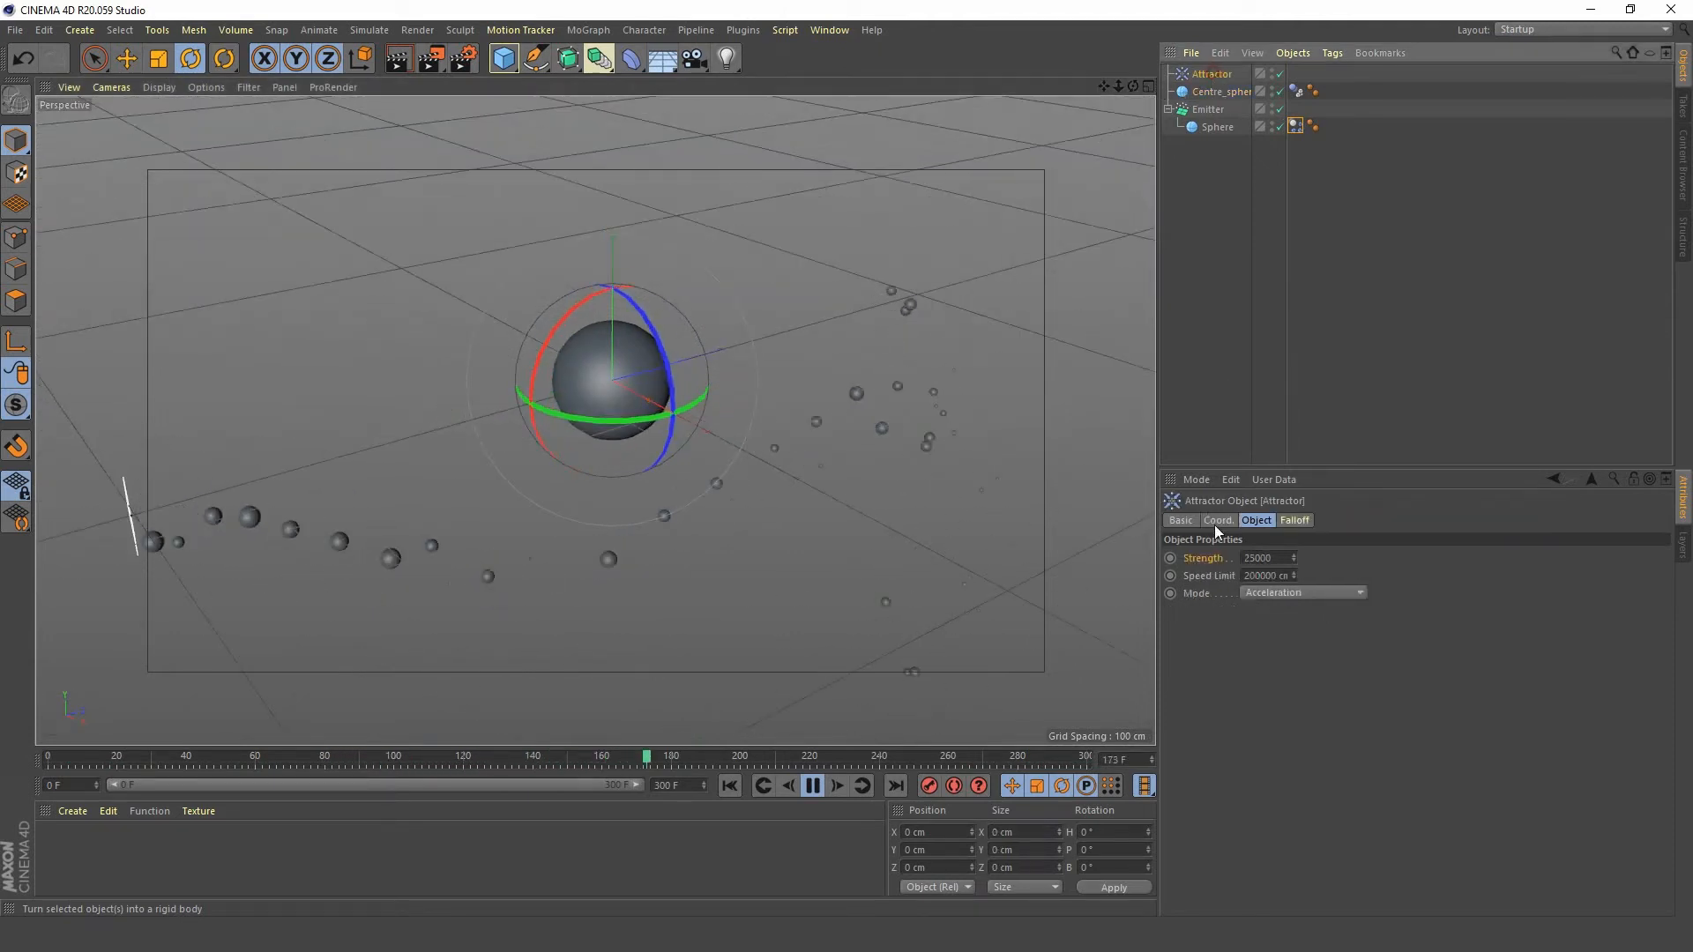
{"action": "left_click", "coordinate": [1261, 558]}
{"action": "type", "text": "350"}
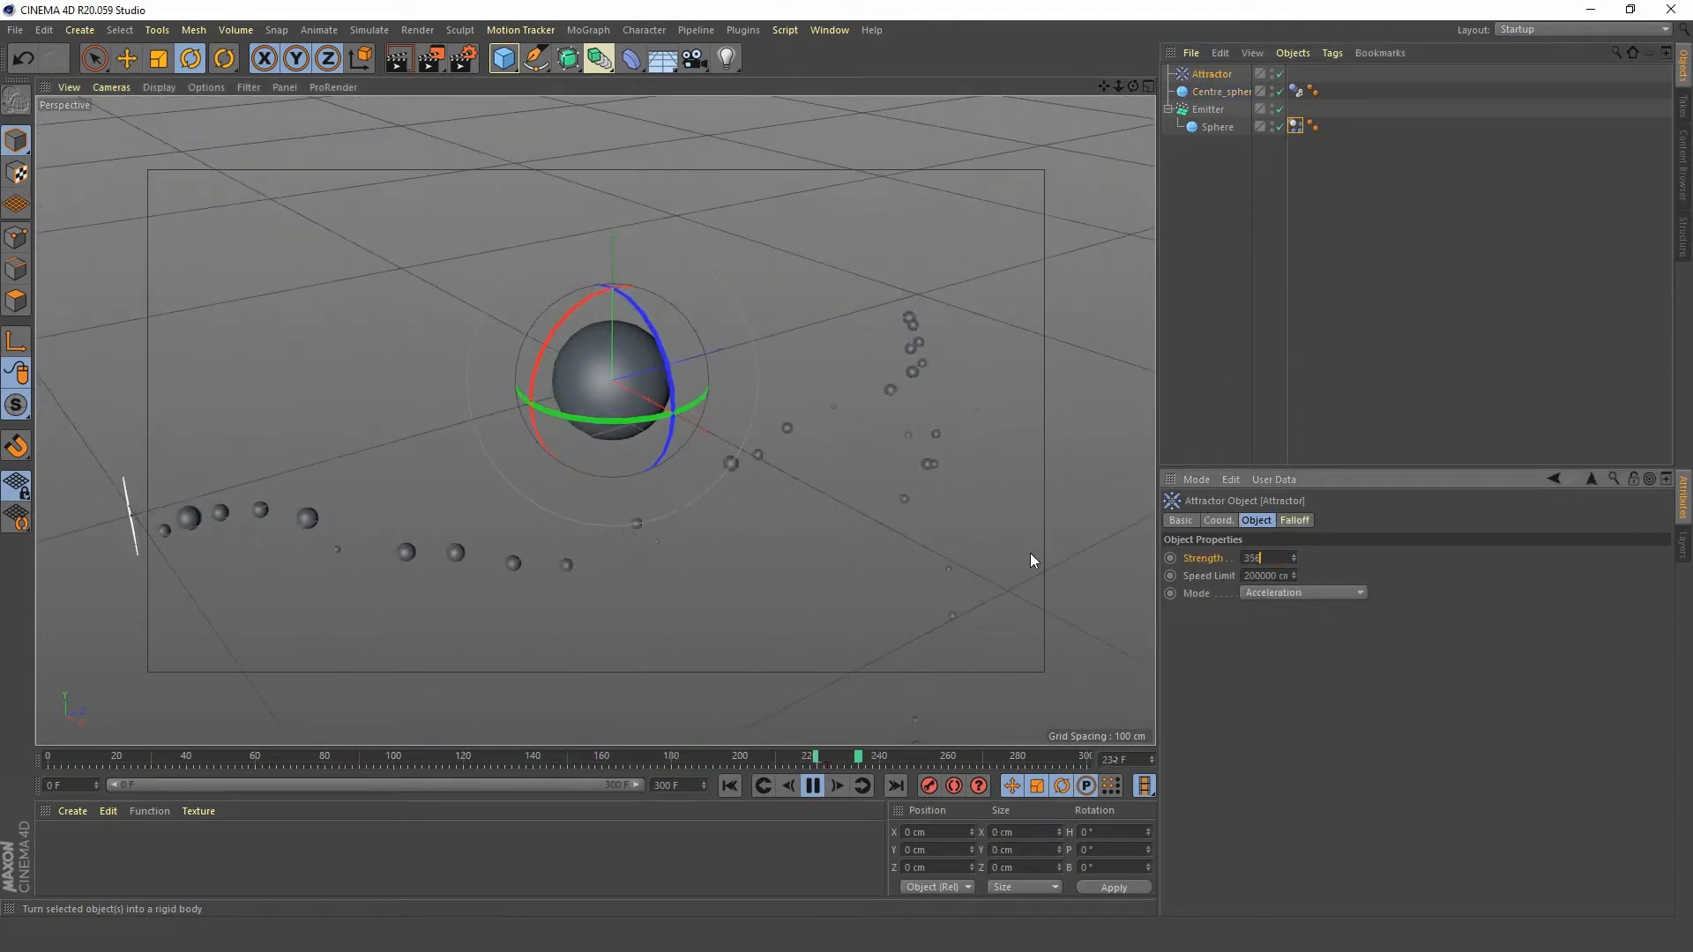
{"action": "type", "text": "00"}
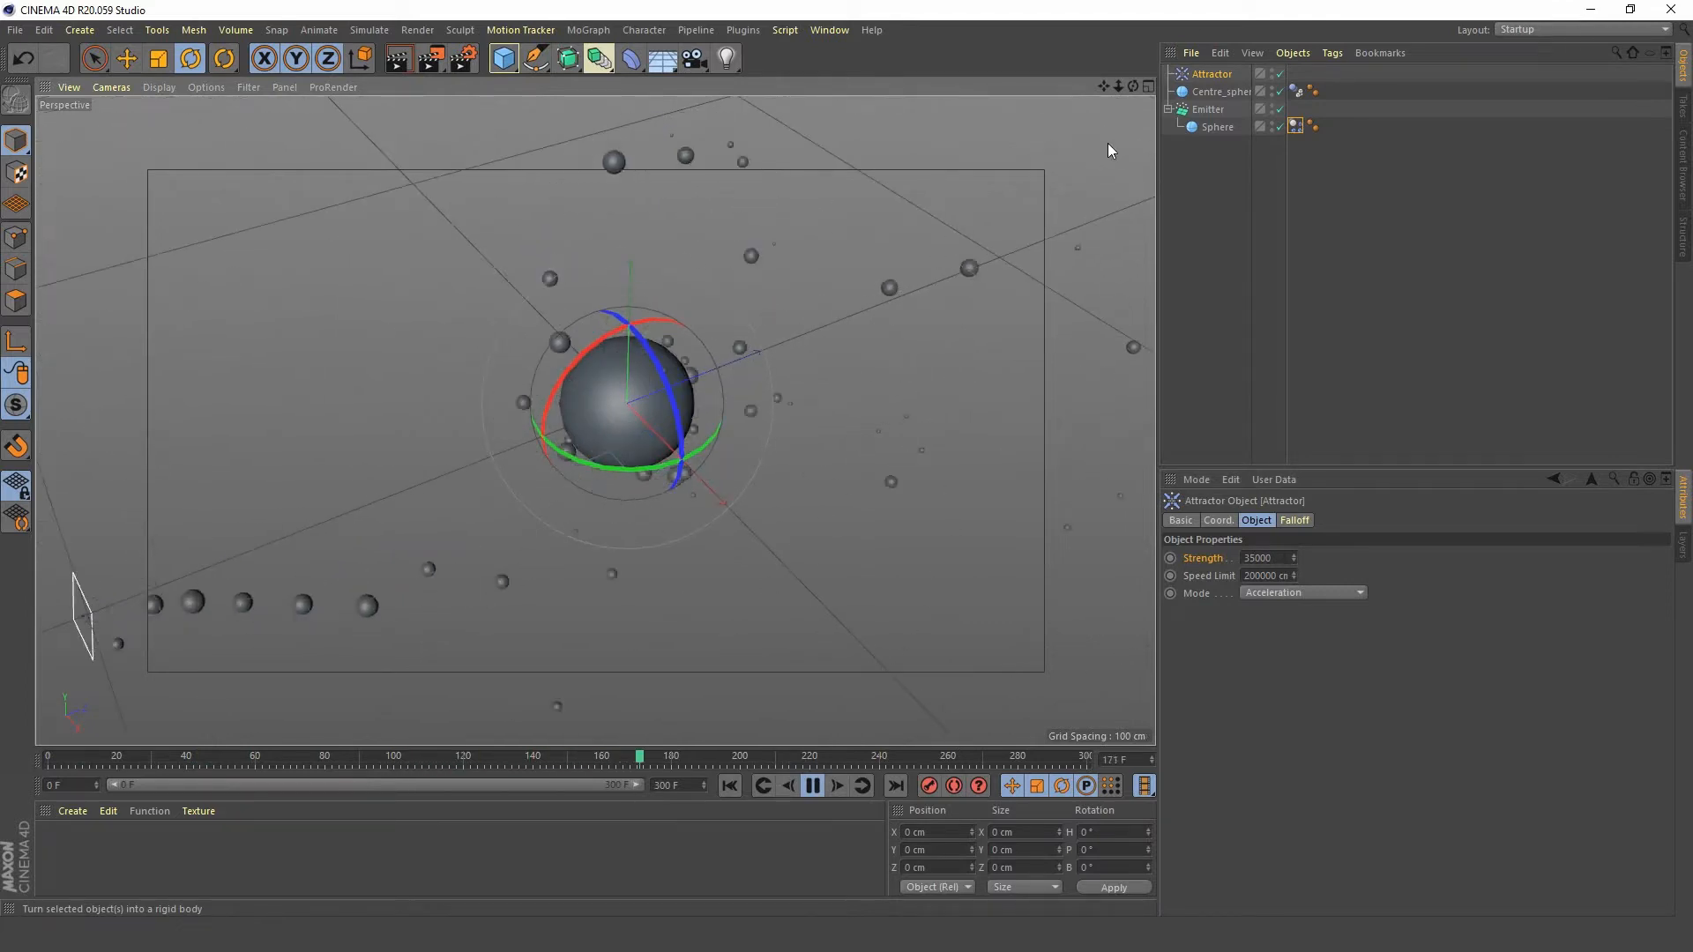
- Set the radius of Centre_sphere to 135 cm
{"action": "left_click", "coordinate": [1224, 91]}
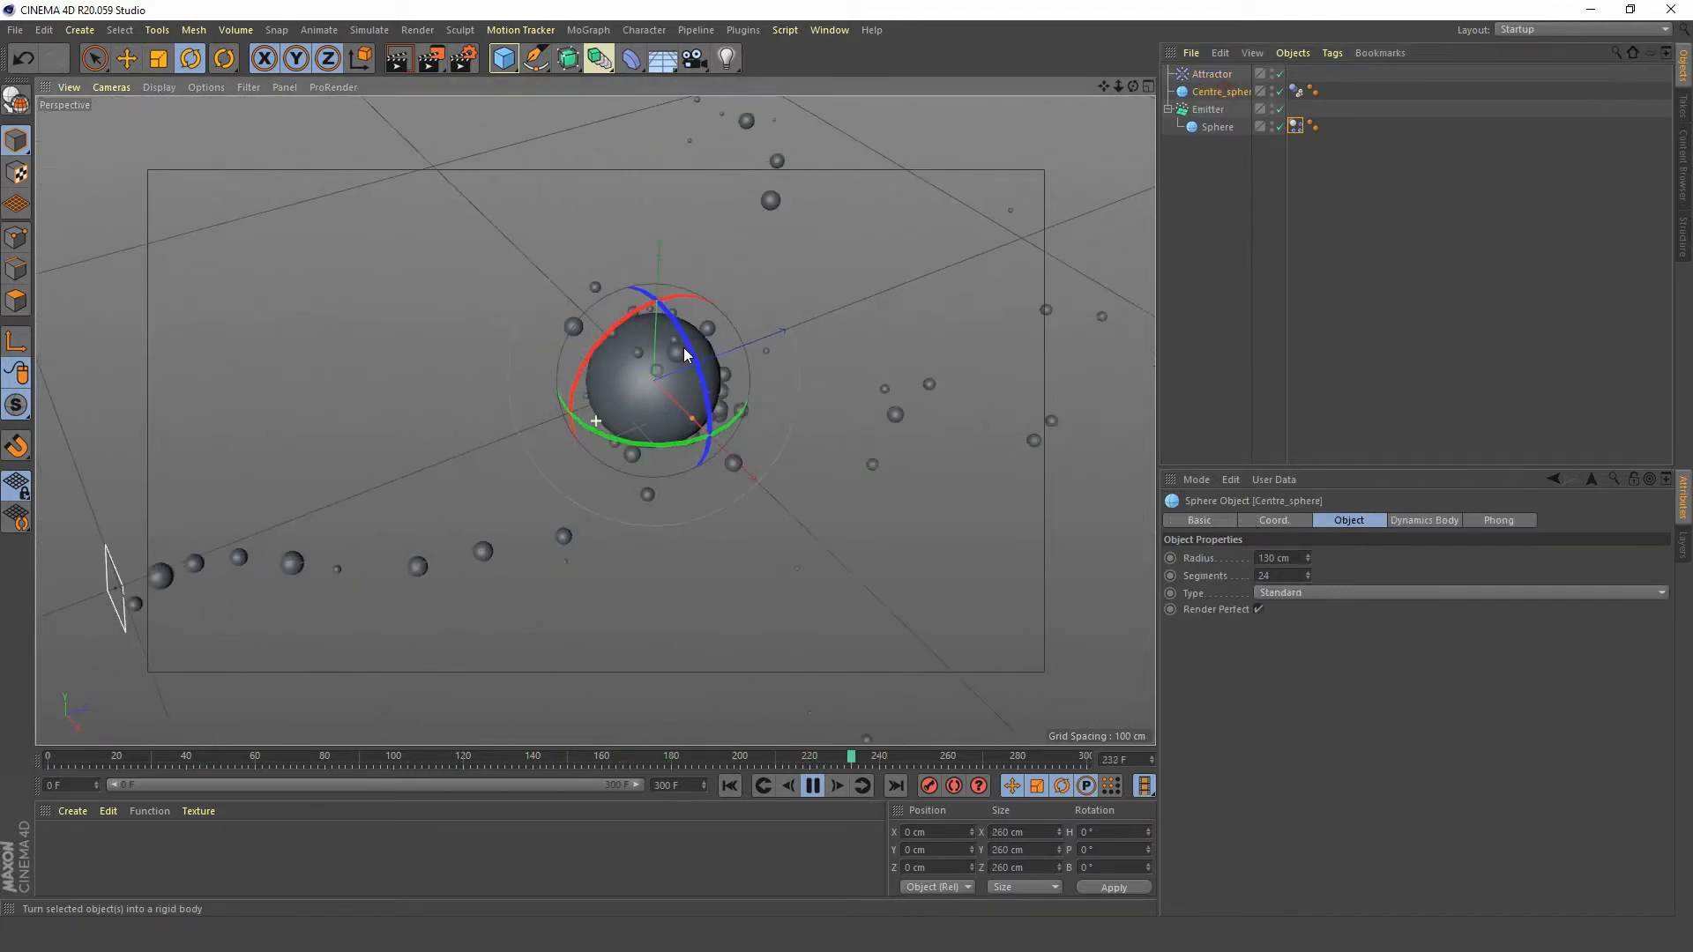
{"action": "left_click", "coordinate": [1273, 558]}
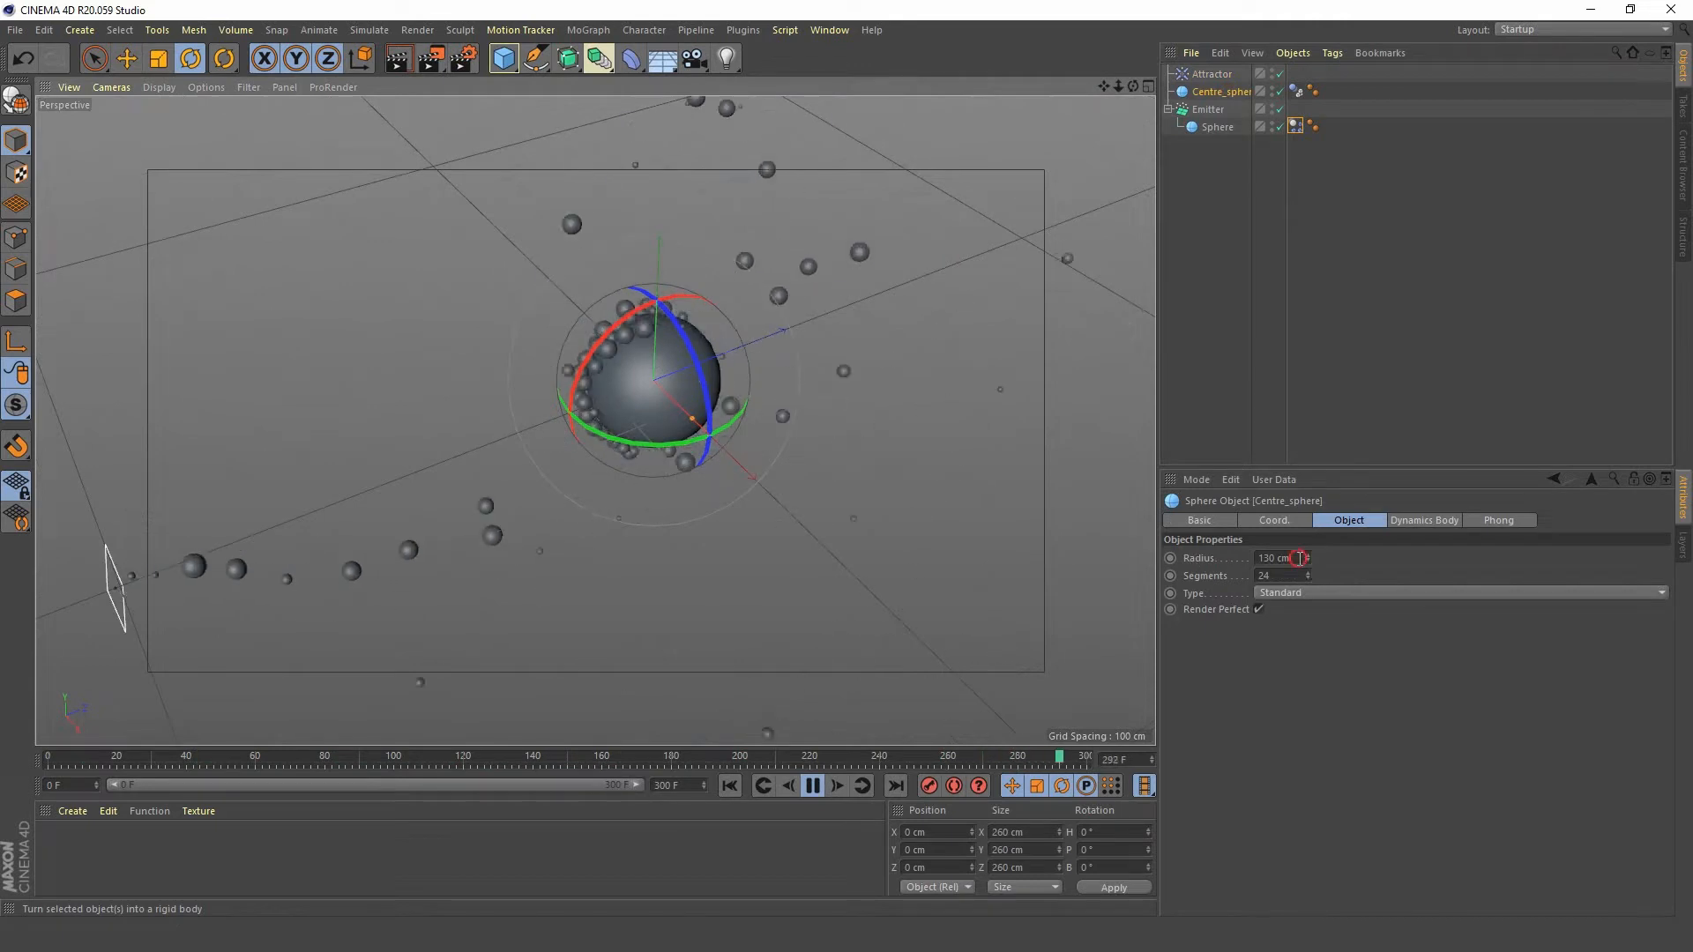
{"action": "type", "text": "135"}
{"action": "key", "text": "Return"}
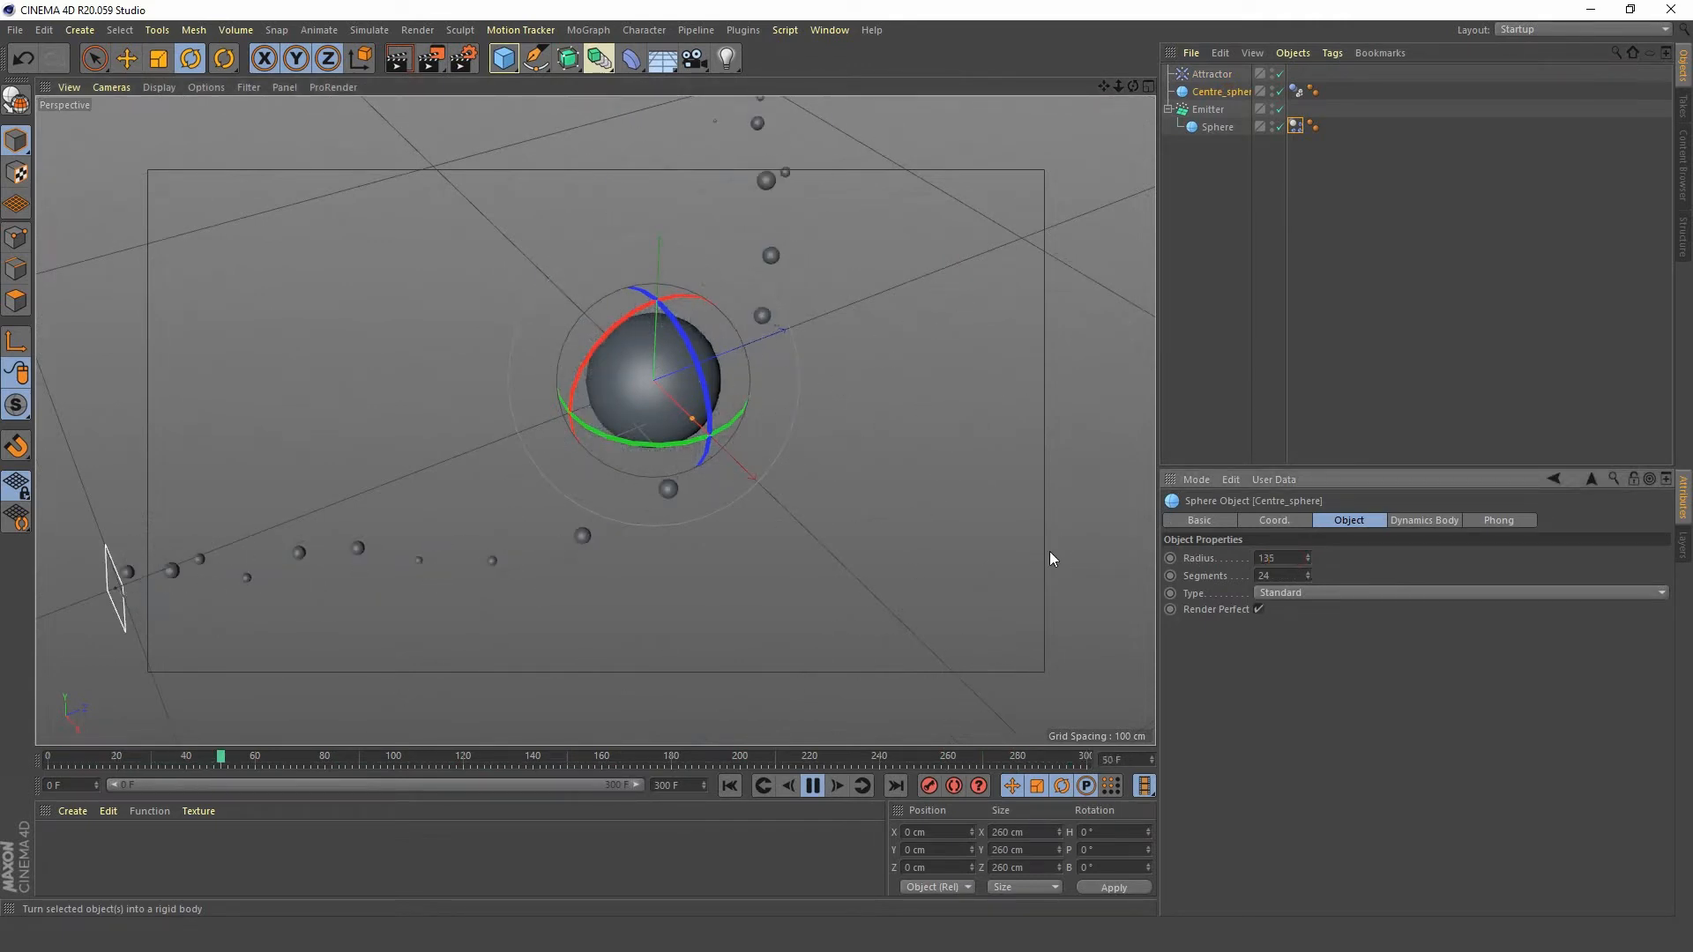
- Set Linear Damping to 60 % in the force settings of the emitted small sphere's Dynamics Body tag
{"action": "middle_click_drag", "start_coordinate": [699, 409], "coordinate": [703, 449], "text": "alt"}
{"action": "right_click_drag", "start_coordinate": [703, 450], "coordinate": [647, 487], "text": "alt"}
{"action": "left_click_drag", "start_coordinate": [646, 488], "coordinate": [703, 427], "text": "alt"}
{"action": "right_click_drag", "start_coordinate": [703, 426], "coordinate": [711, 458], "text": "alt"}
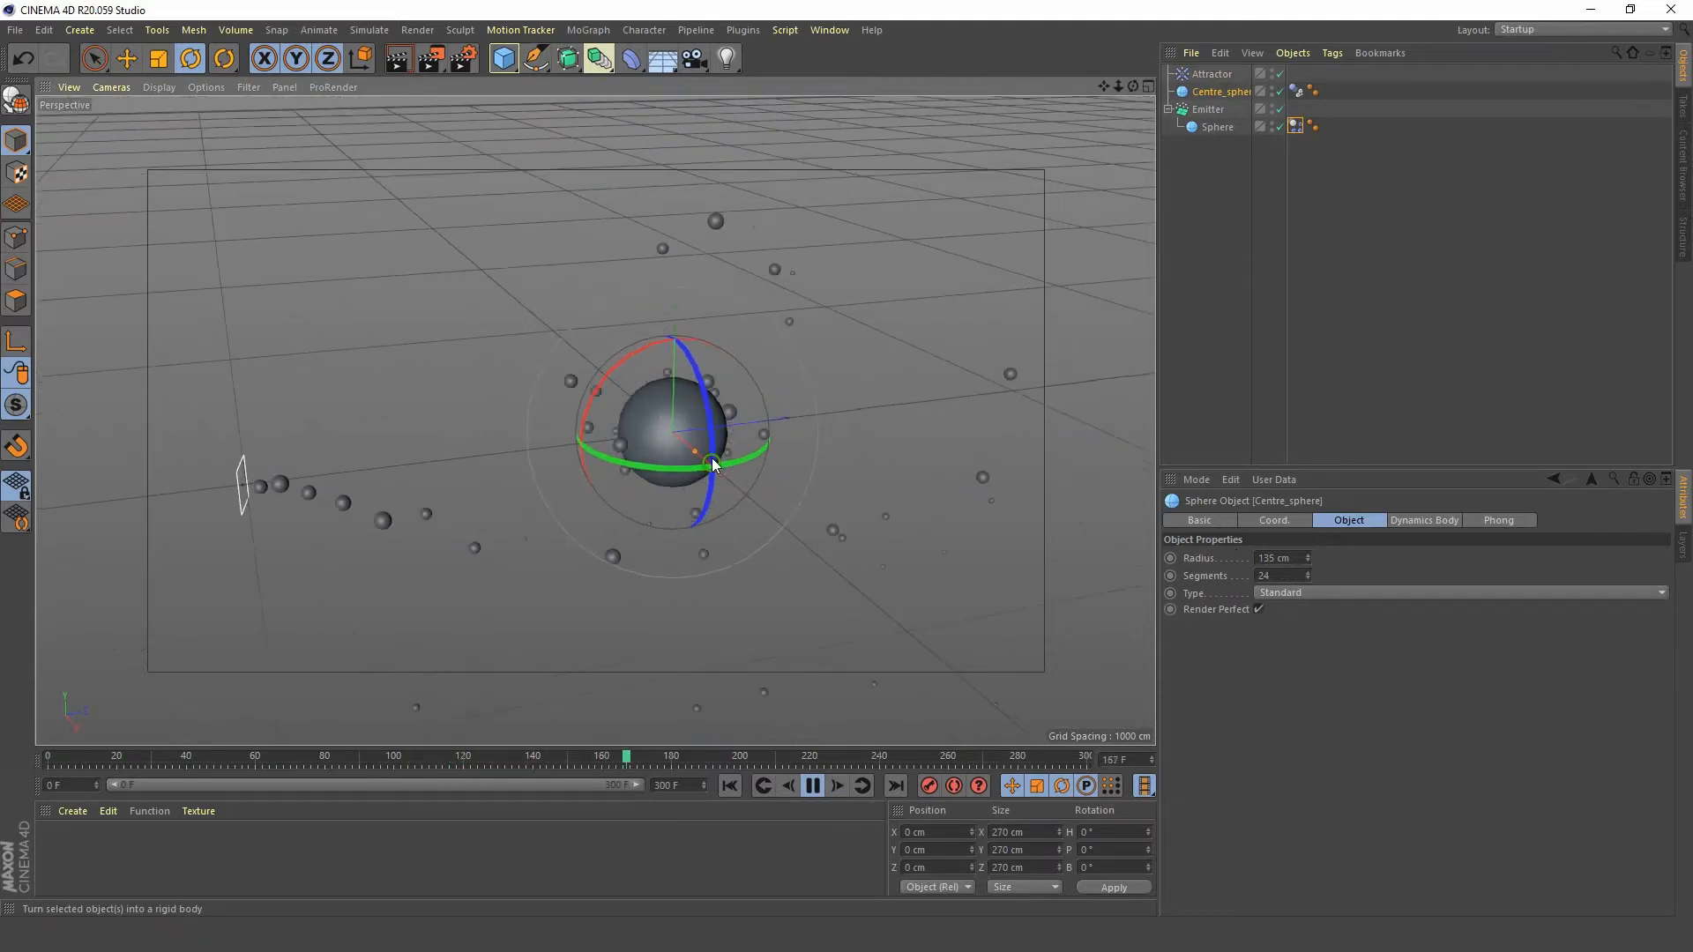
{"action": "middle_click_drag", "start_coordinate": [712, 457], "coordinate": [675, 404], "text": "alt"}
{"action": "left_click_drag", "start_coordinate": [675, 404], "coordinate": [629, 372], "text": "alt"}
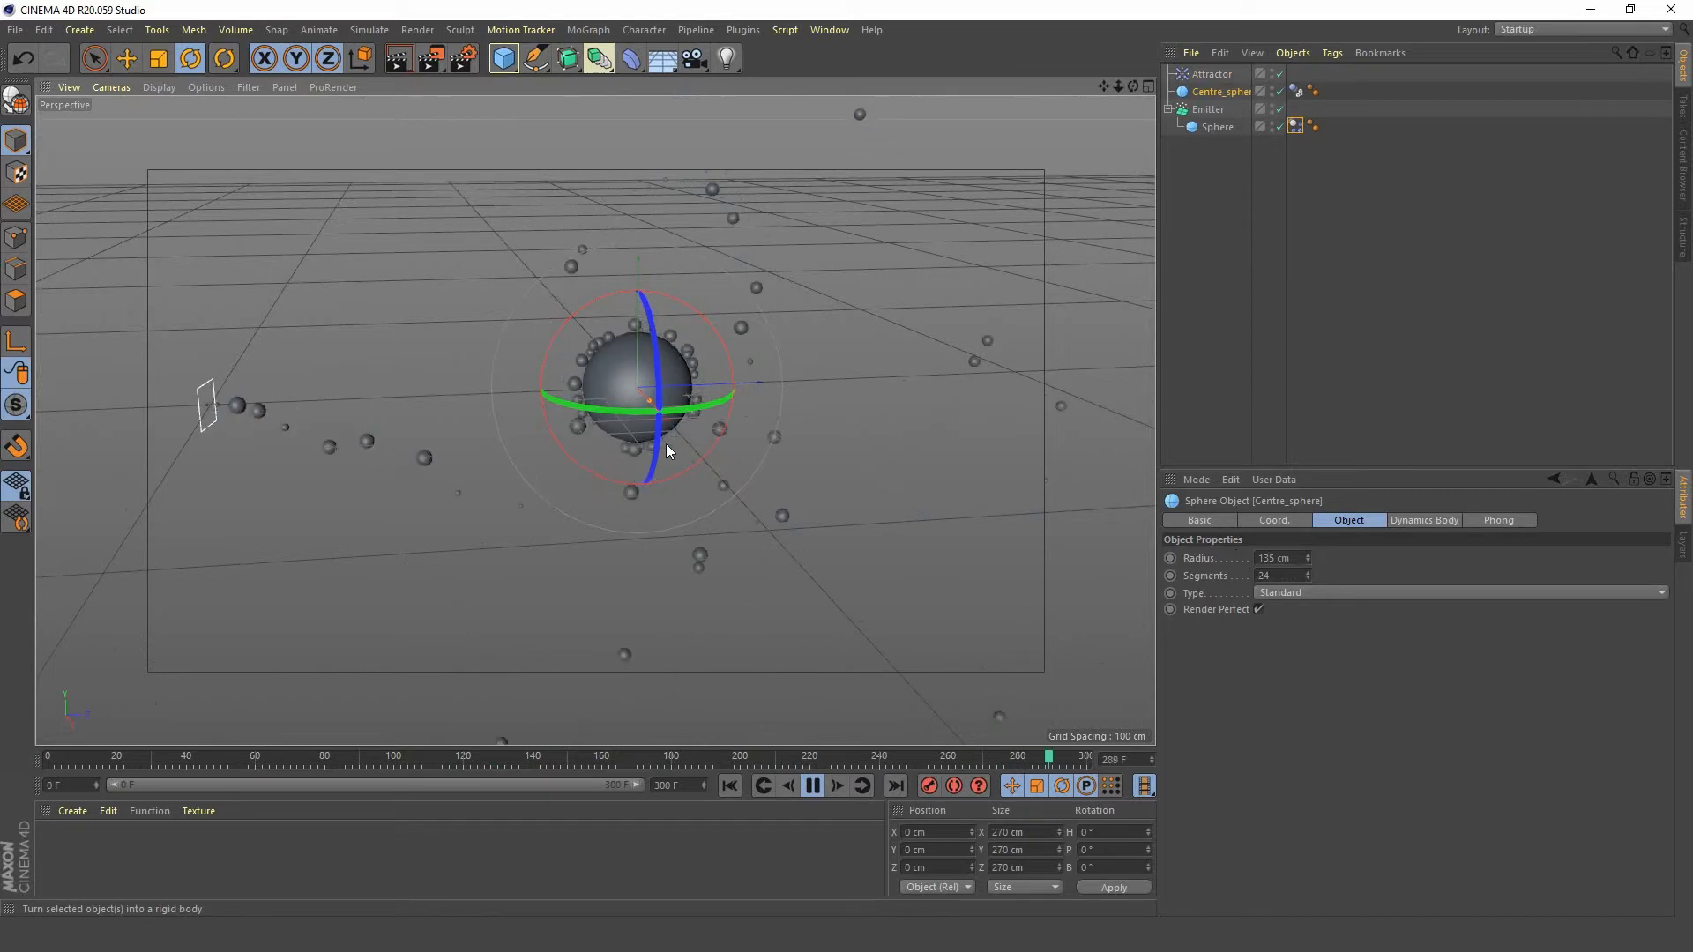
{"action": "left_click", "coordinate": [1294, 126]}
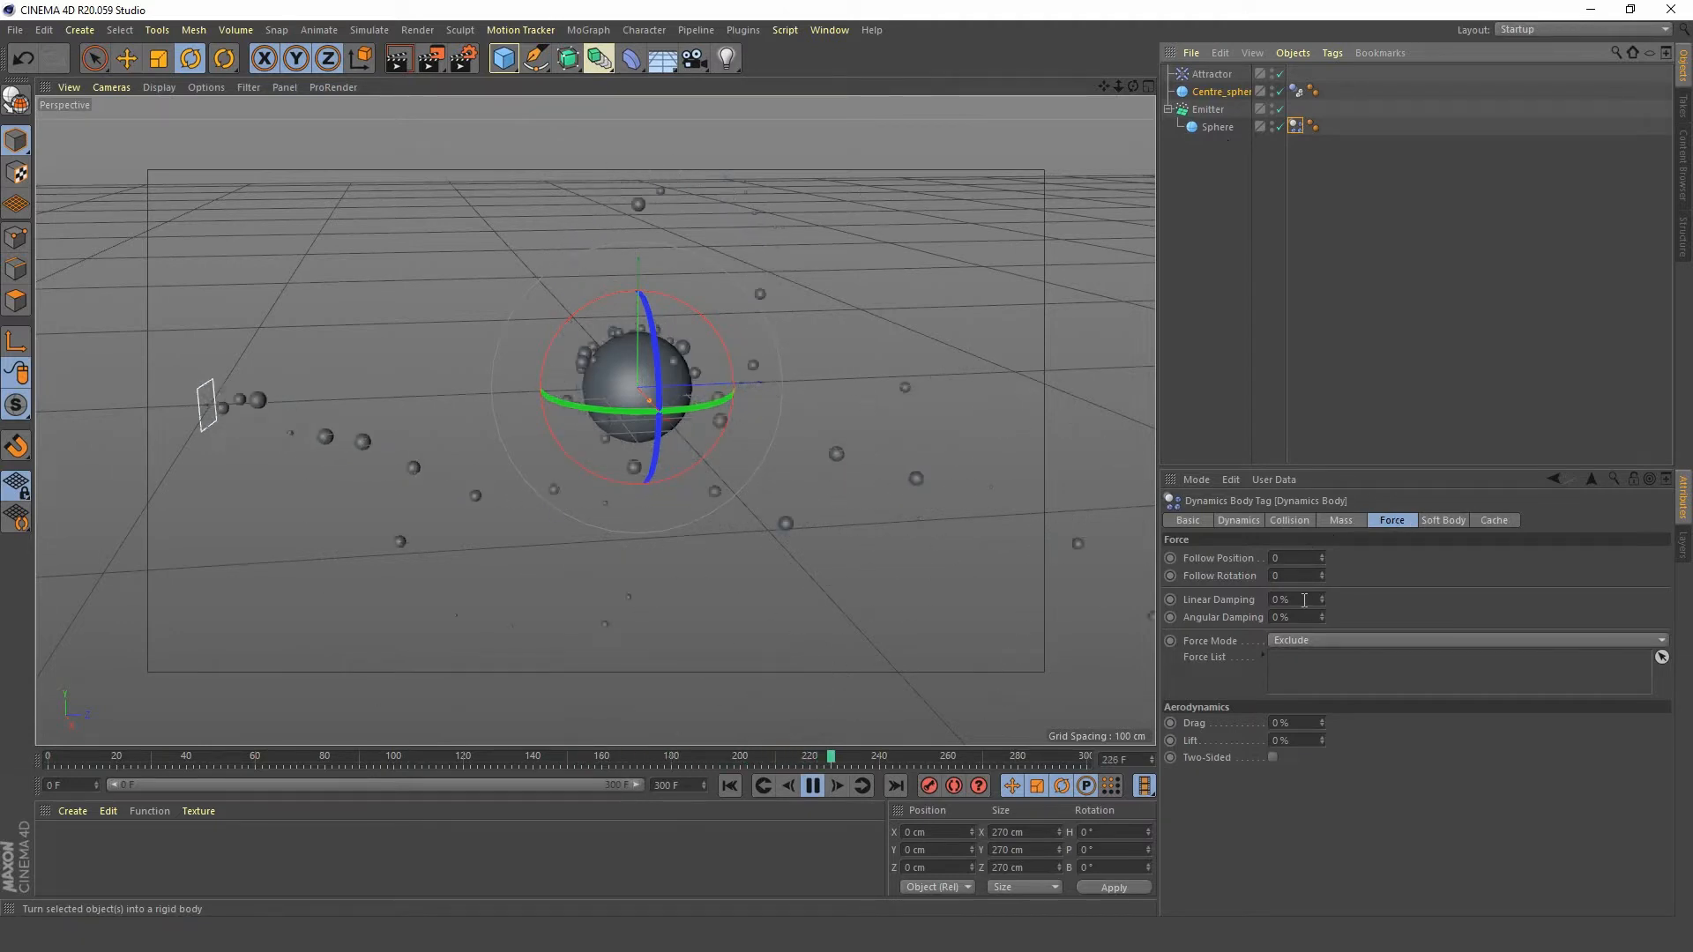
{"action": "left_click_drag", "start_coordinate": [1304, 600], "coordinate": [1125, 592]}
{"action": "type", "text": "60"}
{"action": "key", "text": "Return"}
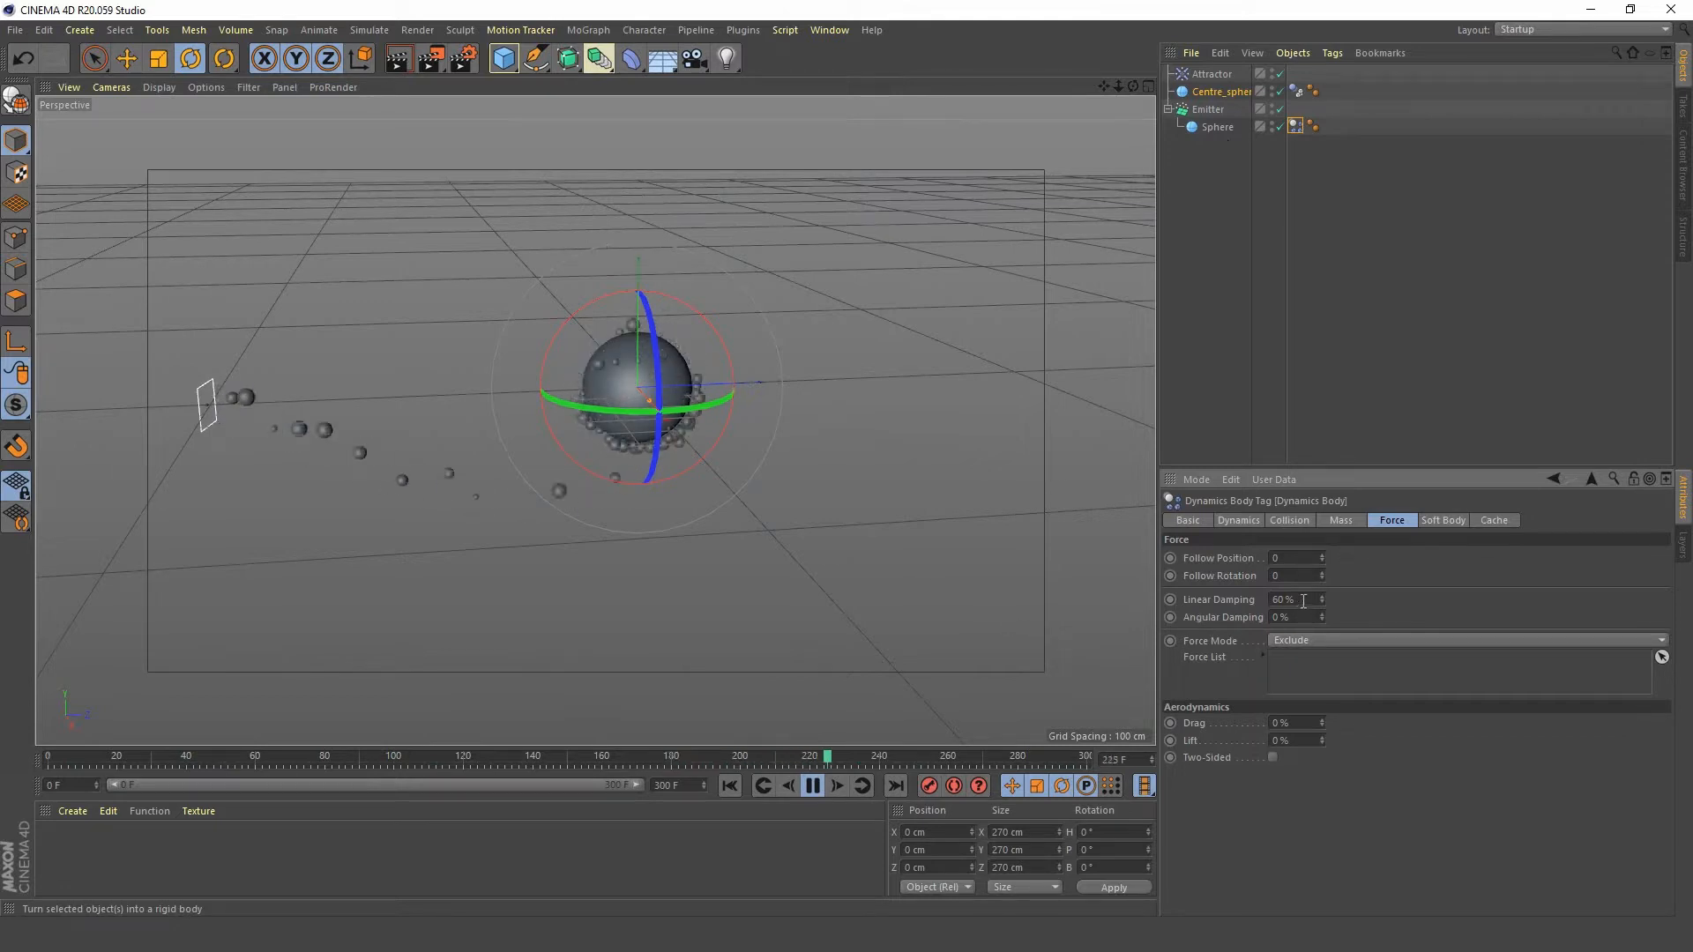
- Try the emitted spheres with Linear Damping at 0 % for comparison, and restore it to 60 %
{"action": "type", "text": "0"}
{"action": "key", "text": "Return"}
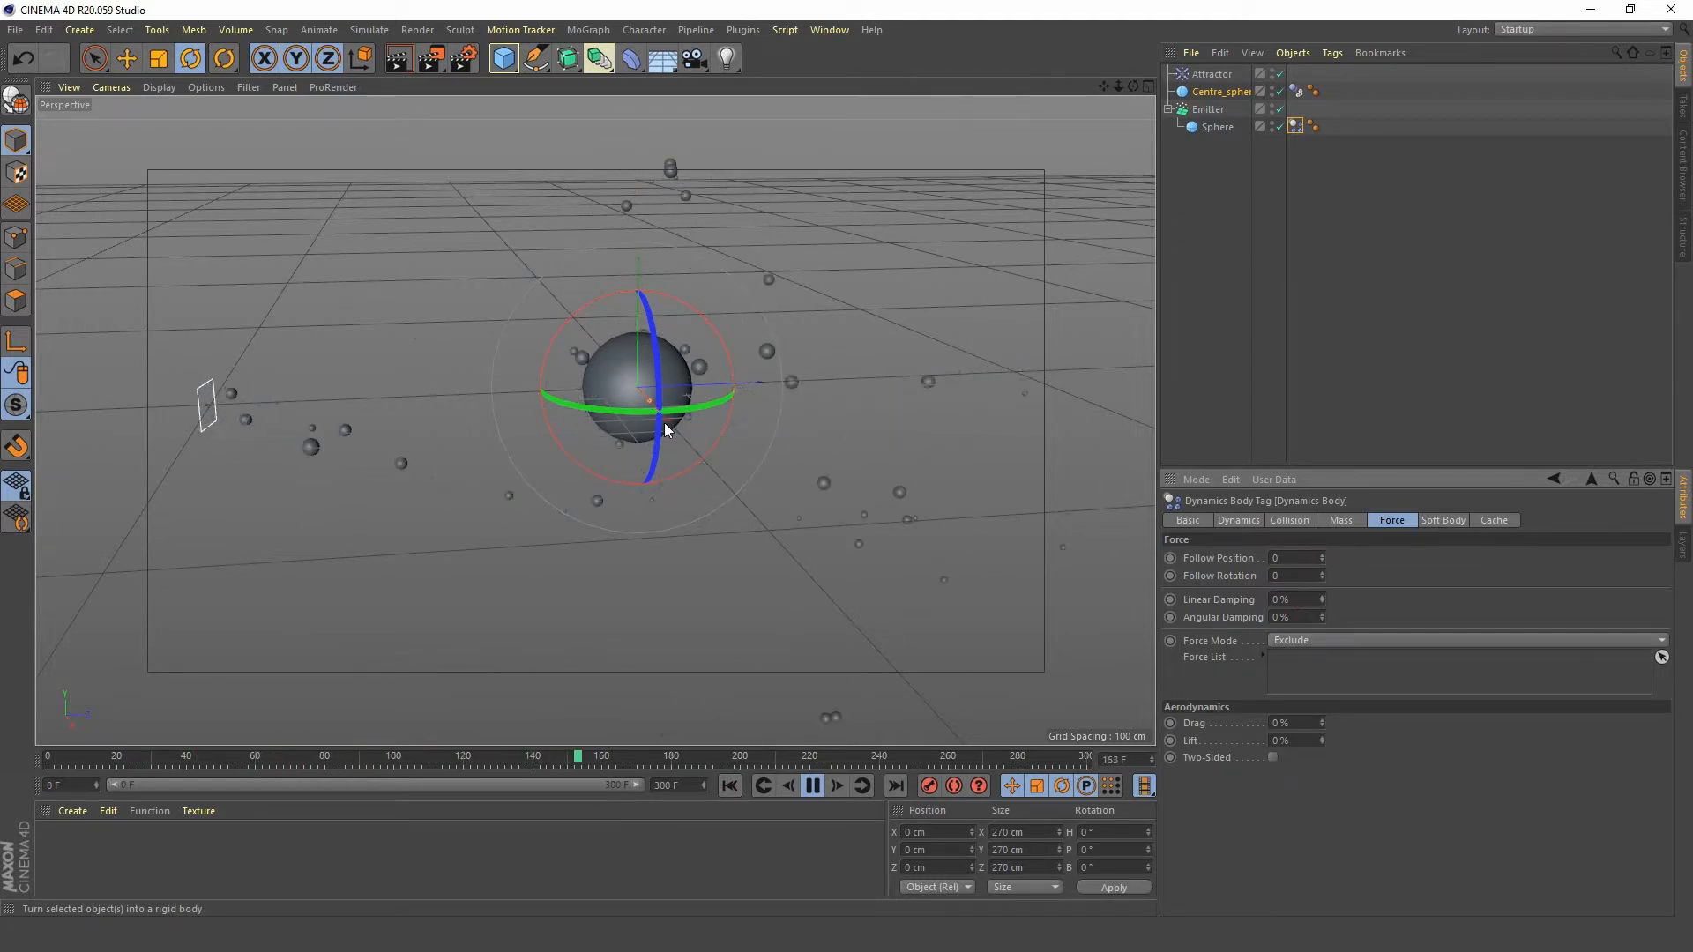
{"action": "double_click", "coordinate": [1302, 599]}
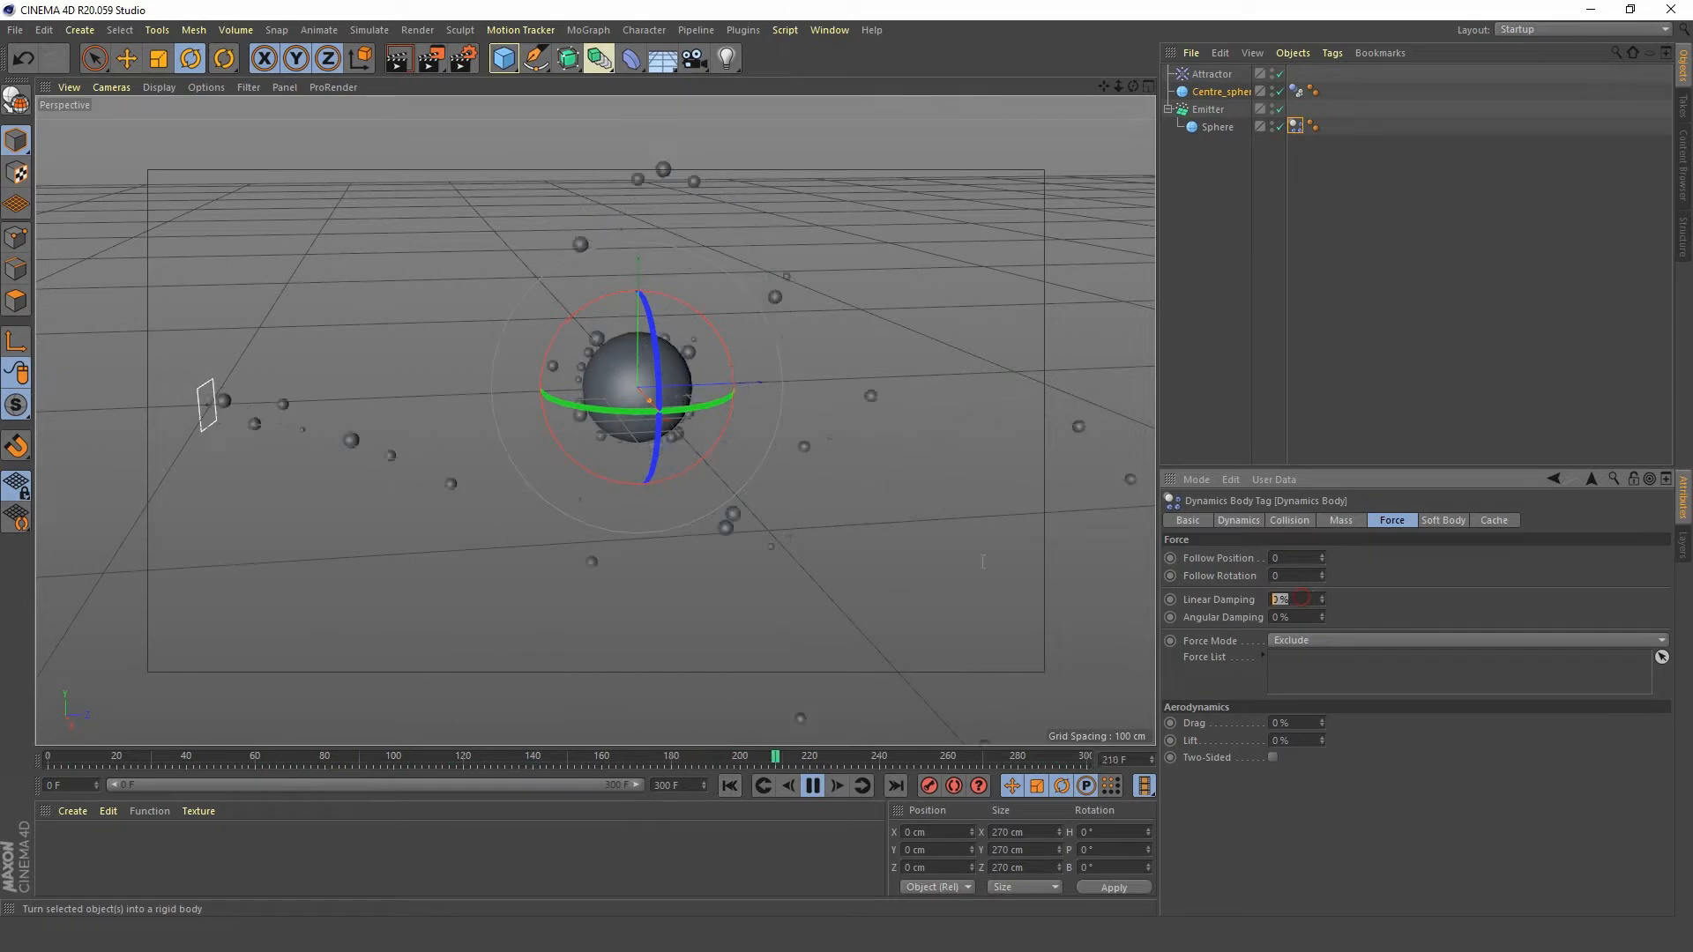
{"action": "type", "text": "60"}
{"action": "key", "text": "Return"}
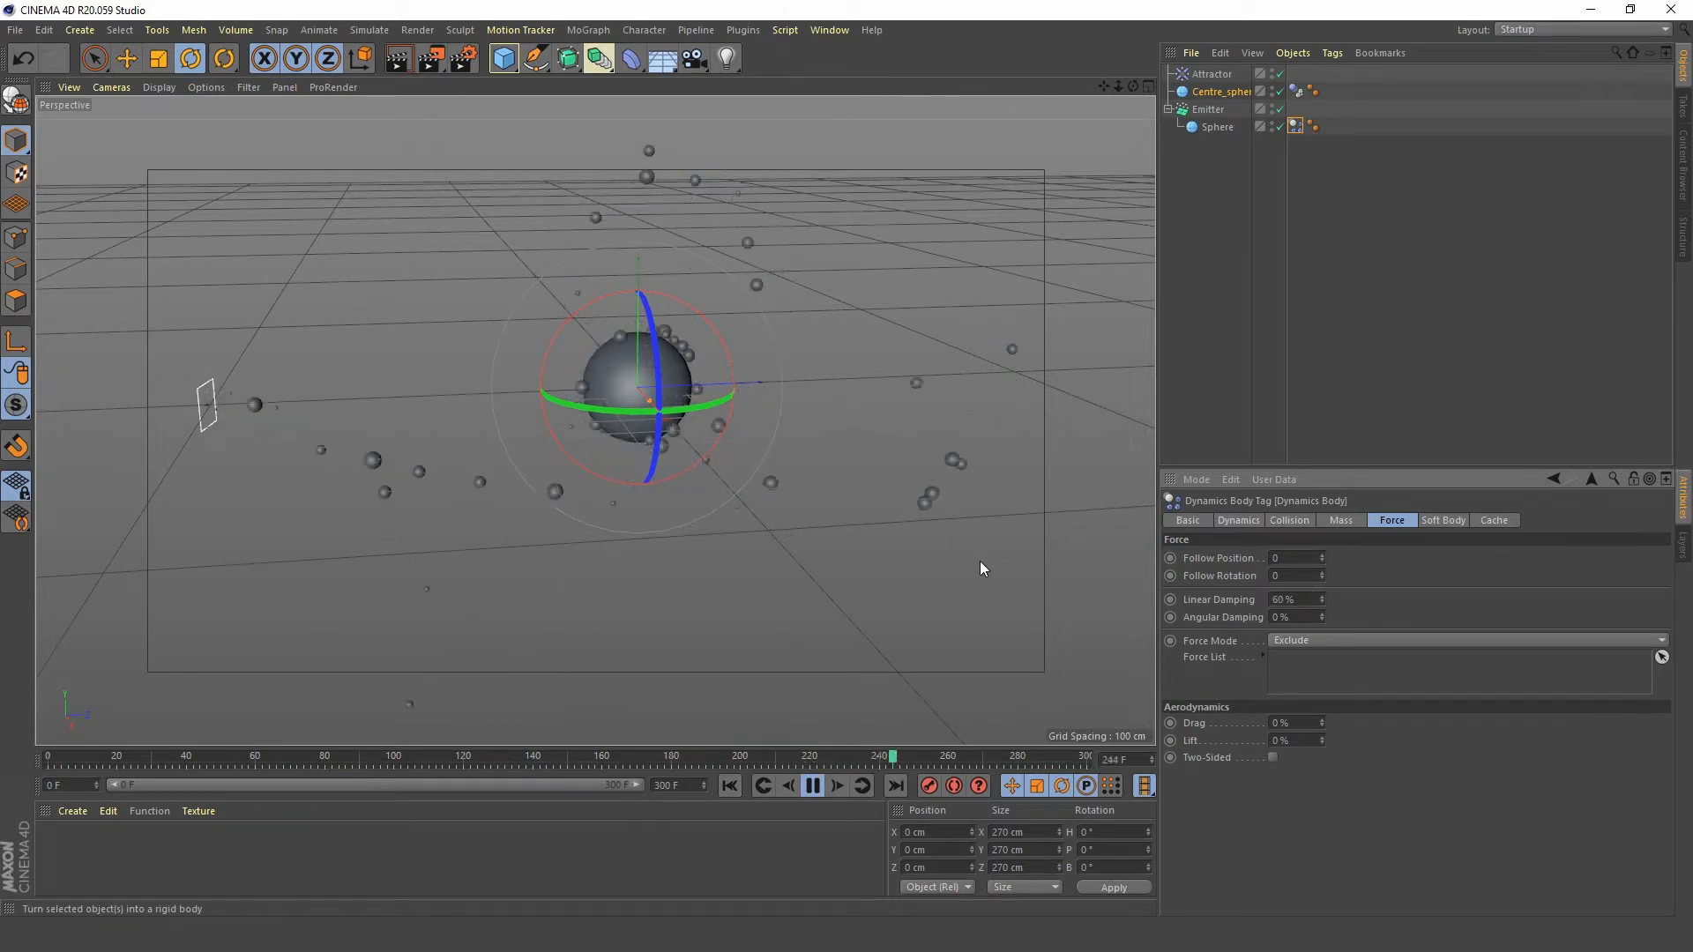
- Replay the damped particle animation from the first frame and examine how the spheres gather around the central sphere
{"action": "left_click", "coordinate": [730, 787]}
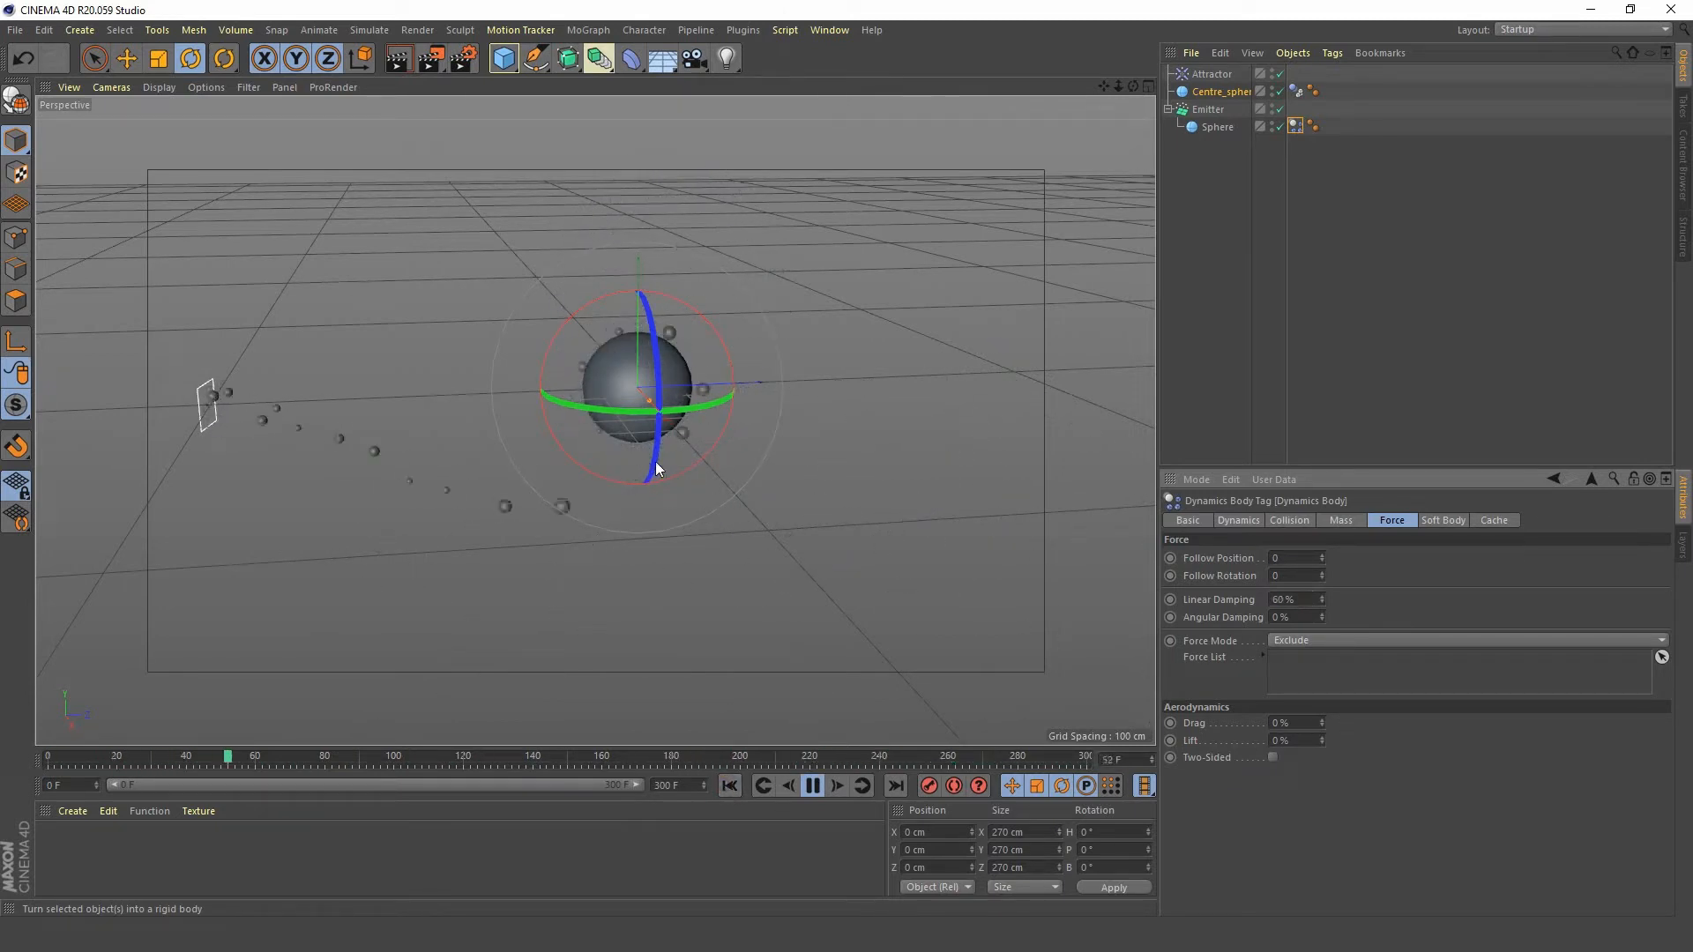
{"action": "left_click_drag", "start_coordinate": [631, 415], "coordinate": [656, 451], "text": "alt"}
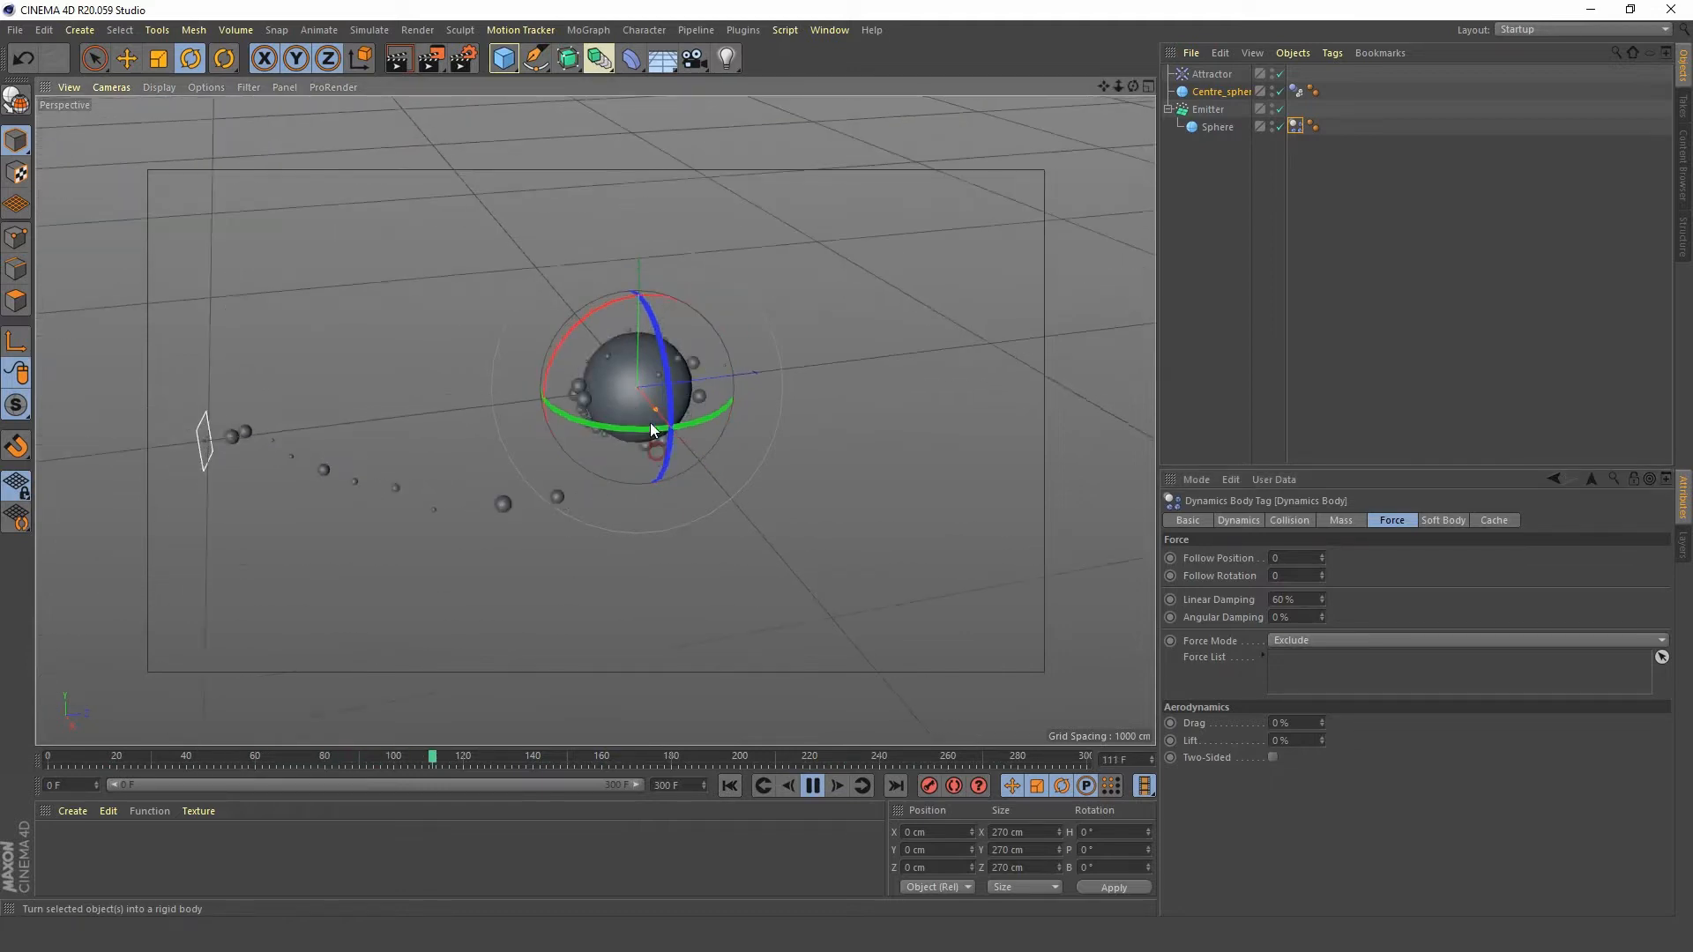
{"action": "scroll", "coordinate": [651, 429], "scroll_direction": "up", "scroll_amount": 4}
{"action": "middle_click_drag", "start_coordinate": [577, 407], "coordinate": [679, 421], "text": "alt"}
{"action": "scroll", "coordinate": [630, 417], "scroll_direction": "down", "scroll_amount": 3}
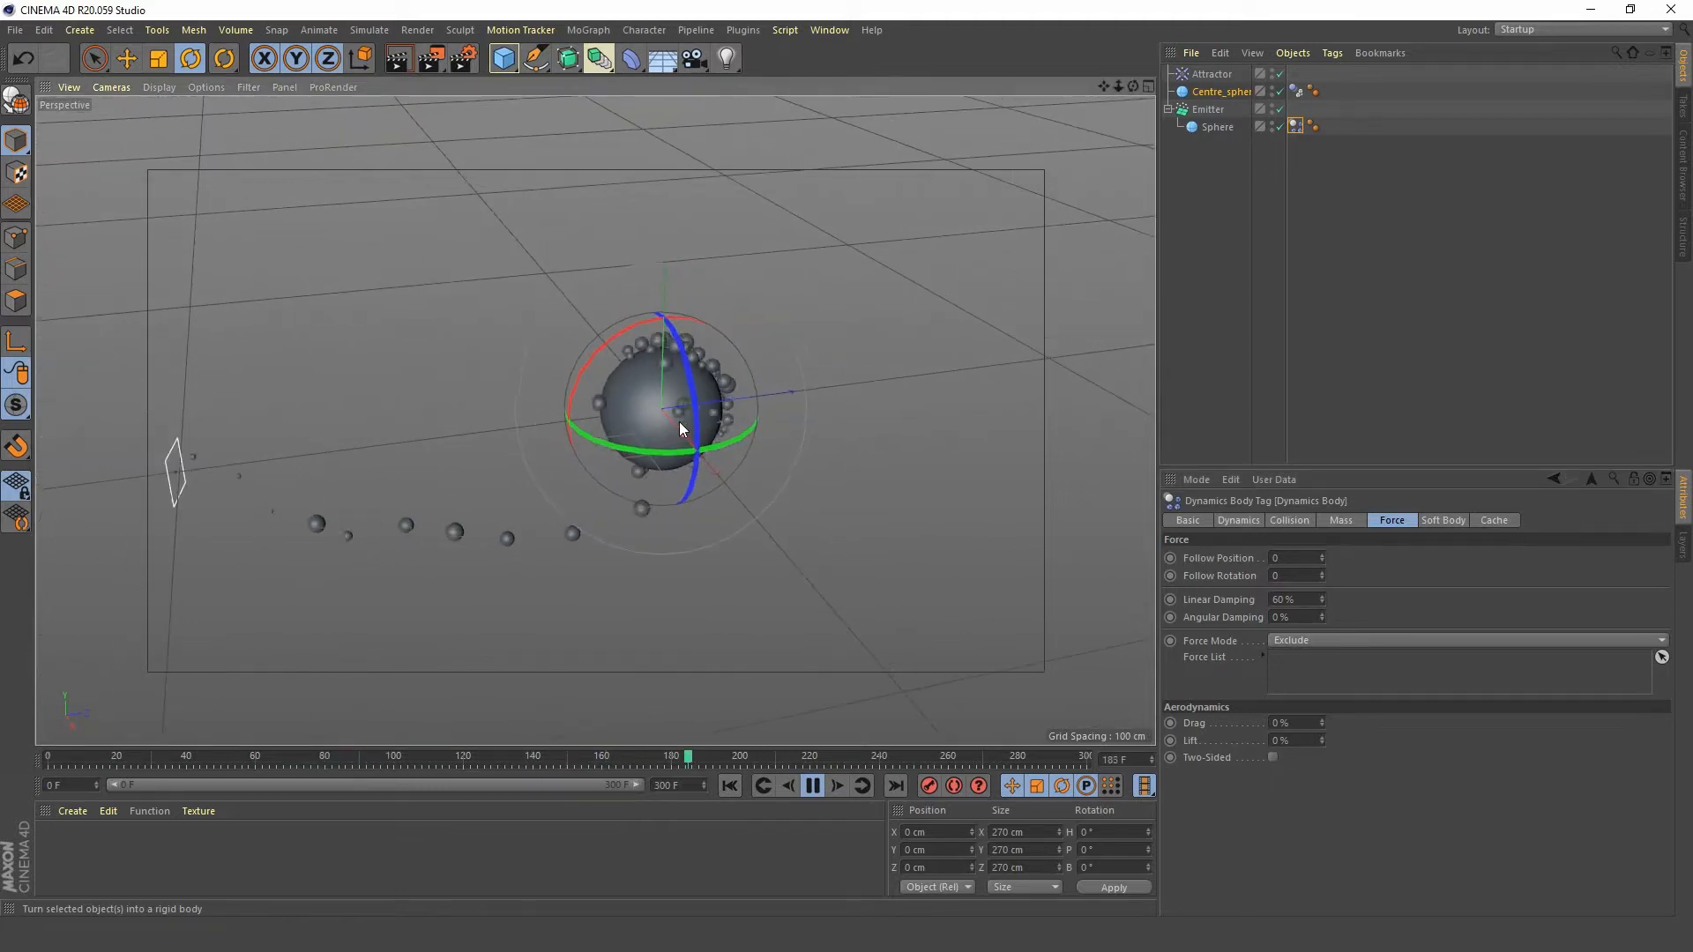
- Set both the Birthrate Editor and Birthrate Renderer of the Emitter to 30
{"action": "left_click", "coordinate": [1208, 110]}
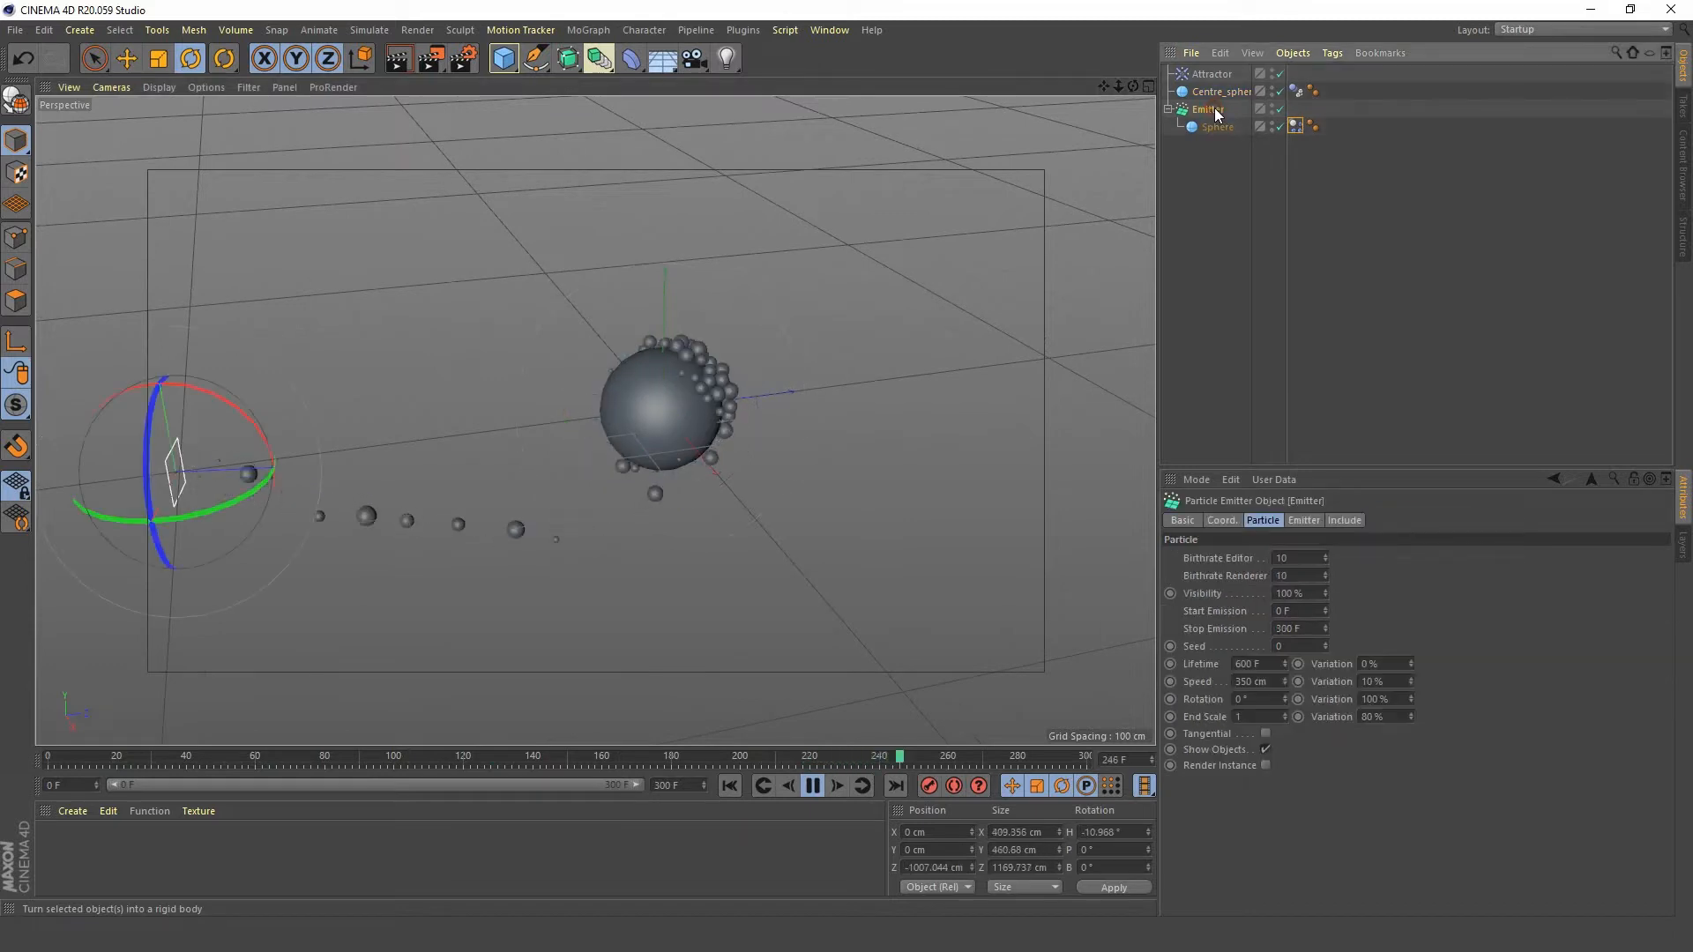
{"action": "double_click", "coordinate": [1302, 557]}
{"action": "type", "text": "30"}
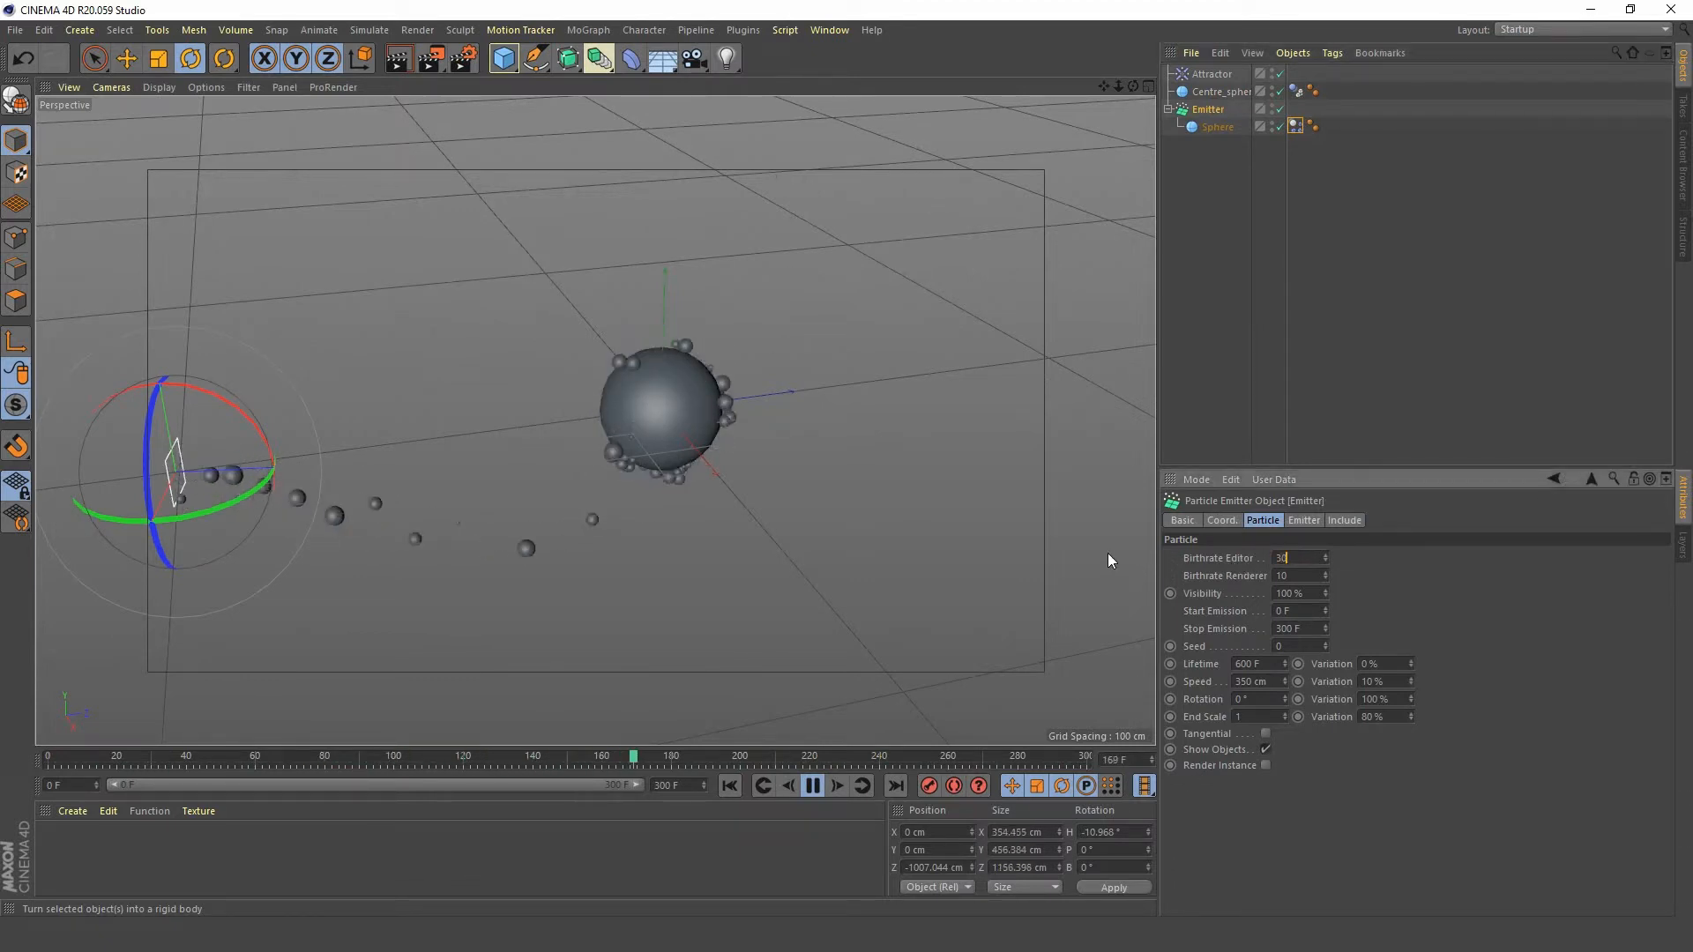
{"action": "key", "text": "Return"}
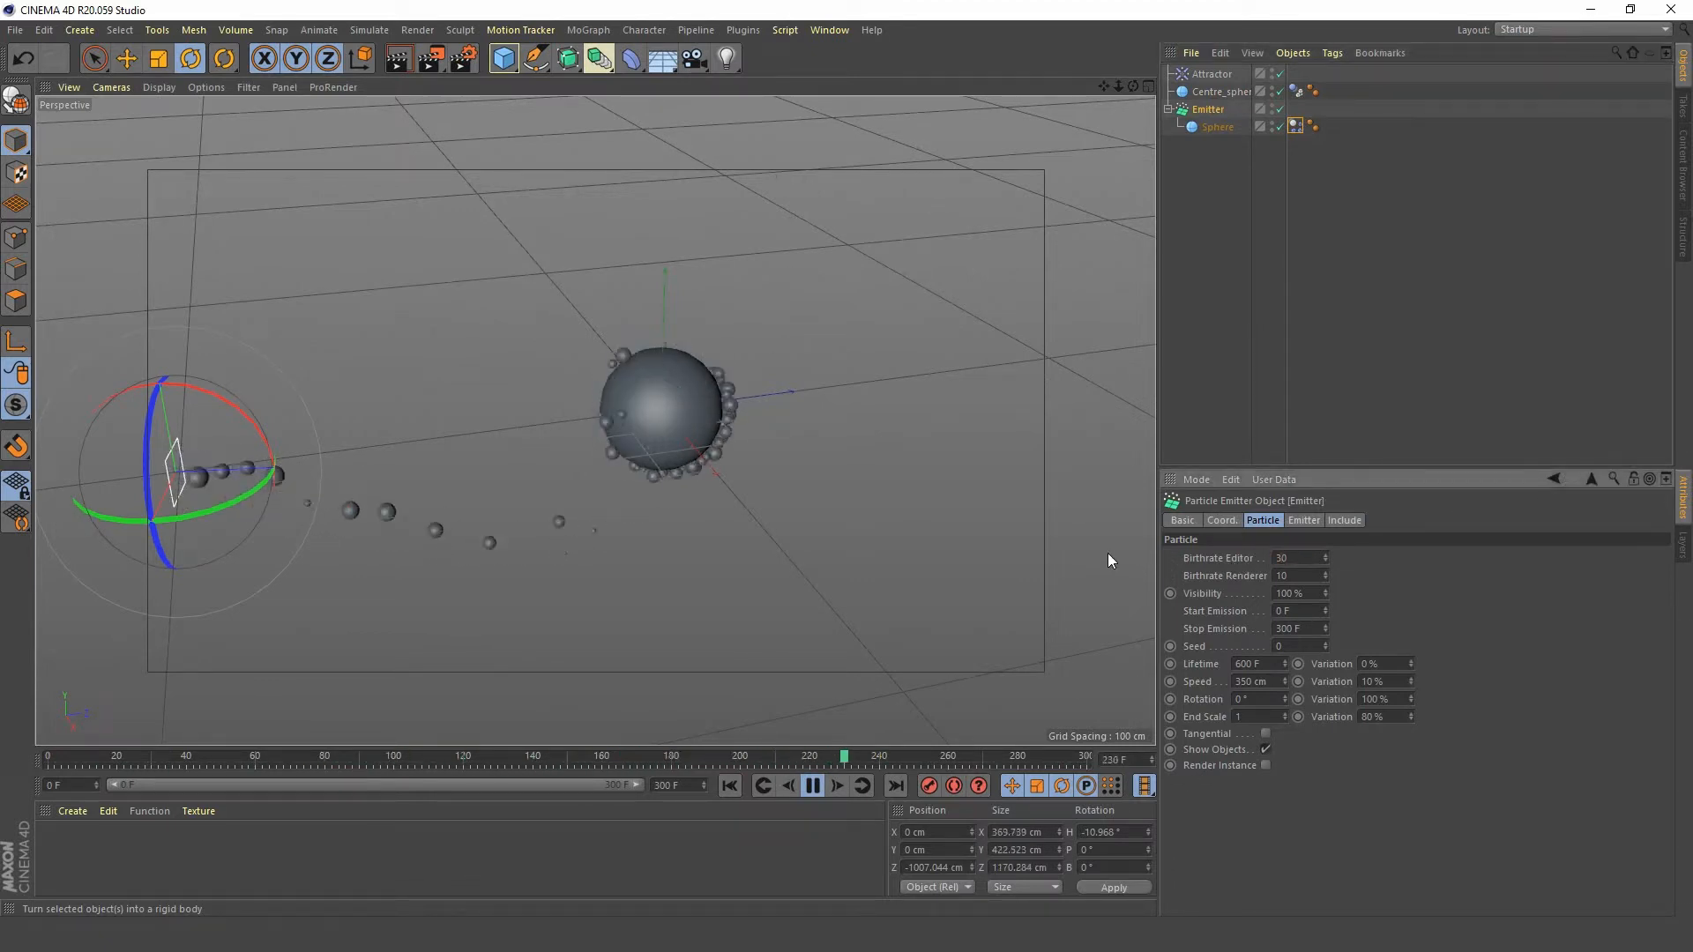
{"action": "key", "text": "Tab"}
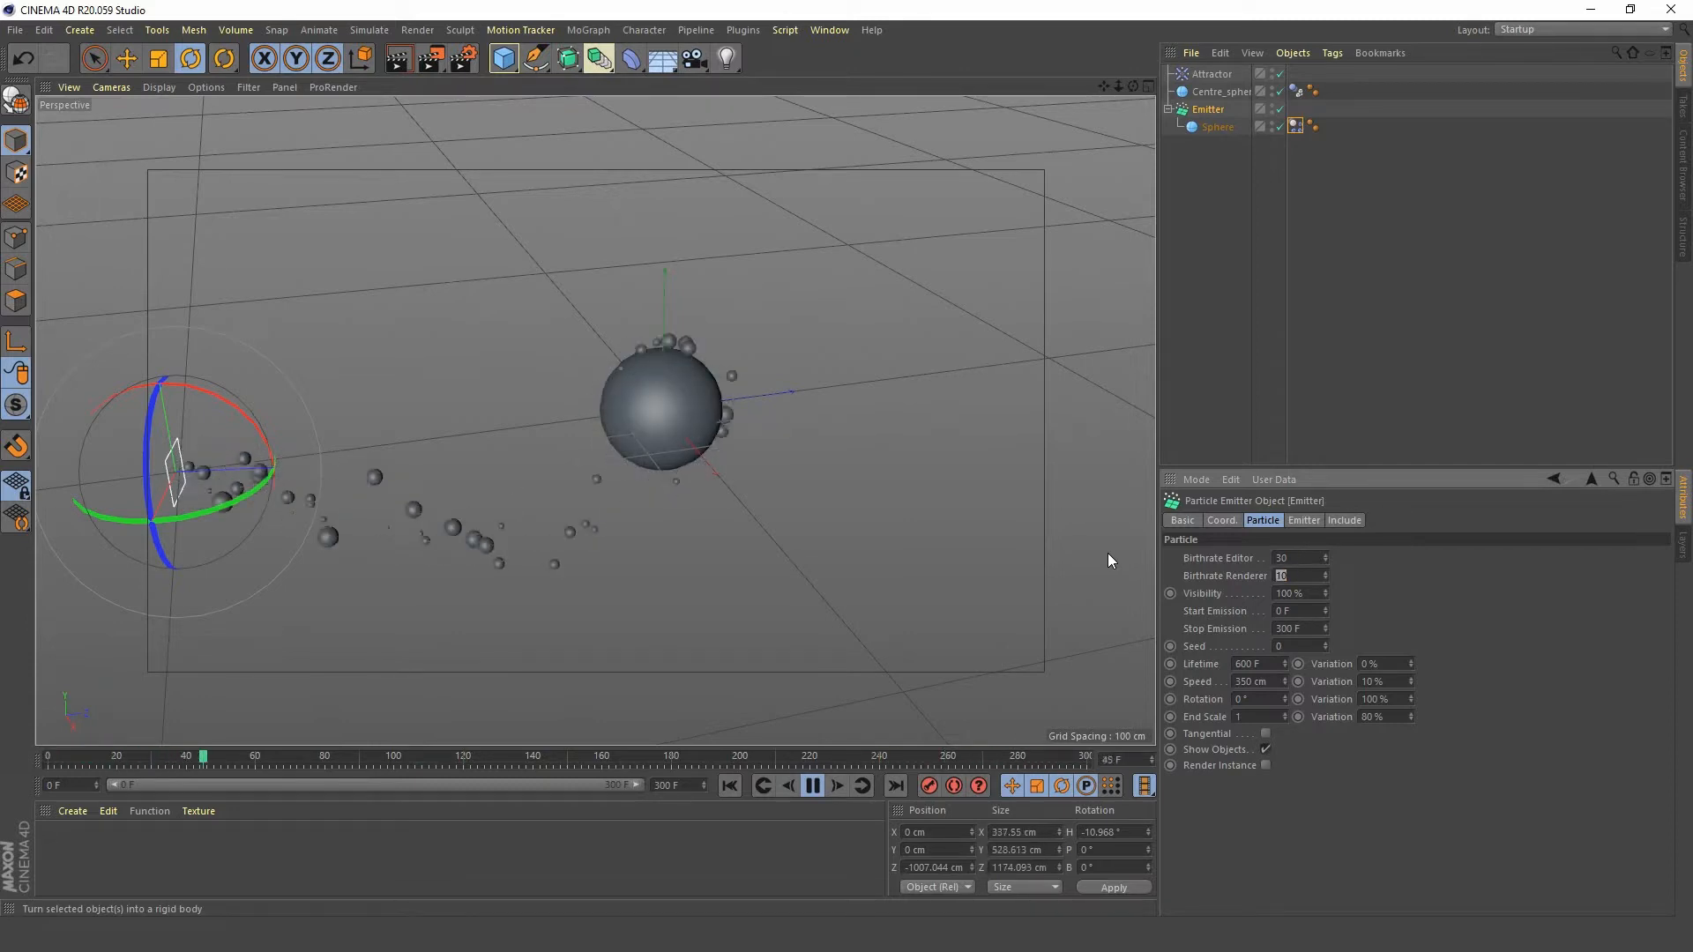
{"action": "type", "text": "30"}
{"action": "key", "text": "Return"}
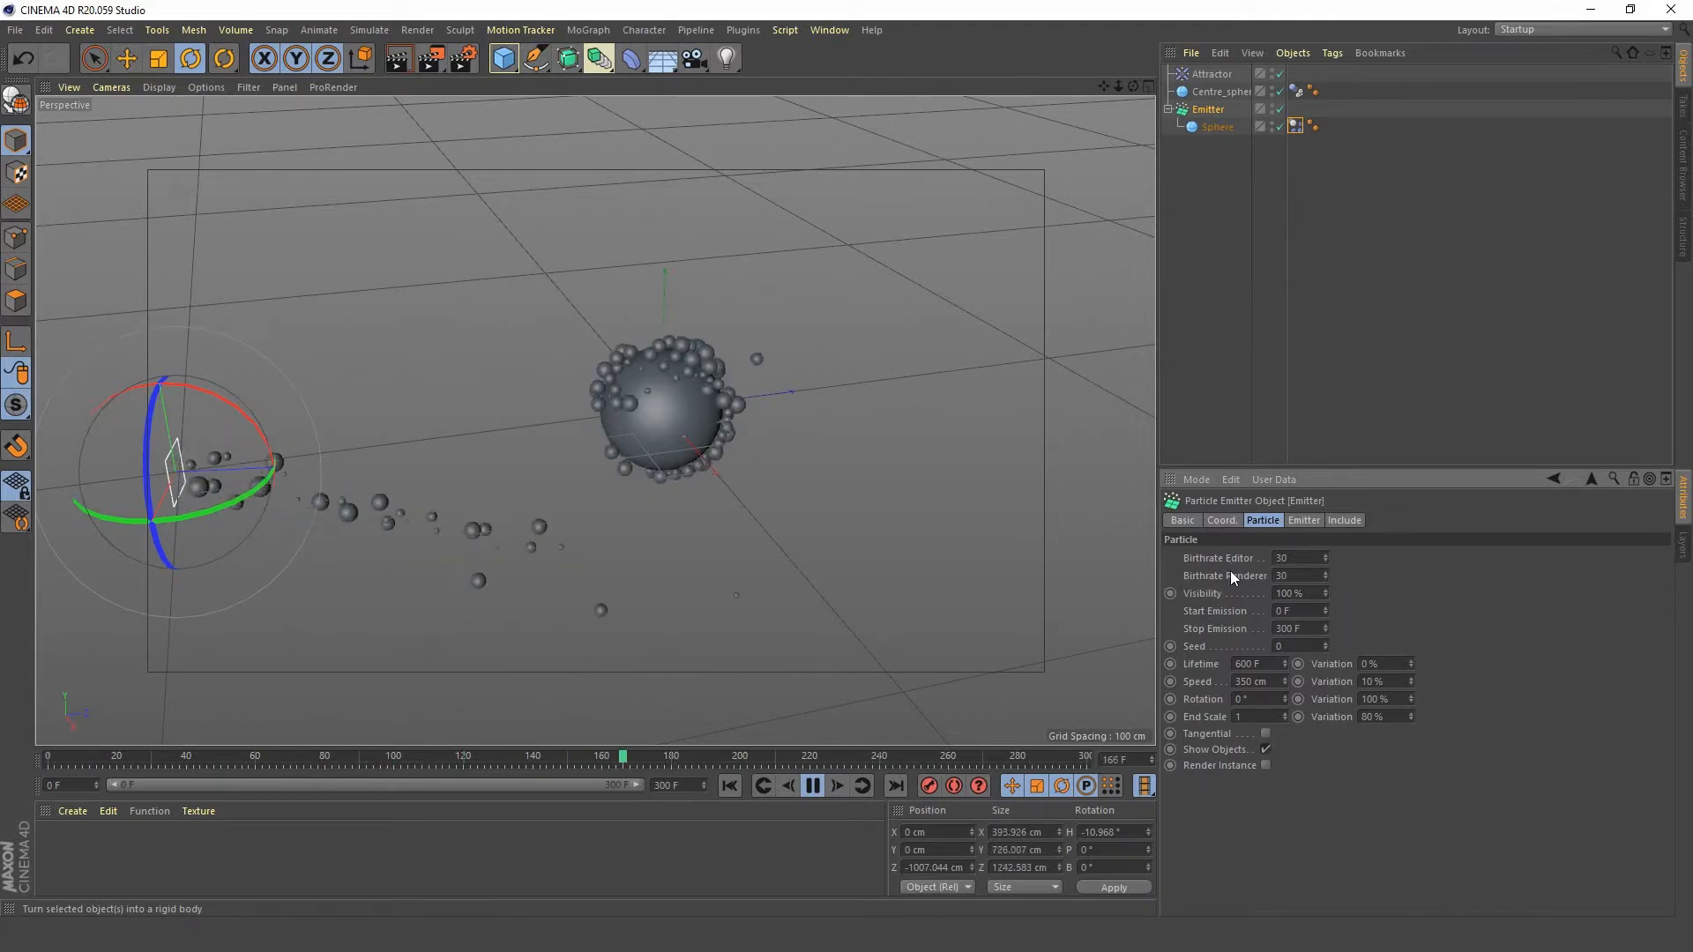
- Look up the Birthrate Renderer parameter in the built-in help and close the help window
{"action": "right_click", "coordinate": [1231, 577]}
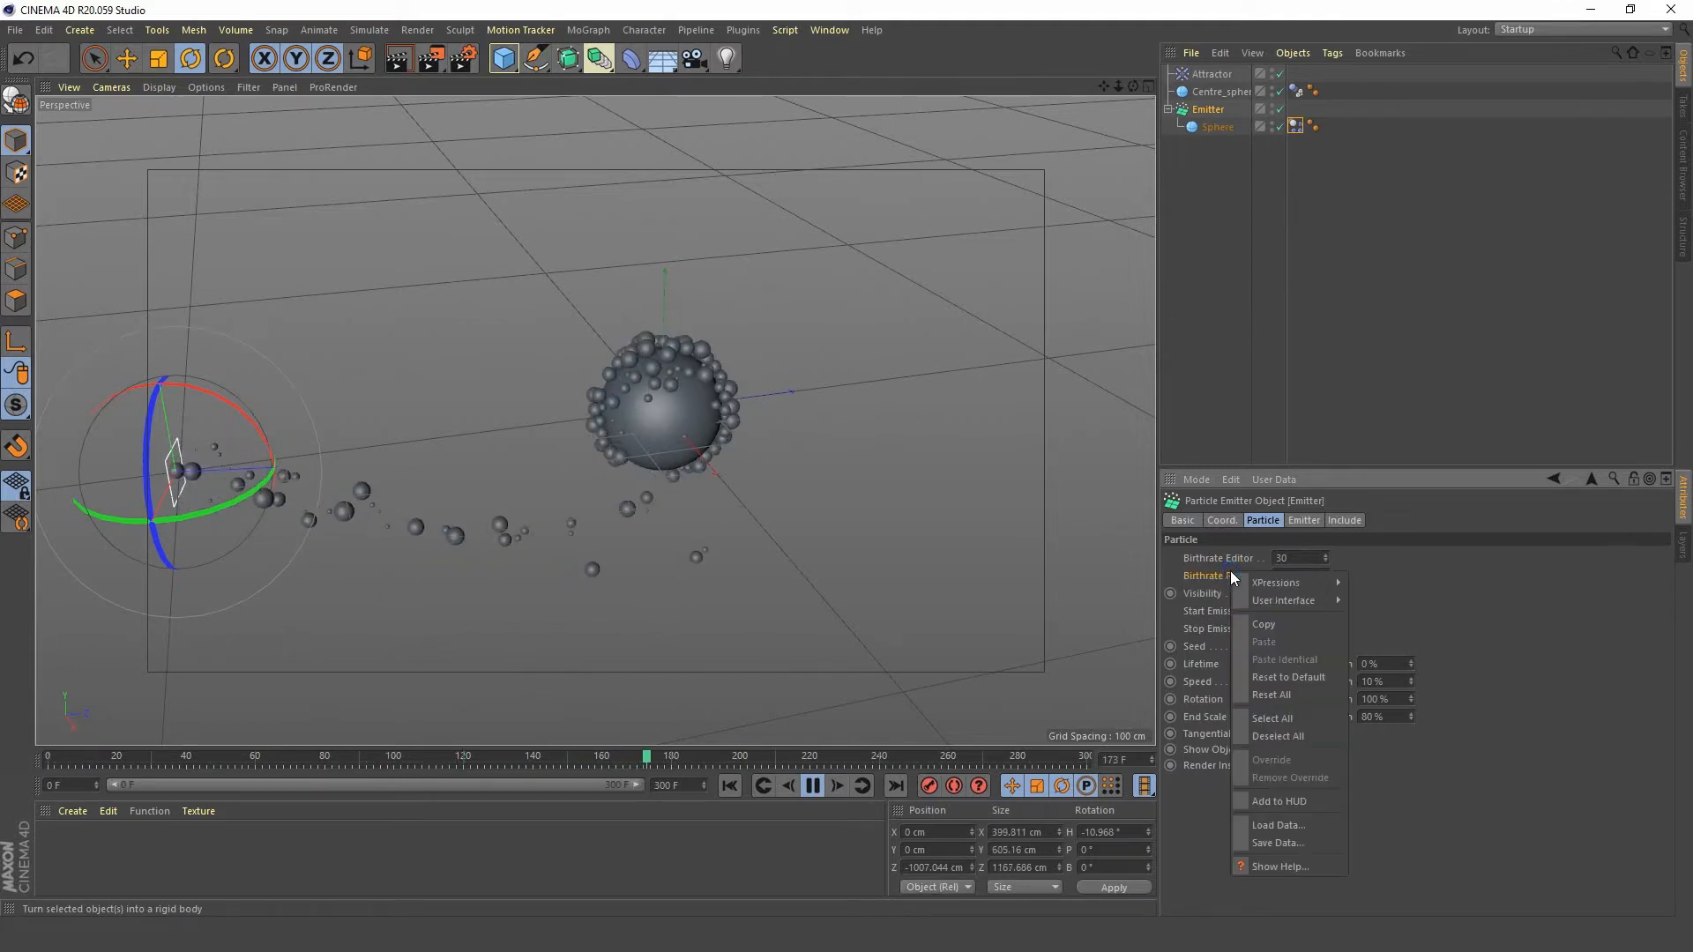
{"action": "left_click", "coordinate": [1299, 865]}
{"action": "left_click_drag", "start_coordinate": [1008, 351], "coordinate": [752, 132]}
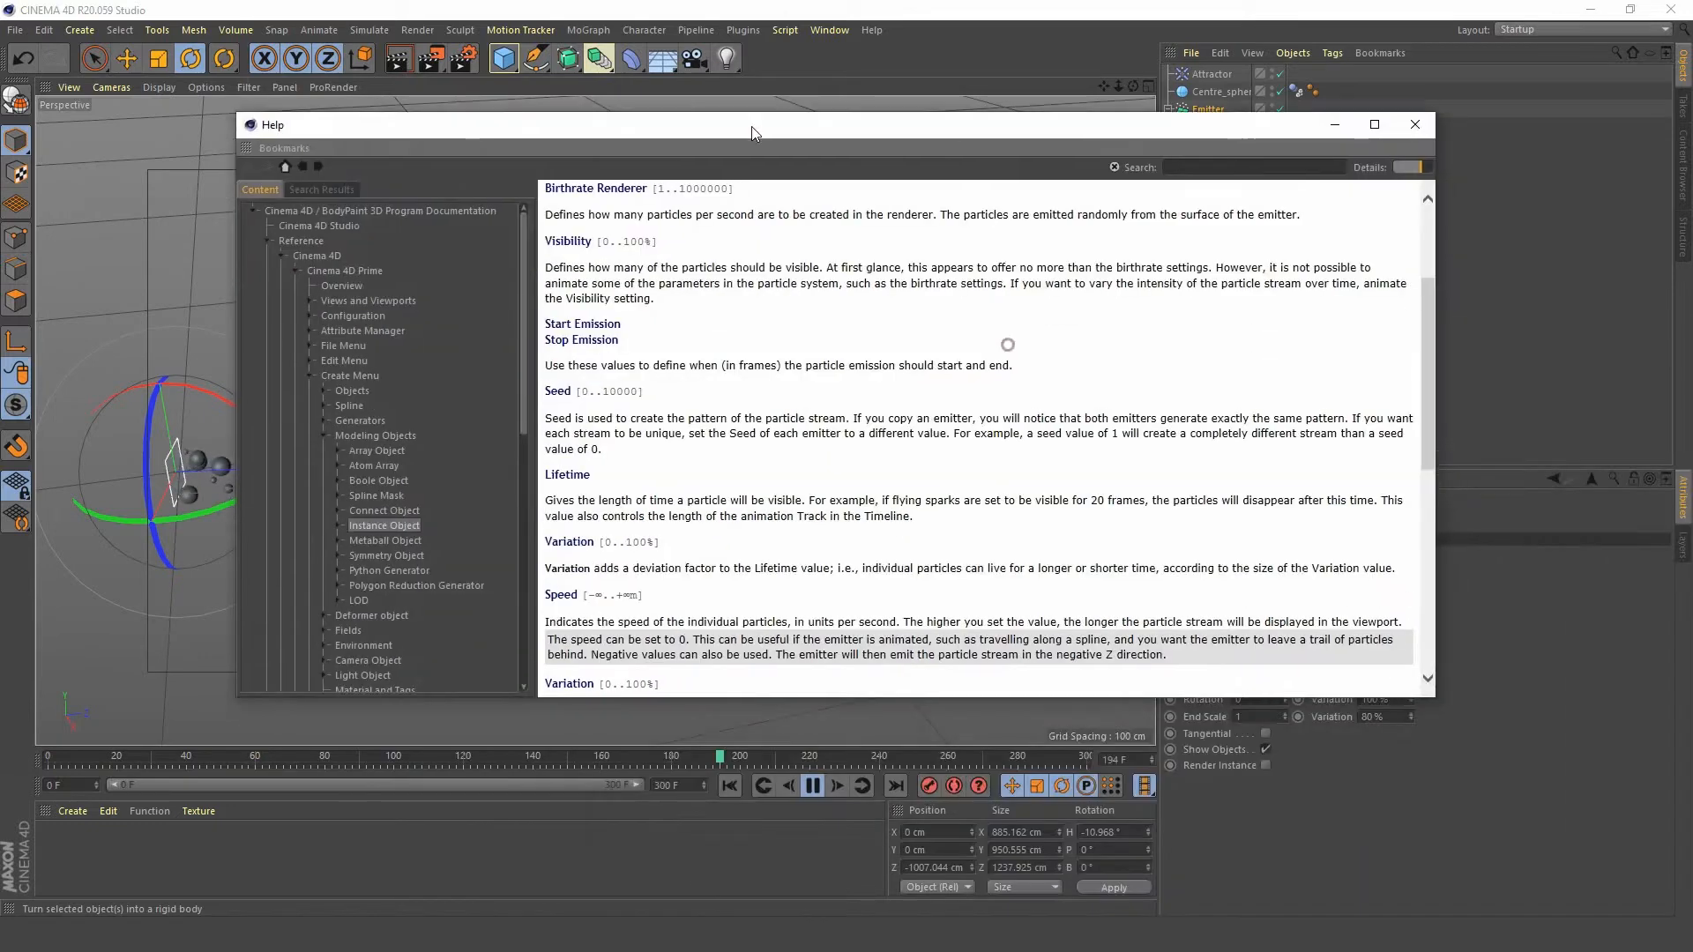
{"action": "left_click", "coordinate": [1414, 126]}
- Deselect everything, examine the denser particle stream on the central sphere from close up, and stop the playback
{"action": "left_click", "coordinate": [1192, 341]}
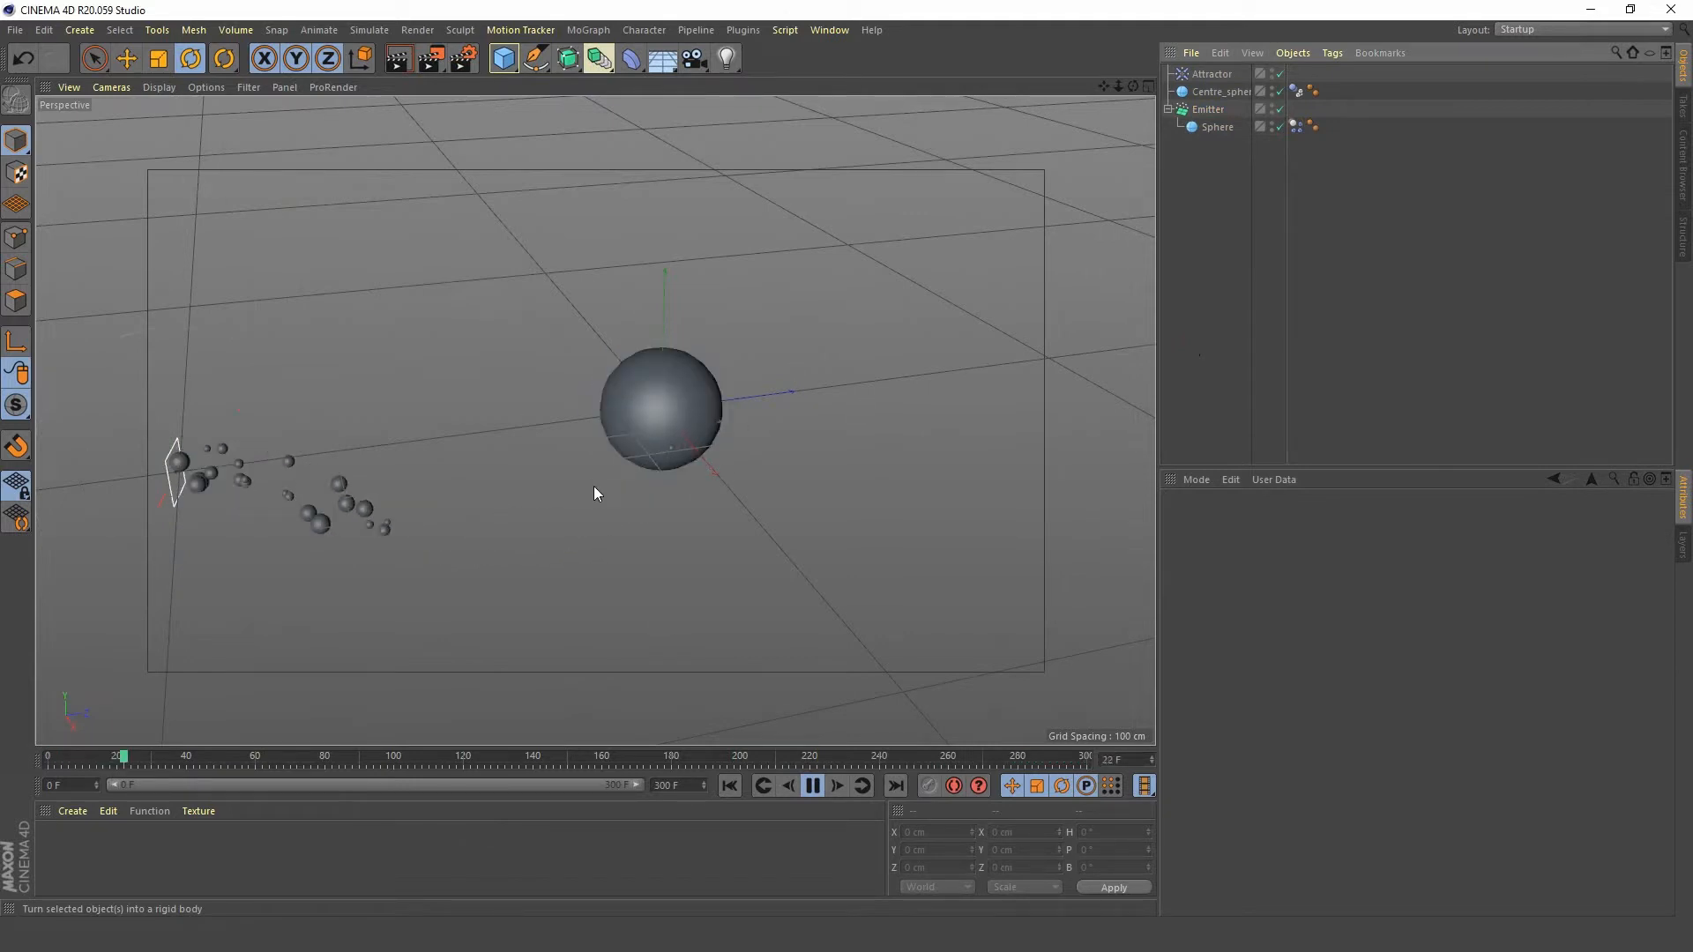
{"action": "right_click_drag", "start_coordinate": [647, 414], "coordinate": [700, 378], "text": "alt"}
{"action": "right_click_drag", "start_coordinate": [593, 420], "coordinate": [707, 377], "text": "alt"}
{"action": "middle_click_drag", "start_coordinate": [694, 401], "coordinate": [658, 417], "text": "alt"}
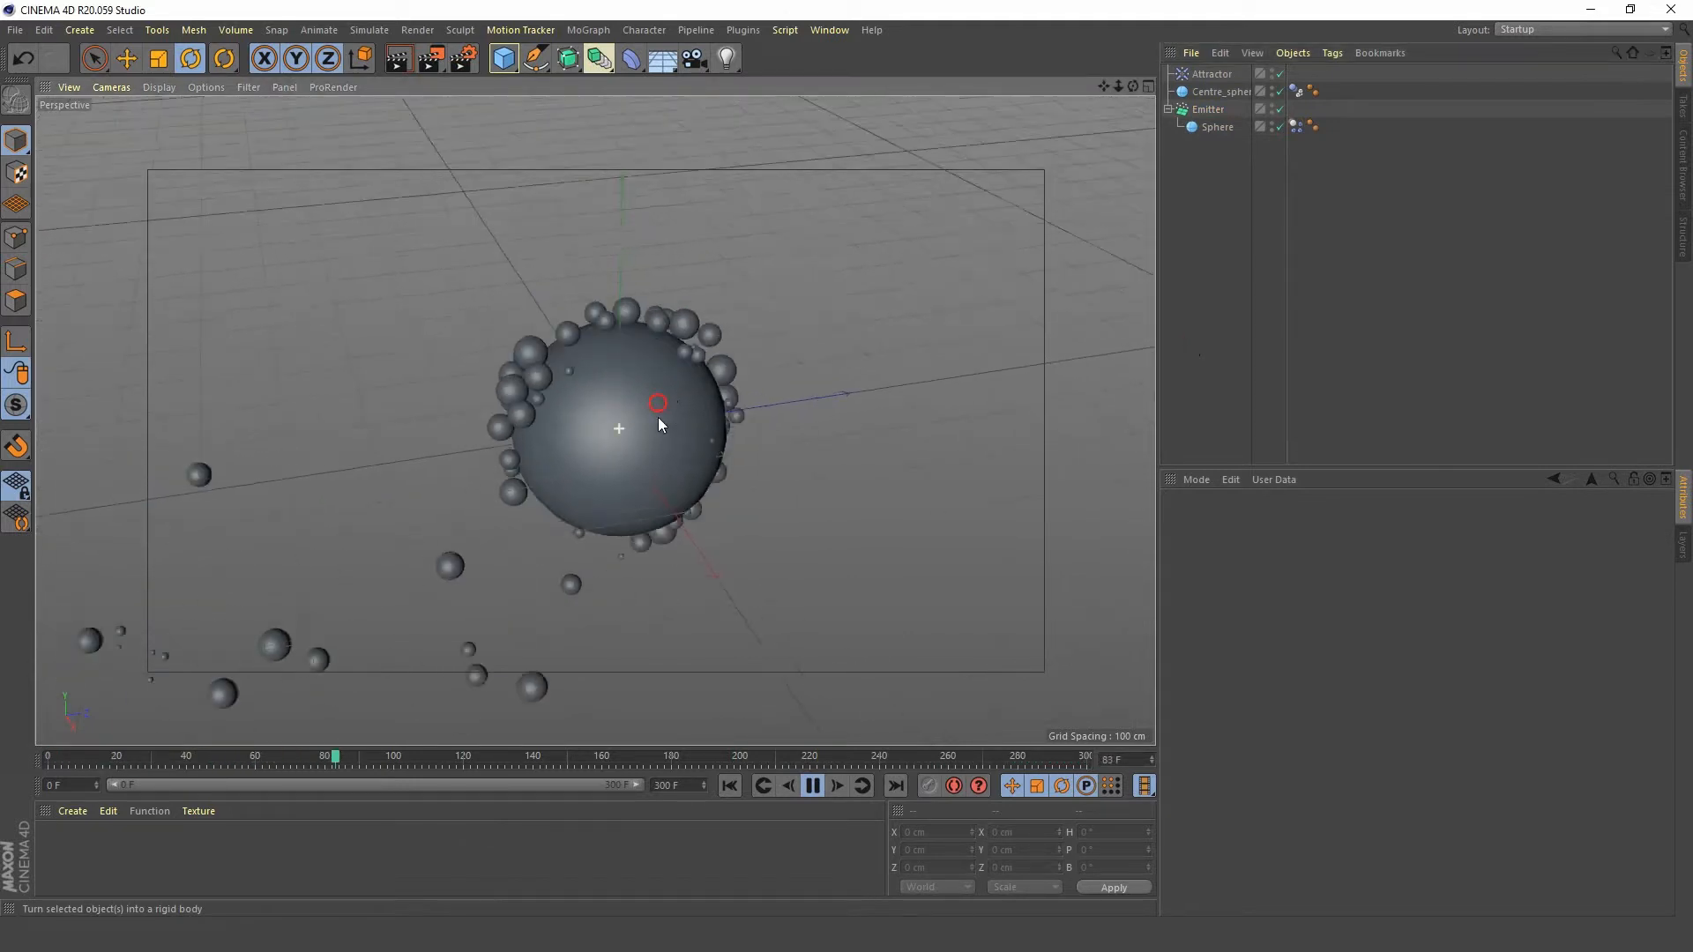
{"action": "left_click_drag", "start_coordinate": [658, 418], "coordinate": [662, 458], "text": "alt"}
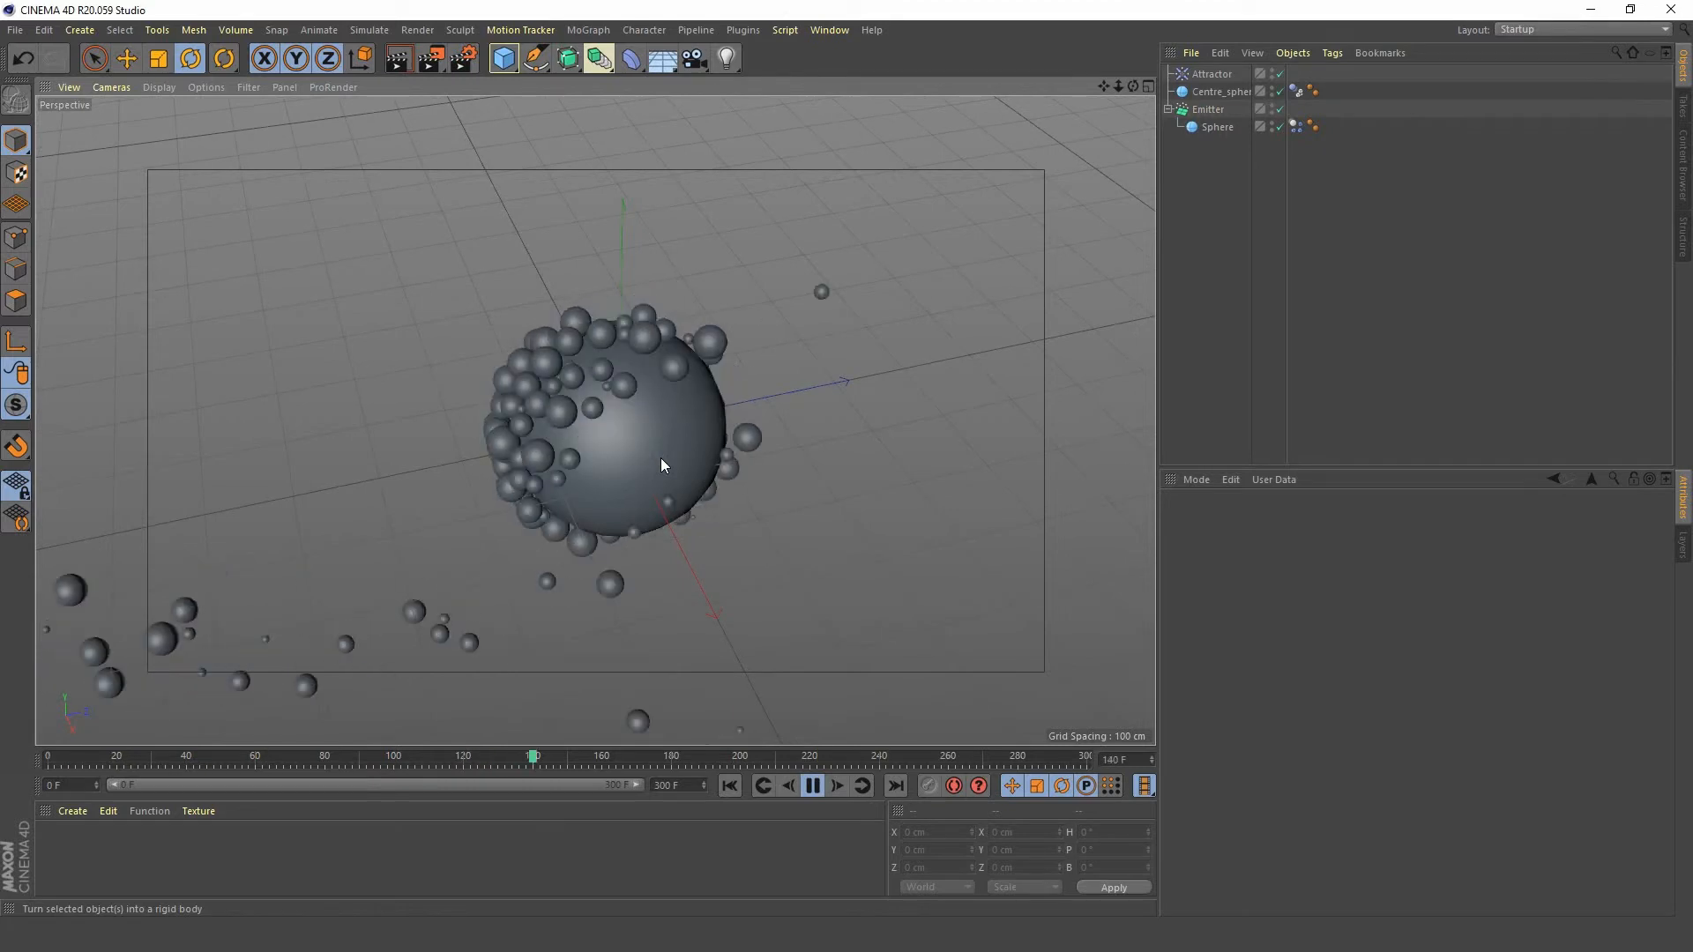
{"action": "scroll", "coordinate": [524, 527], "scroll_direction": "down", "scroll_amount": 5}
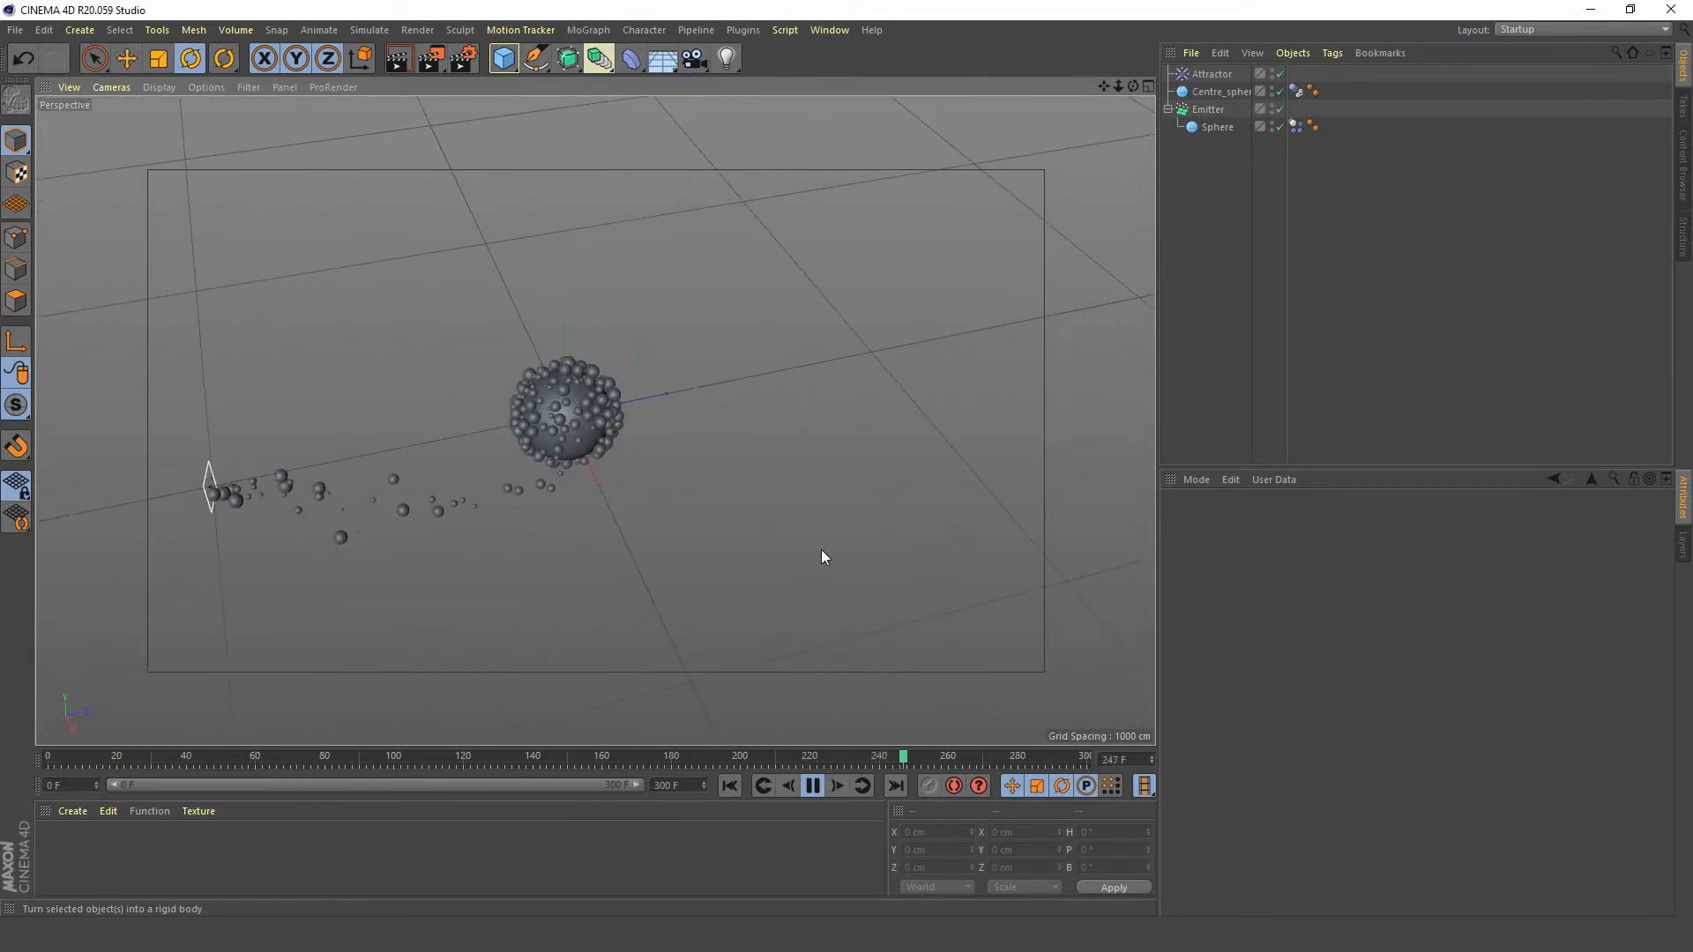
{"action": "left_click", "coordinate": [818, 787]}
- Duplicate the Emitter with its sphere to the opposite side of the central sphere, at about X 41 cm and Z 997 cm
{"action": "left_click", "coordinate": [1210, 110]}
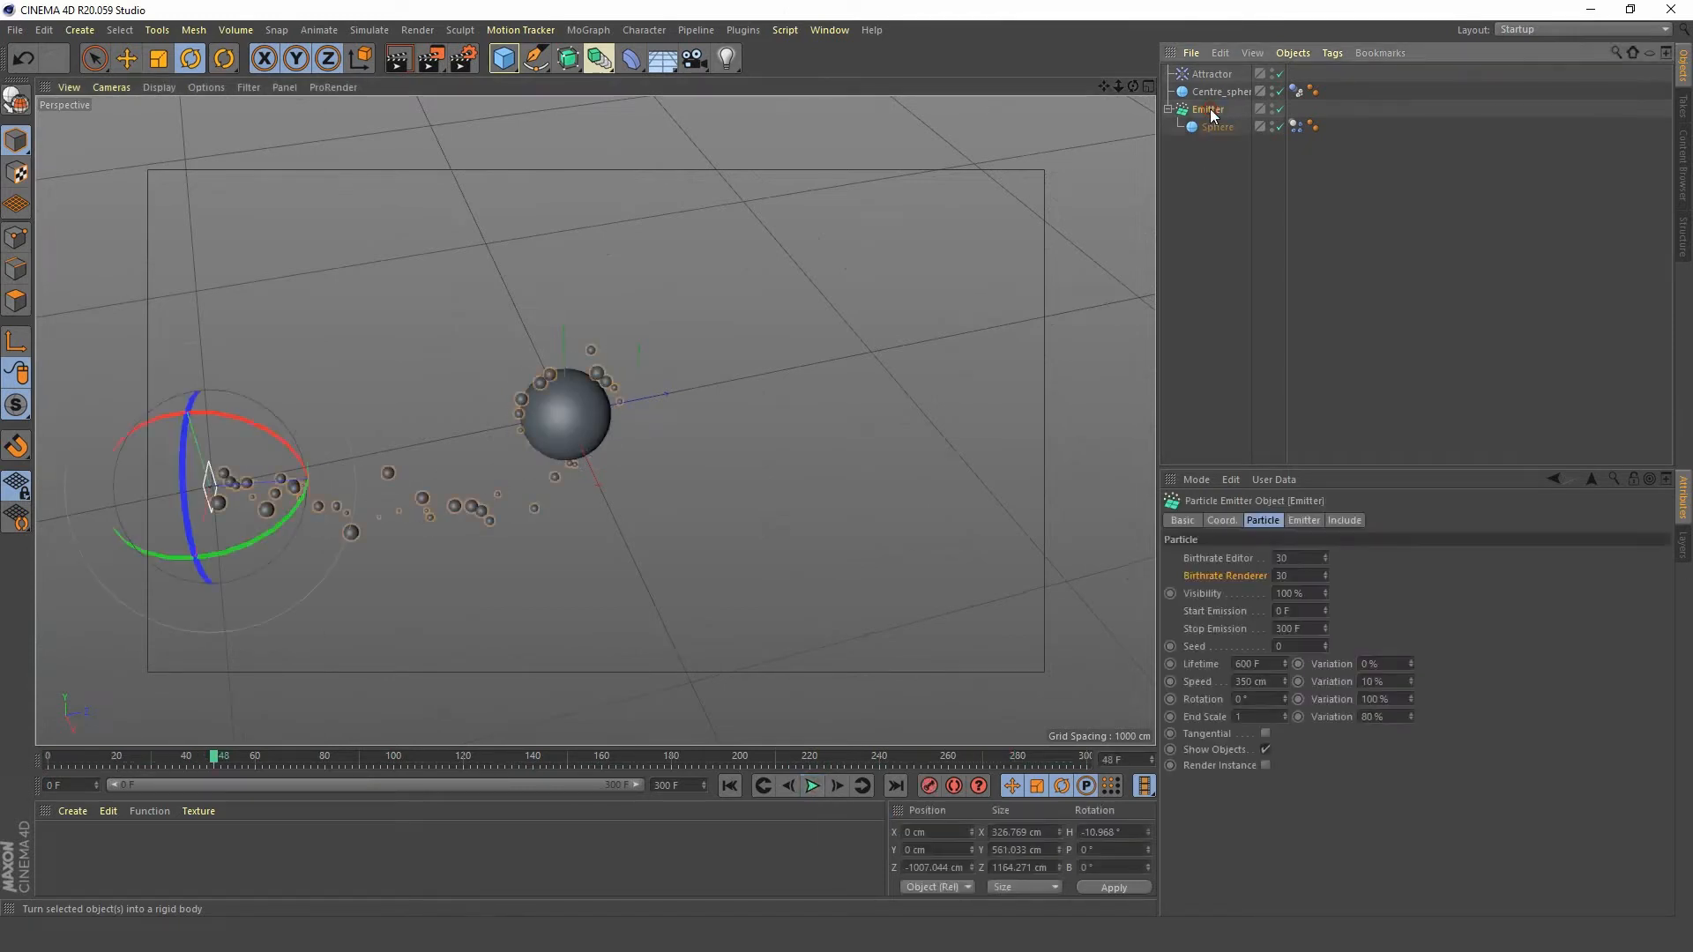
{"action": "left_click", "coordinate": [125, 61]}
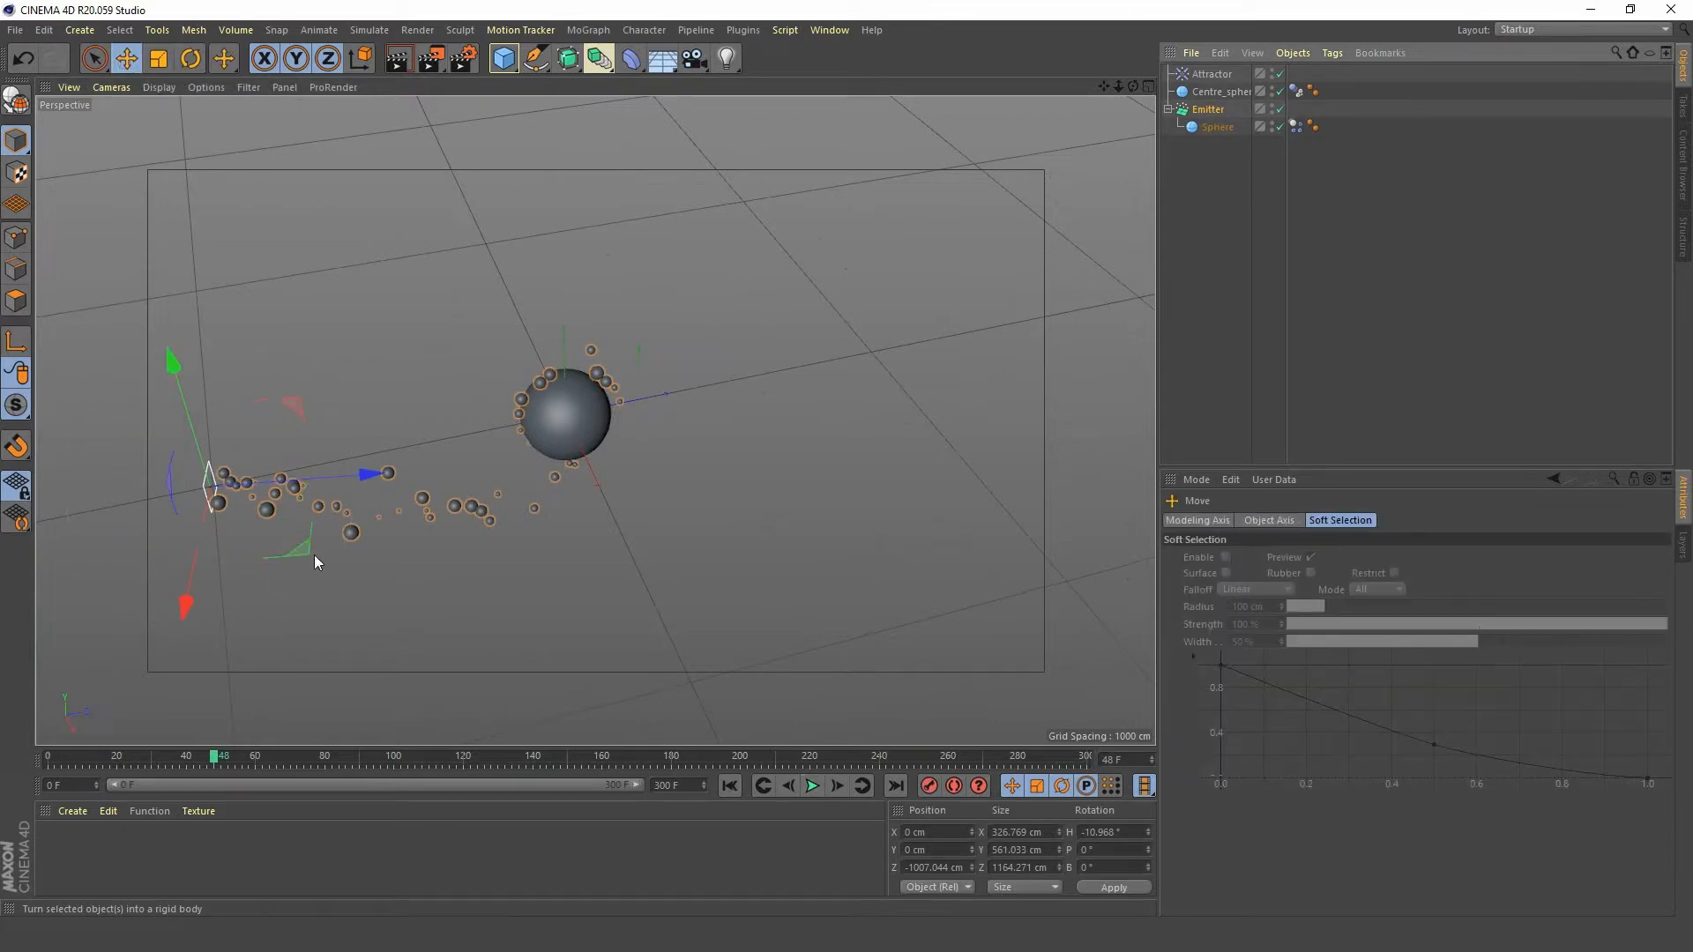
{"action": "middle_click_drag", "start_coordinate": [298, 552], "coordinate": [411, 557]}
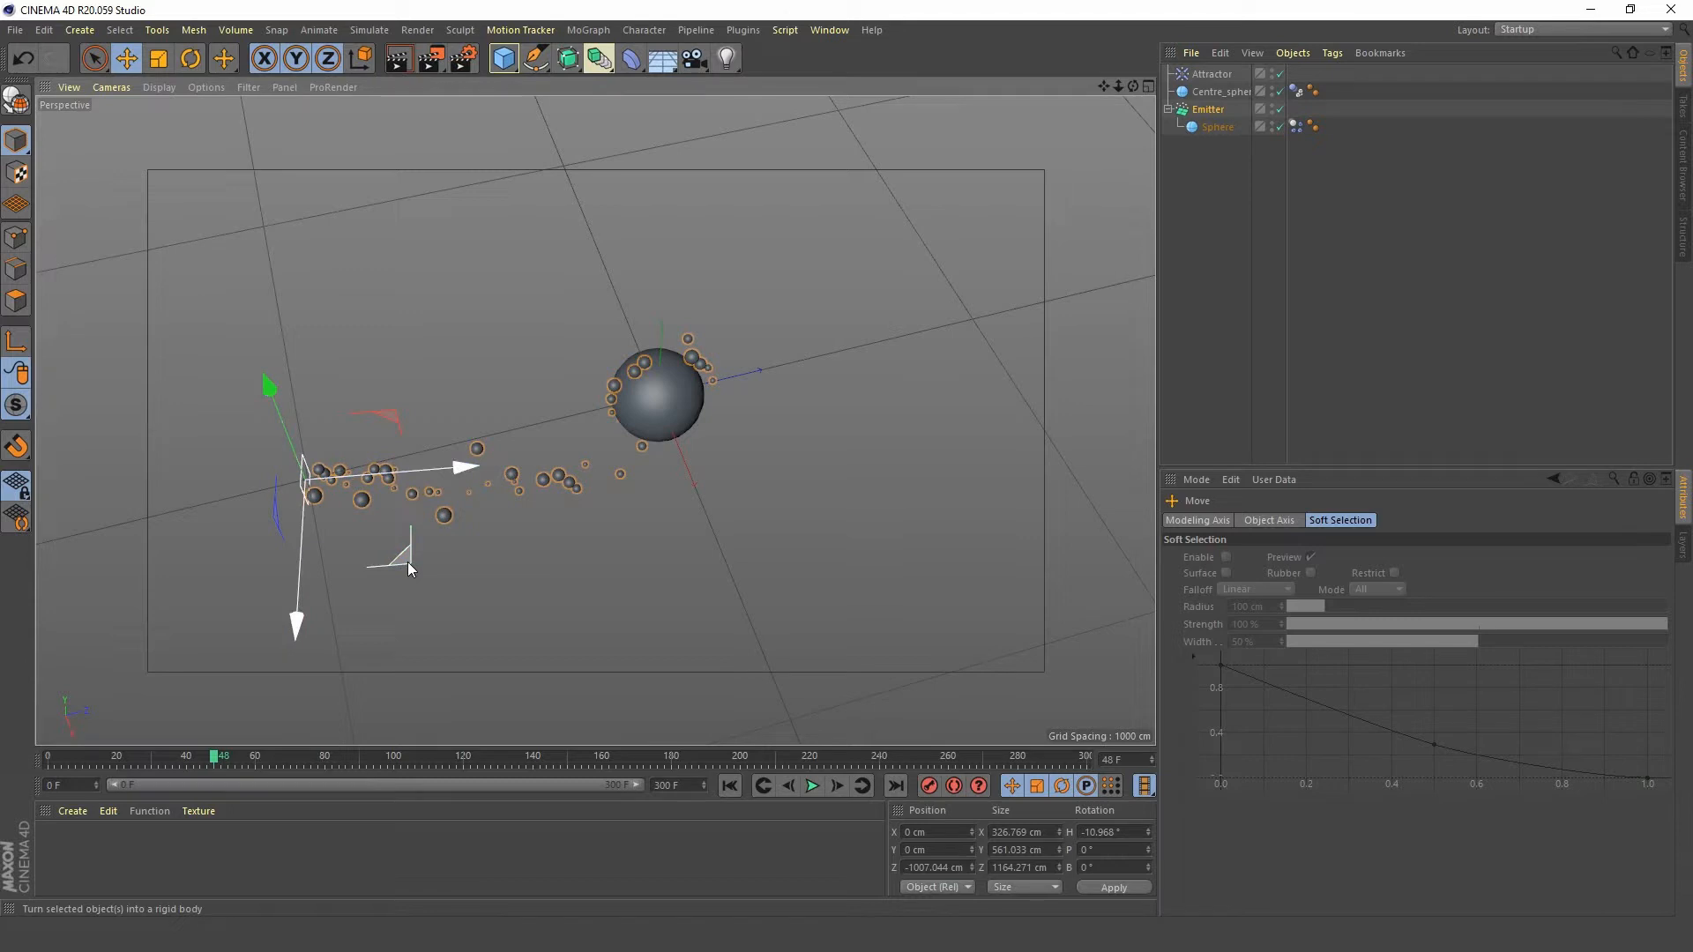
{"action": "left_click_drag", "start_coordinate": [408, 561], "coordinate": [1116, 405]}
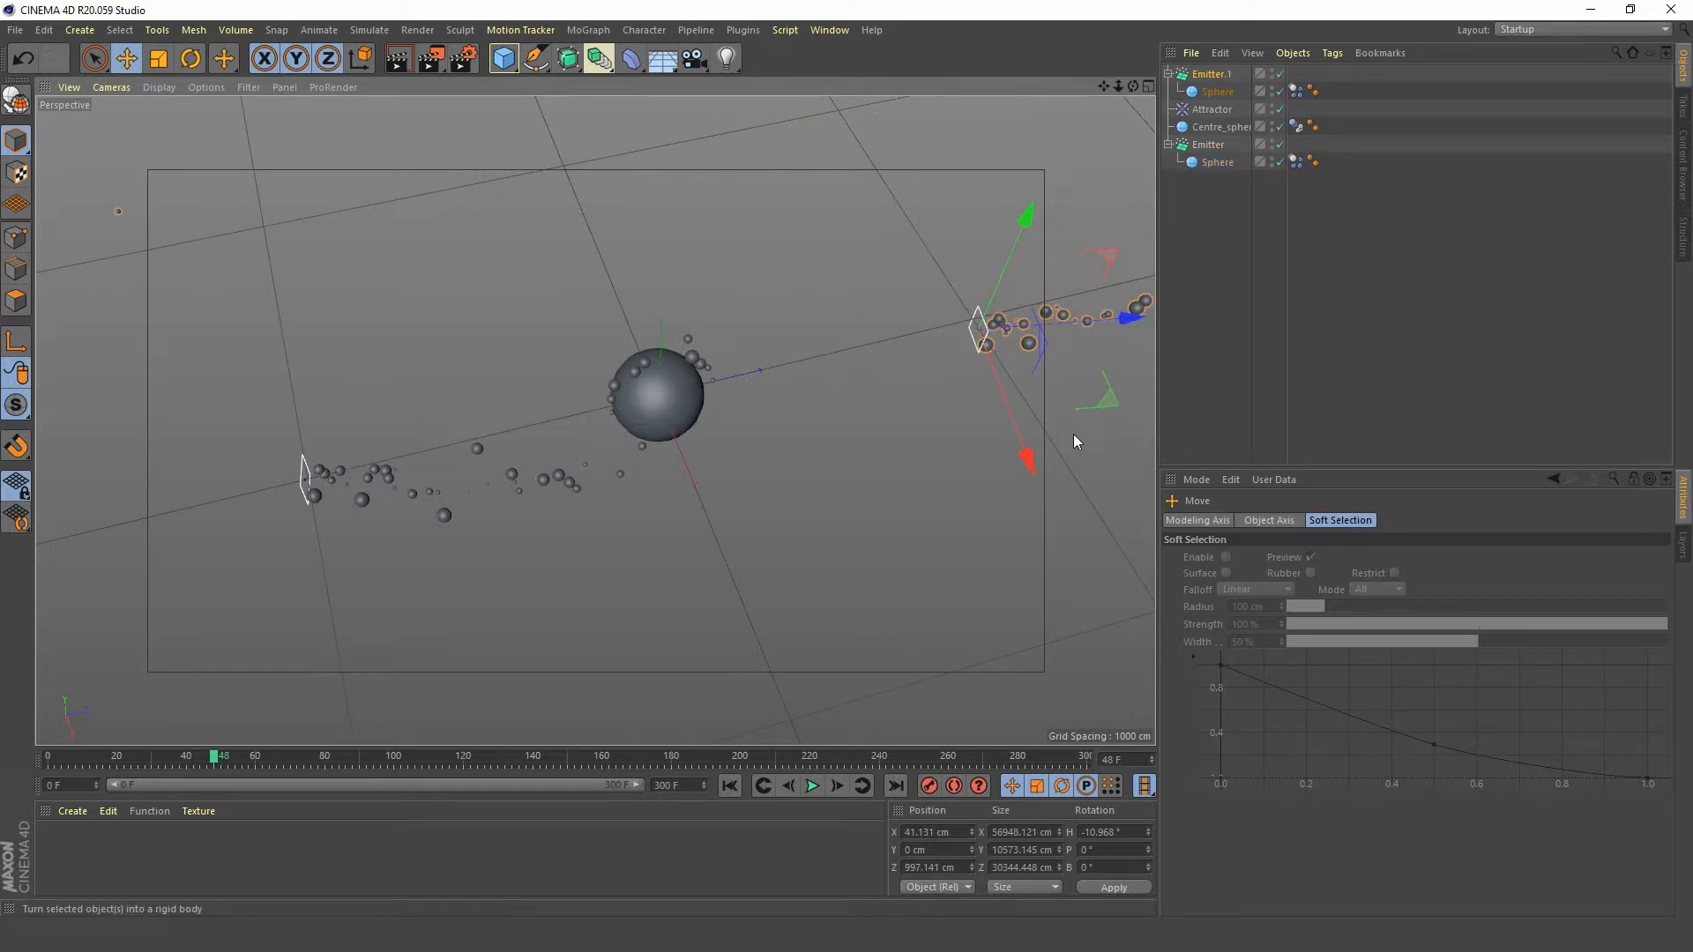
- Reposition the duplicated Emitter to about X 561 cm, Z 984 cm and rotate its heading to about -230° toward the central sphere
{"action": "key", "text": "r"}
{"action": "left_click_drag", "start_coordinate": [1007, 402], "coordinate": [940, 174]}
{"action": "key", "text": "e"}
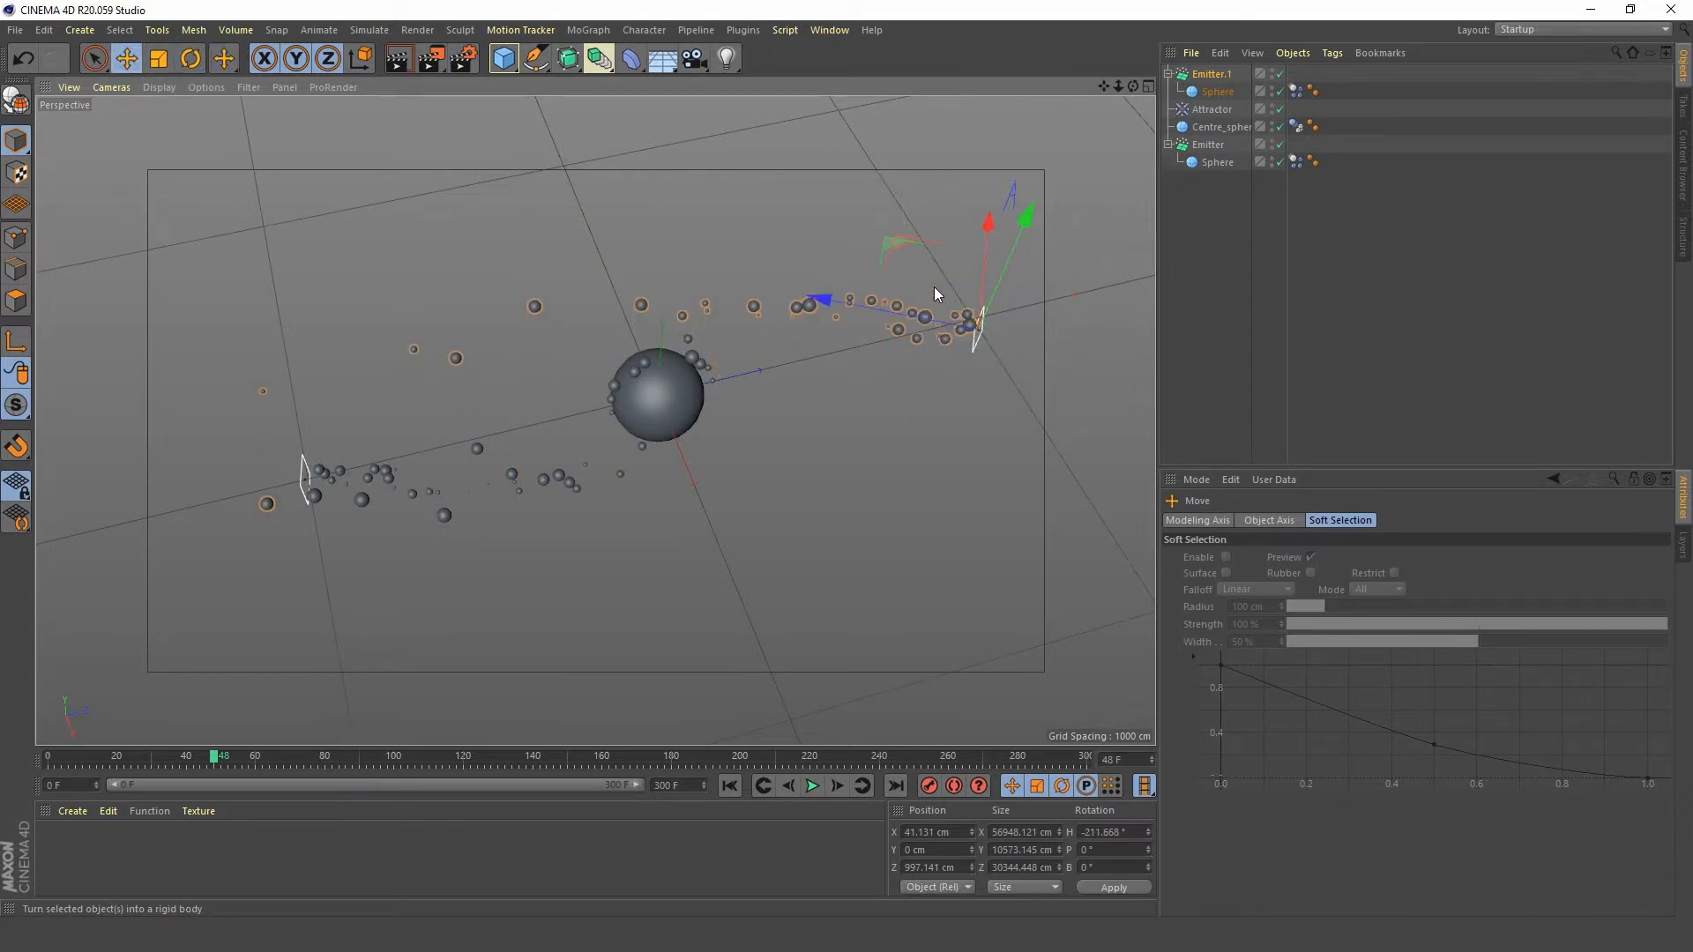
{"action": "left_click_drag", "start_coordinate": [887, 243], "coordinate": [970, 377]}
{"action": "key", "text": "r"}
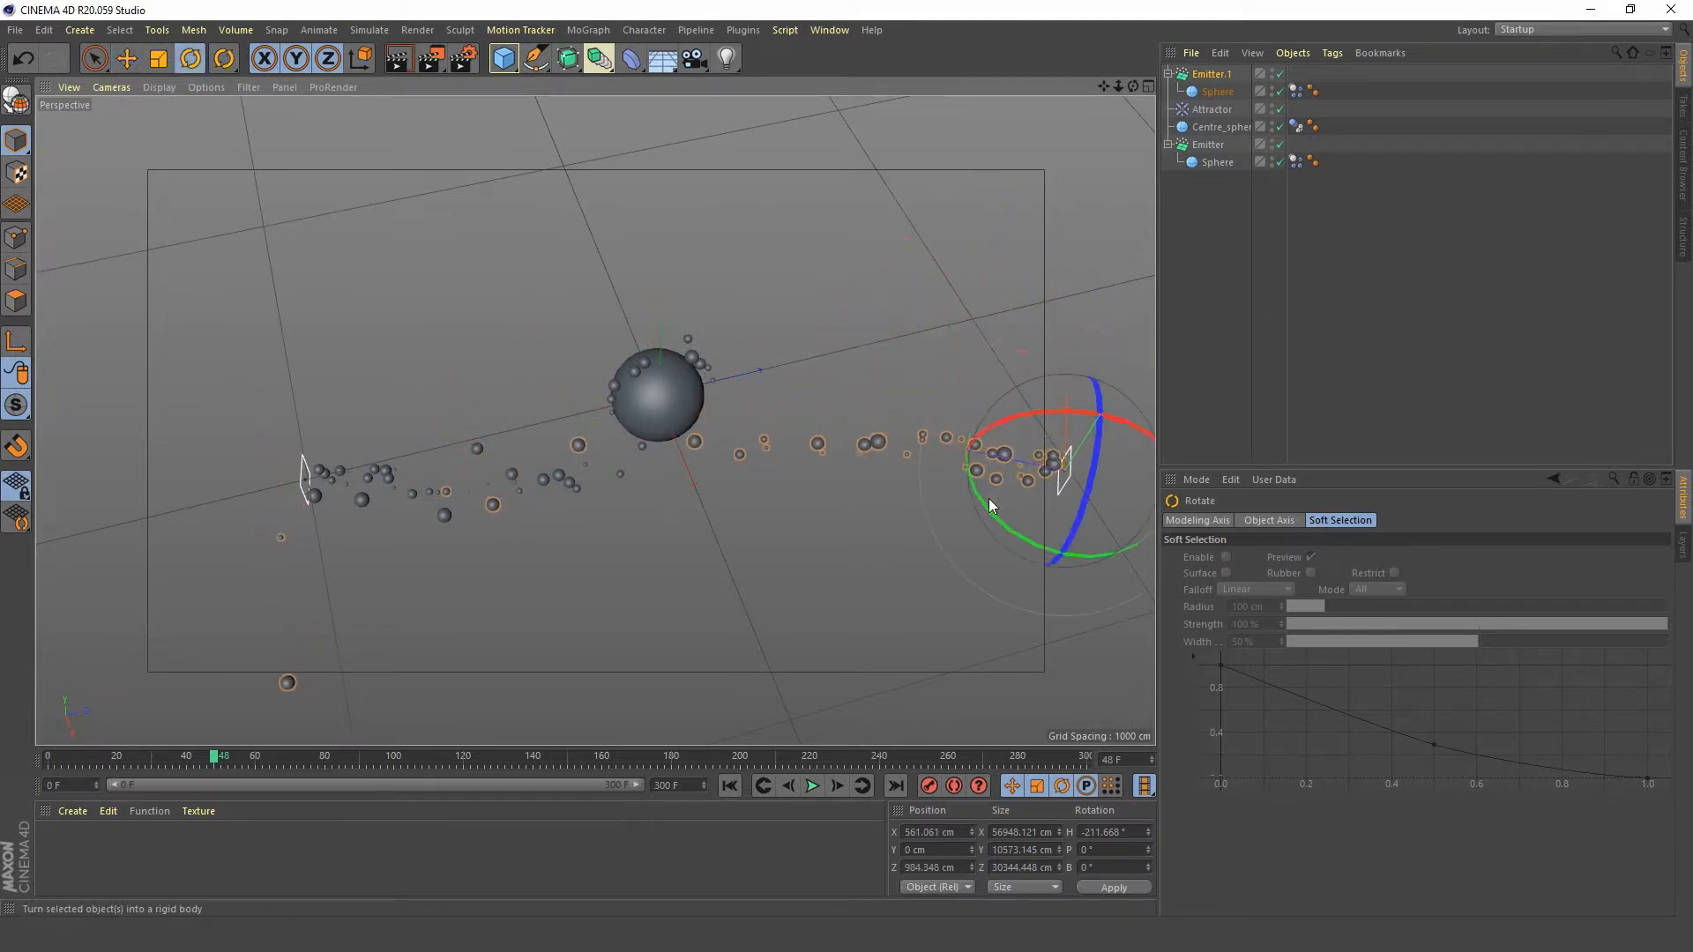
{"action": "left_click_drag", "start_coordinate": [995, 512], "coordinate": [966, 494]}
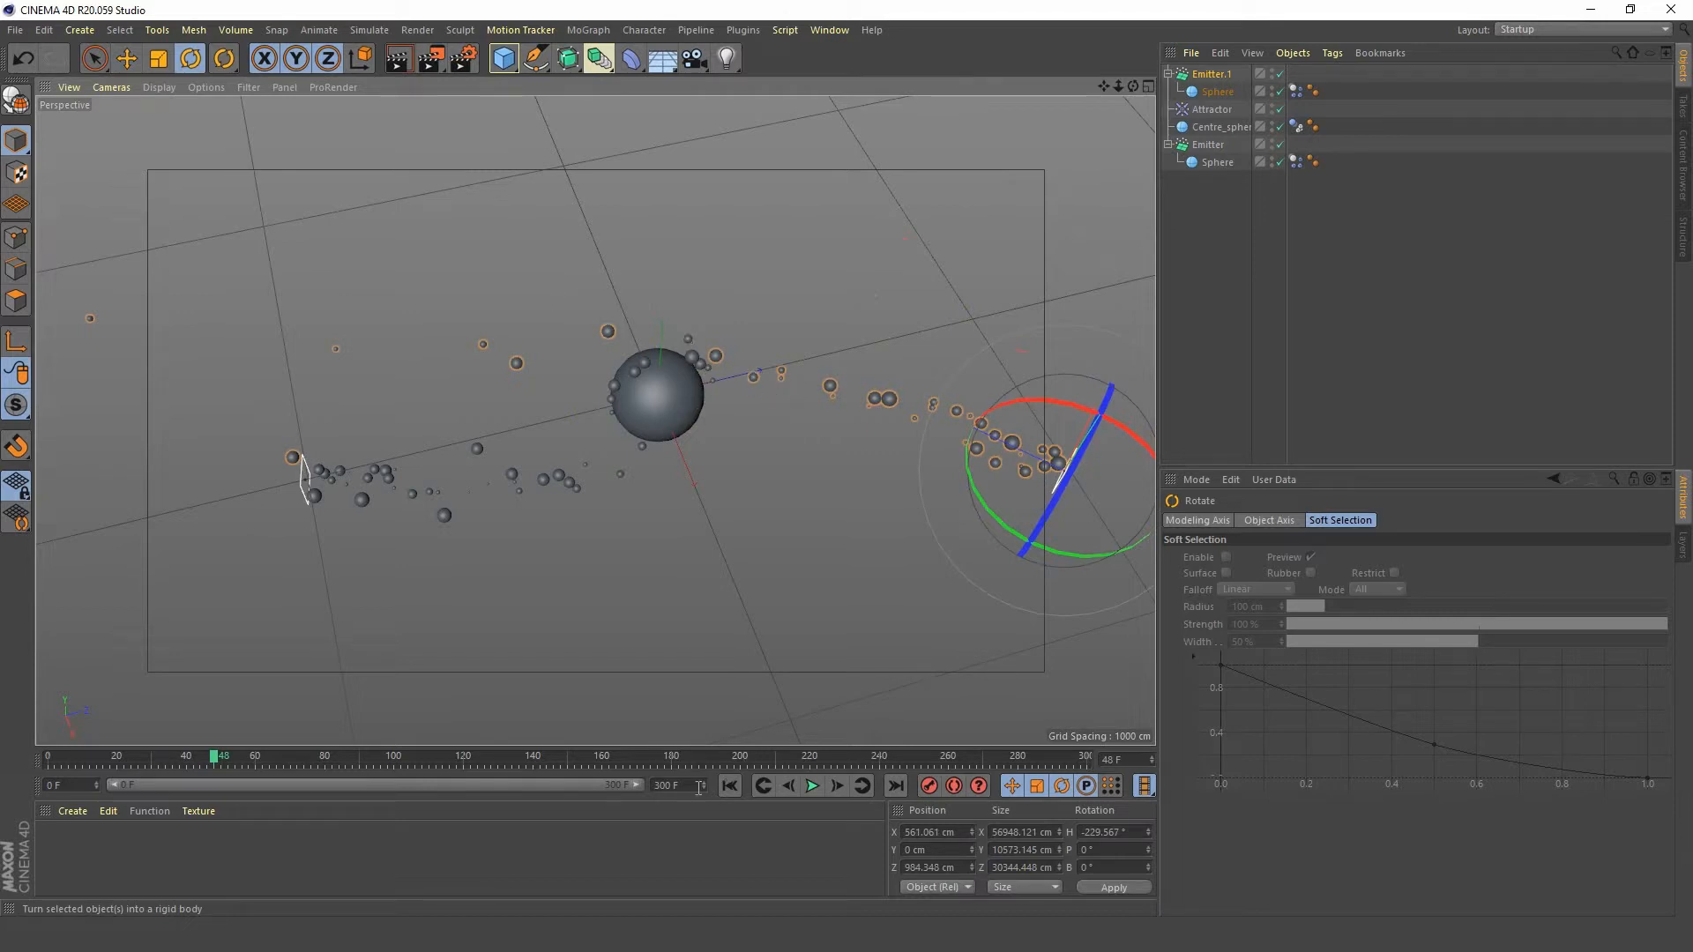
- Play the animation with both emitters running, stop it, and return to the first frame
{"action": "left_click", "coordinate": [763, 786]}
{"action": "left_click", "coordinate": [813, 786]}
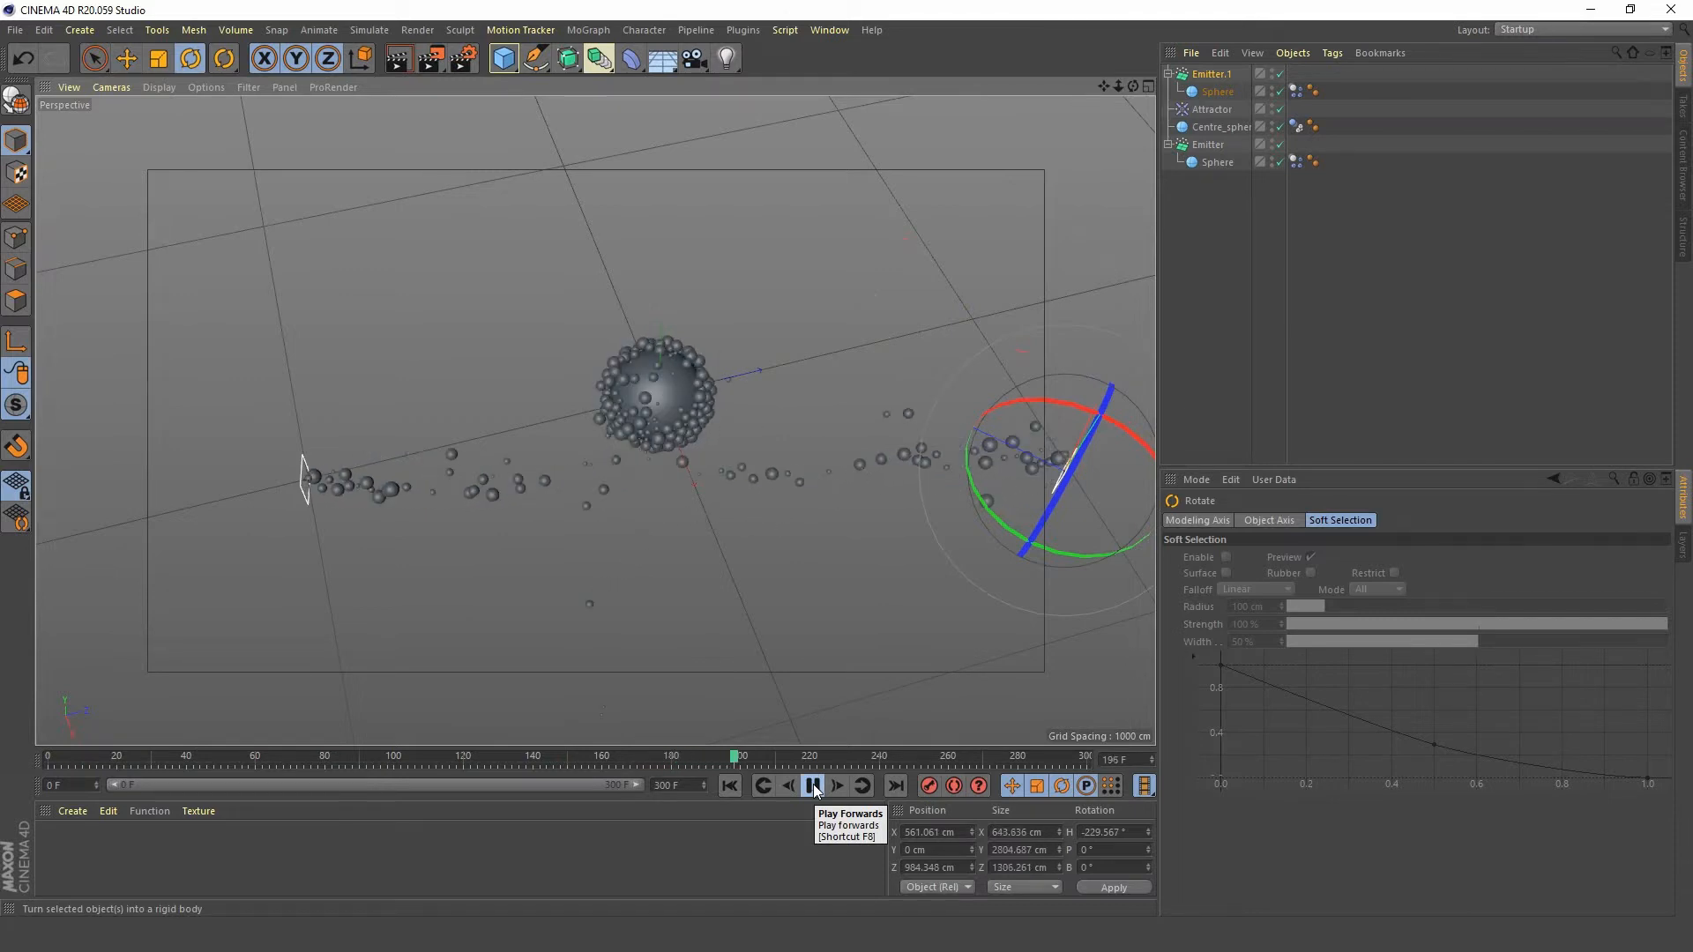
{"action": "left_click", "coordinate": [813, 786]}
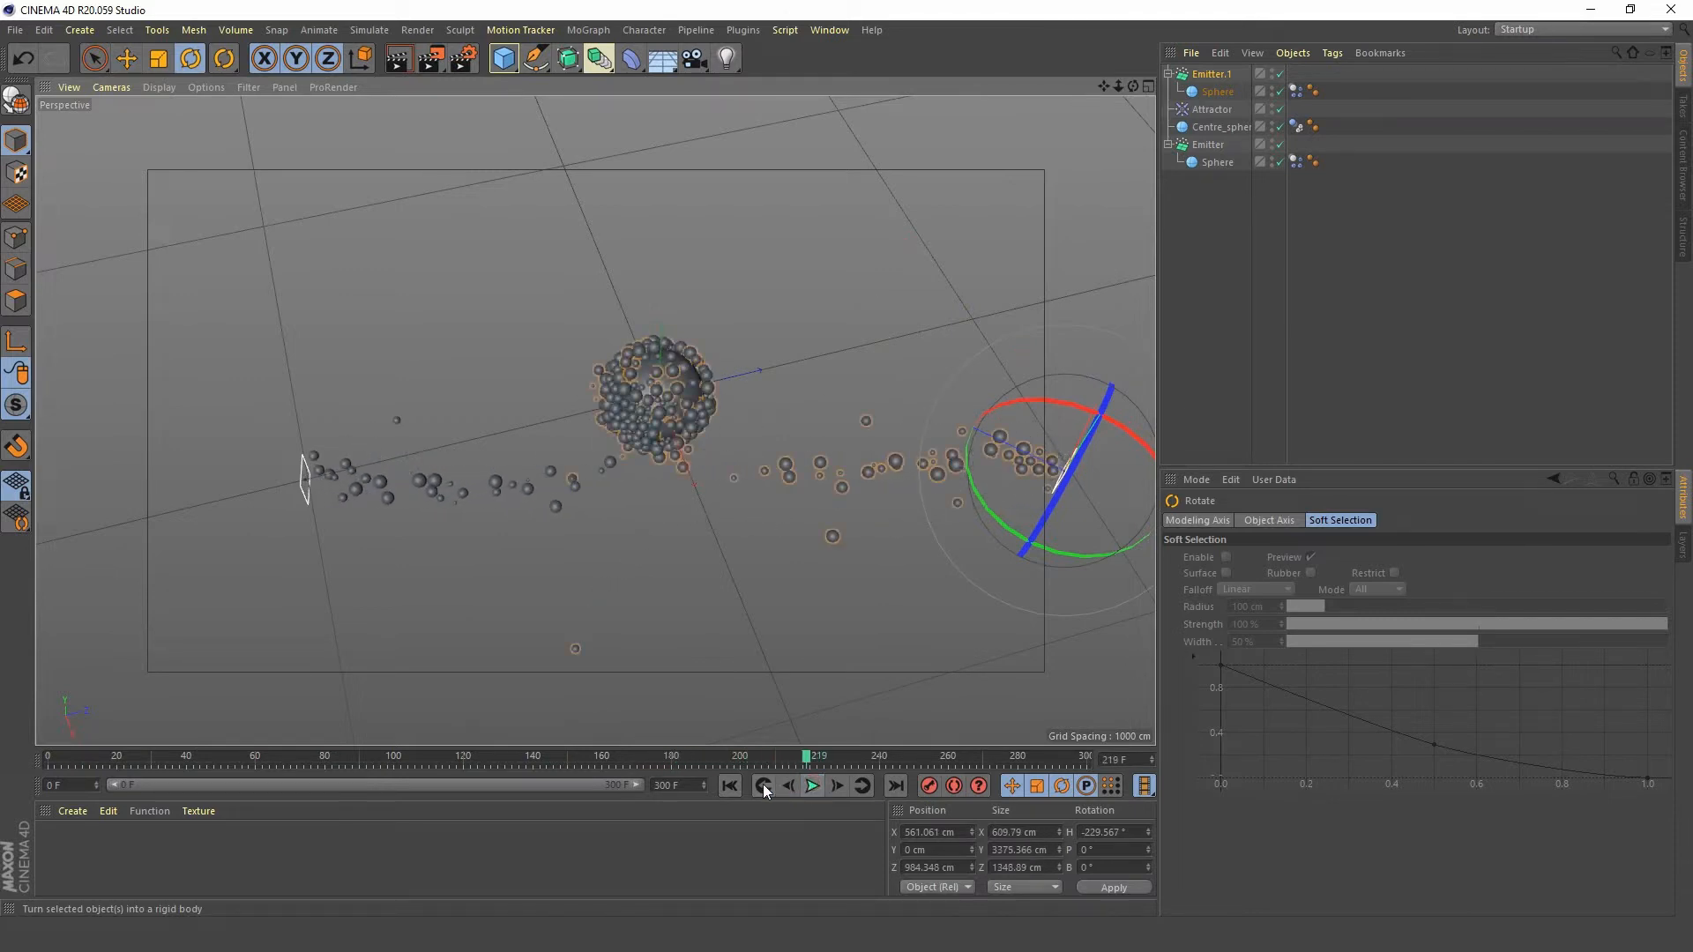
{"action": "left_click", "coordinate": [726, 787]}
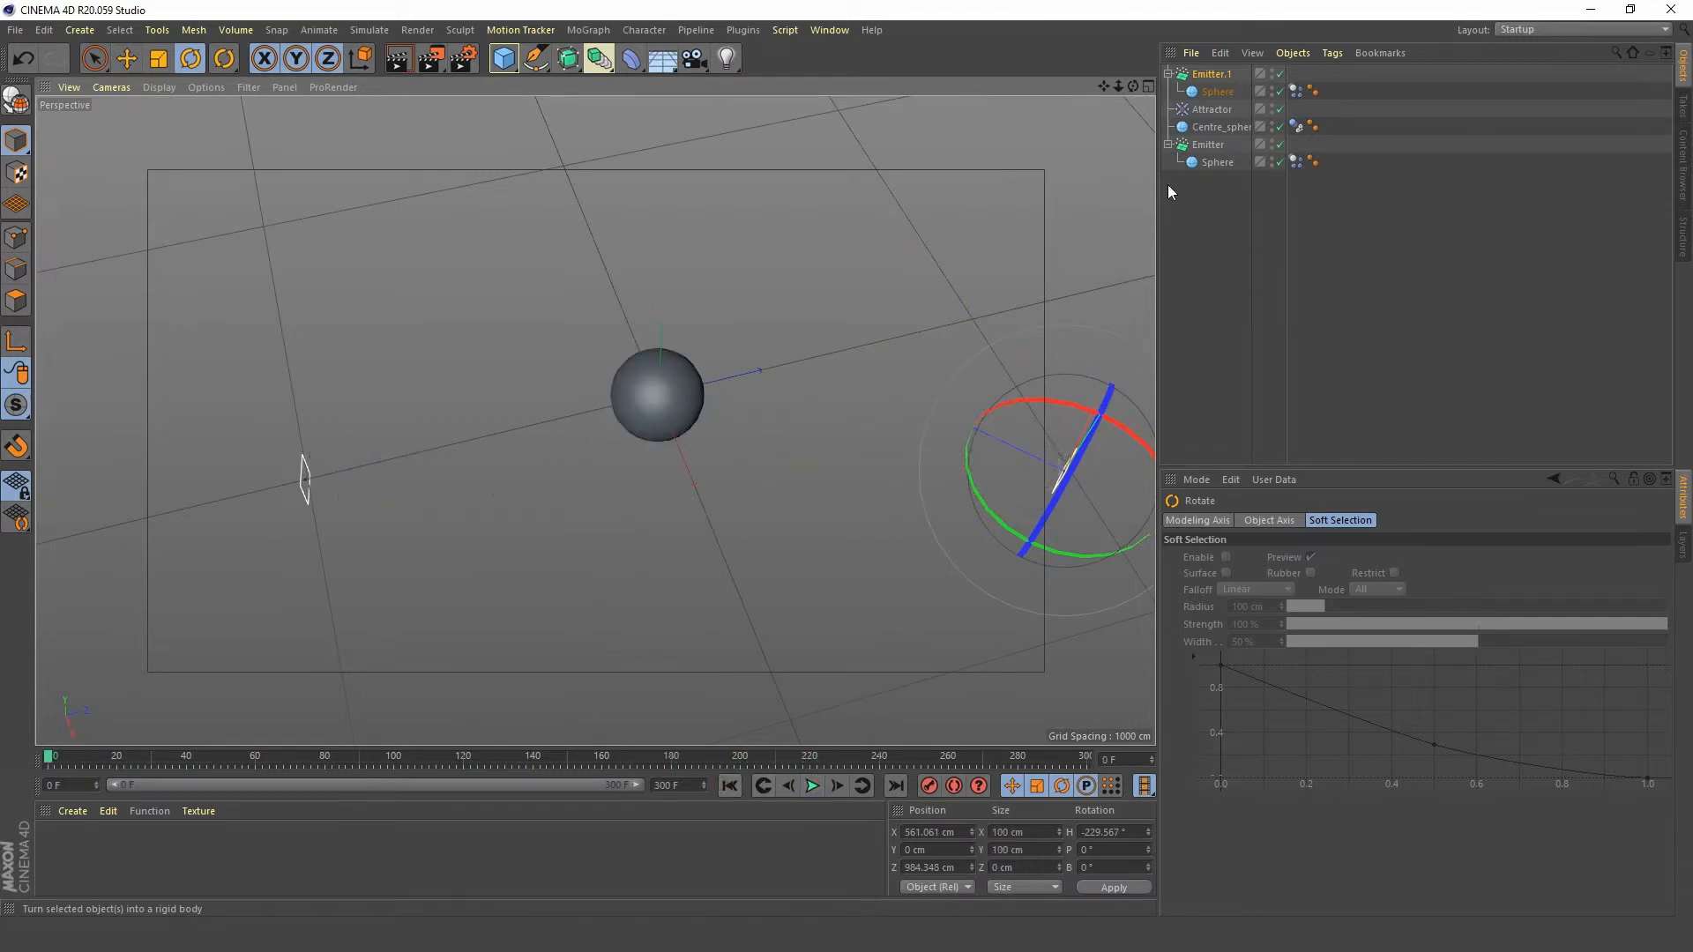
- Duplicate the second emitter with its sphere to an open side of the central sphere, at about X -868 cm and Z 514 cm
{"action": "left_click", "coordinate": [1211, 71]}
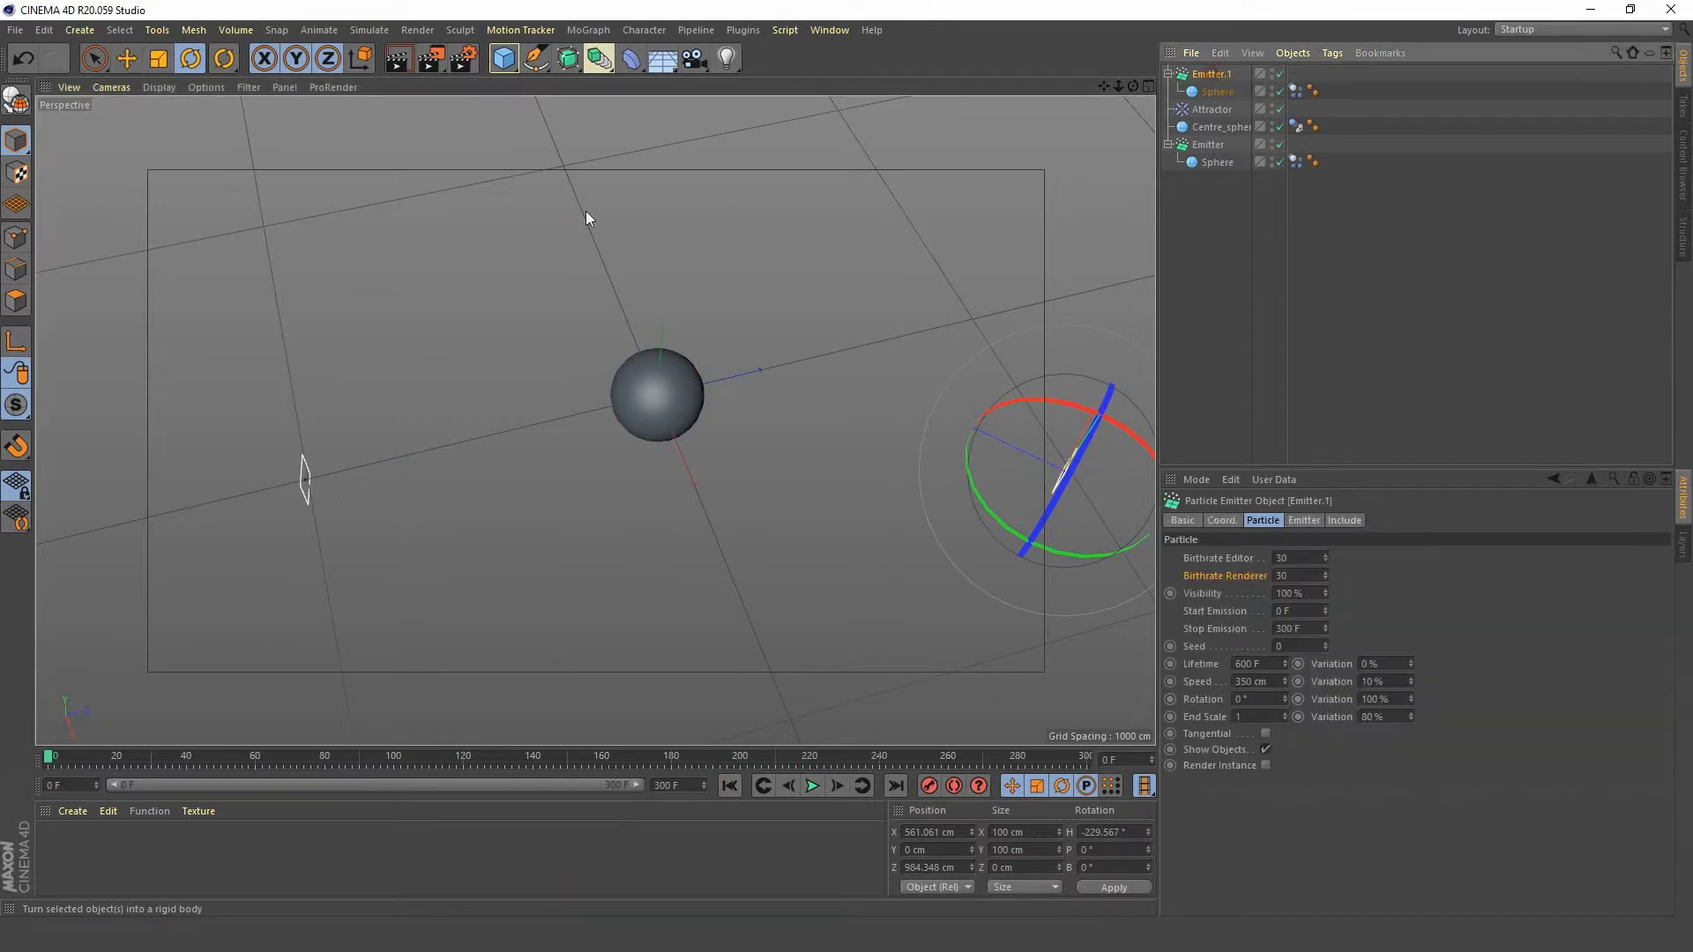
{"action": "left_click", "coordinate": [127, 58]}
{"action": "left_click_drag", "start_coordinate": [644, 356], "coordinate": [225, 363], "text": "alt"}
{"action": "left_click", "coordinate": [1200, 243]}
{"action": "left_click", "coordinate": [1219, 146]}
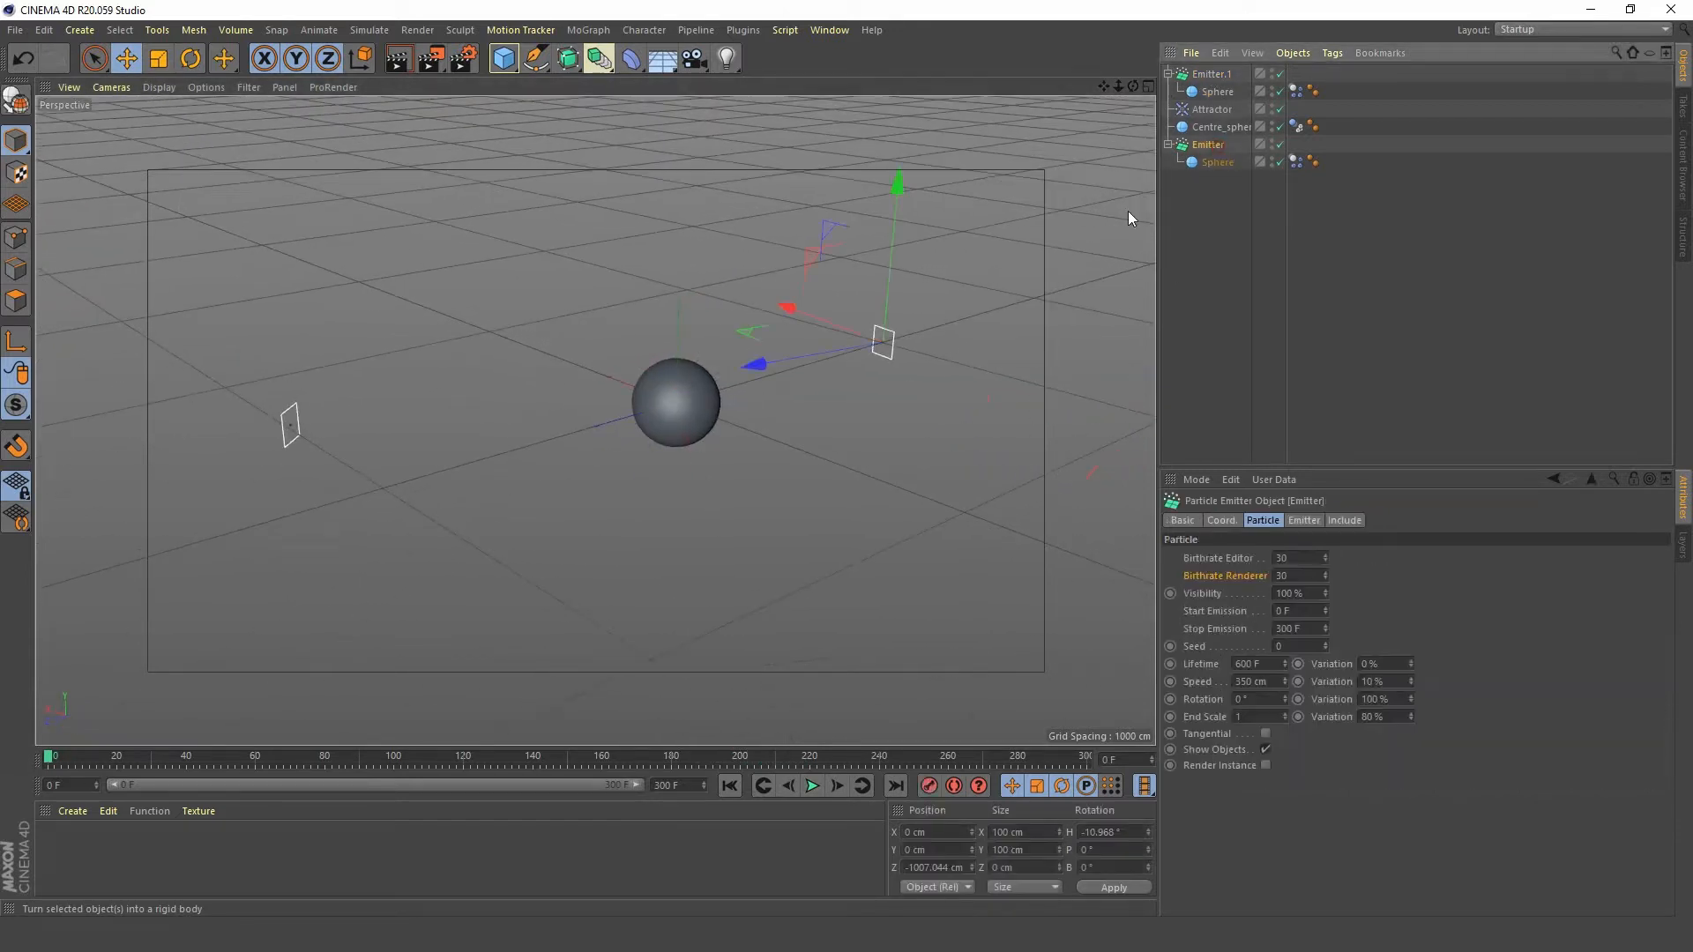
{"action": "left_click", "coordinate": [1208, 75]}
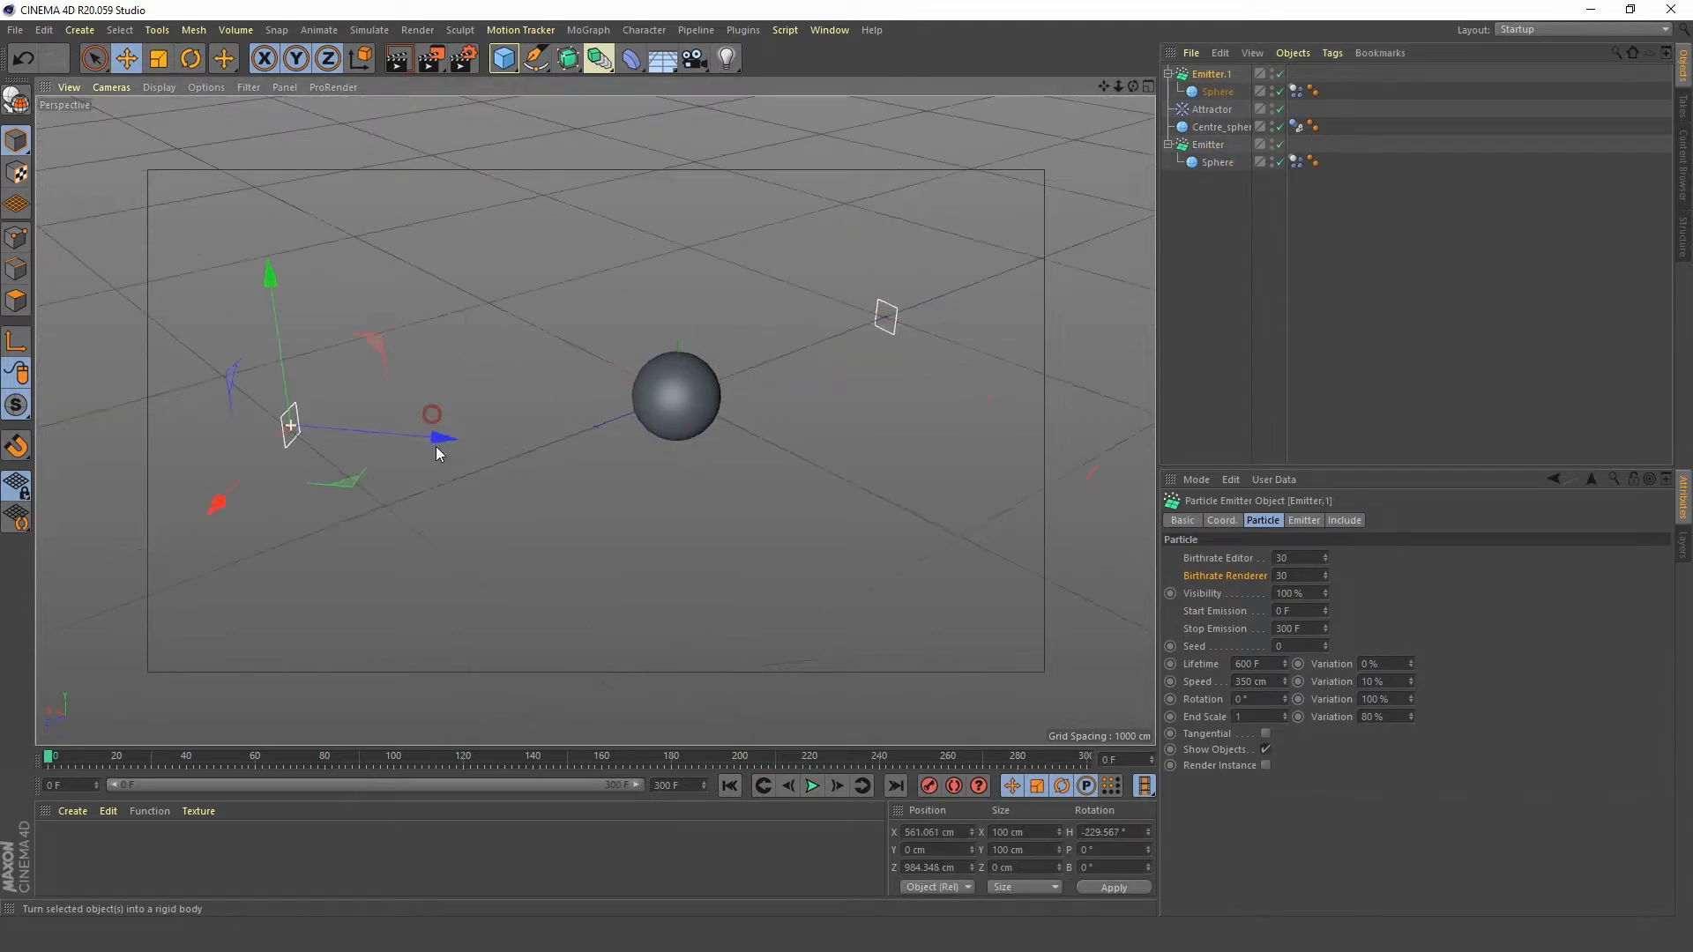
{"action": "left_click_drag", "start_coordinate": [436, 446], "coordinate": [917, 714], "text": "alt"}
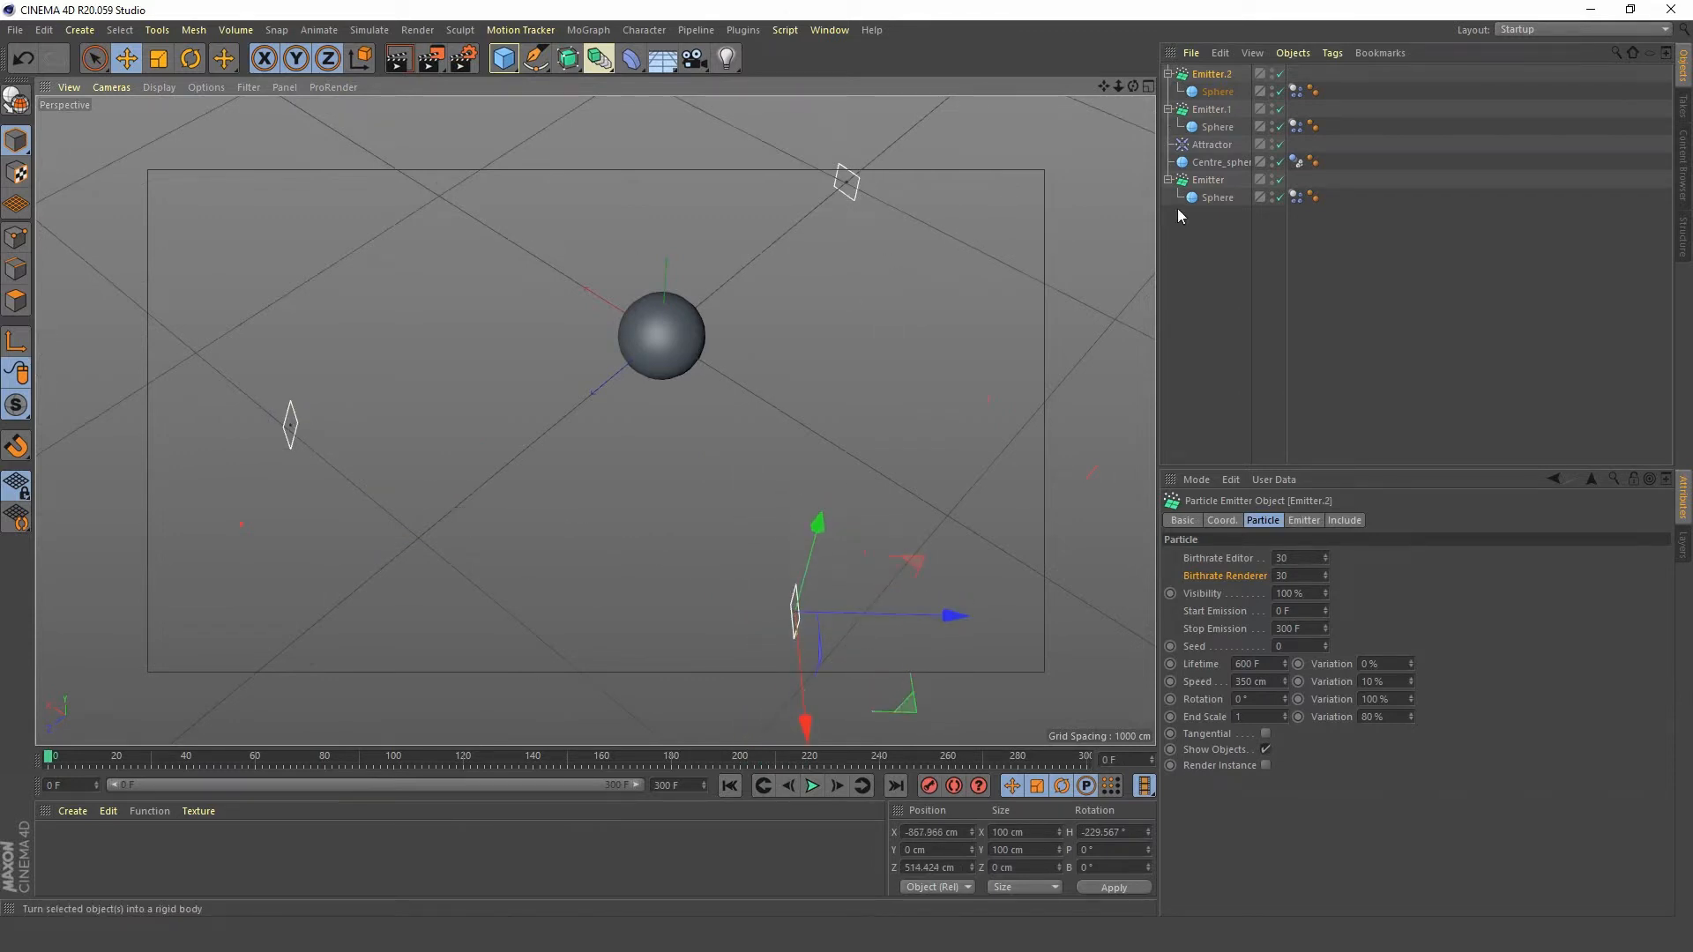
- Rotate the third emitter's heading to about -127° toward the central sphere and play the animation
{"action": "key", "text": "r"}
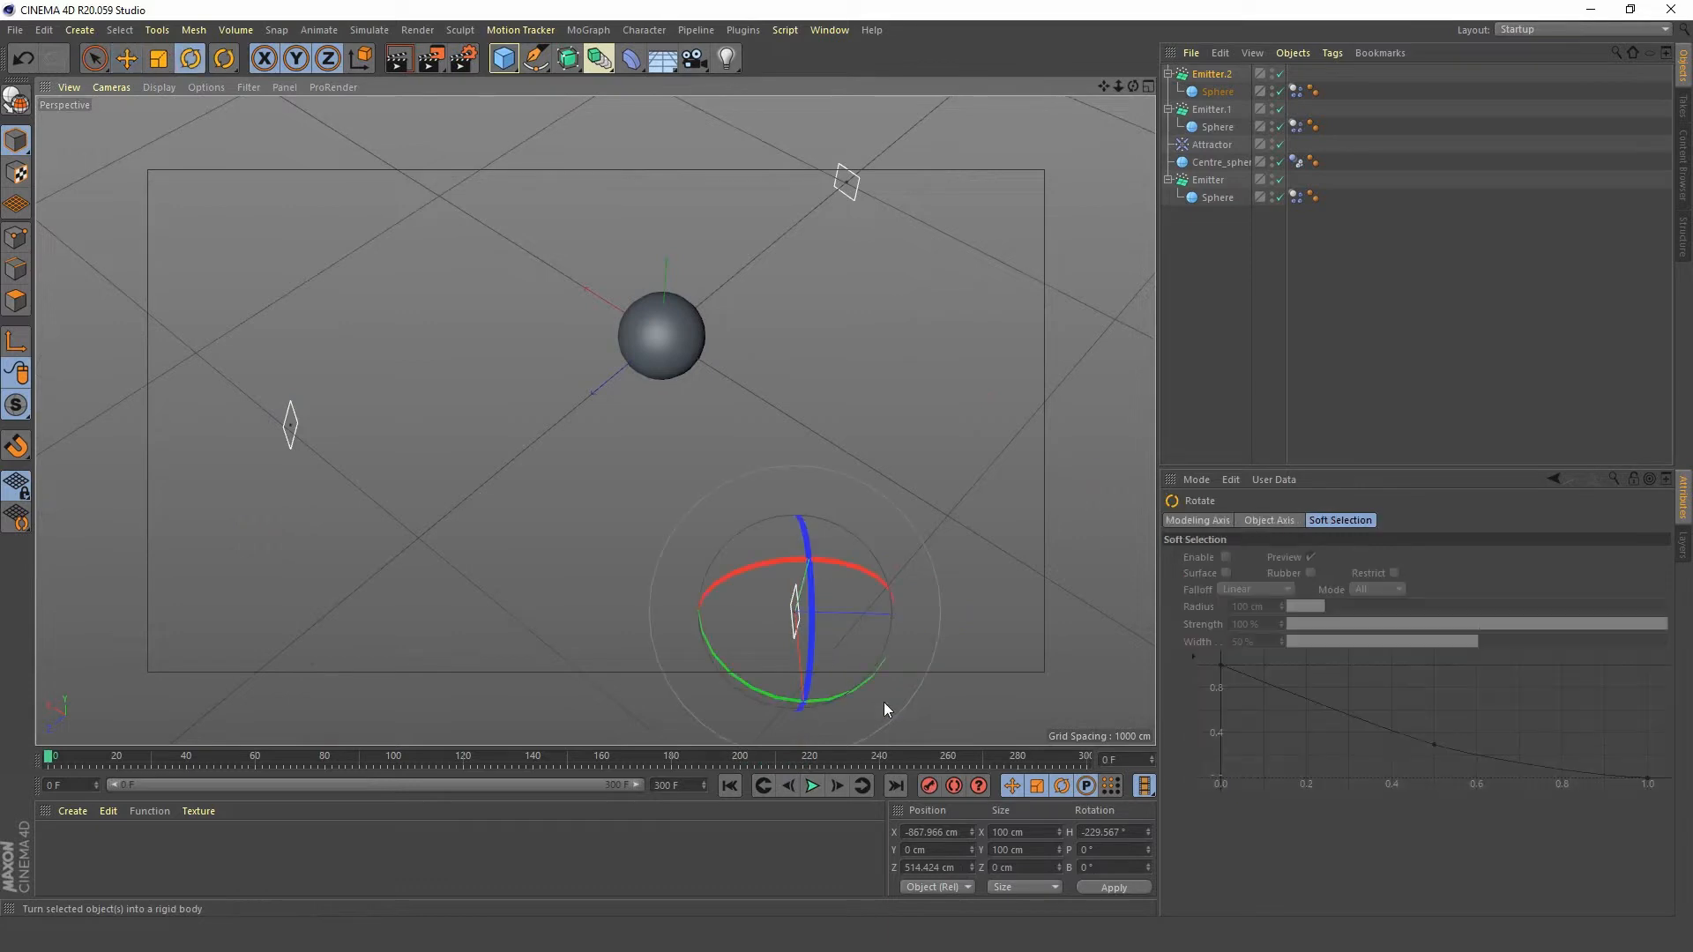
{"action": "left_click_drag", "start_coordinate": [851, 692], "coordinate": [966, 482]}
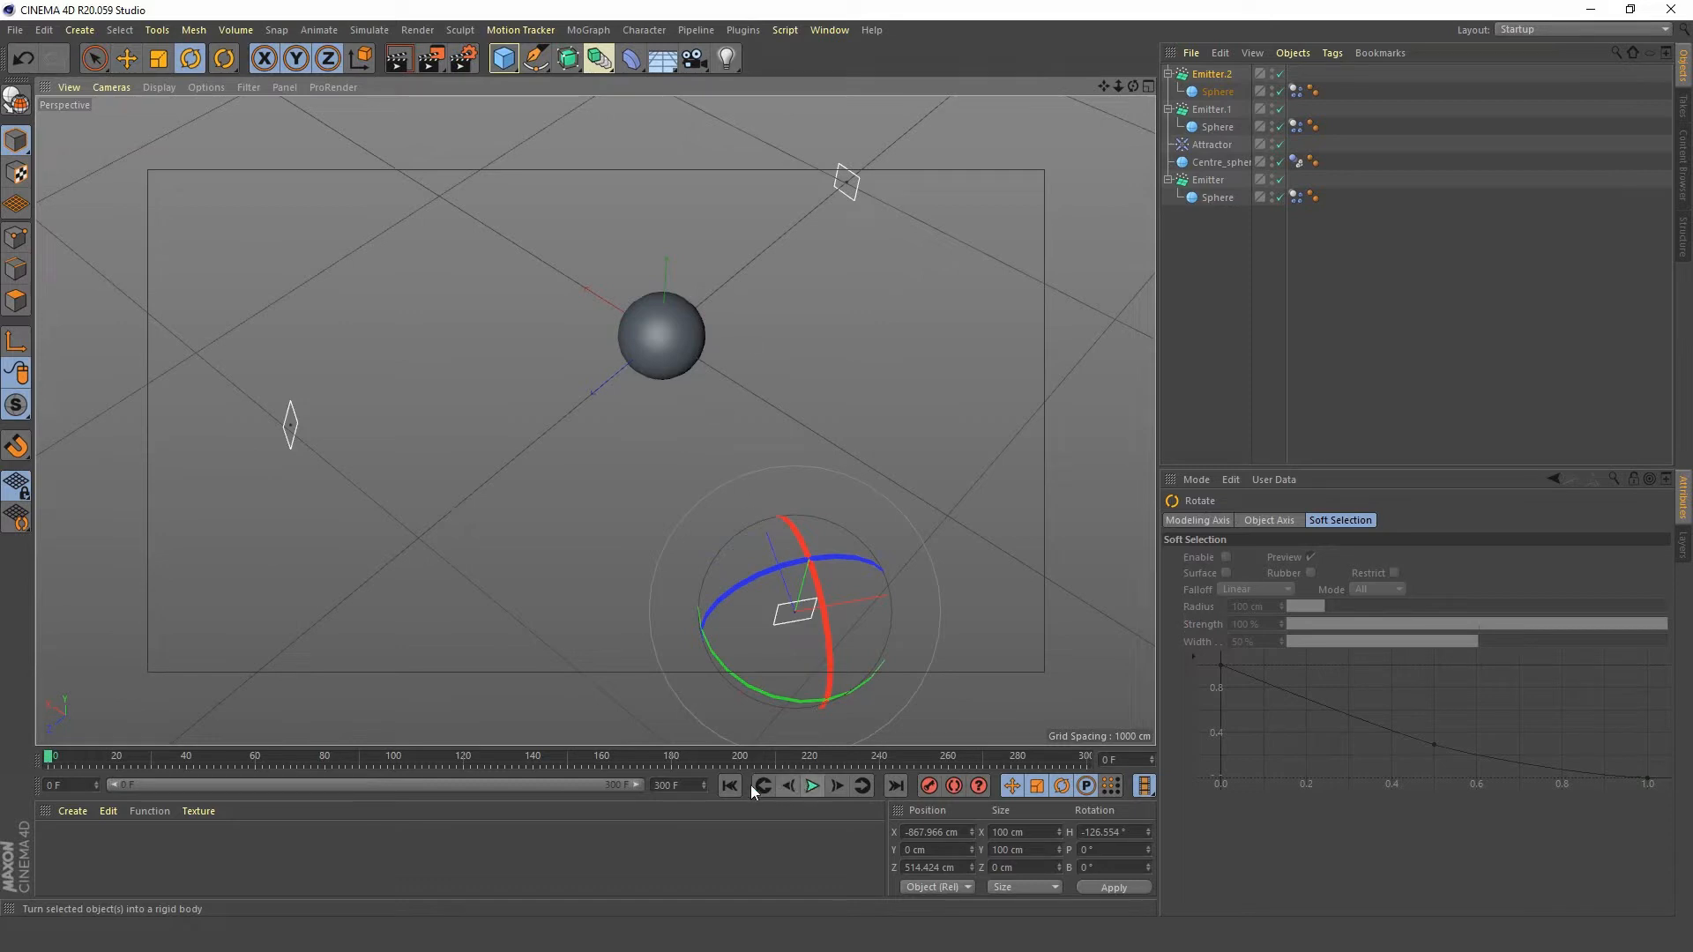
{"action": "left_click", "coordinate": [810, 786]}
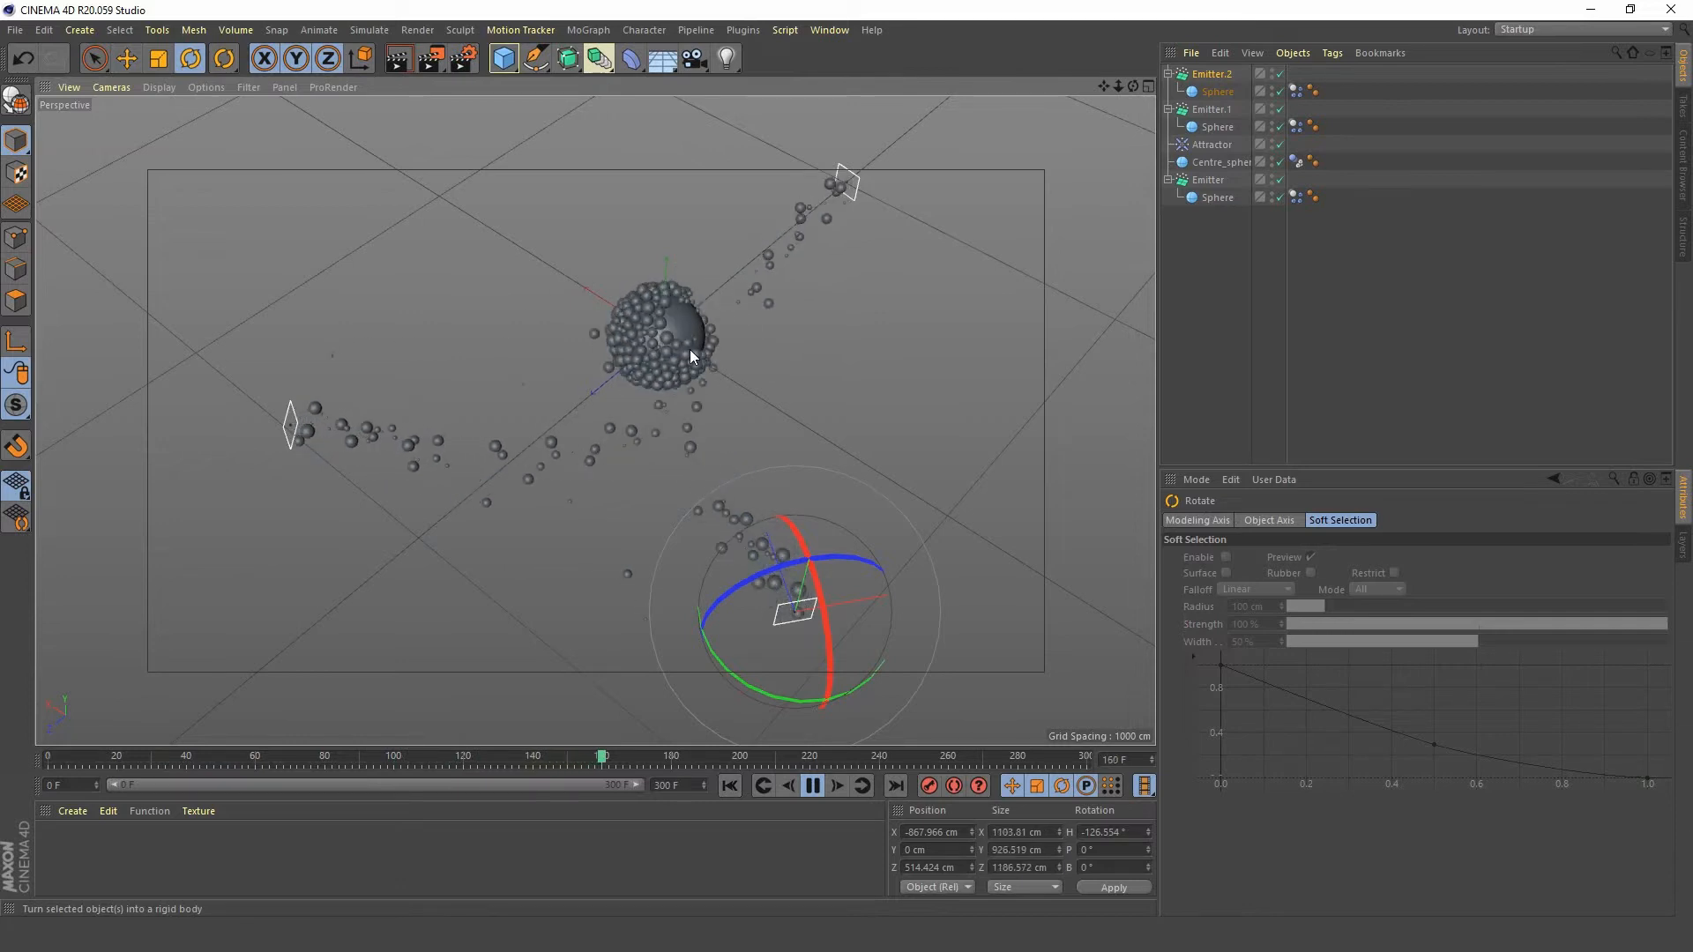
- Reorder the object hierarchy with Centre_sphere first and the Attractor second, and stop the playback
{"action": "left_click", "coordinate": [1212, 144]}
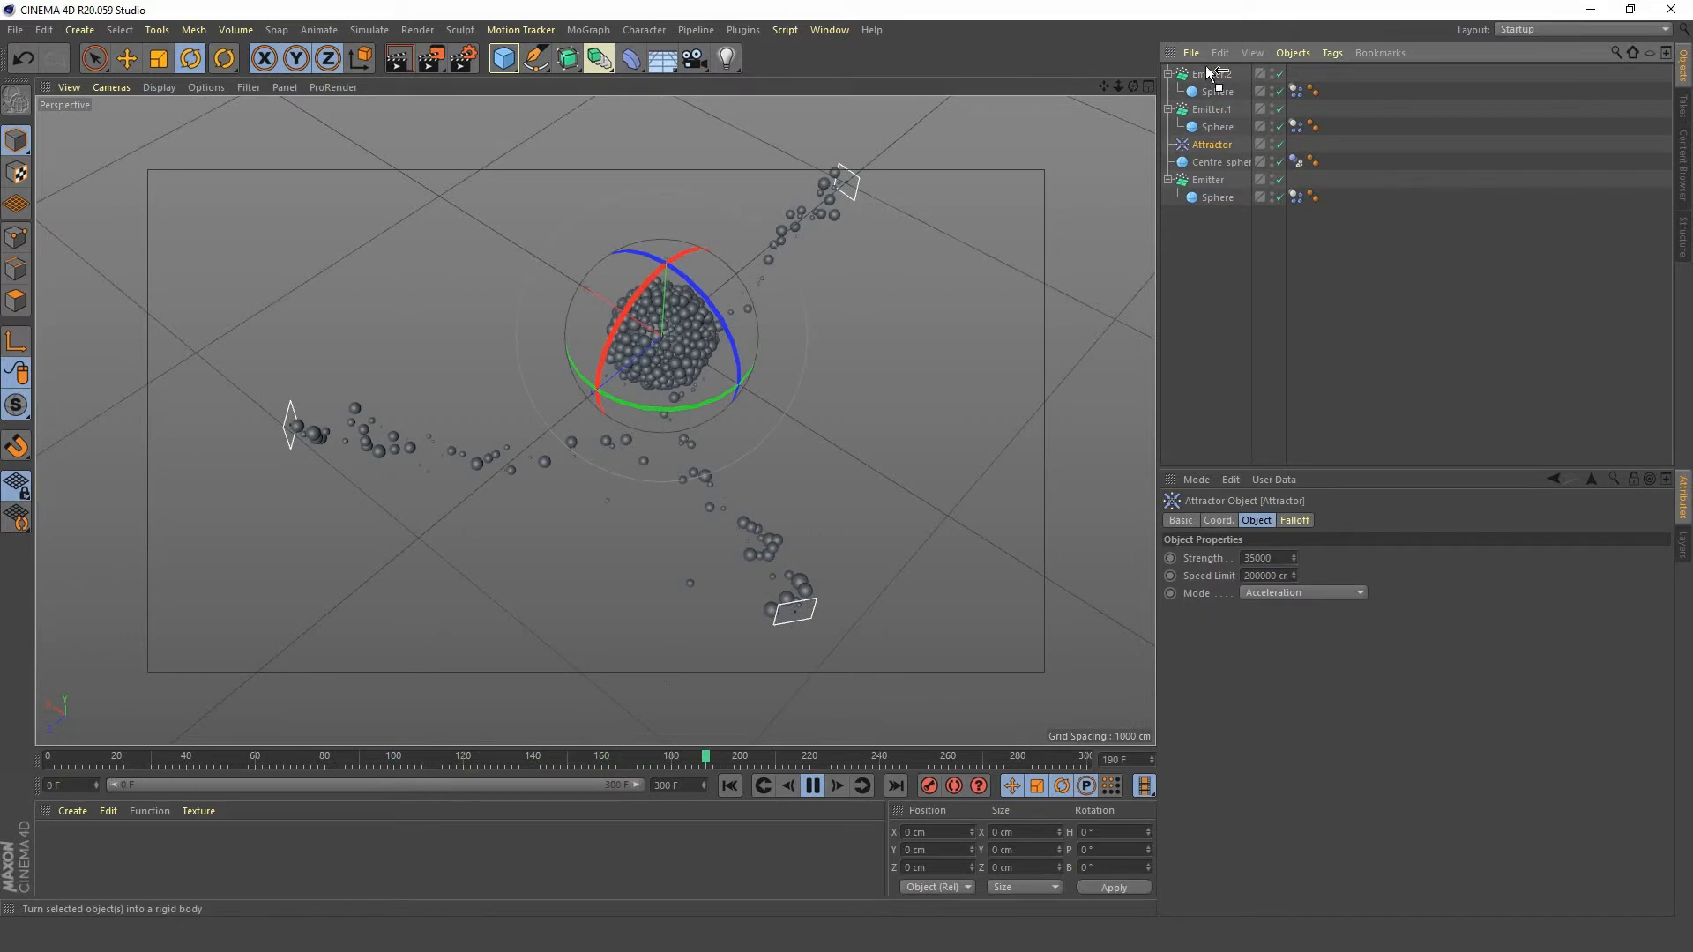
{"action": "left_click_drag", "start_coordinate": [1214, 72], "coordinate": [1213, 71]}
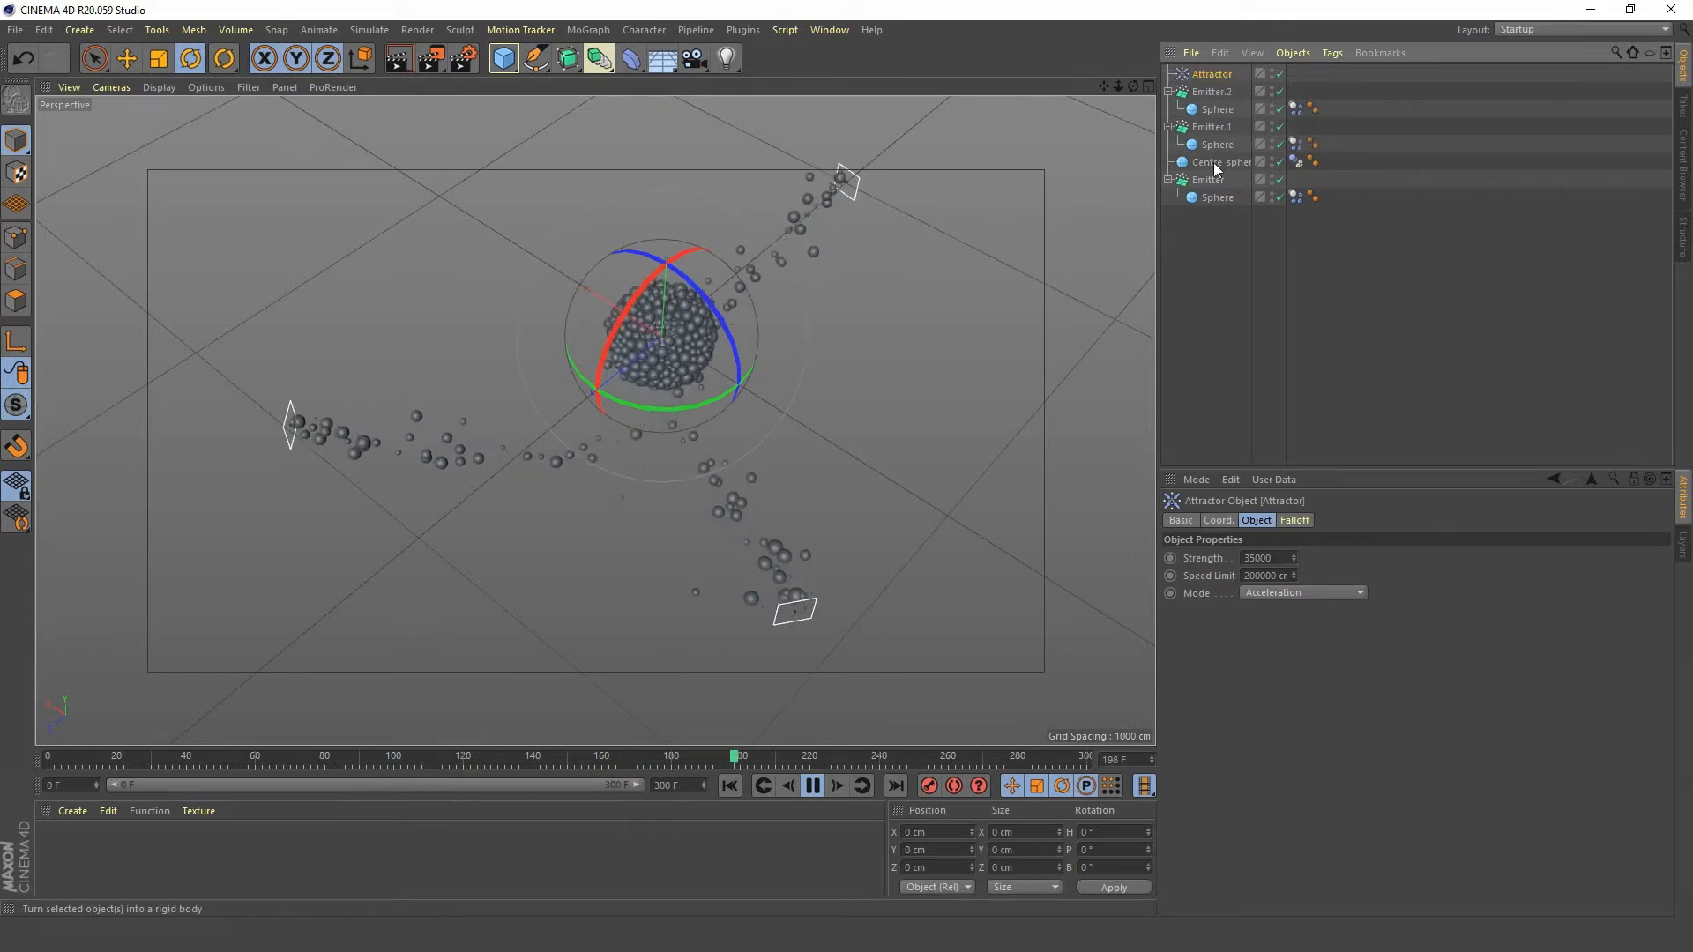
{"action": "left_click", "coordinate": [1217, 162]}
{"action": "left_click_drag", "start_coordinate": [1218, 161], "coordinate": [1202, 67]}
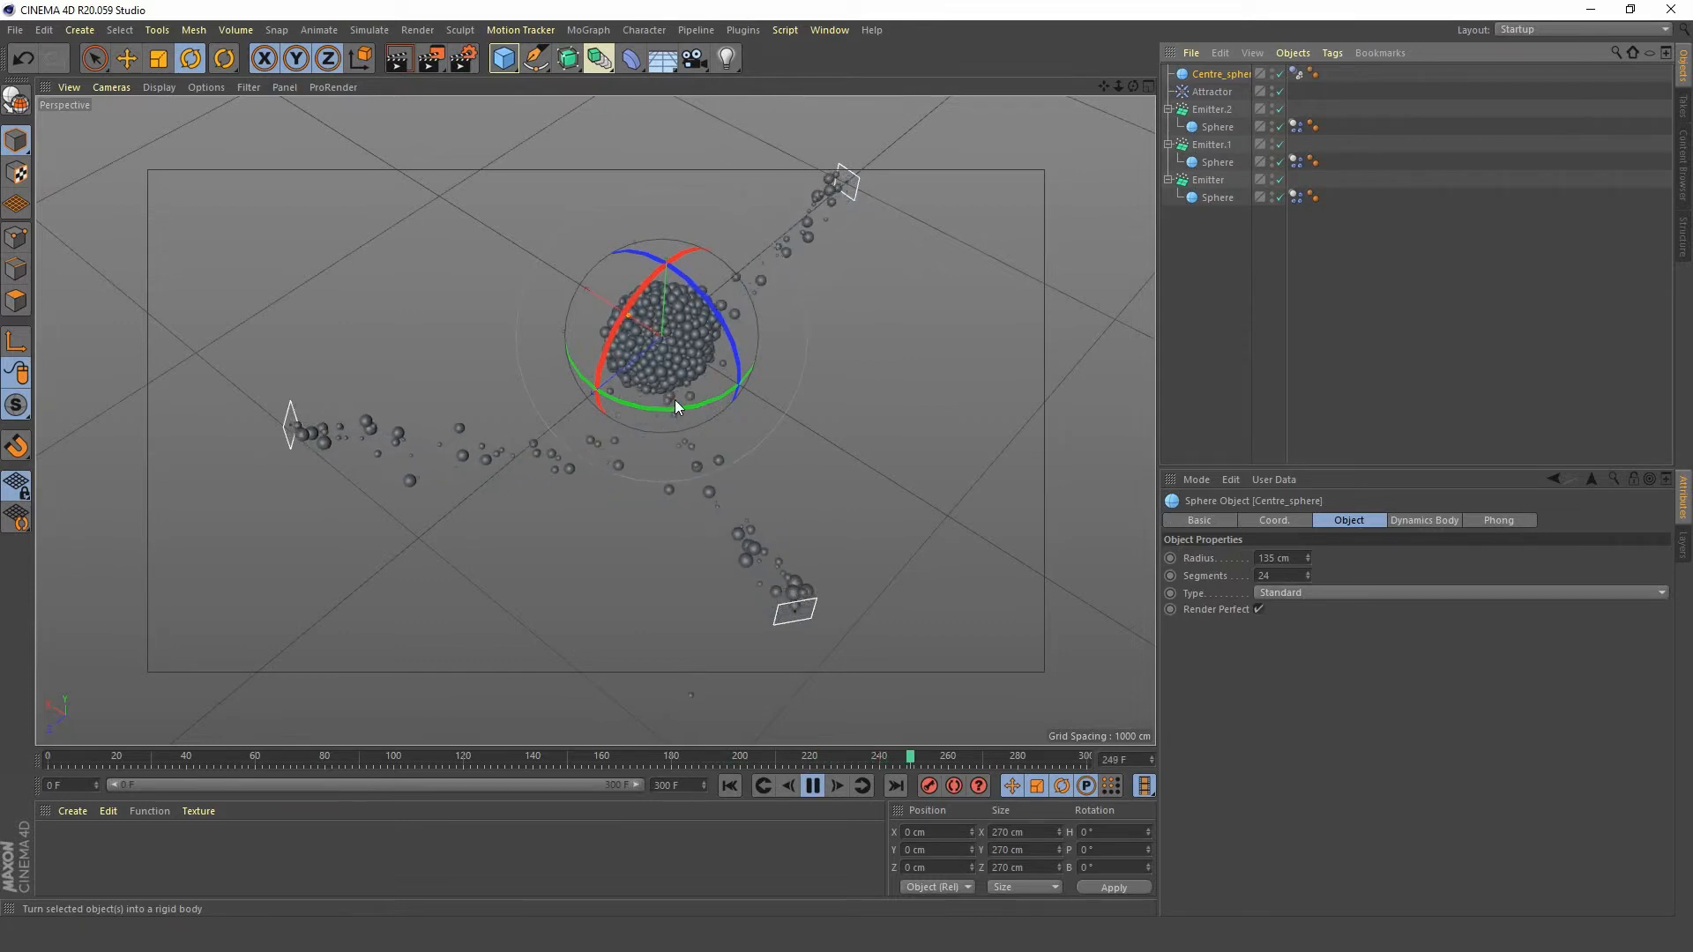
{"action": "left_click", "coordinate": [813, 786]}
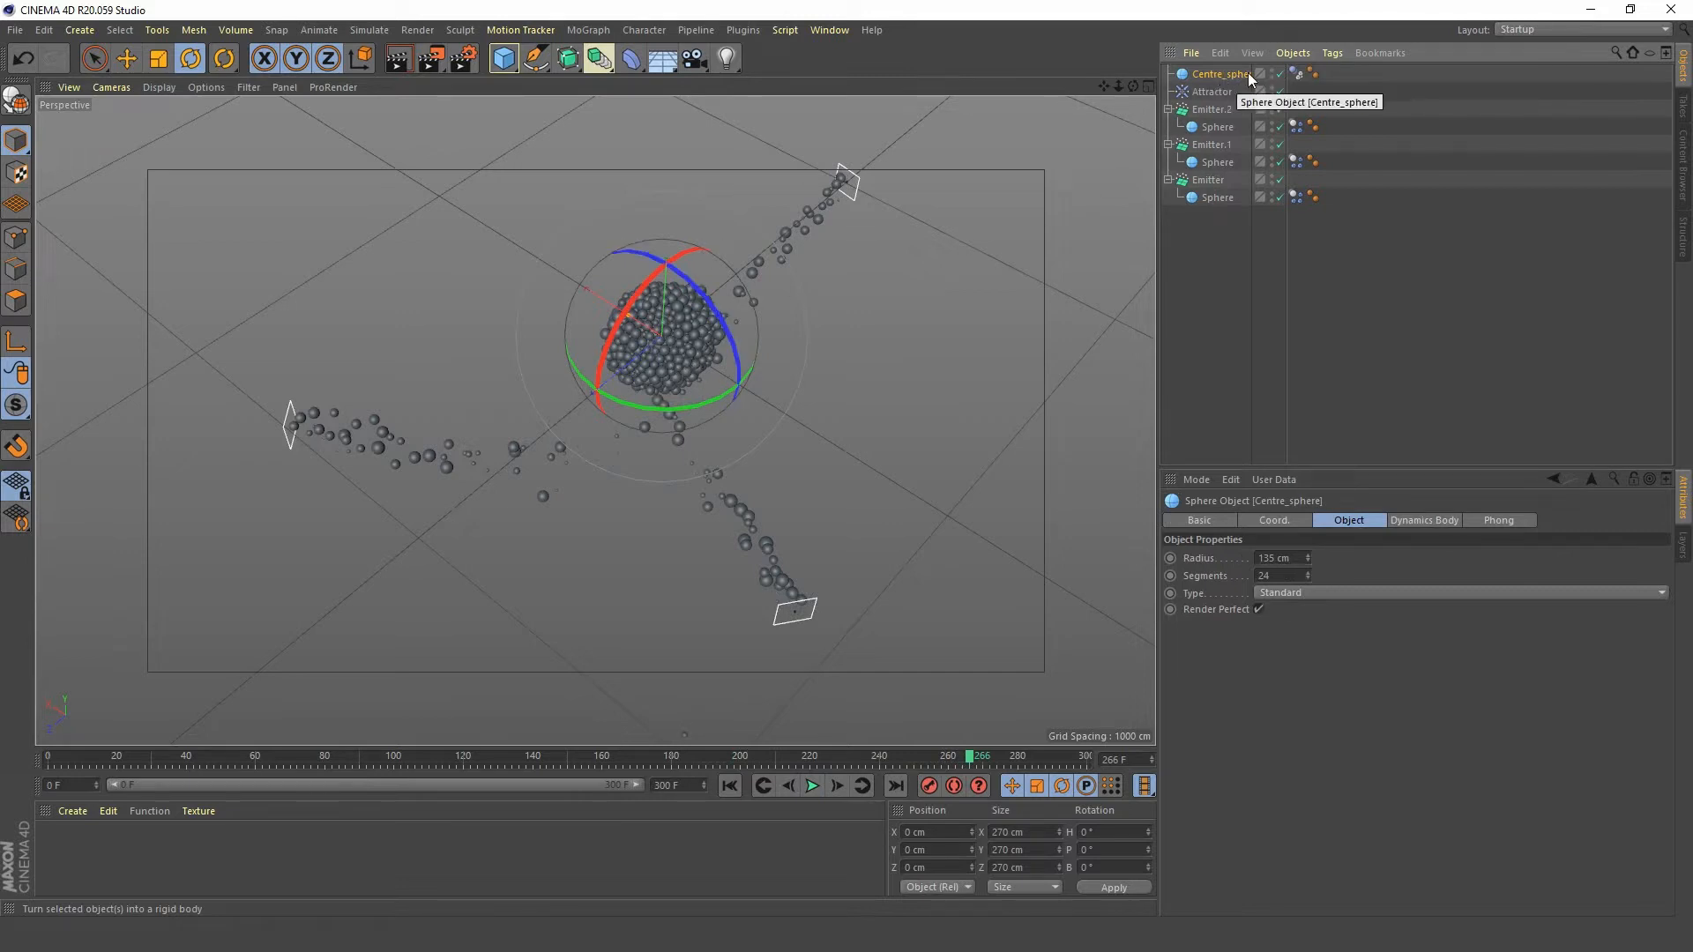
{"action": "left_click_drag", "start_coordinate": [1290, 73], "coordinate": [1332, 74]}
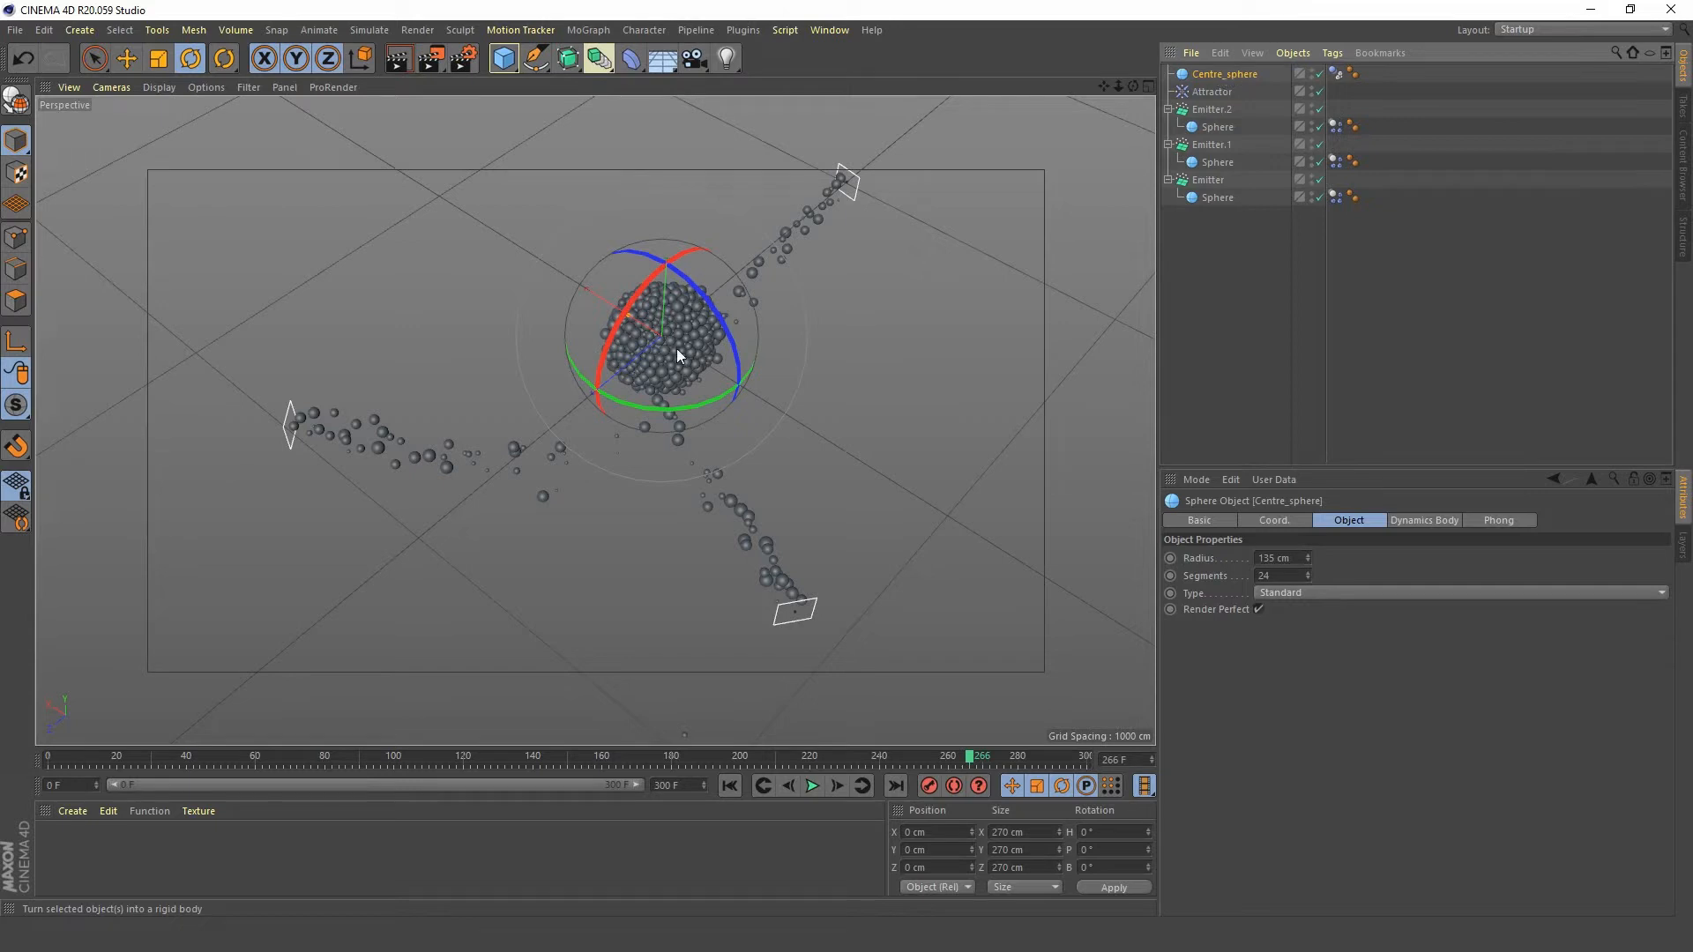
- Return to the first frame and hide Centre_sphere in both the editor and the renderer
{"action": "left_click_drag", "start_coordinate": [677, 347], "coordinate": [1024, 340], "text": "alt"}
{"action": "left_click_drag", "start_coordinate": [690, 322], "coordinate": [683, 409], "text": "alt"}
{"action": "right_click_drag", "start_coordinate": [673, 359], "coordinate": [738, 231], "text": "alt"}
{"action": "left_click_drag", "start_coordinate": [738, 231], "coordinate": [681, 453], "text": "alt"}
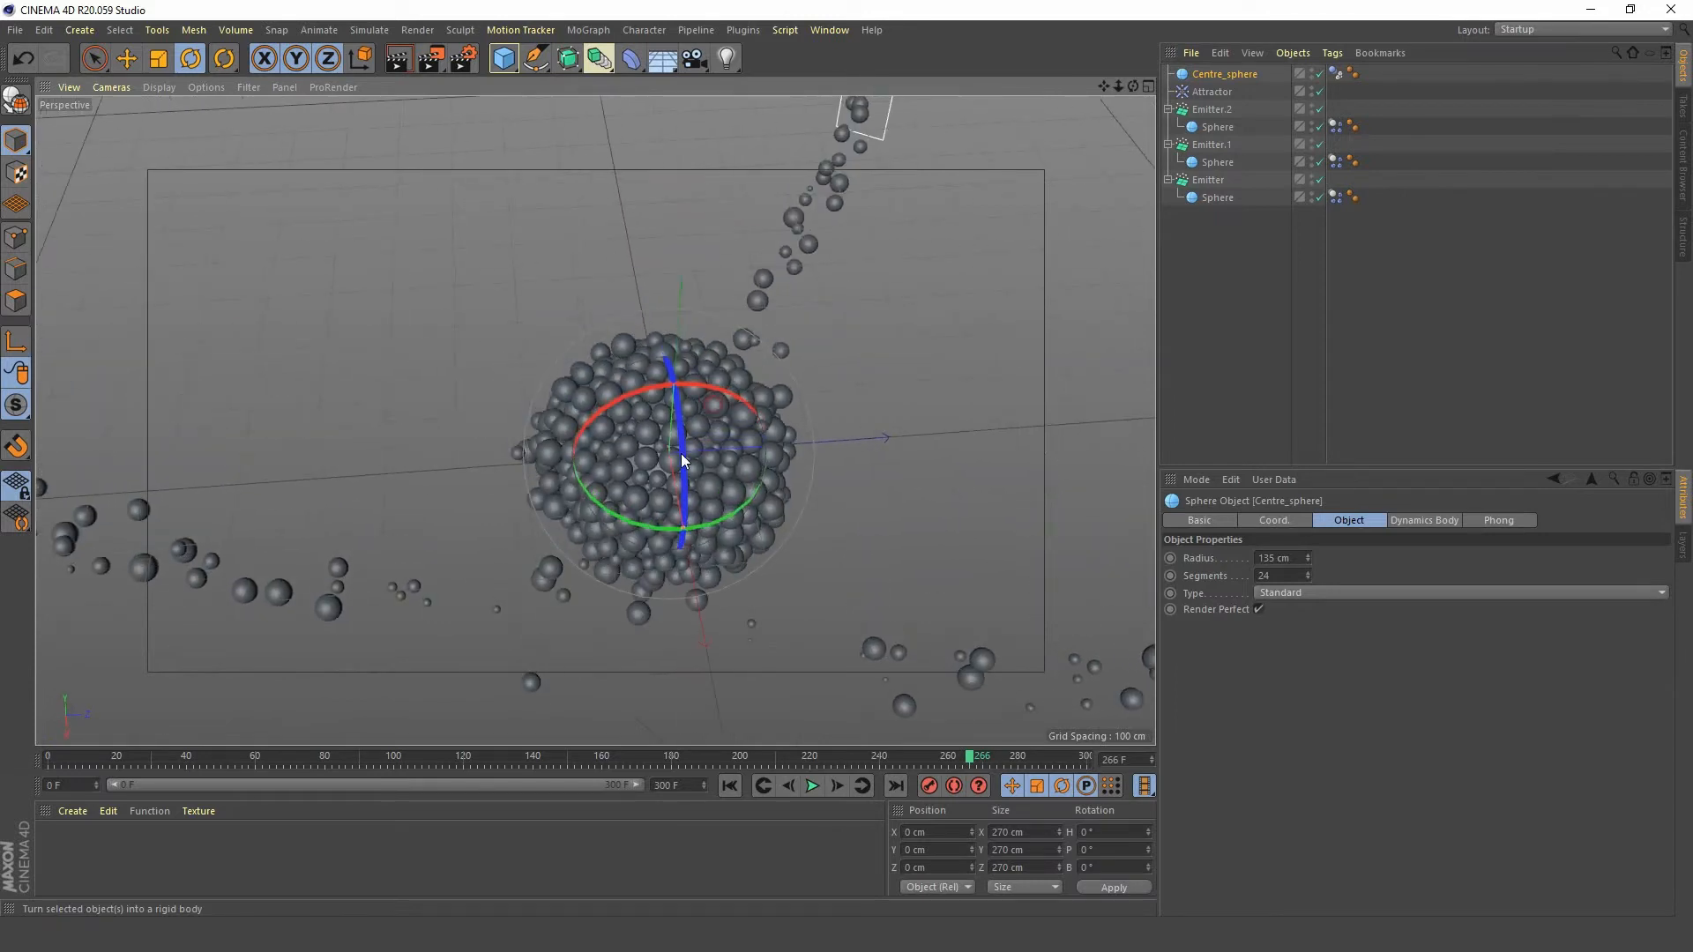
{"action": "left_click", "coordinate": [730, 785]}
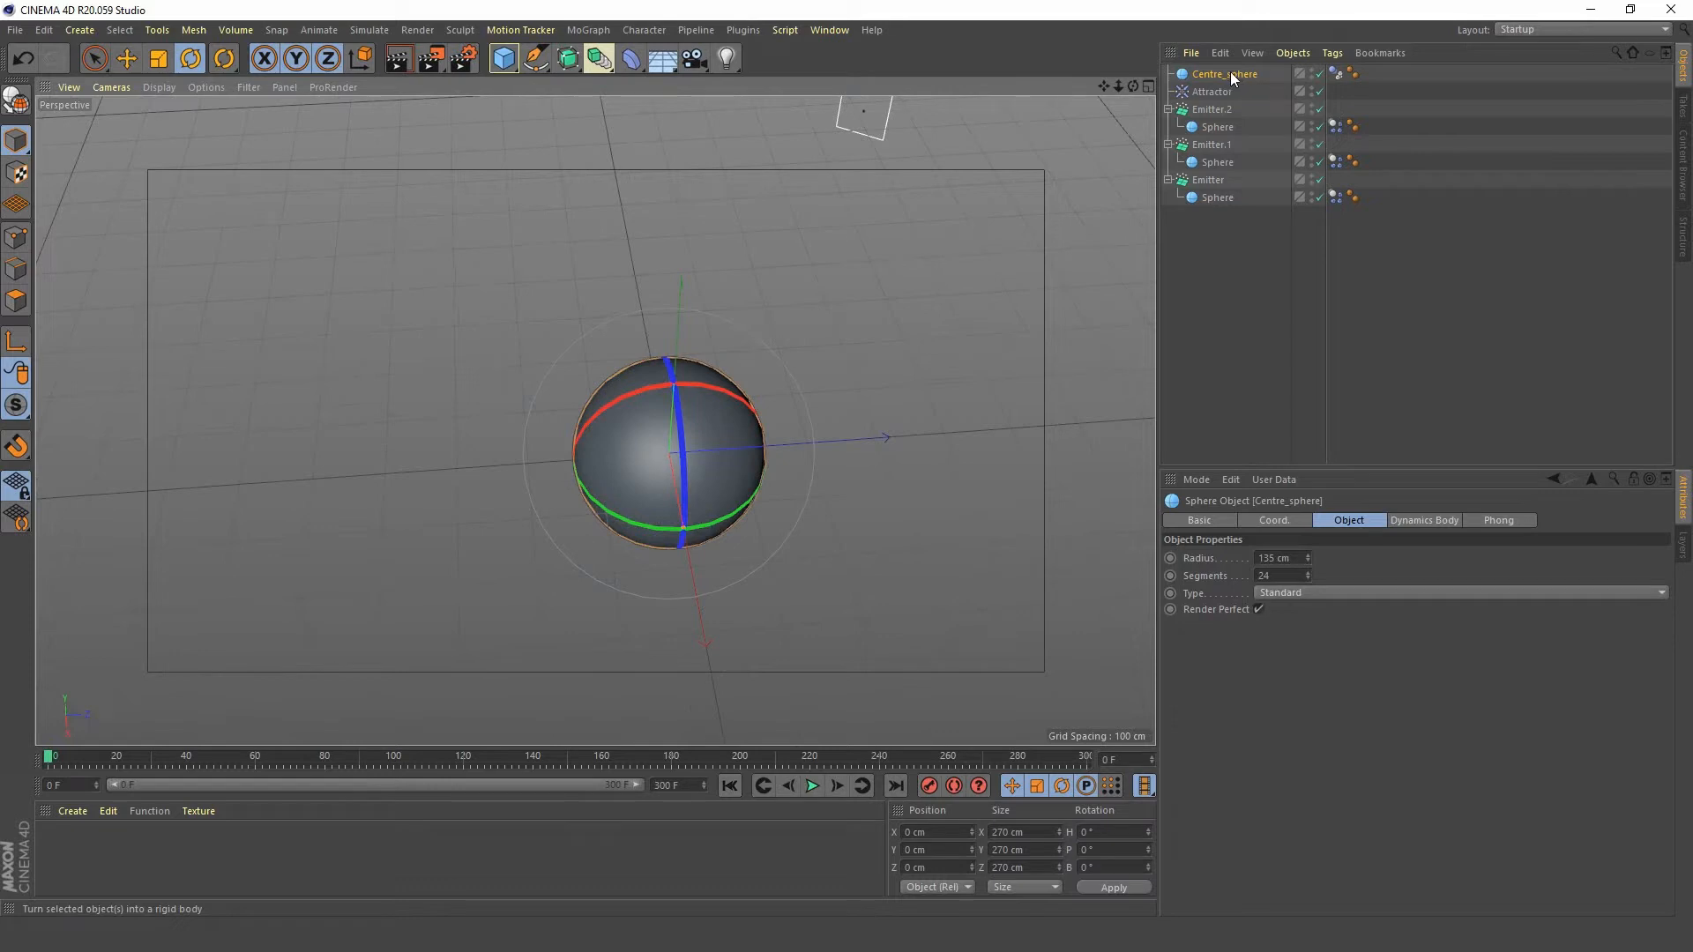
{"action": "left_click", "coordinate": [1312, 74]}
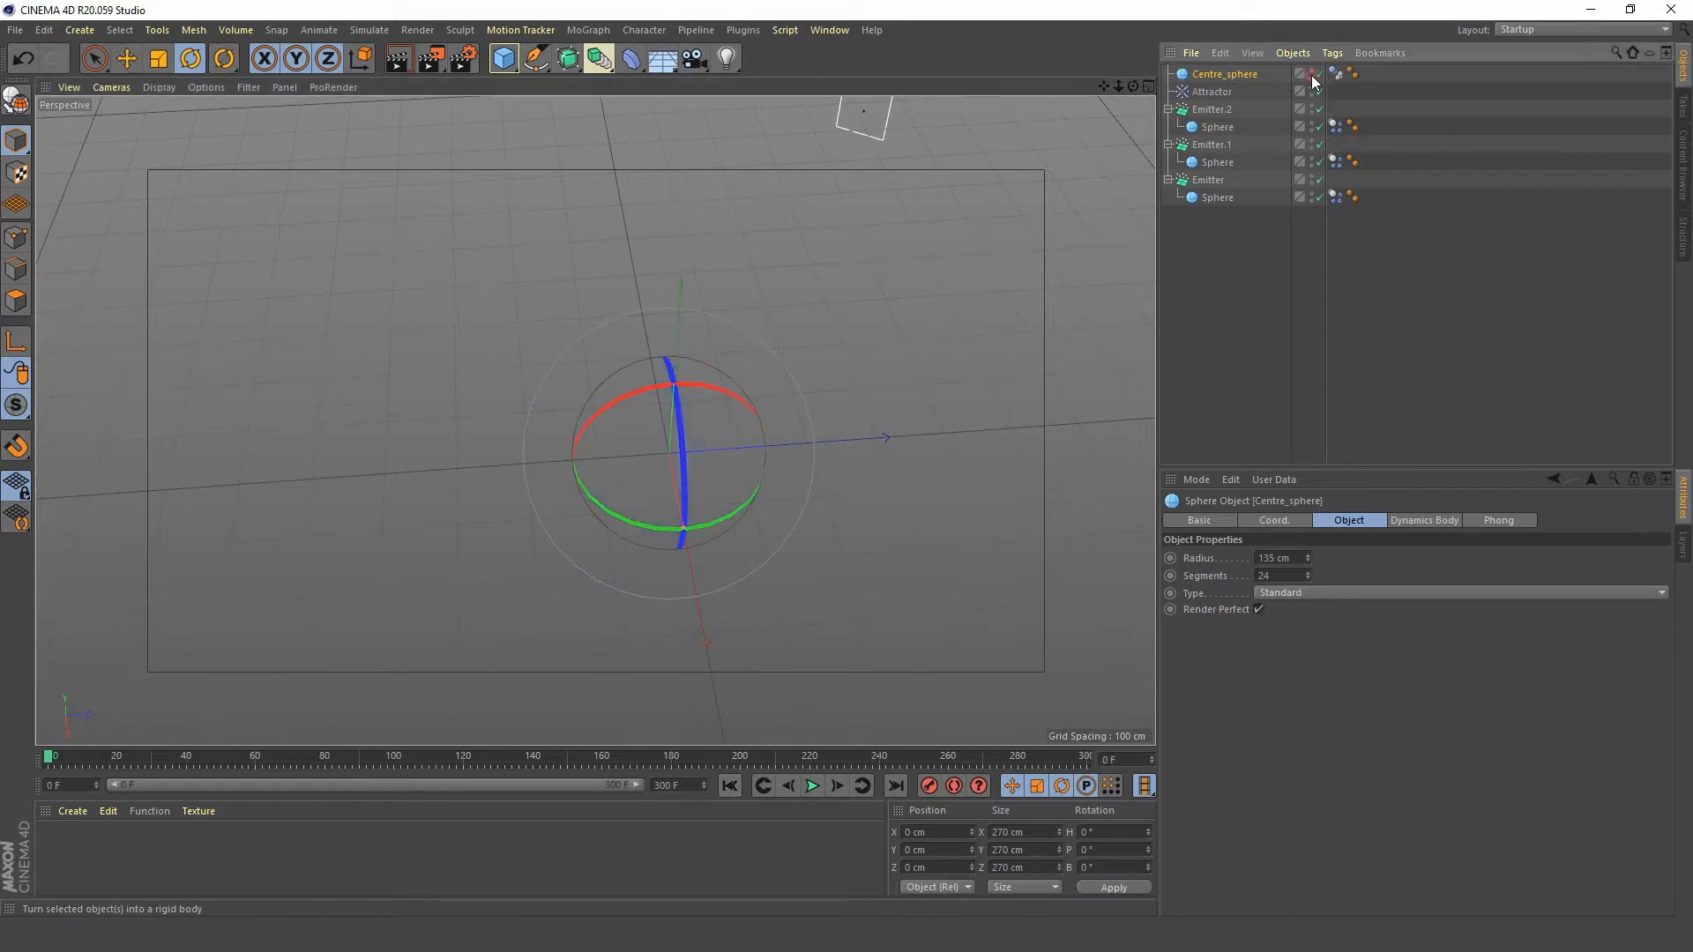
{"action": "left_click", "coordinate": [1312, 75]}
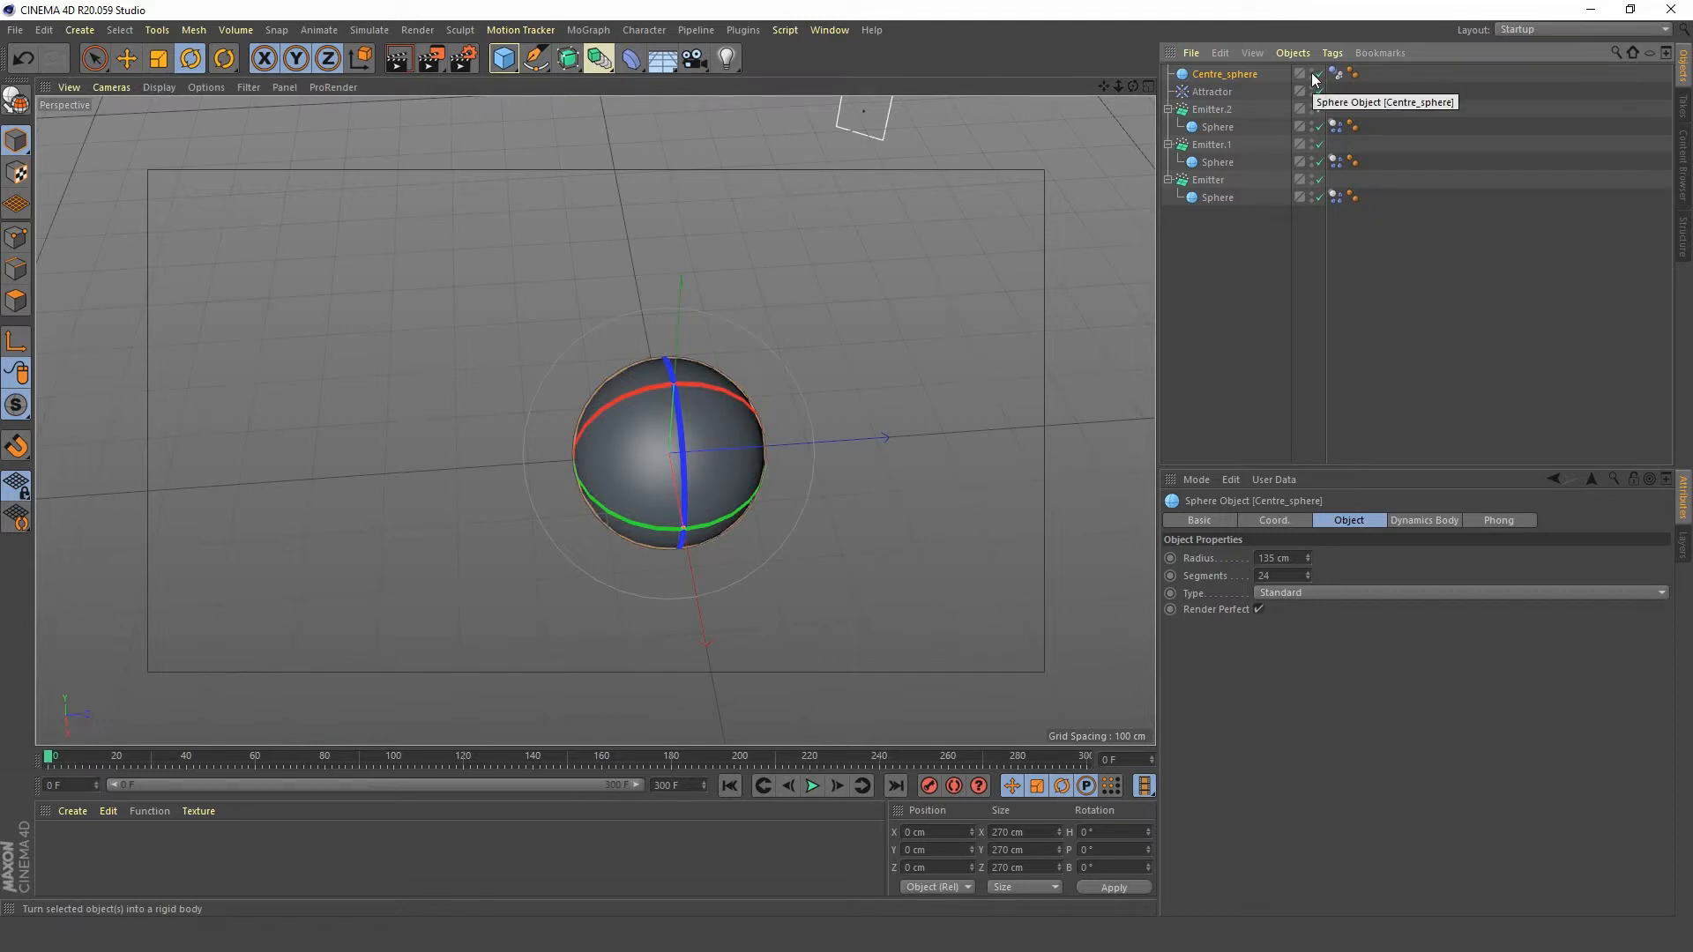
{"action": "left_click", "coordinate": [1312, 74]}
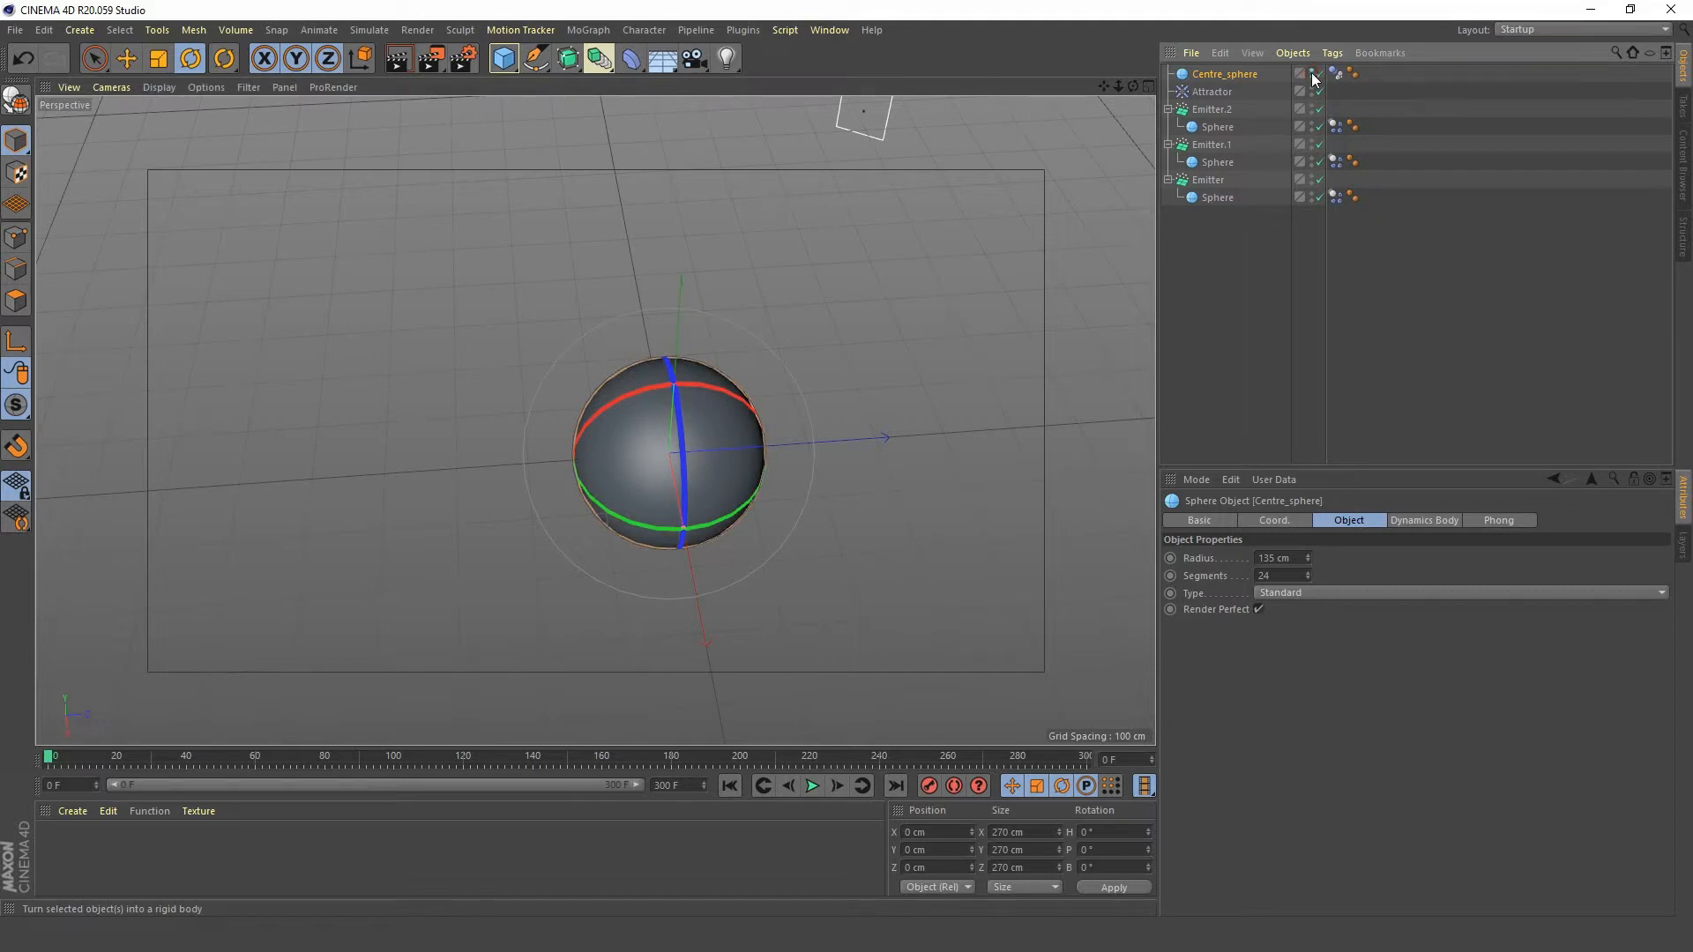
{"action": "left_click", "coordinate": [1313, 74]}
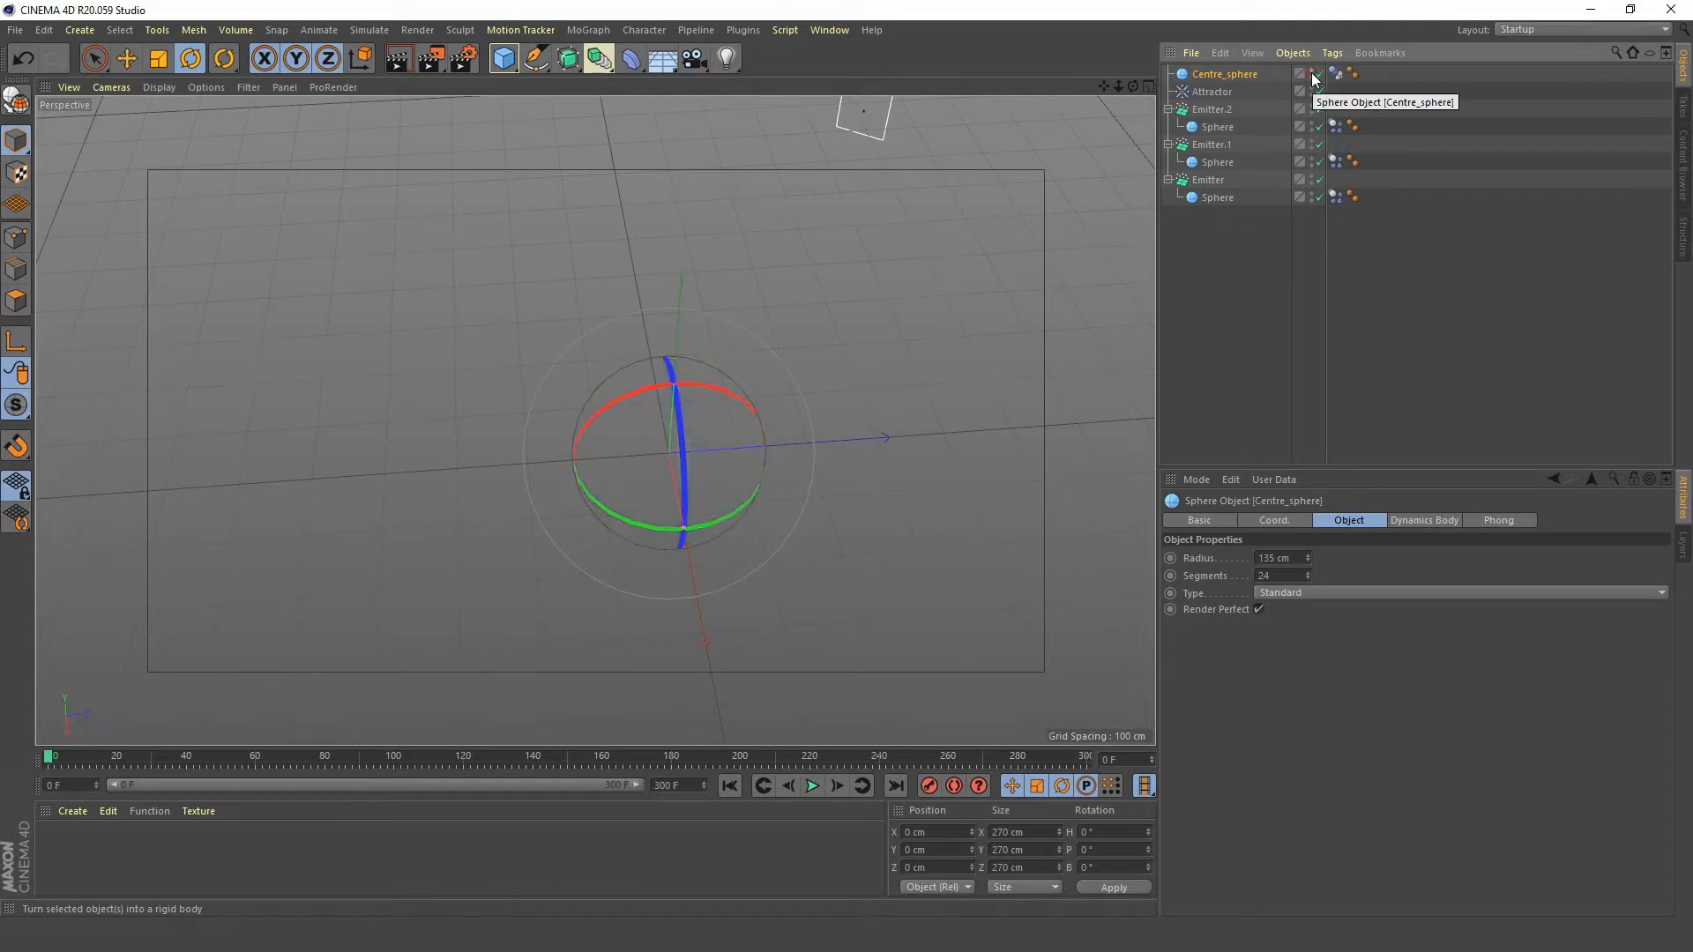
- Play the animation with the central sphere hidden and stop it at frame 157
{"action": "middle_click_drag", "start_coordinate": [691, 480], "coordinate": [642, 448], "text": "alt"}
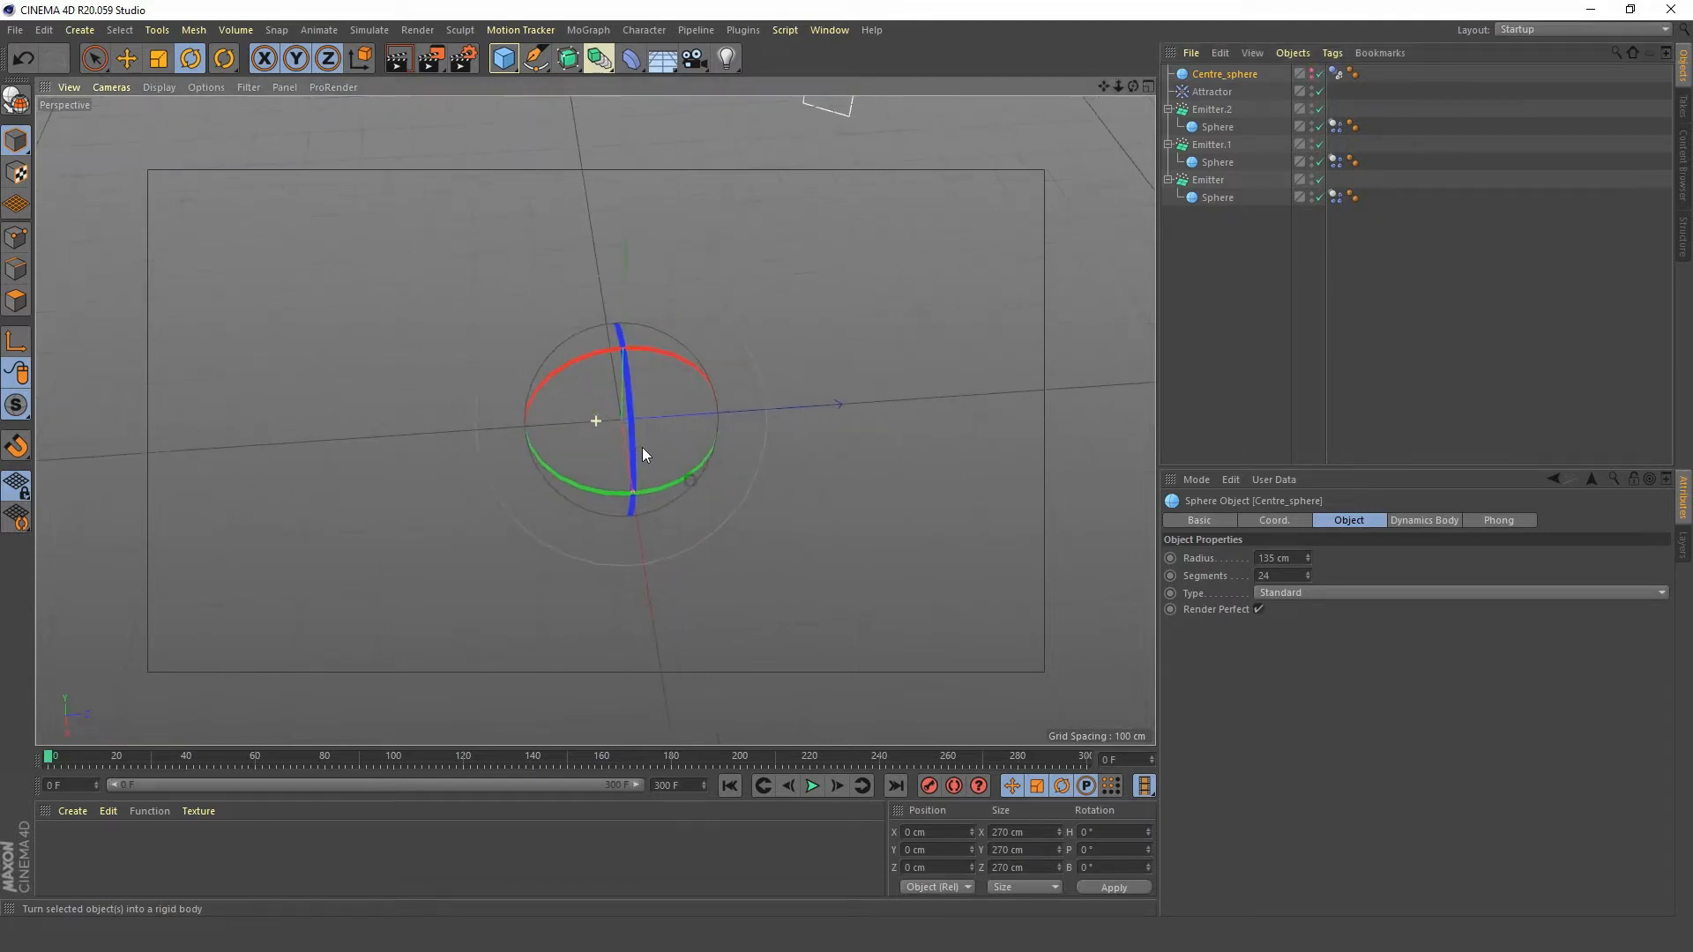
{"action": "left_click", "coordinate": [812, 786]}
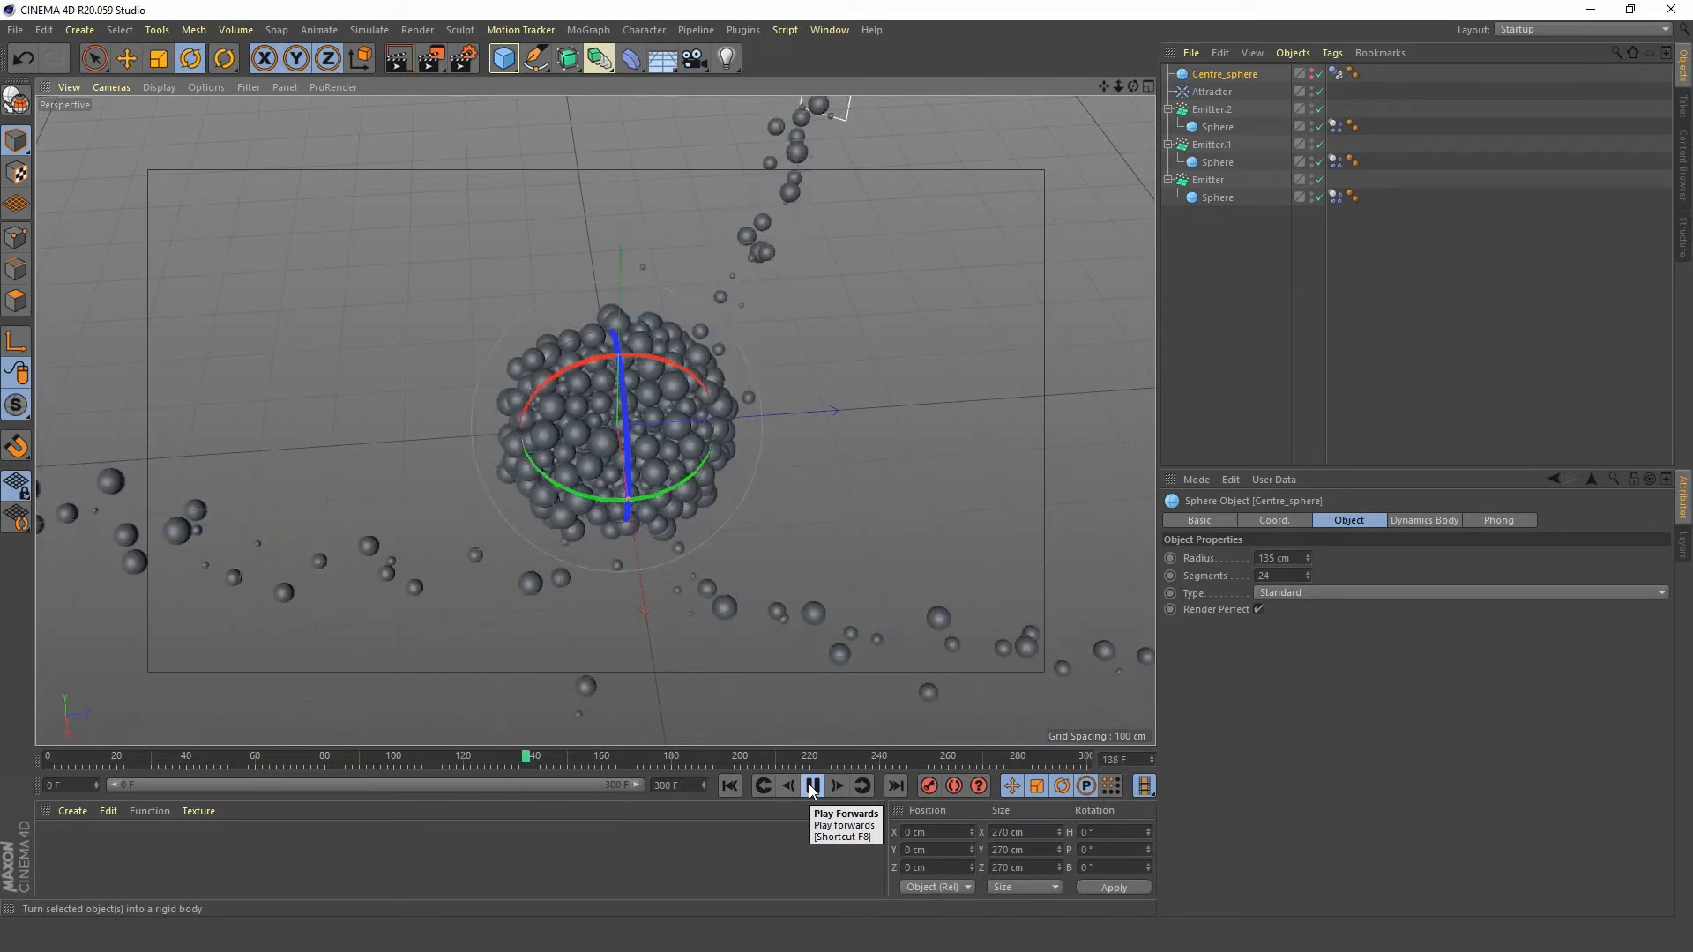
{"action": "left_click", "coordinate": [810, 786]}
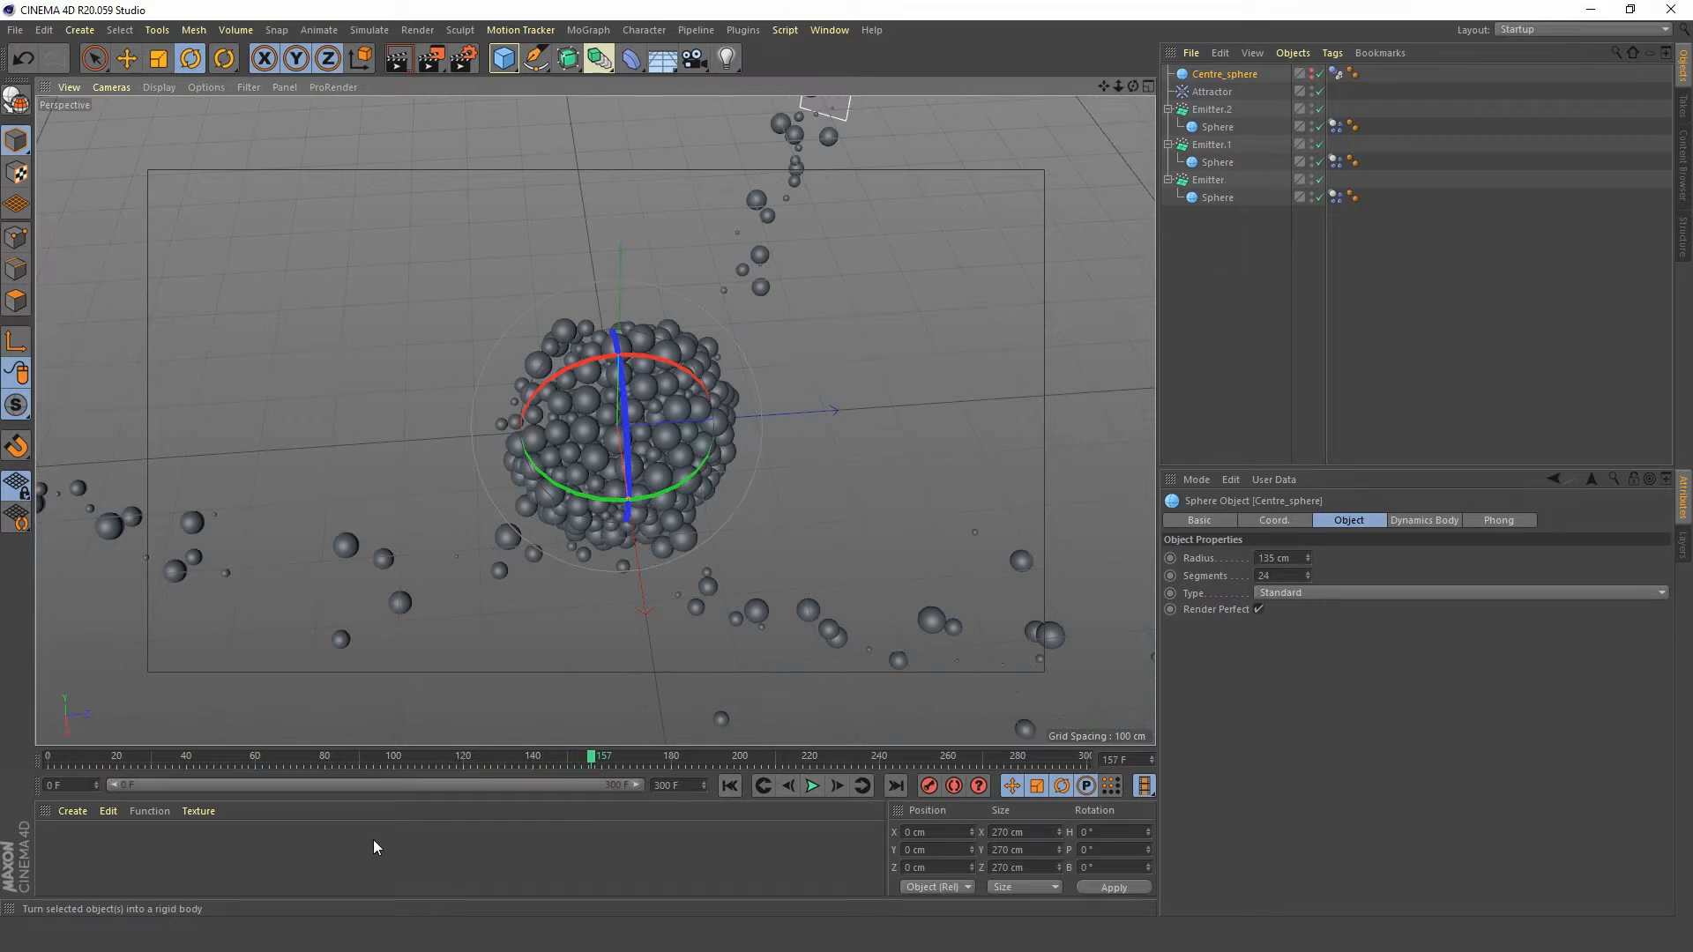
- Create a new material and set its color to turquoise with H 172°, S 66% and V 80%
{"action": "double_click", "coordinate": [97, 859]}
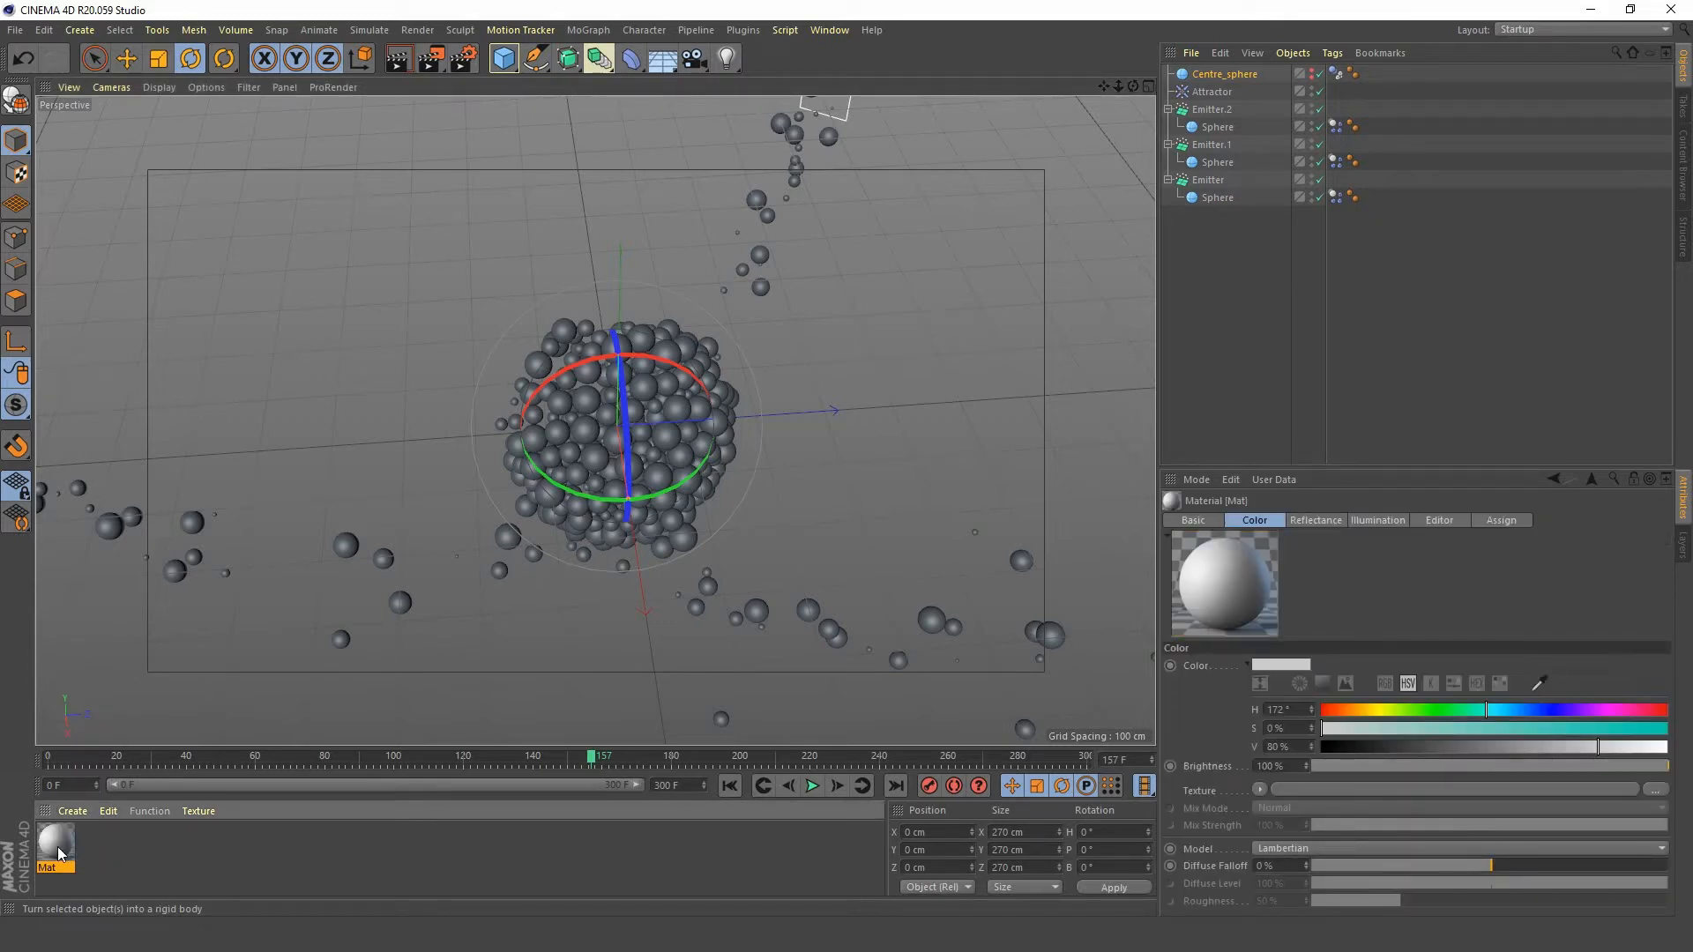
{"action": "double_click", "coordinate": [60, 854]}
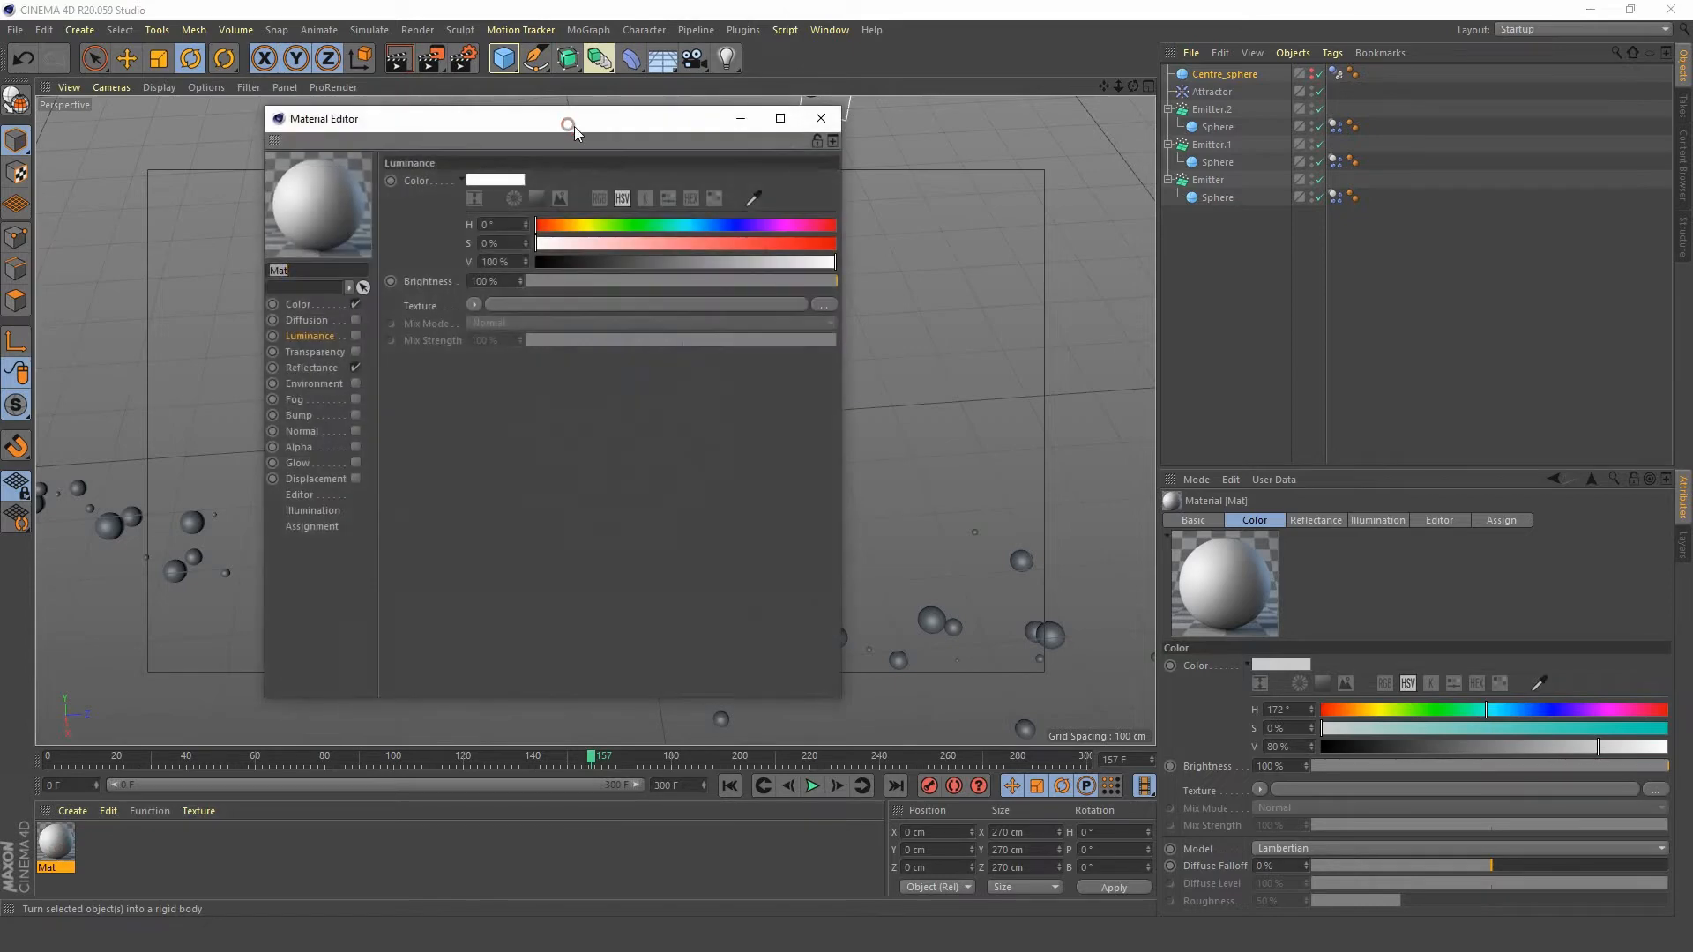
{"action": "left_click_drag", "start_coordinate": [575, 125], "coordinate": [1240, 127]}
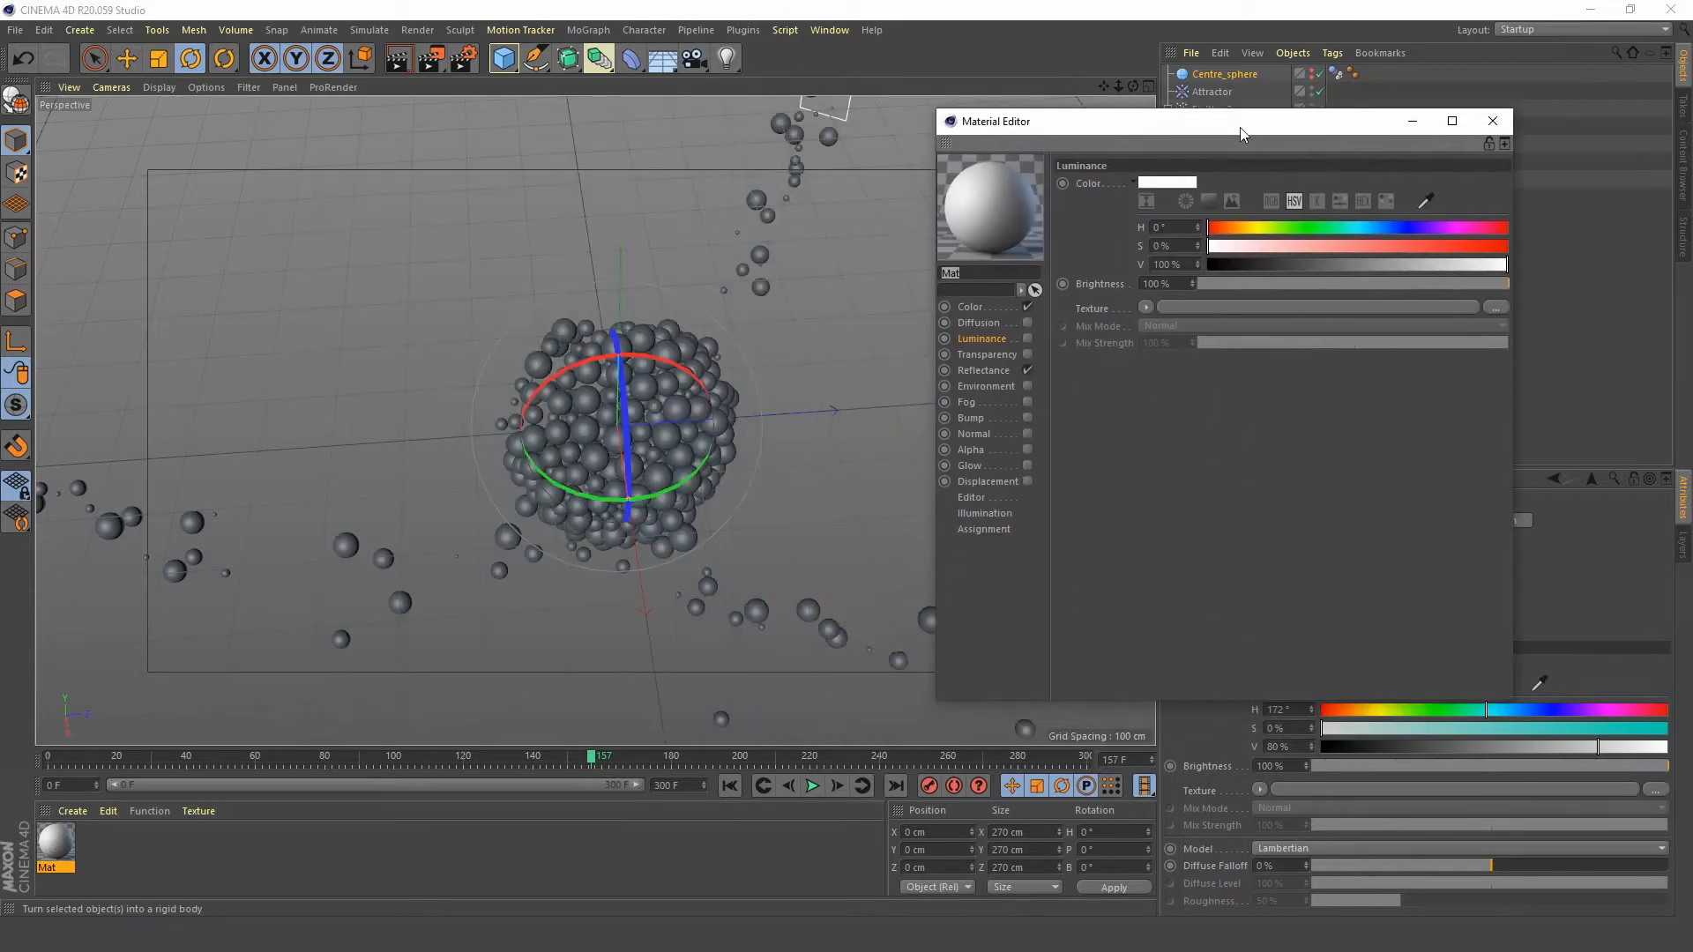
{"action": "left_click", "coordinate": [971, 308]}
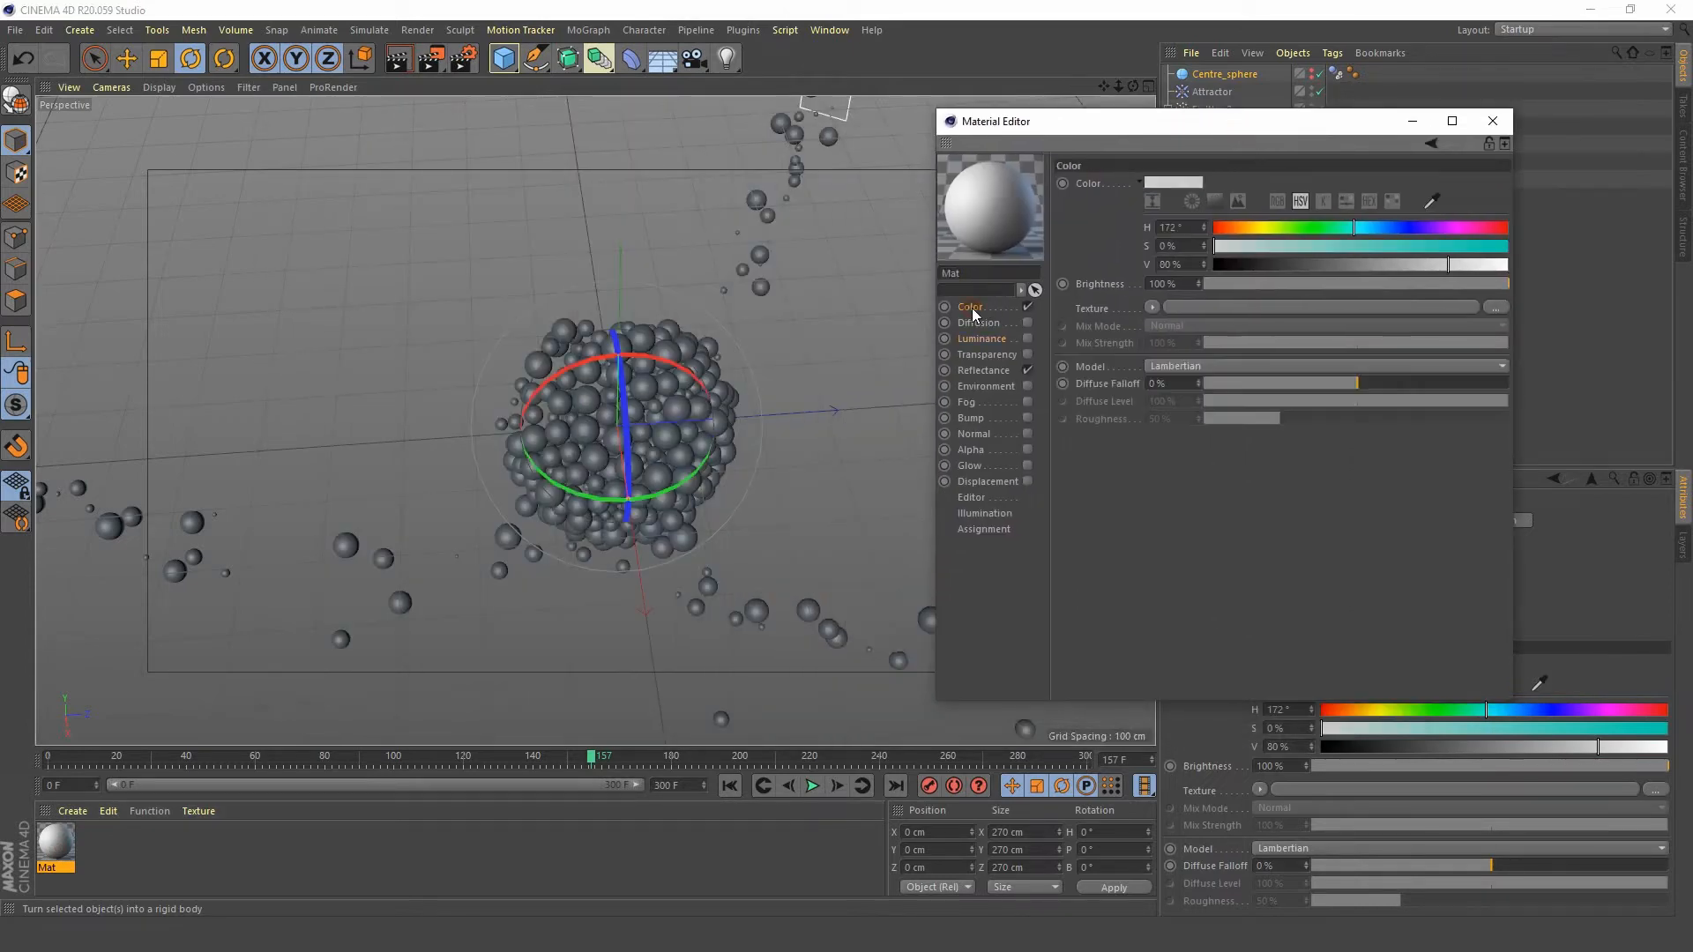
{"action": "left_click", "coordinate": [1405, 246]}
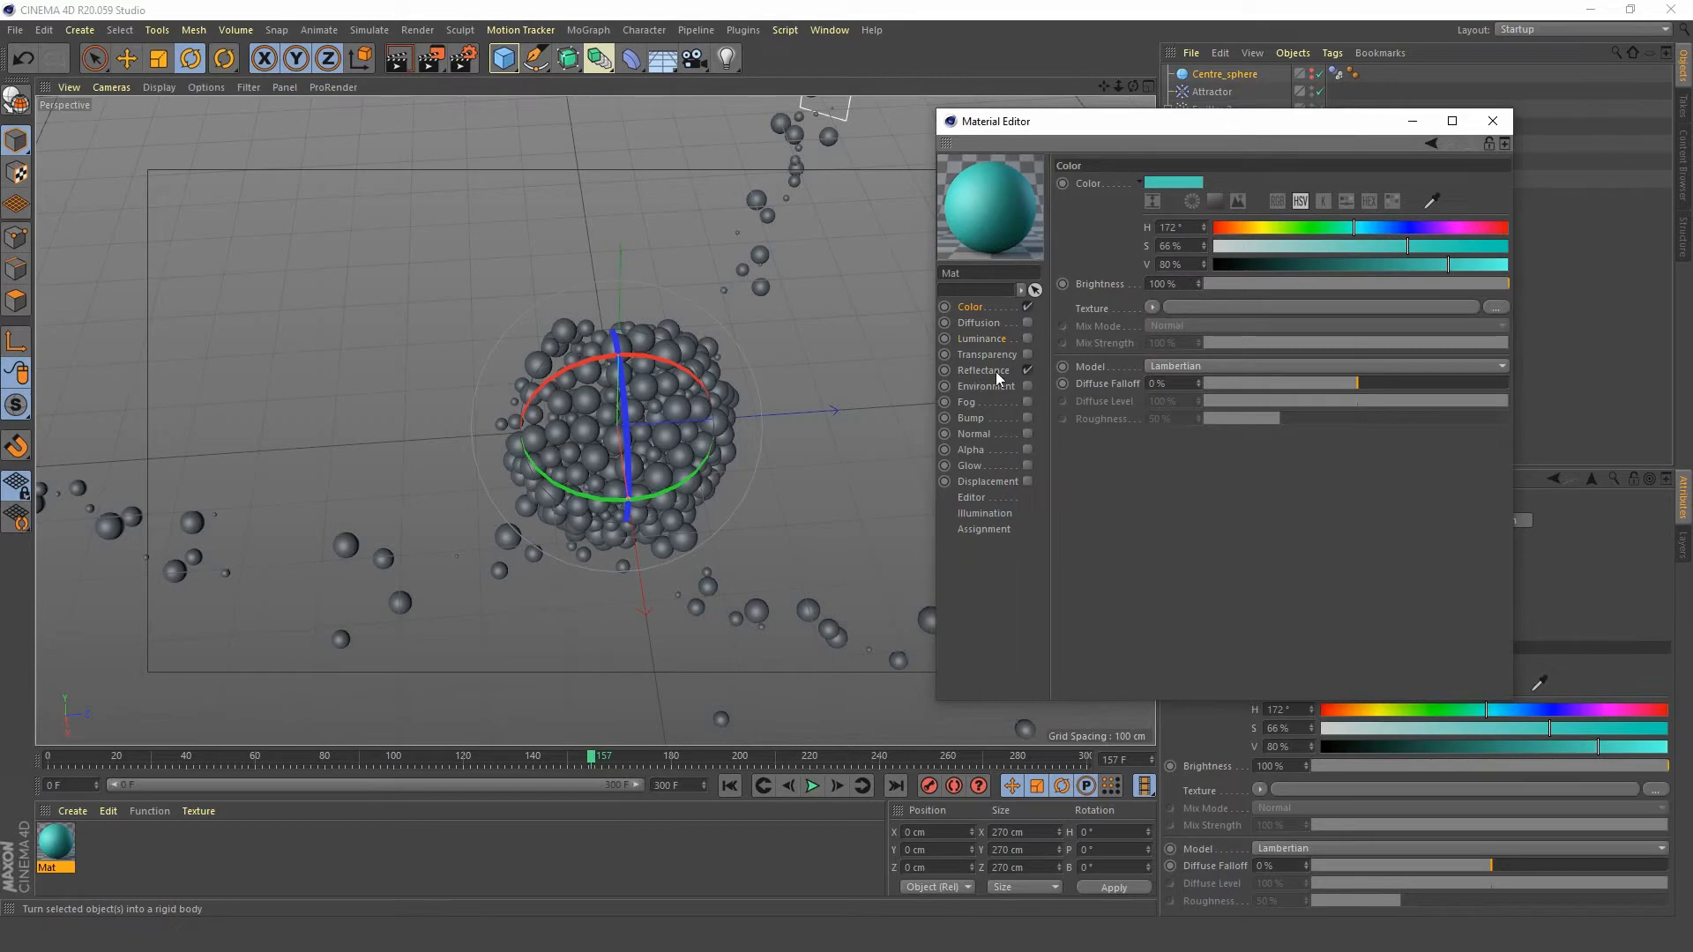
- Apply the turquoise material to the particle spheres of all three emitters
{"action": "left_click_drag", "start_coordinate": [1191, 127], "coordinate": [1131, 369]}
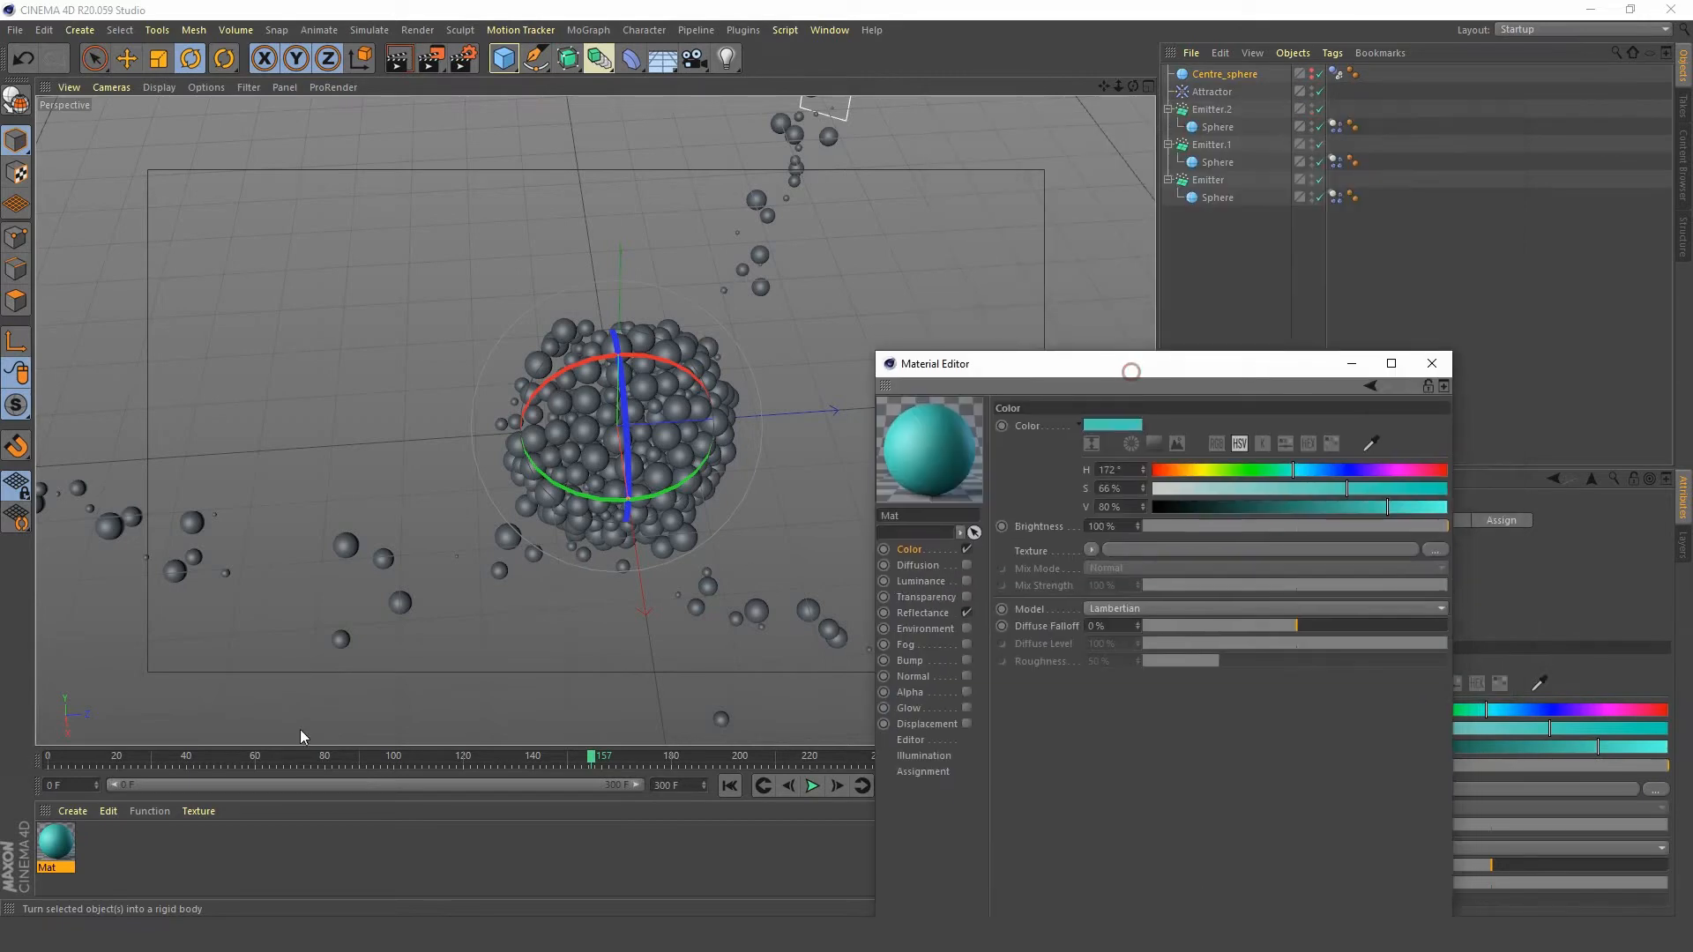
{"action": "left_click_drag", "start_coordinate": [53, 855], "coordinate": [1251, 126]}
{"action": "left_click_drag", "start_coordinate": [1370, 126], "coordinate": [1375, 208]}
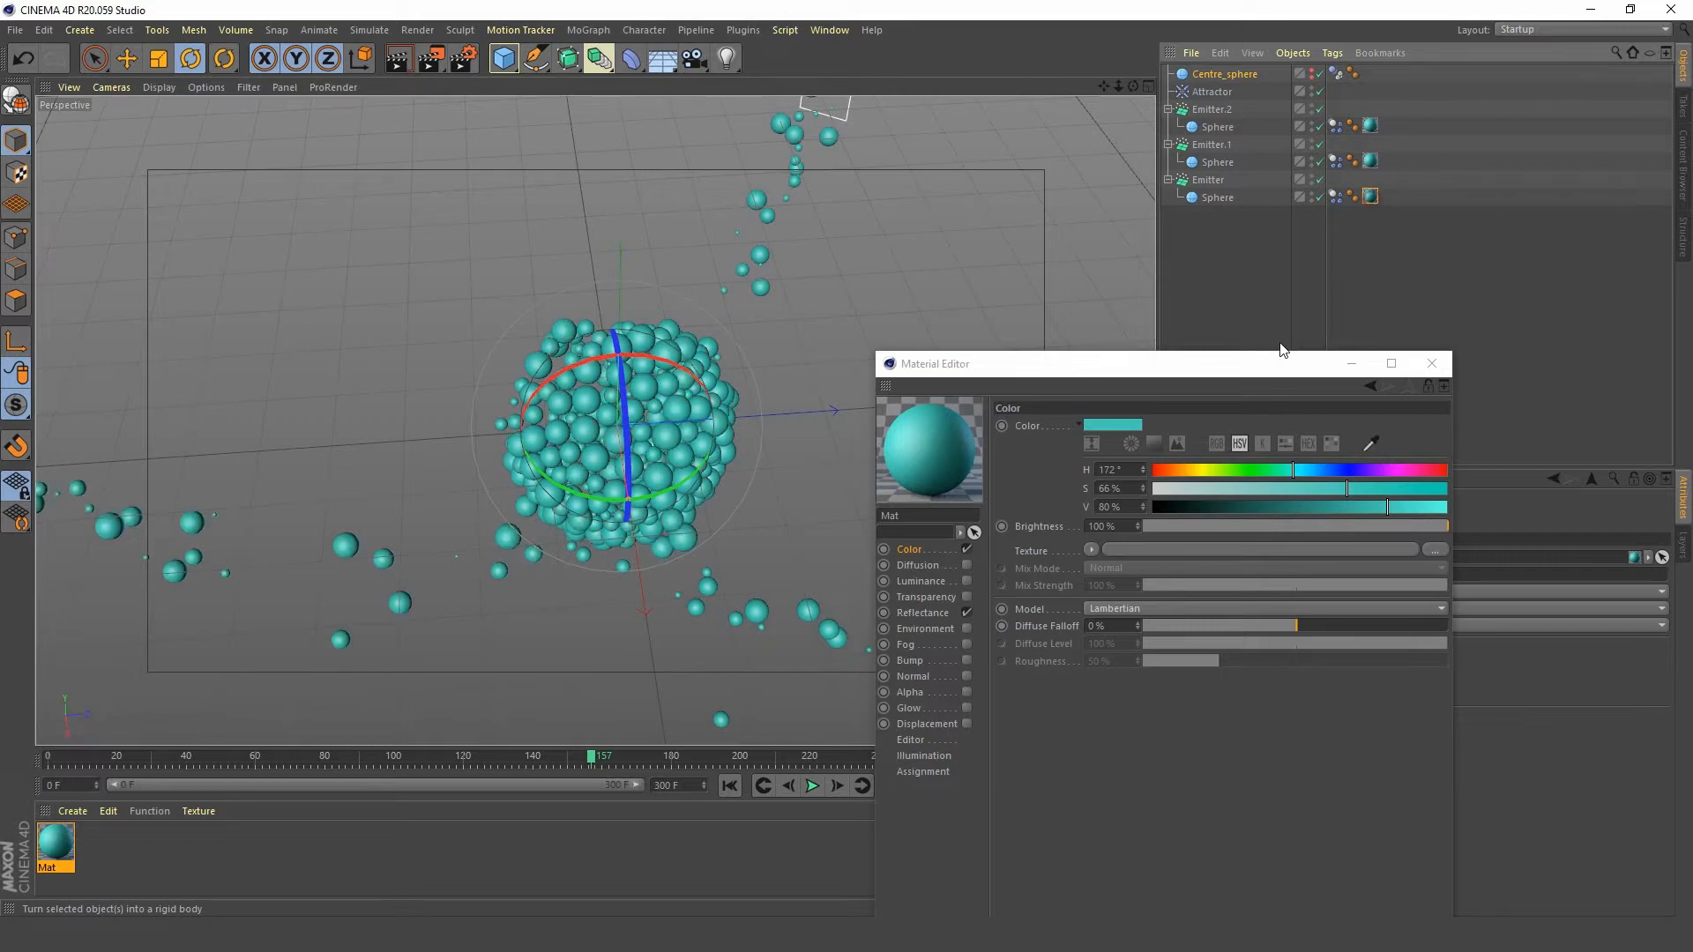
- Start an Interactive Render Region over the particle cluster and enlarge it to frame the surrounding particles
{"action": "left_click_drag", "start_coordinate": [1251, 379], "coordinate": [1334, 146]}
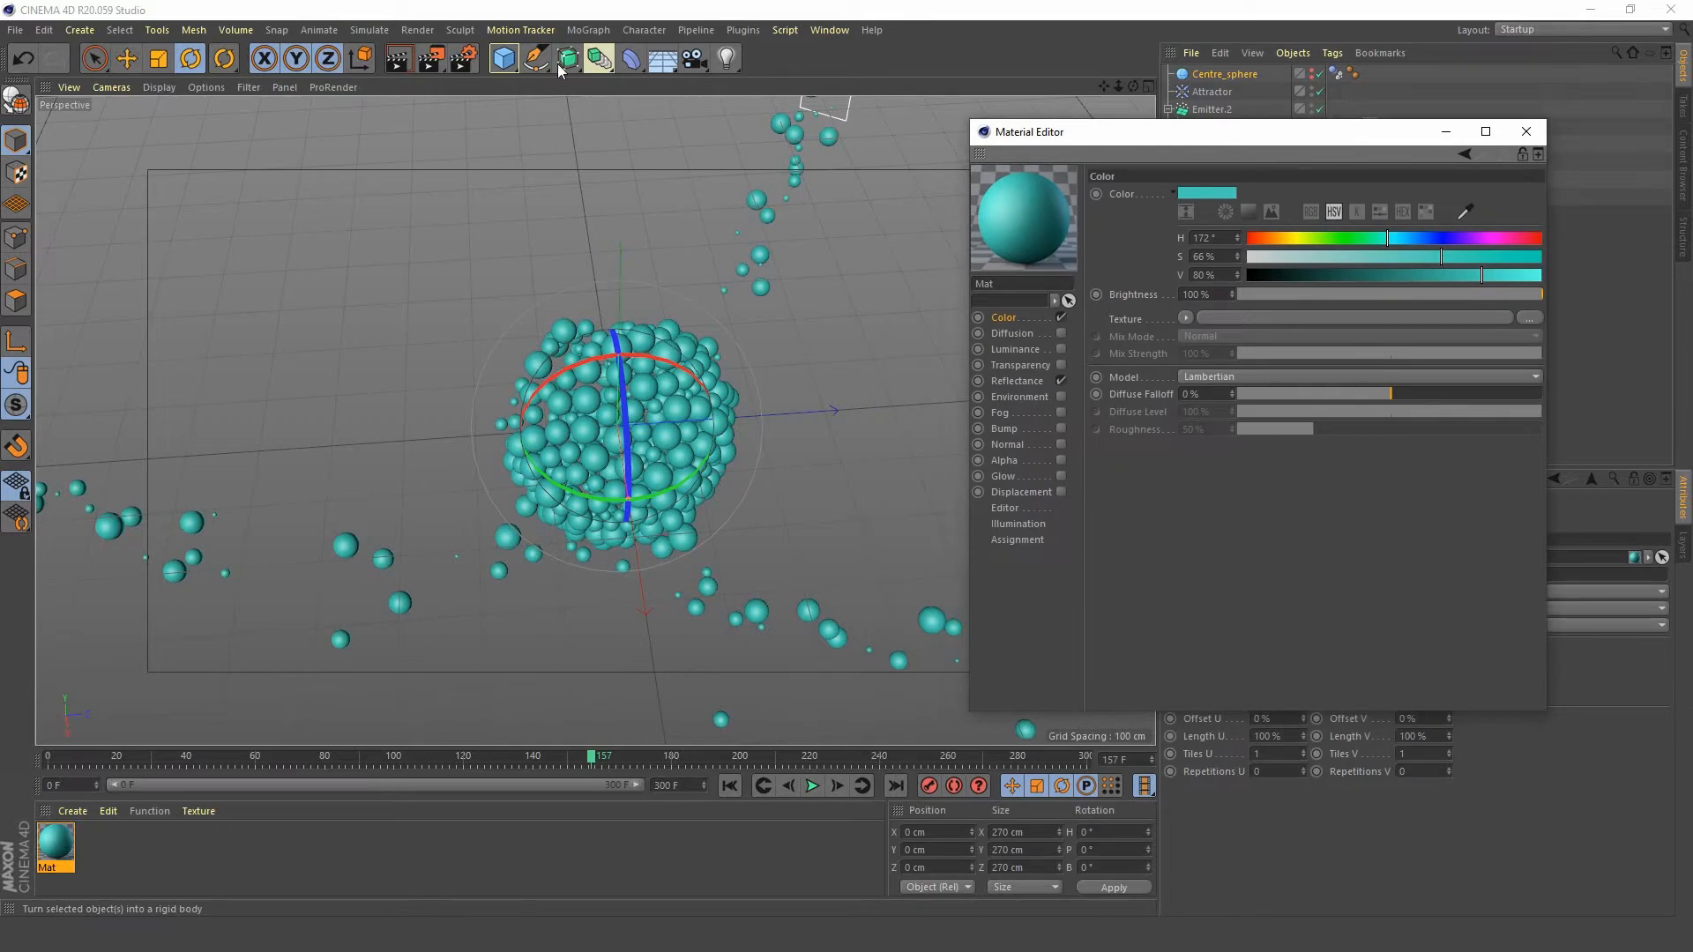
{"action": "left_click_drag", "start_coordinate": [431, 59], "coordinate": [561, 434]}
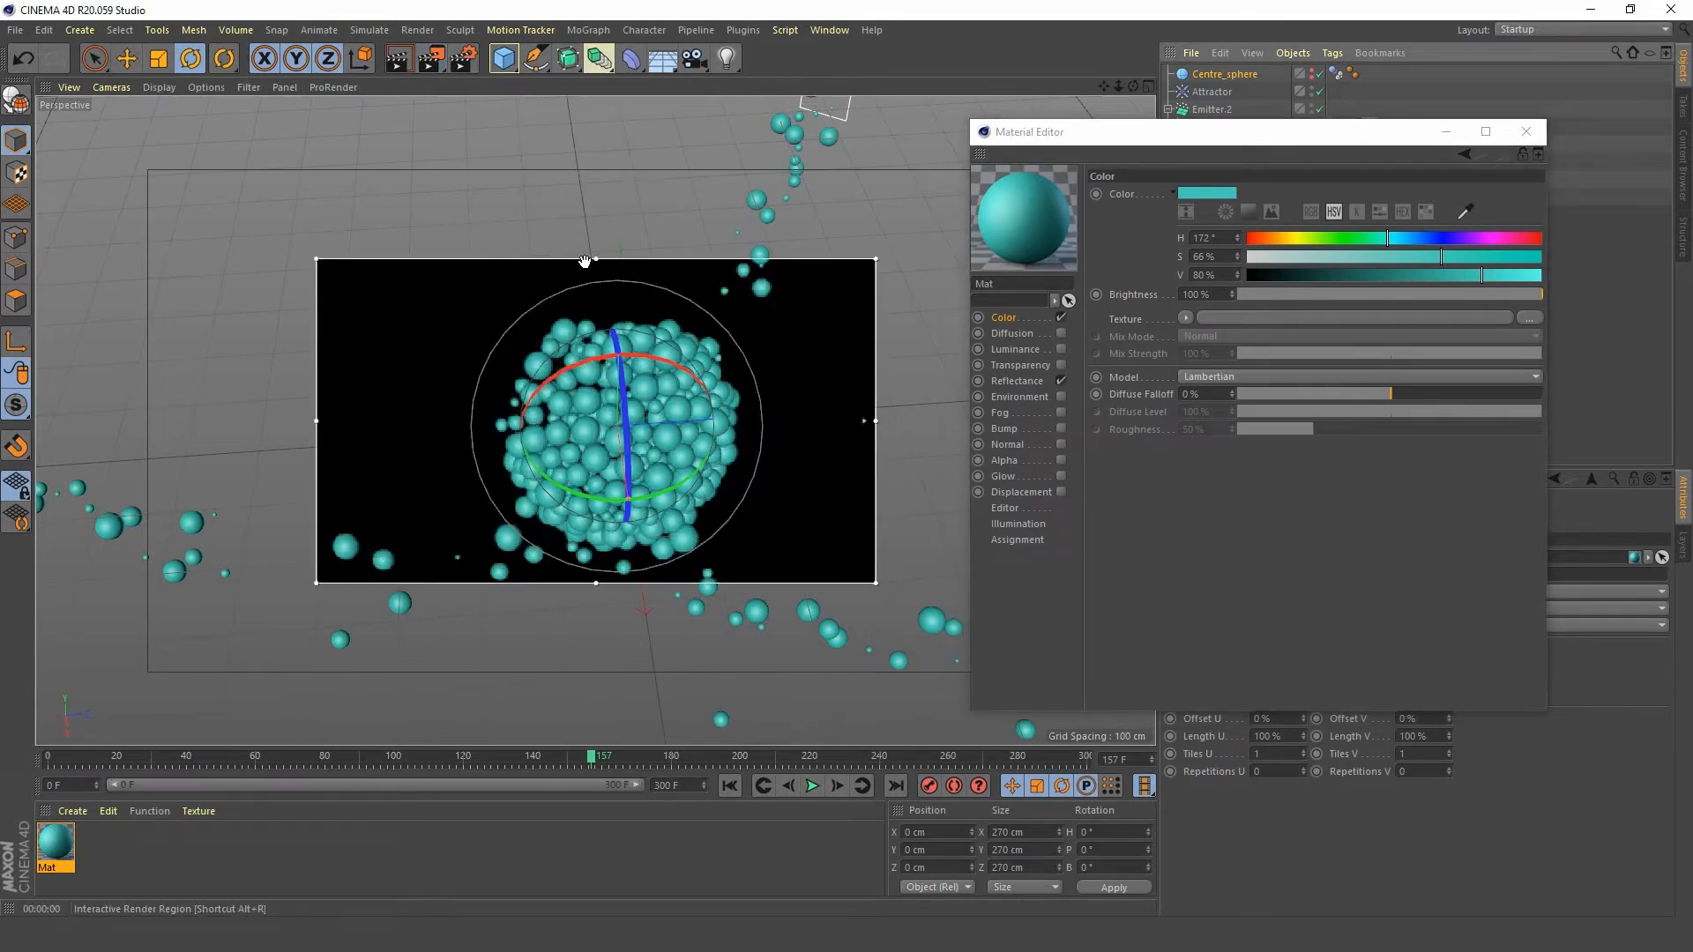
{"action": "left_click_drag", "start_coordinate": [597, 259], "coordinate": [597, 231]}
{"action": "left_click_drag", "start_coordinate": [877, 584], "coordinate": [934, 624]}
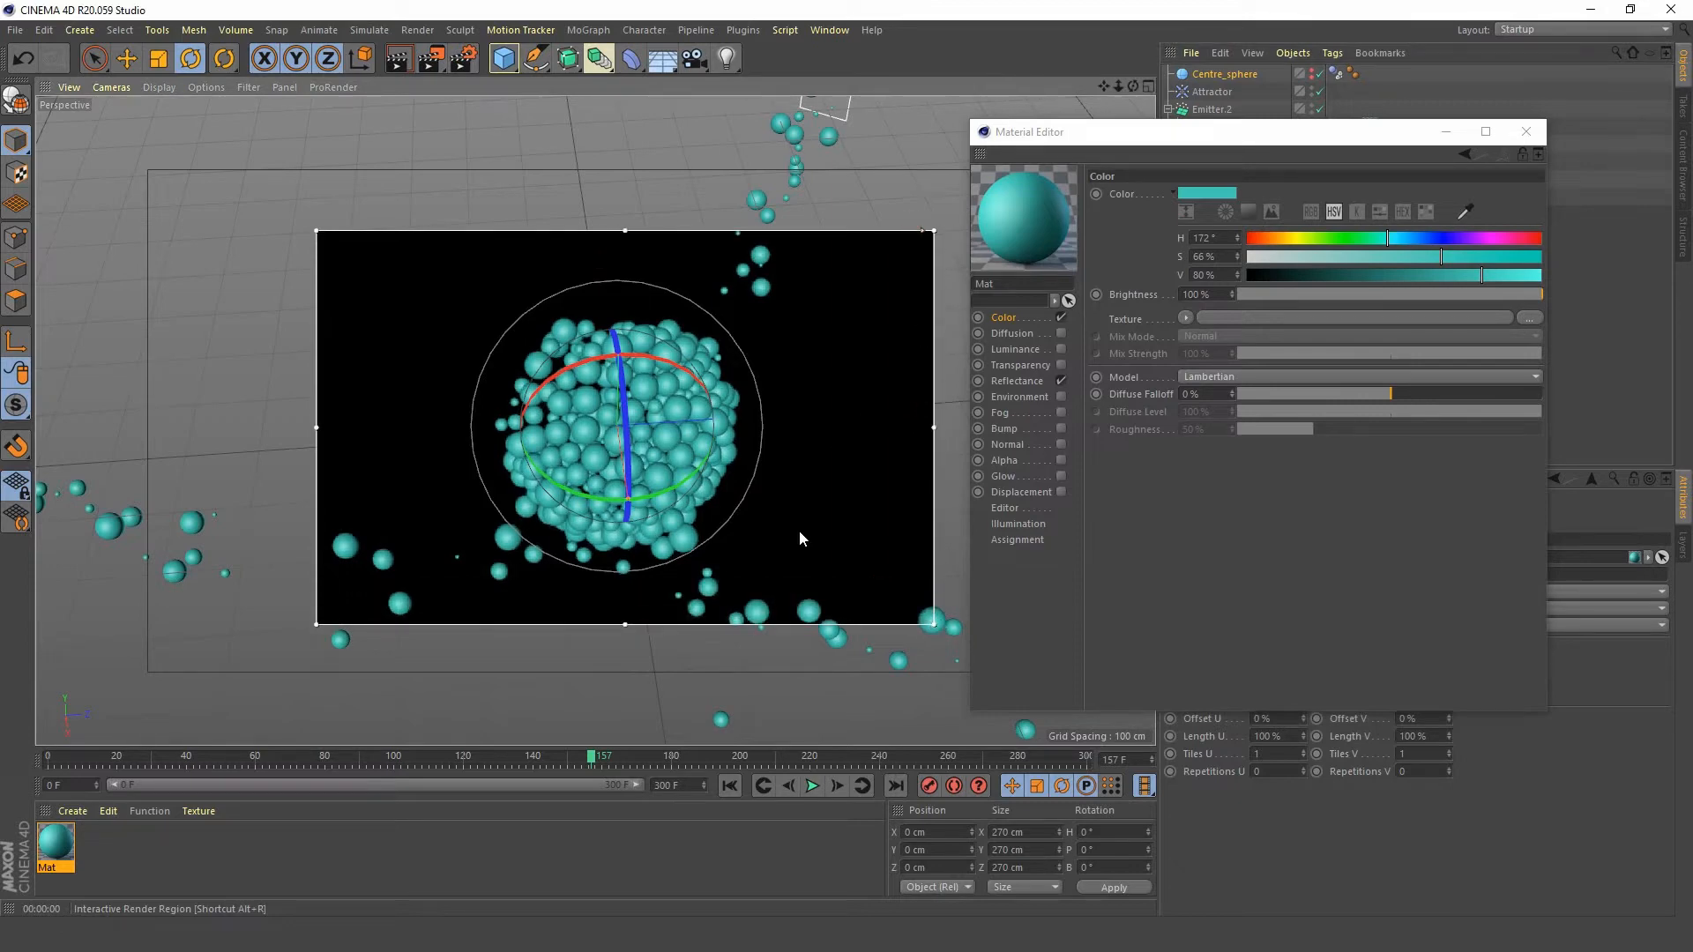
- Deselect all objects and set the material's Default Specular to 64% strength and 33% width
{"action": "left_click_drag", "start_coordinate": [1259, 139], "coordinate": [1210, 97]}
{"action": "left_click", "coordinate": [1194, 240]}
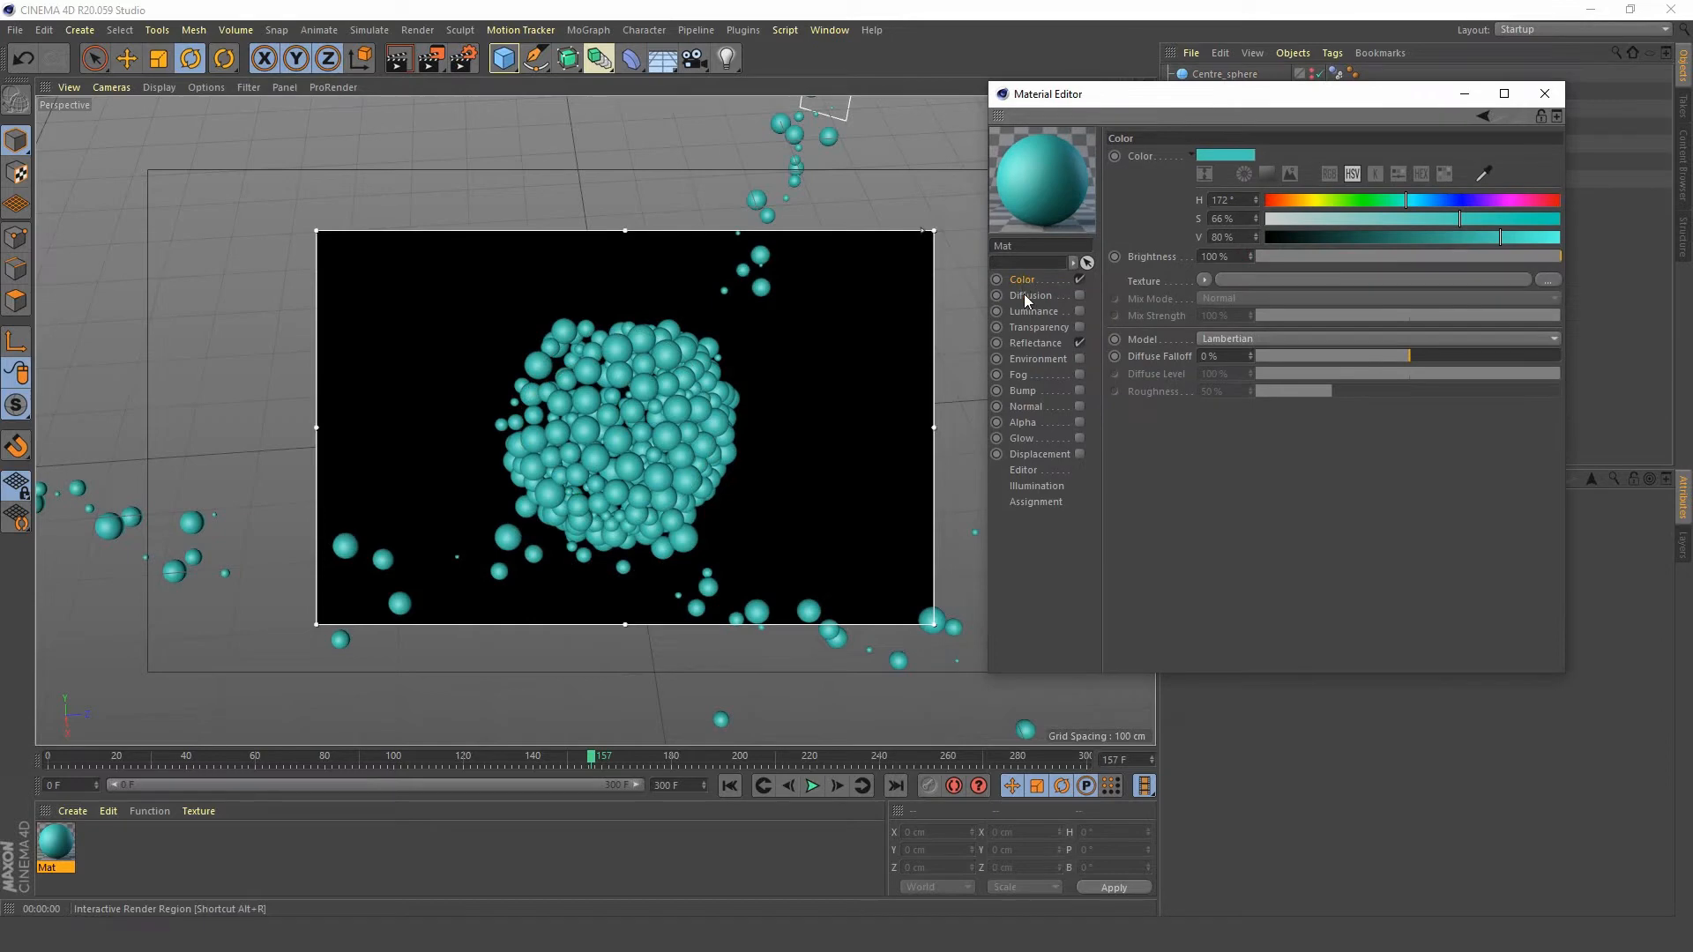
{"action": "left_click", "coordinate": [1036, 343]}
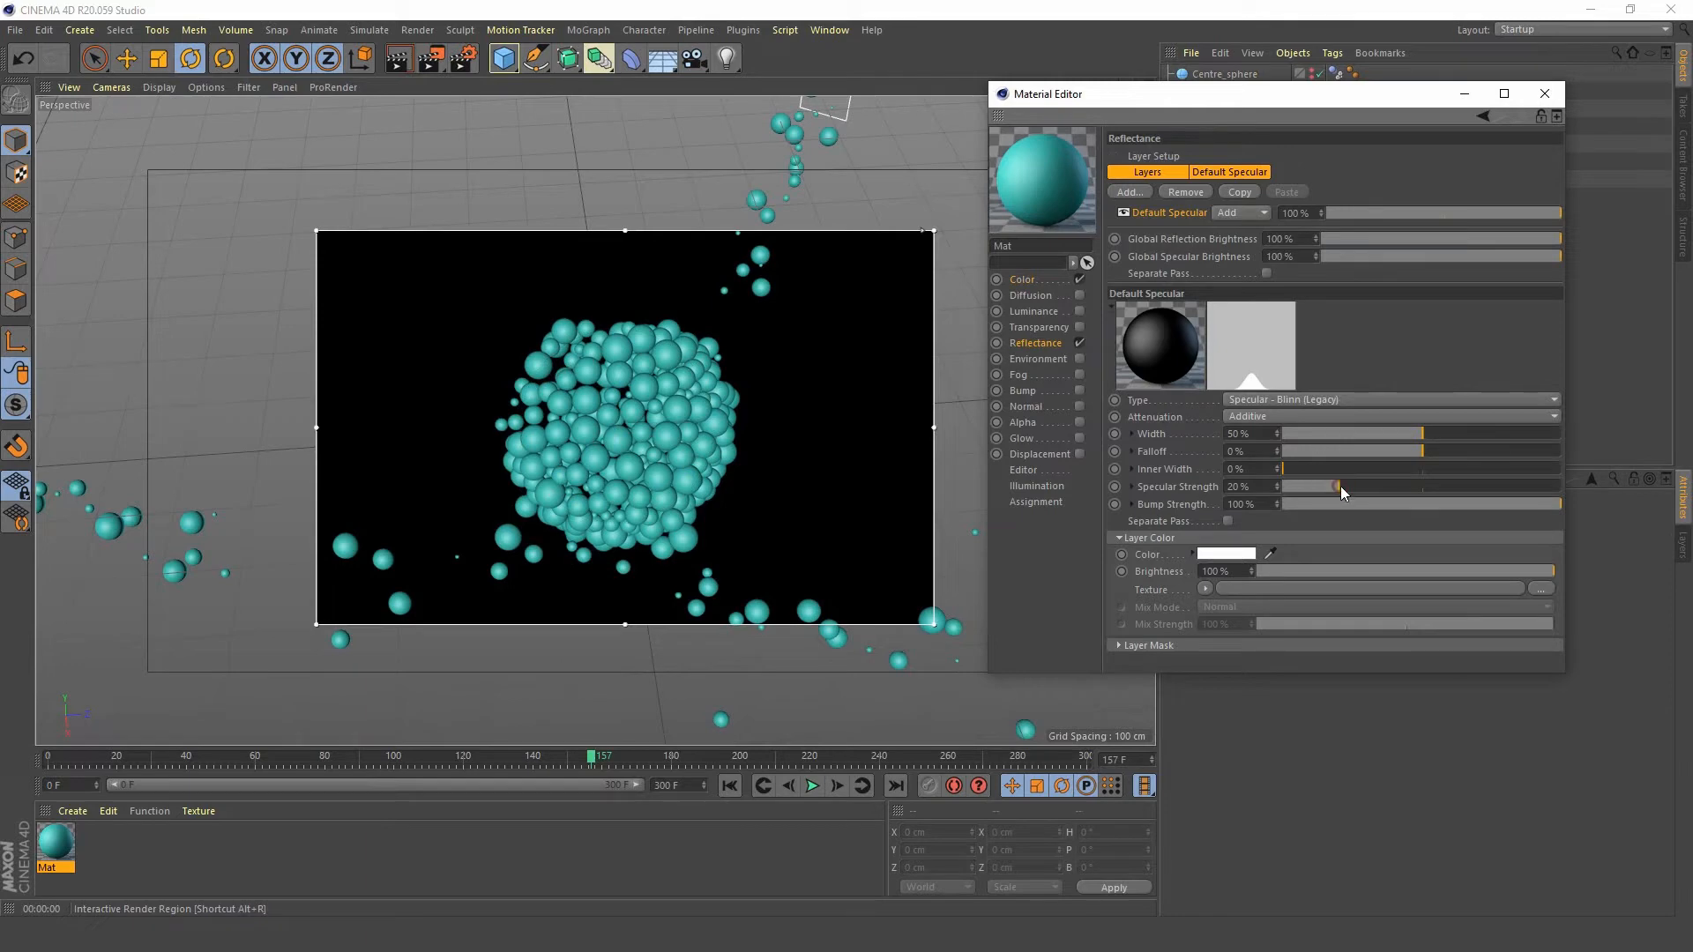
{"action": "left_click_drag", "start_coordinate": [1341, 489], "coordinate": [1458, 500]}
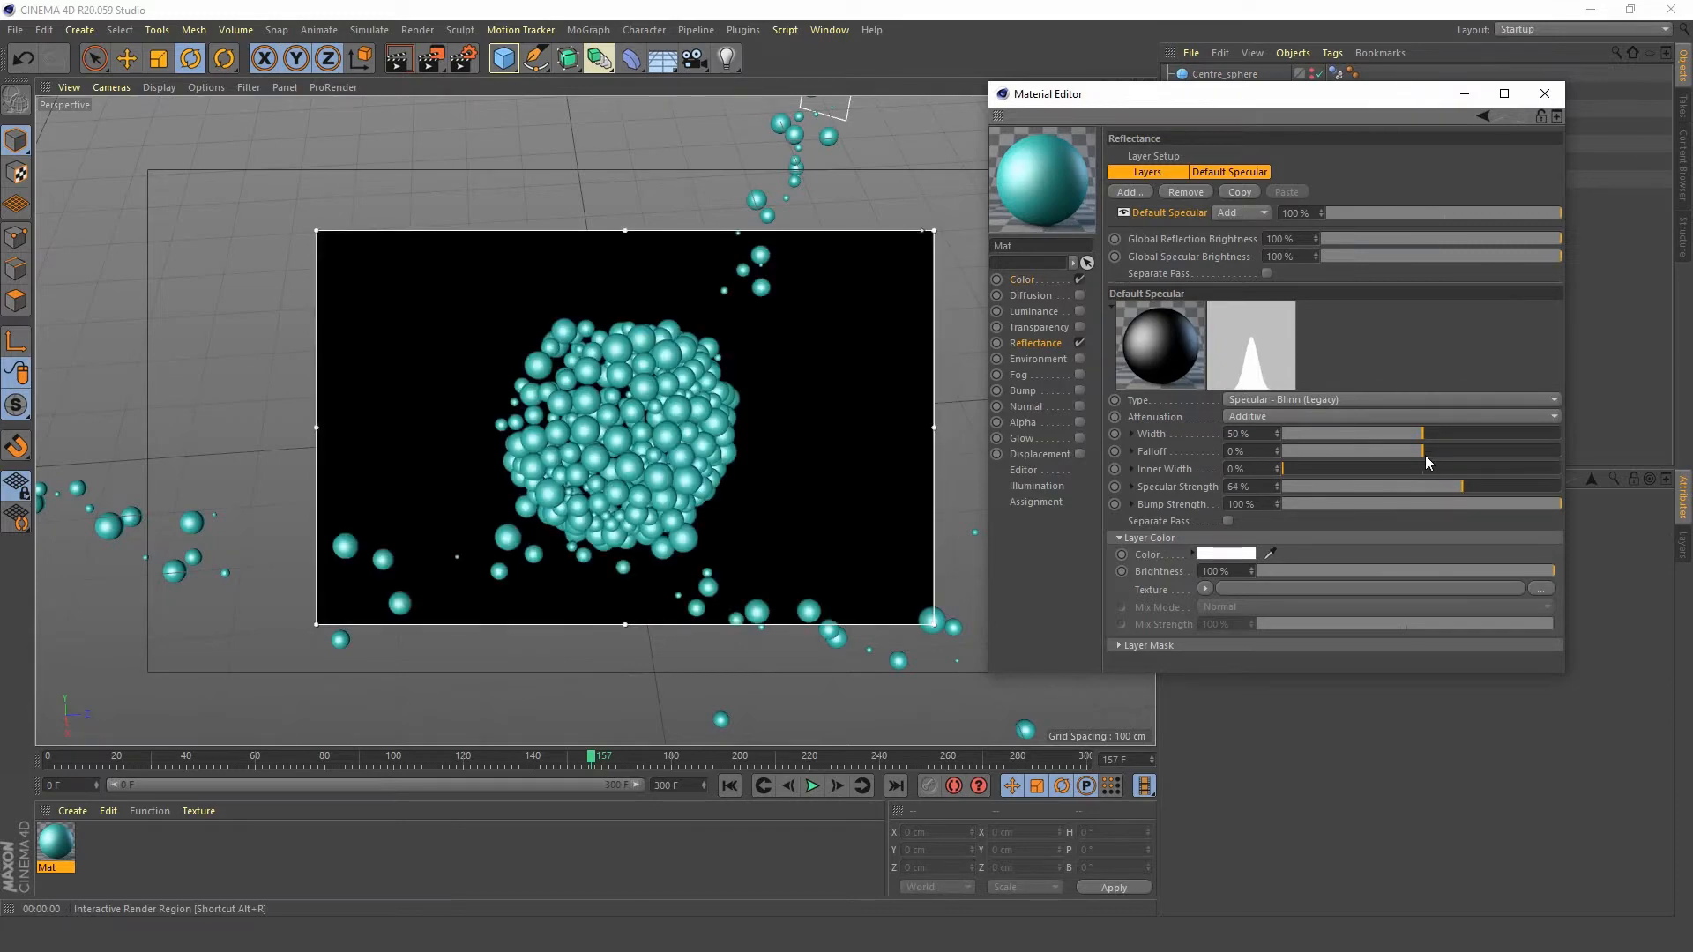
{"action": "left_click_drag", "start_coordinate": [1419, 437], "coordinate": [1379, 448]}
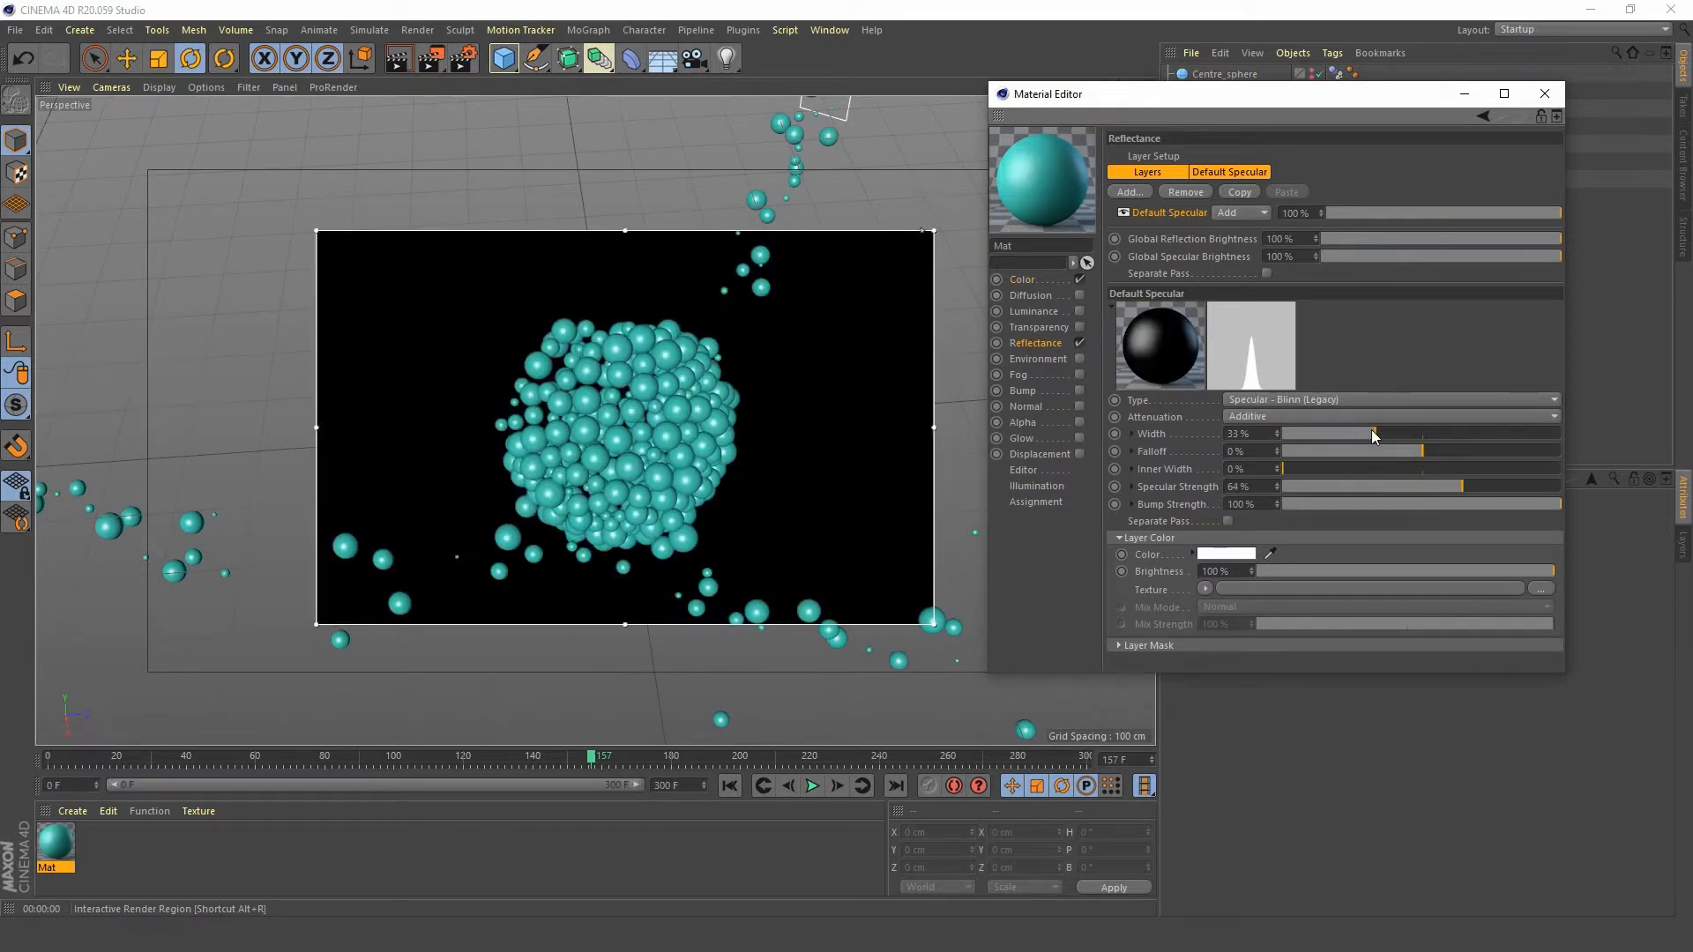
- Set the material's Default Specular width to 28%, close the Material Editor and turn off the Interactive Render Region
{"action": "left_click_drag", "start_coordinate": [1372, 432], "coordinate": [1361, 432]}
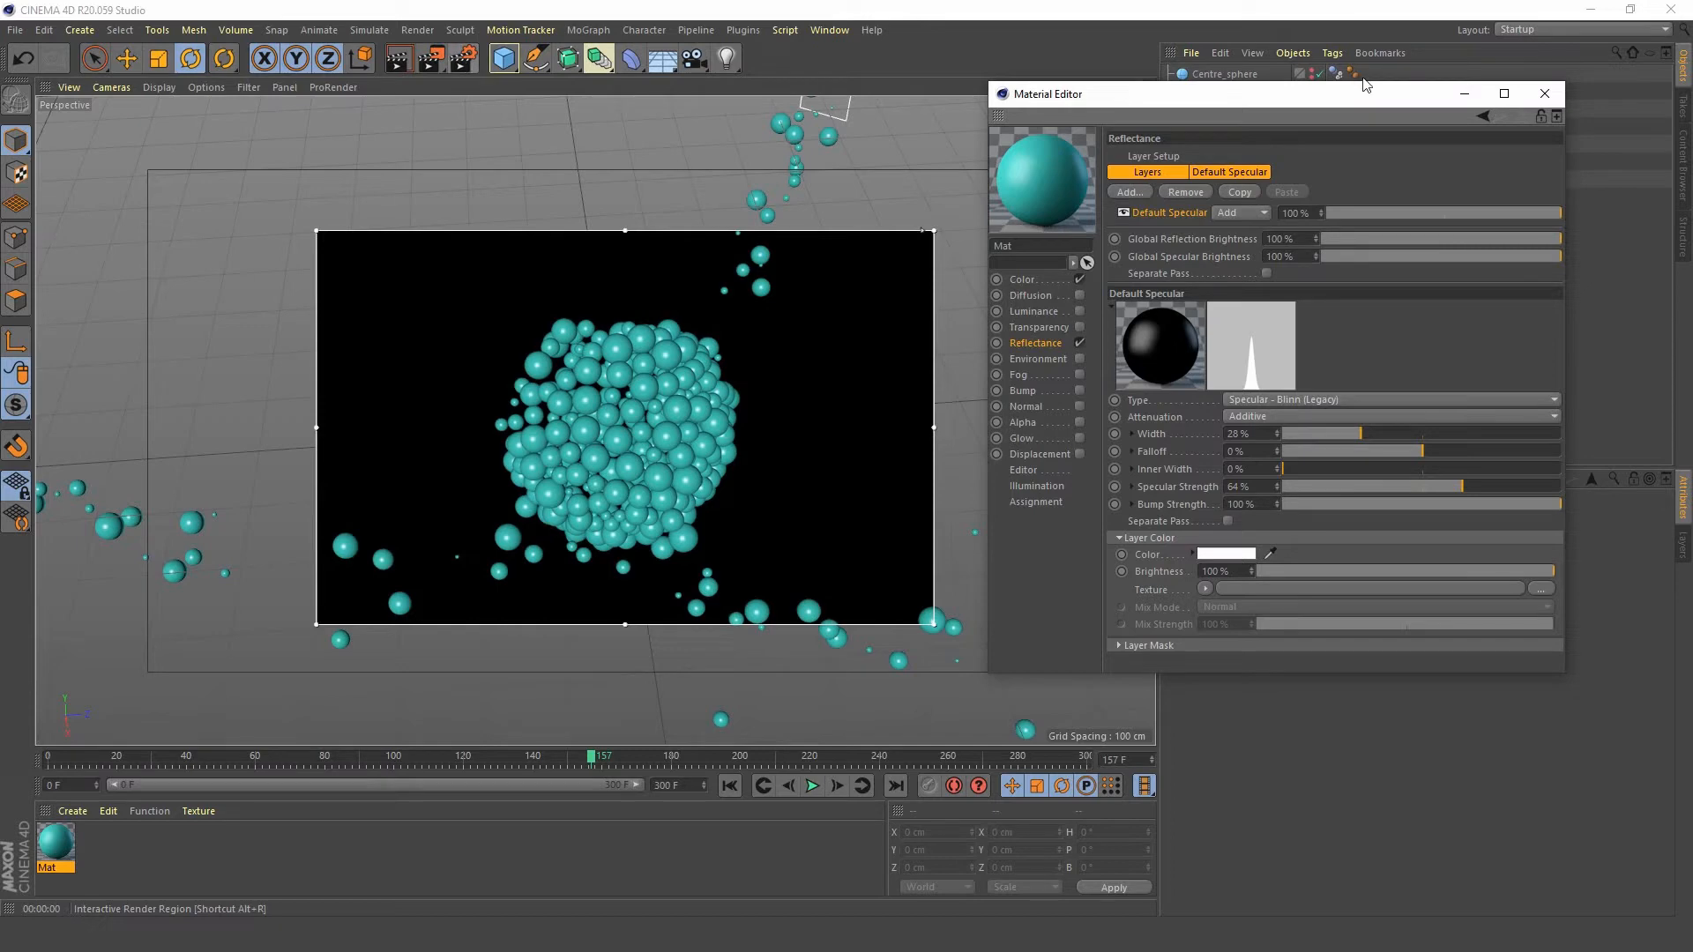
{"action": "left_click", "coordinate": [1545, 93]}
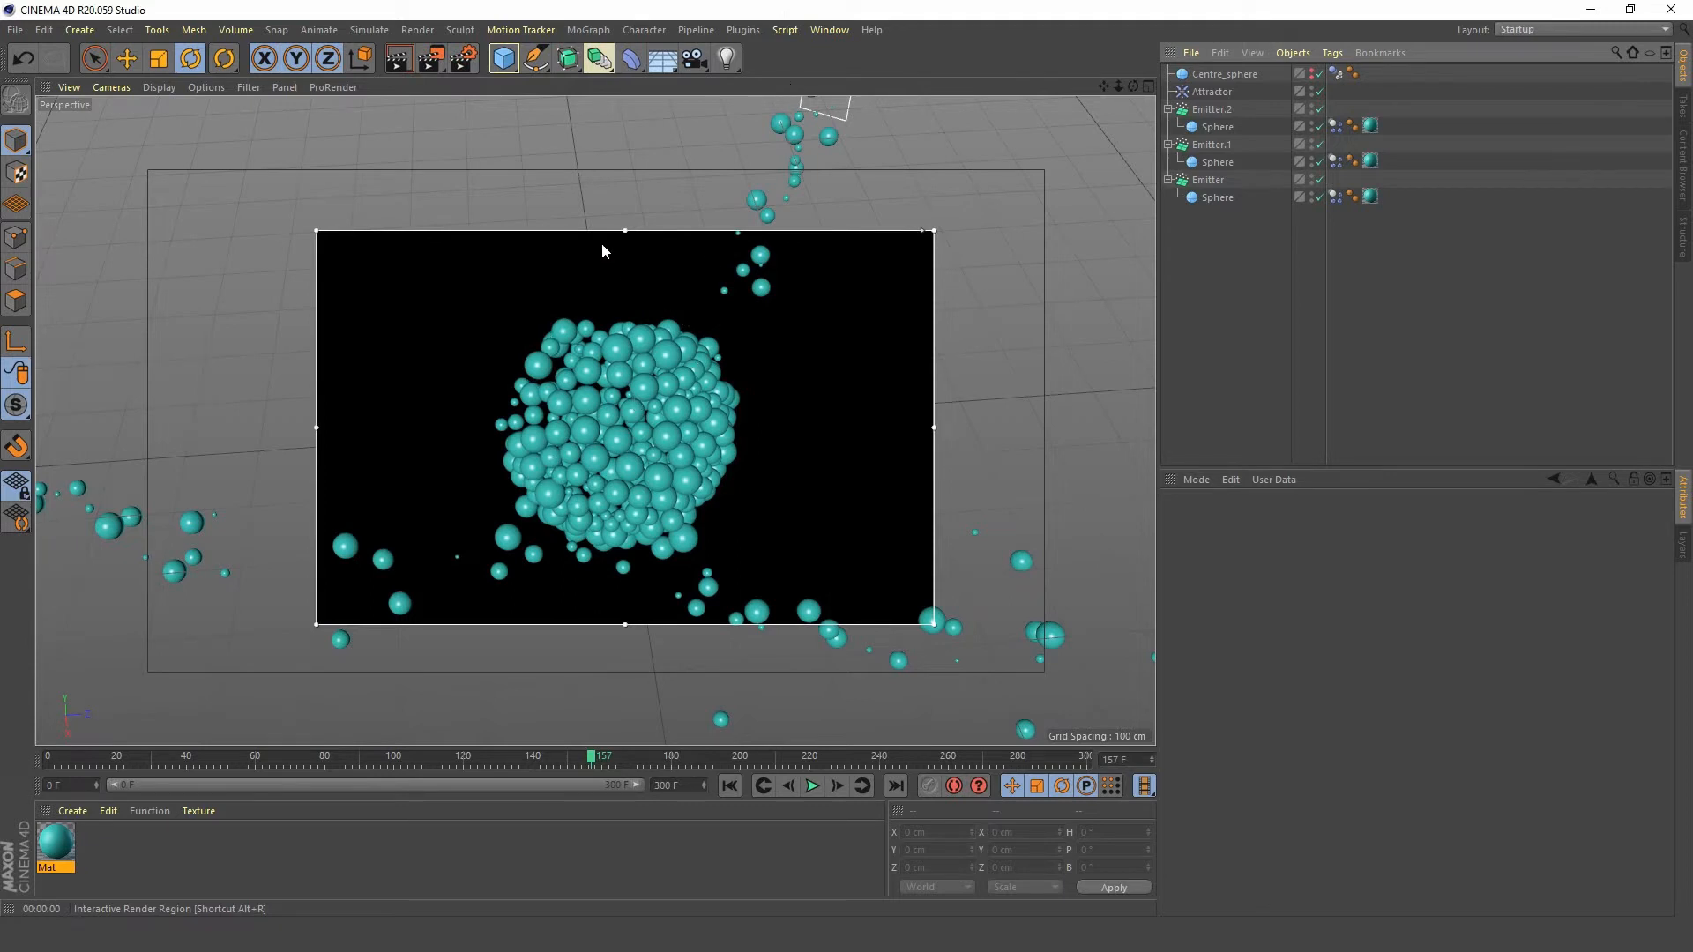
{"action": "left_click", "coordinate": [431, 58]}
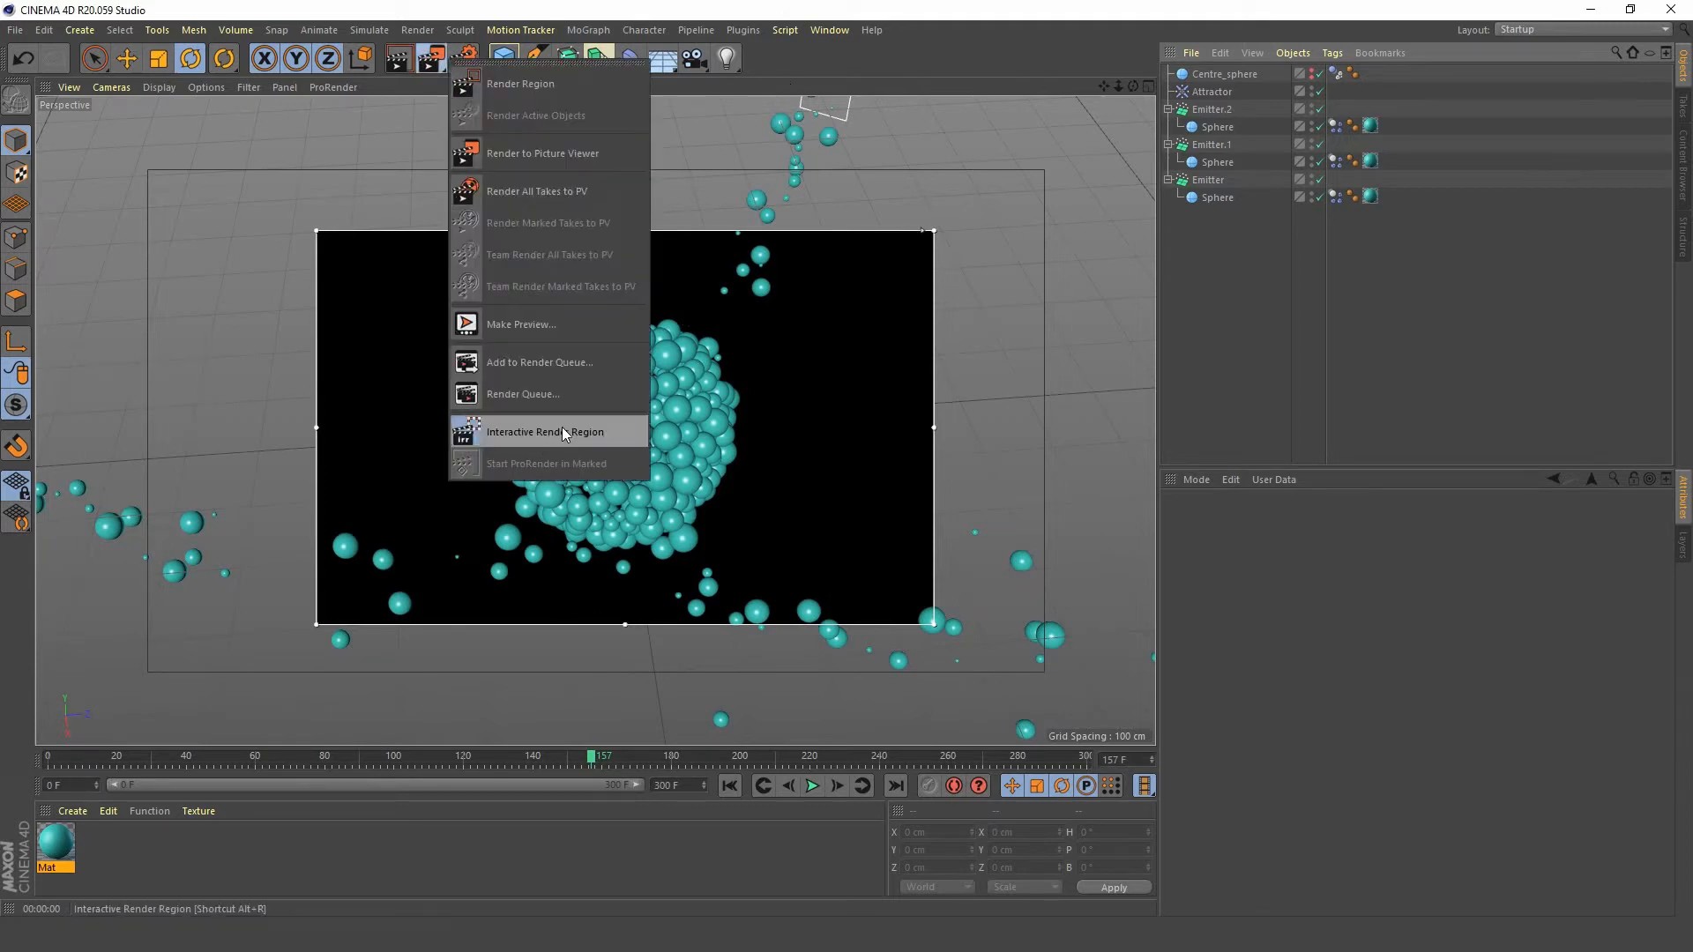
{"action": "left_click", "coordinate": [563, 432]}
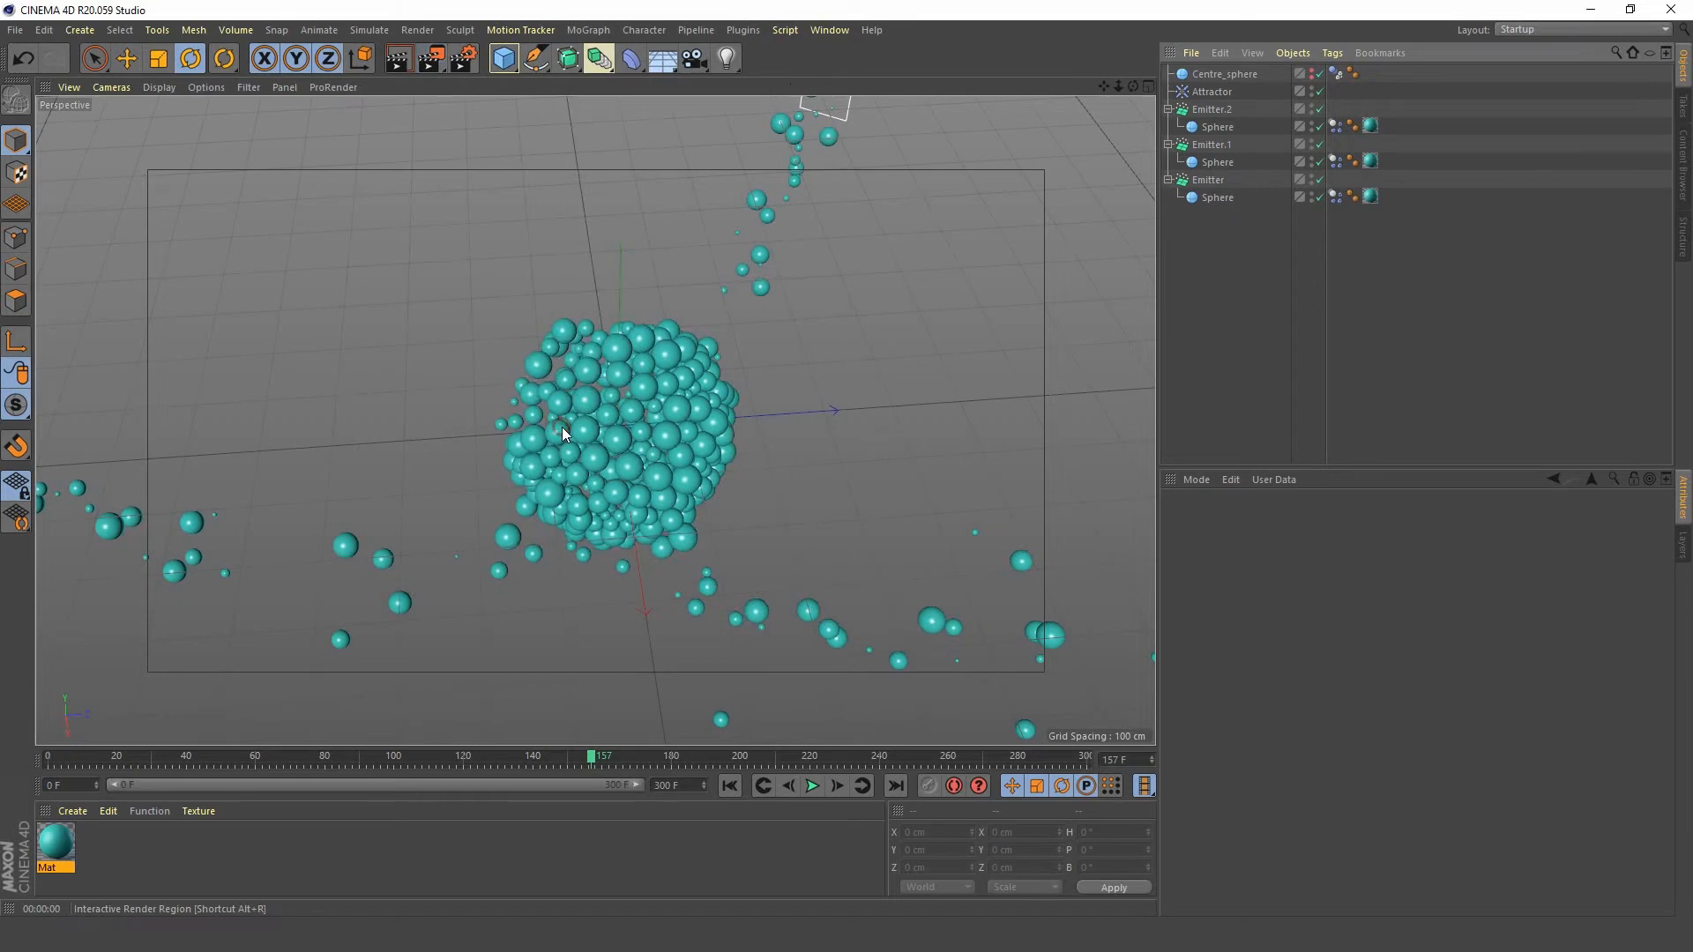
- Add a camera from the current view, lock it with a Protection tag and deselect everything
{"action": "left_click", "coordinate": [695, 58]}
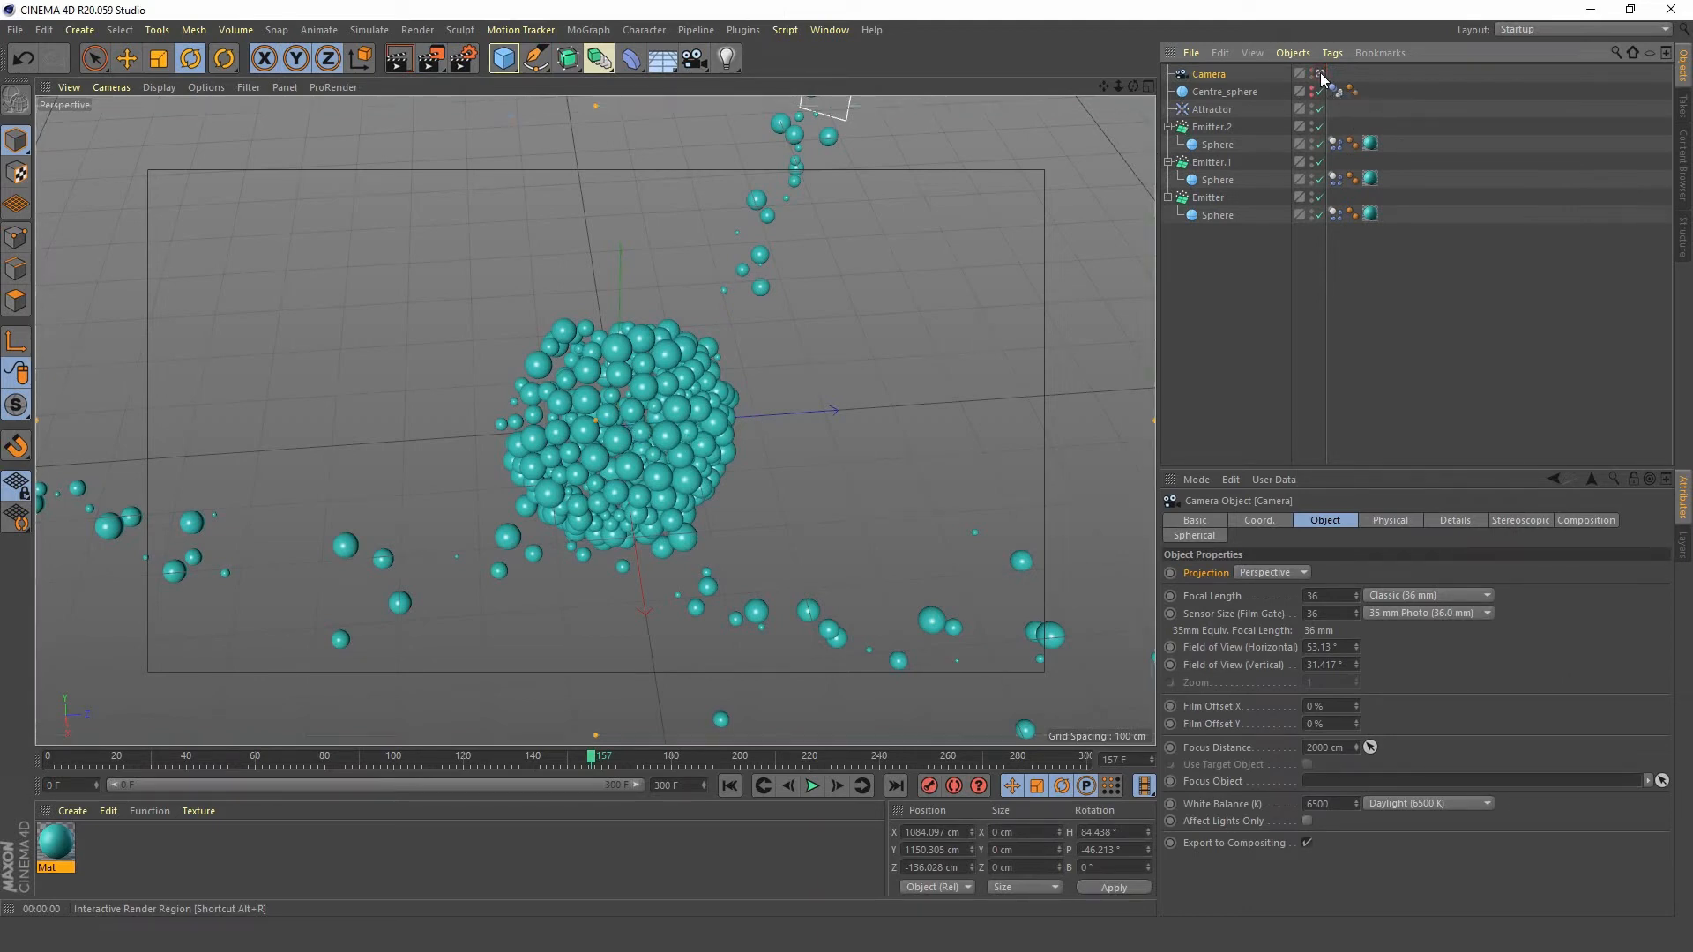
{"action": "right_click", "coordinate": [1214, 73]}
{"action": "mouse_move", "coordinate": [1269, 82]}
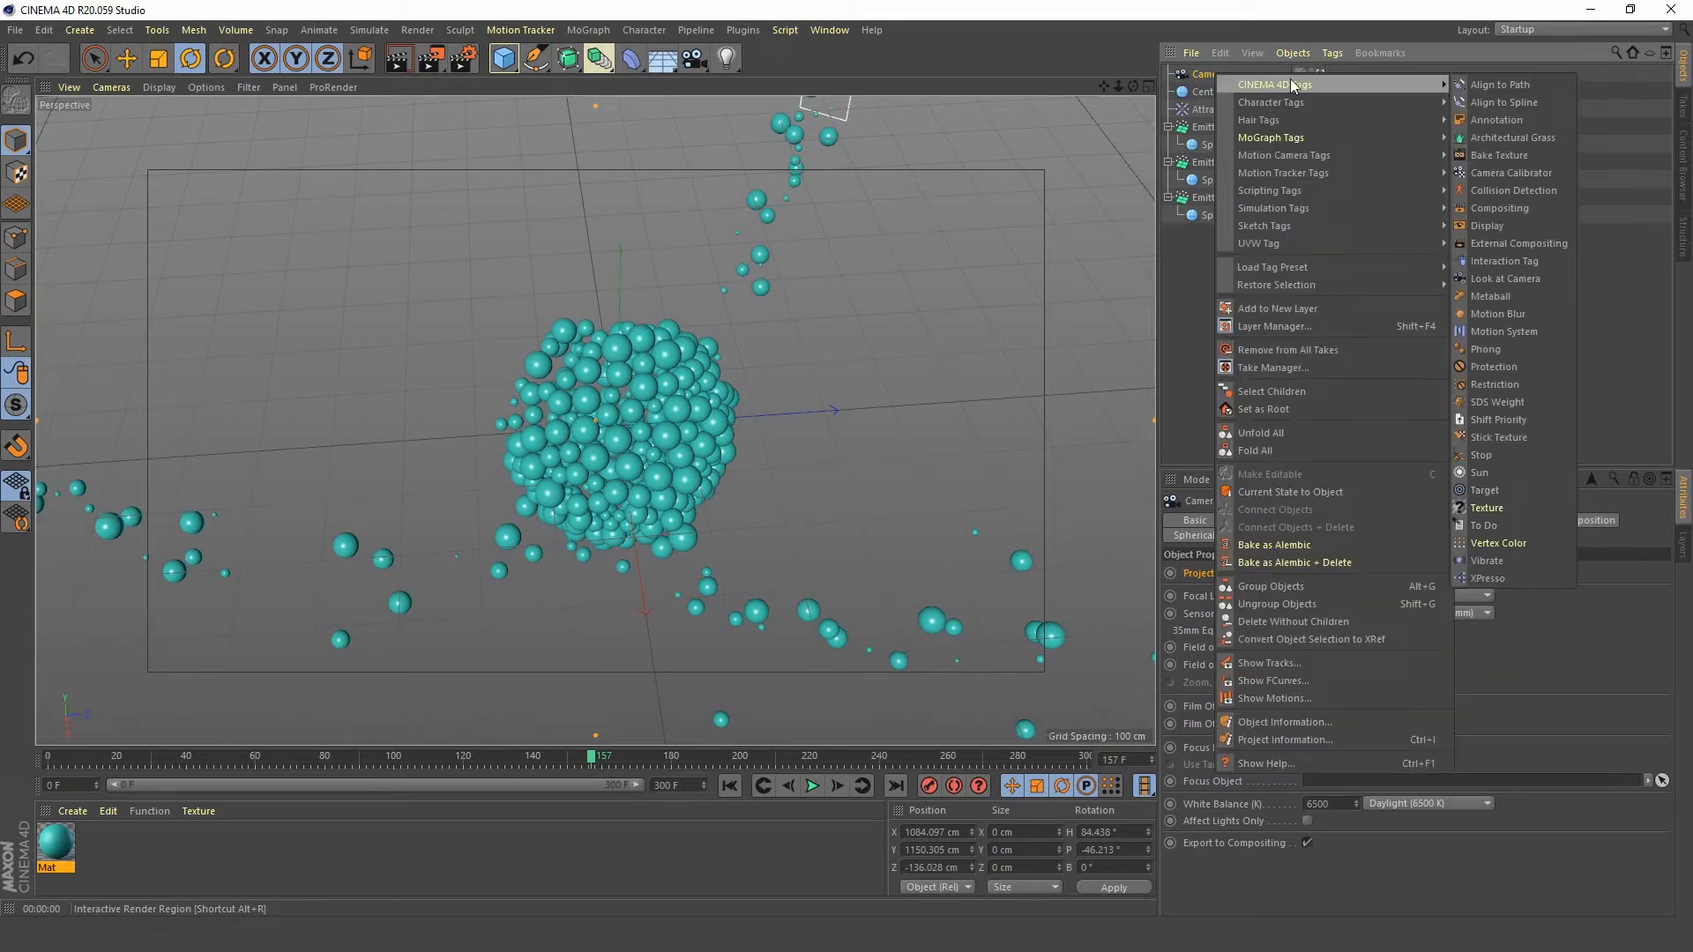
{"action": "left_click", "coordinate": [1503, 368]}
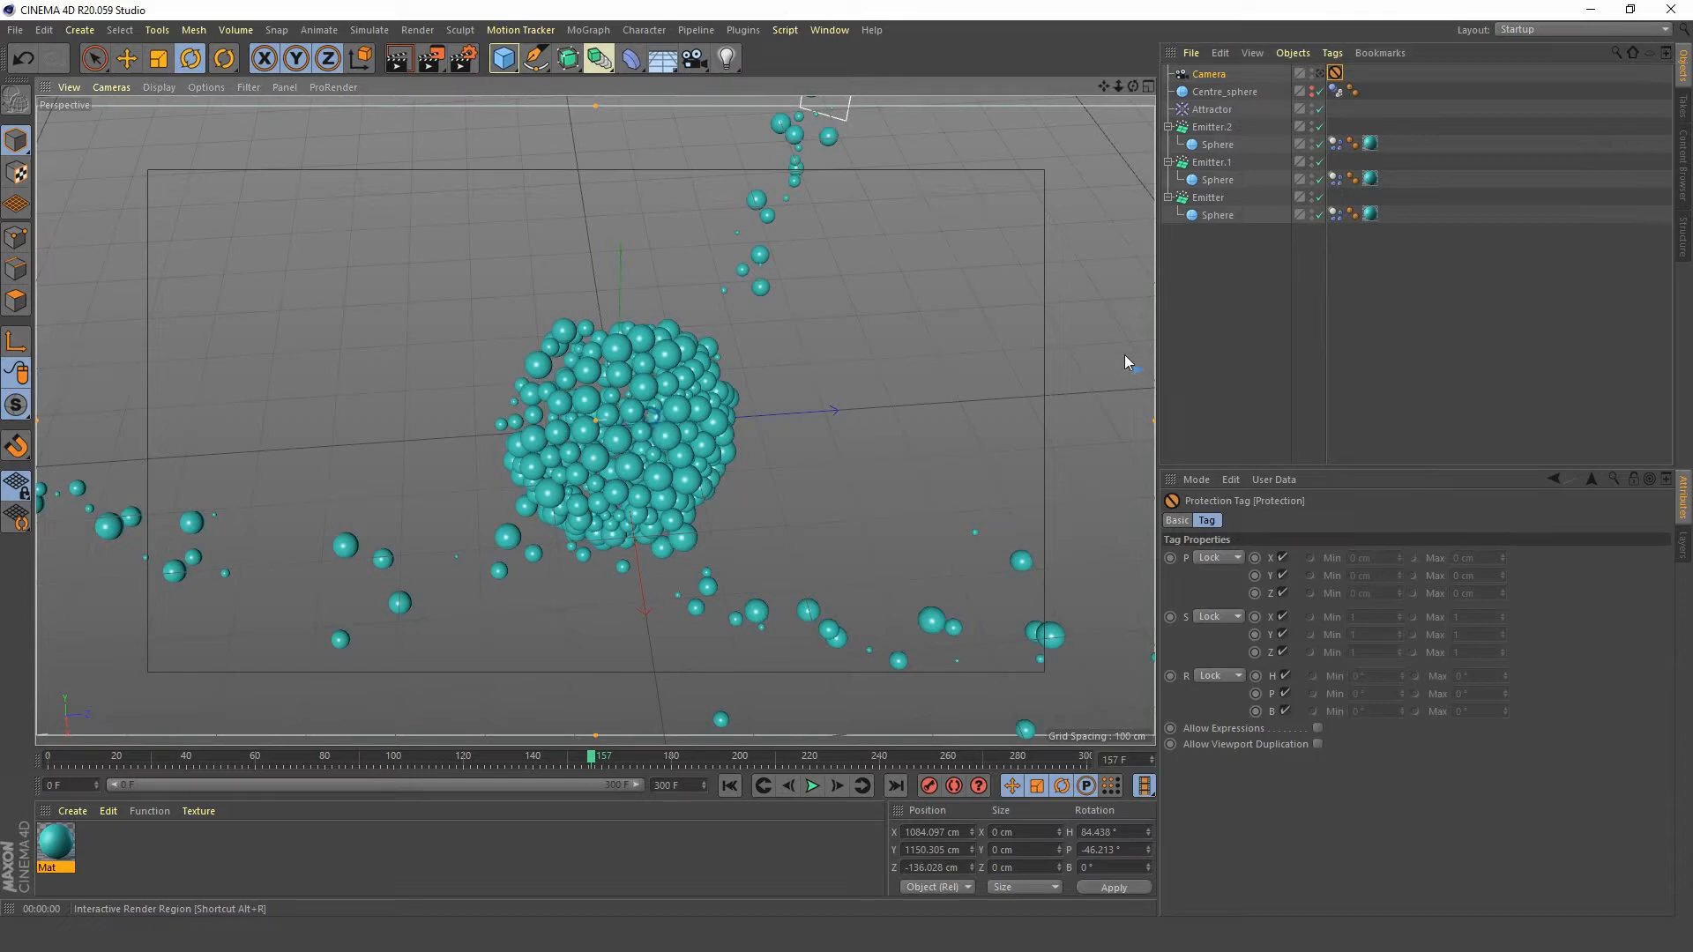
{"action": "left_click", "coordinate": [1235, 316]}
- Add a light and move it beside the particle cluster, to about X 405 cm, Y 193 cm and Z -551 cm
{"action": "right_click_drag", "start_coordinate": [575, 443], "coordinate": [473, 522], "text": "alt"}
{"action": "middle_click_drag", "start_coordinate": [650, 390], "coordinate": [612, 572], "text": "alt"}
{"action": "left_click_drag", "start_coordinate": [615, 574], "coordinate": [642, 457], "text": "alt"}
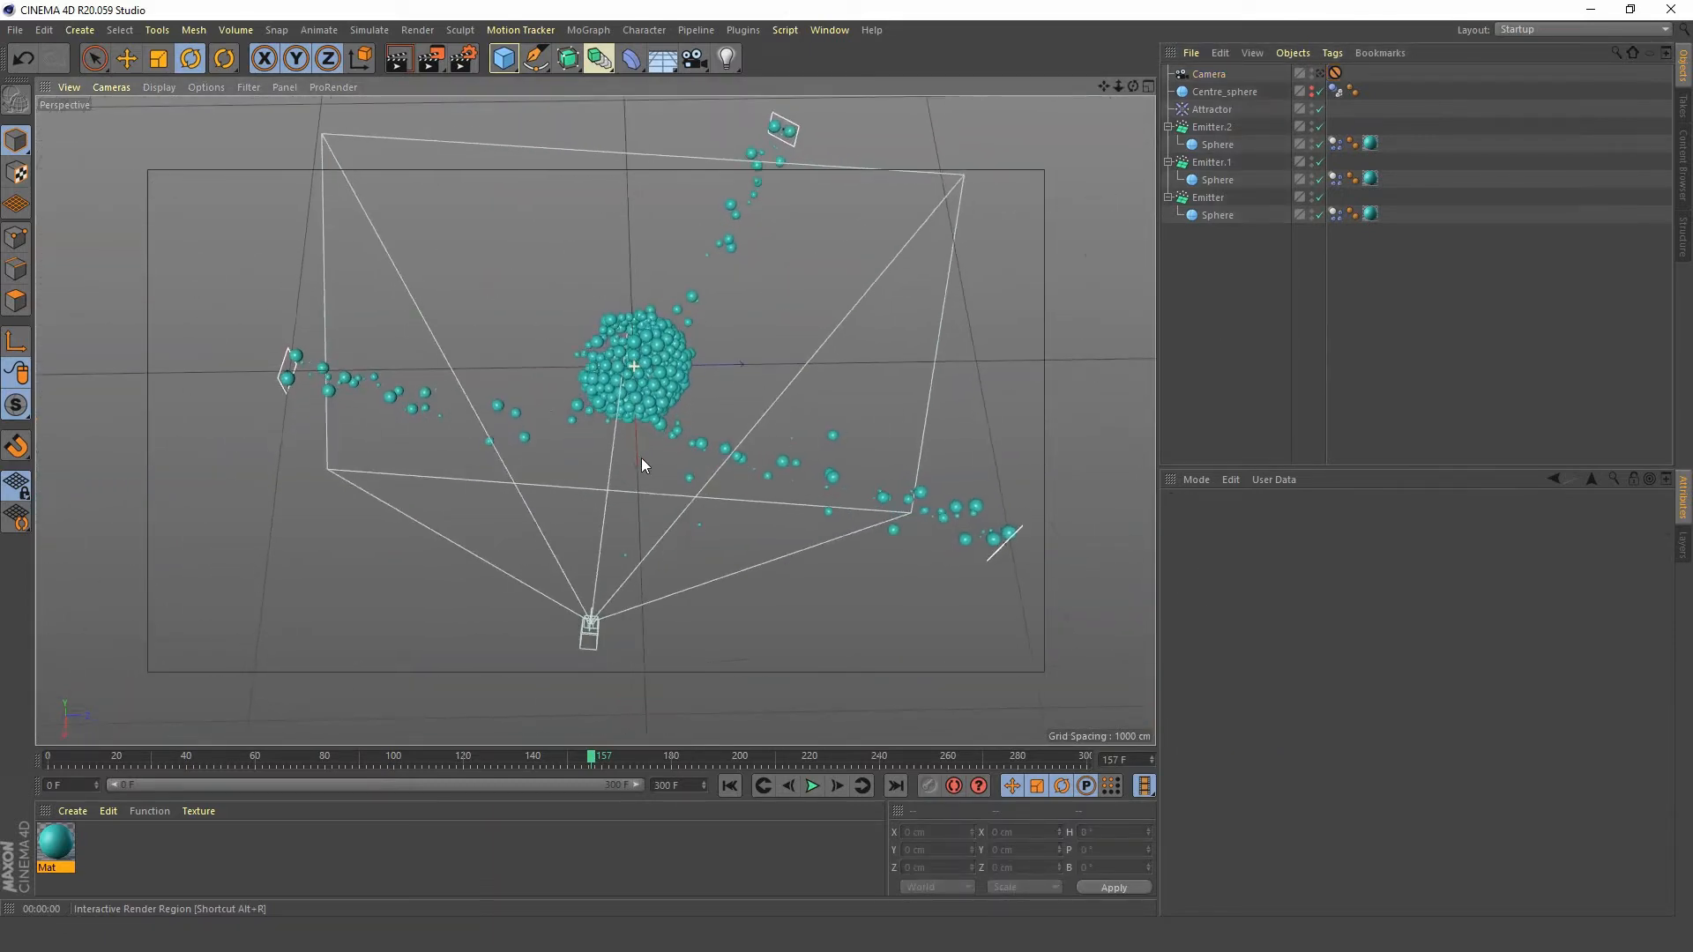
{"action": "left_click", "coordinate": [725, 60]}
{"action": "left_click_drag", "start_coordinate": [649, 388], "coordinate": [722, 355], "text": "alt"}
{"action": "left_click", "coordinate": [126, 59]}
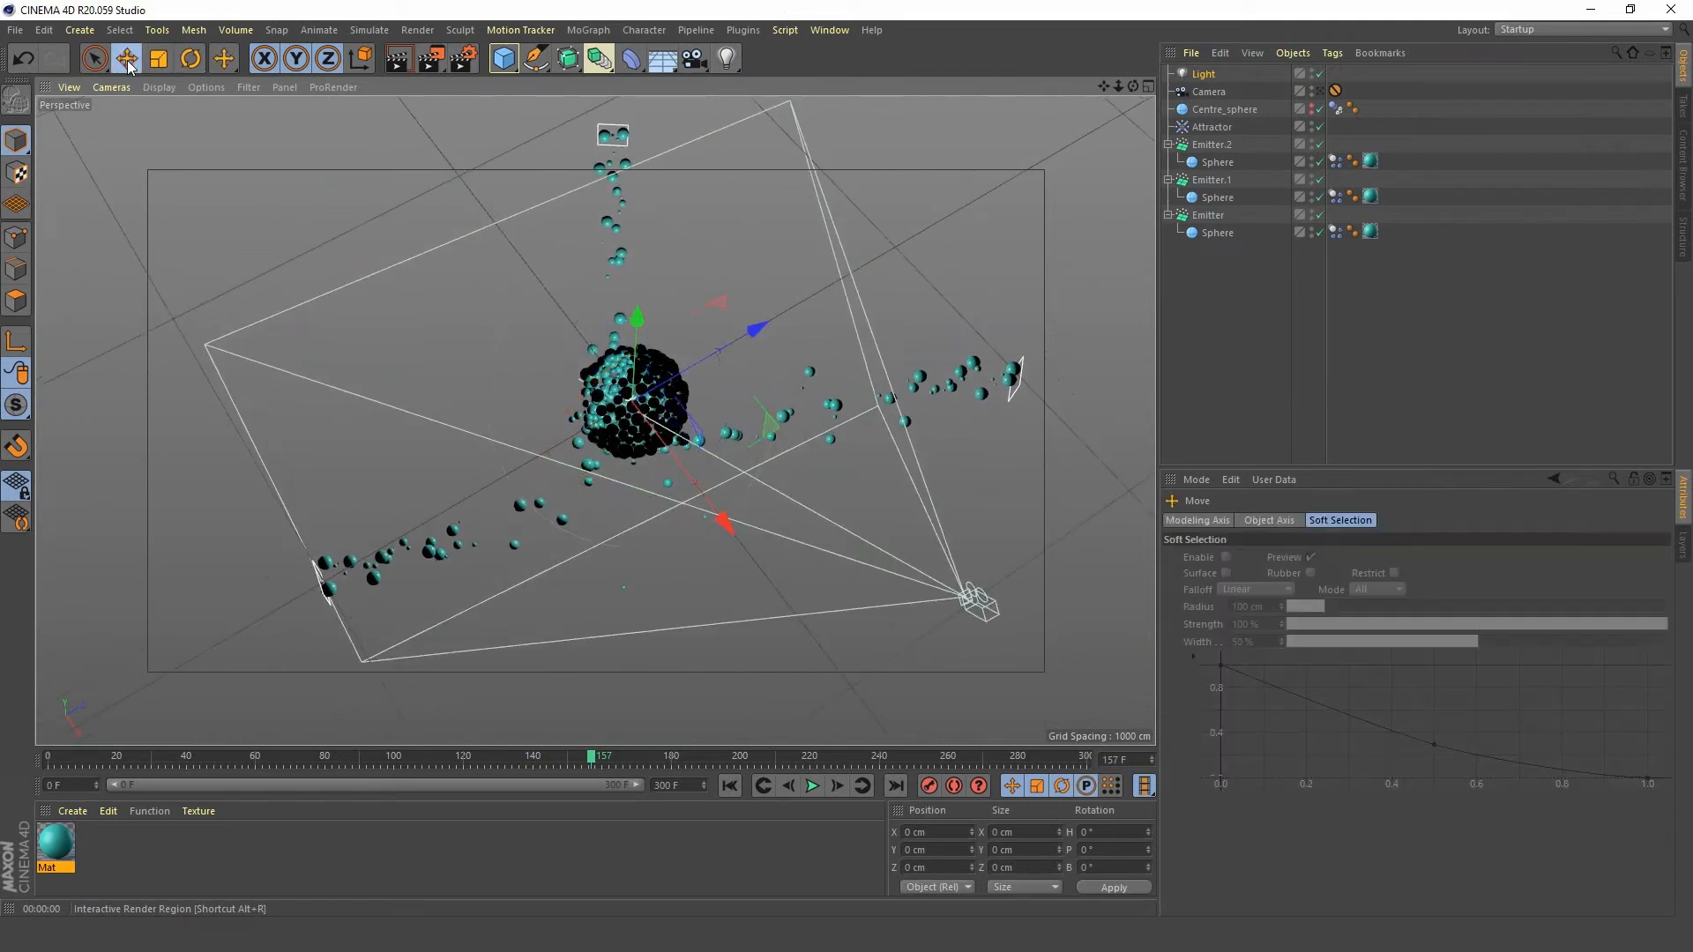
{"action": "left_click_drag", "start_coordinate": [727, 521], "coordinate": [838, 626]}
{"action": "left_click_drag", "start_coordinate": [827, 450], "coordinate": [728, 317], "text": "alt"}
{"action": "left_click_drag", "start_coordinate": [872, 502], "coordinate": [675, 505]}
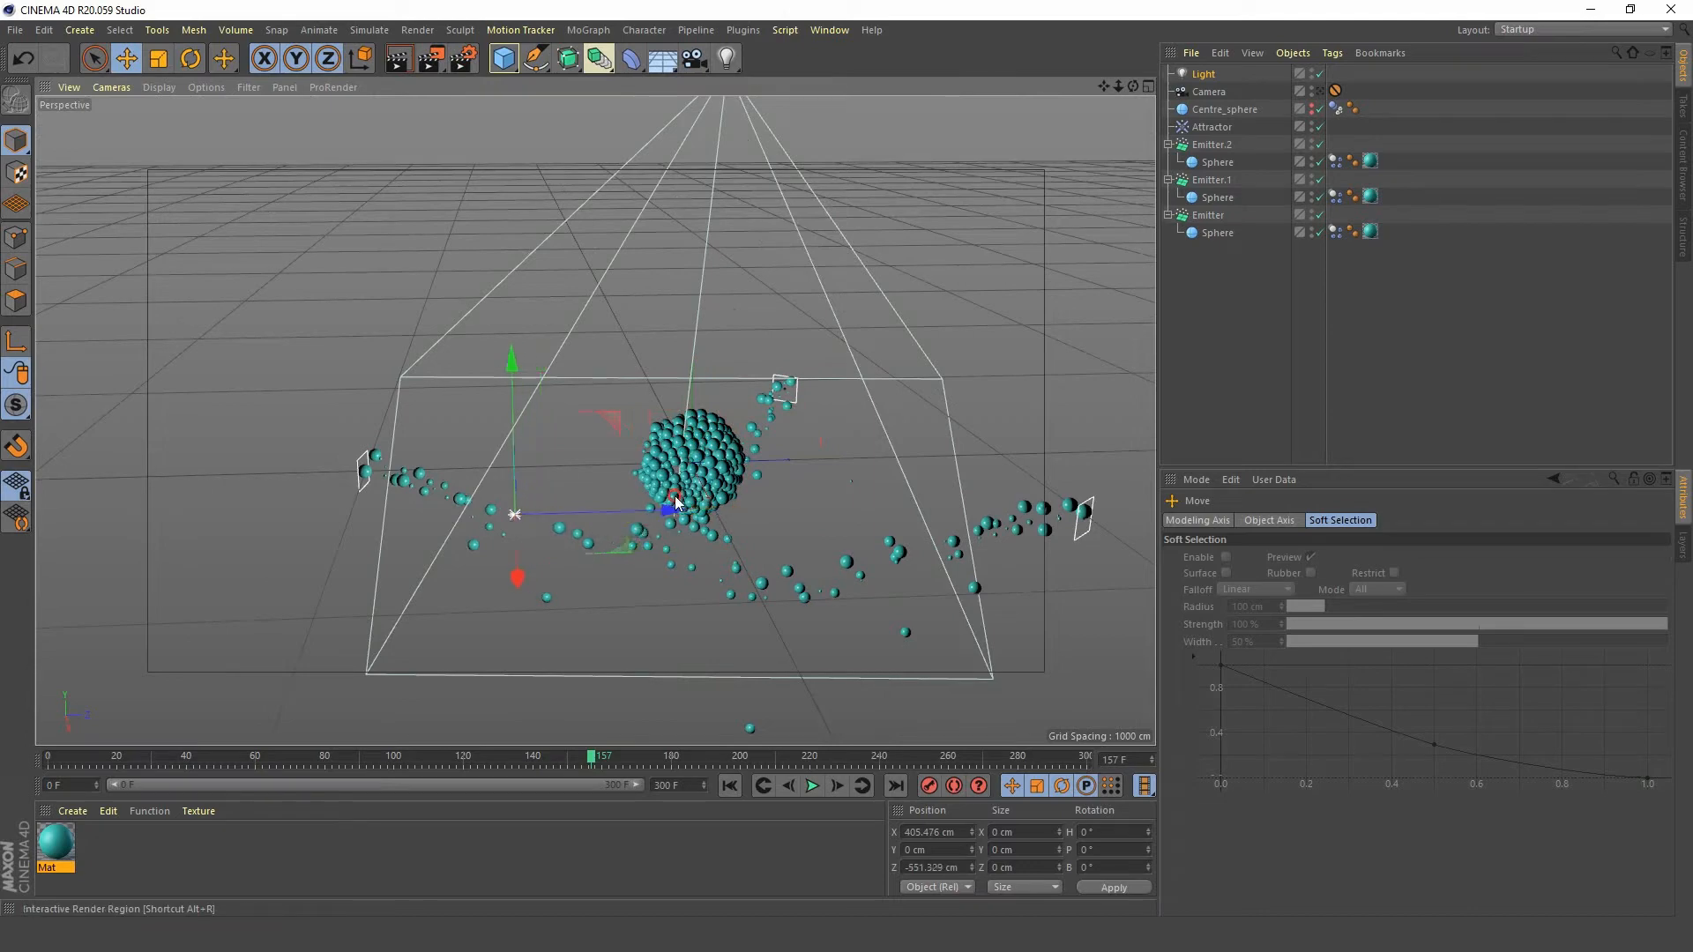
{"action": "left_click_drag", "start_coordinate": [597, 458], "coordinate": [593, 502], "text": "alt"}
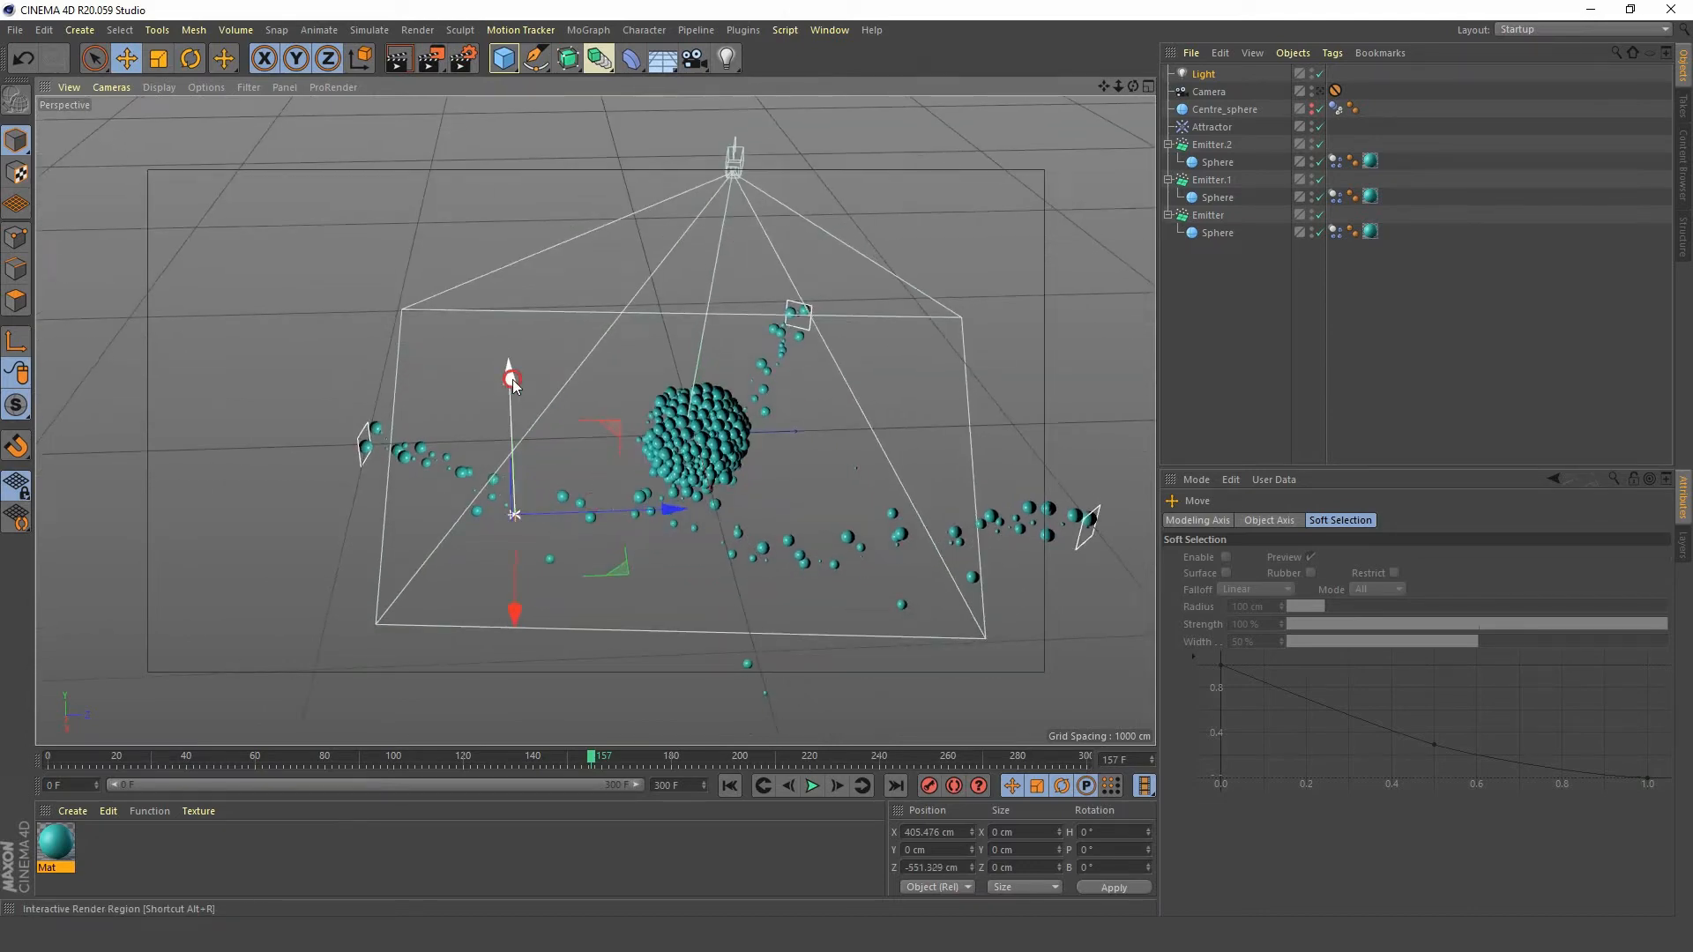
{"action": "left_click_drag", "start_coordinate": [511, 379], "coordinate": [495, 313]}
- Frame the particle cluster closely, start an Interactive Render Region and shift the region so it surrounds the cluster
{"action": "left_click_drag", "start_coordinate": [612, 411], "coordinate": [706, 490], "text": "alt"}
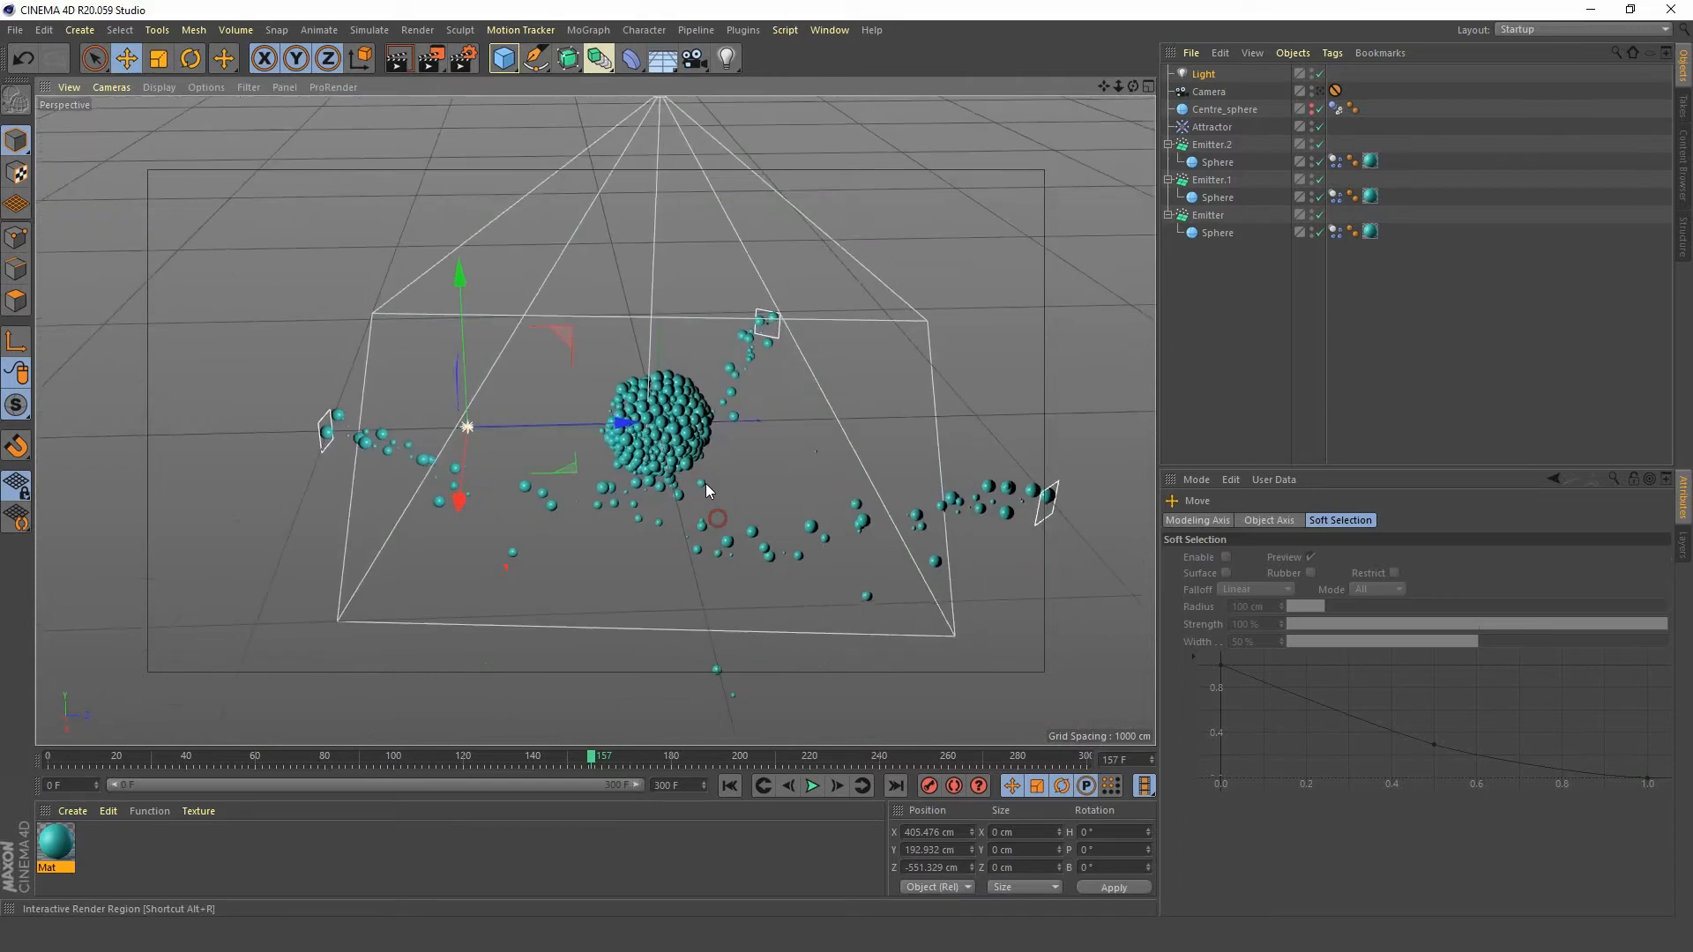
{"action": "right_click_drag", "start_coordinate": [684, 419], "coordinate": [757, 276], "text": "alt"}
{"action": "middle_click_drag", "start_coordinate": [622, 463], "coordinate": [627, 519], "text": "alt"}
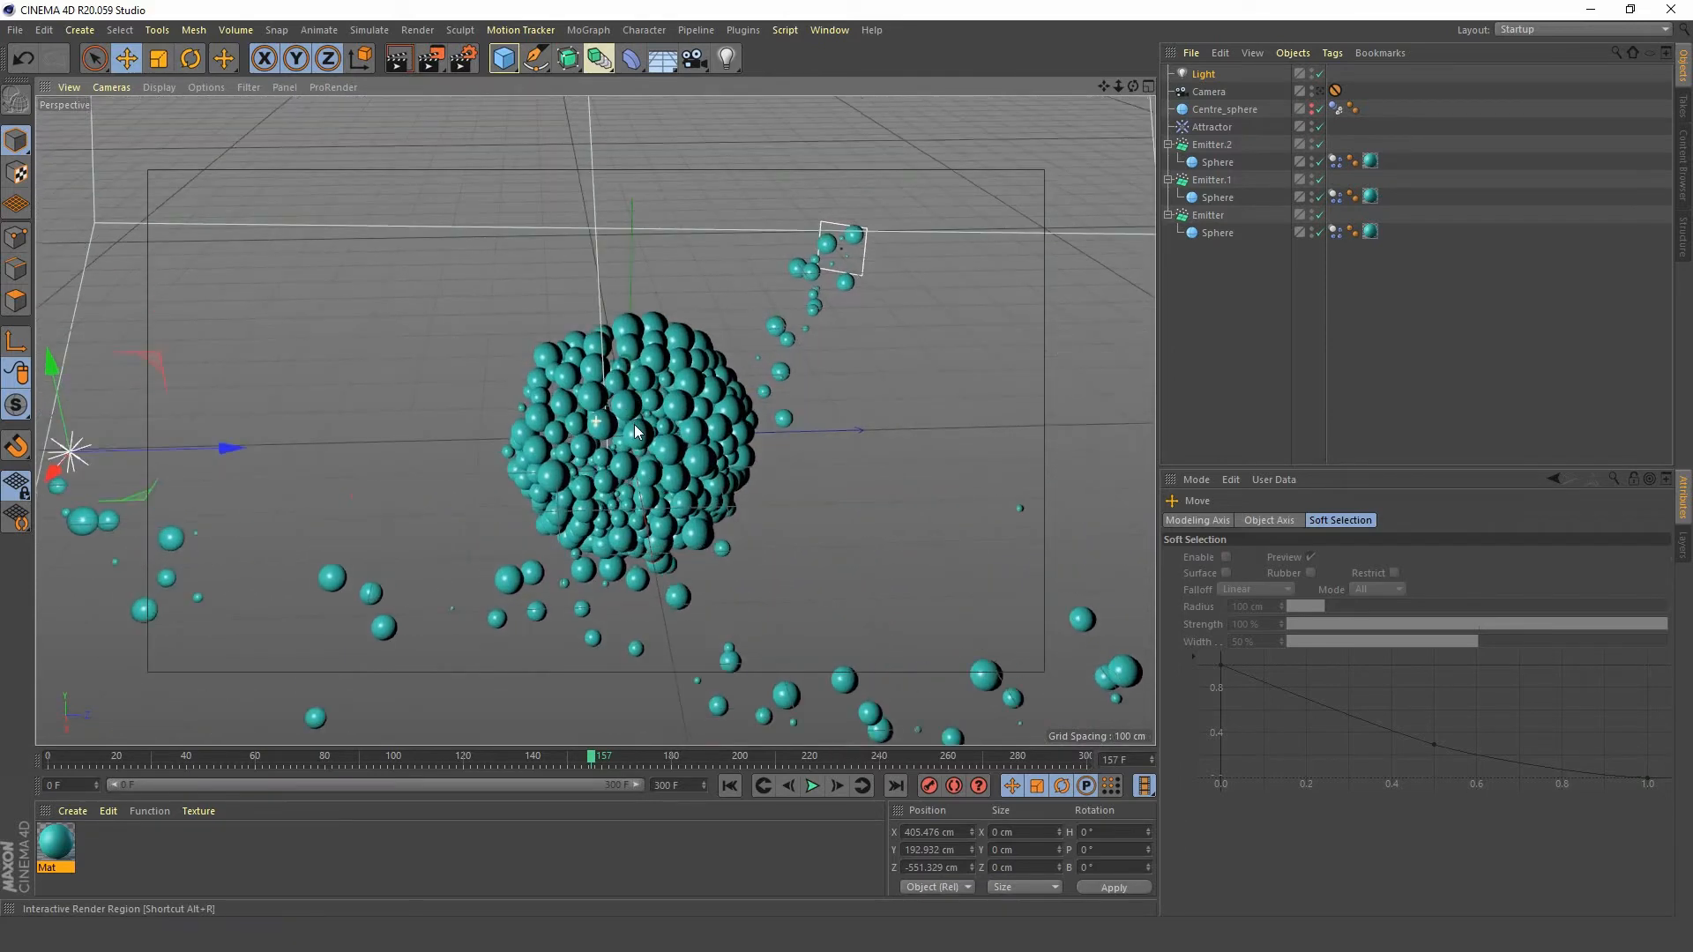
{"action": "left_click_drag", "start_coordinate": [648, 432], "coordinate": [637, 466], "text": "alt"}
{"action": "middle_click_drag", "start_coordinate": [410, 450], "coordinate": [352, 450], "text": "alt"}
{"action": "left_click", "coordinate": [431, 59]}
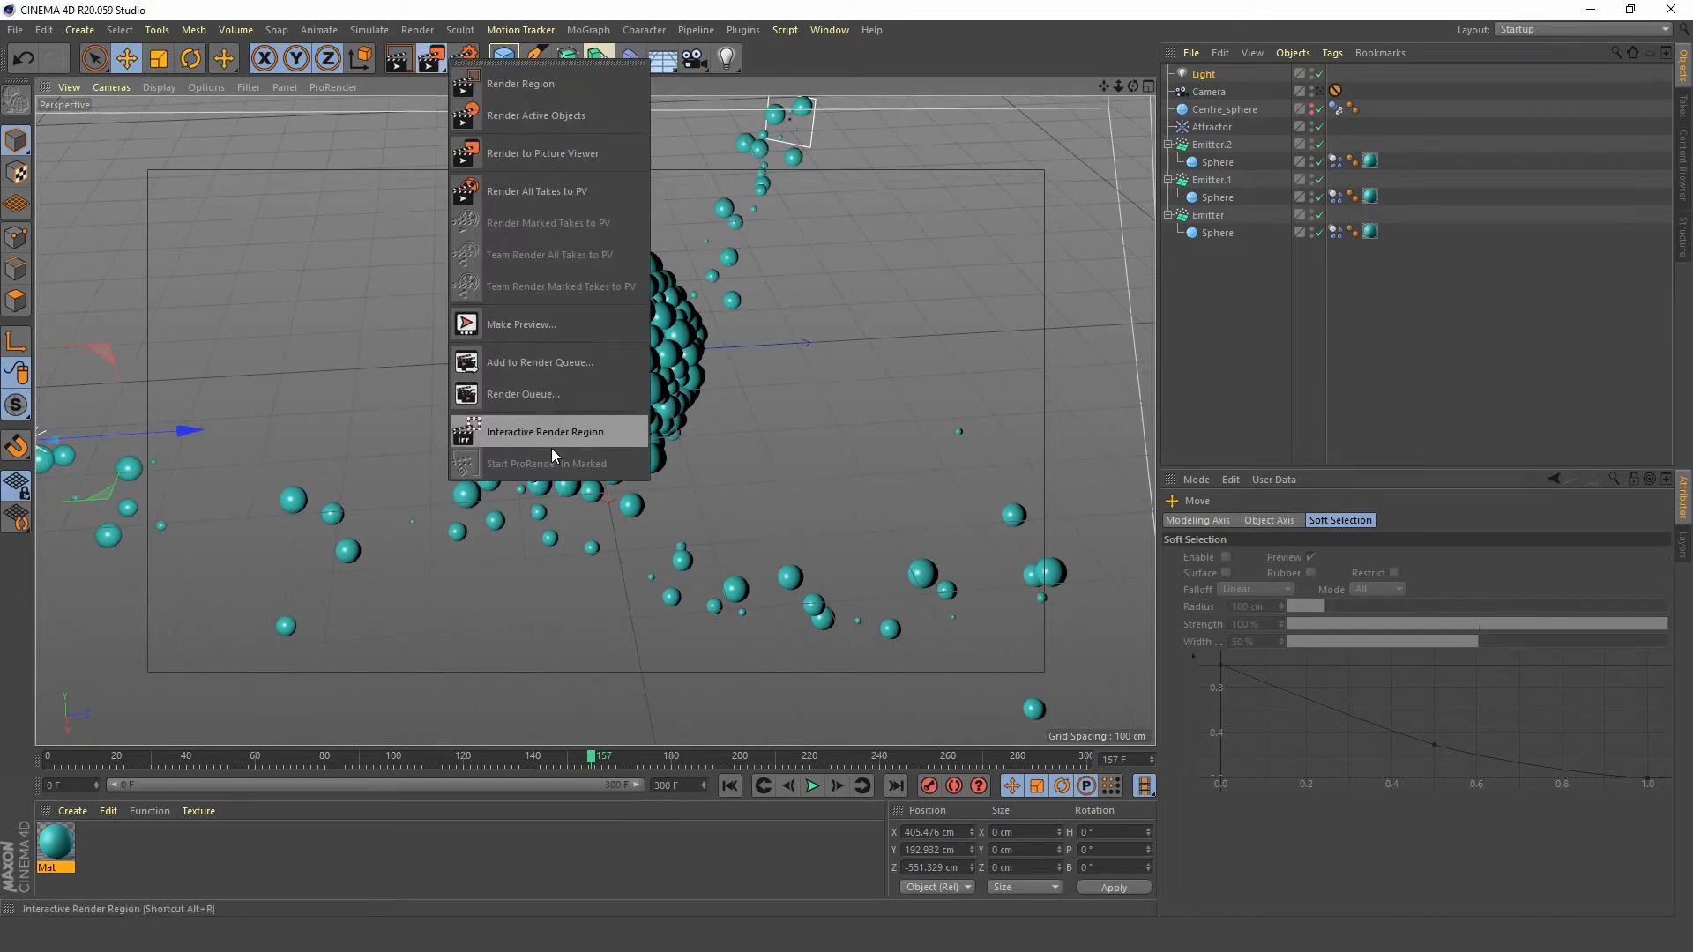
{"action": "left_click", "coordinate": [563, 437]}
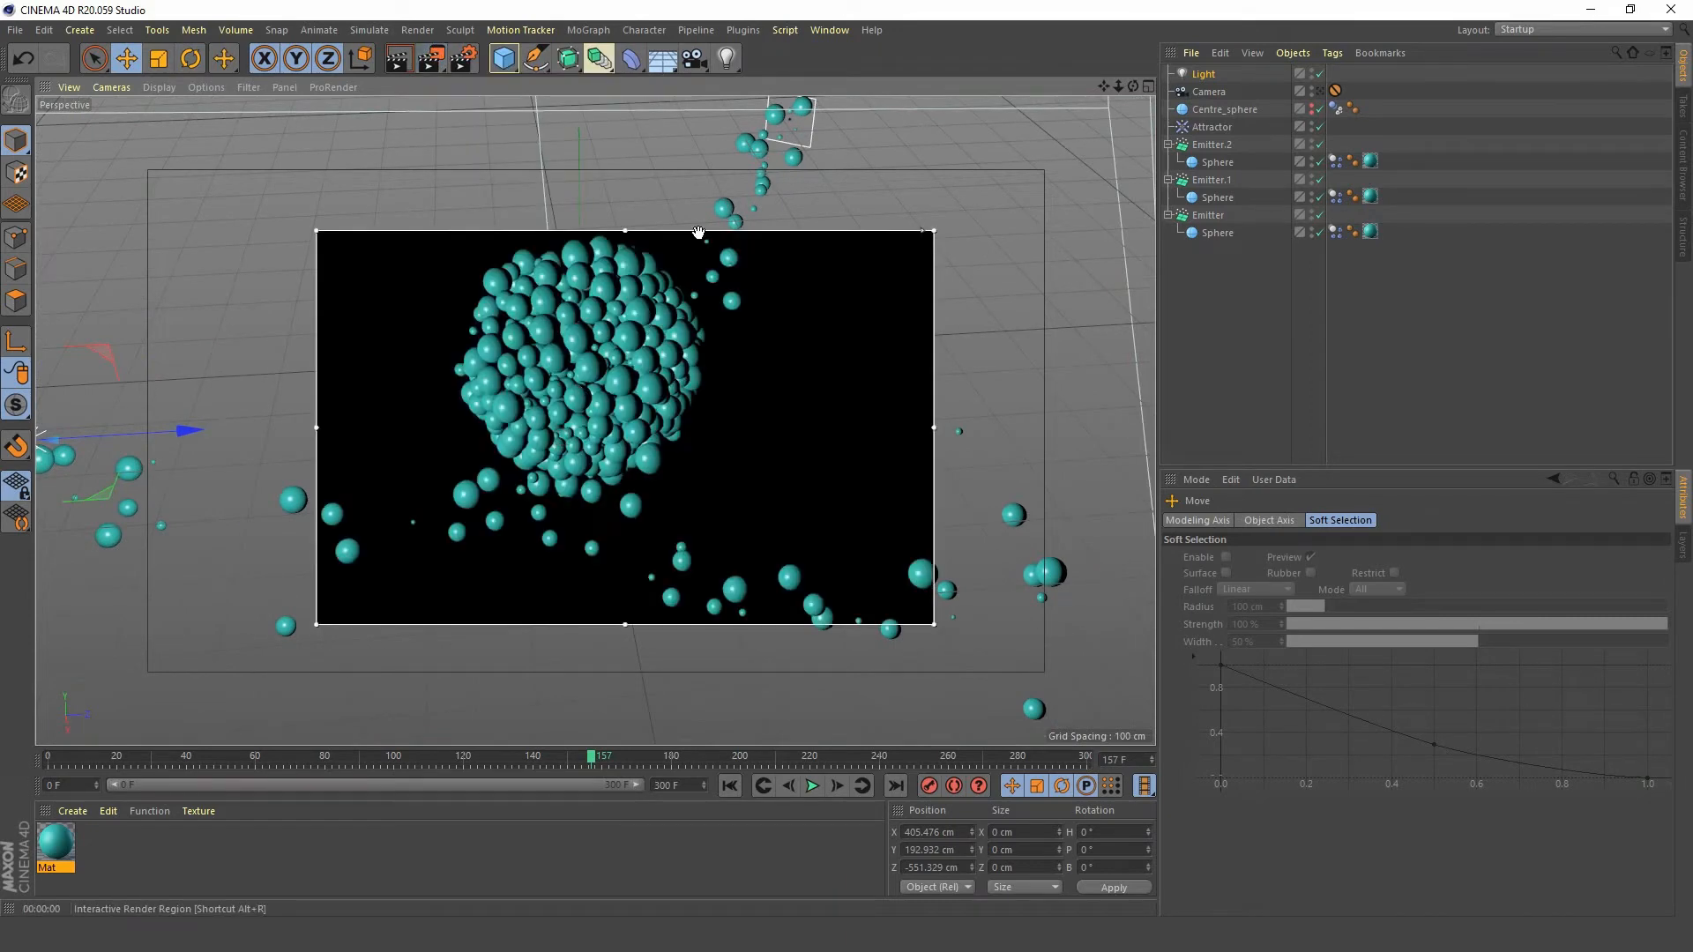
{"action": "left_click_drag", "start_coordinate": [703, 229], "coordinate": [651, 167]}
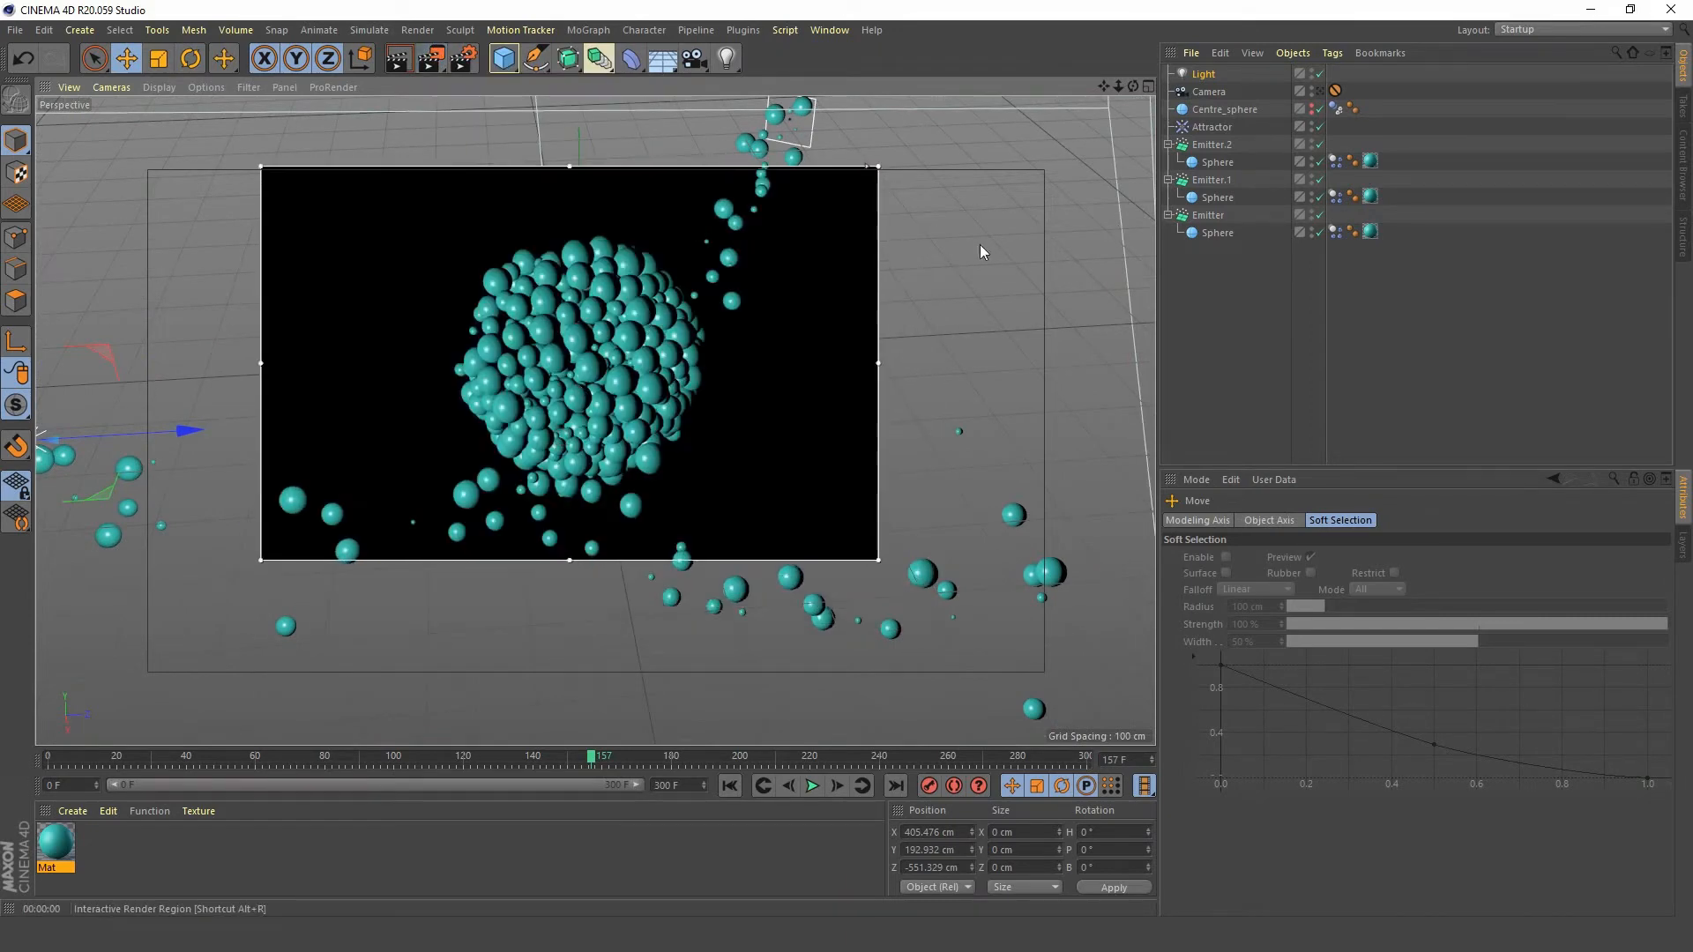
- Raise the light's Y position to about 380 cm
{"action": "left_click", "coordinate": [1210, 75]}
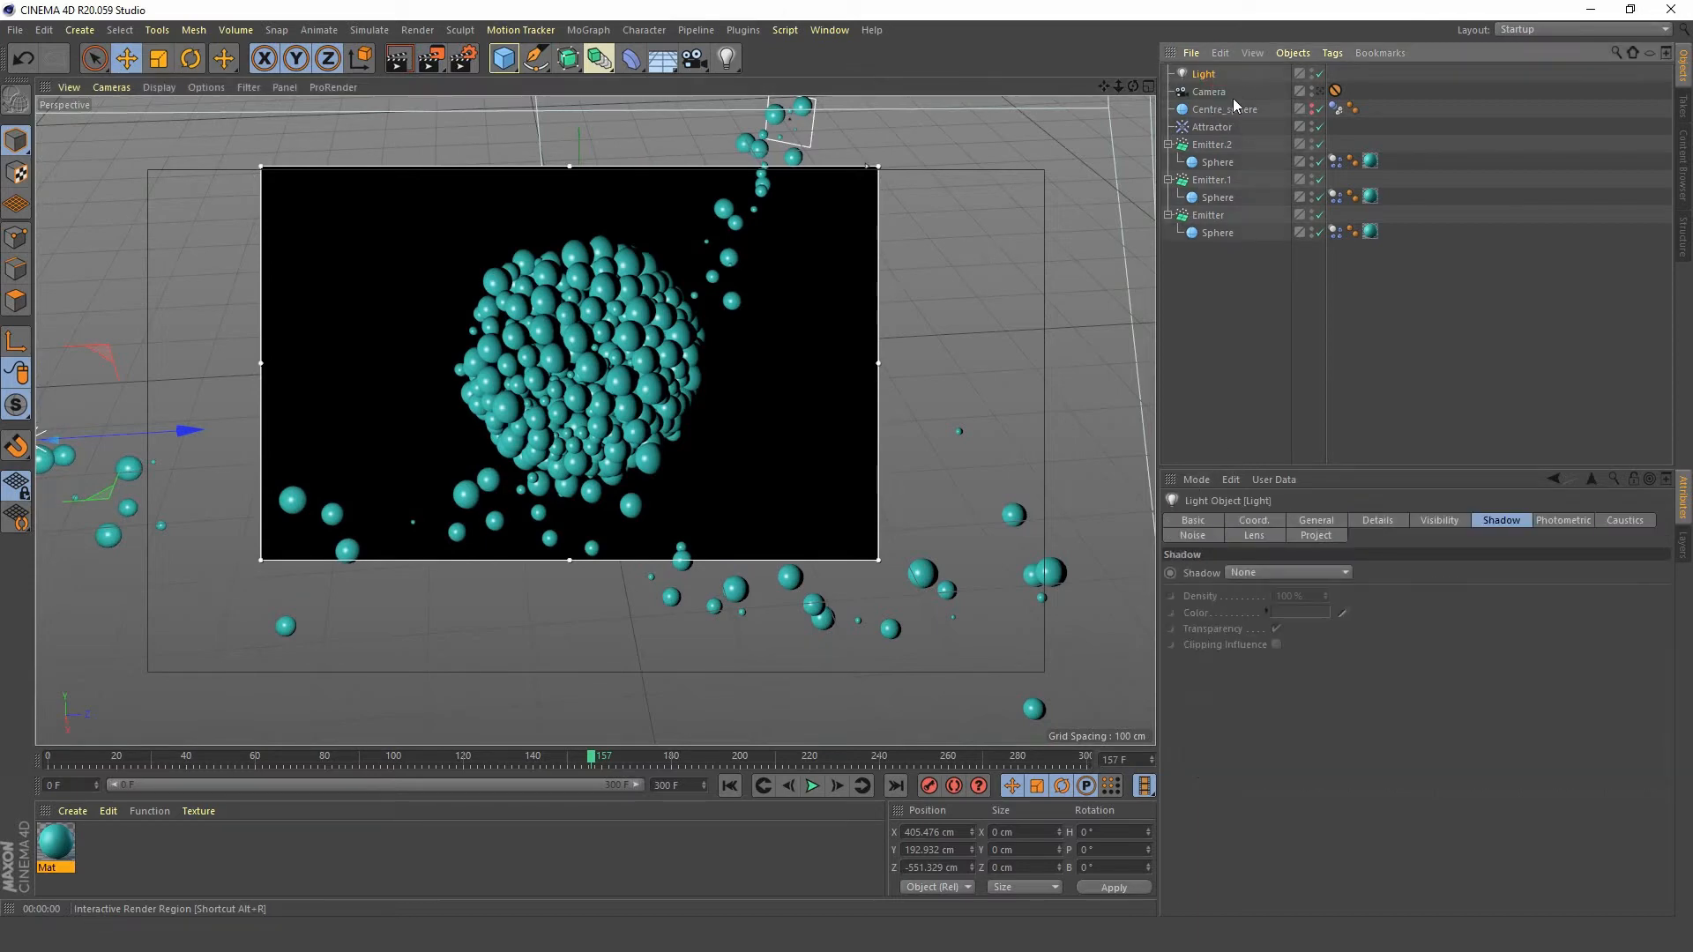
{"action": "left_click", "coordinate": [1257, 521]}
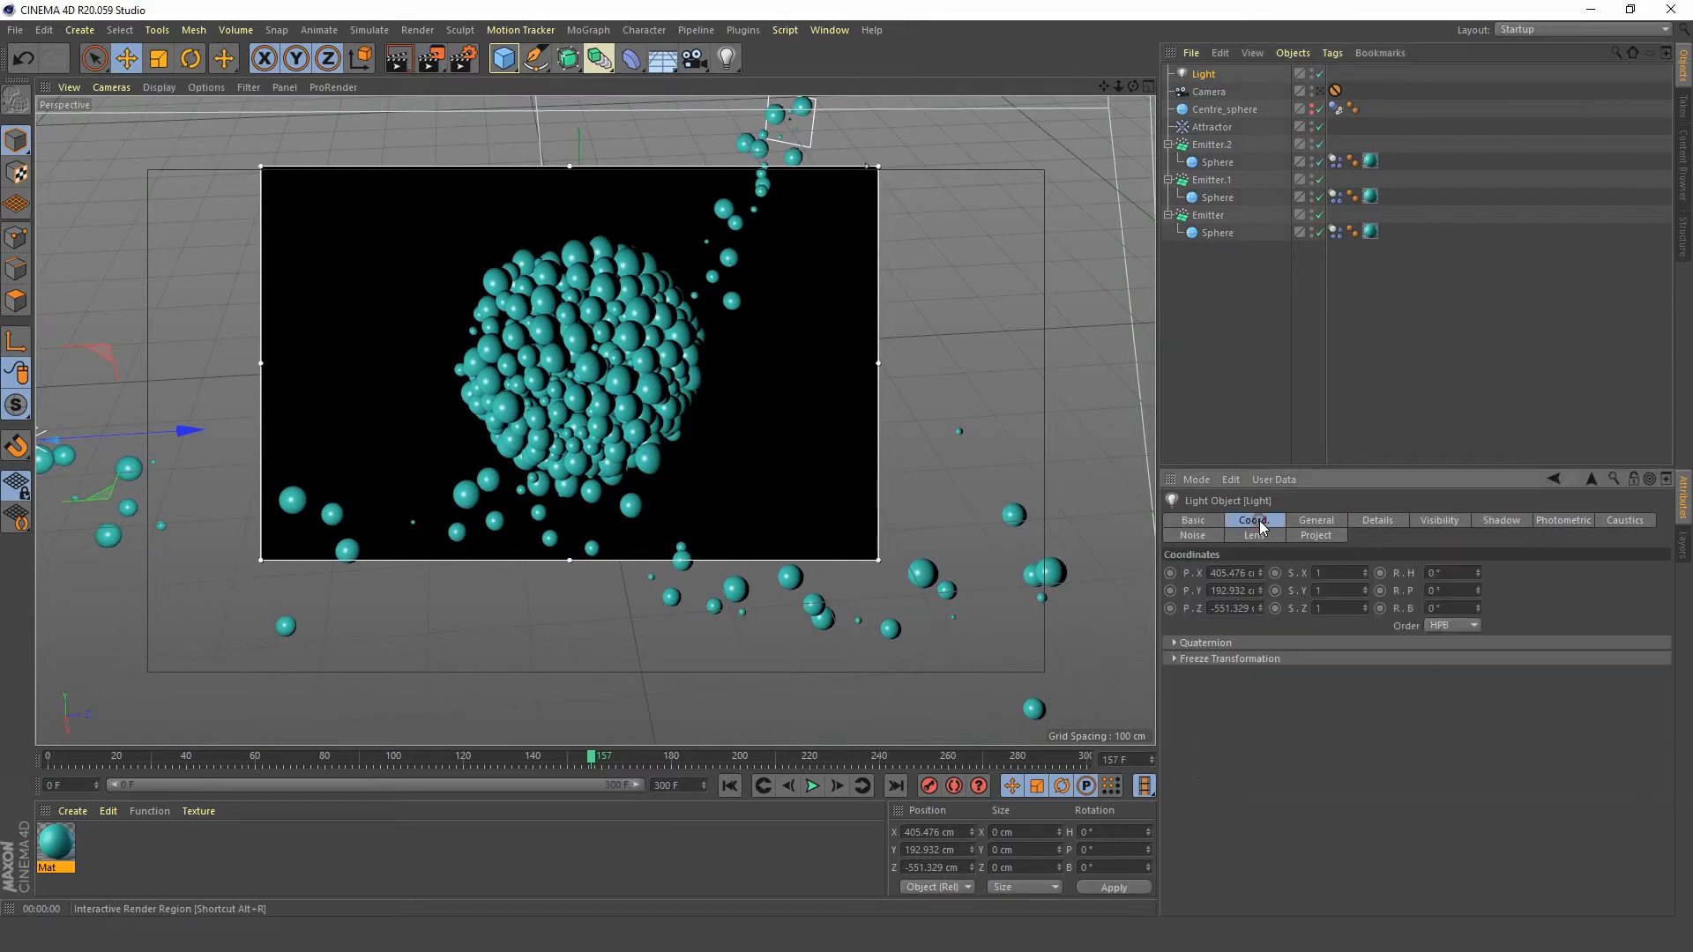
{"action": "mouse_move", "coordinate": [1262, 589]}
{"action": "left_mouse_down"}
{"action": "mouse_move", "coordinate": [1262, 555]}
{"action": "mouse_move", "coordinate": [1262, 590]}
{"action": "left_mouse_up"}
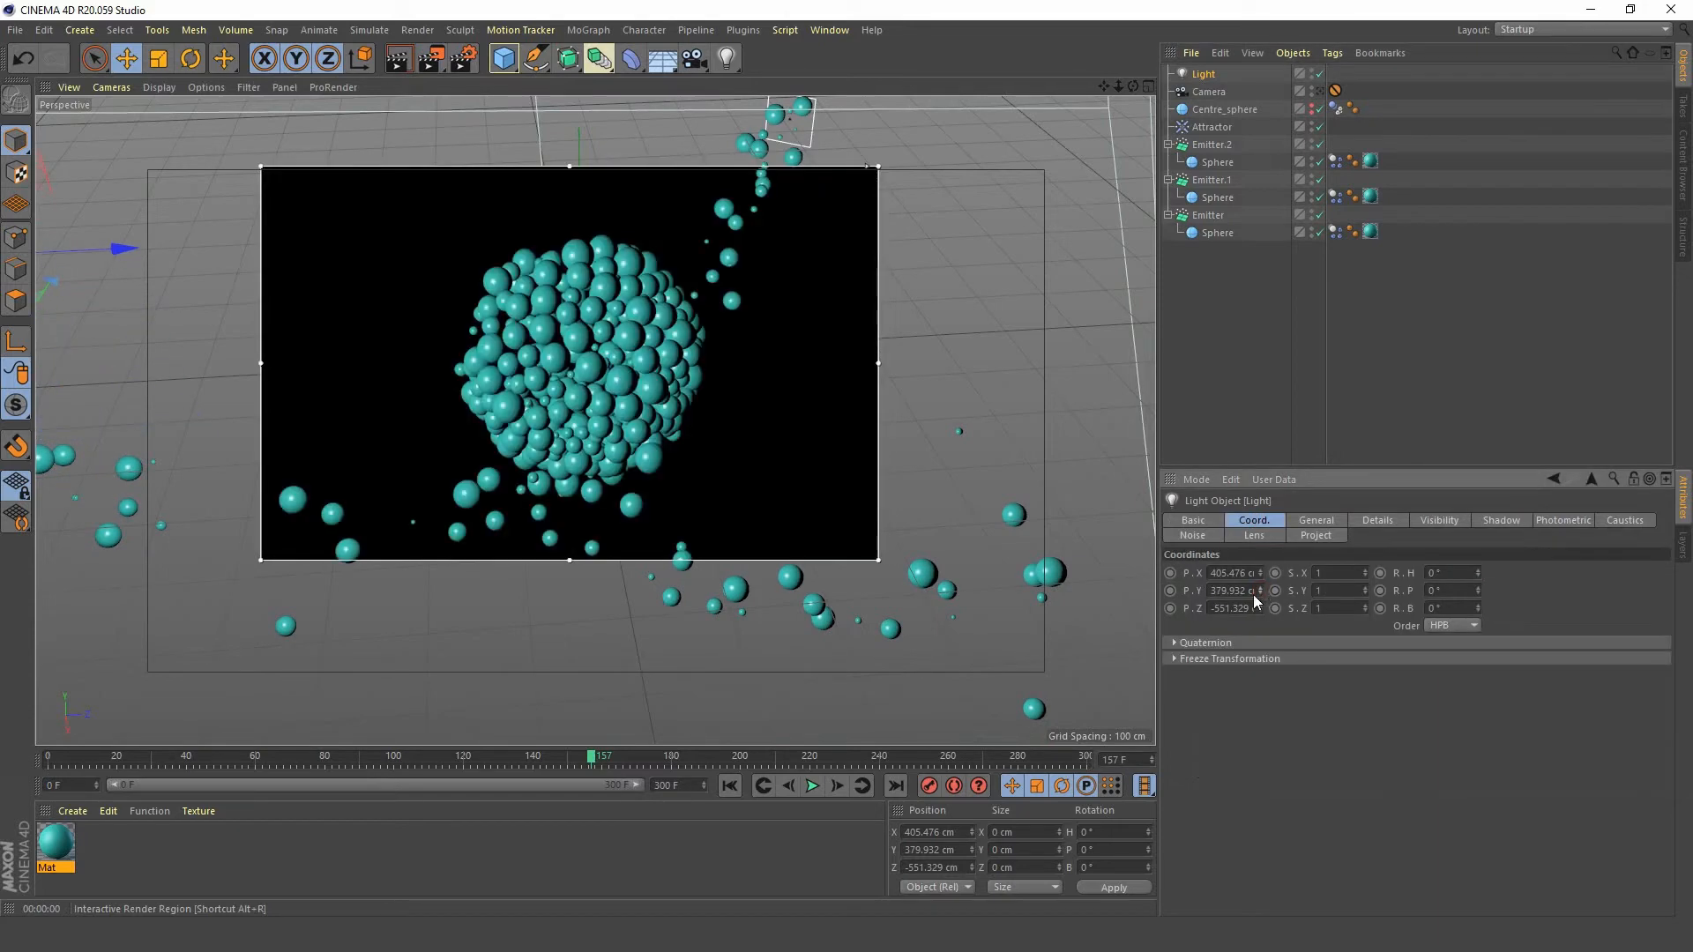
- Give the light an Area shadow with 85% density
{"action": "left_click", "coordinate": [1508, 525]}
{"action": "left_click", "coordinate": [1294, 572]}
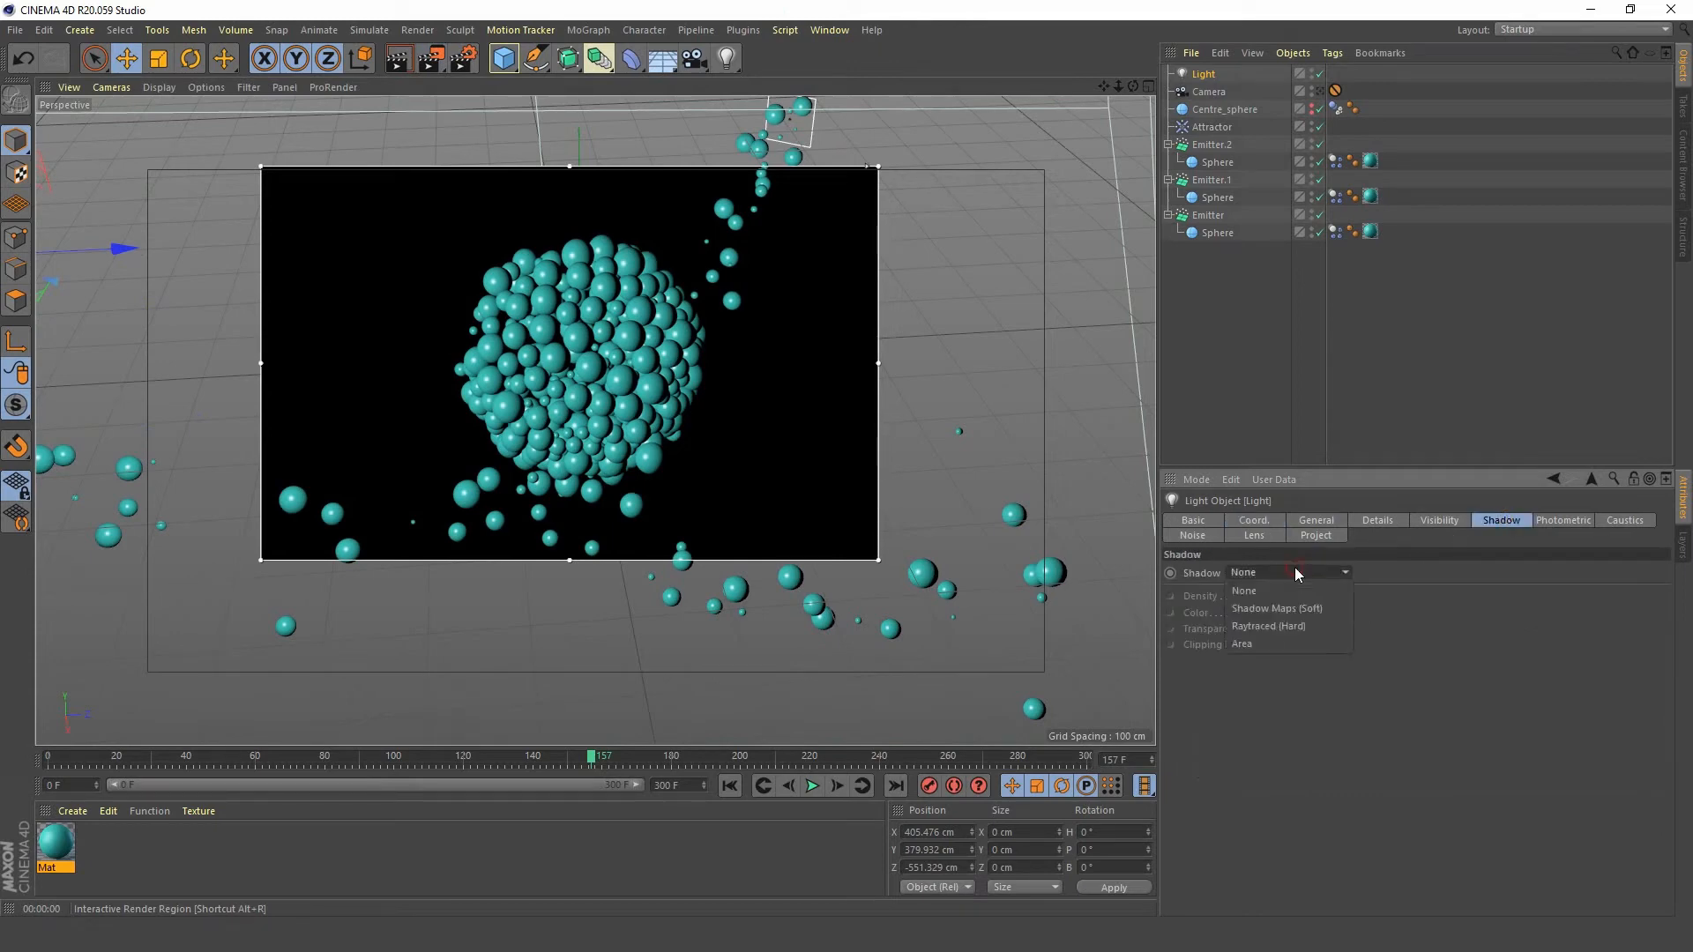
{"action": "left_click", "coordinate": [1257, 642]}
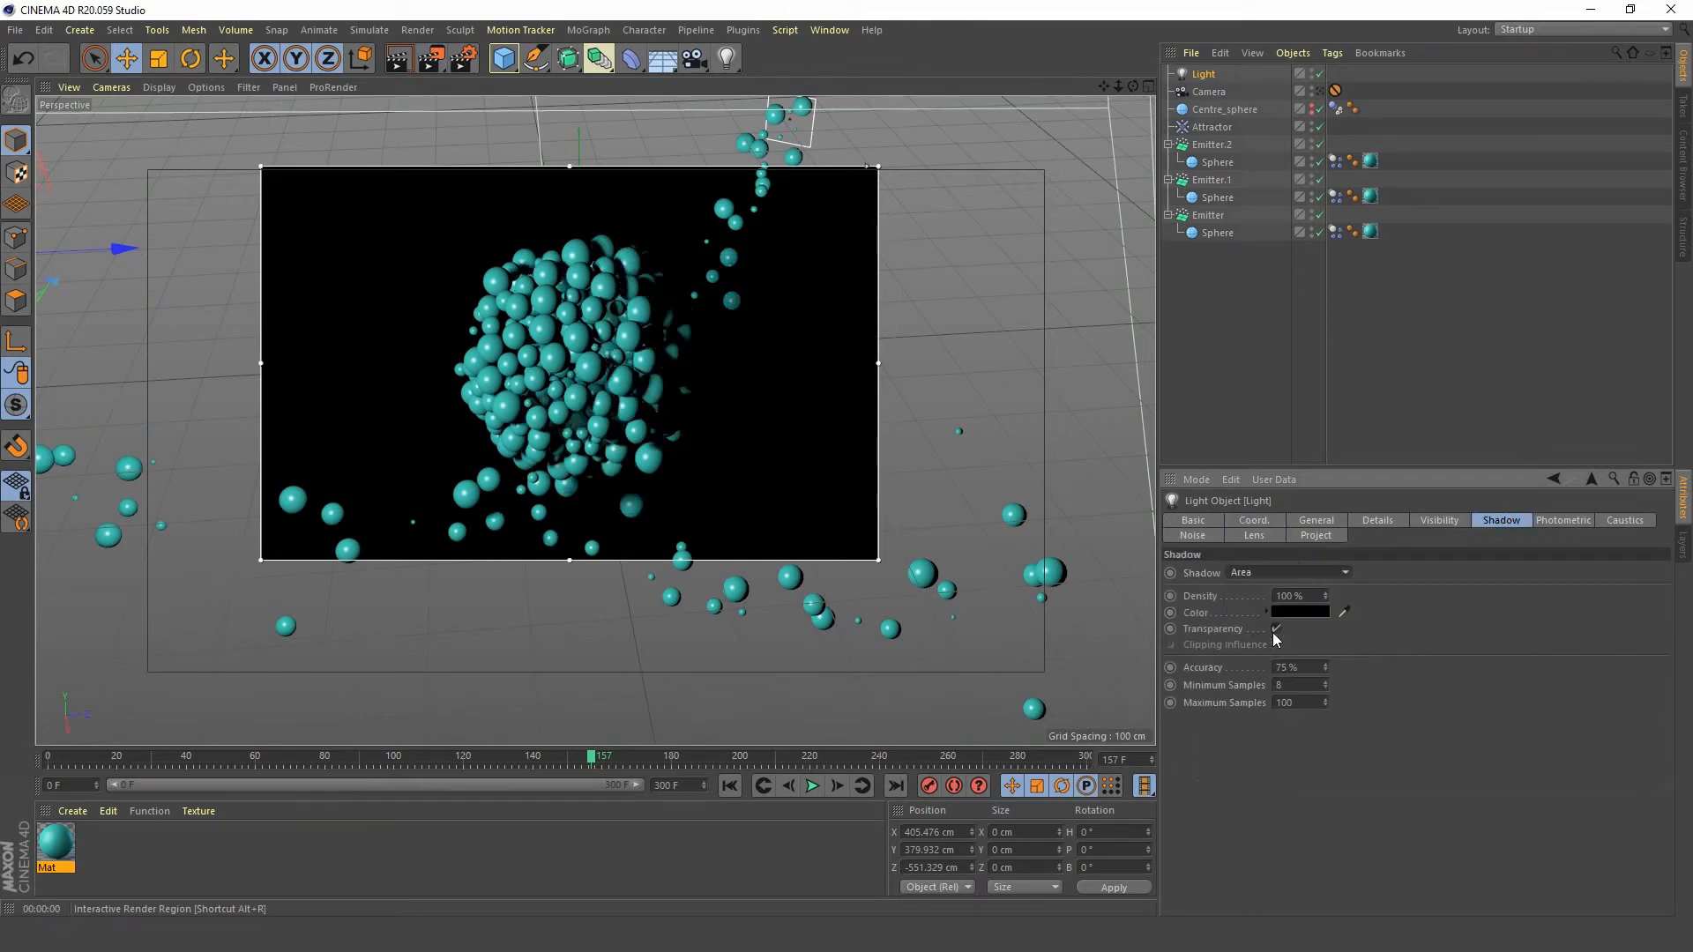
{"action": "double_click", "coordinate": [1292, 596]}
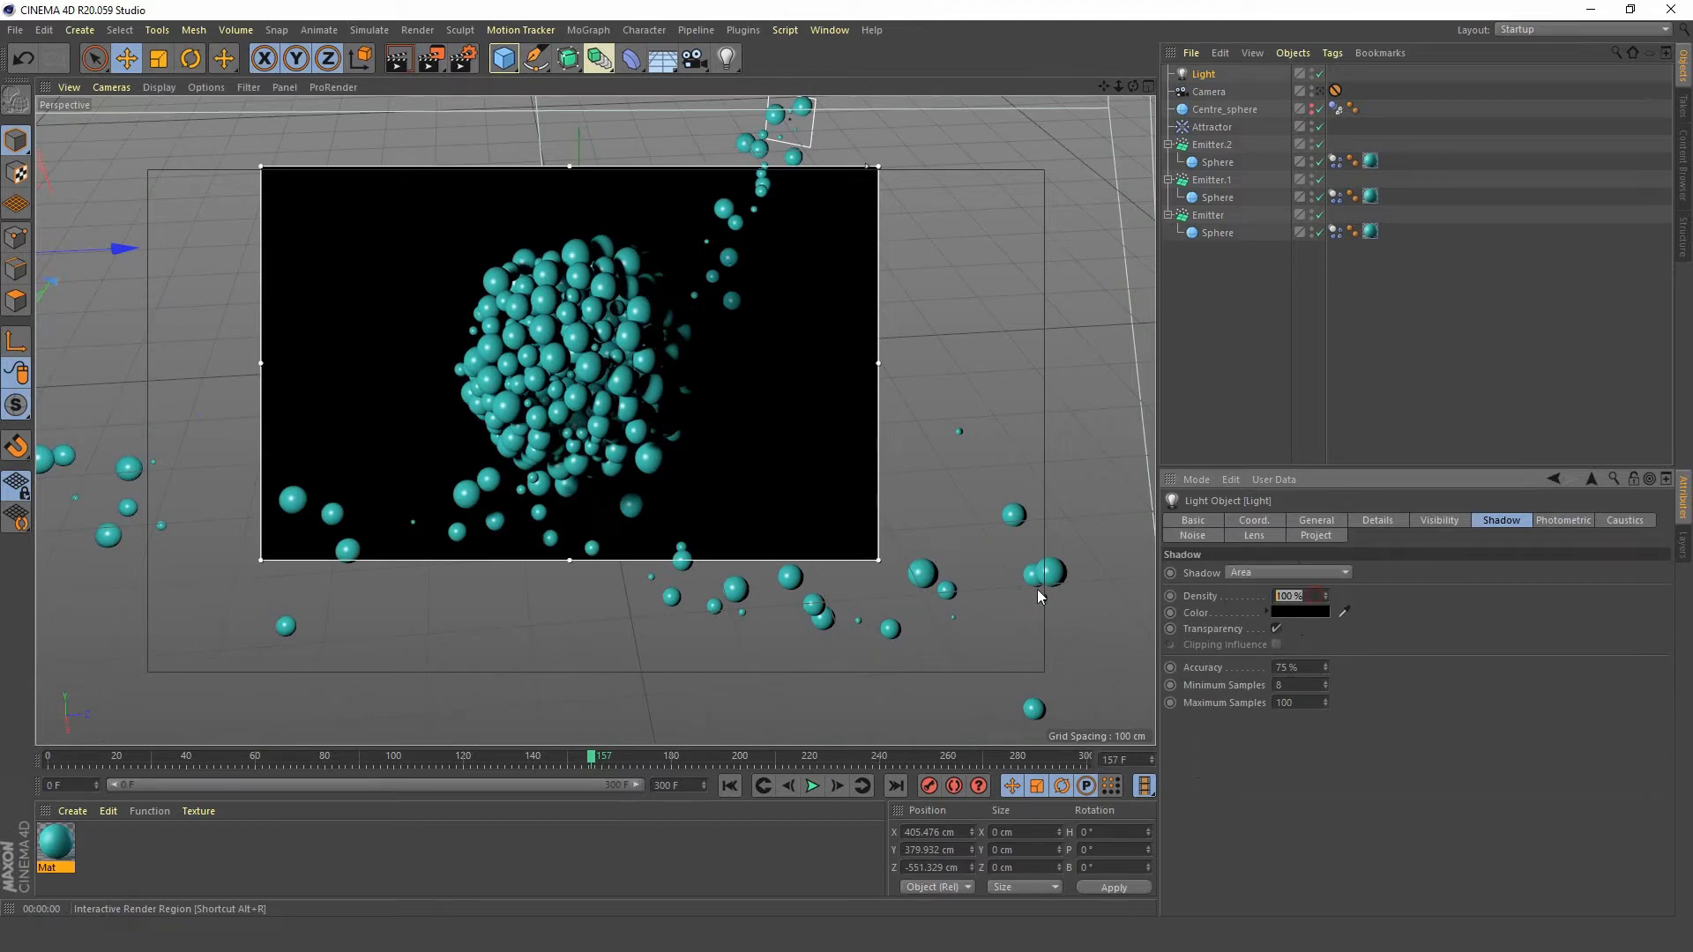
{"action": "type", "text": "85"}
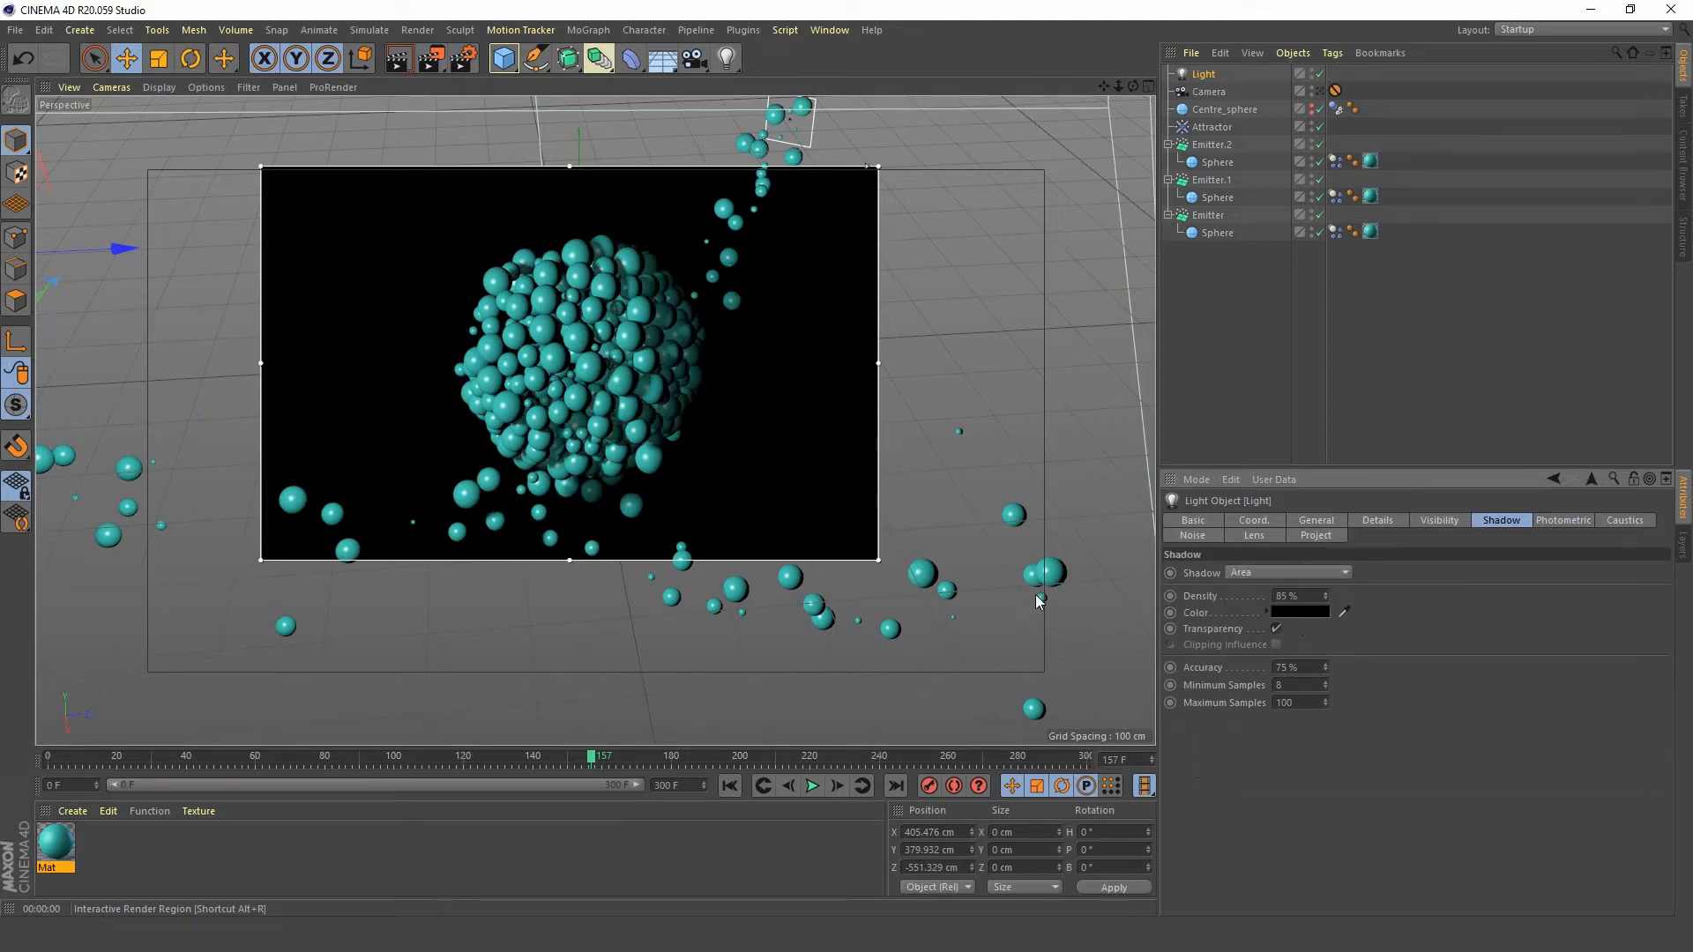
{"action": "key", "text": "Return"}
- Rename the light as Key
{"action": "double_click", "coordinate": [1208, 74]}
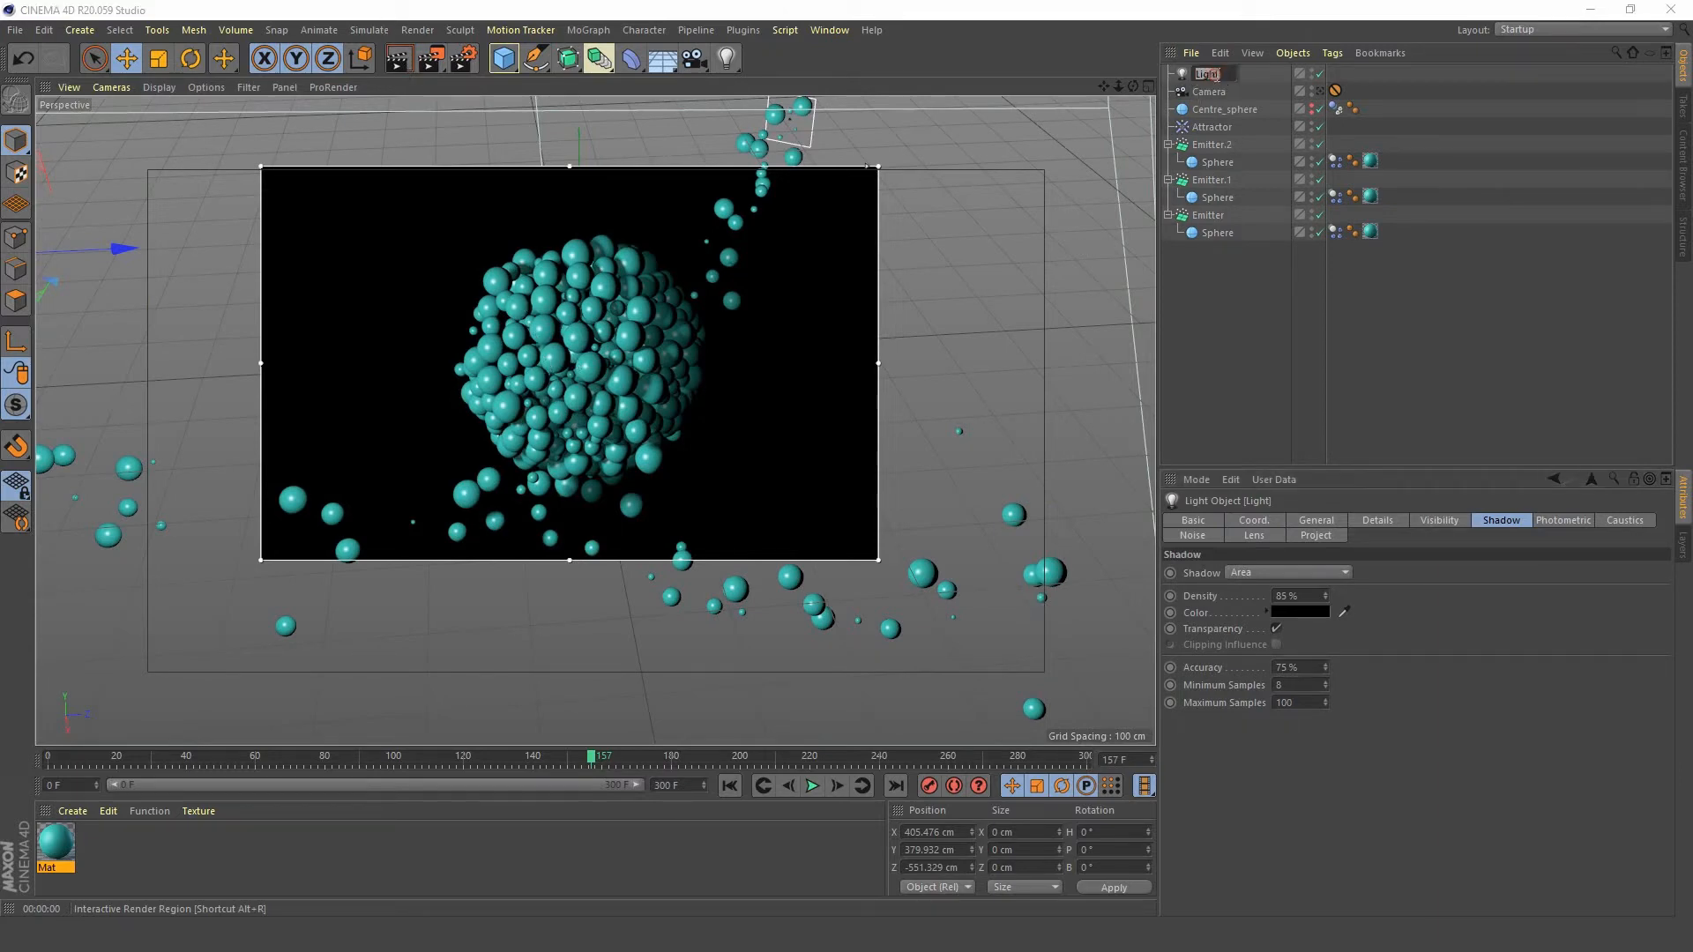
{"action": "type", "text": "Key"}
{"action": "key", "text": "Return"}
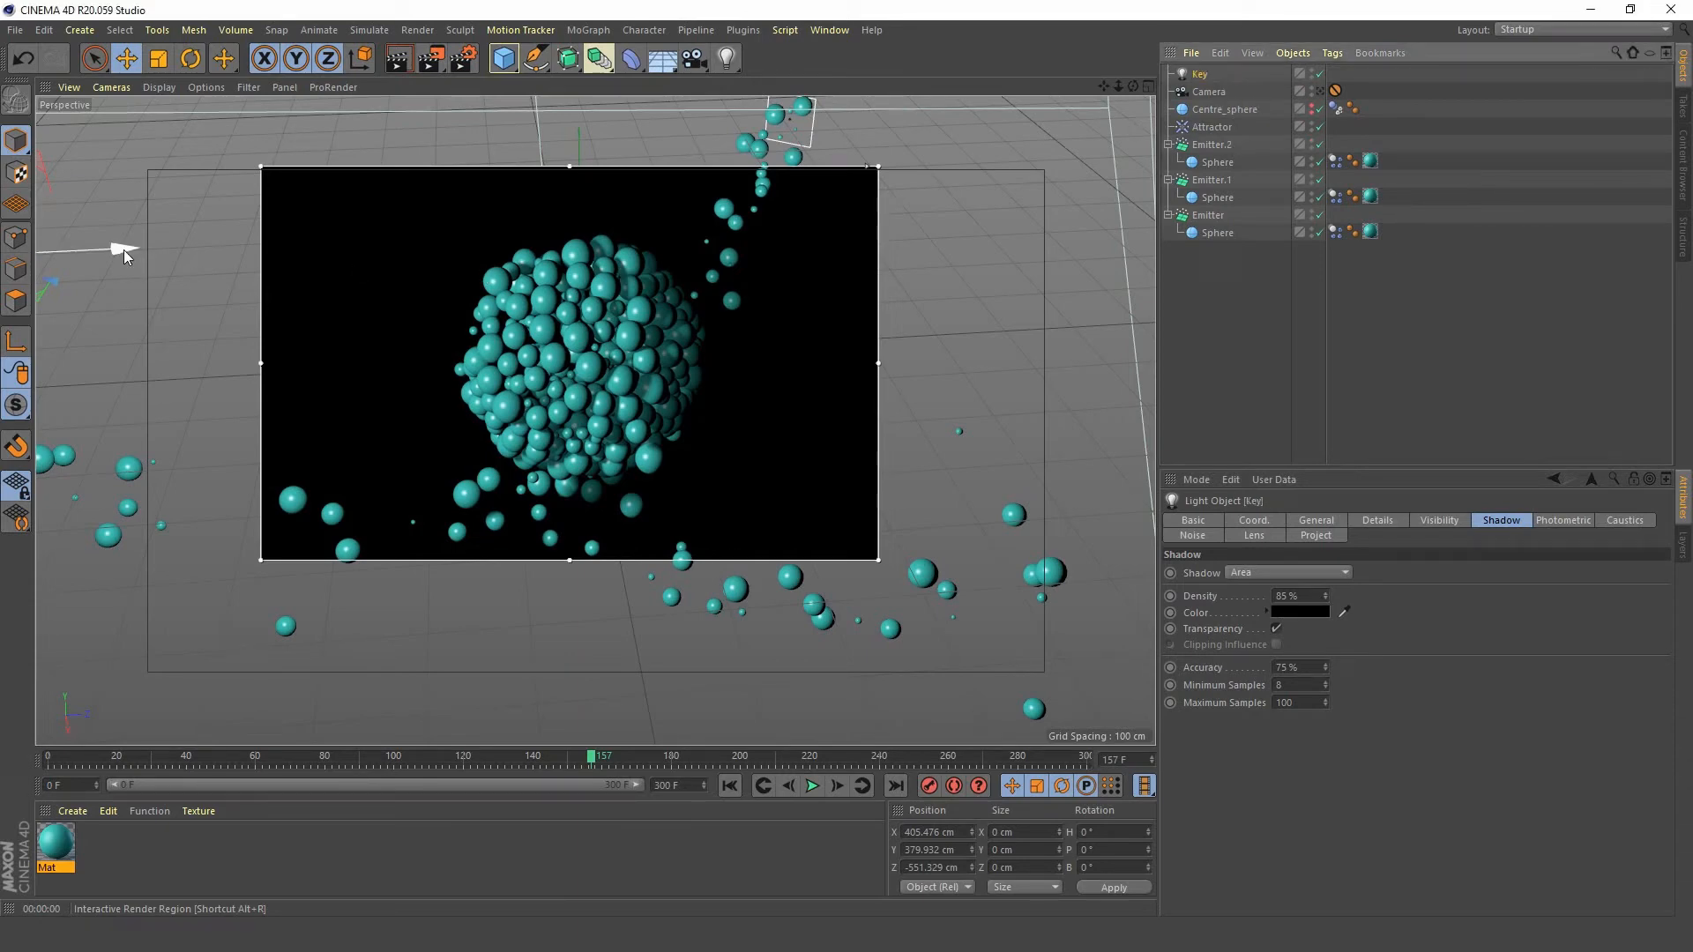
- In the Top view, duplicate the Key light to the cluster's opposite side at about X 481 cm, Z 538 cm, and return to the Perspective view
{"action": "middle_click", "coordinate": [520, 310]}
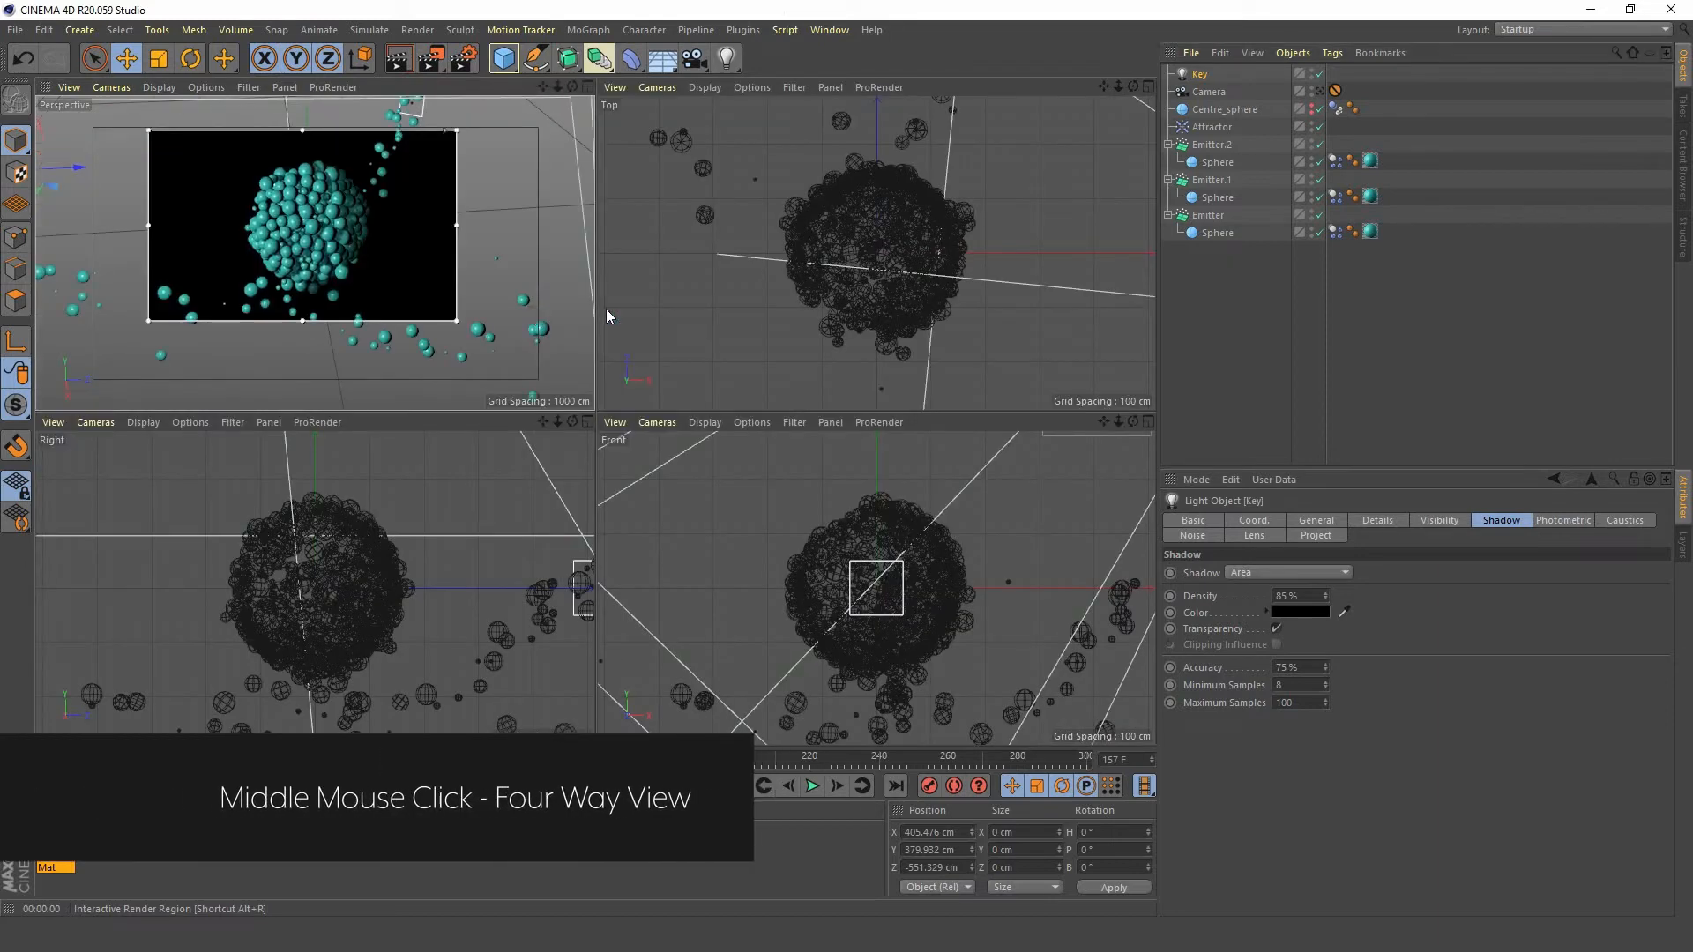
{"action": "middle_click", "coordinate": [827, 267]}
{"action": "scroll", "coordinate": [658, 335], "scroll_direction": "down", "scroll_amount": 6}
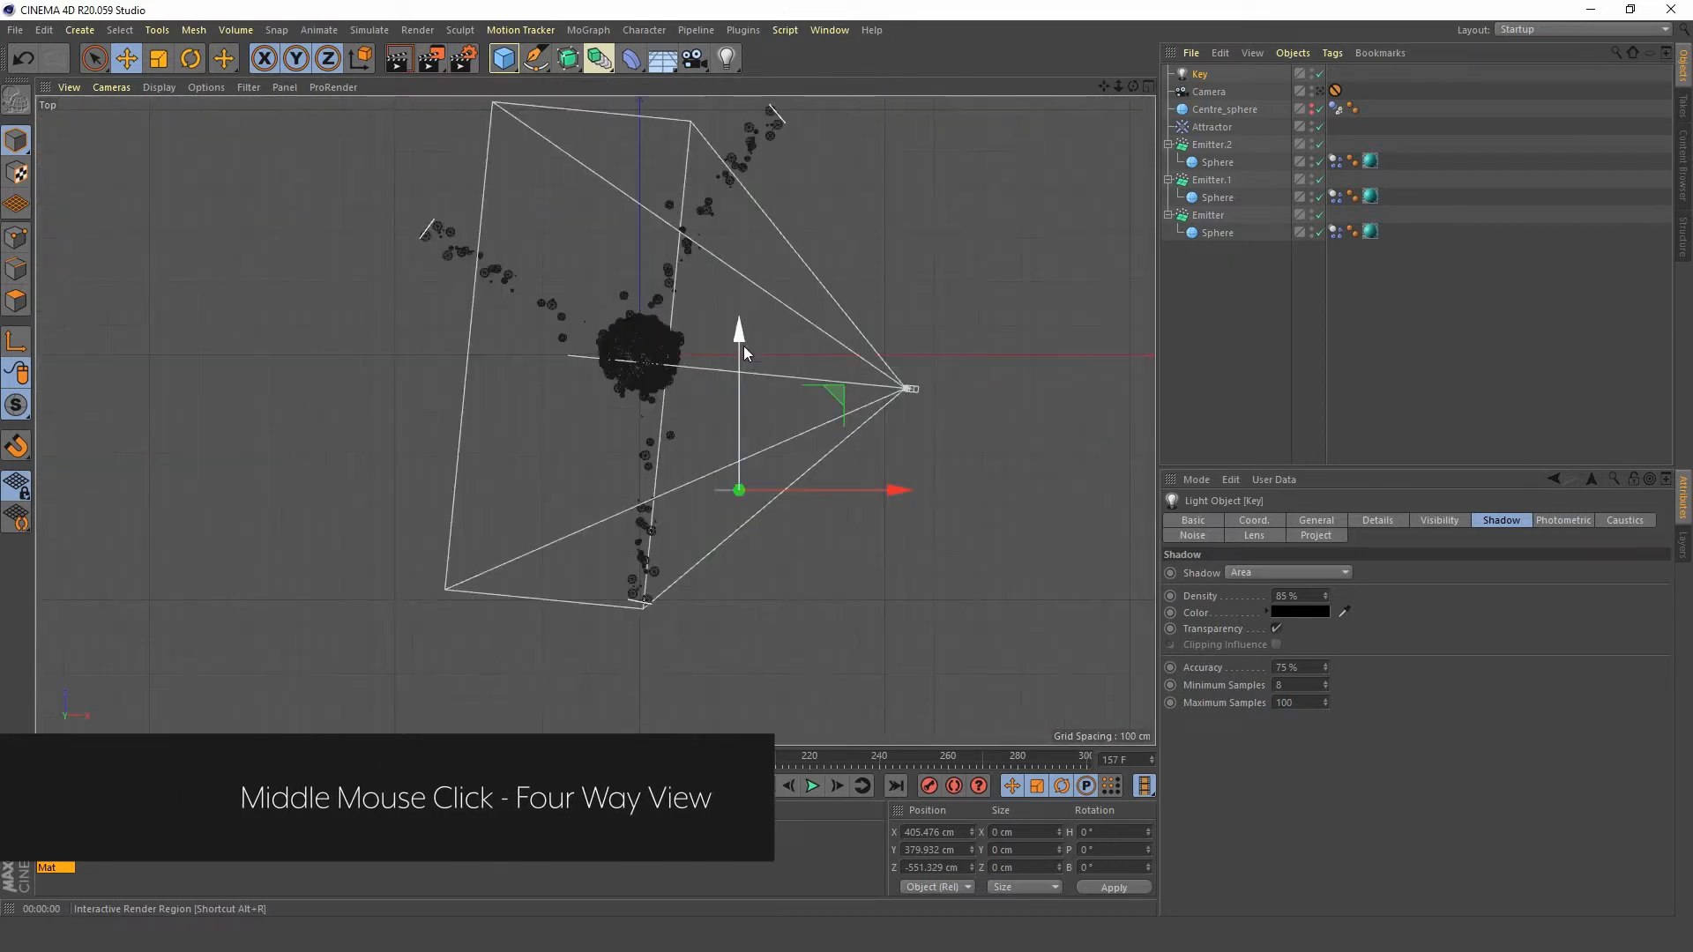
{"action": "left_click_drag", "start_coordinate": [739, 337], "coordinate": [738, 83], "text": "ctrl"}
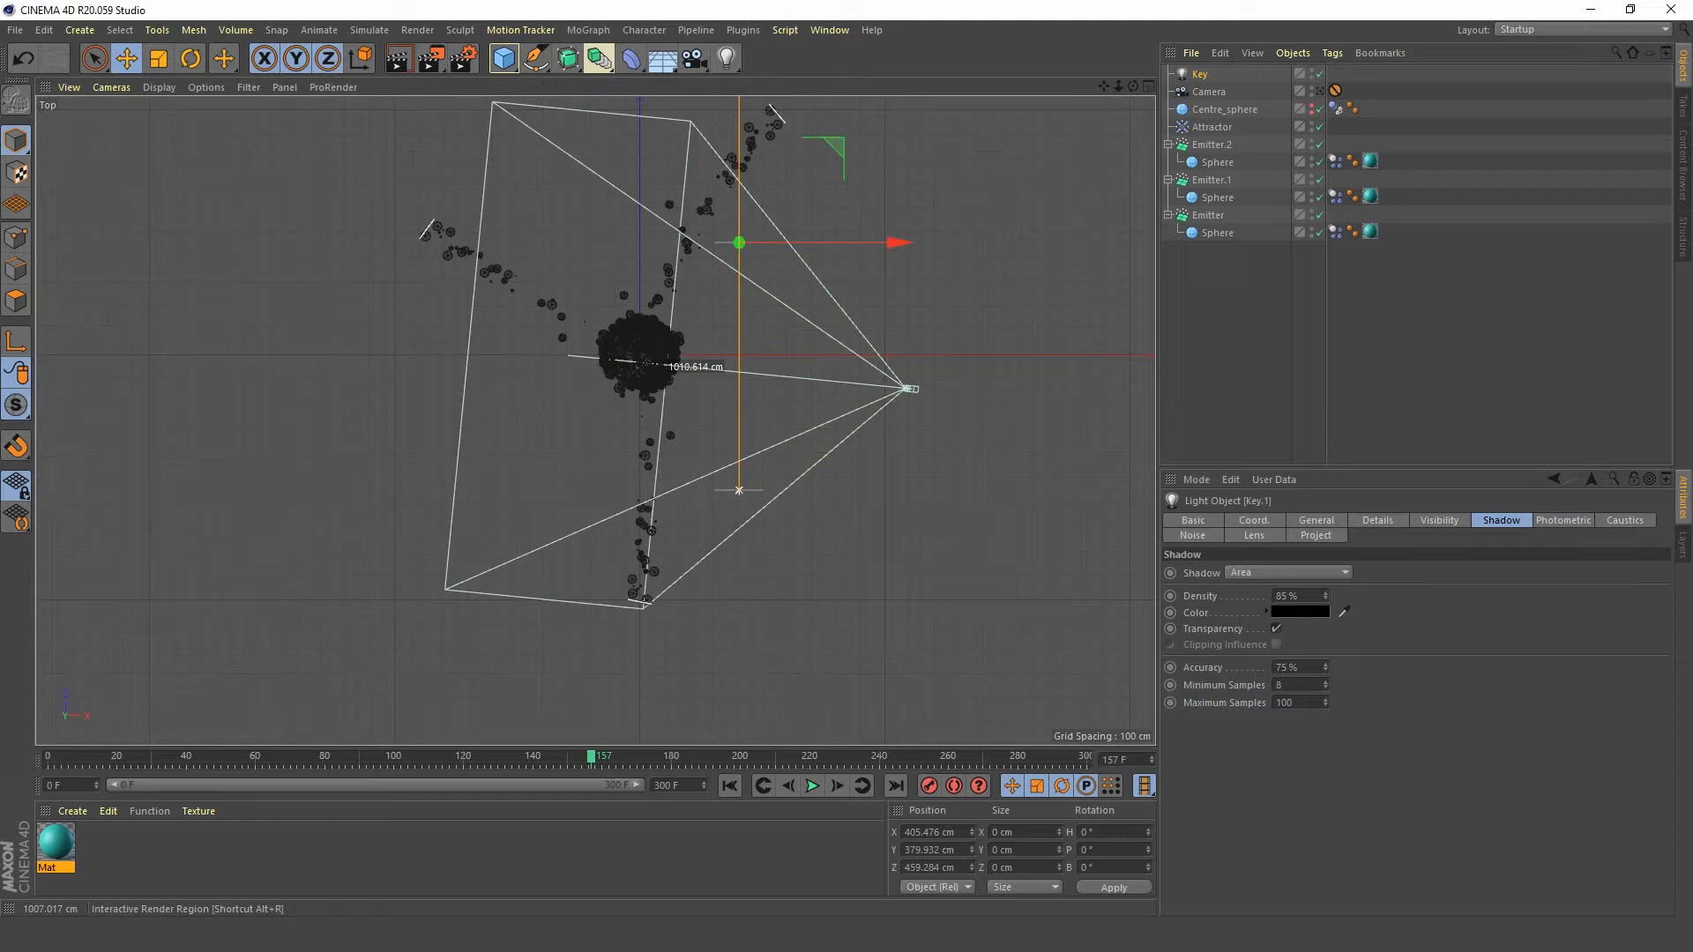
{"action": "middle_click_drag", "start_coordinate": [770, 372], "coordinate": [700, 513], "text": "alt"}
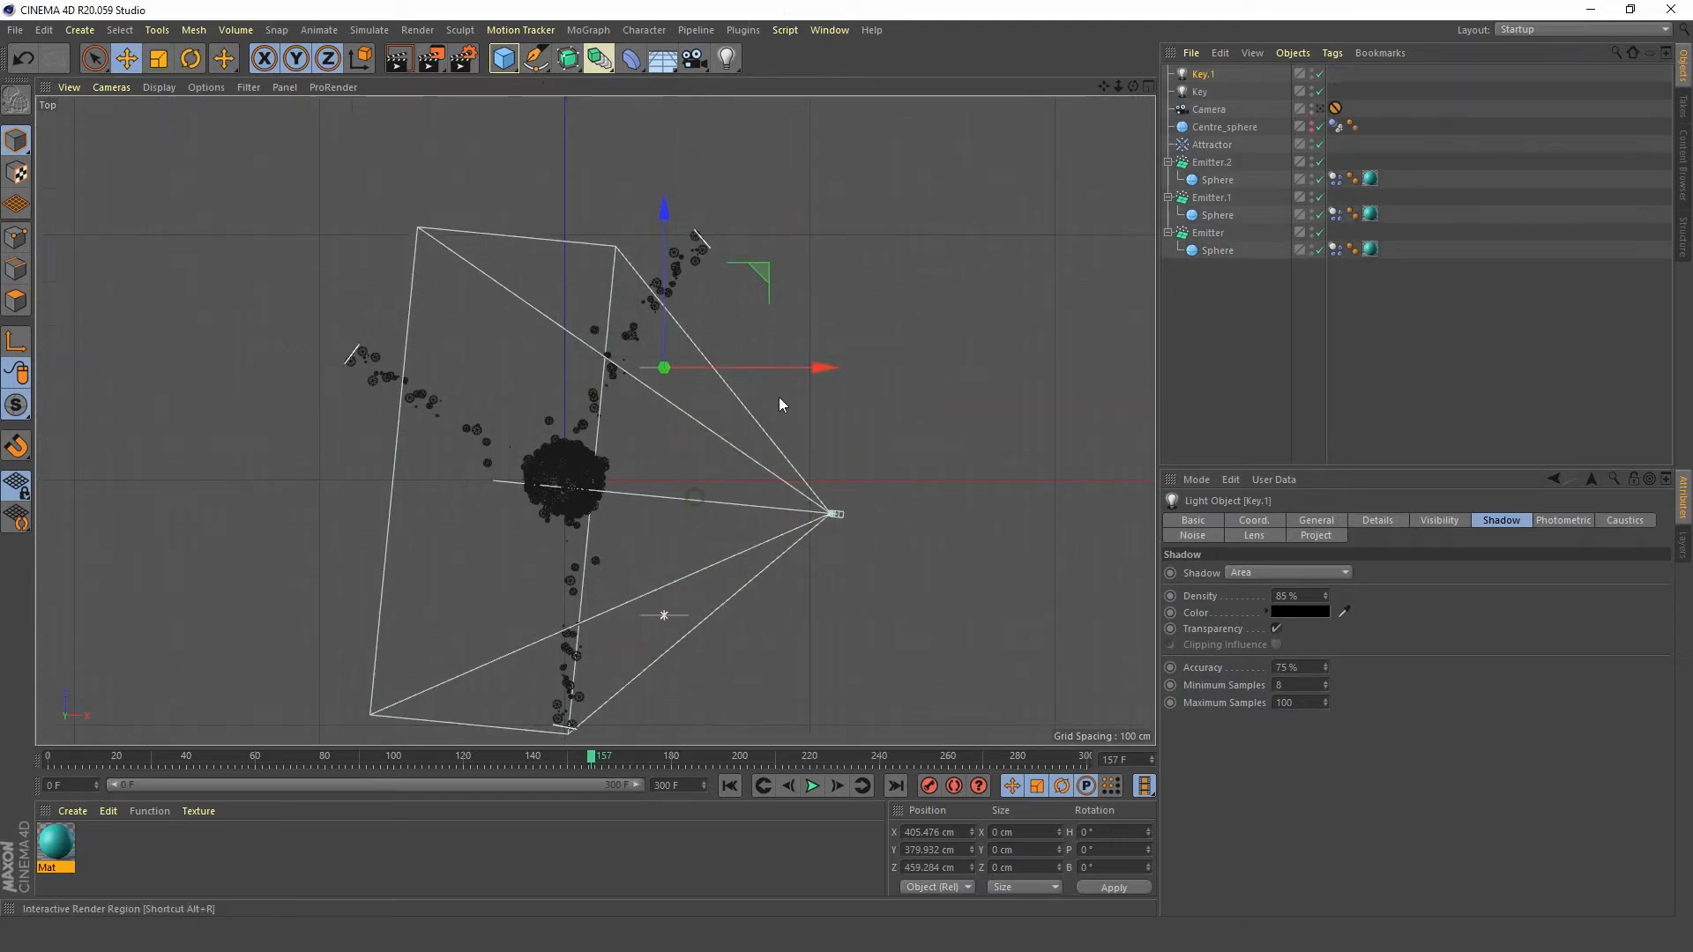
{"action": "left_click_drag", "start_coordinate": [818, 368], "coordinate": [836, 369]}
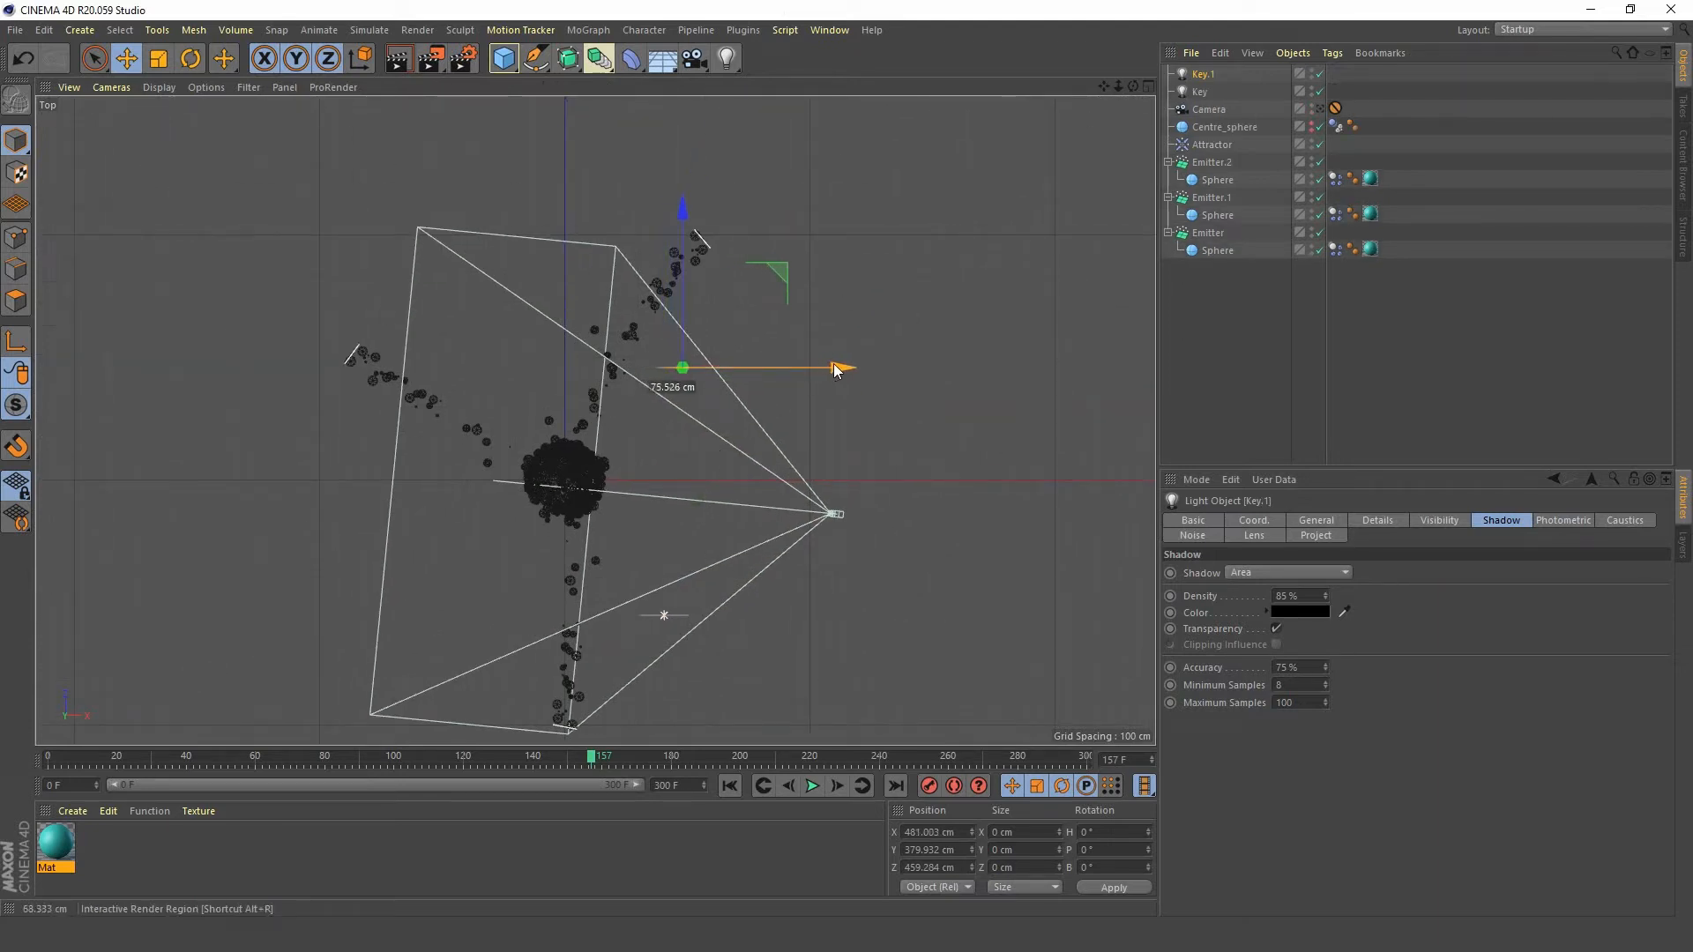
{"action": "left_click_drag", "start_coordinate": [680, 214], "coordinate": [680, 194]}
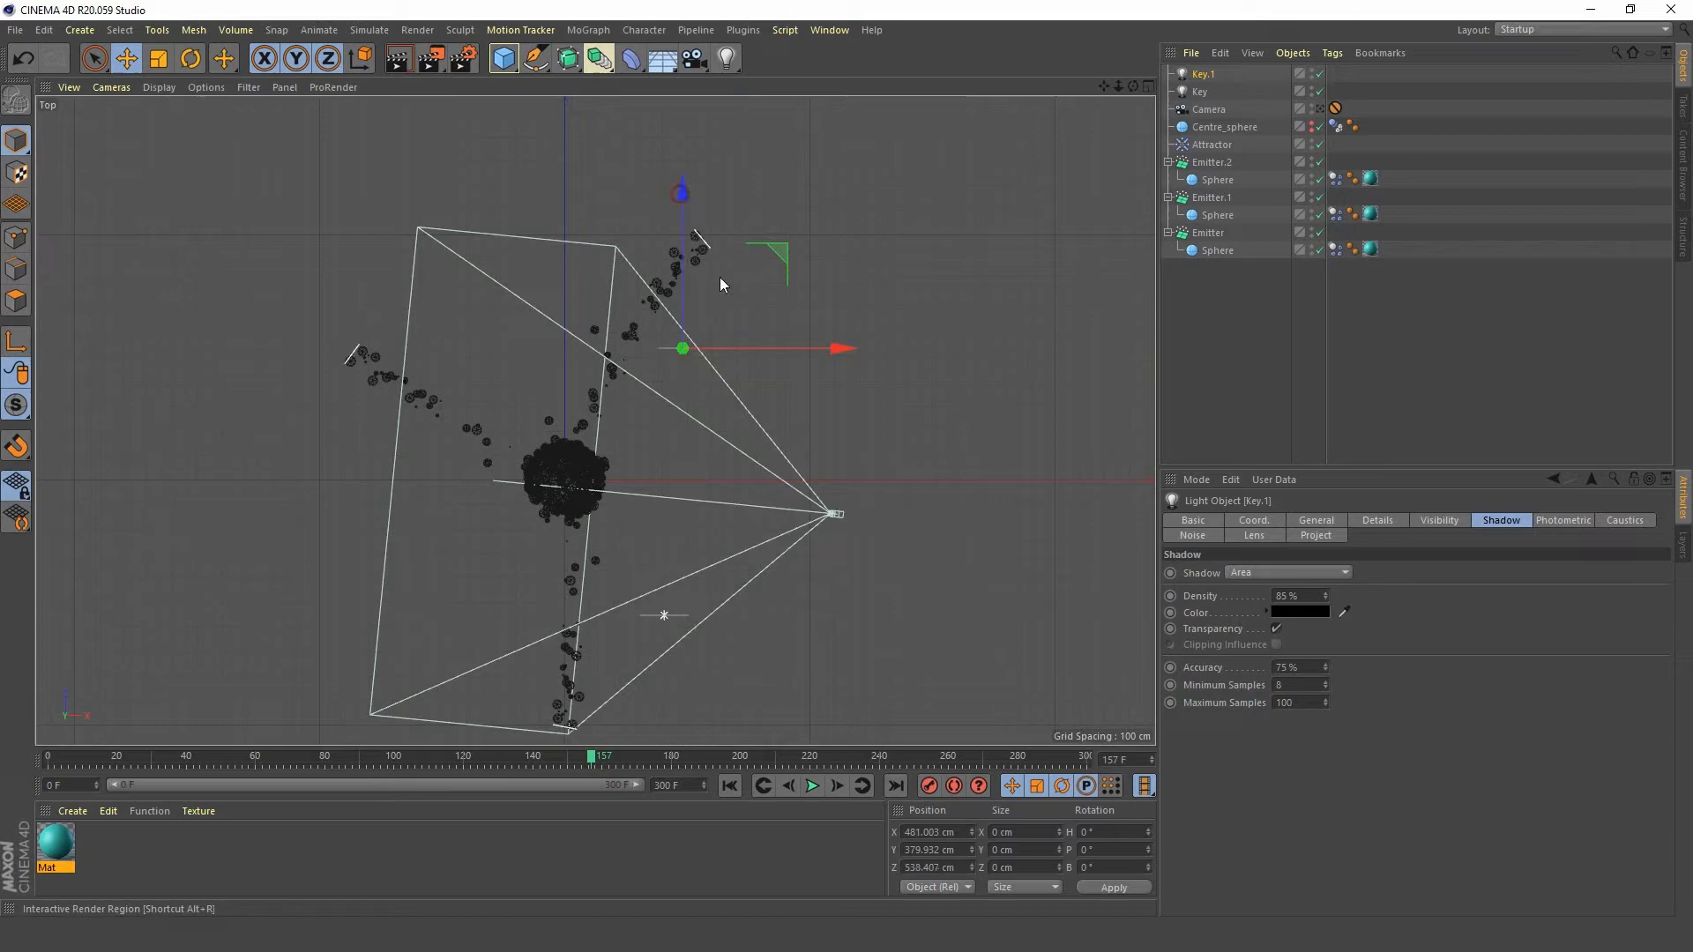
{"action": "middle_click", "coordinate": [734, 411]}
{"action": "middle_click", "coordinate": [453, 229]}
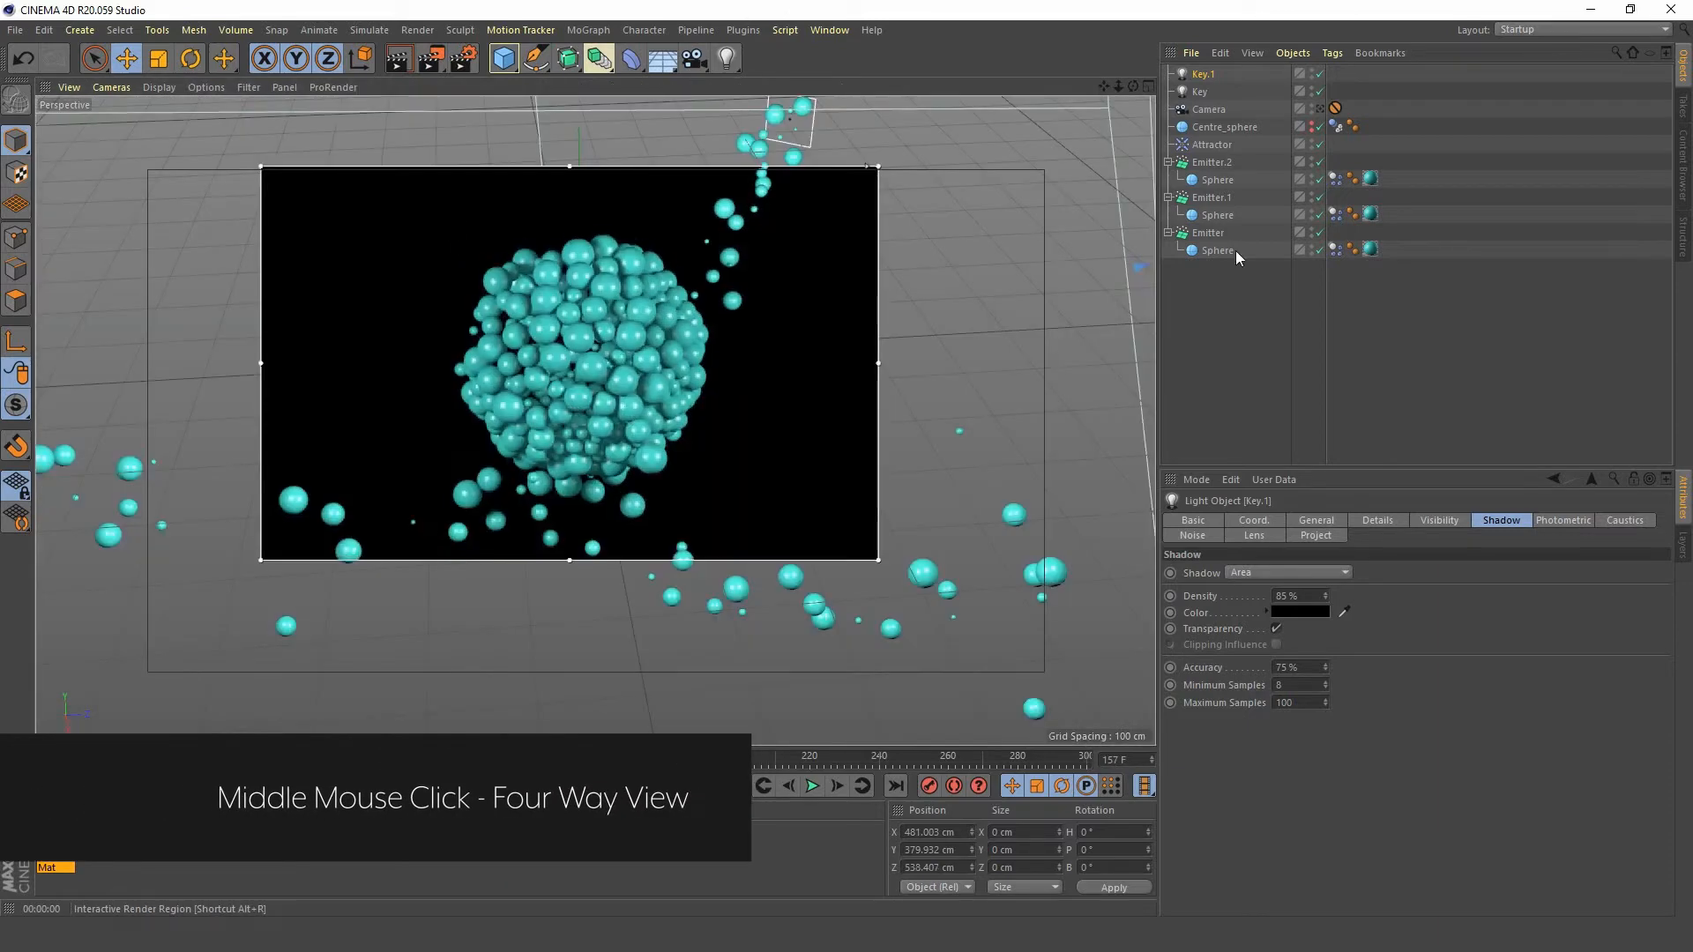
- Set the duplicated light's shadow to None and its intensity to 50%
{"action": "left_click", "coordinate": [1287, 572]}
{"action": "left_click", "coordinate": [1261, 591]}
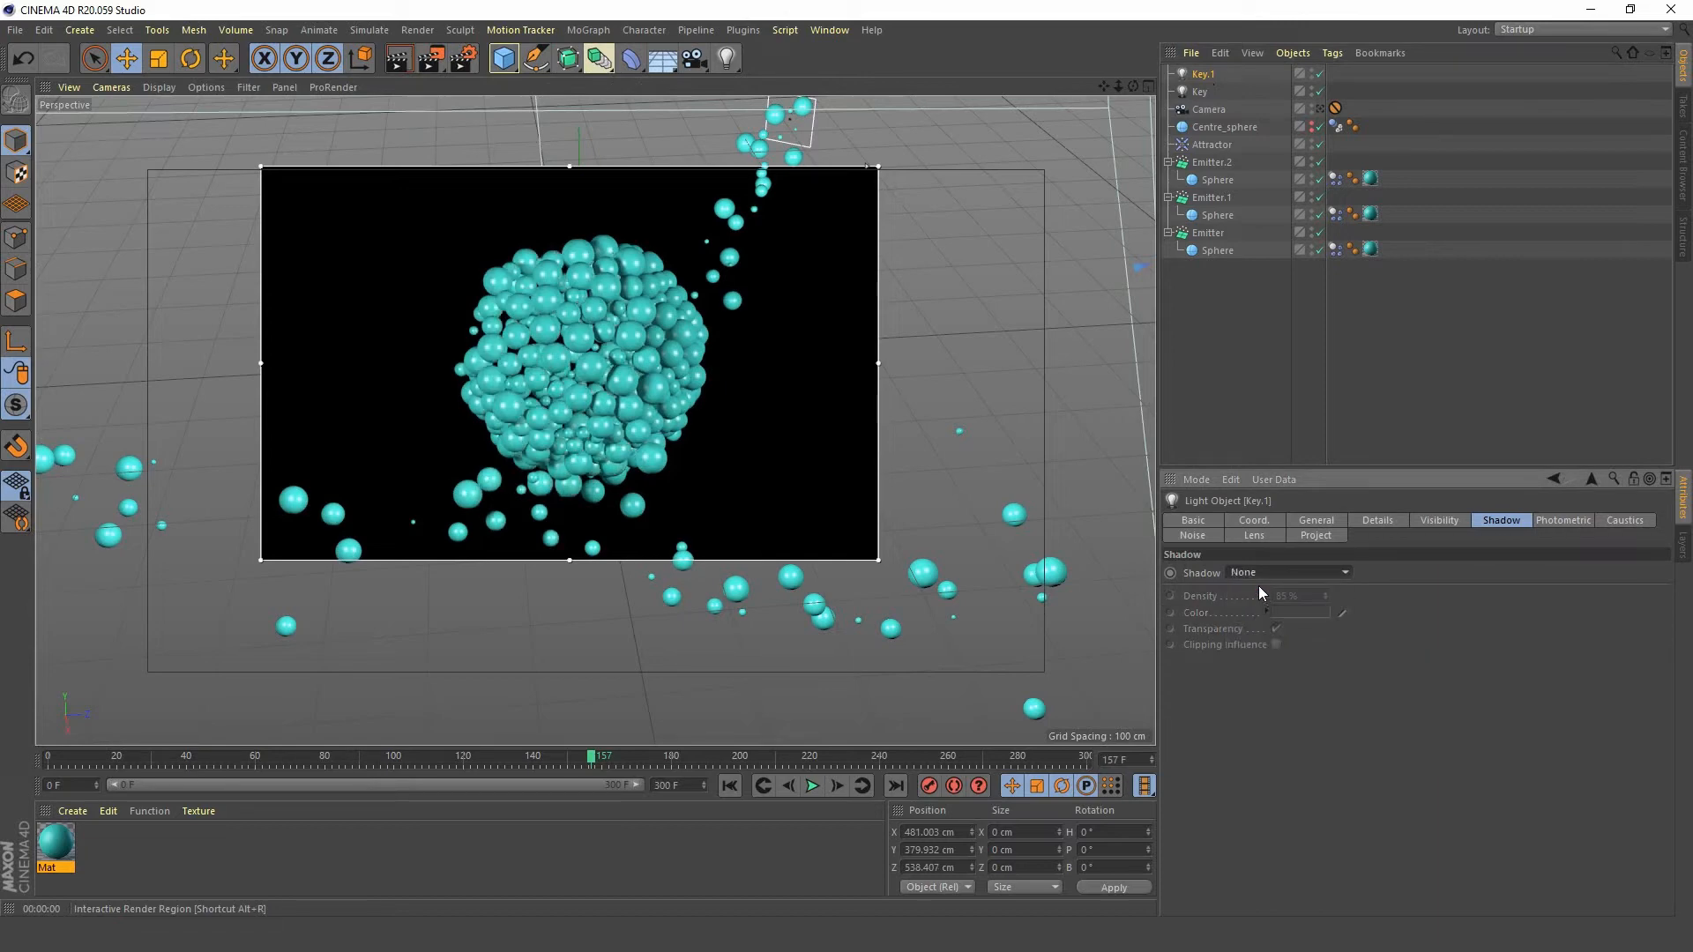
{"action": "left_click", "coordinate": [1316, 520]}
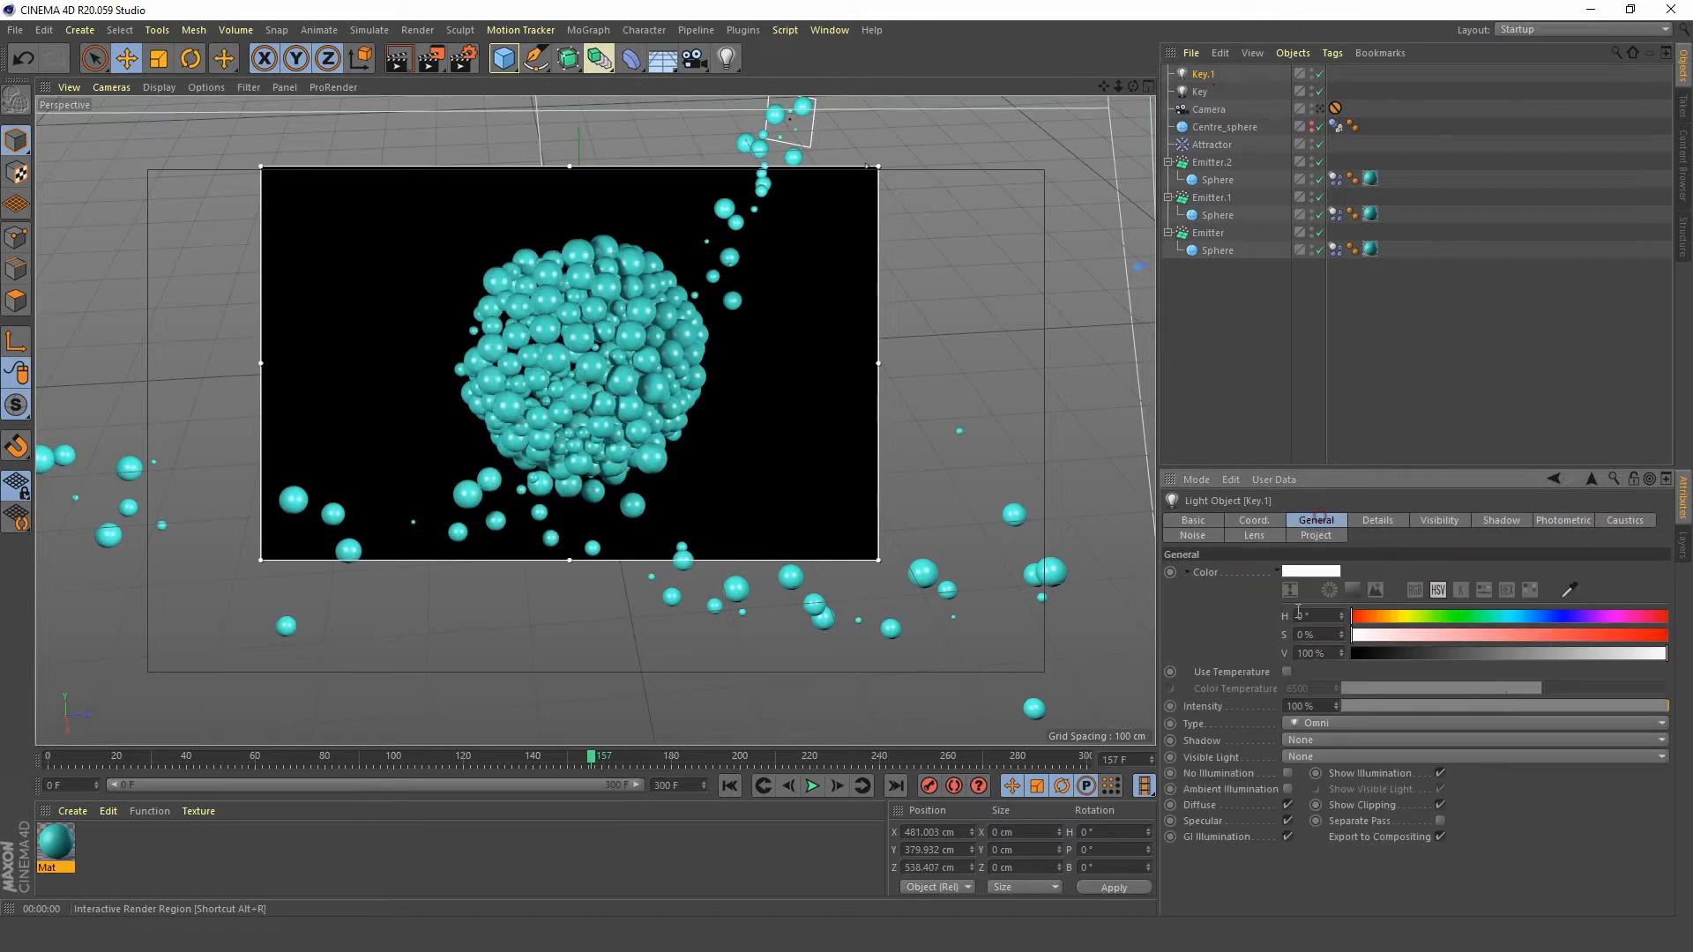
{"action": "left_click", "coordinate": [1320, 707]}
{"action": "type", "text": "50"}
{"action": "key", "text": "Return"}
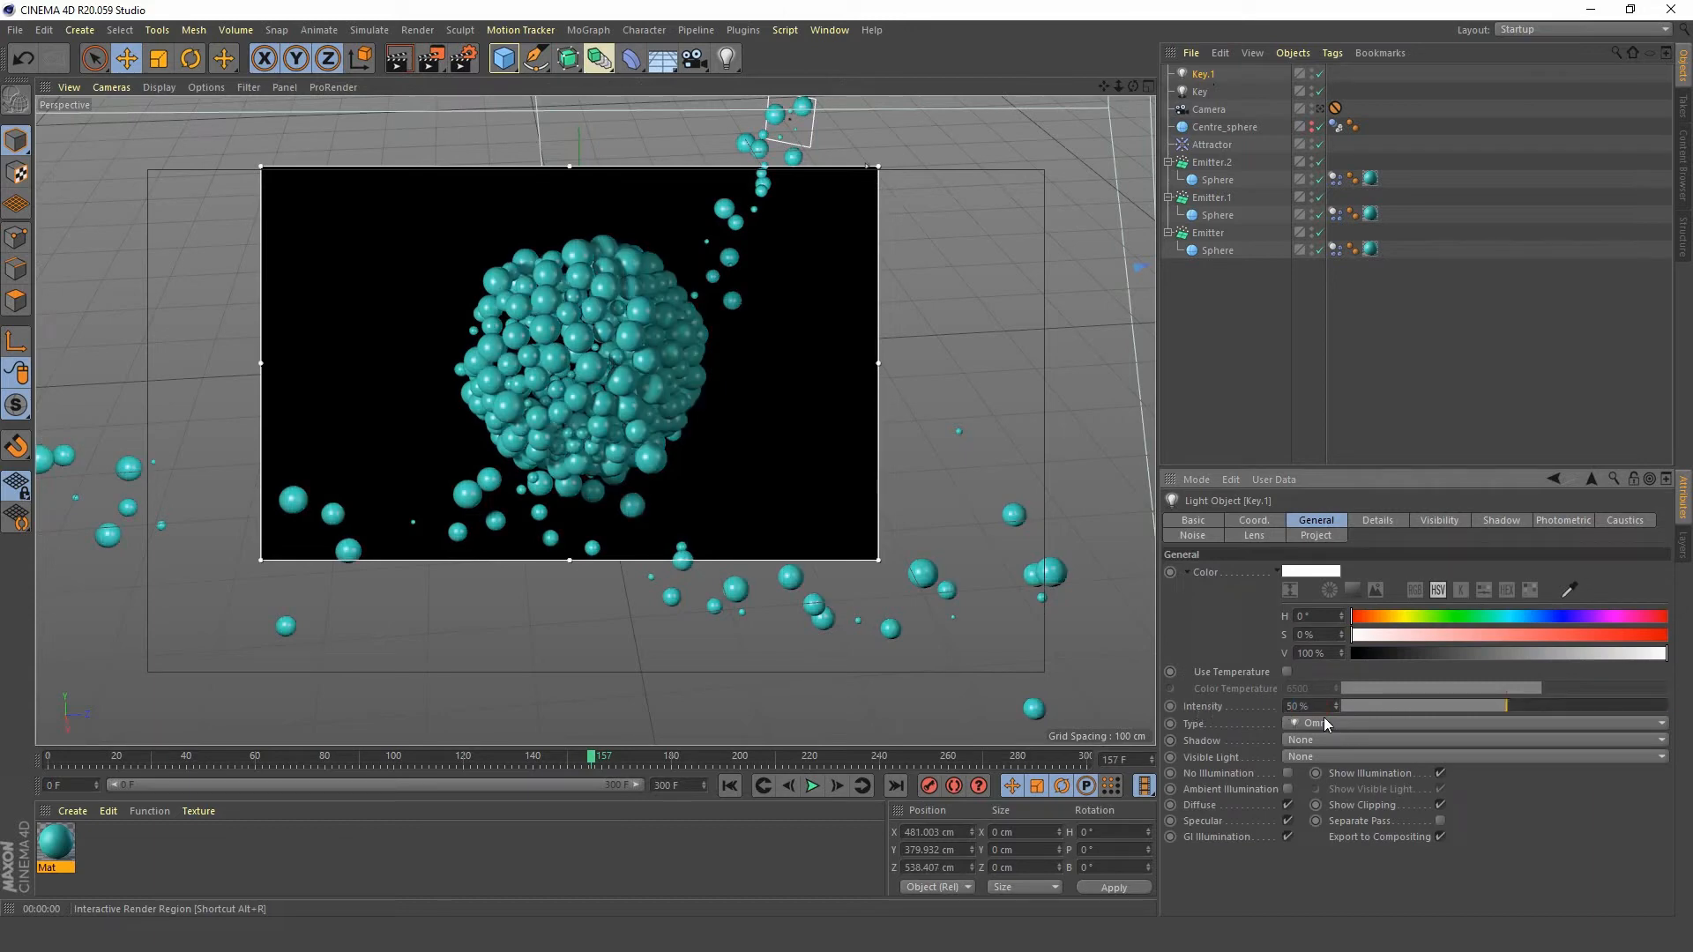
- Set the duplicated light's intensity to 55%
{"action": "left_click_drag", "start_coordinate": [1320, 708], "coordinate": [1042, 707]}
{"action": "type", "text": "55"}
{"action": "key", "text": "Return"}
- Add the Ambient Occlusion effect to the render settings with its default values
{"action": "left_click", "coordinate": [463, 58]}
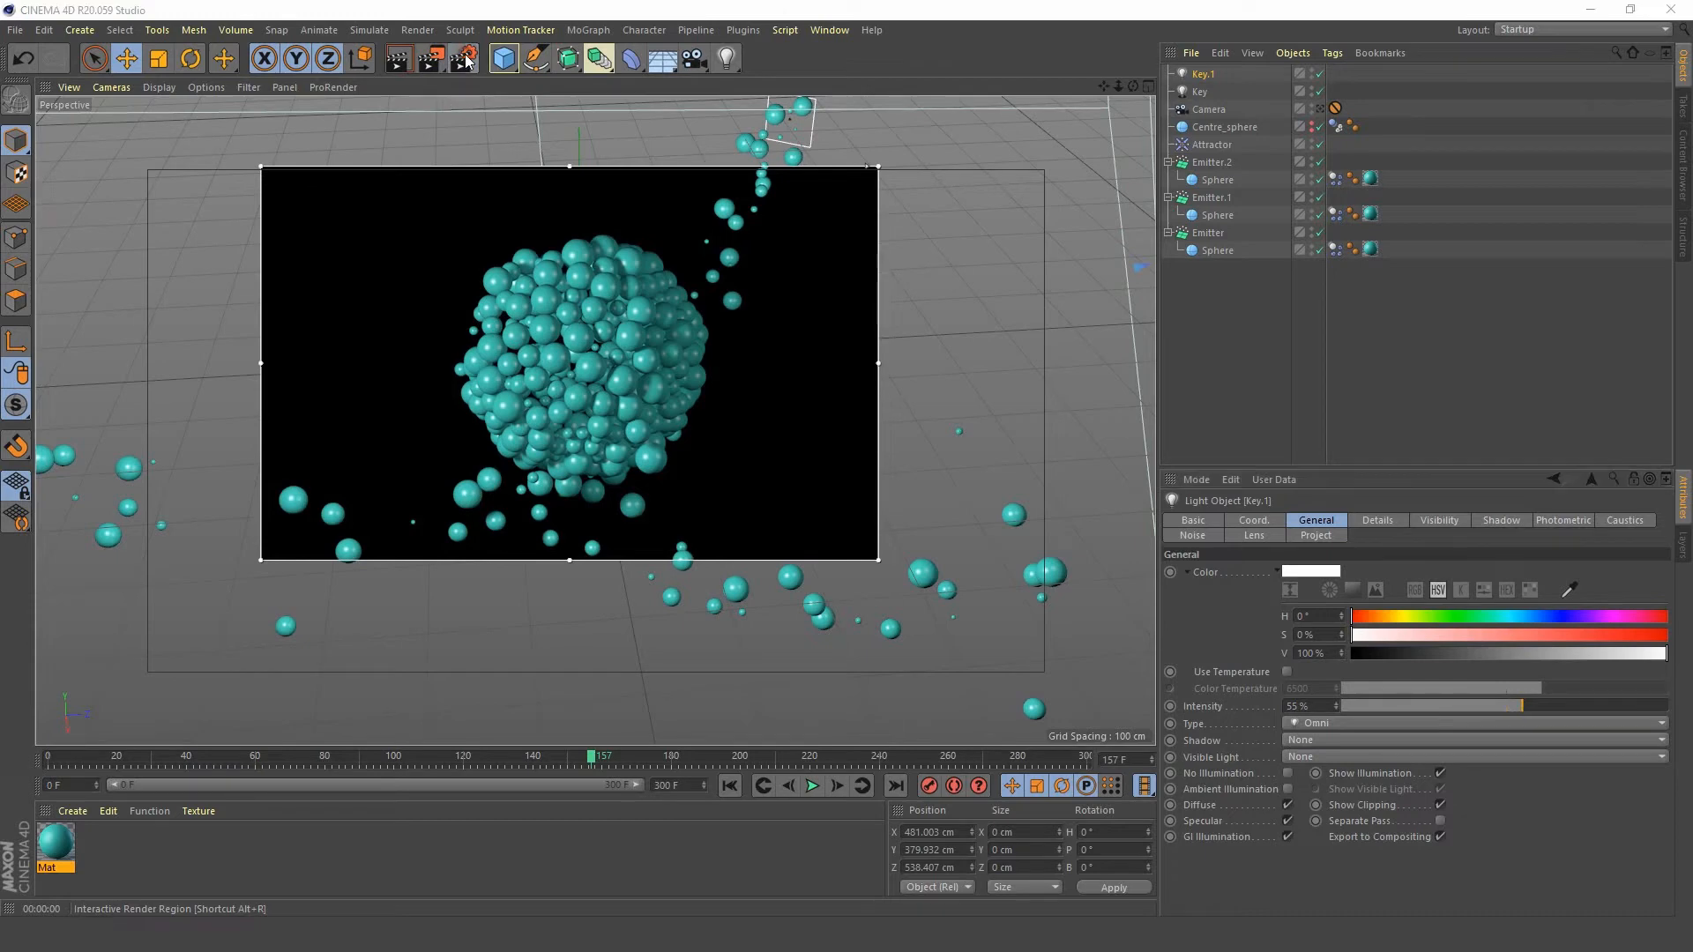
{"action": "left_click_drag", "start_coordinate": [685, 44], "coordinate": [1121, 95]}
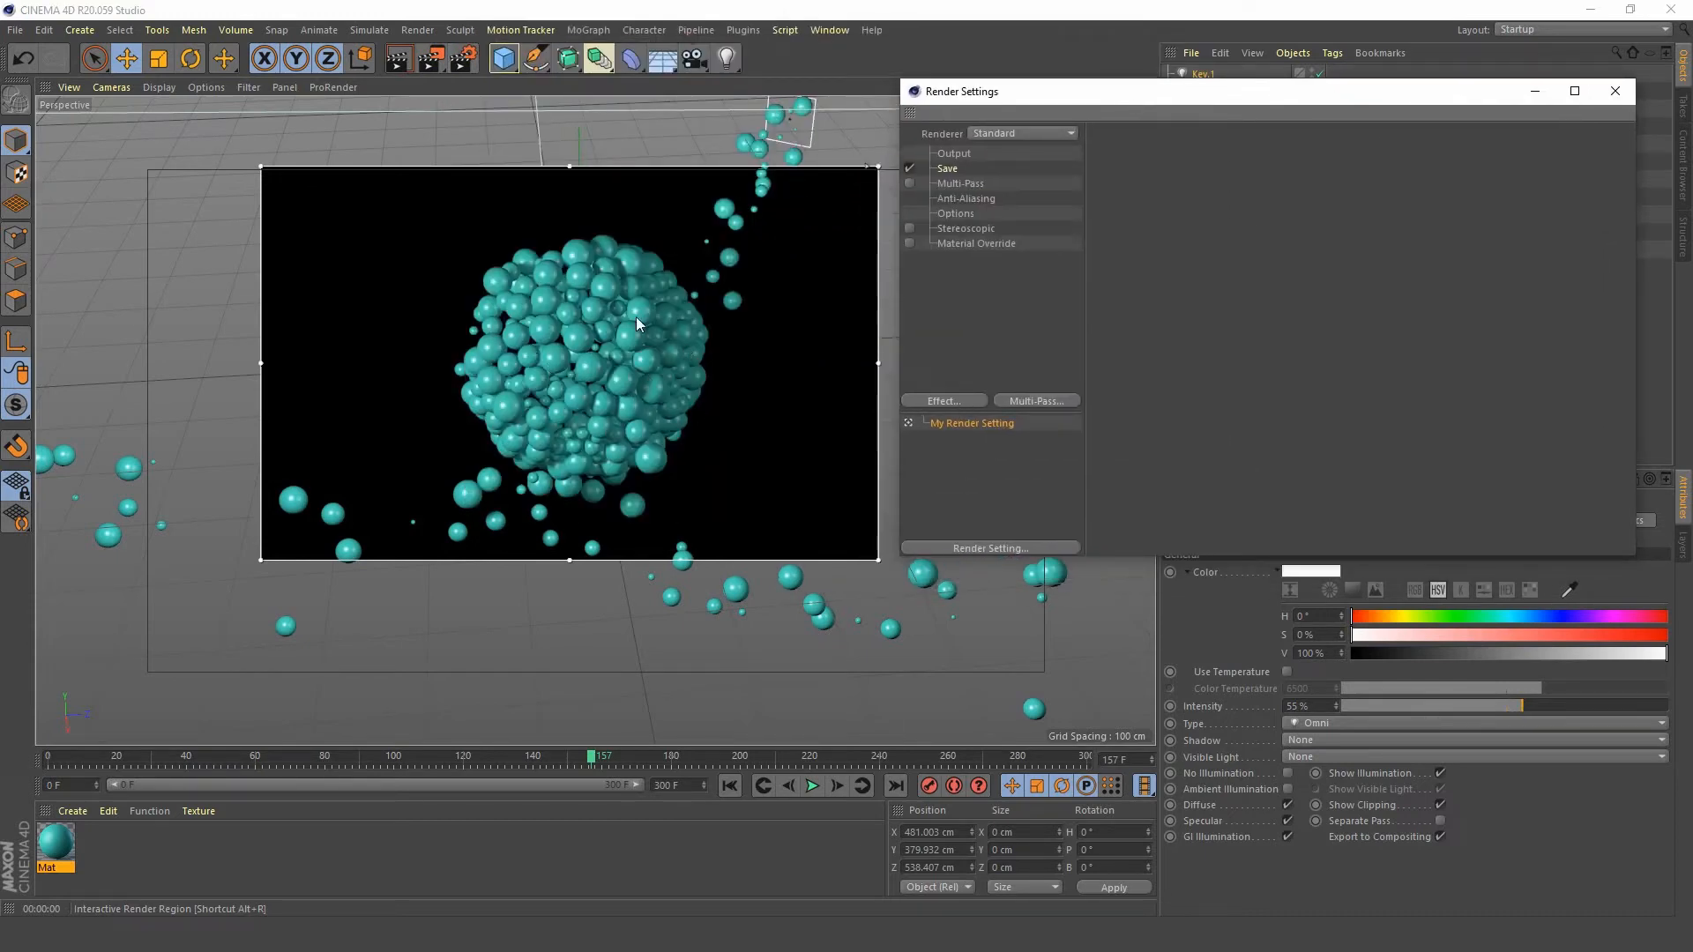
{"action": "left_click", "coordinate": [959, 400]}
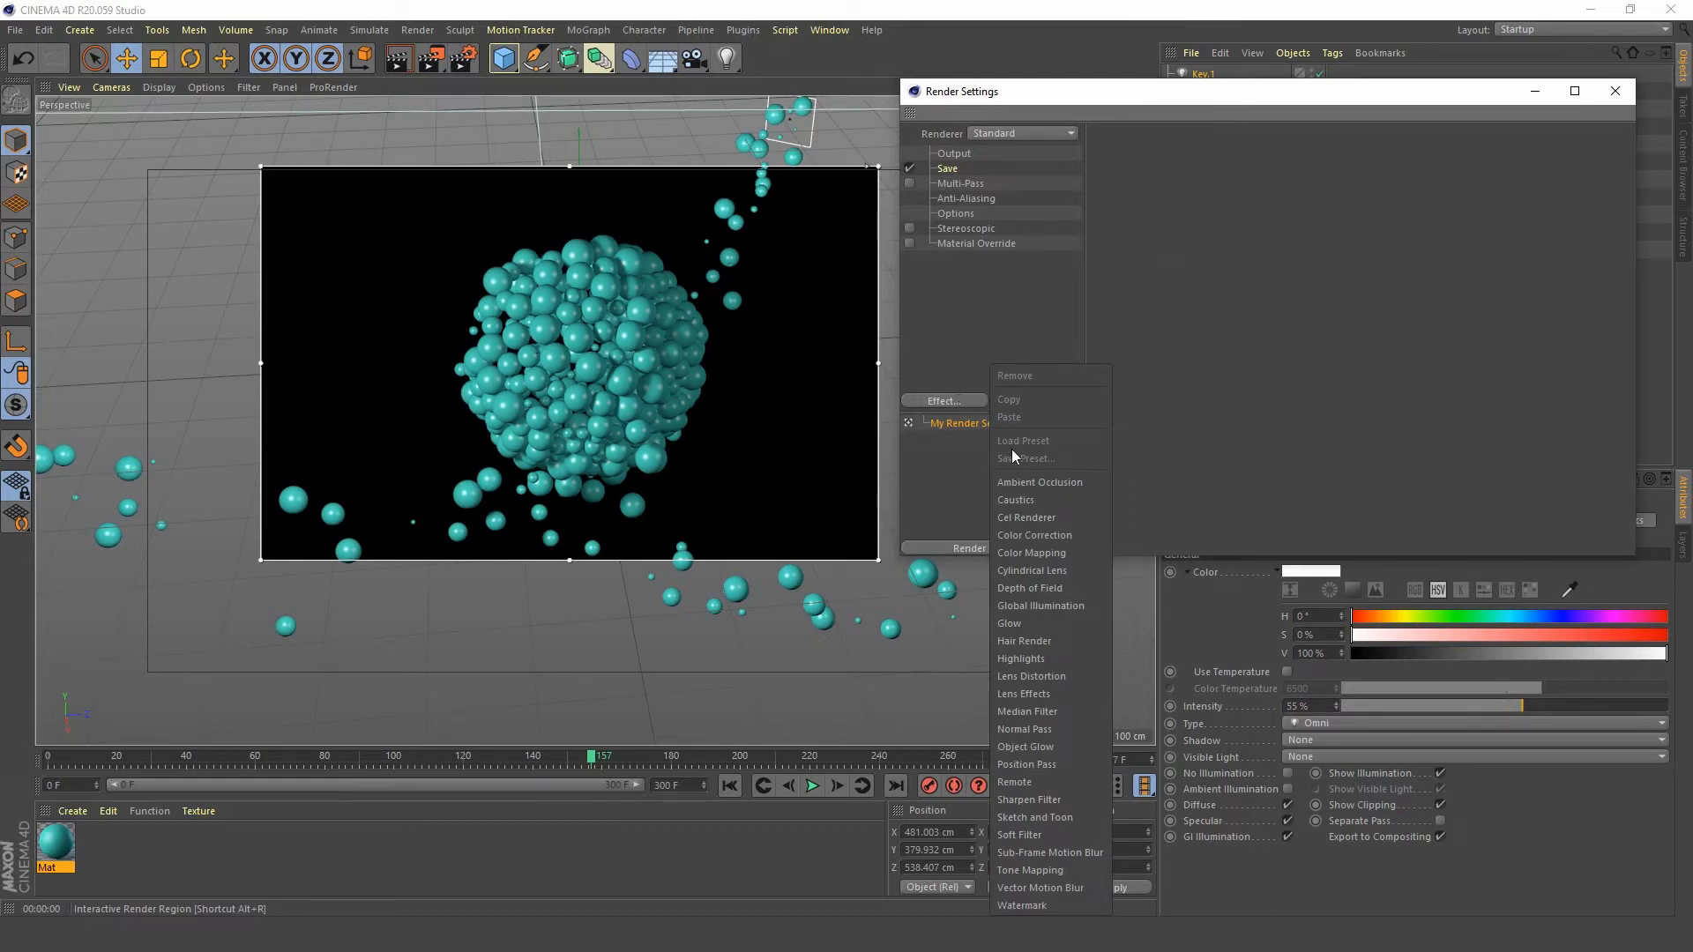
{"action": "left_click", "coordinate": [1045, 484]}
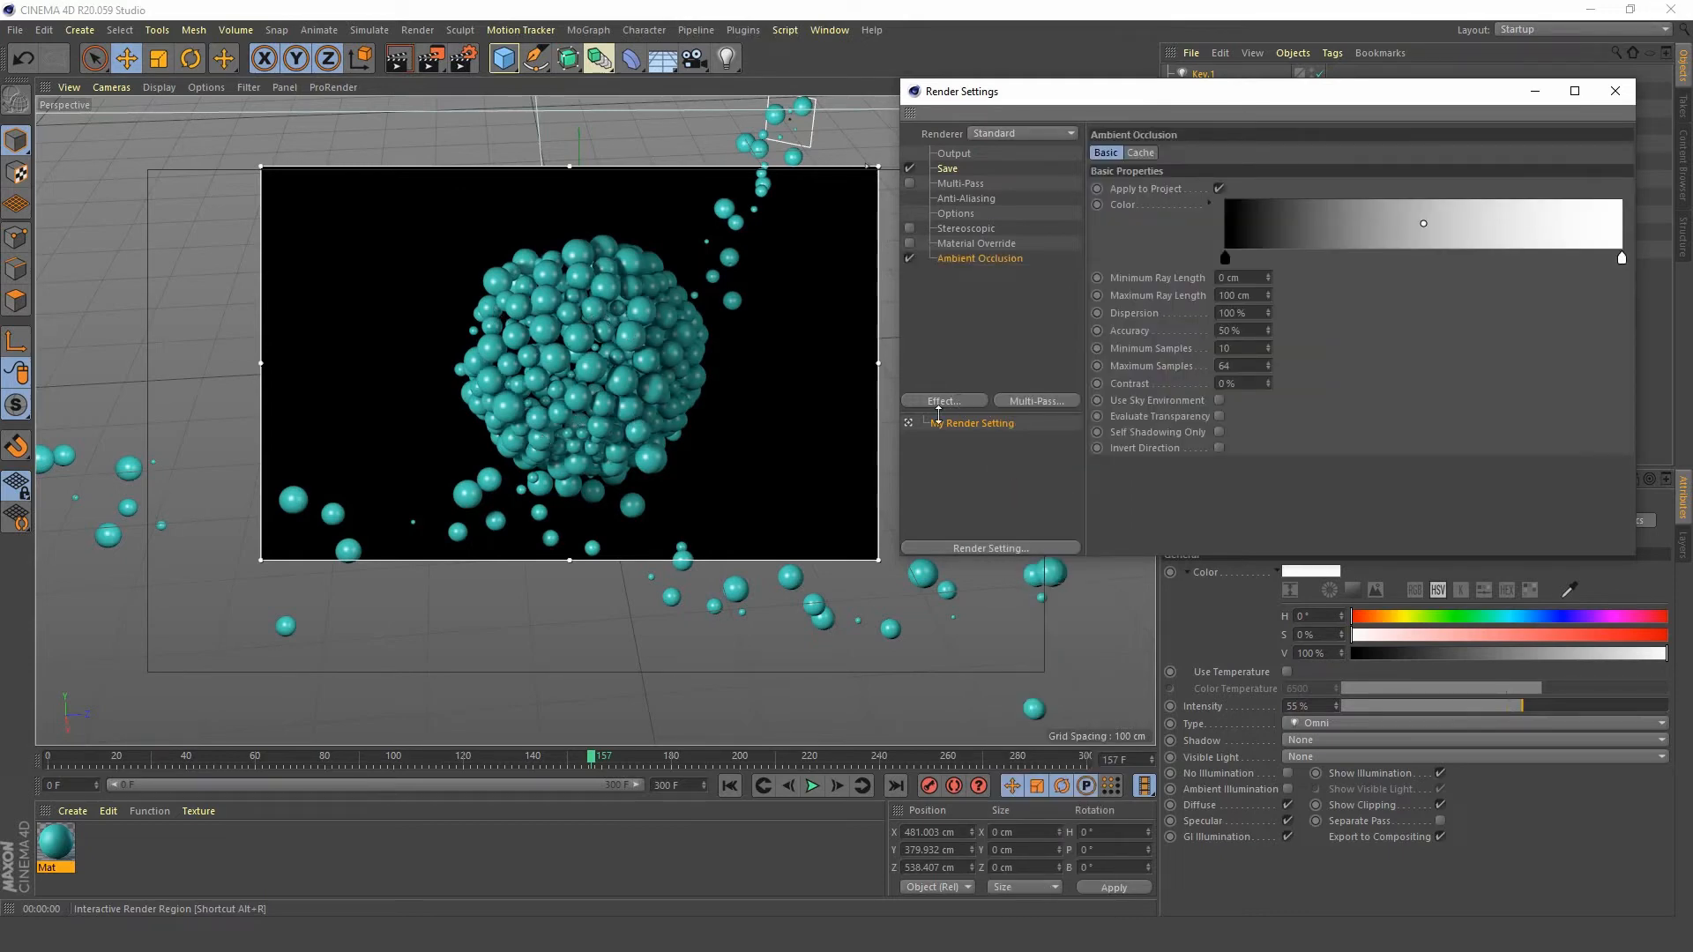
{"action": "left_click", "coordinate": [1614, 92]}
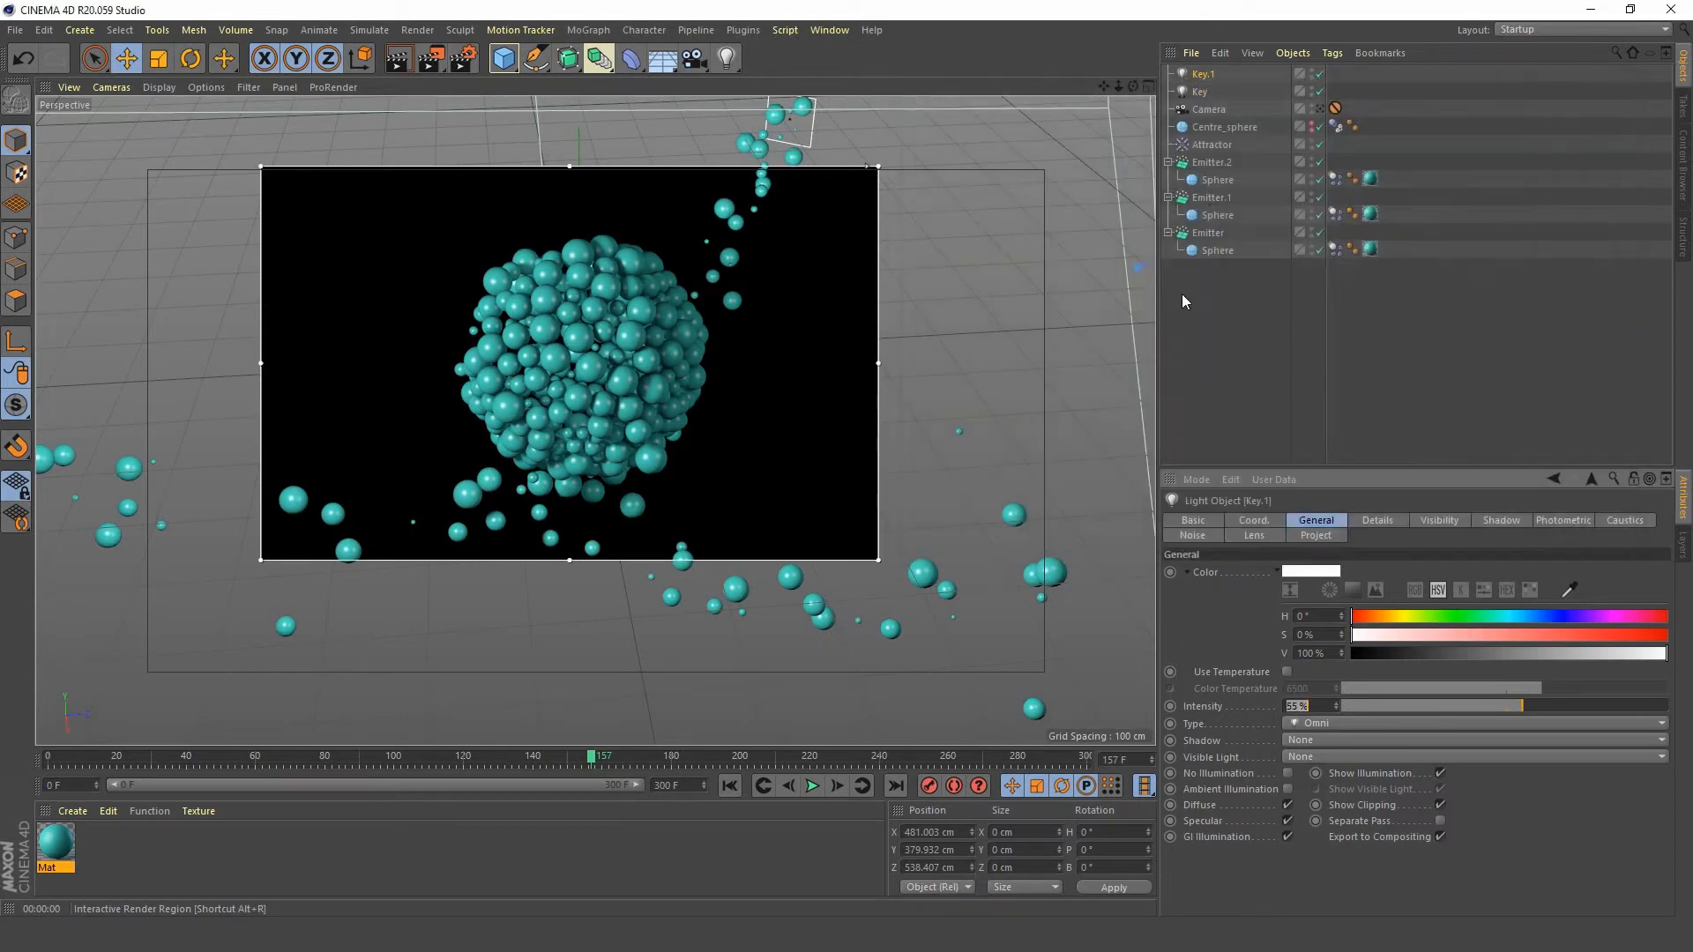
- Rename the duplicated Key light as fill
{"action": "double_click", "coordinate": [1205, 74]}
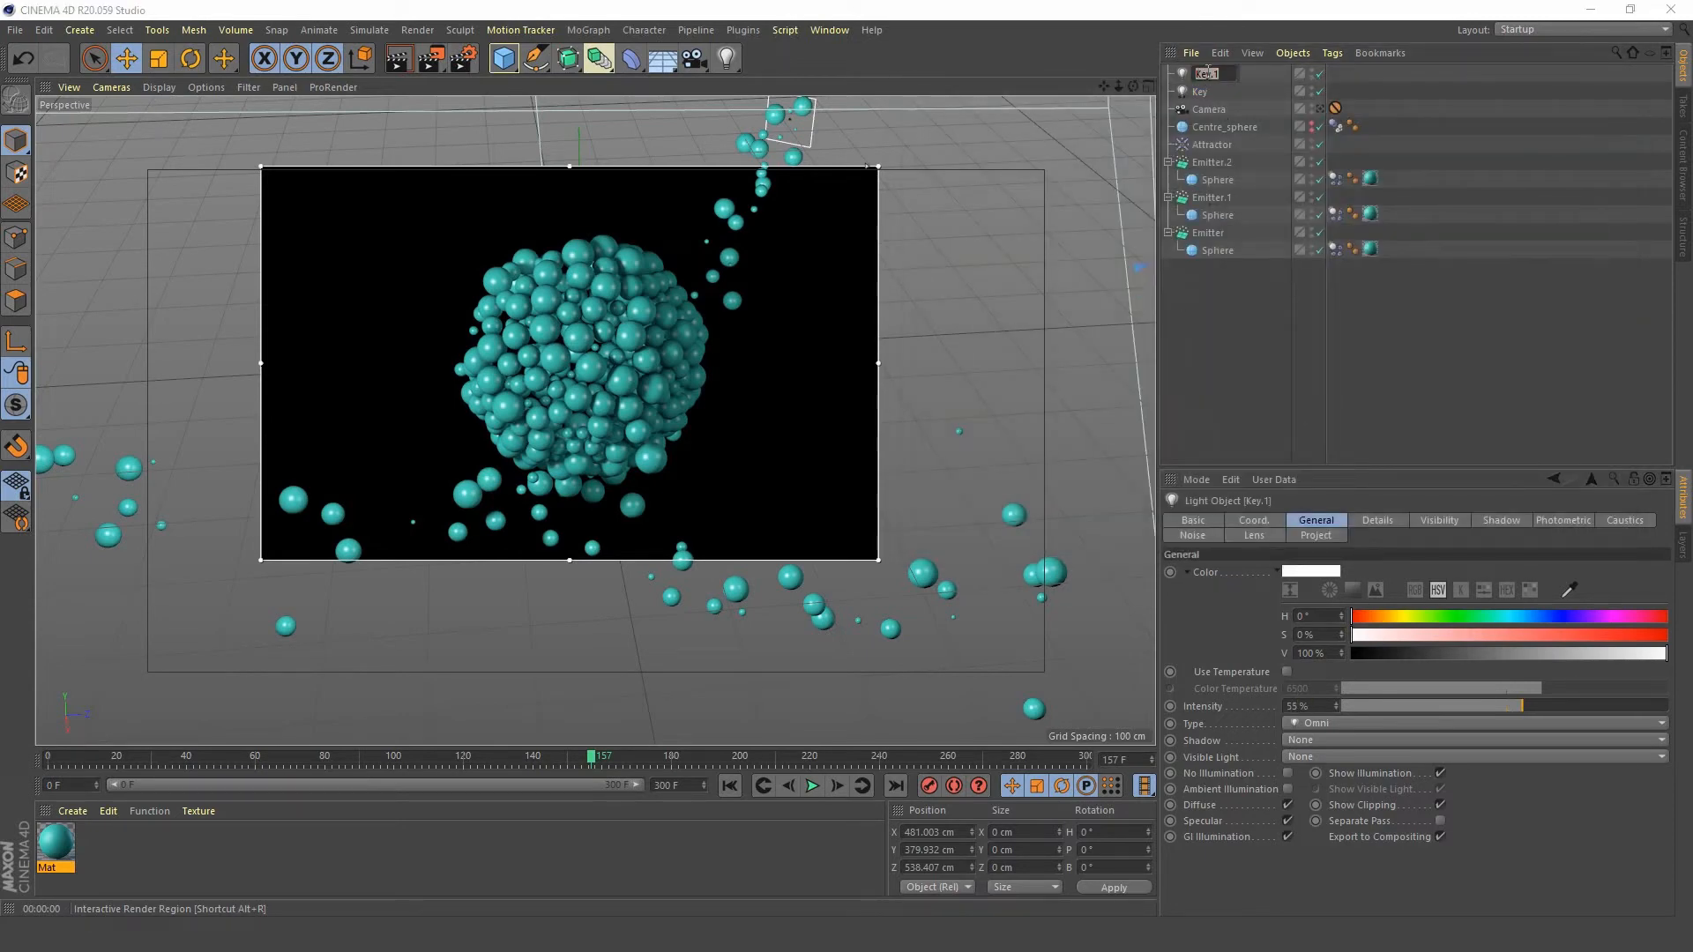
{"action": "type", "text": "fill"}
{"action": "key", "text": "Return"}
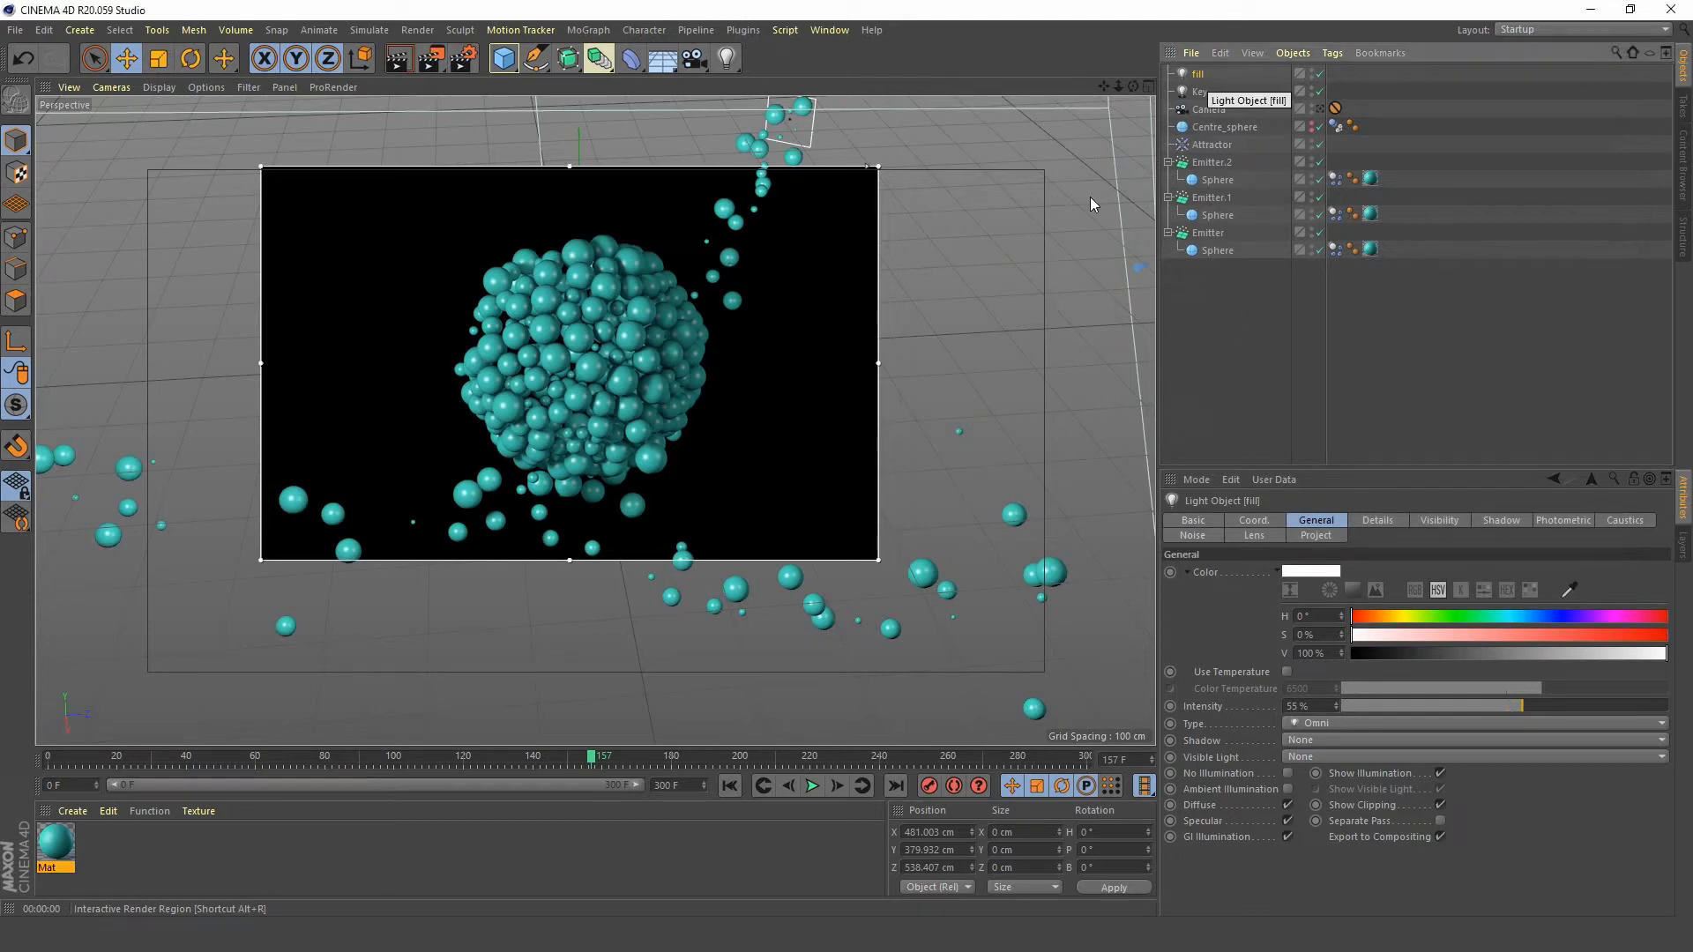
- In the Top view, duplicate the fill light behind the sphere cluster, opposite the camera, at about X -846 cm, Z -8 cm
{"action": "middle_click", "coordinate": [721, 373]}
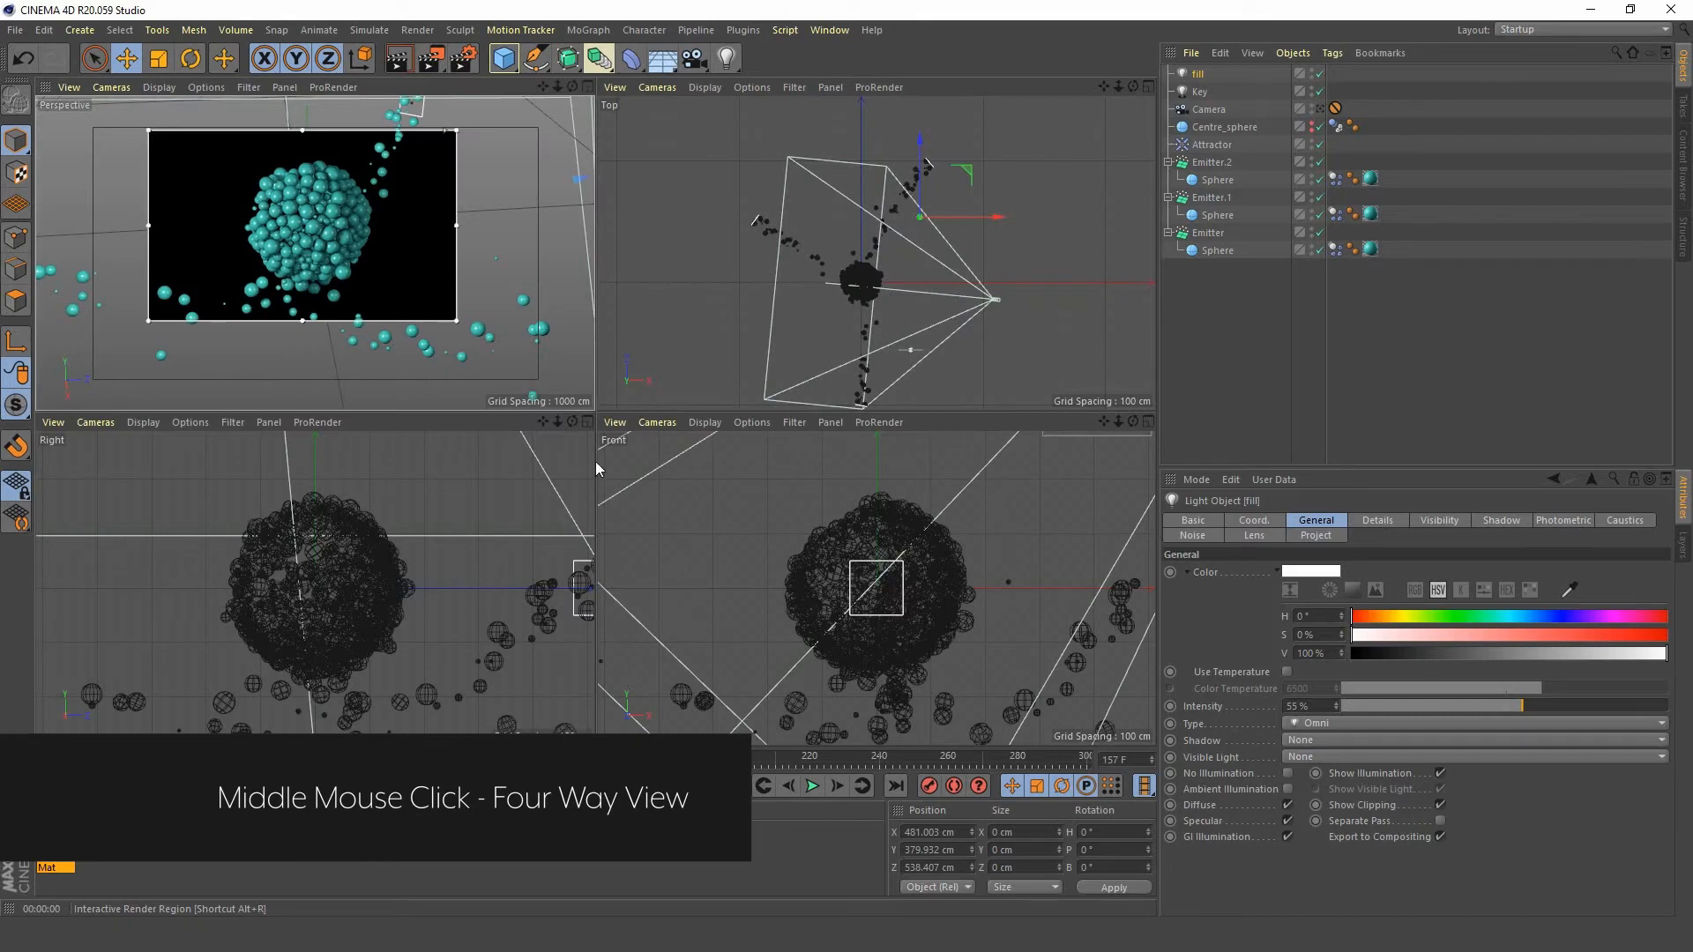
{"action": "middle_click", "coordinate": [728, 226]}
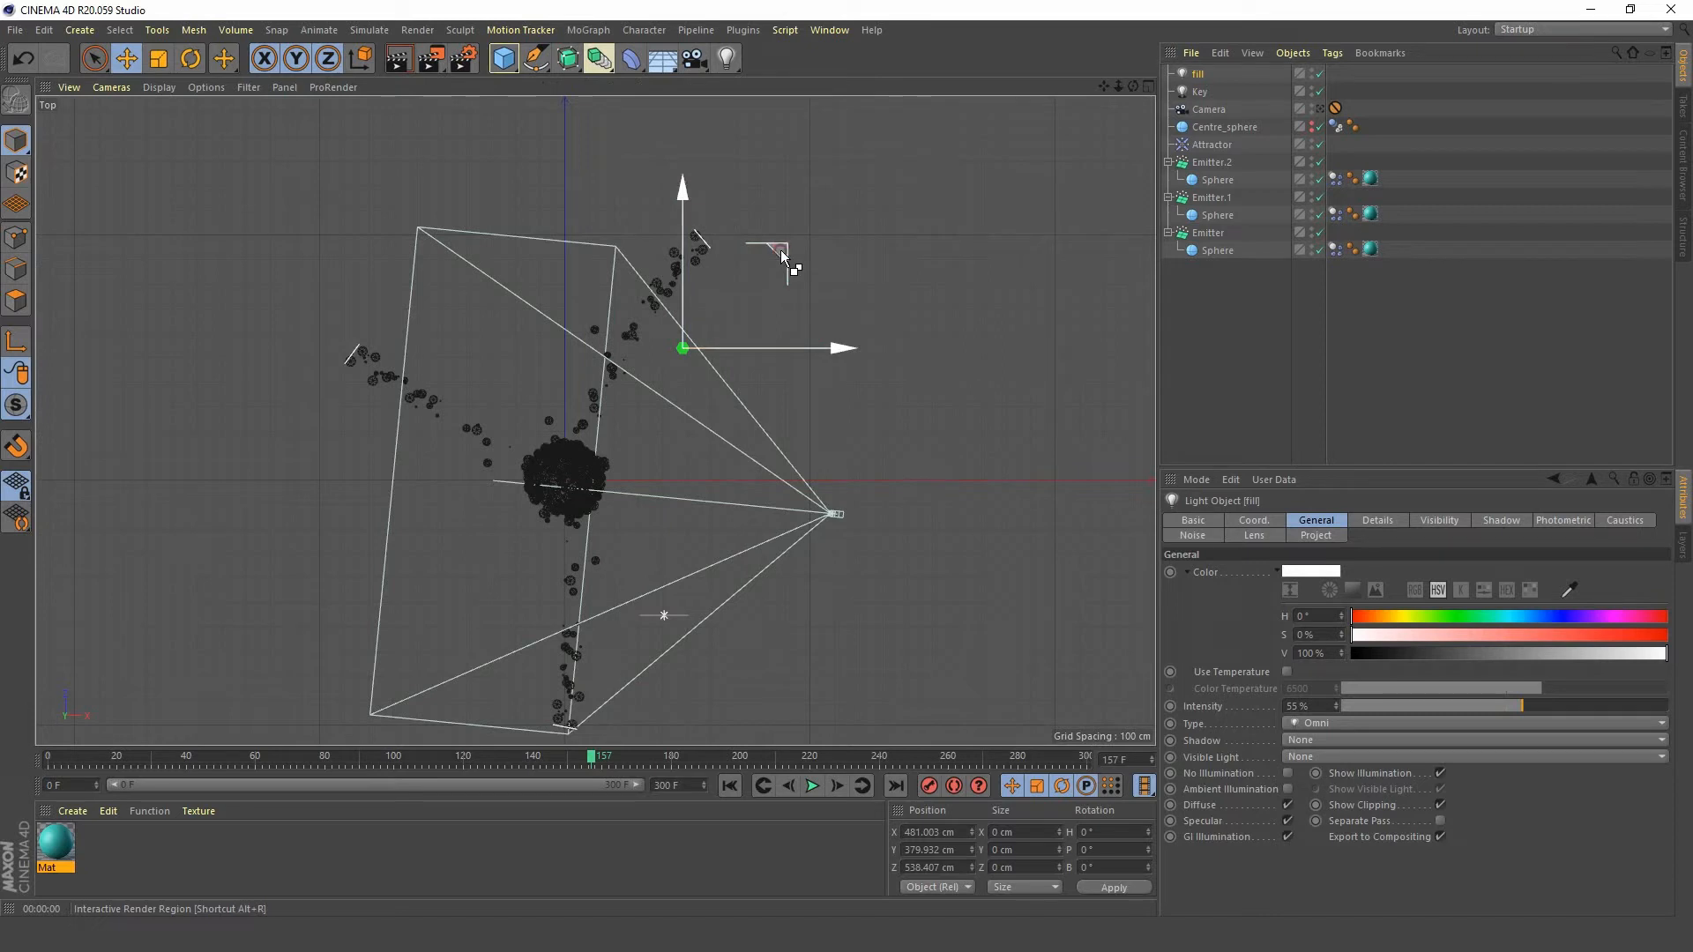
{"action": "left_click_drag", "start_coordinate": [781, 250], "coordinate": [455, 384], "text": "ctrl"}
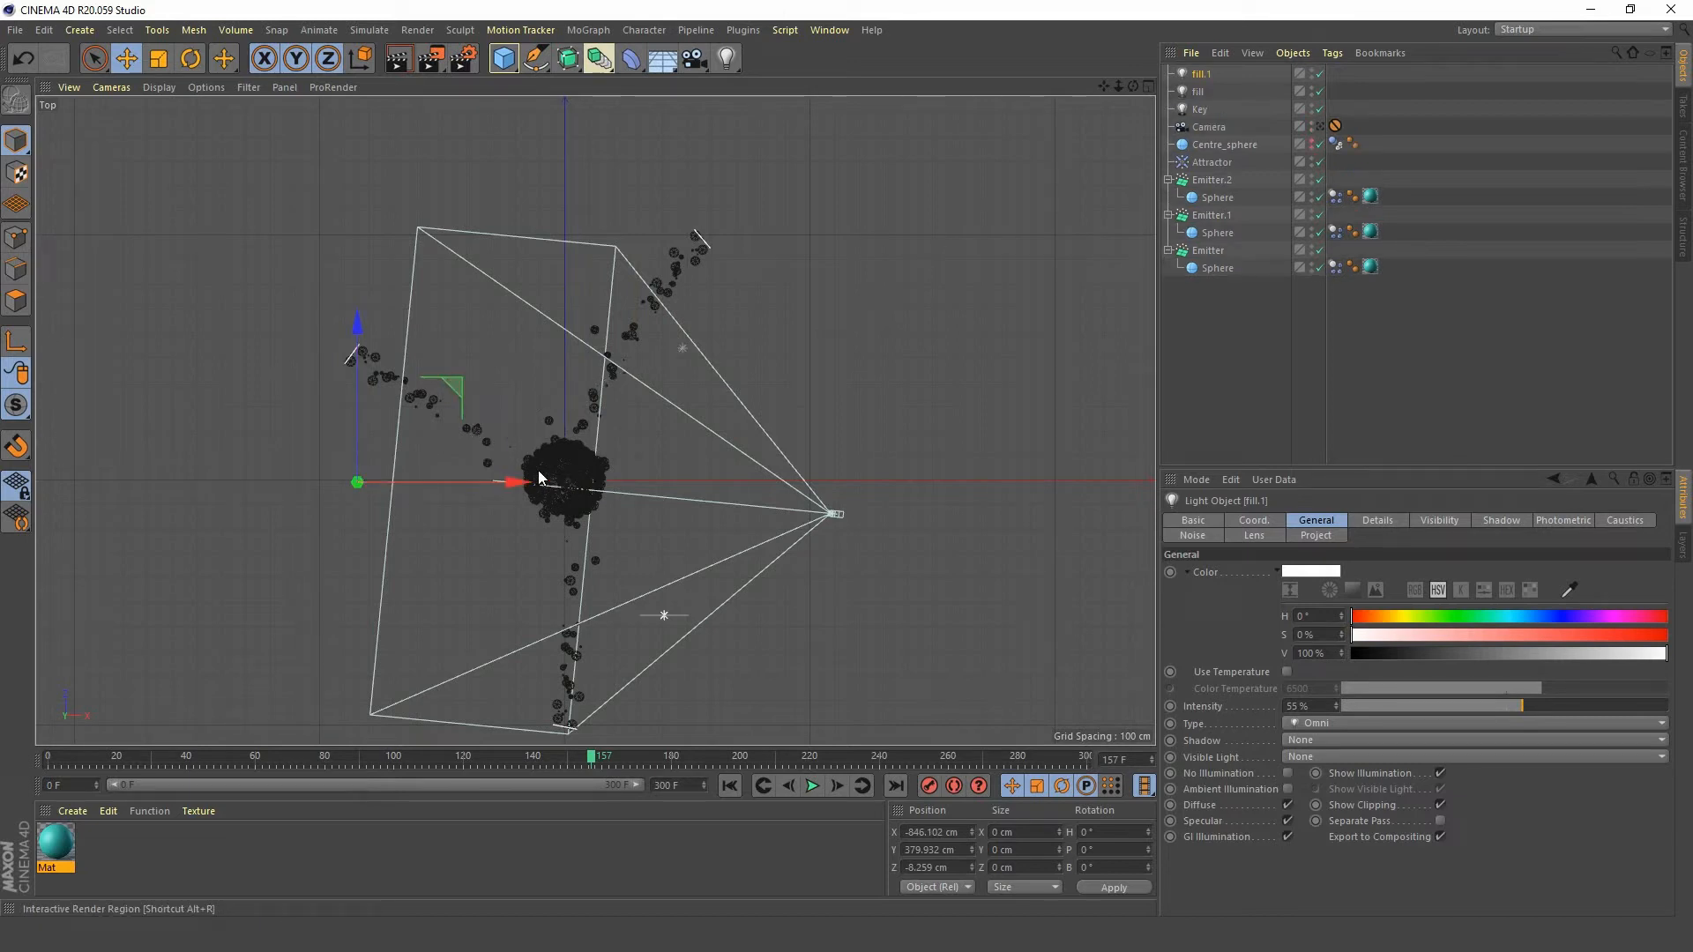
- Rename the new light behind the cluster as rim and return to the Perspective view
{"action": "double_click", "coordinate": [1199, 75]}
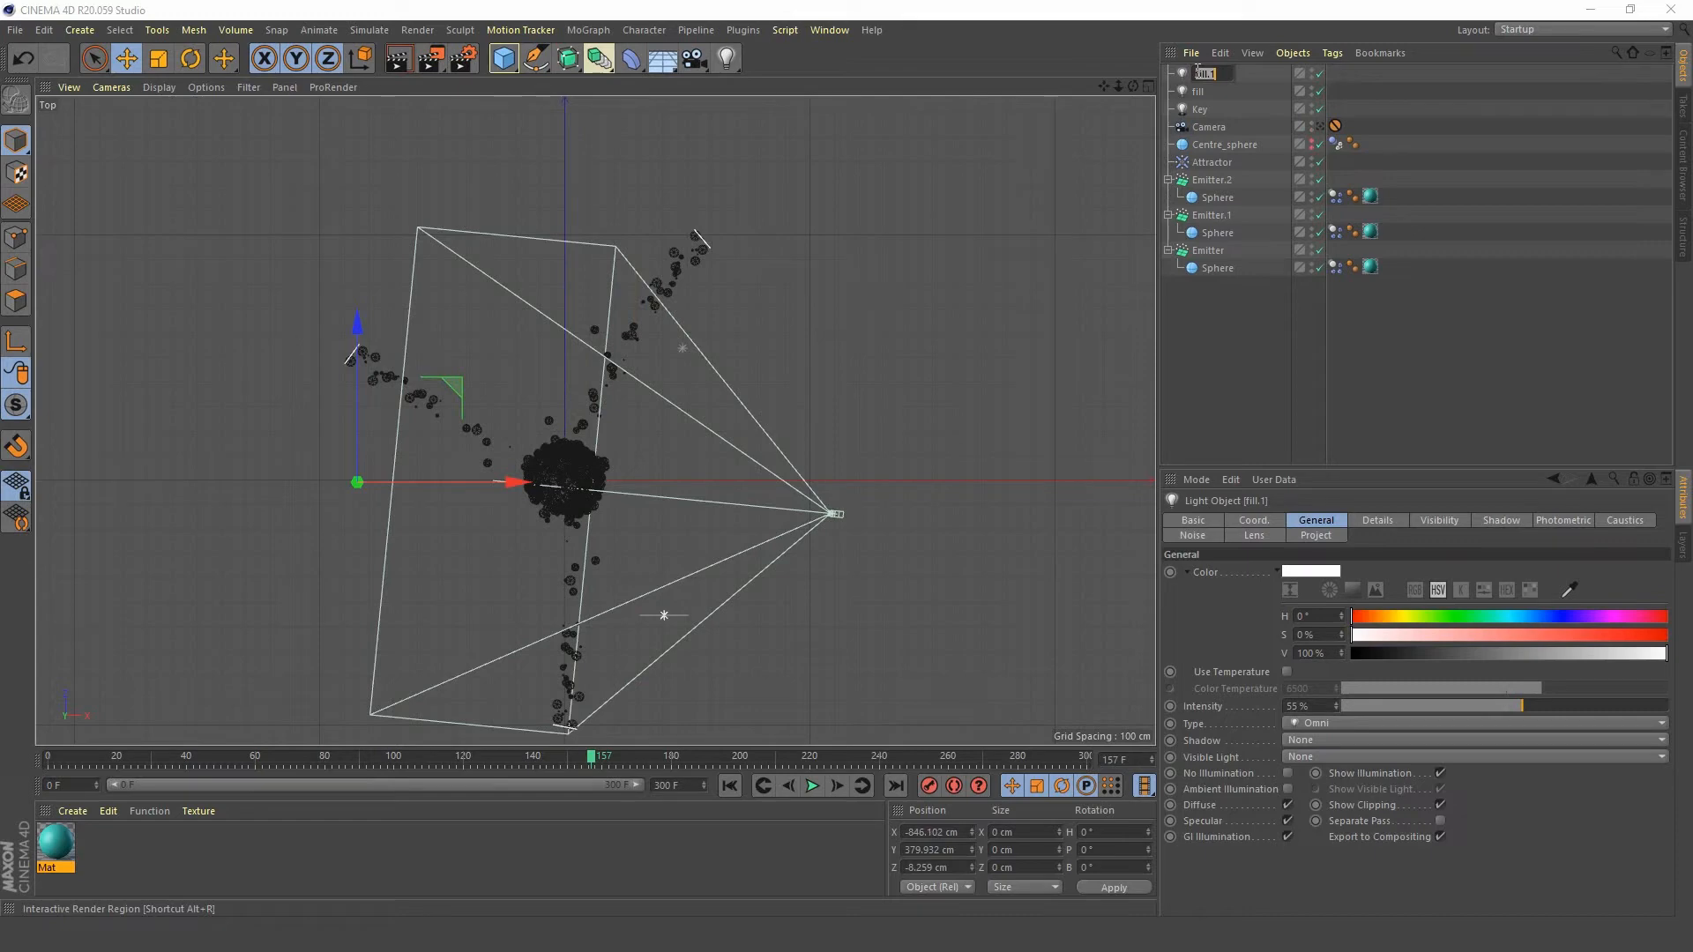
{"action": "type", "text": "rim"}
{"action": "key", "text": "Return"}
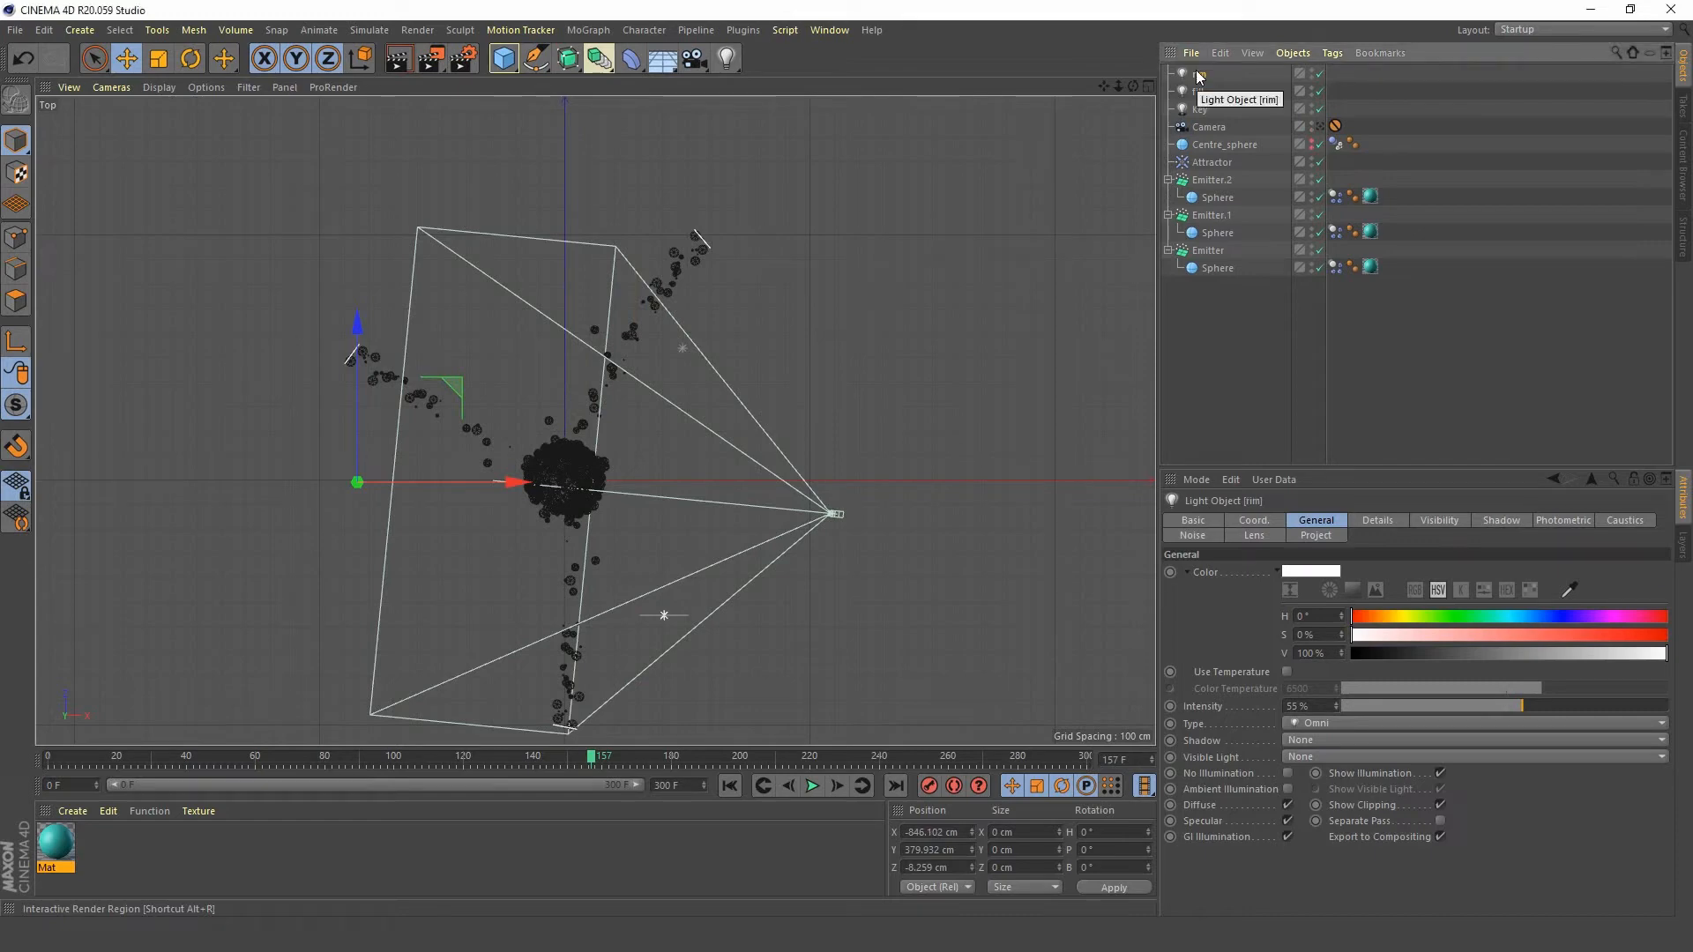
{"action": "middle_click", "coordinate": [799, 378]}
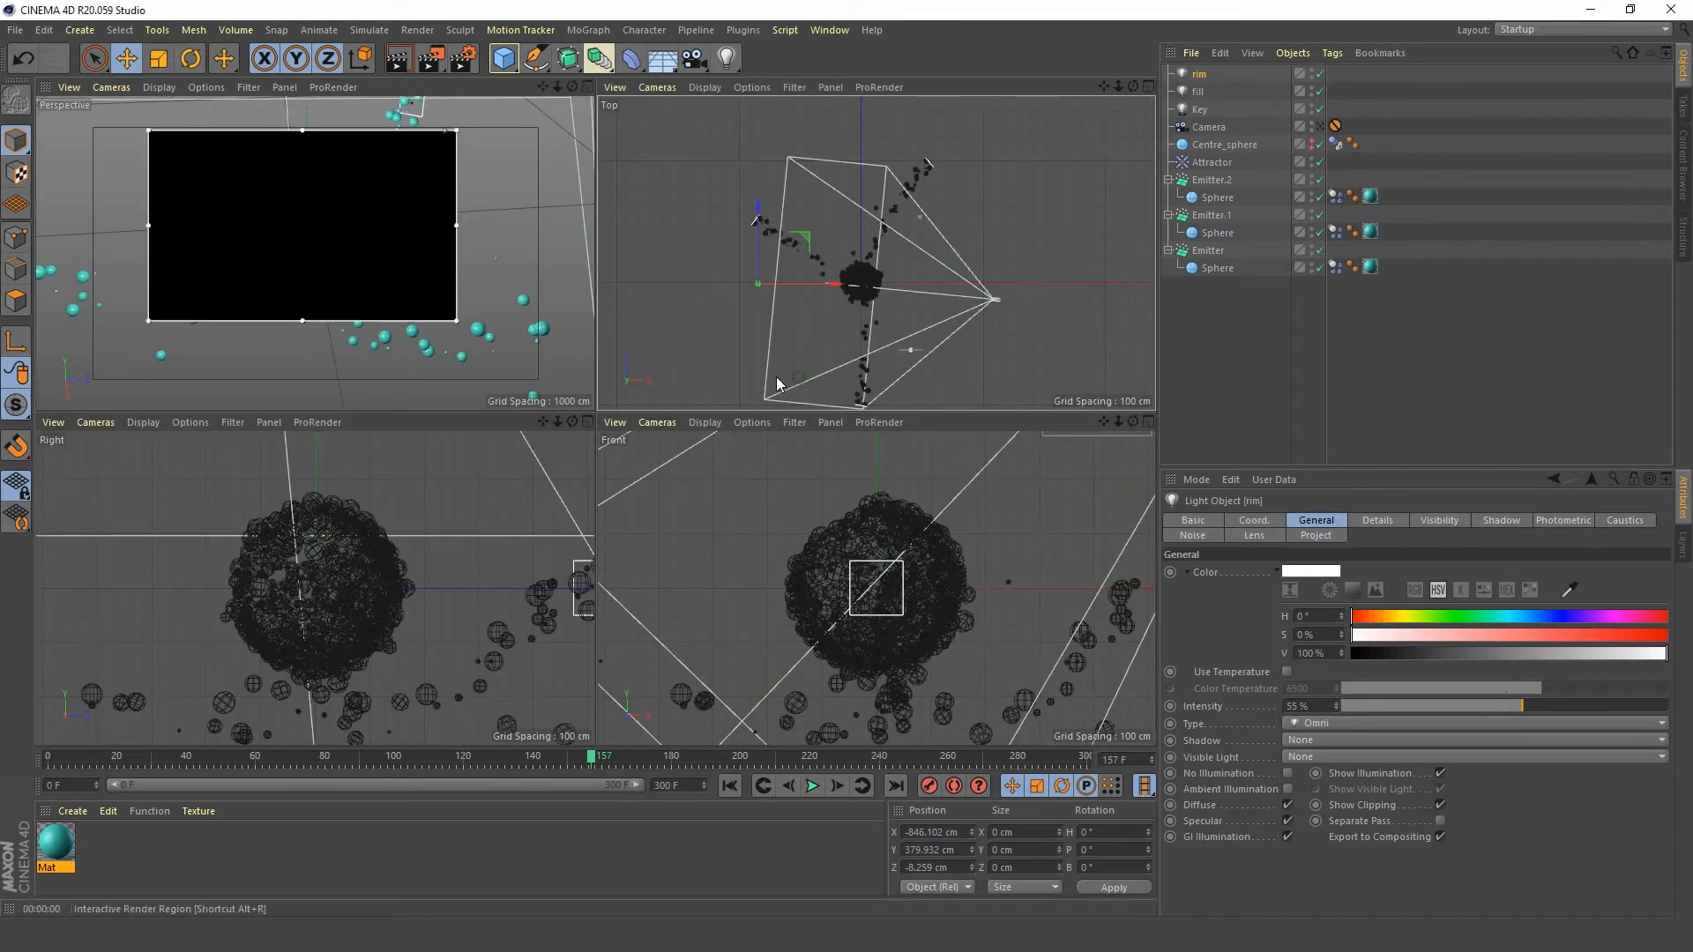
{"action": "middle_click", "coordinate": [422, 246]}
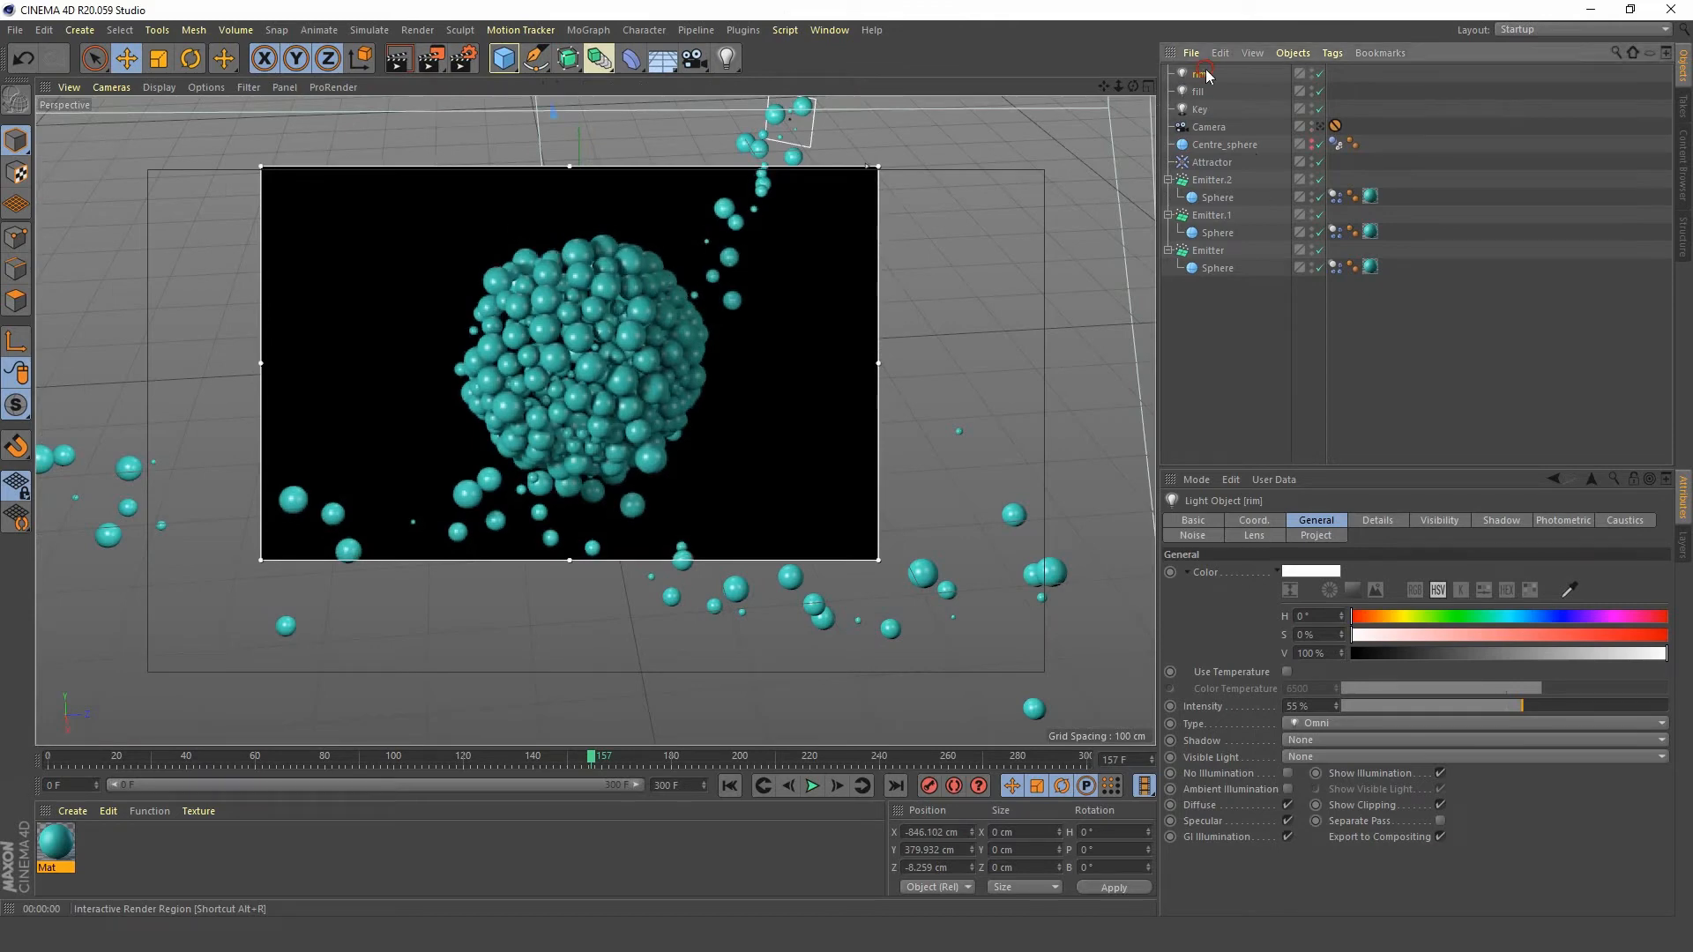
- Raise the rim light to about Y 389 cm, checking its effect in the interactive render region
{"action": "left_click", "coordinate": [1254, 522]}
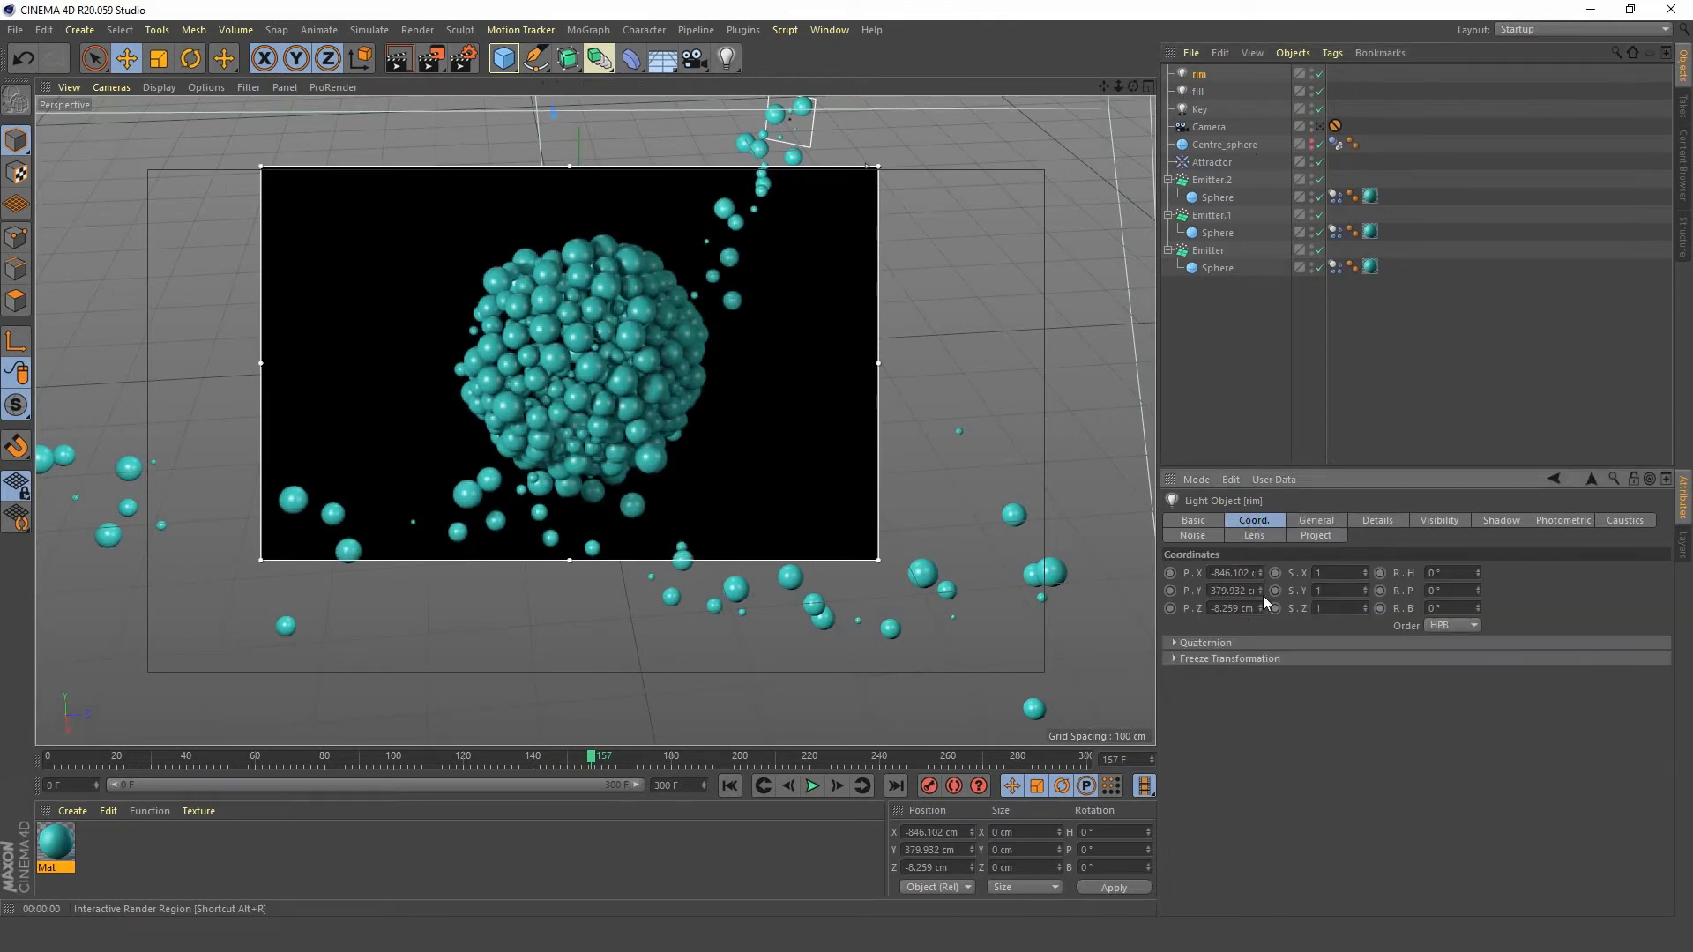
{"action": "key", "text": "alt+r"}
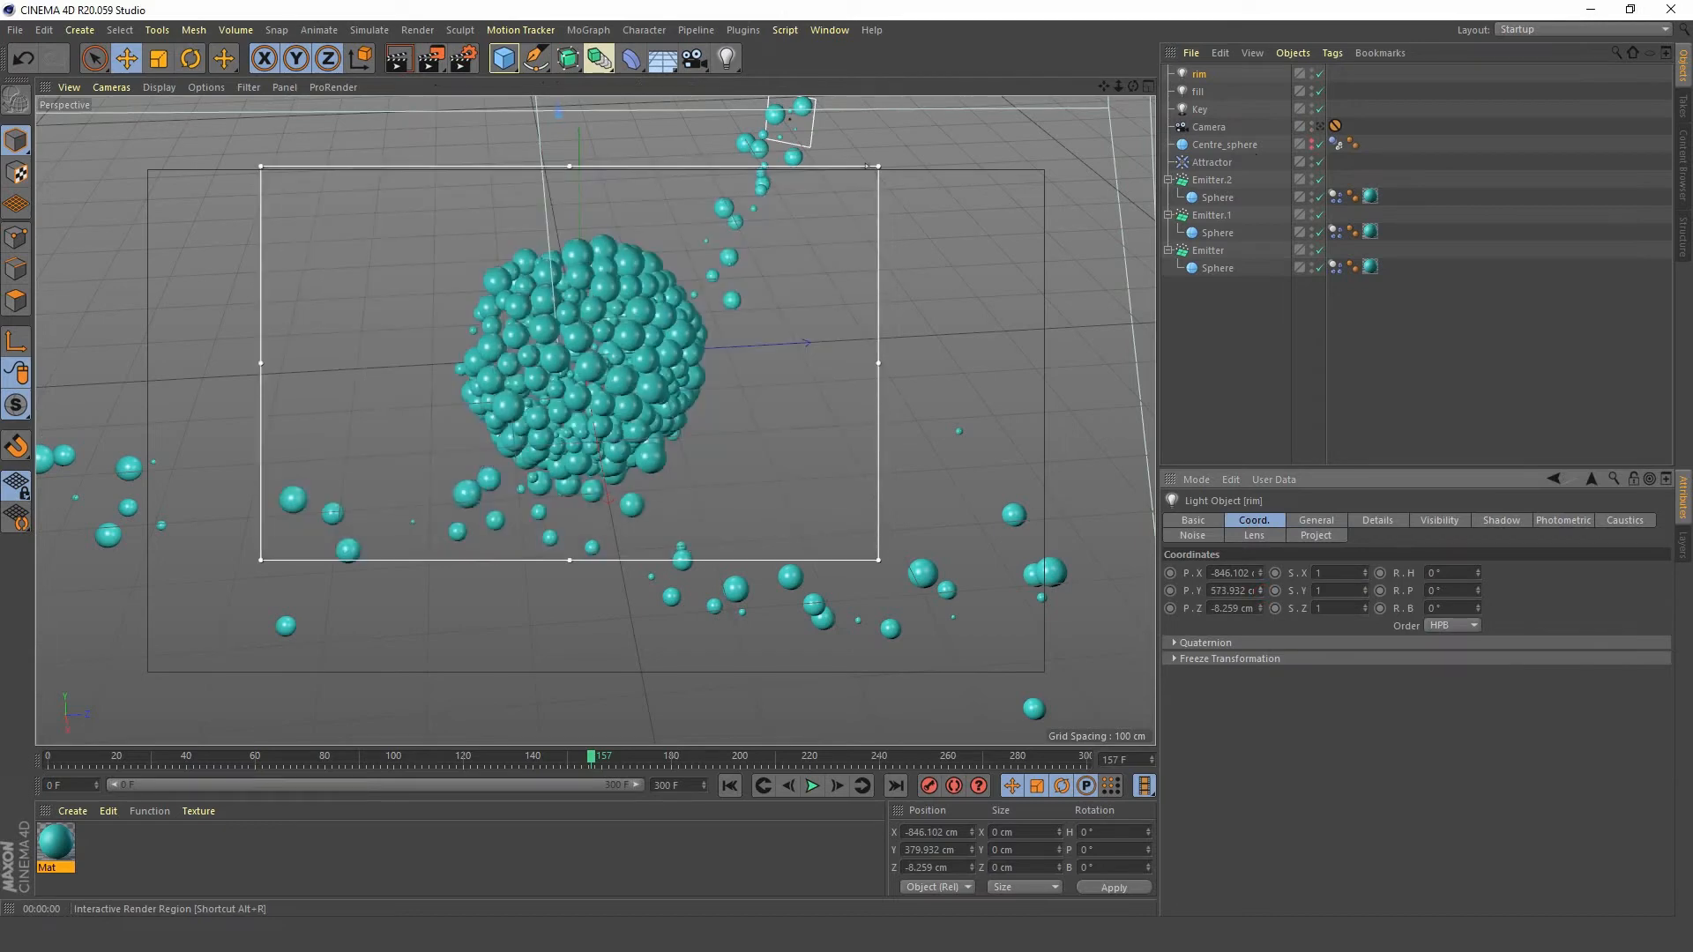
{"action": "left_click_drag", "start_coordinate": [1260, 591], "coordinate": [1260, 435]}
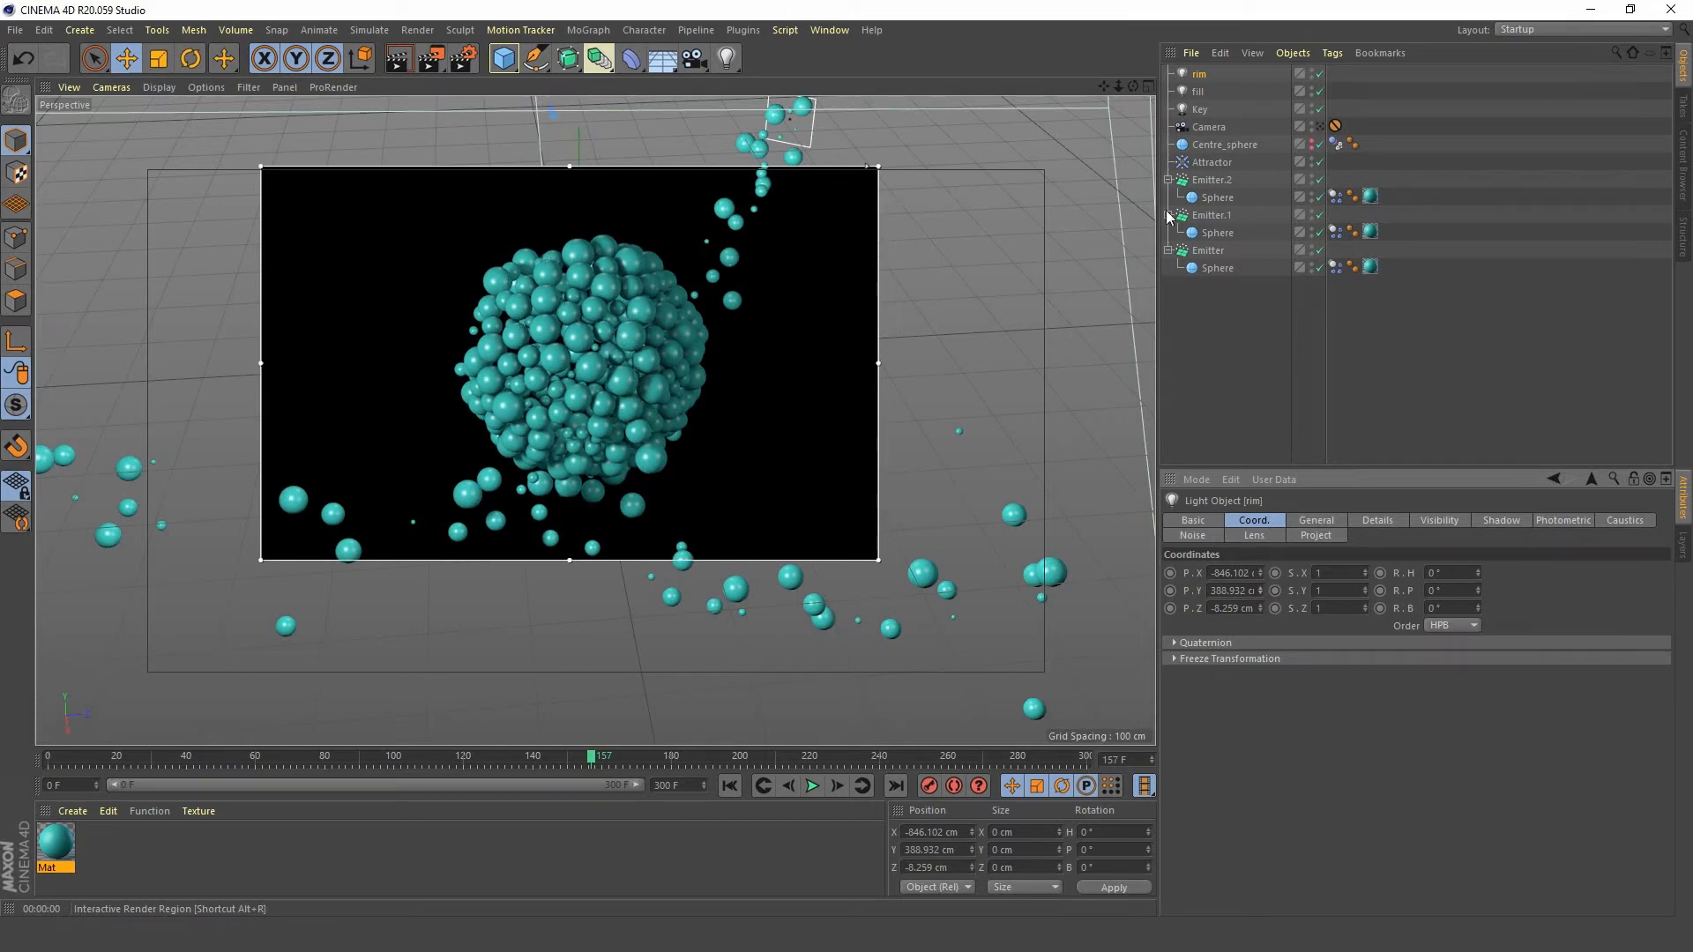
{"action": "left_click", "coordinate": [1320, 74]}
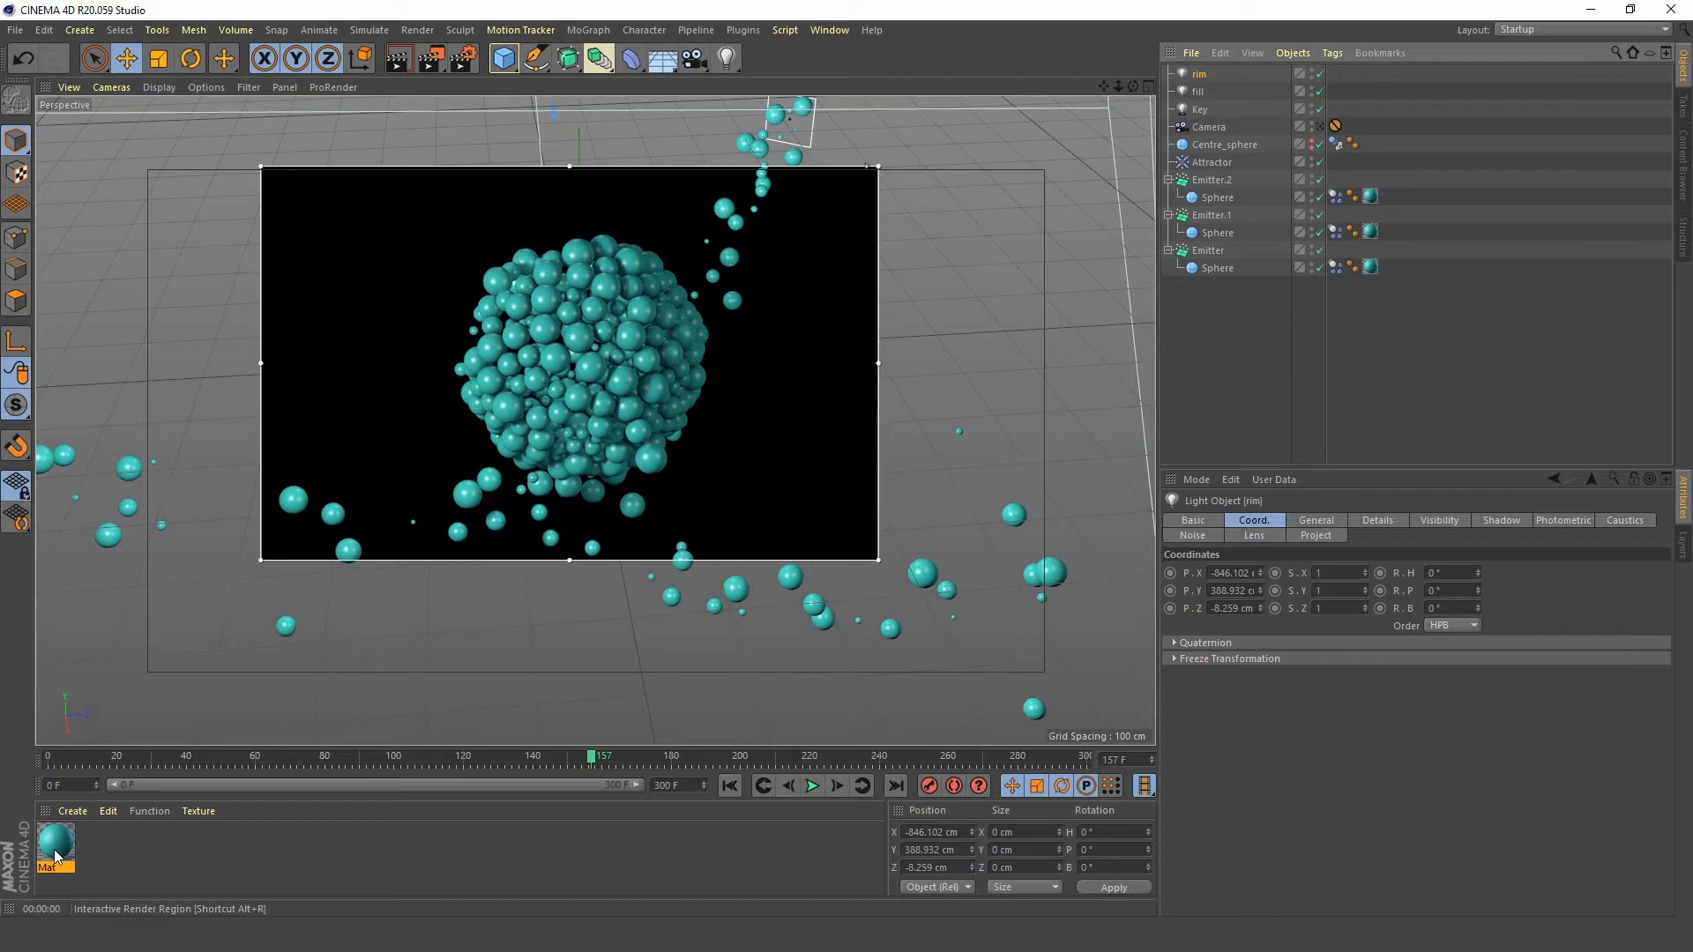
- Duplicate the turquoise material and recolor the copy orange-red with H 14°, S 90%, V 80%
{"action": "mouse_move", "coordinate": [54, 856]}
{"action": "left_mouse_down", "text": "ctrl"}
{"action": "mouse_move", "coordinate": [116, 854]}
{"action": "mouse_move", "coordinate": [81, 854]}
{"action": "left_mouse_up", "text": "ctrl"}
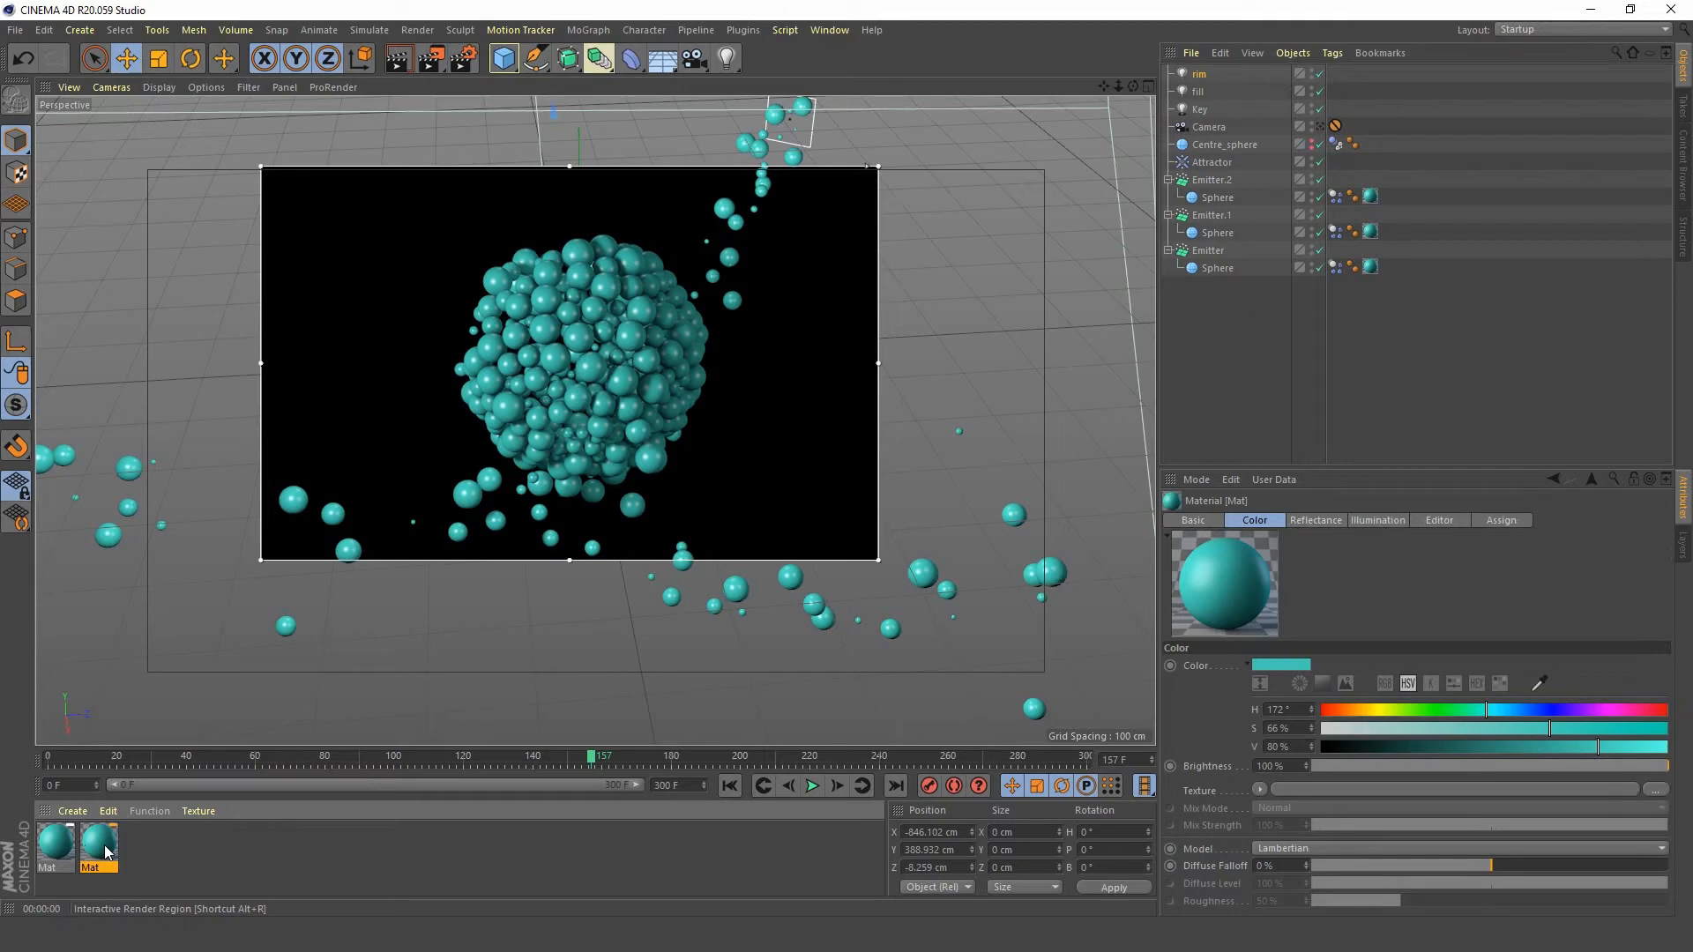
{"action": "double_click", "coordinate": [105, 851]}
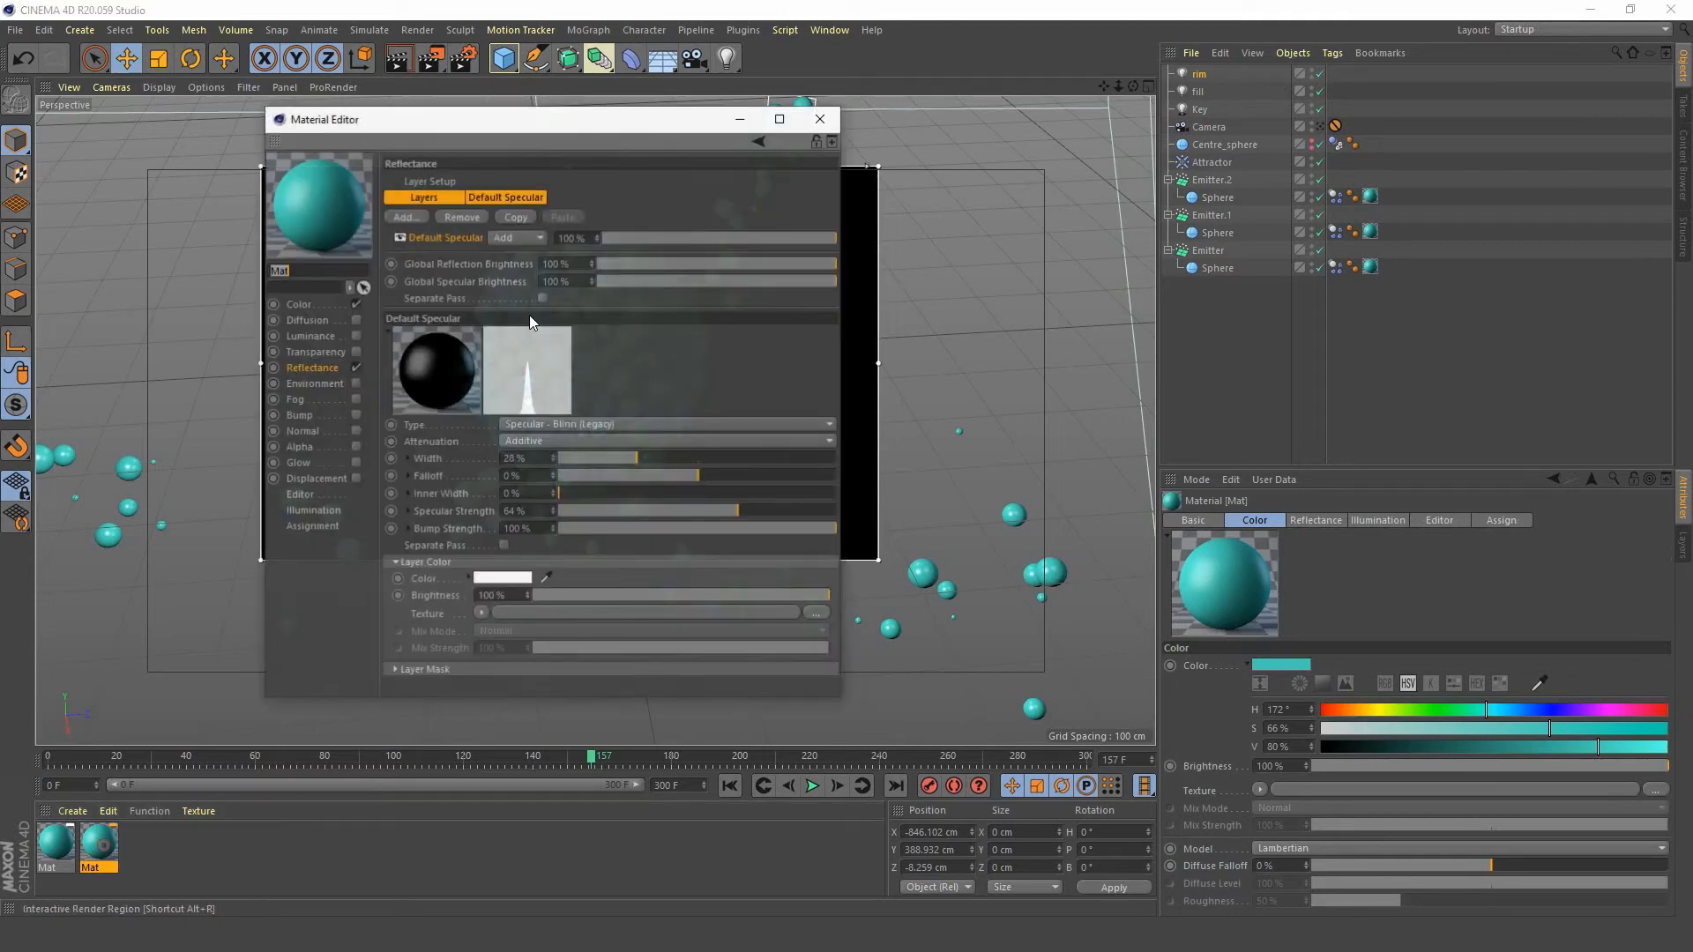
{"action": "left_click_drag", "start_coordinate": [619, 123], "coordinate": [1260, 96]}
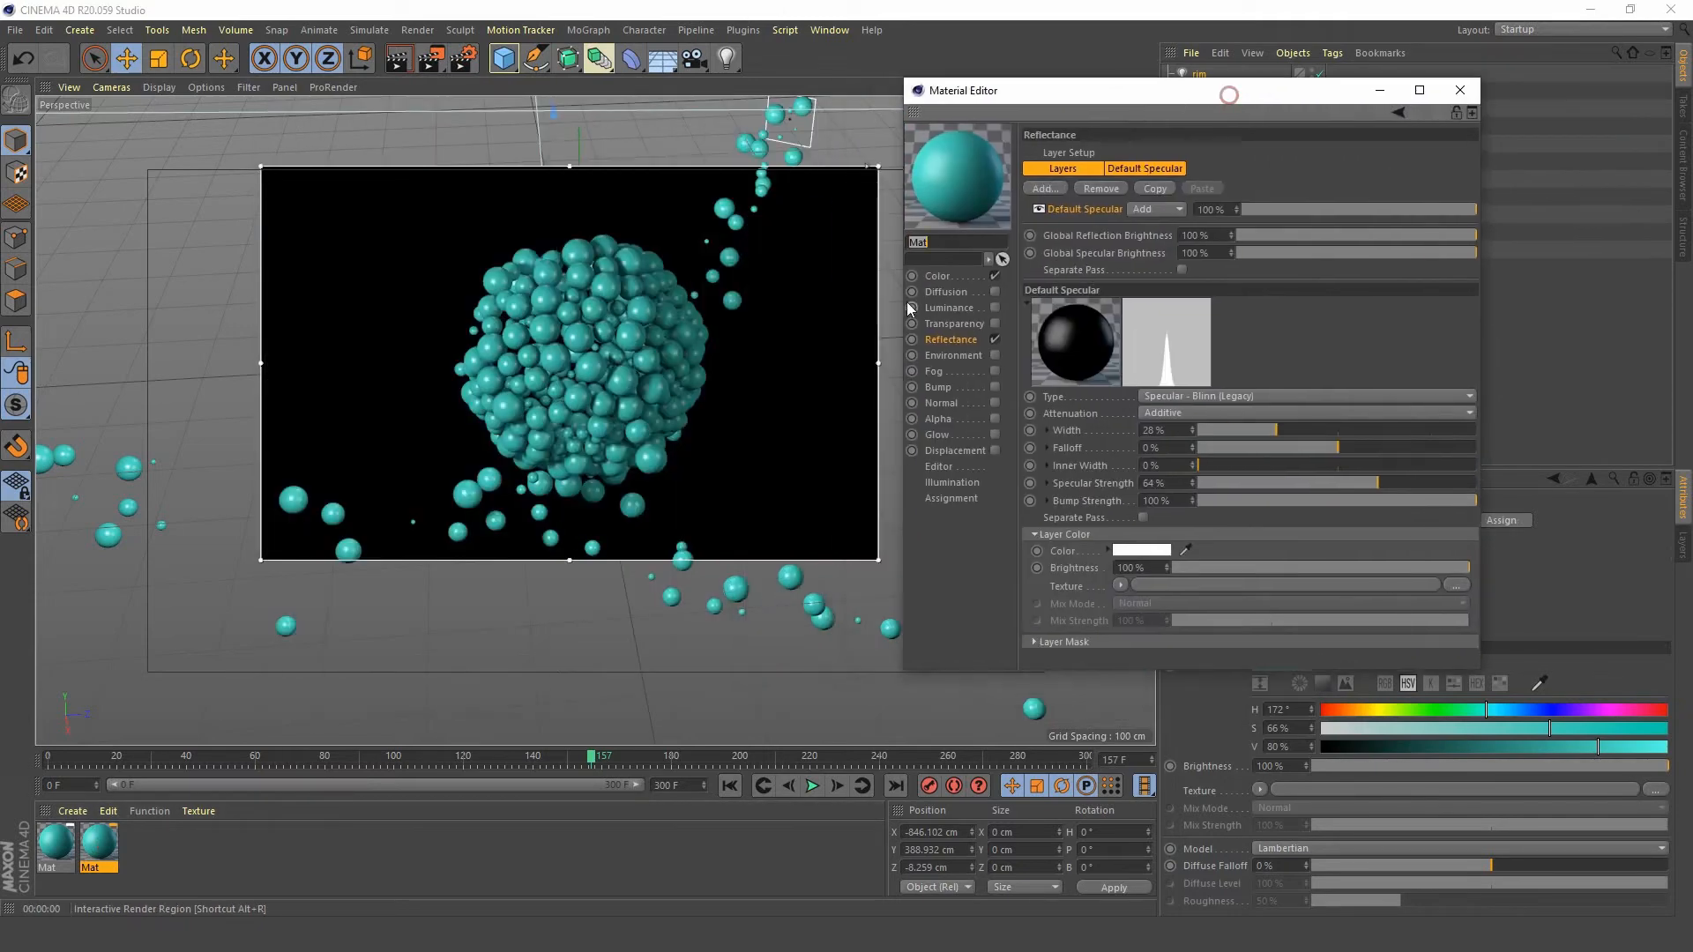
{"action": "left_click", "coordinate": [938, 275]}
{"action": "left_click_drag", "start_coordinate": [1261, 197], "coordinate": [1192, 198]}
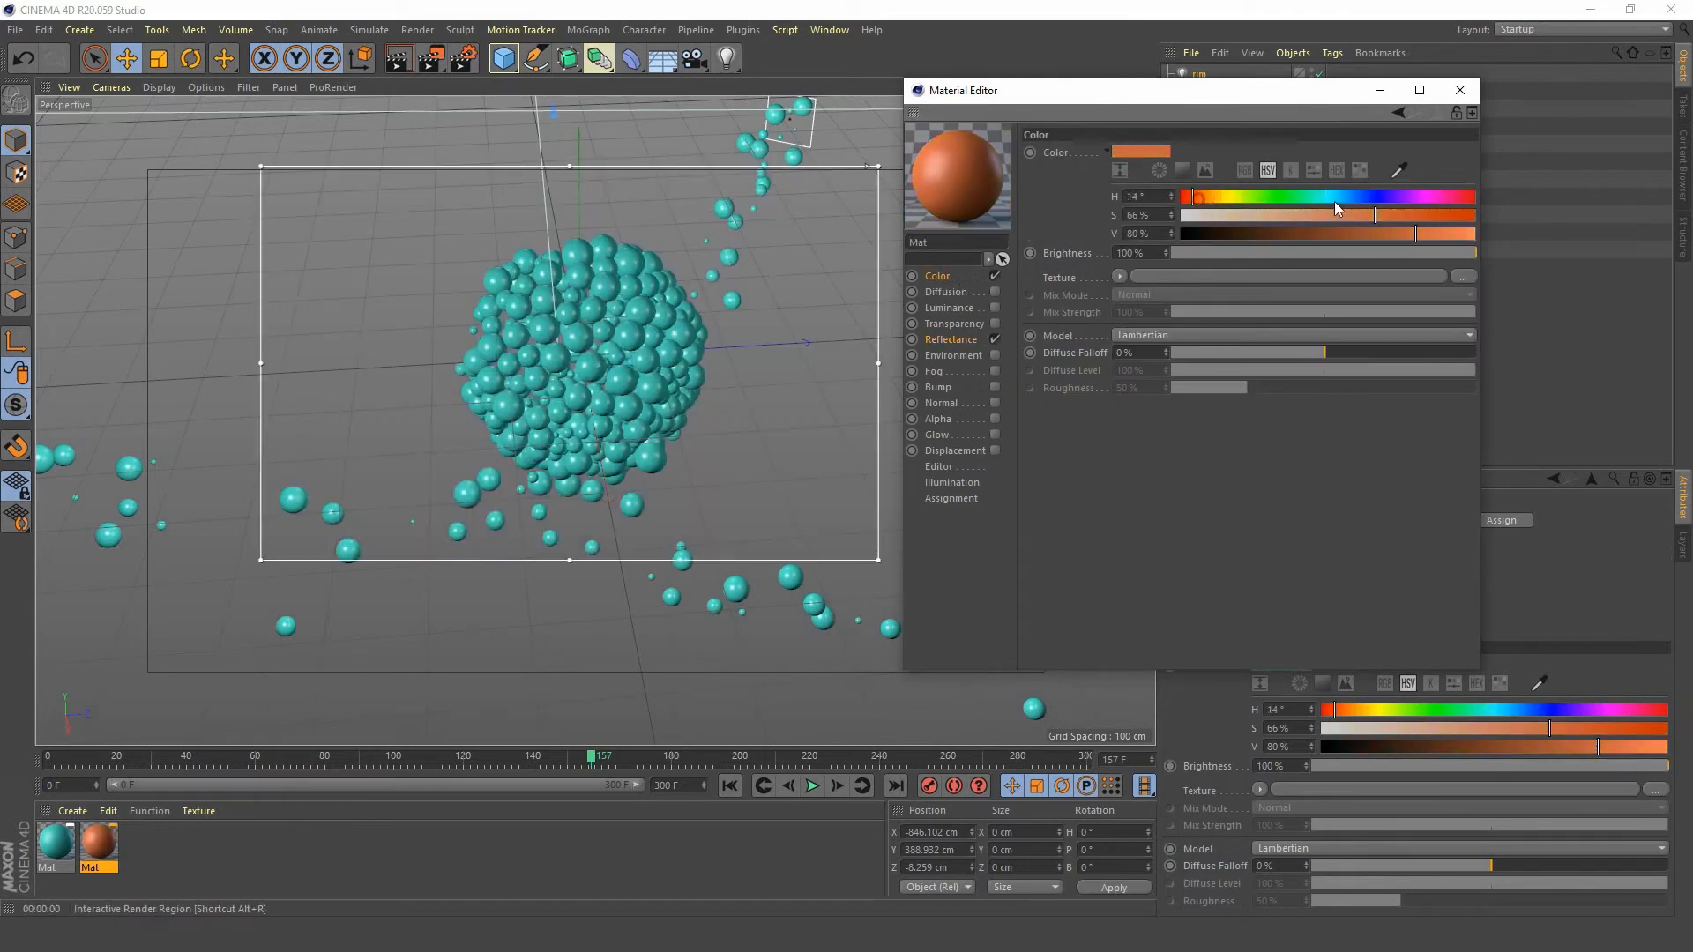
{"action": "left_click_drag", "start_coordinate": [1375, 215], "coordinate": [1447, 215]}
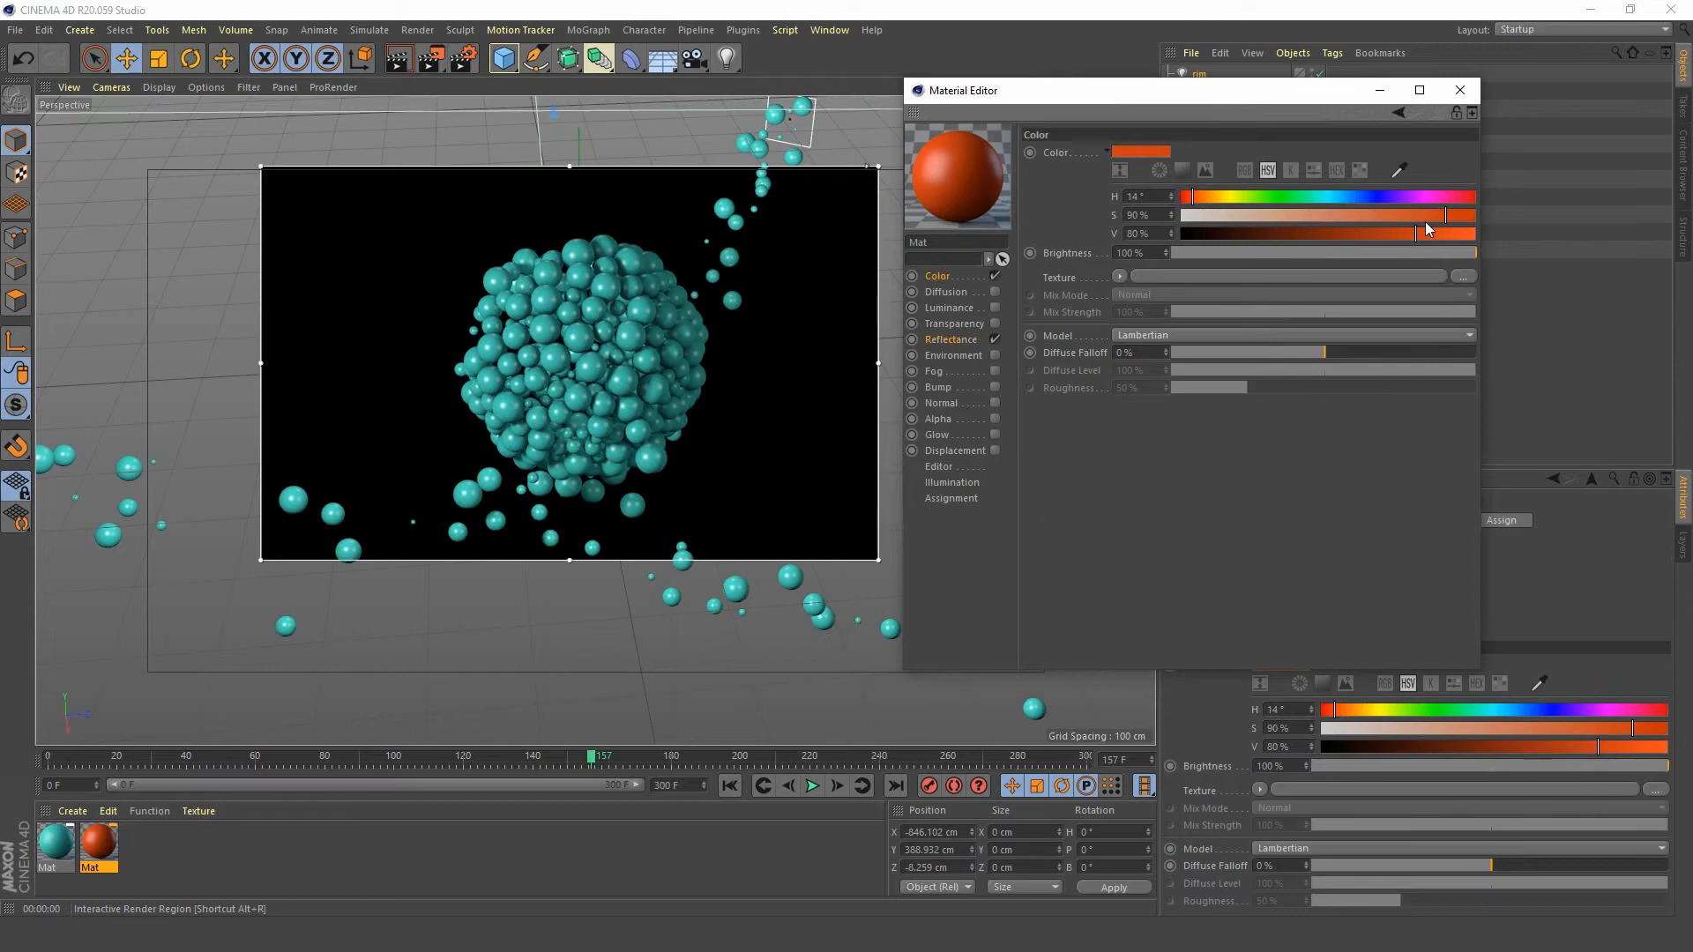
{"action": "left_click", "coordinate": [1461, 90]}
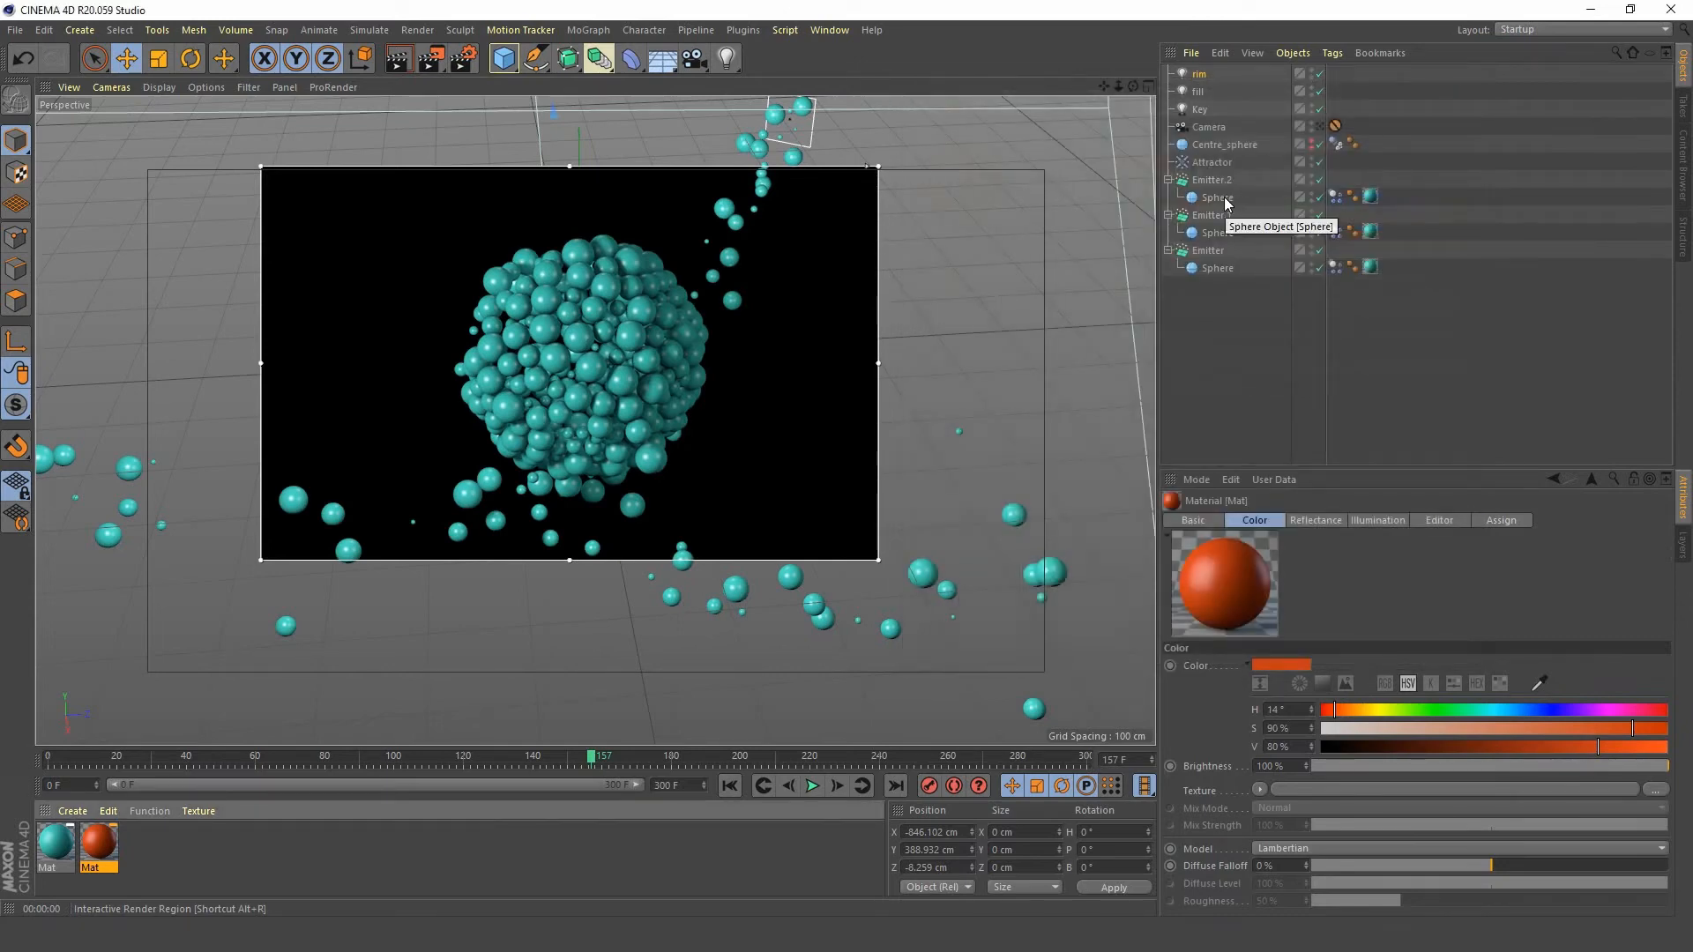
- Add a duplicate of the sphere with the orange-red material to each of the three Emitters
{"action": "left_click", "coordinate": [1222, 199]}
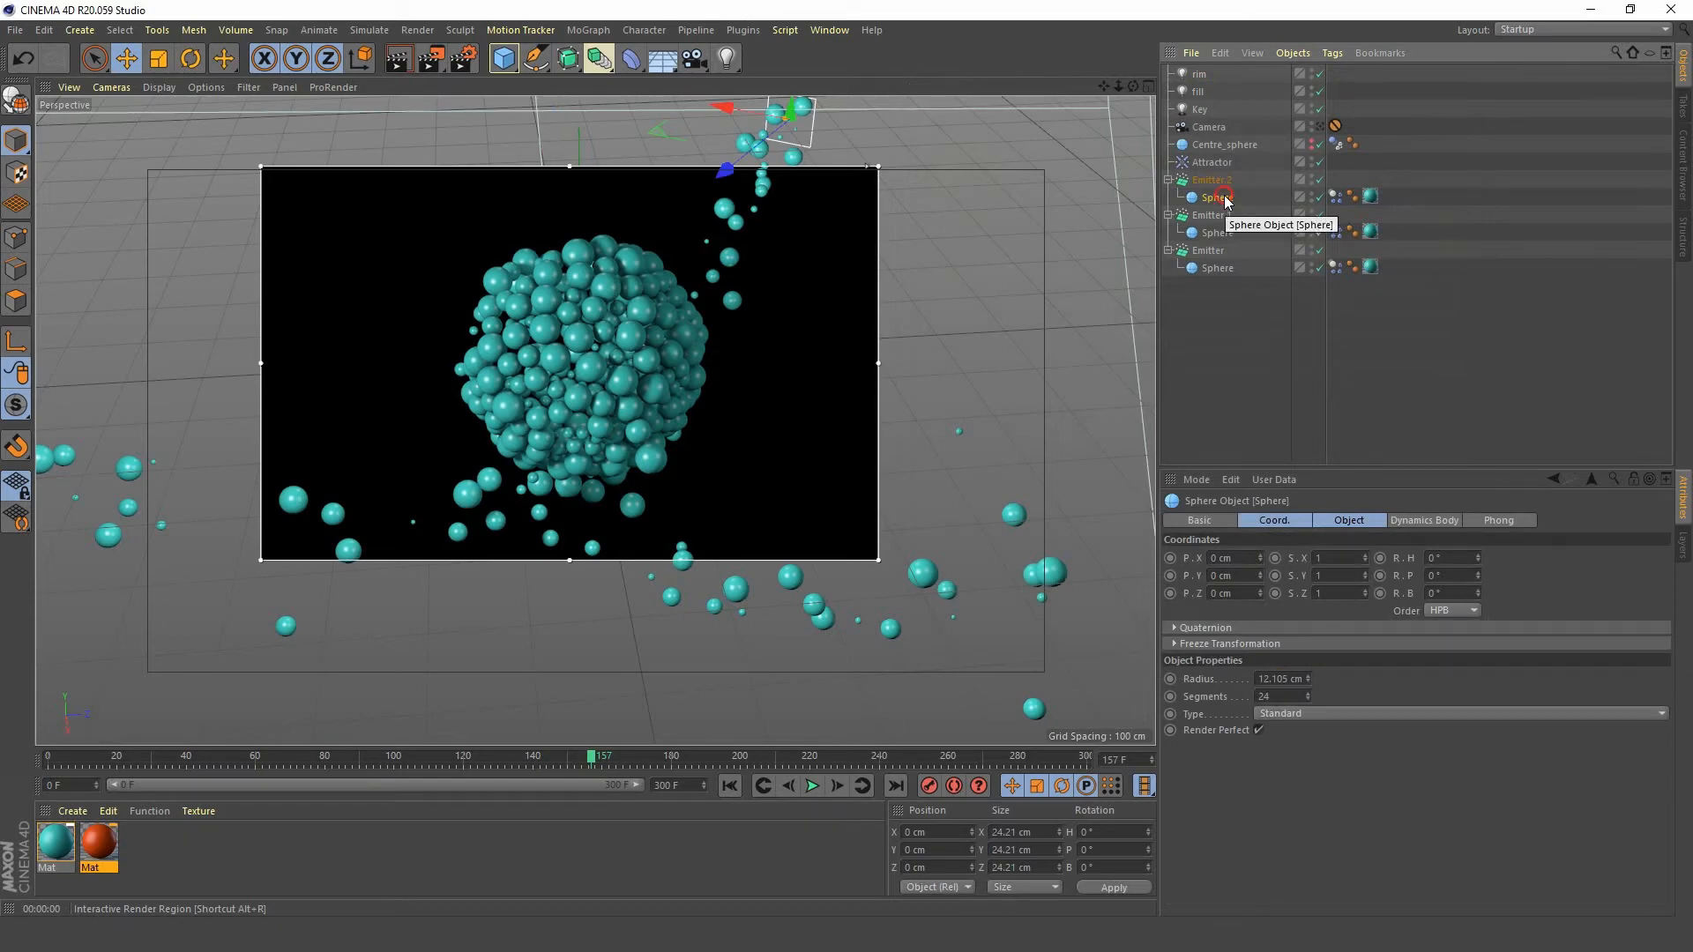
{"action": "left_click_drag", "start_coordinate": [1225, 201], "coordinate": [1226, 212]}
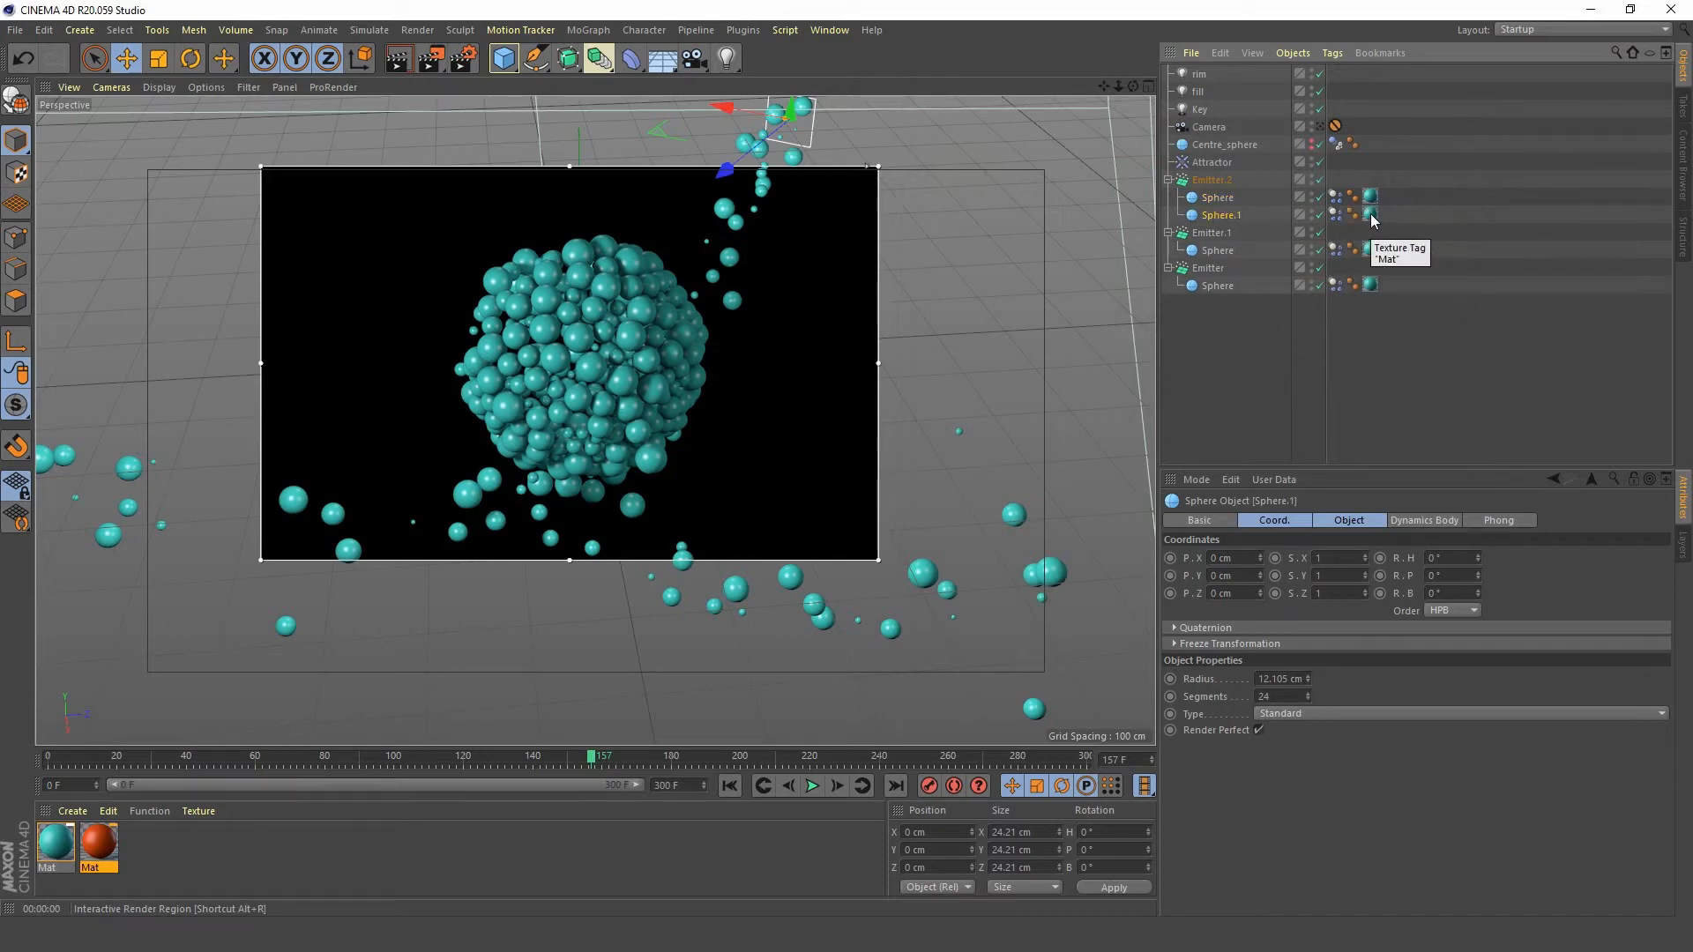
{"action": "left_click_drag", "start_coordinate": [1372, 199], "coordinate": [1370, 214], "text": "ctrl"}
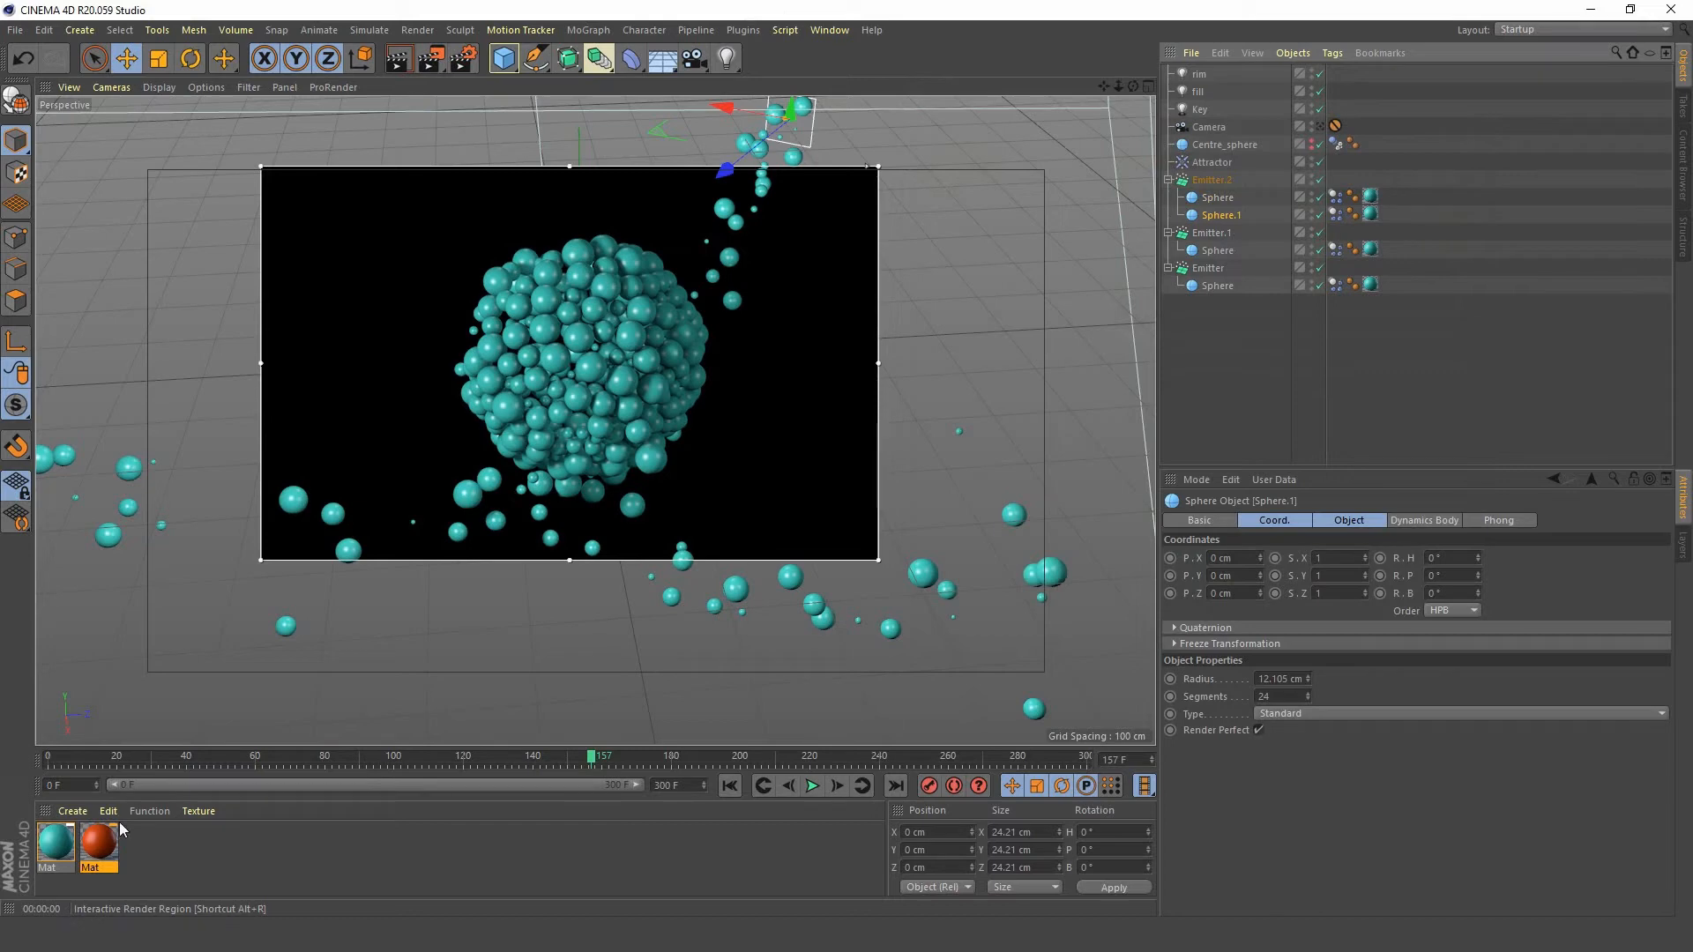
{"action": "left_click_drag", "start_coordinate": [99, 845], "coordinate": [1374, 223]}
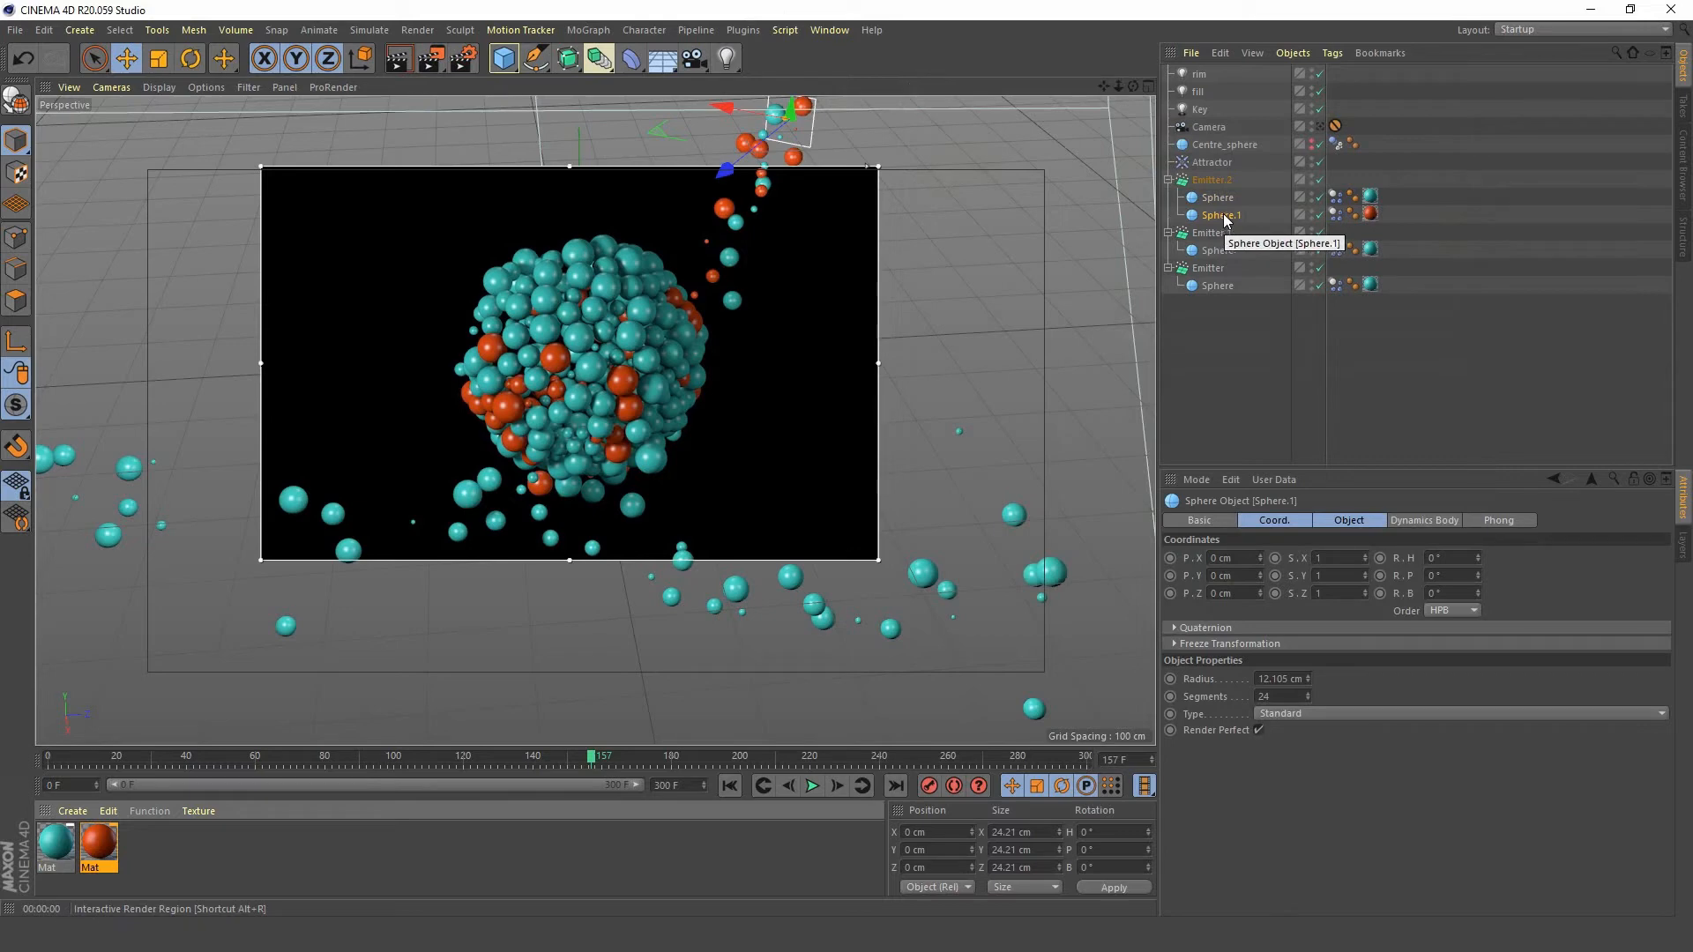
{"action": "left_click_drag", "start_coordinate": [1224, 221], "coordinate": [1229, 320]}
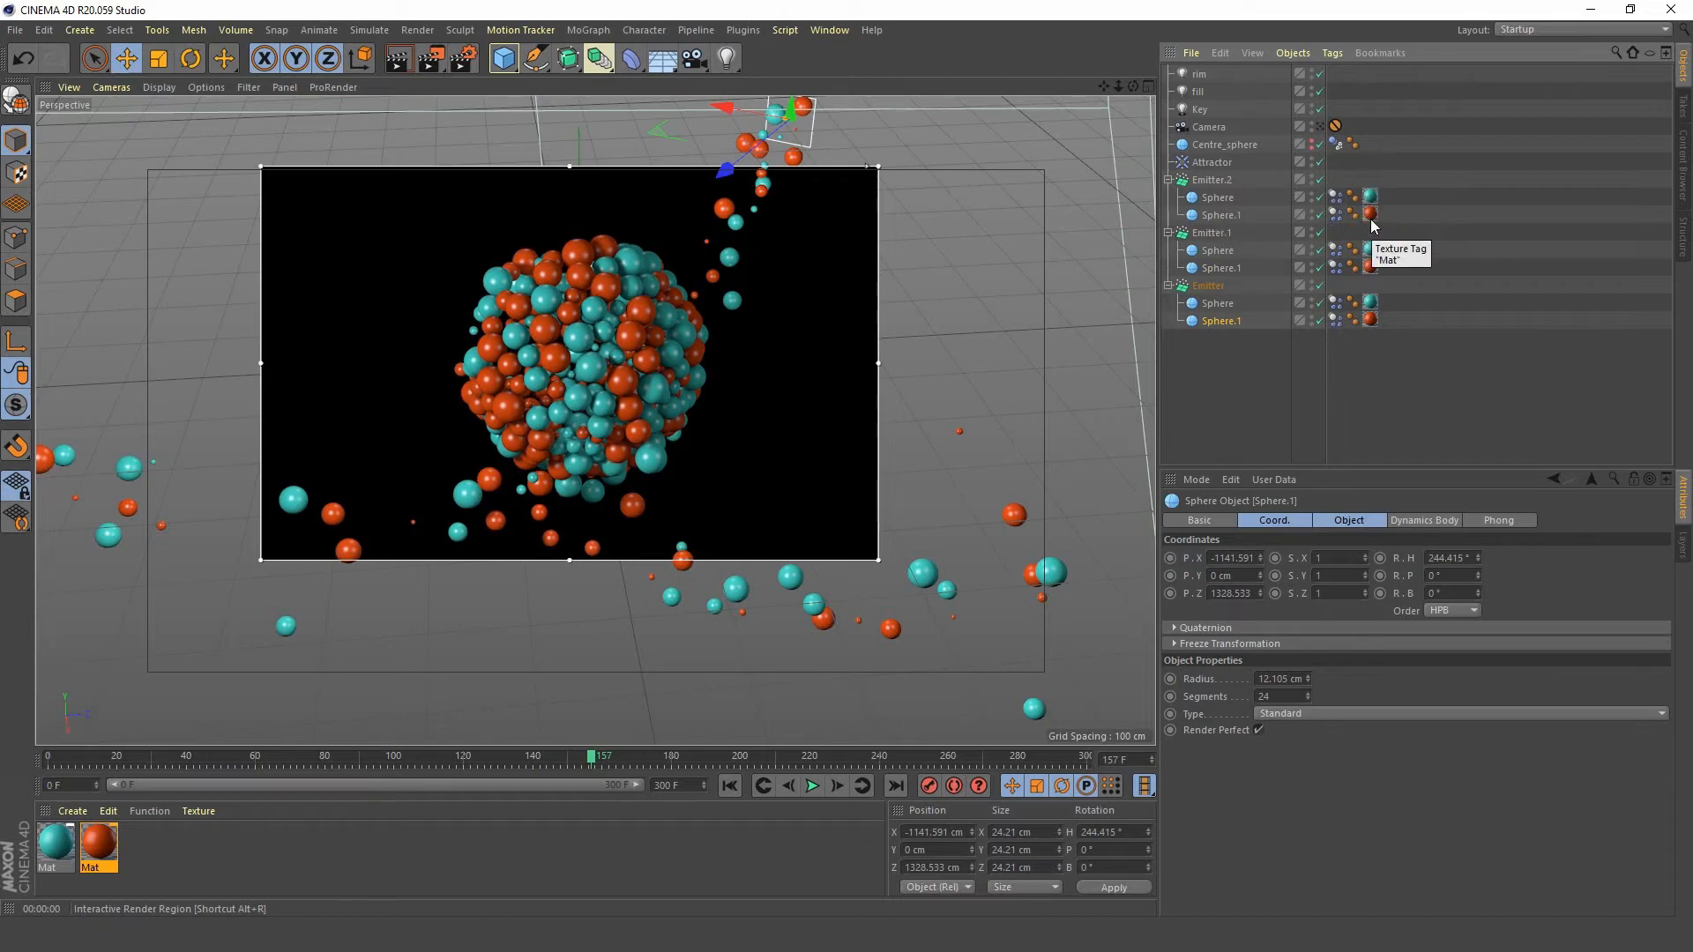
- Duplicate the orange-red material and recolor the copy yellow with H 56°, S 90%, V 94%
{"action": "left_click", "coordinate": [183, 841]}
{"action": "left_click", "coordinate": [97, 839]}
{"action": "left_click_drag", "start_coordinate": [94, 839], "coordinate": [141, 842], "text": "ctrl"}
{"action": "double_click", "coordinate": [141, 842]}
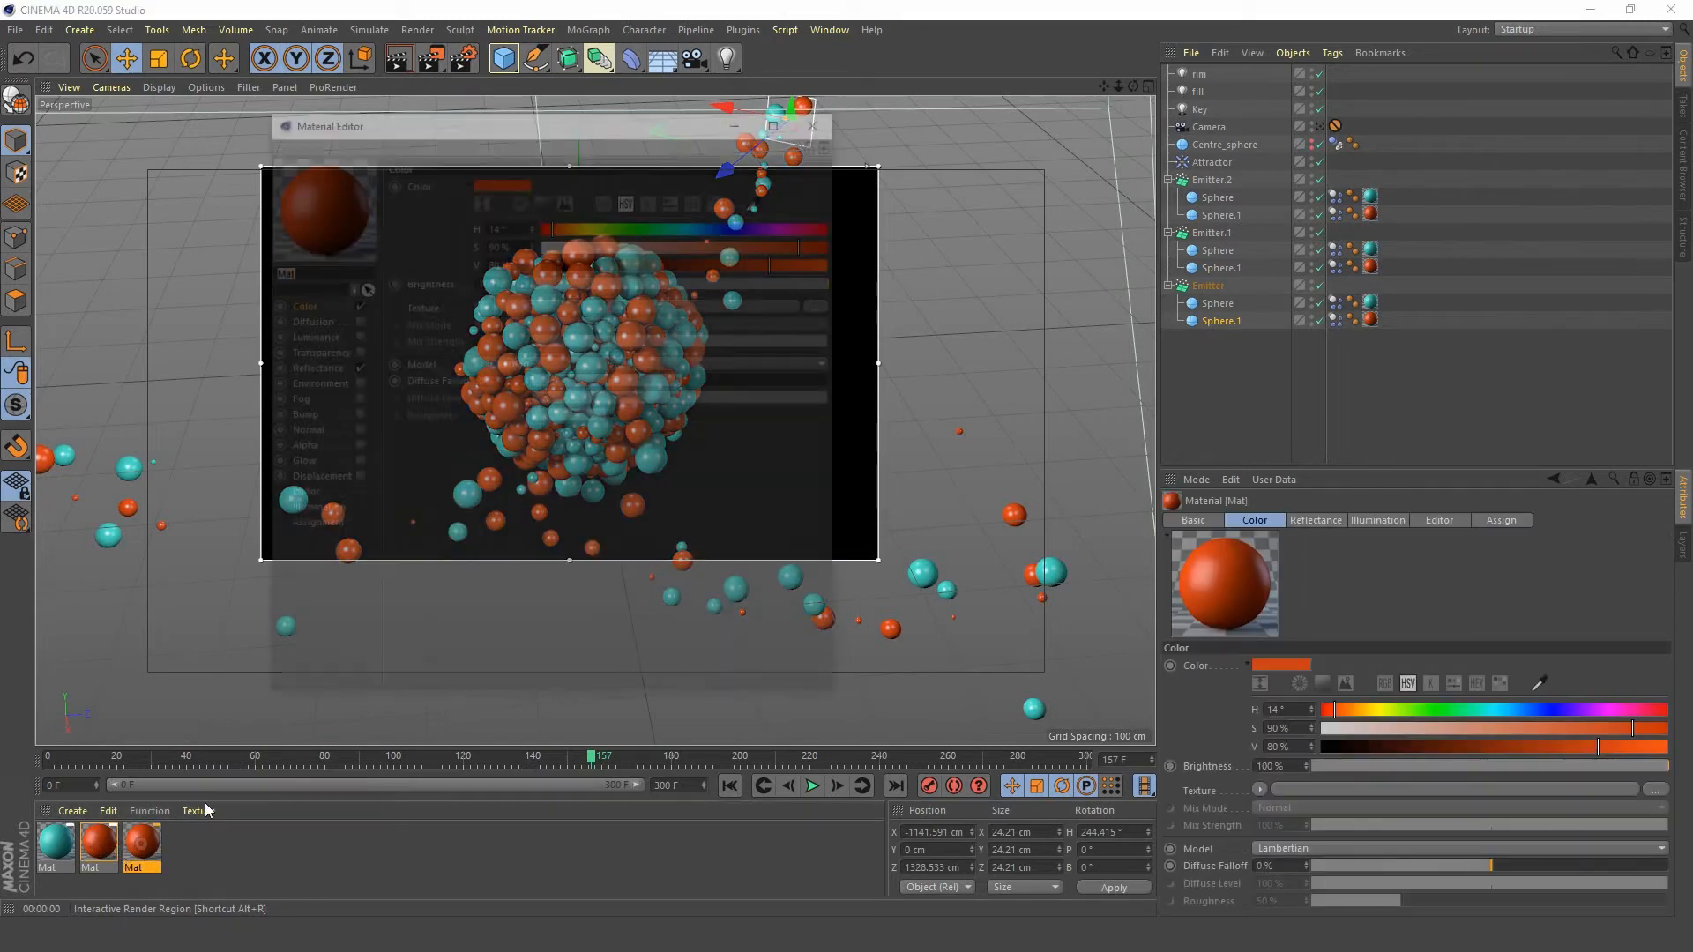
{"action": "left_click_drag", "start_coordinate": [595, 117], "coordinate": [1214, 102]}
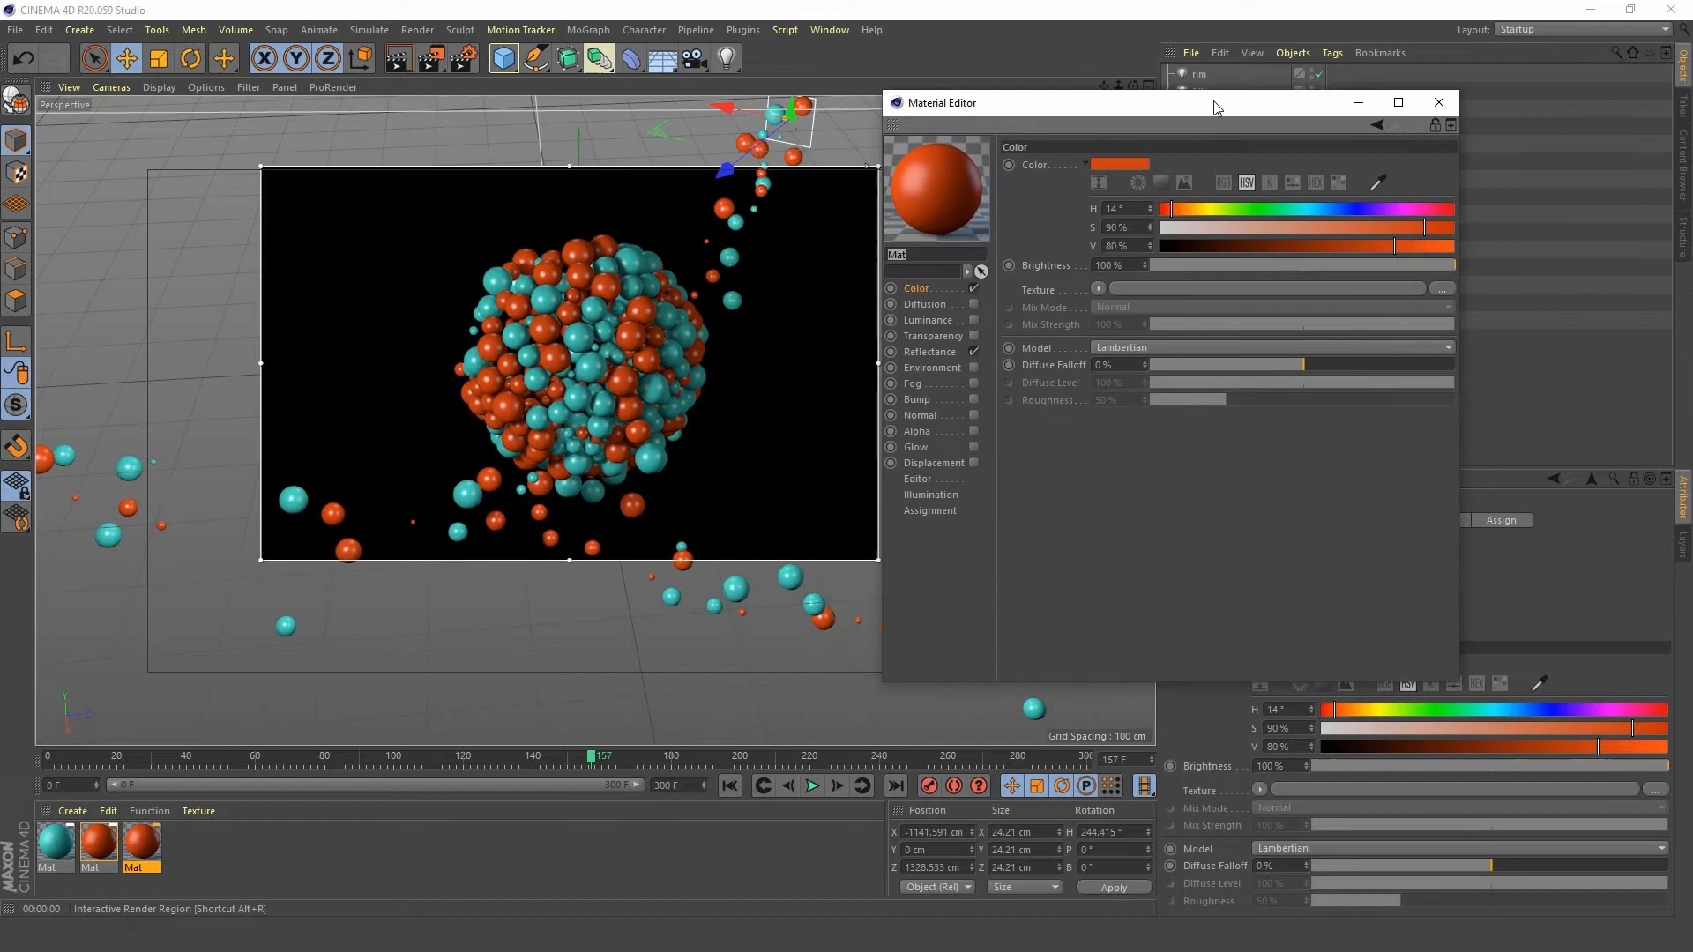
{"action": "left_click", "coordinate": [1207, 209]}
{"action": "left_click_drag", "start_coordinate": [1397, 247], "coordinate": [1438, 246]}
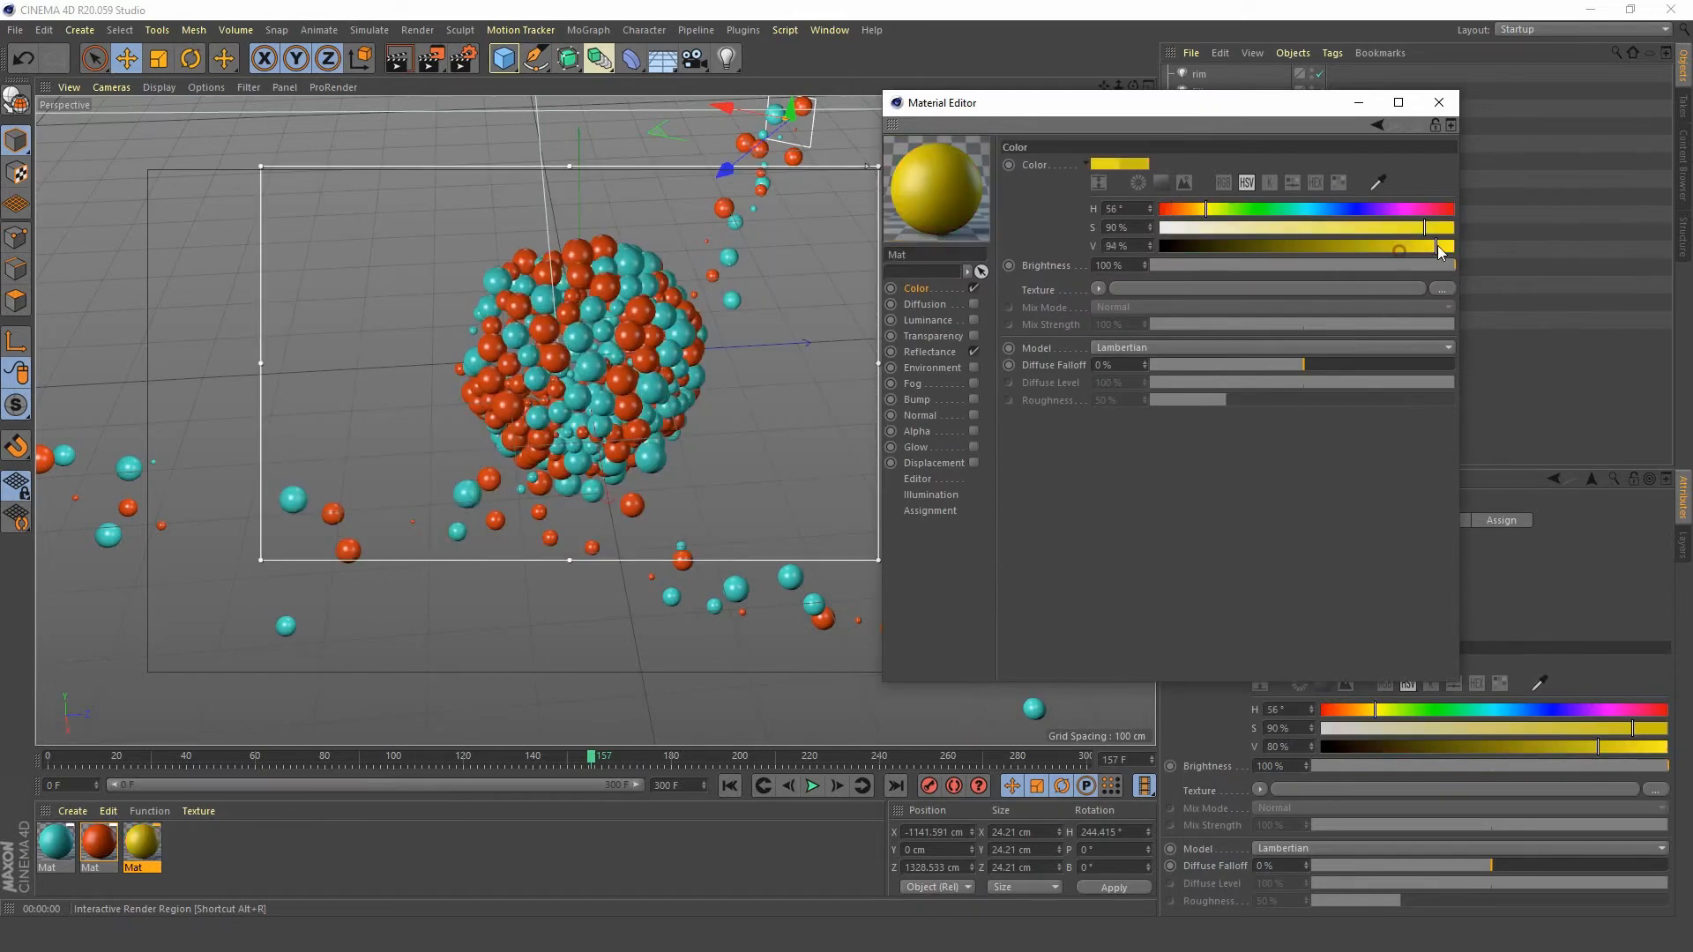
{"action": "left_click", "coordinate": [1440, 102]}
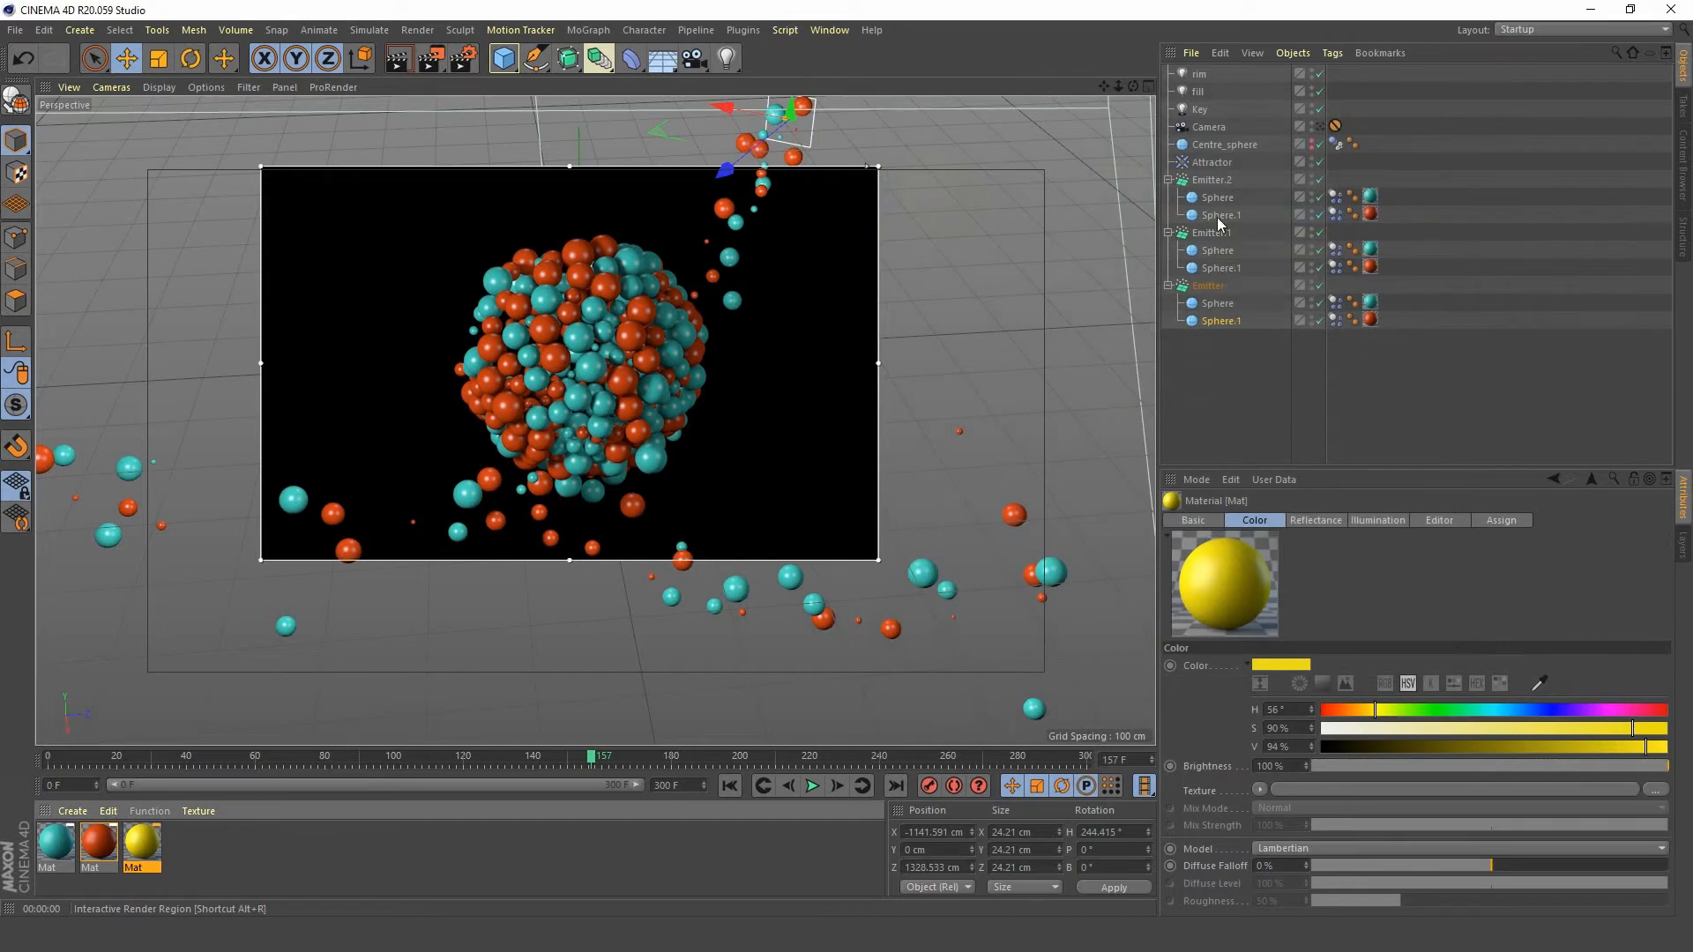
- Duplicate the orange-red sphere within Emitter.2 and apply the yellow material to the copy
{"action": "left_click_drag", "start_coordinate": [1224, 219], "coordinate": [1231, 226]}
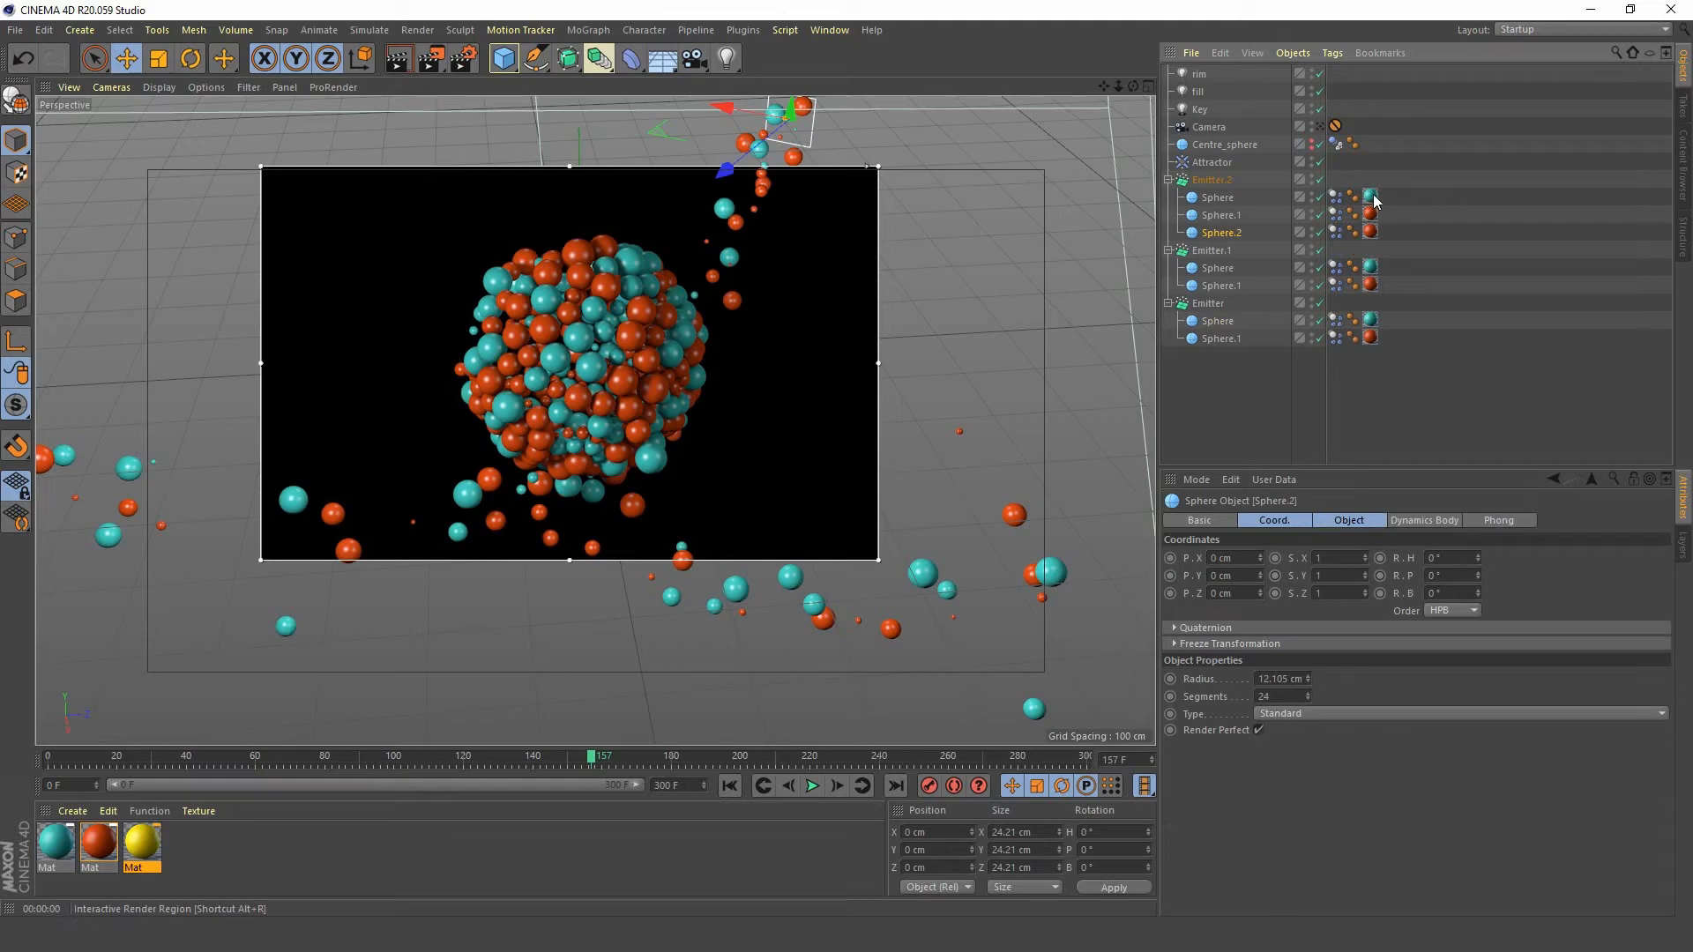
{"action": "left_click_drag", "start_coordinate": [143, 842], "coordinate": [1373, 234]}
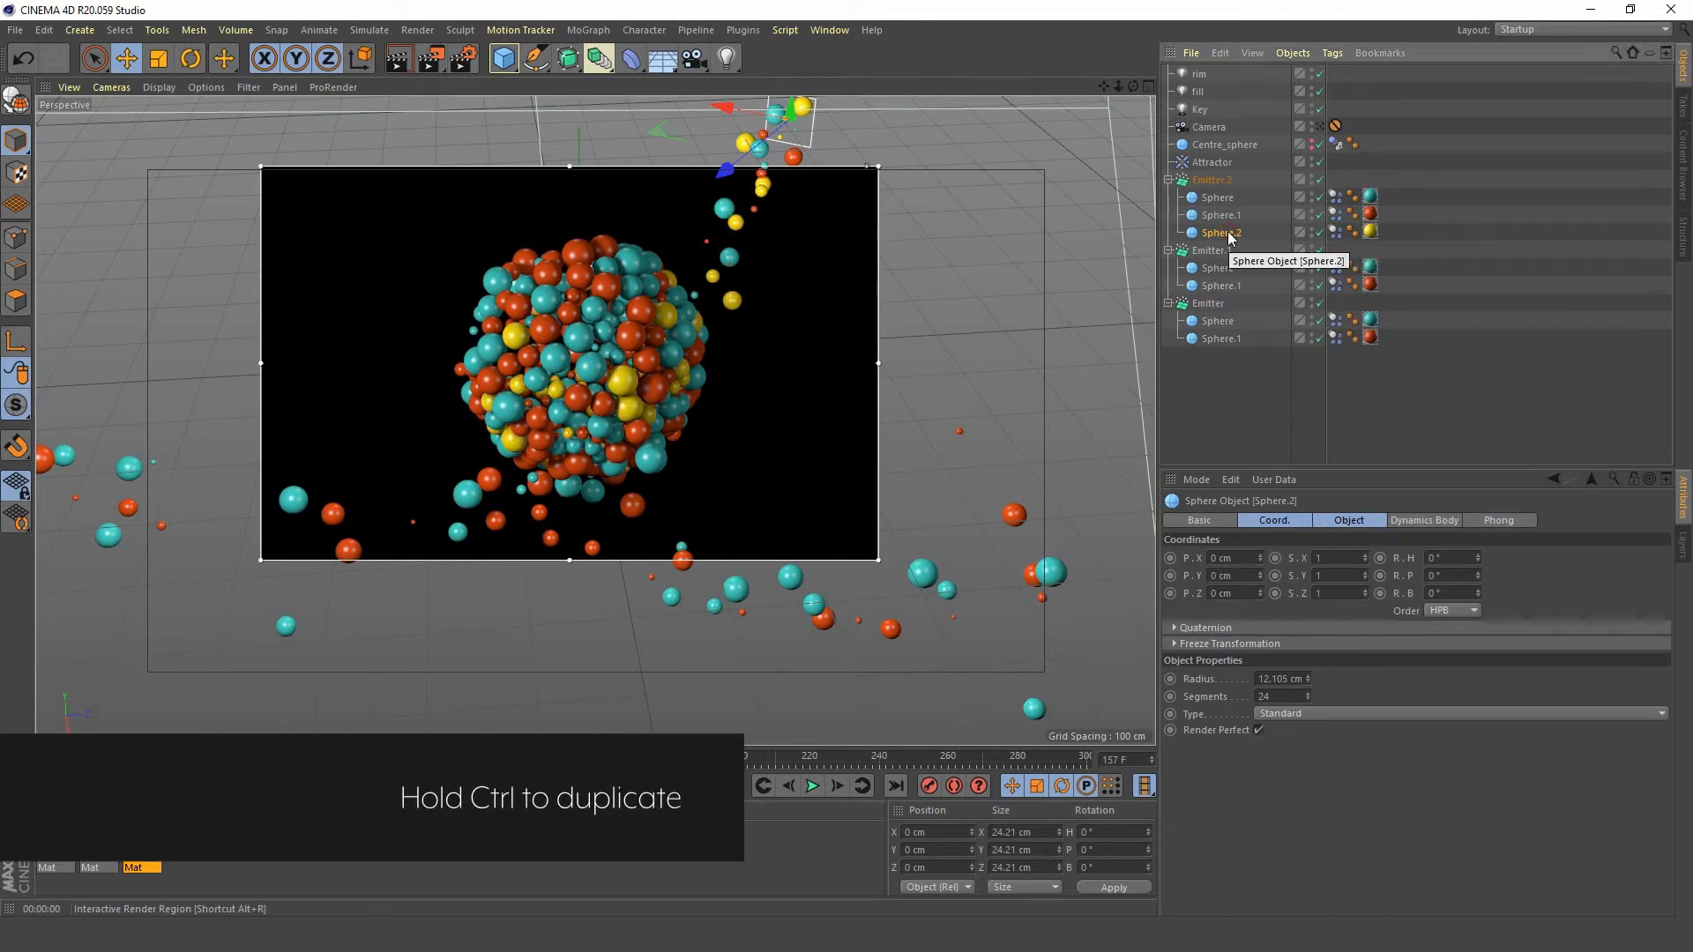
- Copy the yellow sphere into Emitter.1 and Emitter, and replay the animation from the start
{"action": "left_click_drag", "start_coordinate": [1230, 236], "coordinate": [1230, 369], "text": "ctrl"}
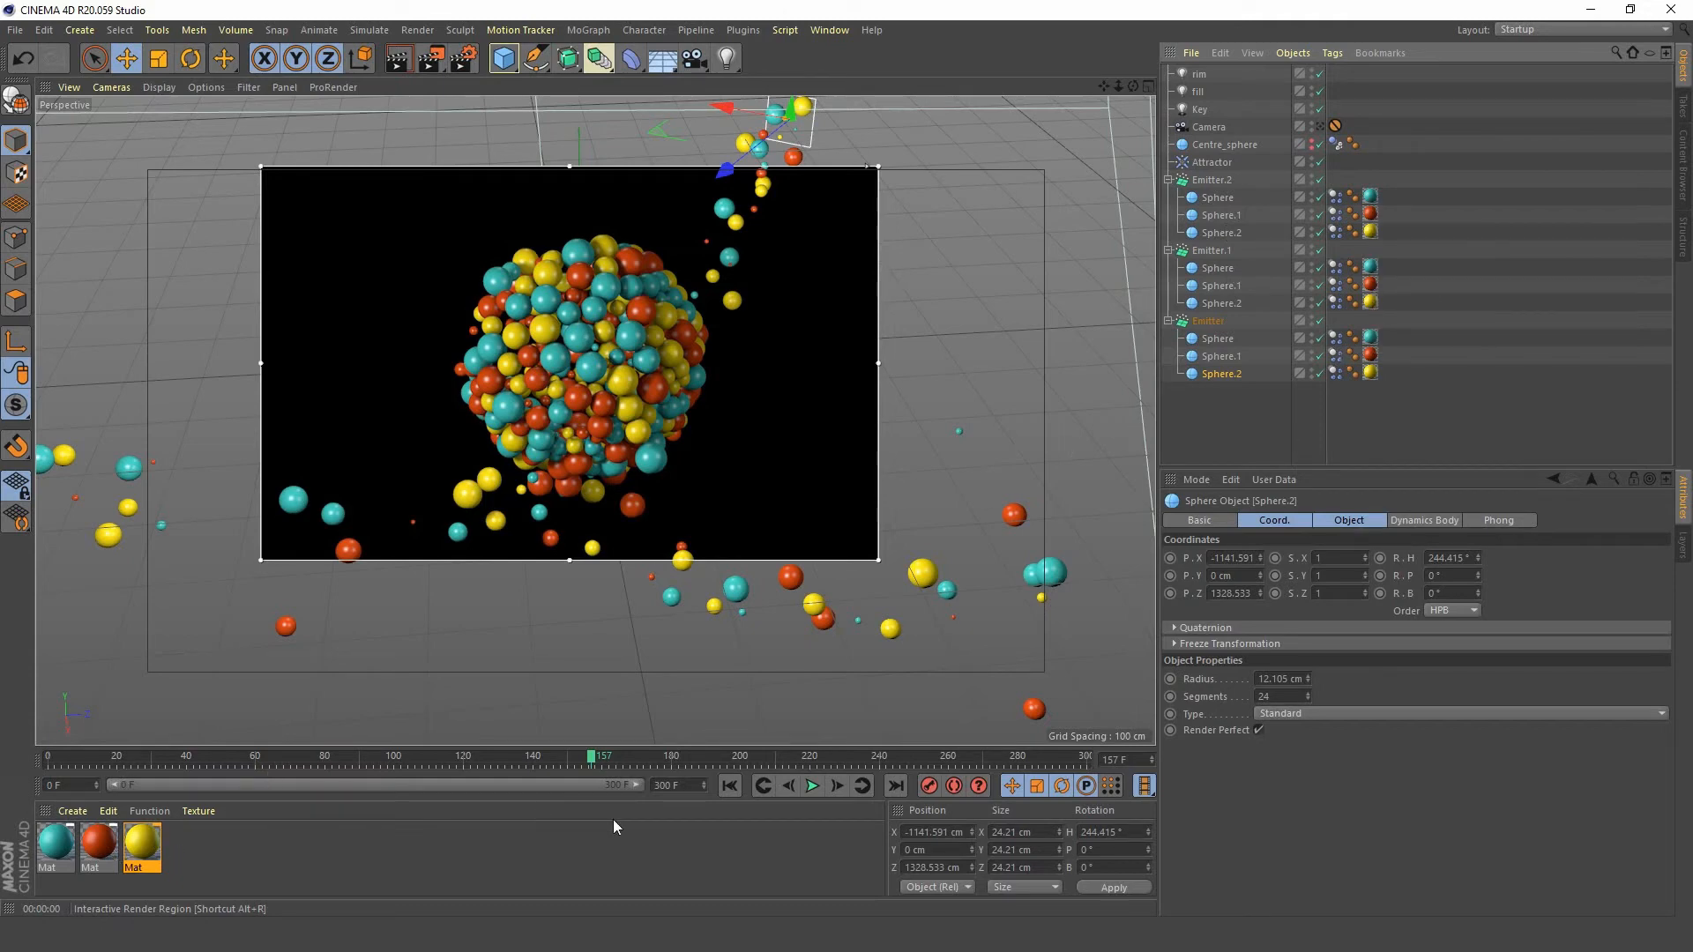
{"action": "left_click", "coordinate": [730, 786]}
{"action": "left_click", "coordinate": [812, 785]}
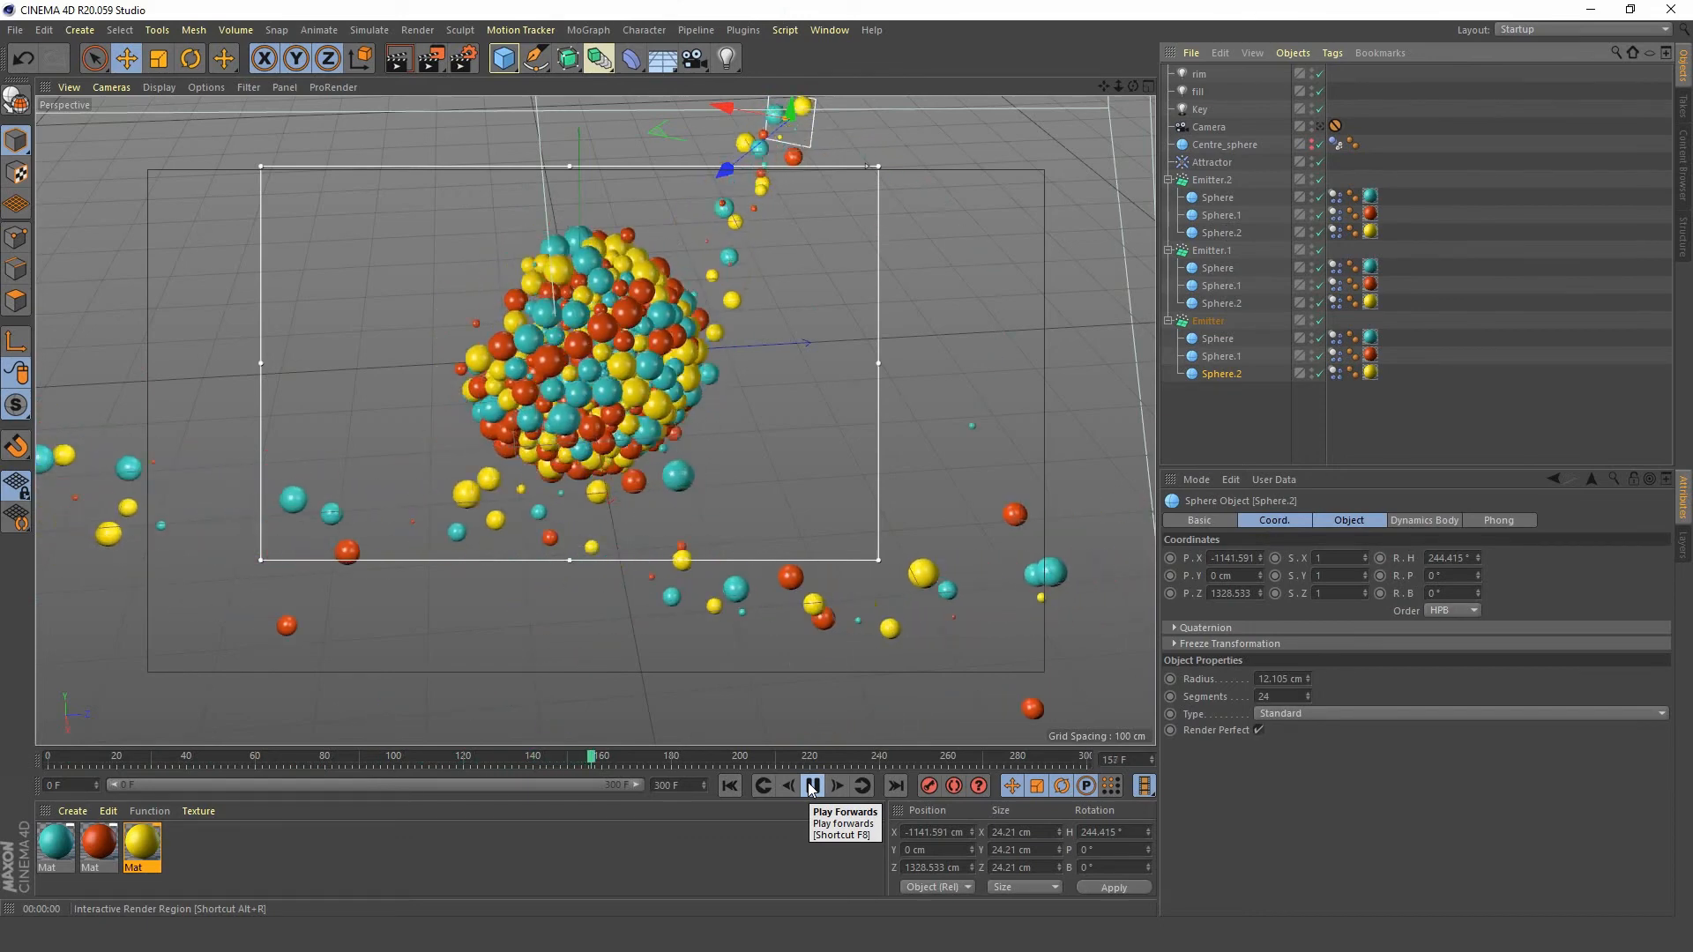
{"action": "left_click", "coordinate": [811, 785]}
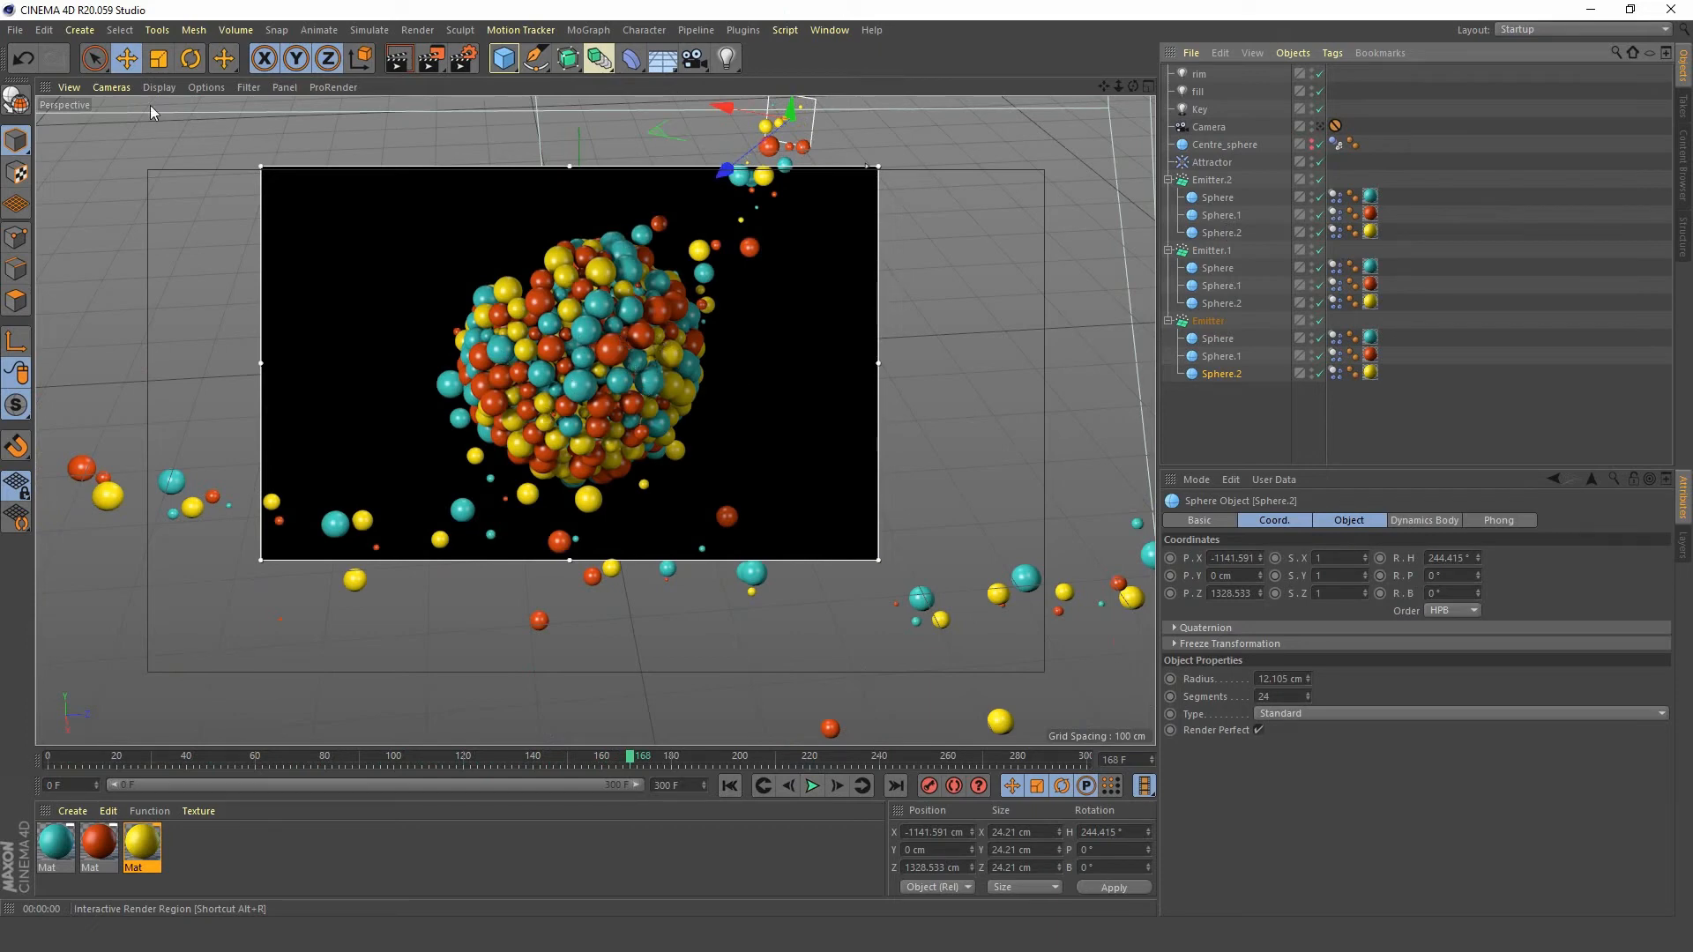
- Save the scene as particle_emitter_scene in the Particle_Emitter folder
{"action": "left_click", "coordinate": [23, 32]}
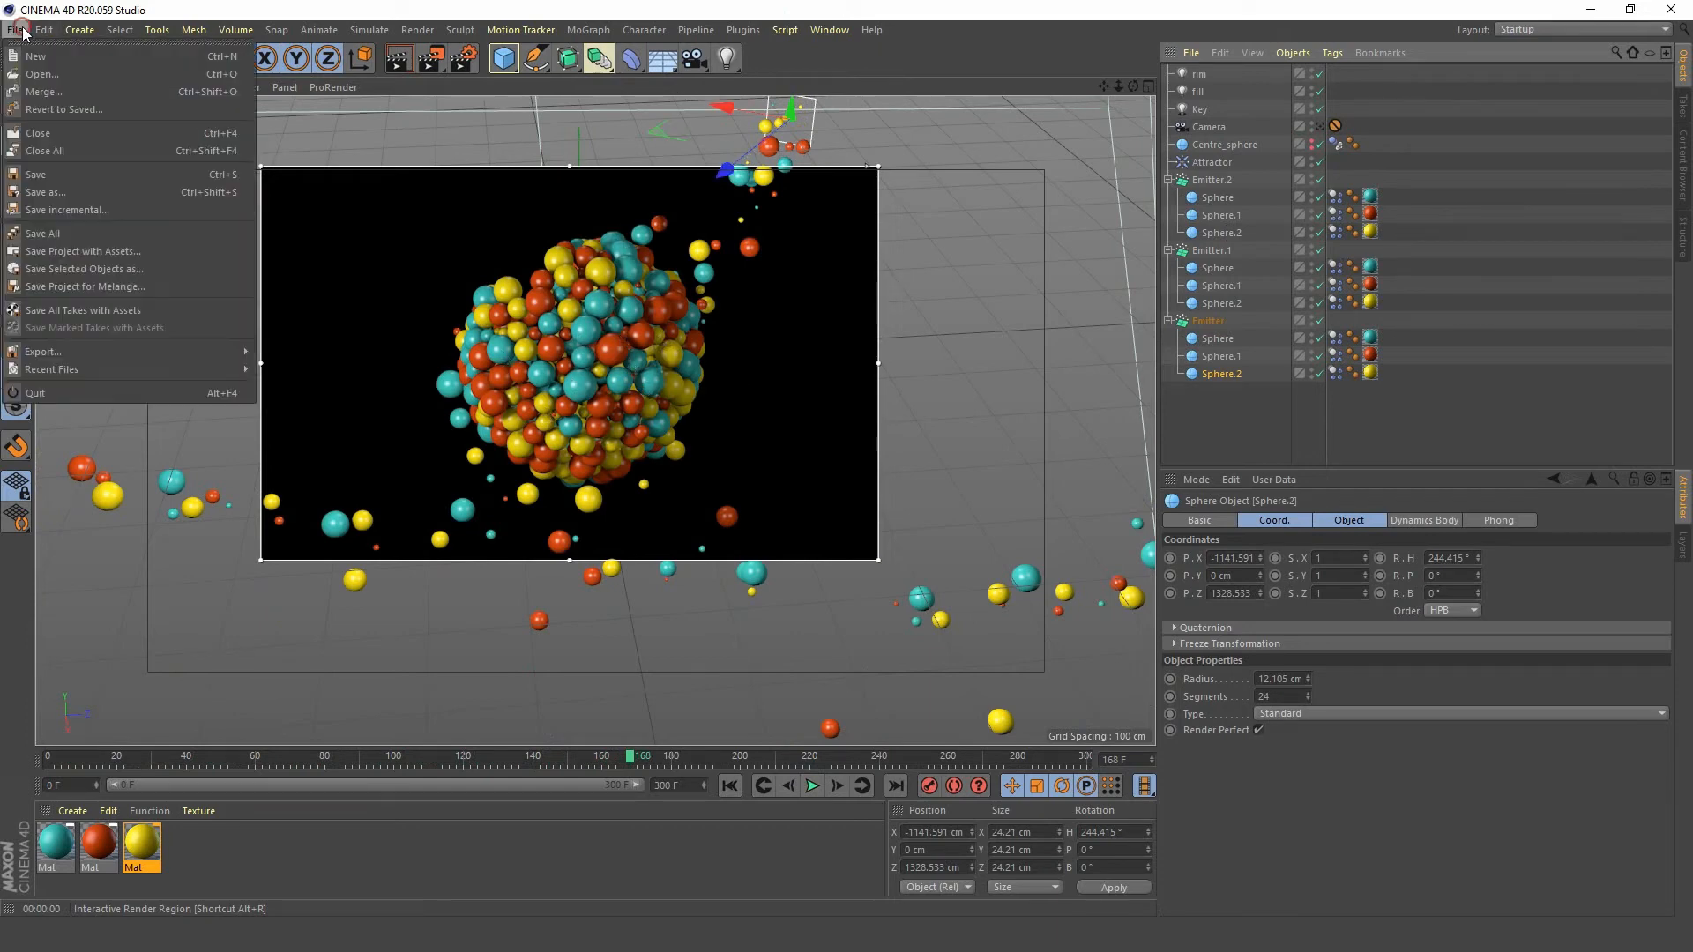
{"action": "left_click", "coordinate": [71, 190]}
{"action": "left_click", "coordinate": [335, 65]}
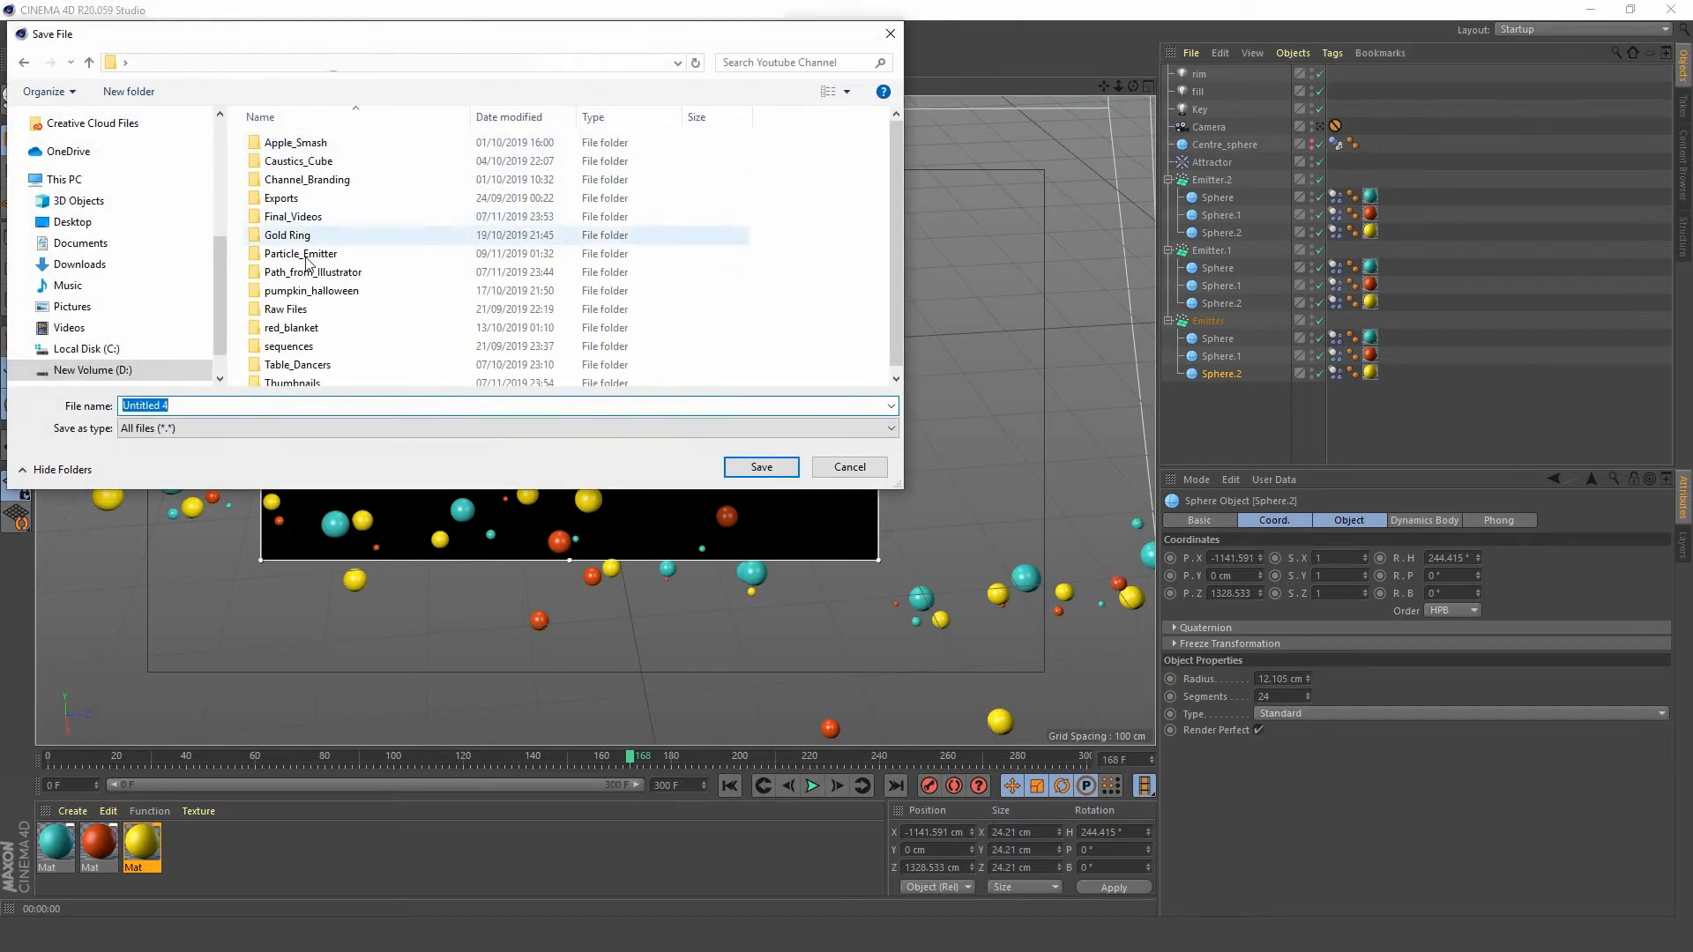
{"action": "left_click", "coordinate": [325, 257]}
{"action": "double_click", "coordinate": [323, 256]}
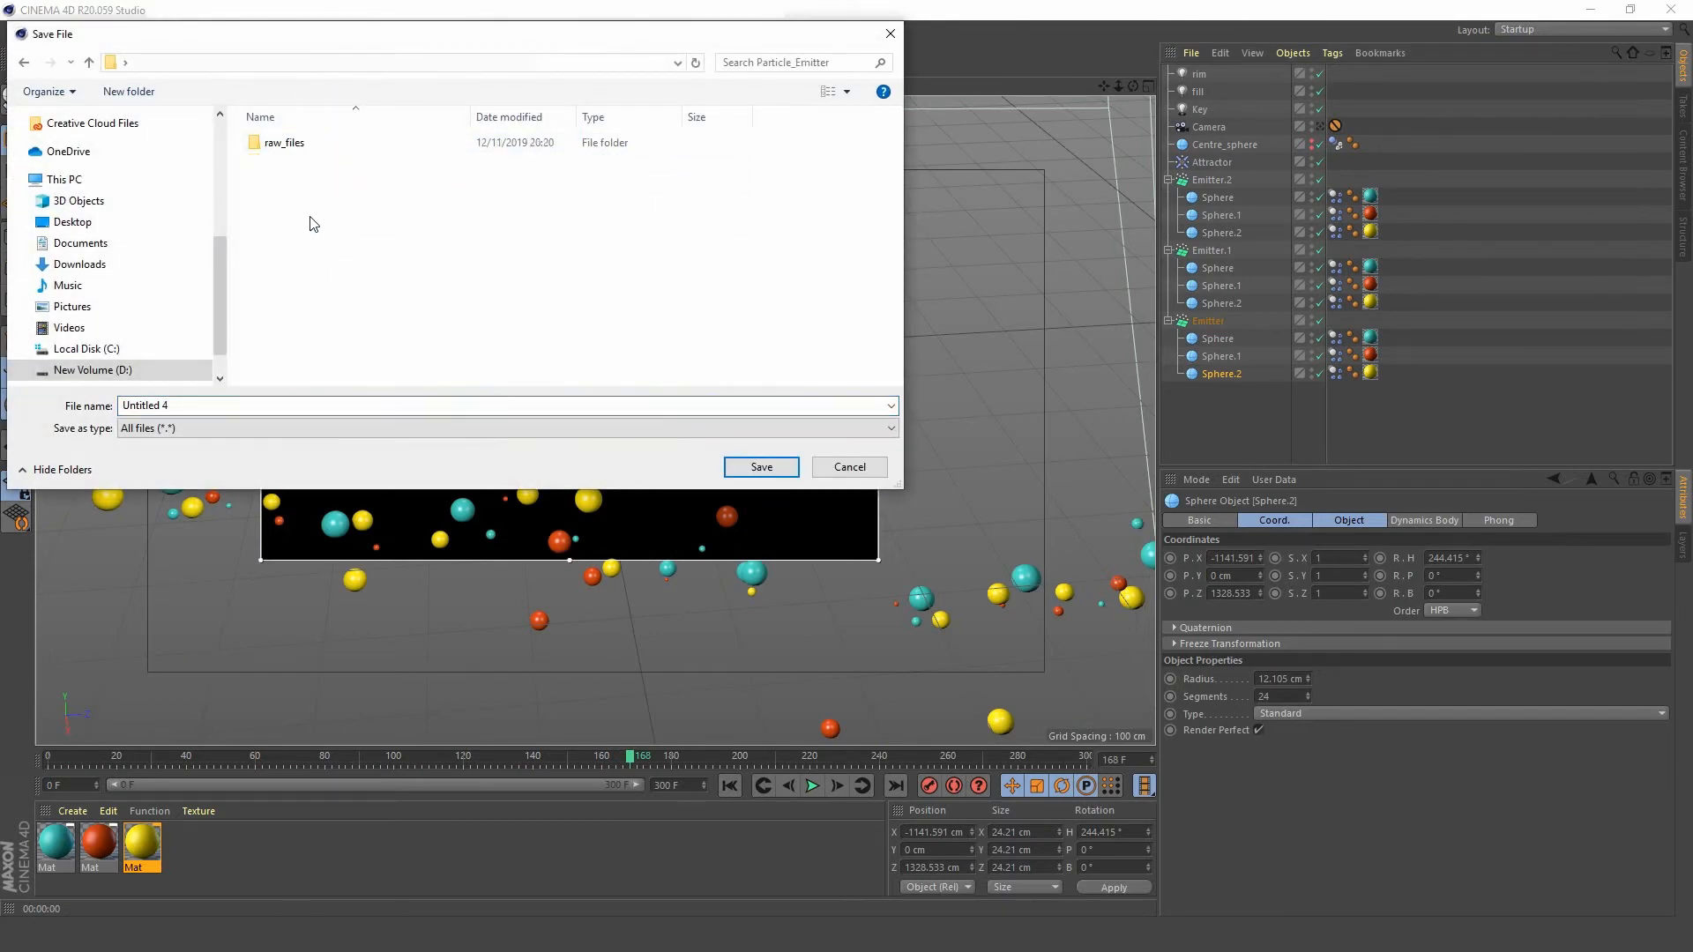
{"action": "type", "text": "particle_emitter_scene"}
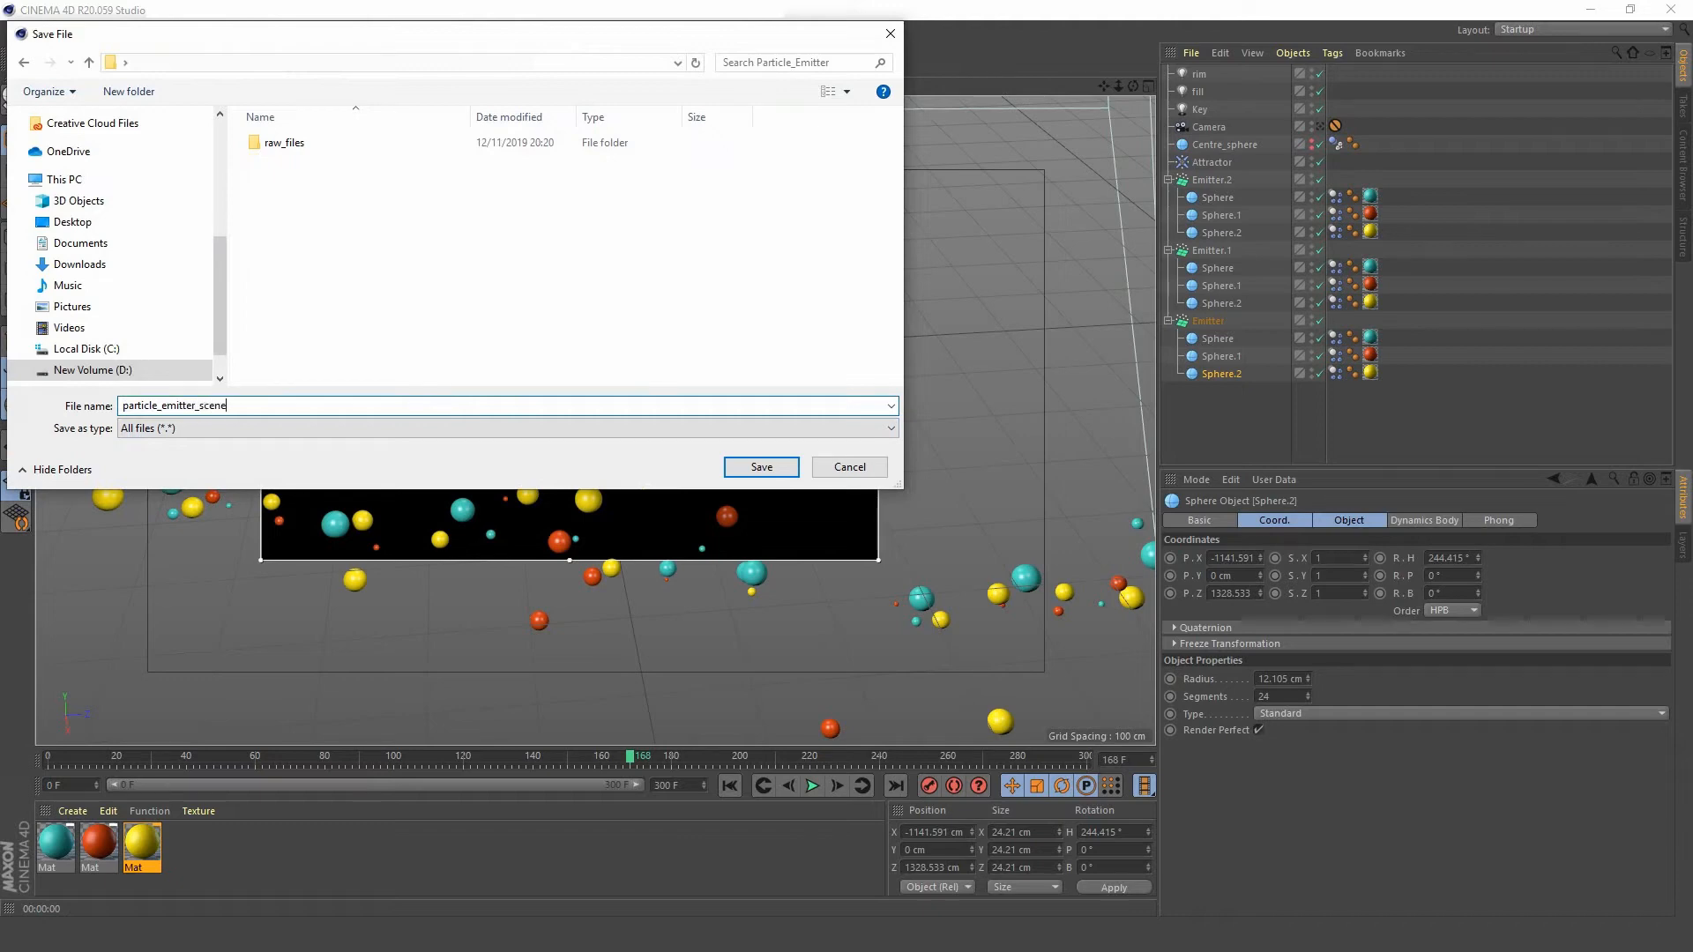
{"action": "key", "text": "Return"}
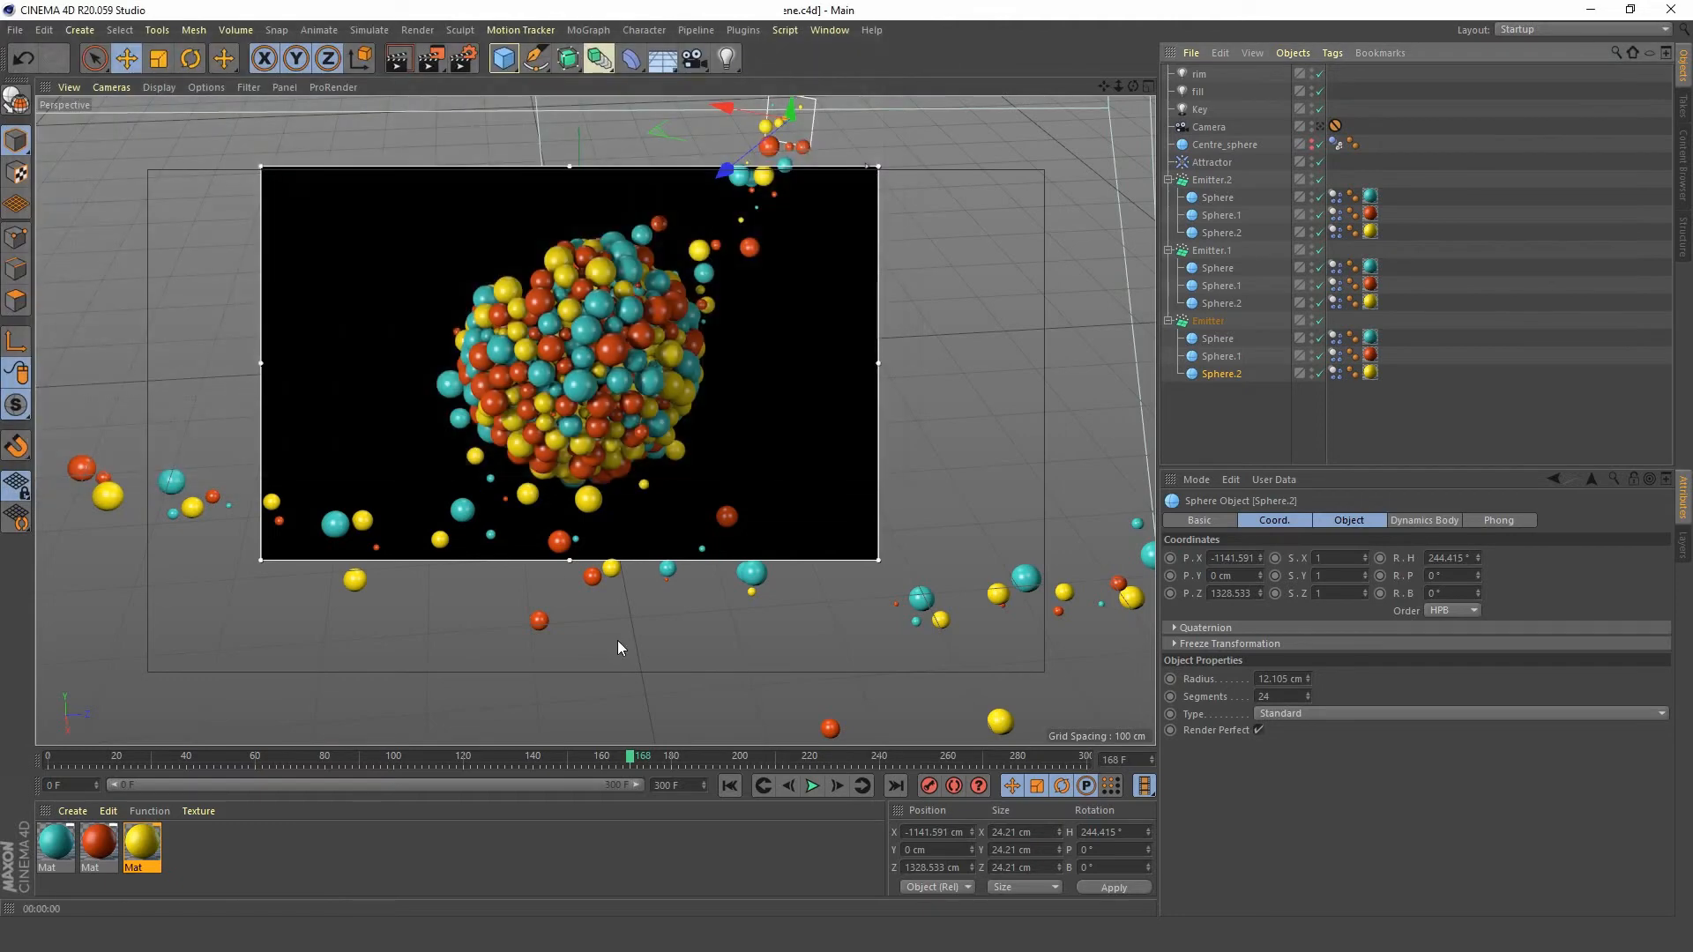
- Play the animation from the first frame and examine how the spheres gather around the Attractor up to frame 160
{"action": "left_click", "coordinate": [806, 788]}
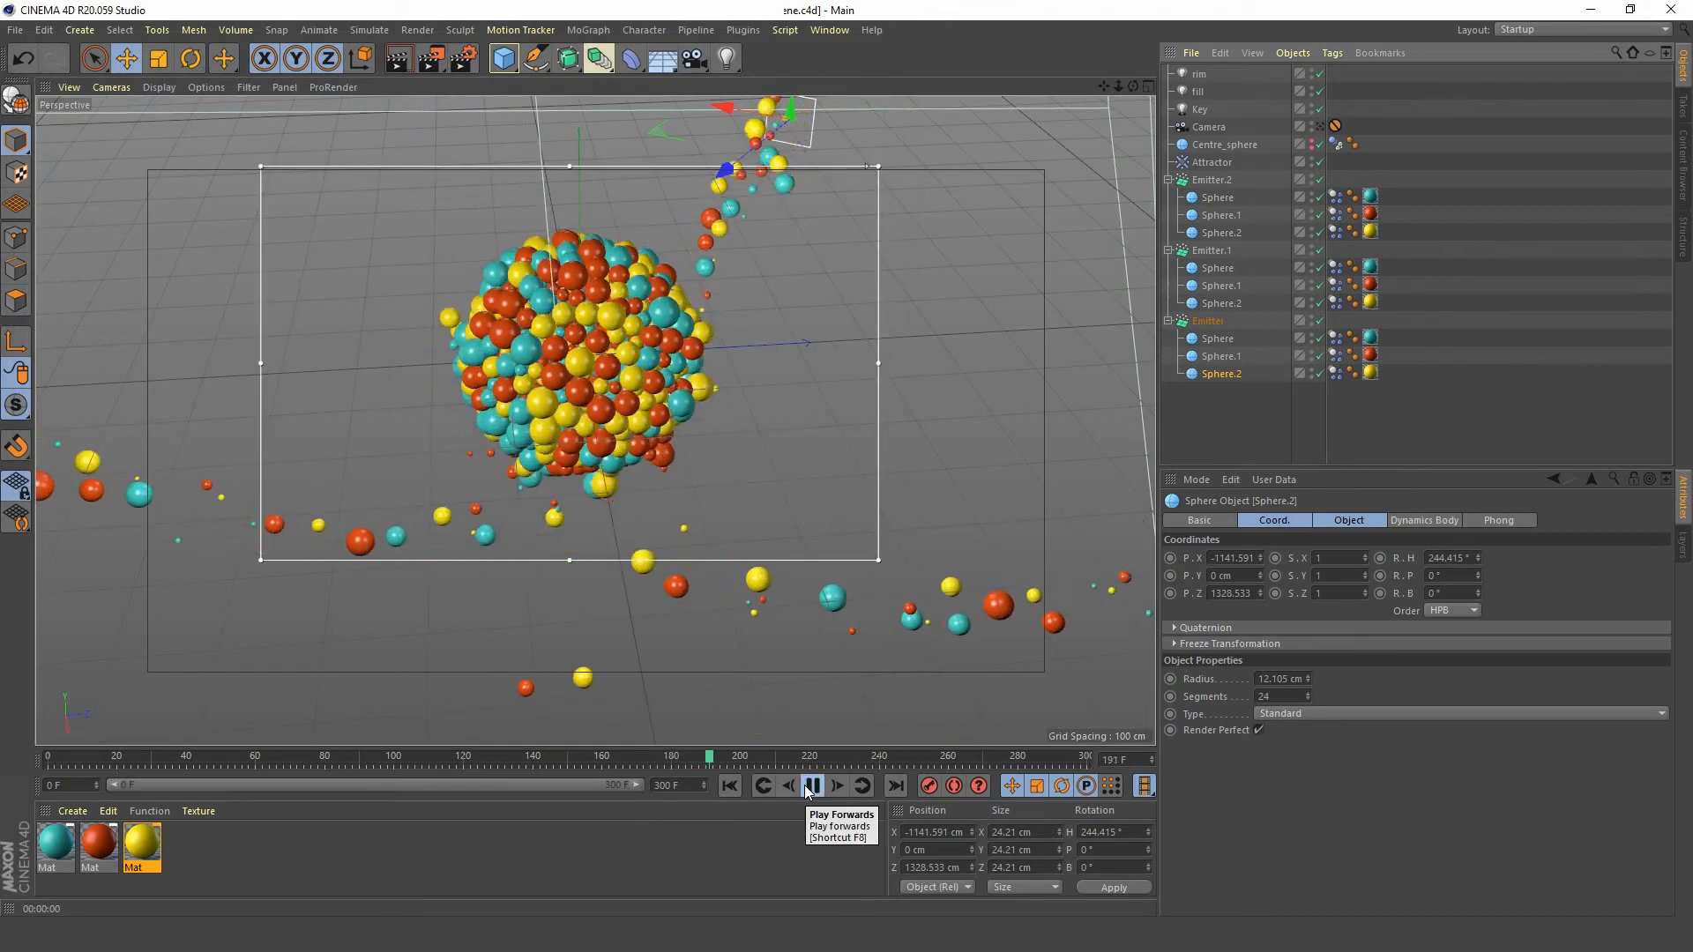
{"action": "left_click", "coordinate": [806, 785]}
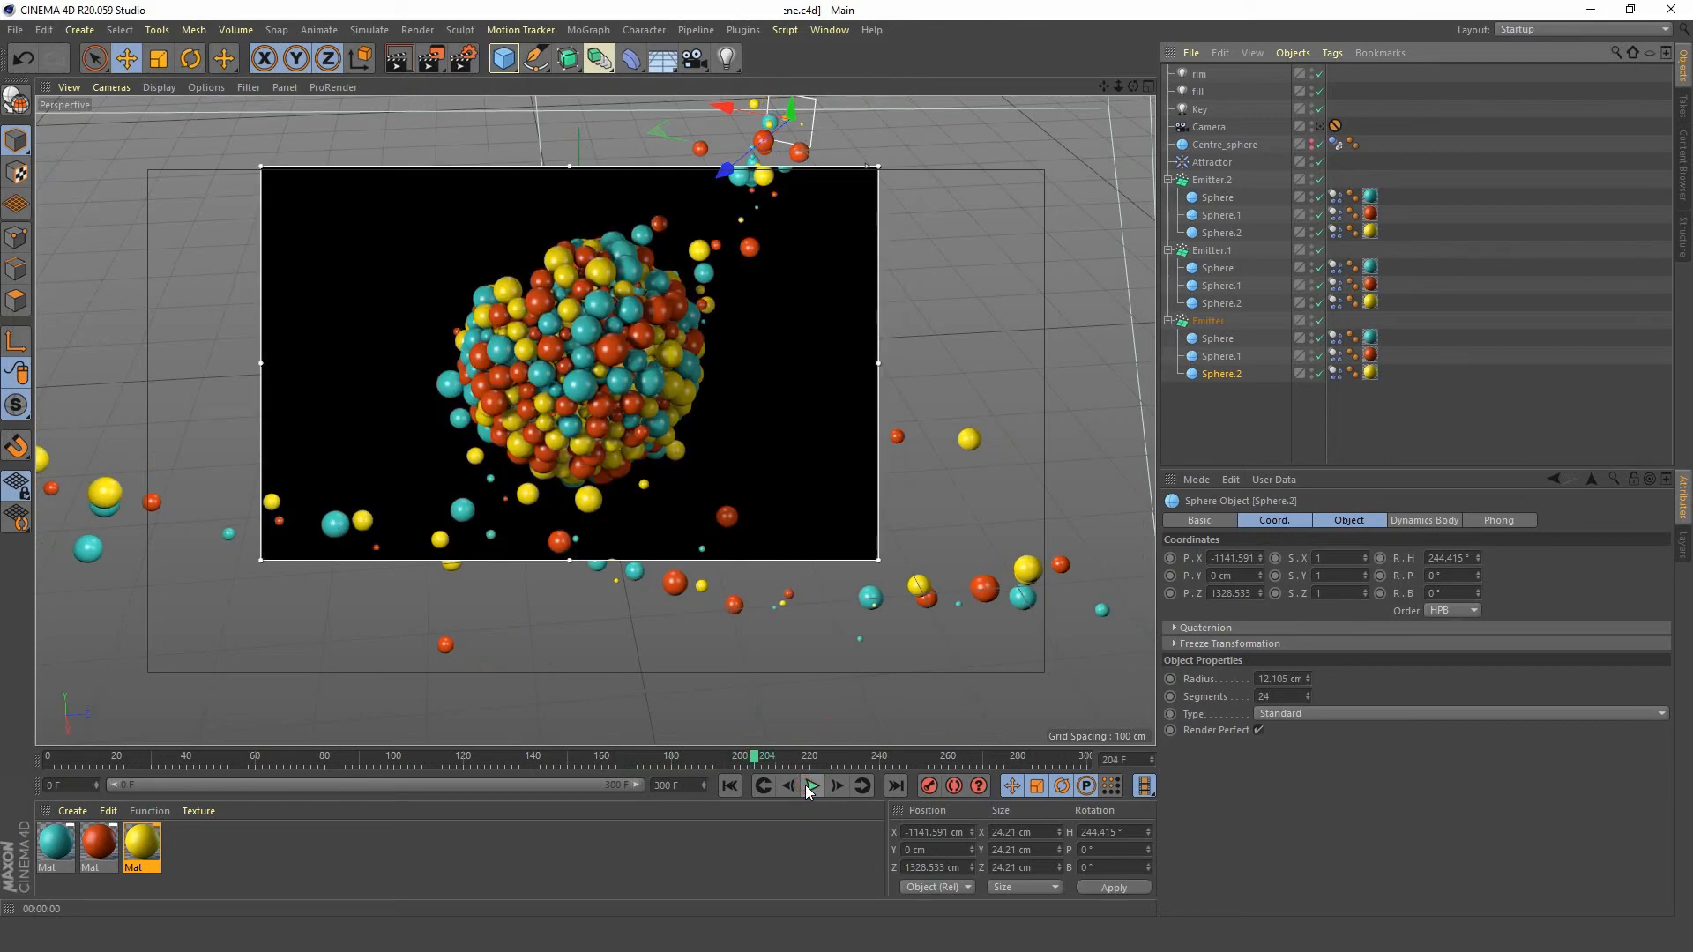
{"action": "left_click", "coordinate": [735, 785]}
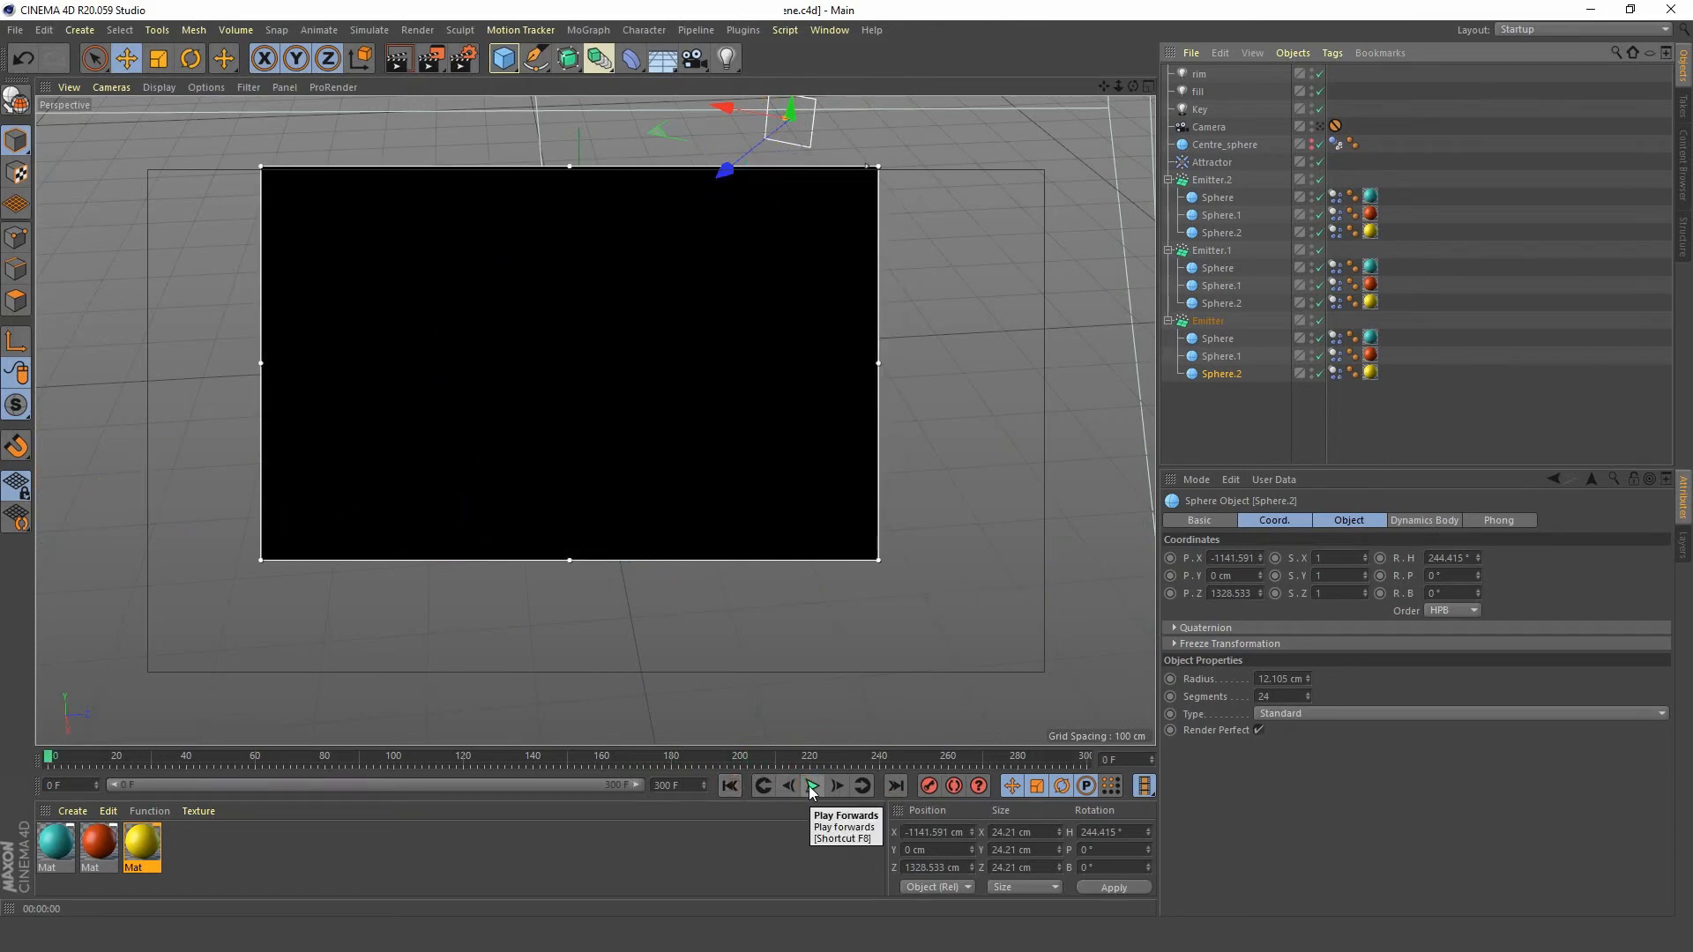
{"action": "left_click", "coordinate": [811, 786]}
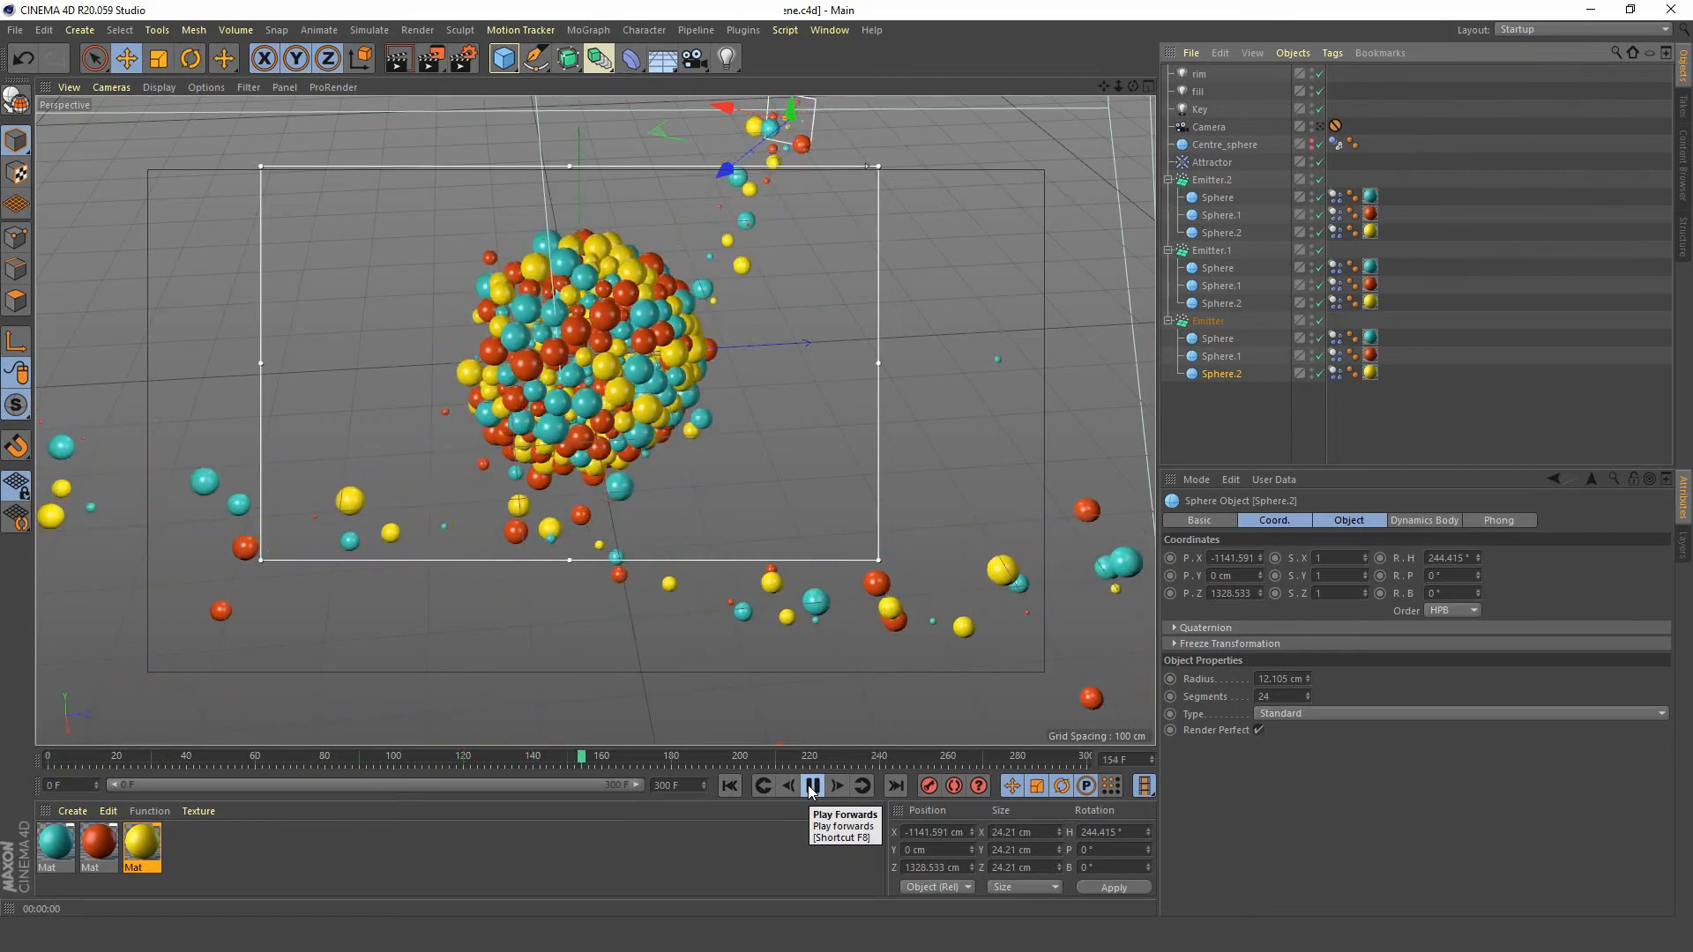
{"action": "left_click", "coordinate": [811, 786]}
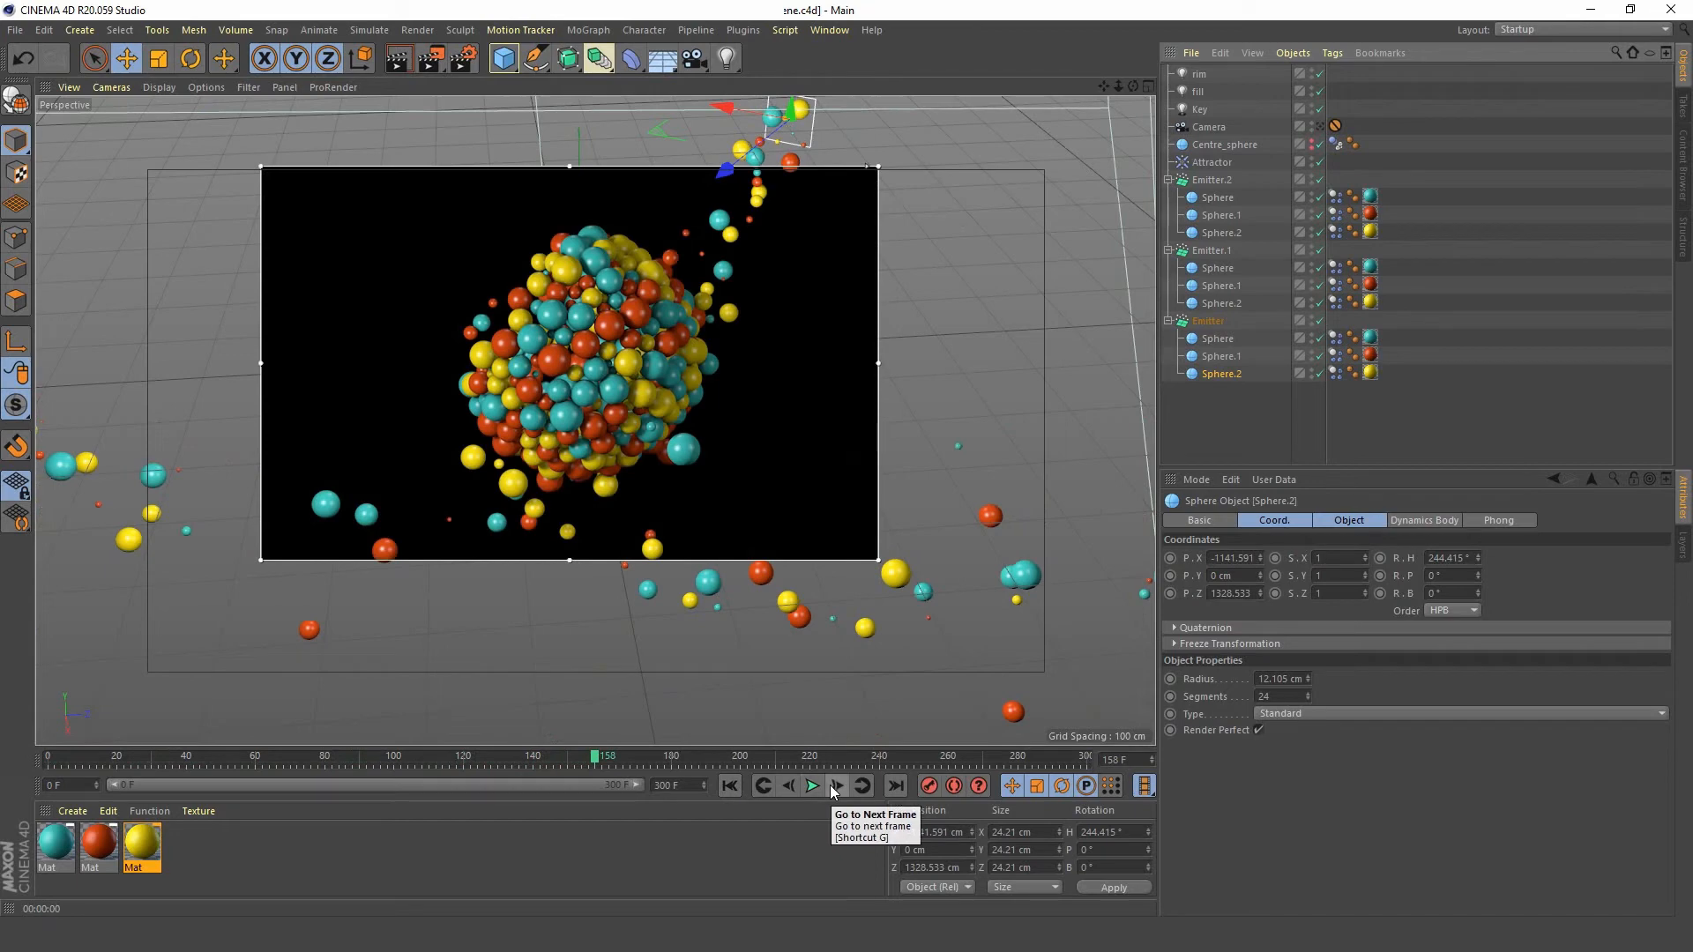
{"action": "left_click", "coordinate": [835, 787]}
{"action": "left_click", "coordinate": [835, 787]}
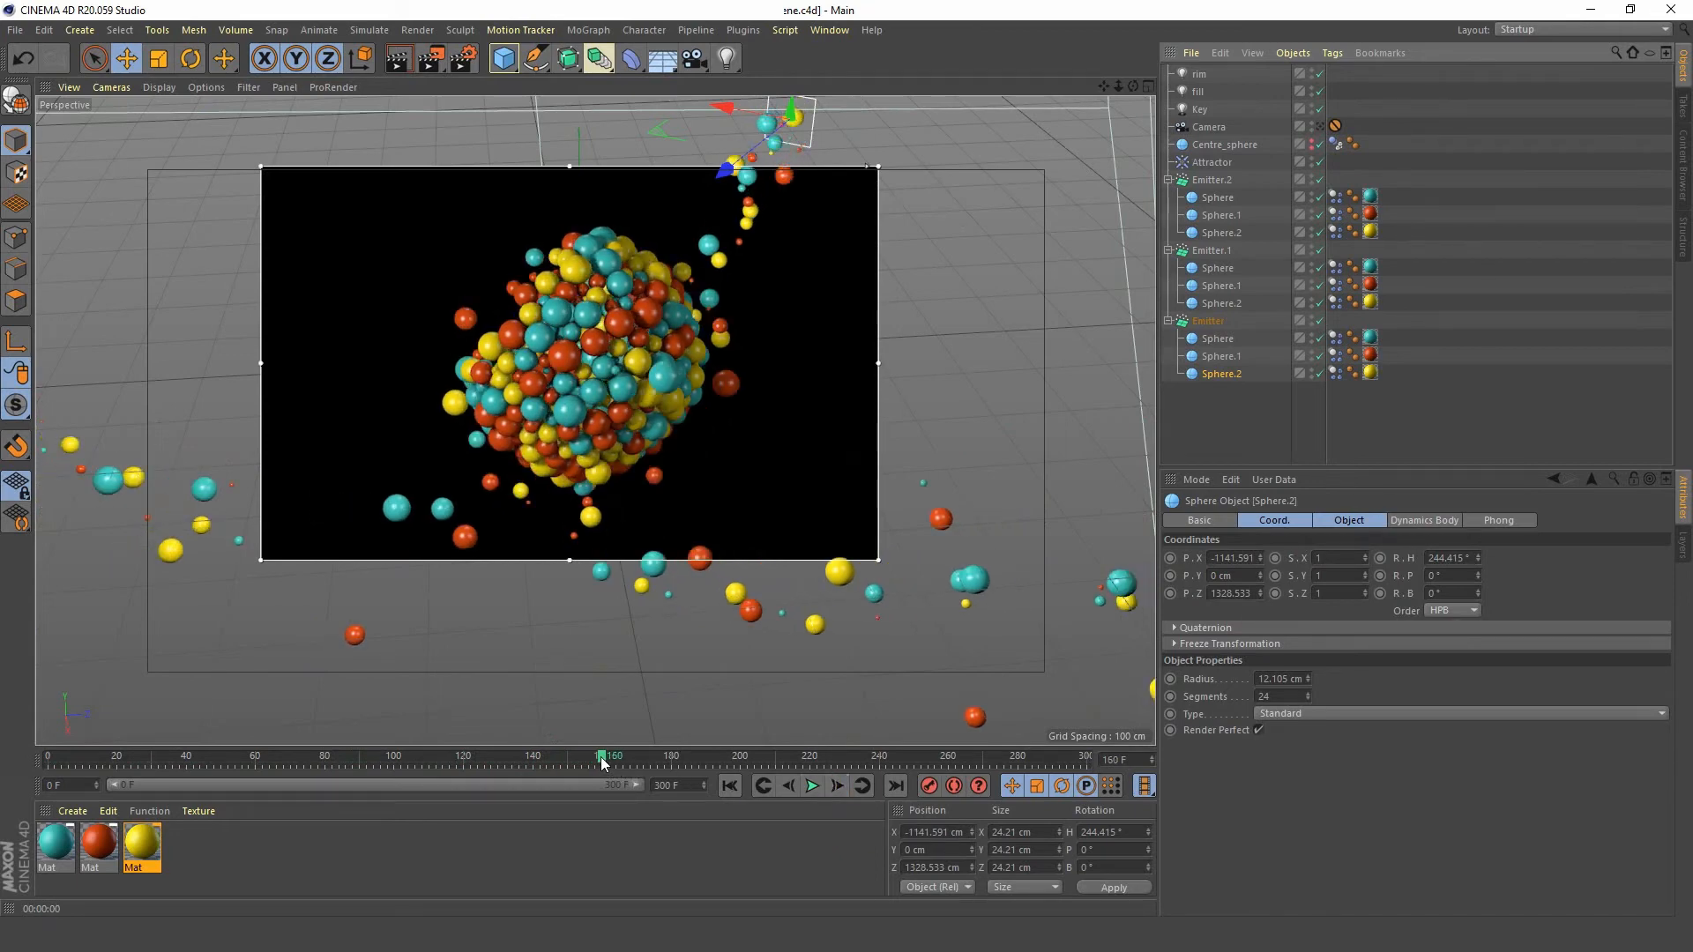
- Advance the animation to frame 190 and set a keyframe there on the Attractor's Strength
{"action": "left_click", "coordinate": [811, 787]}
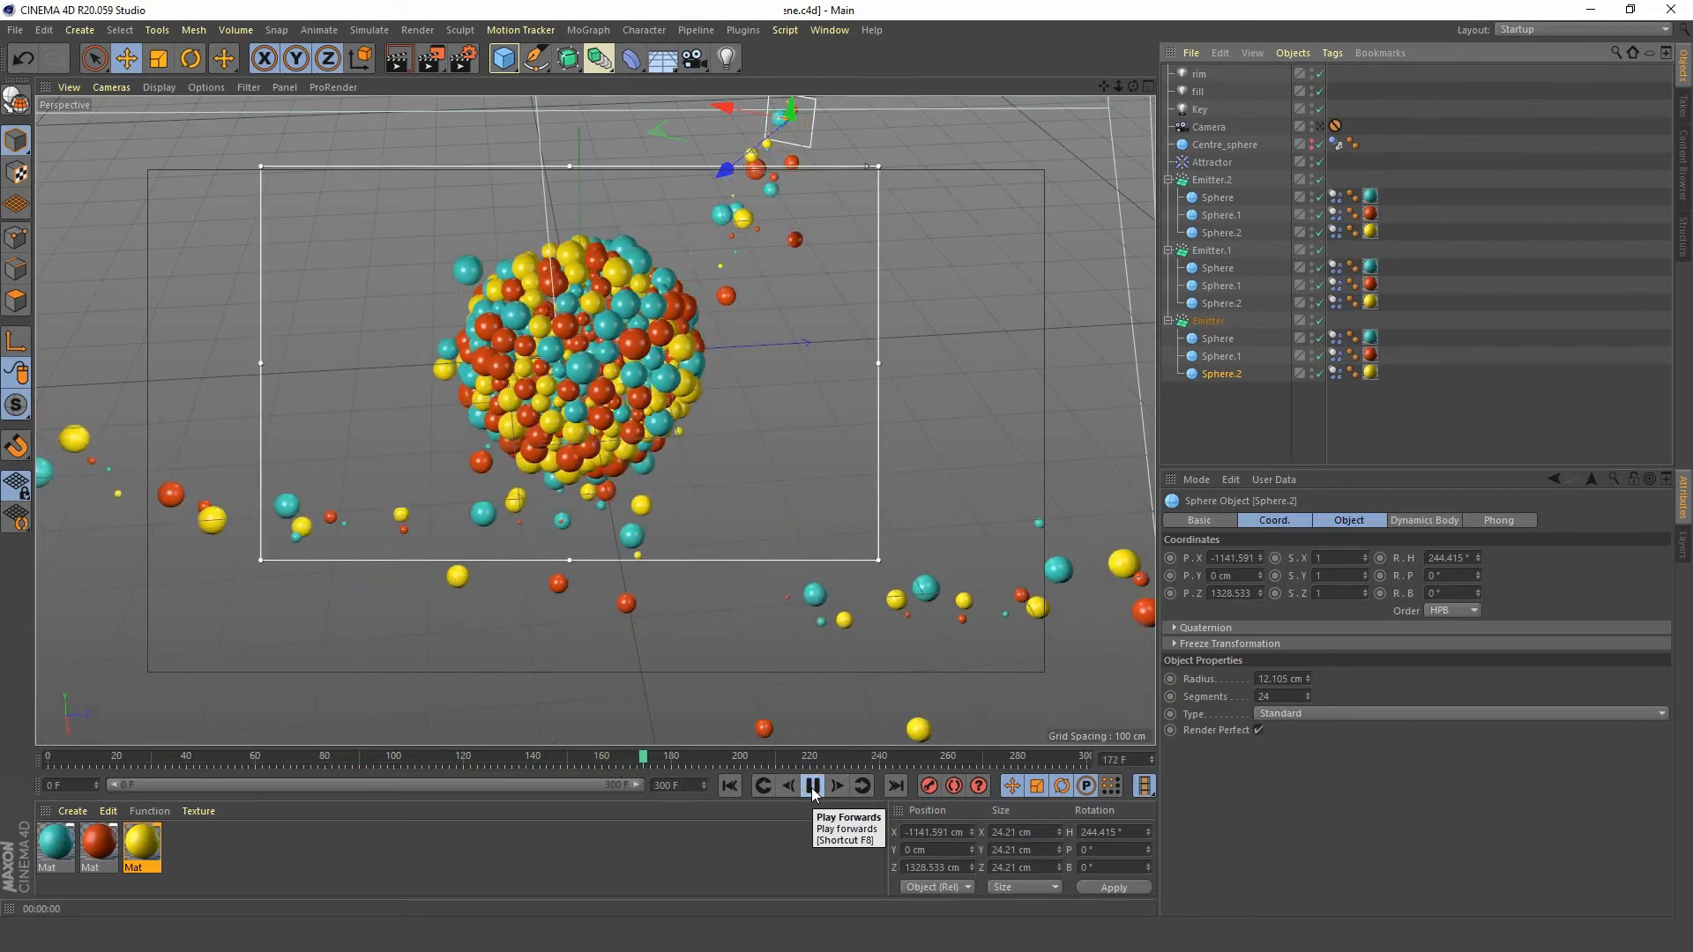
{"action": "left_click", "coordinate": [812, 788]}
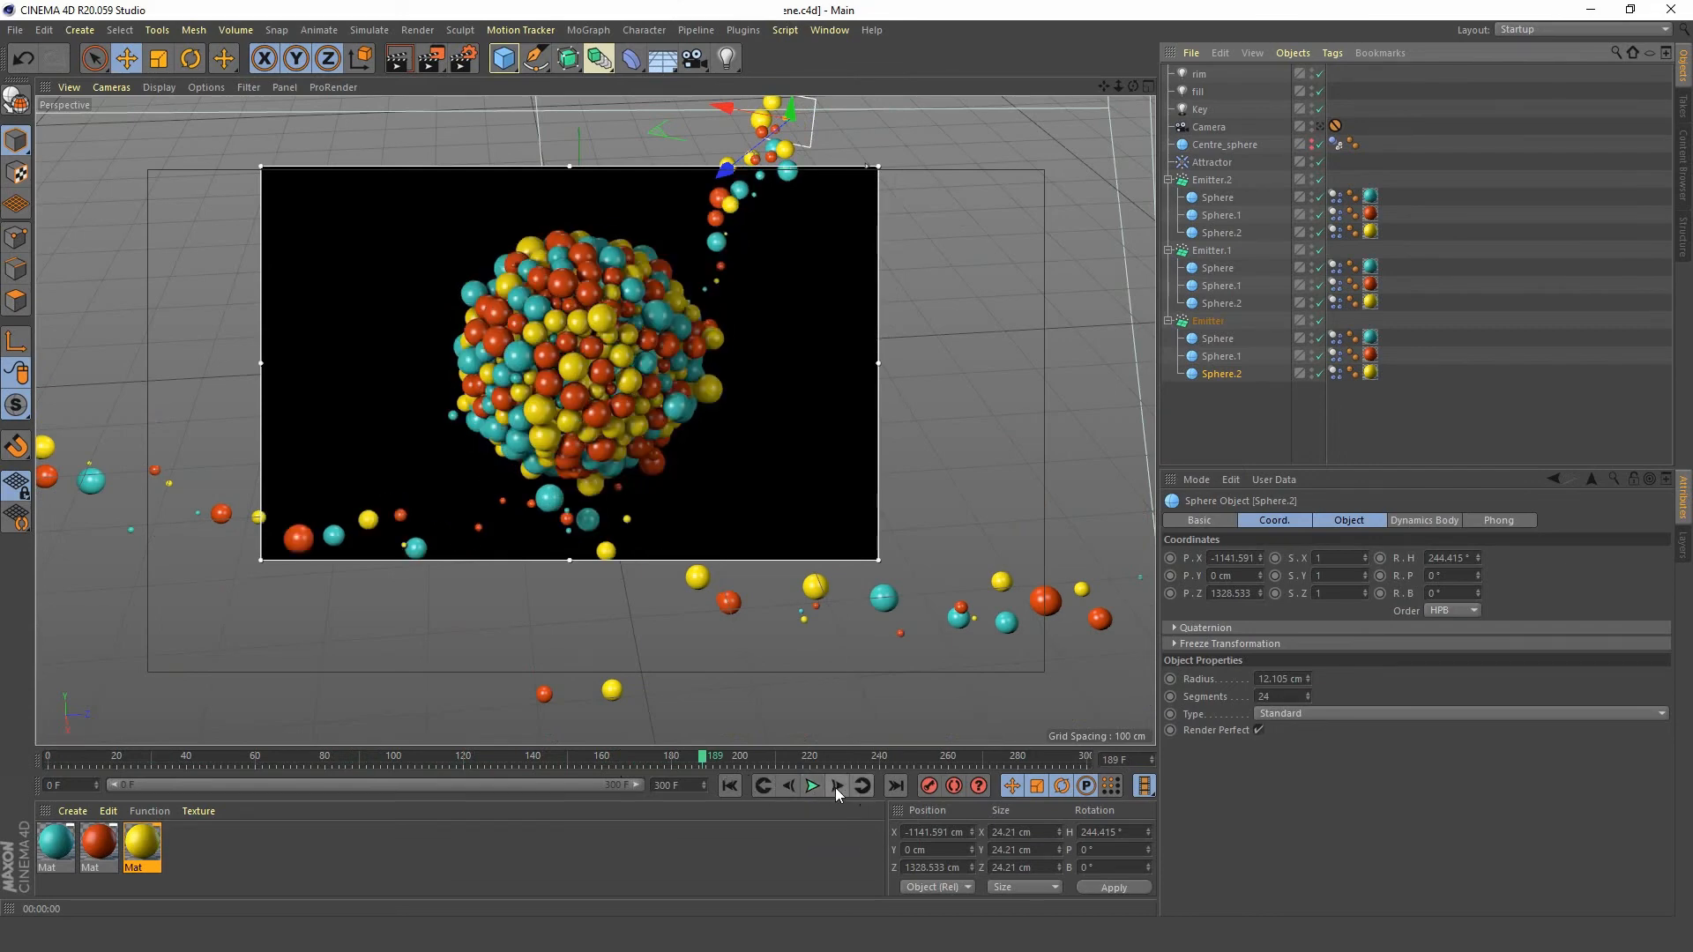
{"action": "left_click", "coordinate": [834, 787]}
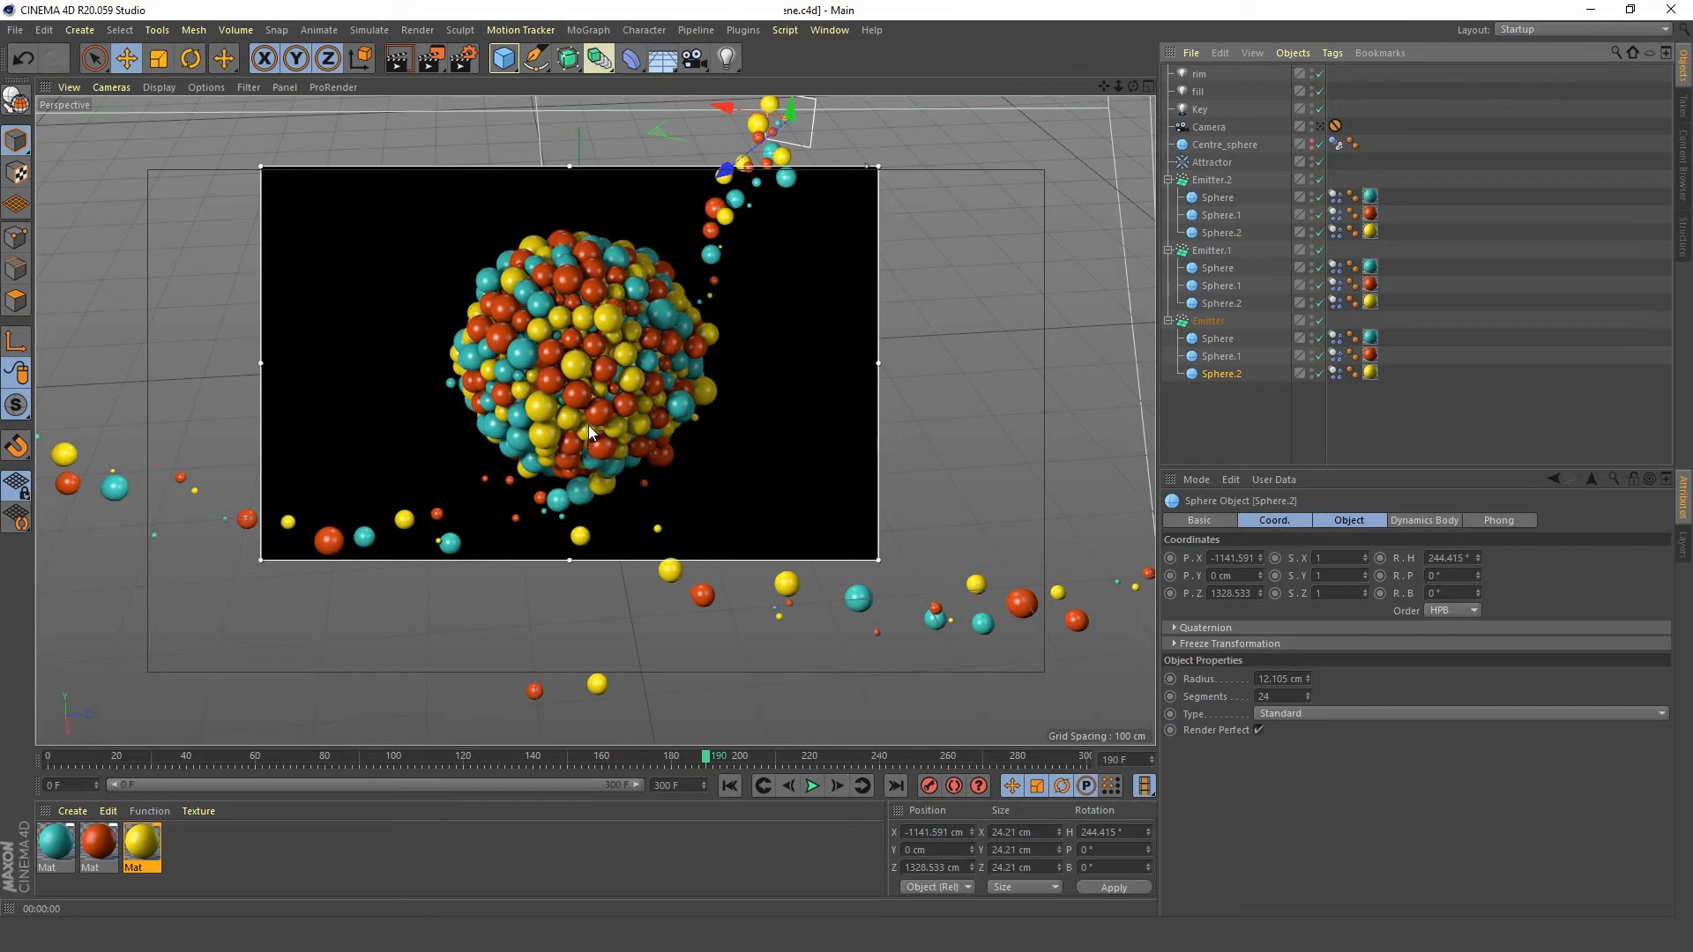
{"action": "left_click", "coordinate": [1213, 164]}
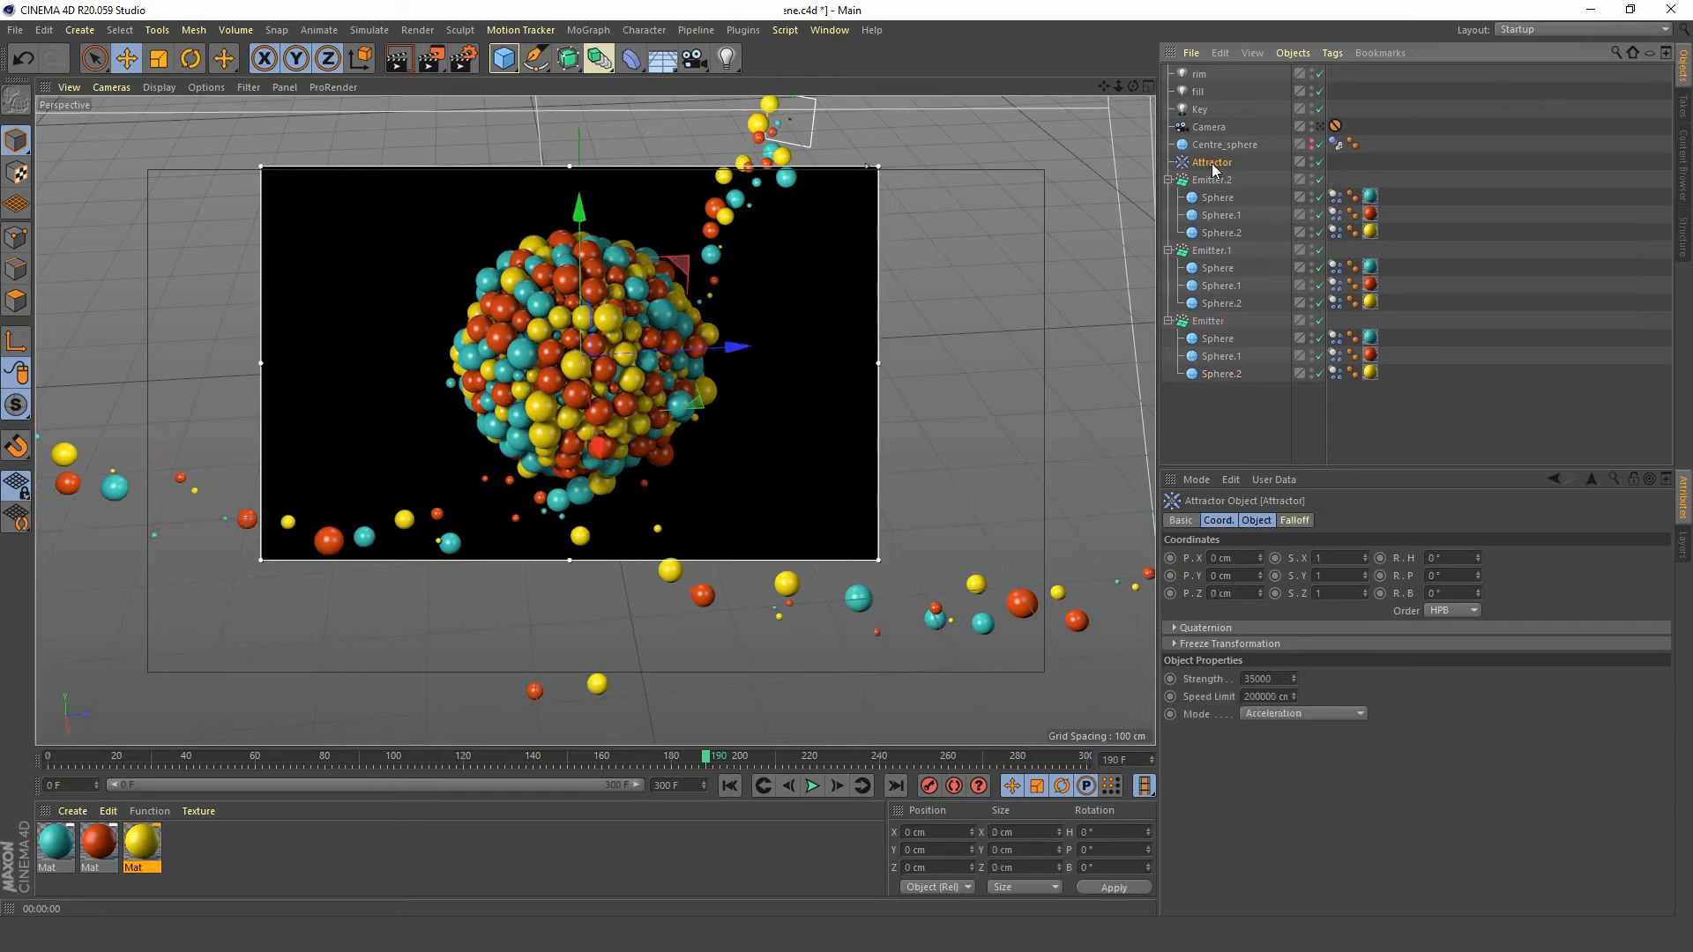
{"action": "left_click", "coordinate": [1264, 520]}
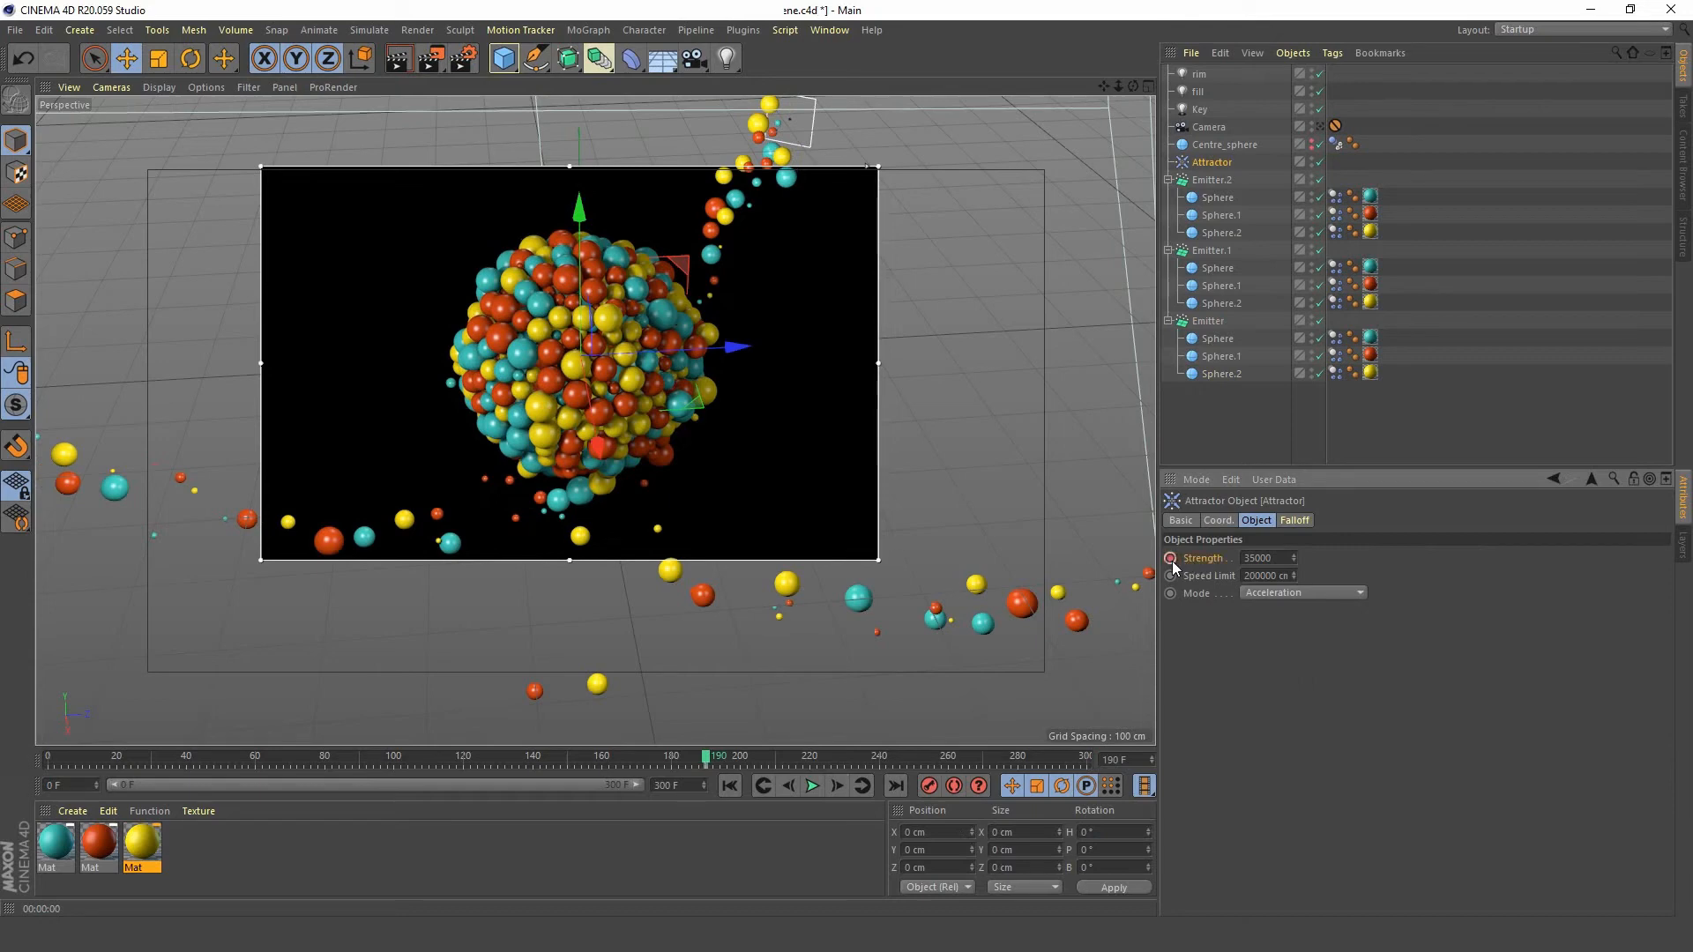
- Keyframe the Attractor's Strength at -20000 on frame 191
{"action": "left_click", "coordinate": [836, 786]}
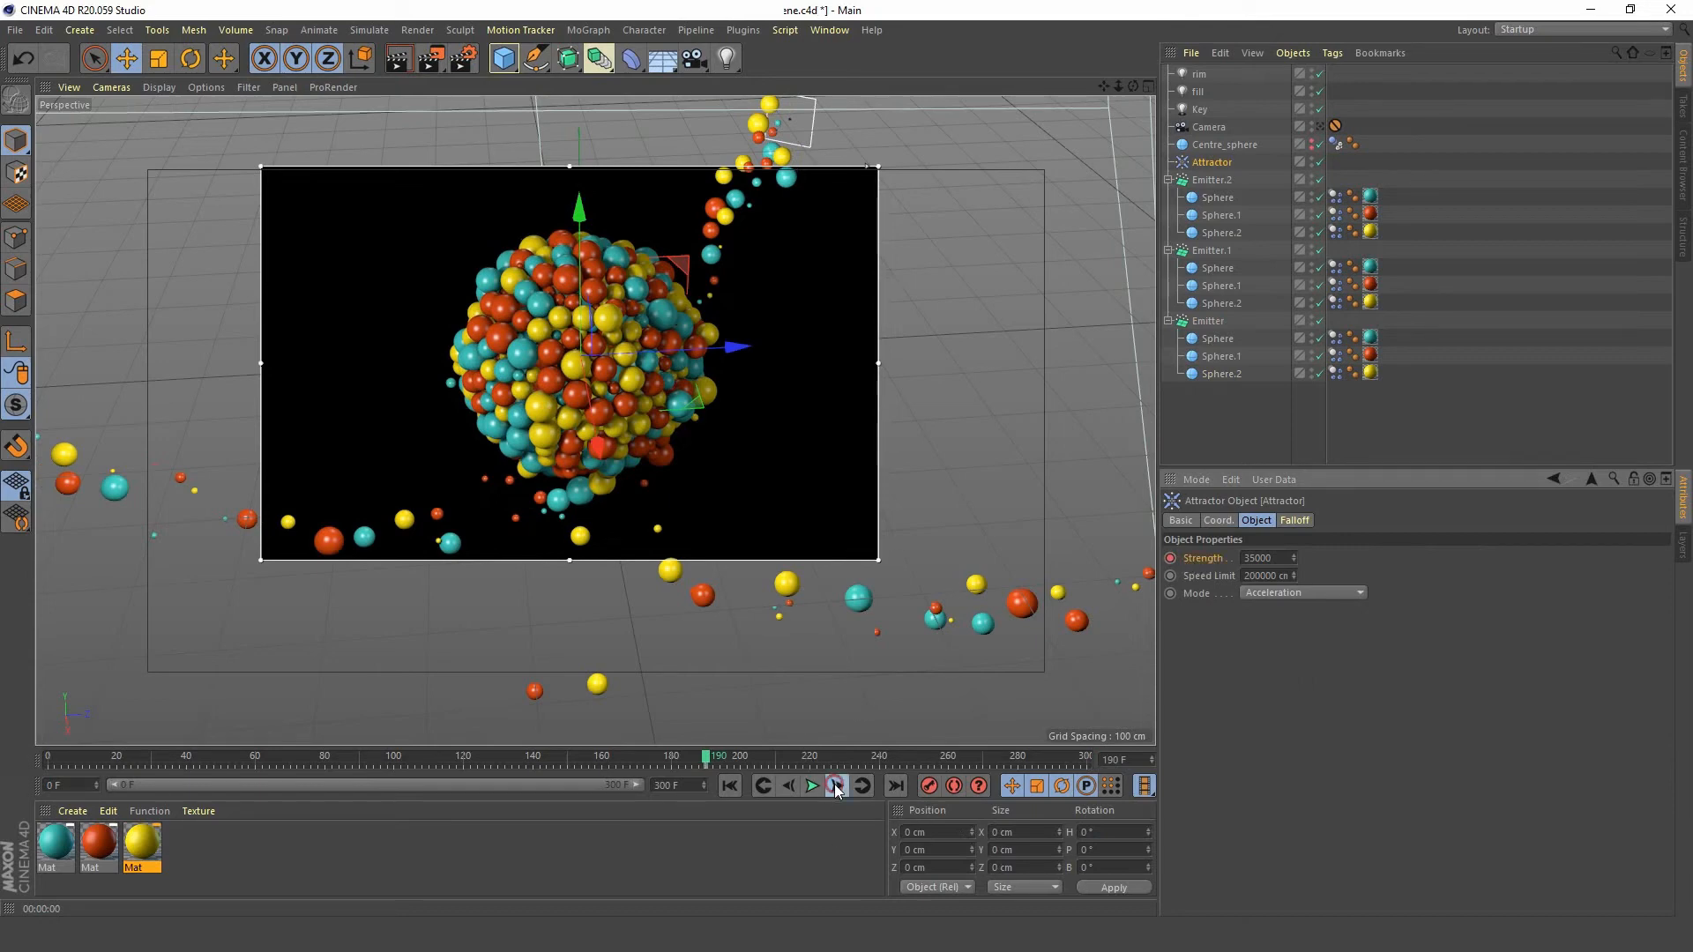
{"action": "left_click", "coordinate": [1285, 553]}
{"action": "type", "text": "-"}
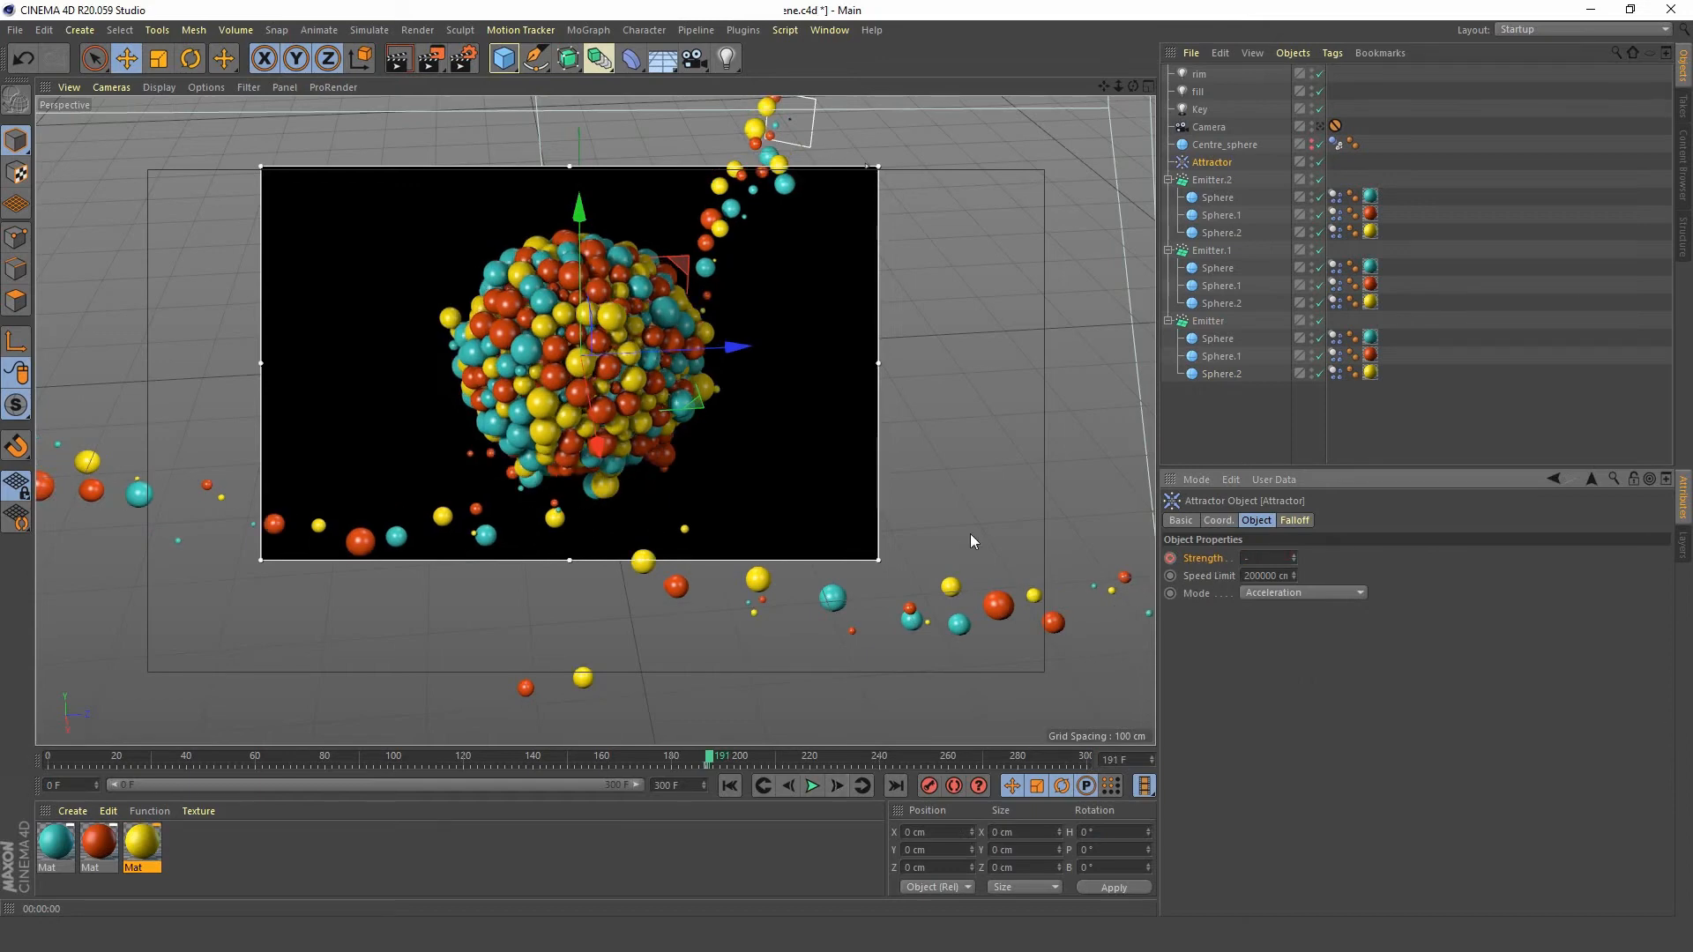
{"action": "type", "text": "20000"}
{"action": "key", "text": "Return"}
{"action": "key", "text": "ctrl+z"}
- Play the animation from the start to check how the spheres react to the Attractor's reversed strength
{"action": "left_click", "coordinate": [732, 786]}
{"action": "left_click", "coordinate": [811, 786]}
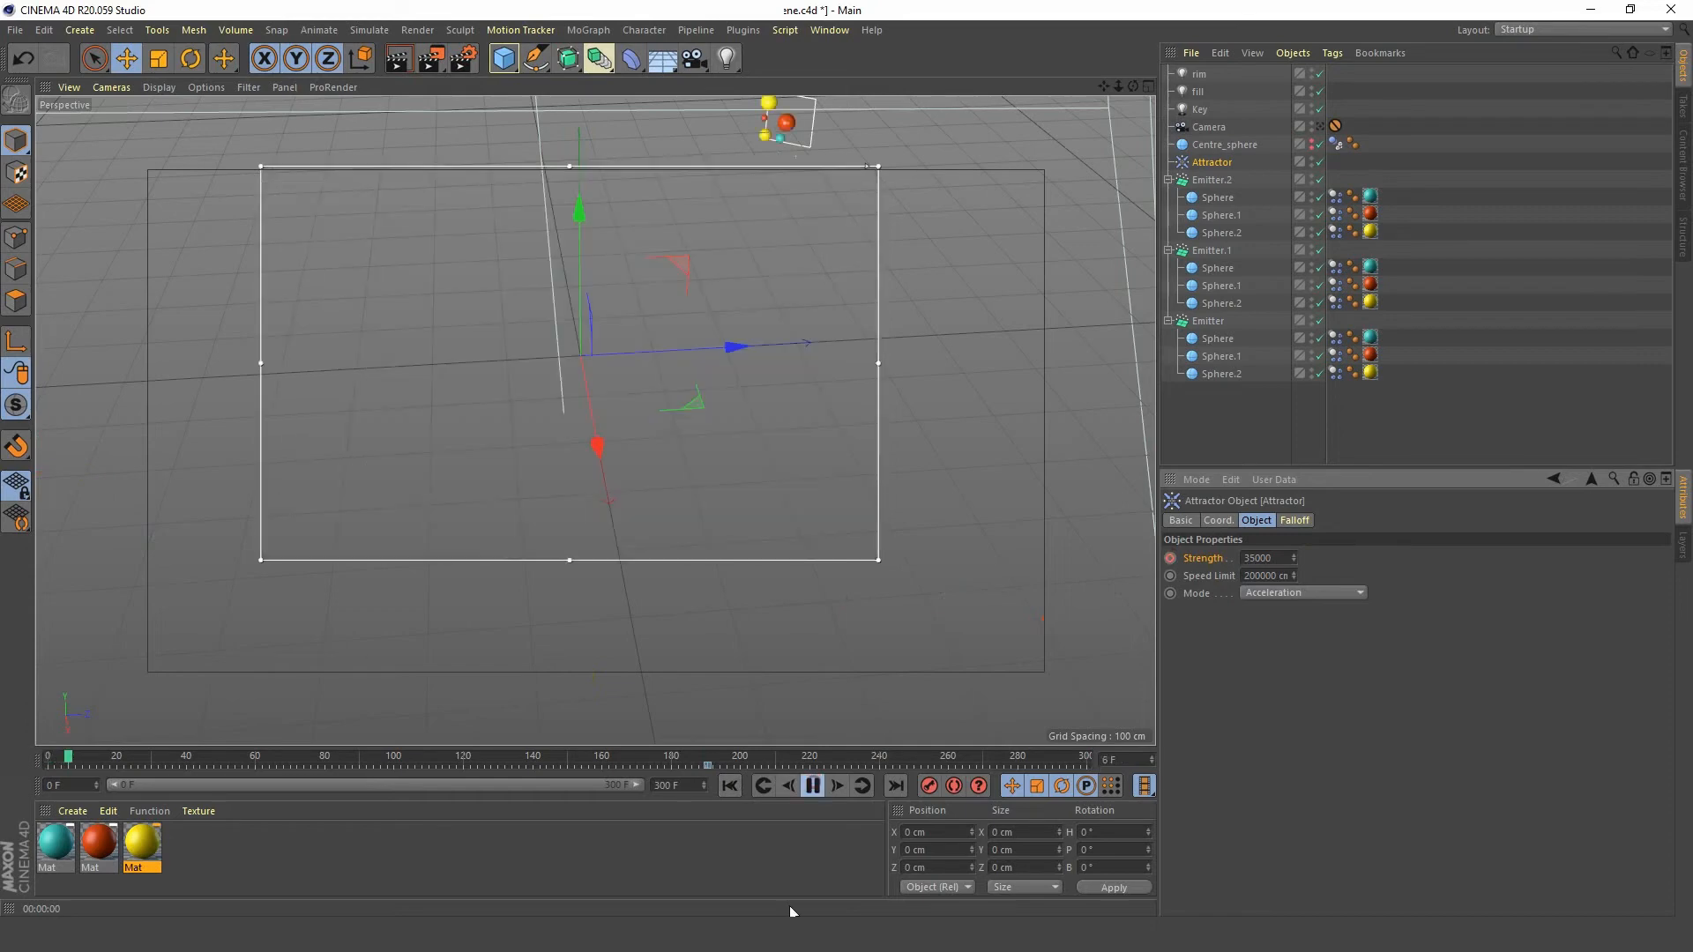
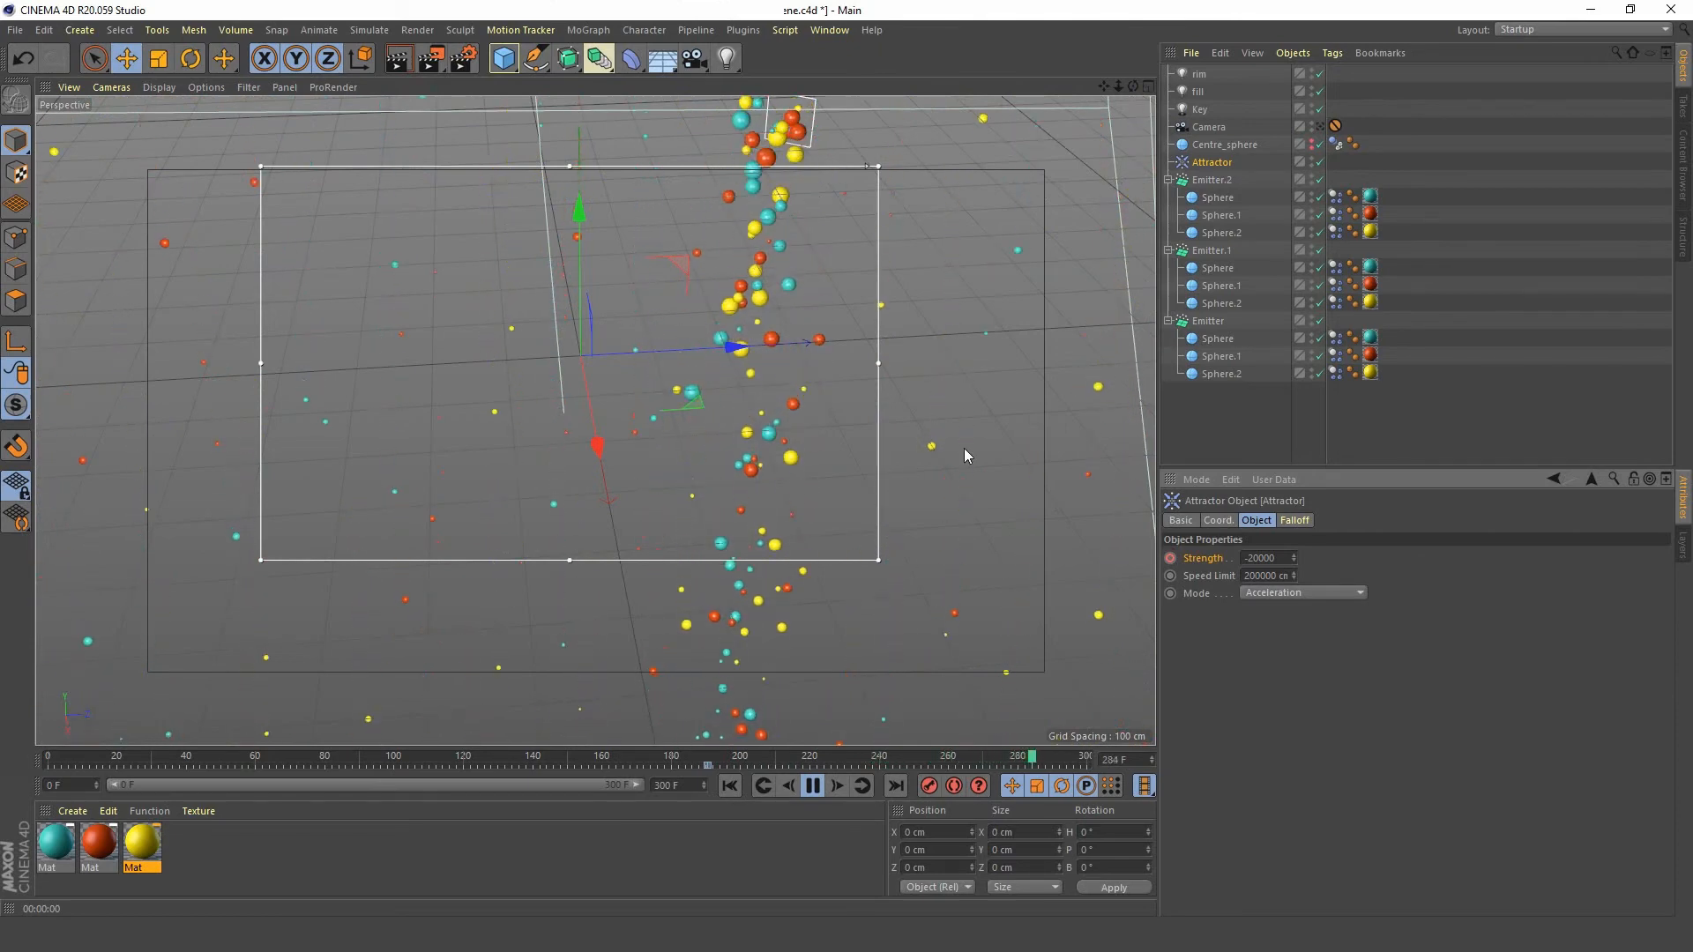
{"action": "left_click", "coordinate": [736, 784]}
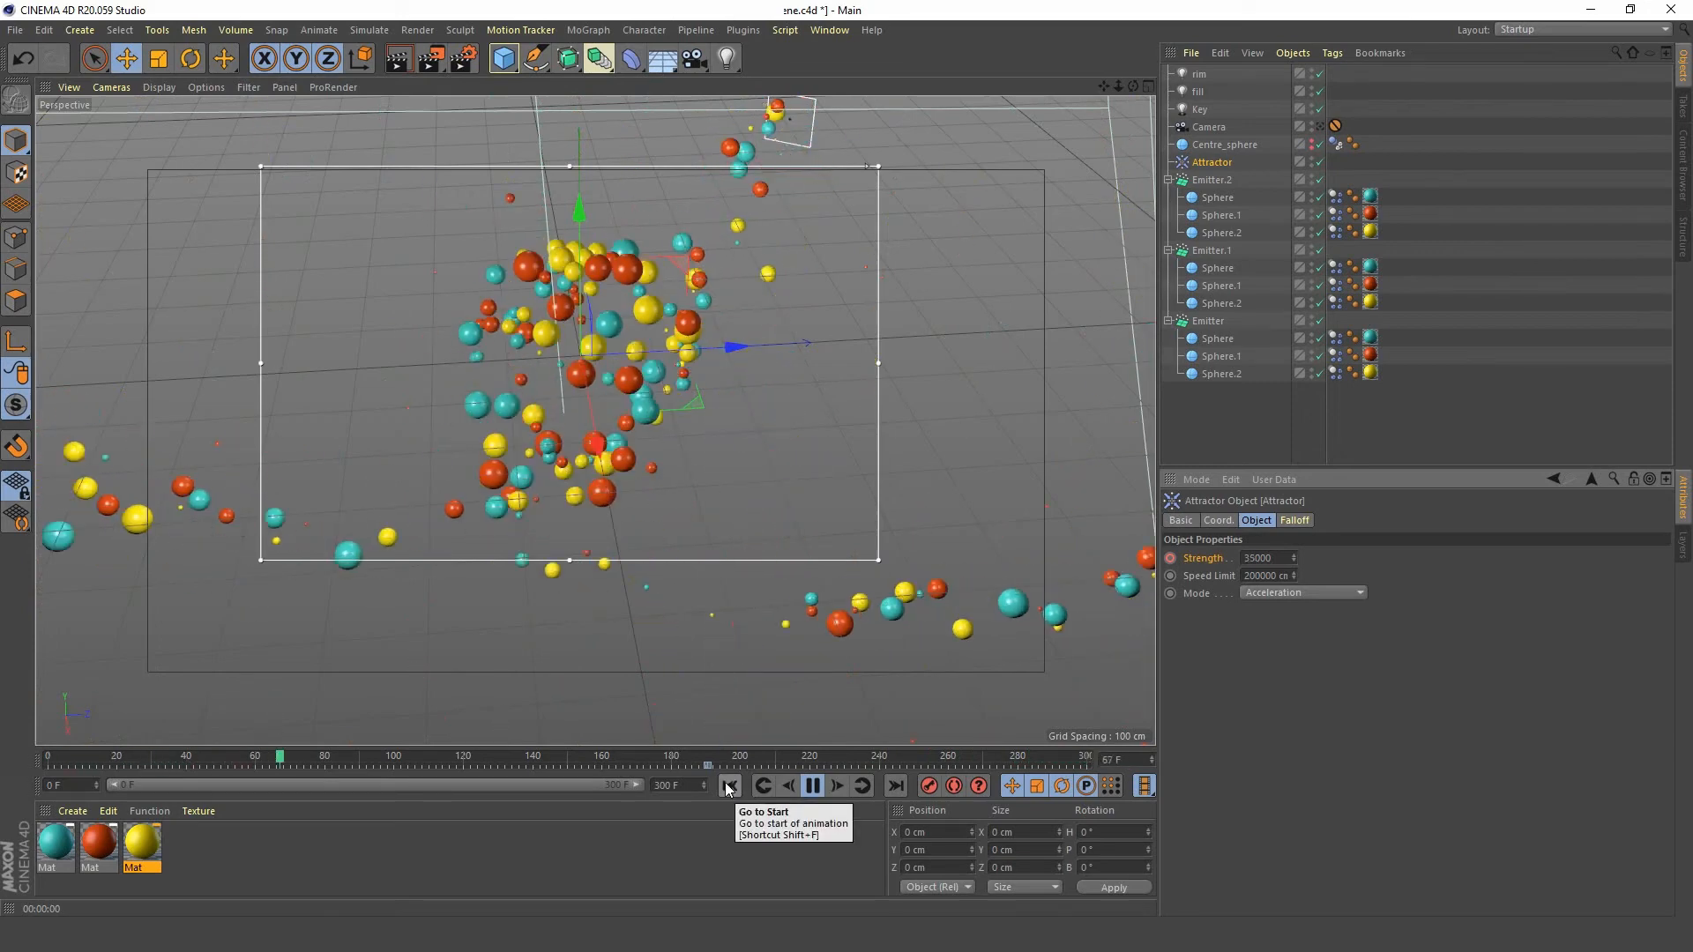
{"action": "left_click", "coordinate": [812, 786]}
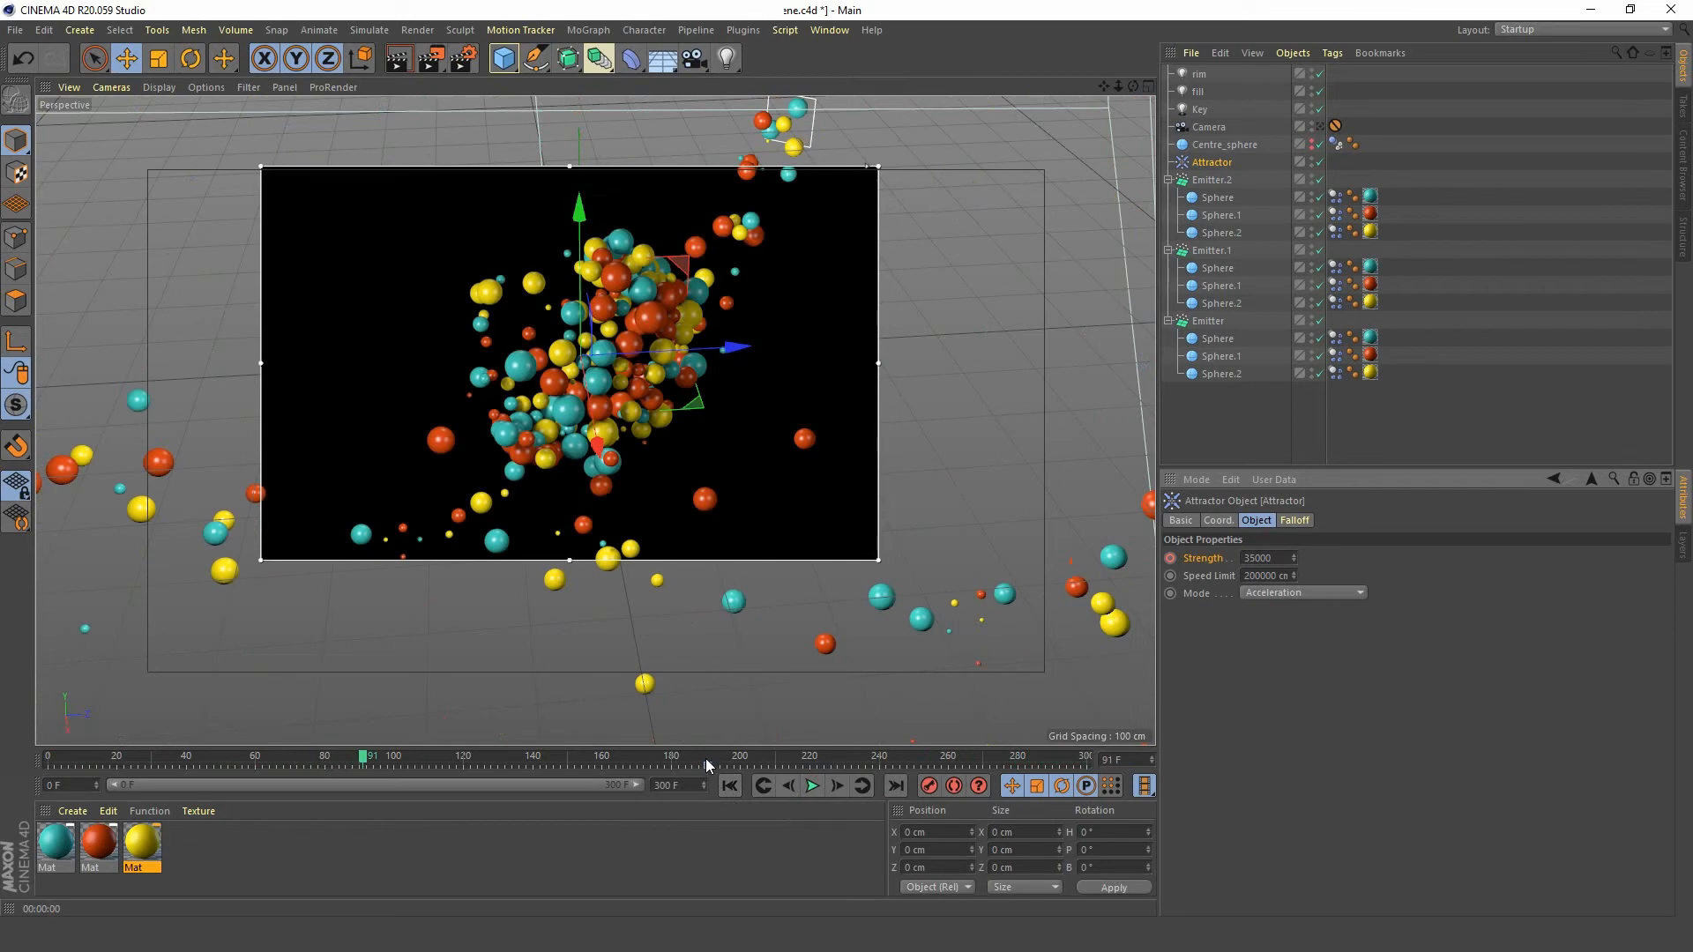
- Set Stop Emission to 190 F for all three Emitters together
{"action": "left_click", "coordinate": [705, 756]}
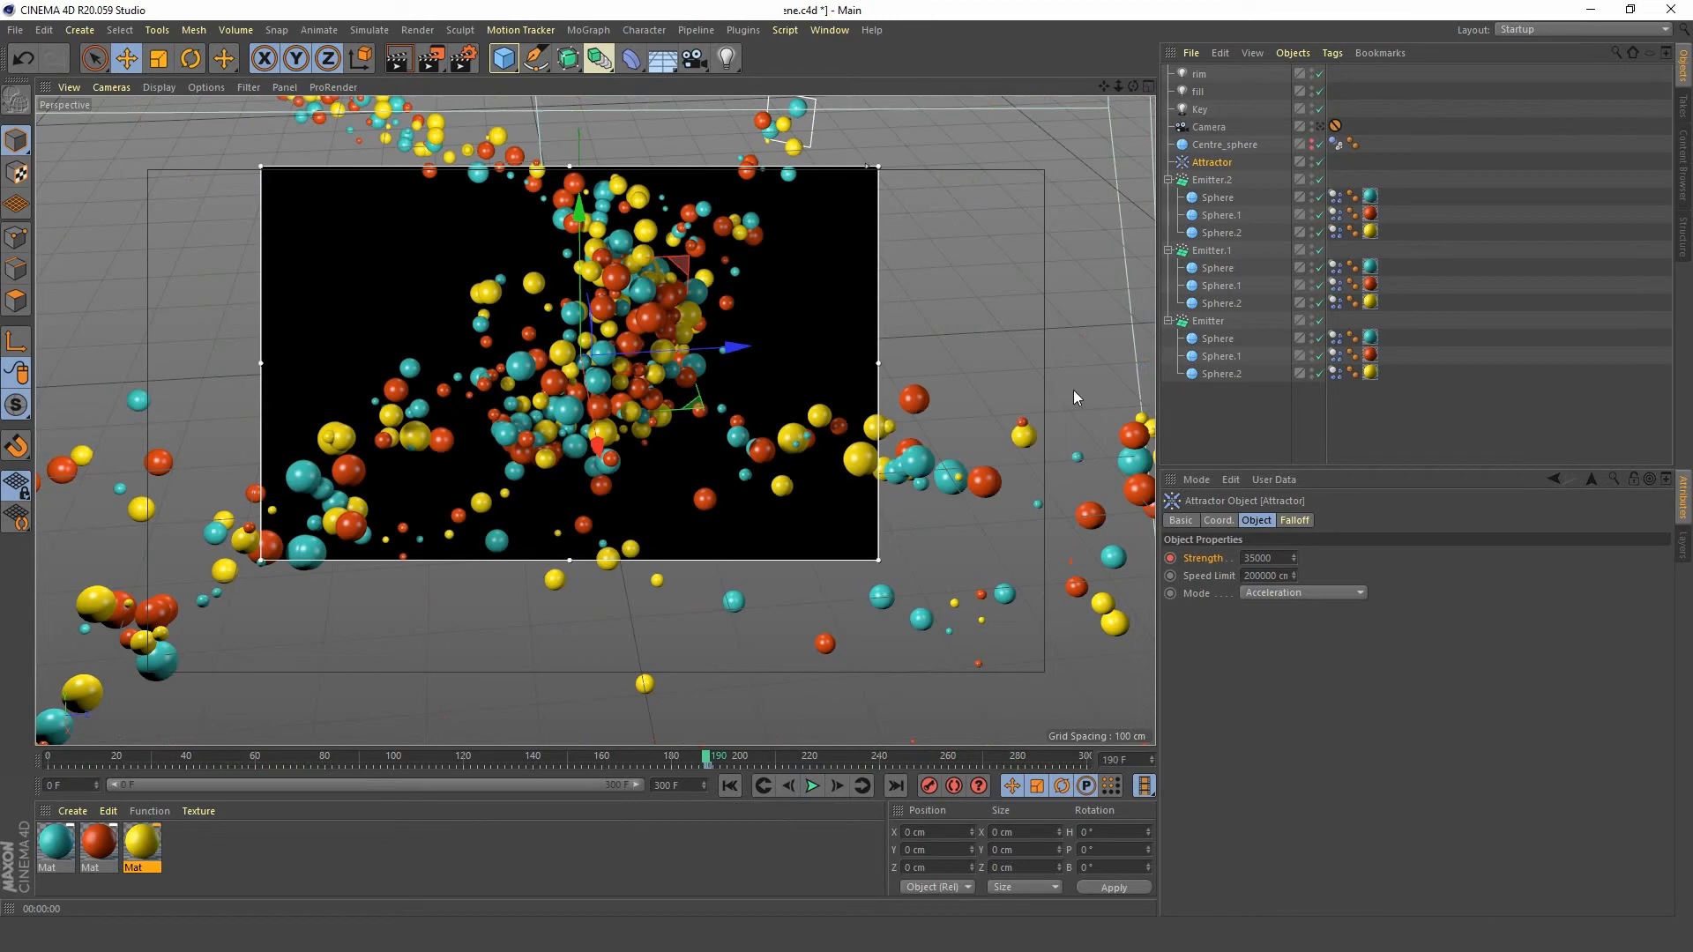
{"action": "left_click", "coordinate": [1210, 180]}
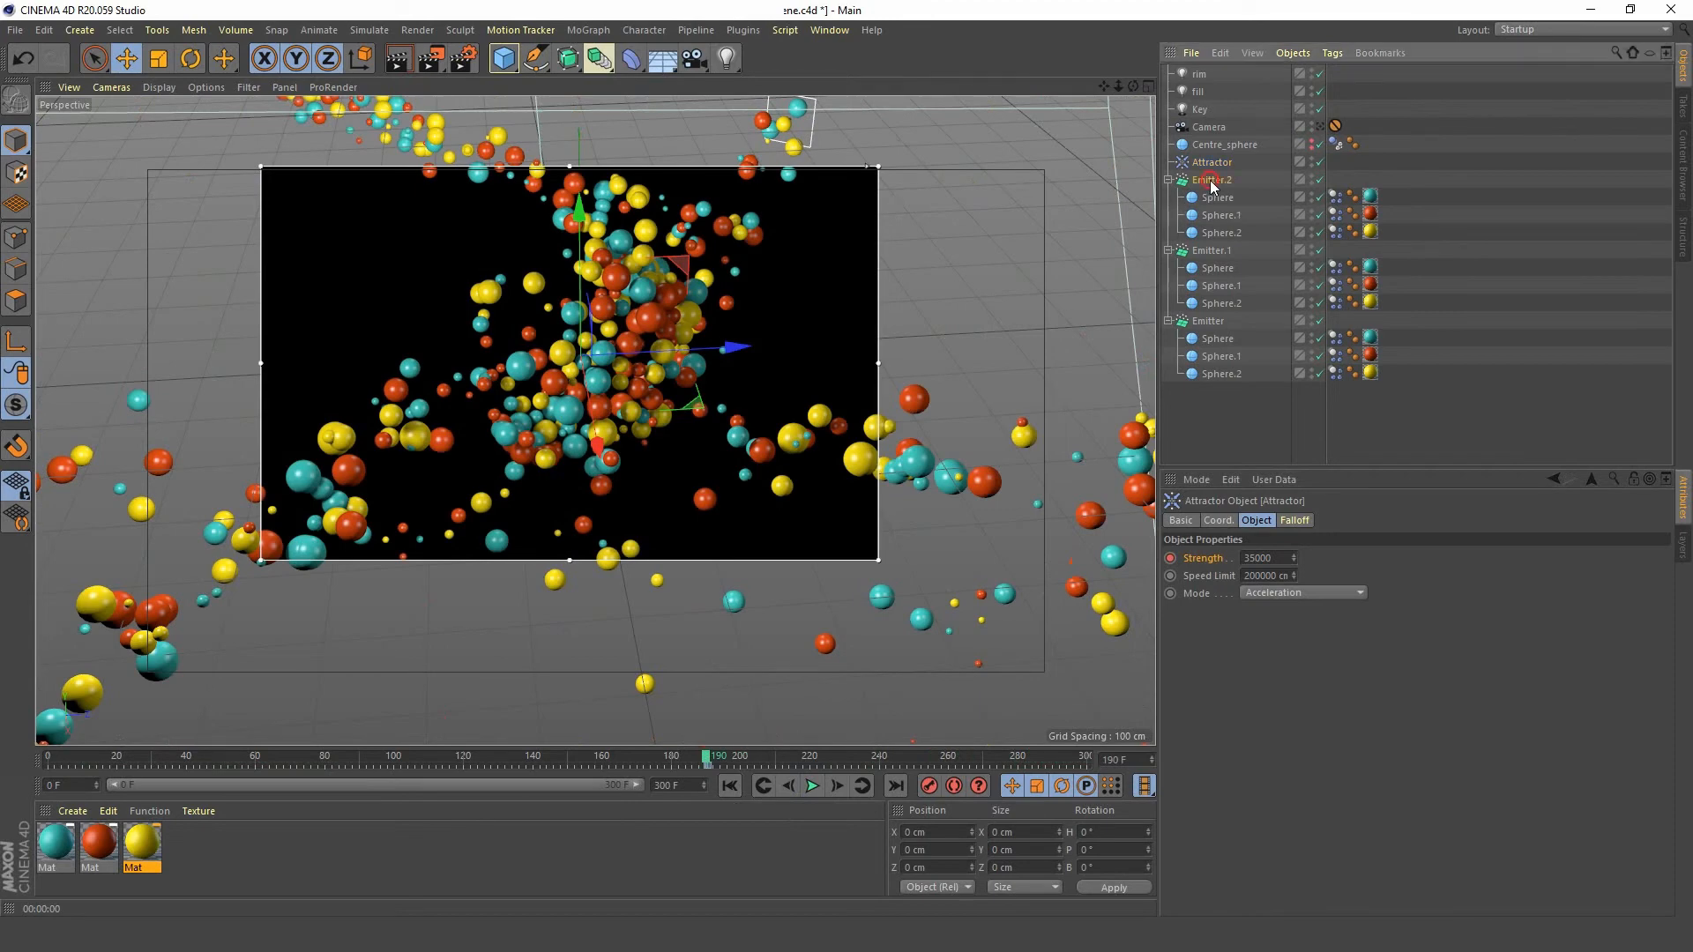
{"action": "left_click", "coordinate": [1208, 252], "text": "ctrl"}
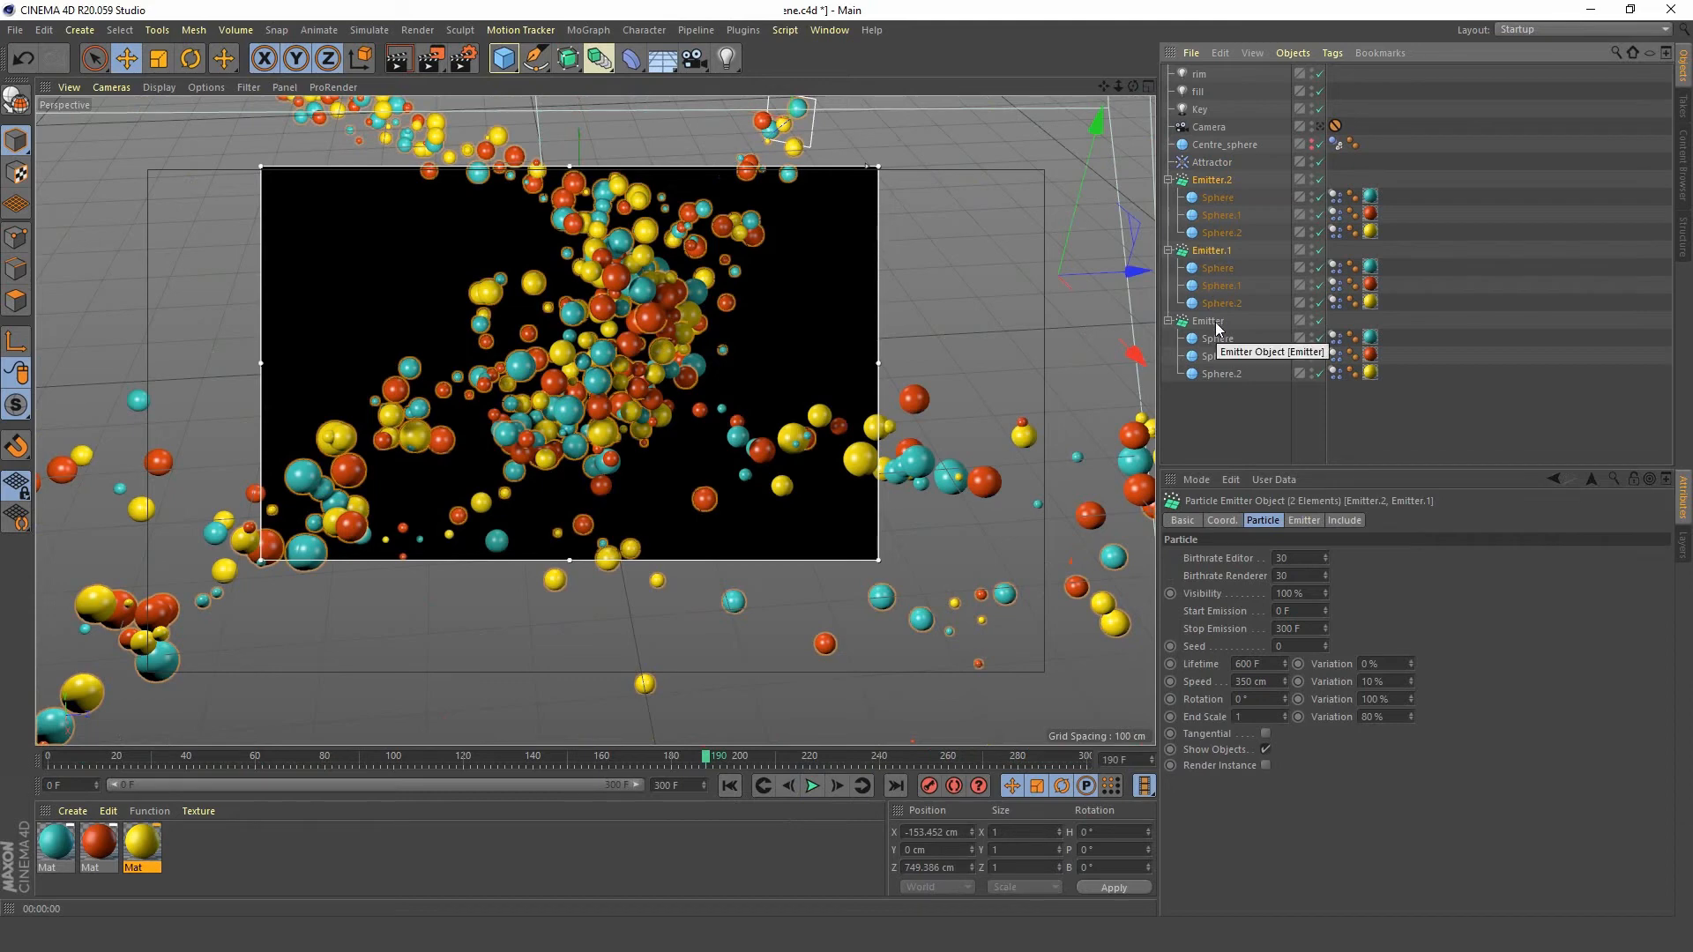
{"action": "left_click", "coordinate": [1217, 328], "text": "ctrl"}
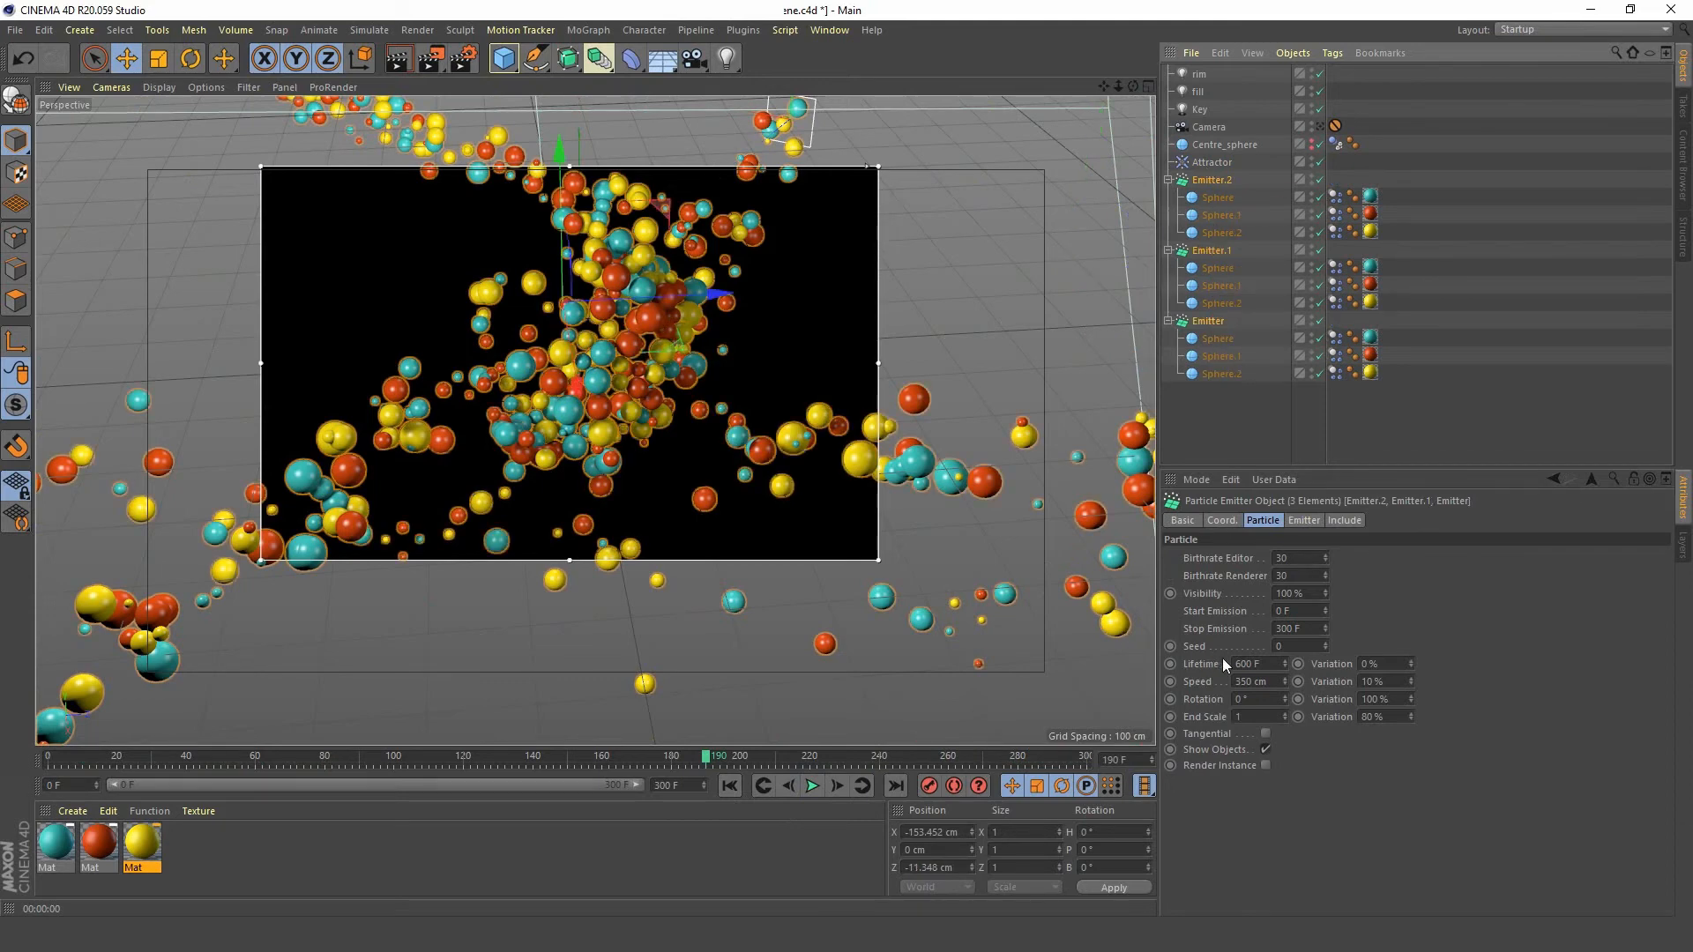
{"action": "left_click", "coordinate": [1313, 629]}
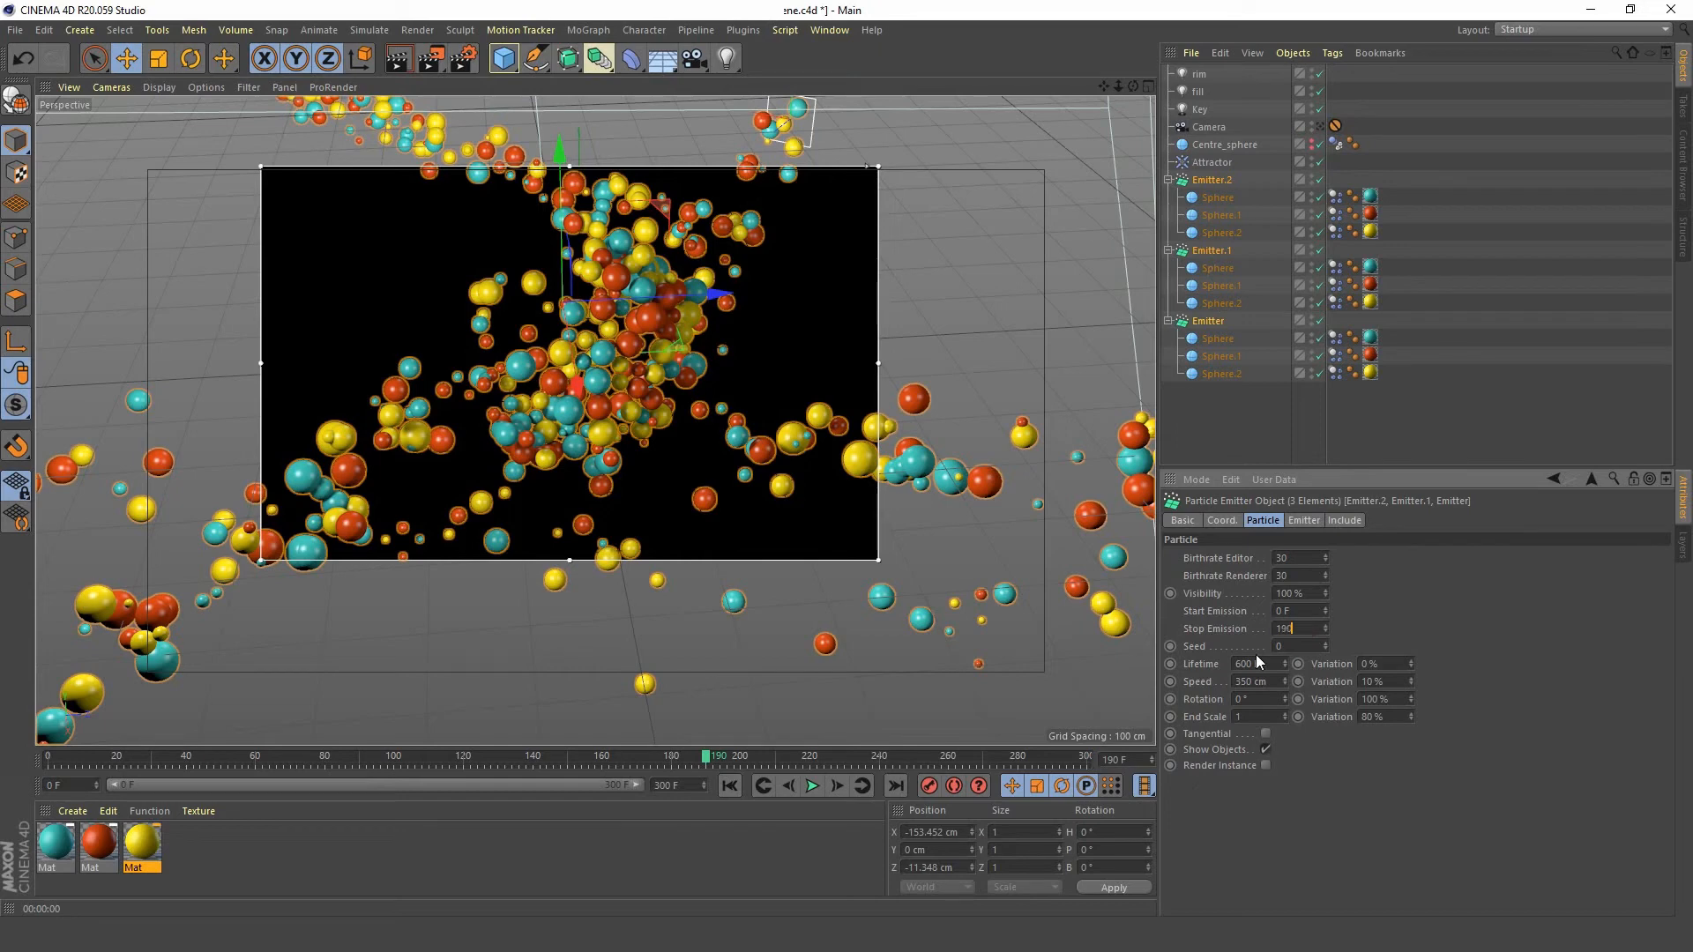
{"action": "key", "text": "Return"}
- Replay the animation from the start to check the particle flow with the shortened emission, with all objects deselected
{"action": "left_click", "coordinate": [728, 787]}
{"action": "left_click", "coordinate": [812, 786]}
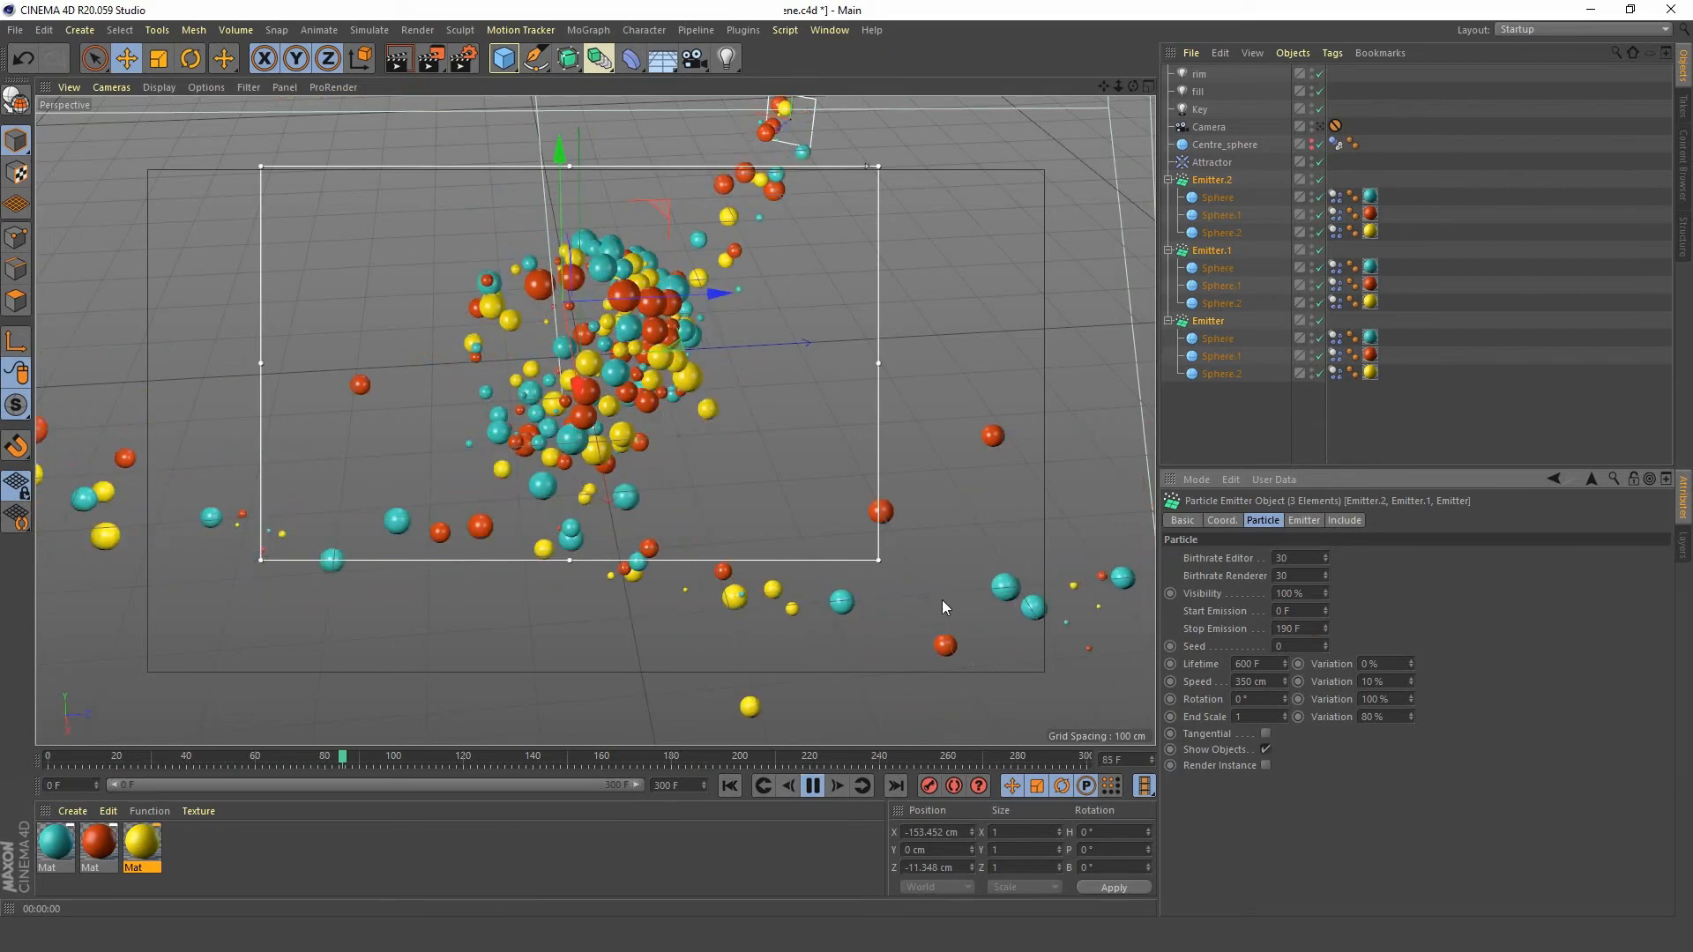
{"action": "left_click", "coordinate": [816, 788]}
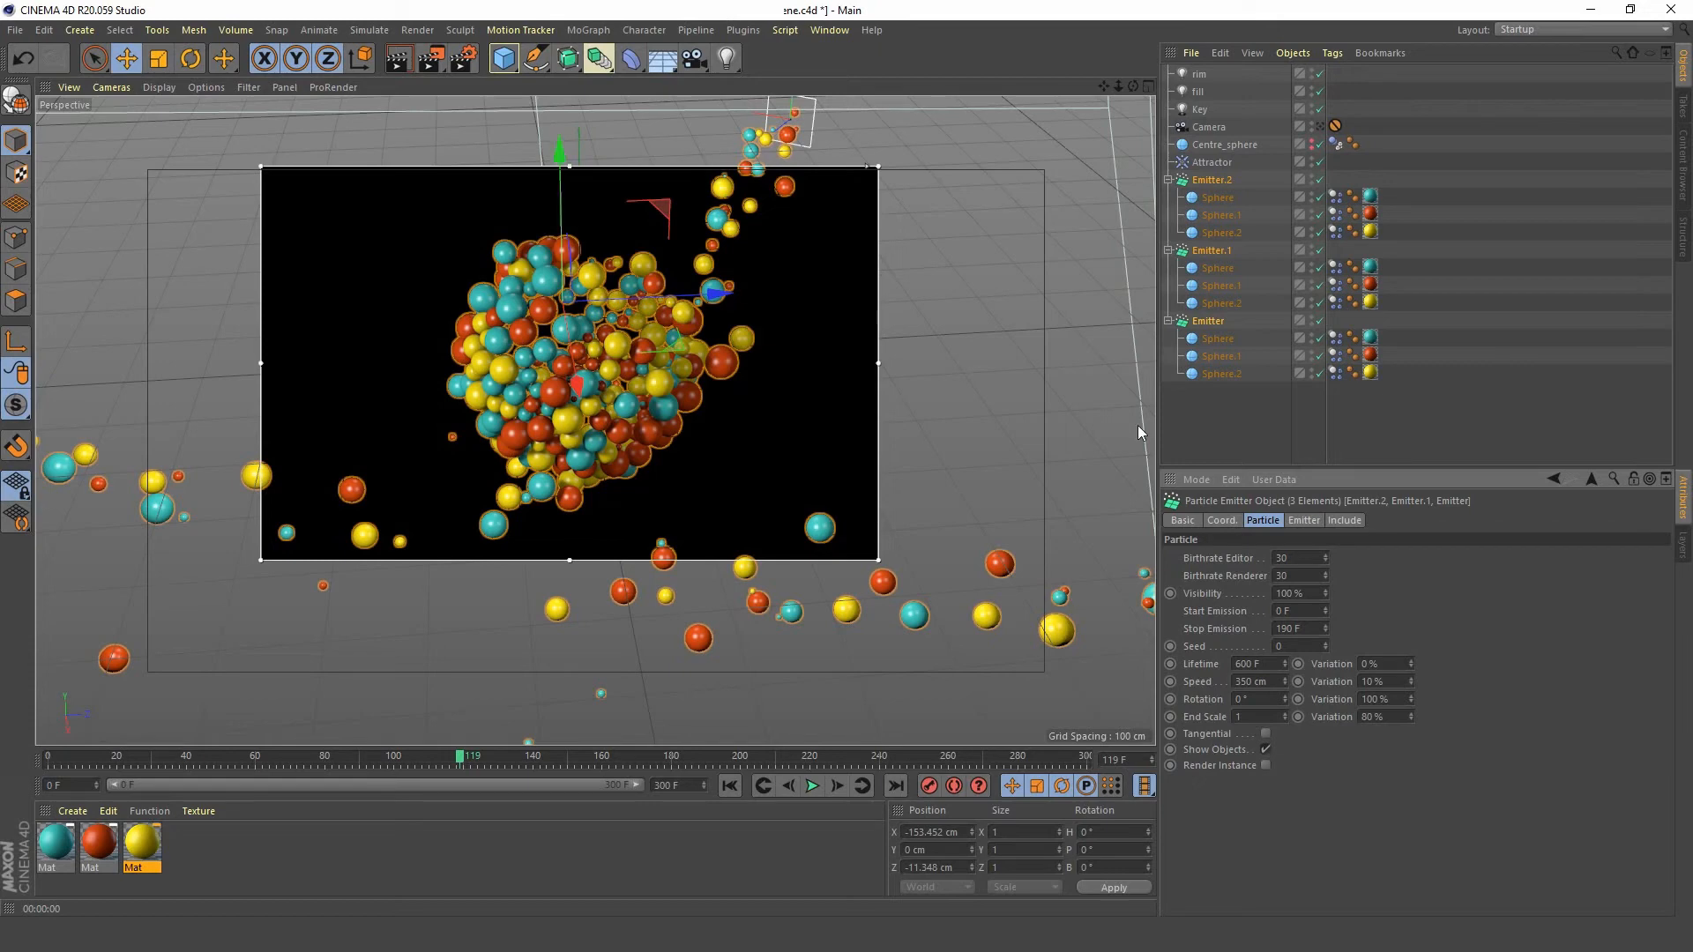
{"action": "left_click", "coordinate": [1236, 417]}
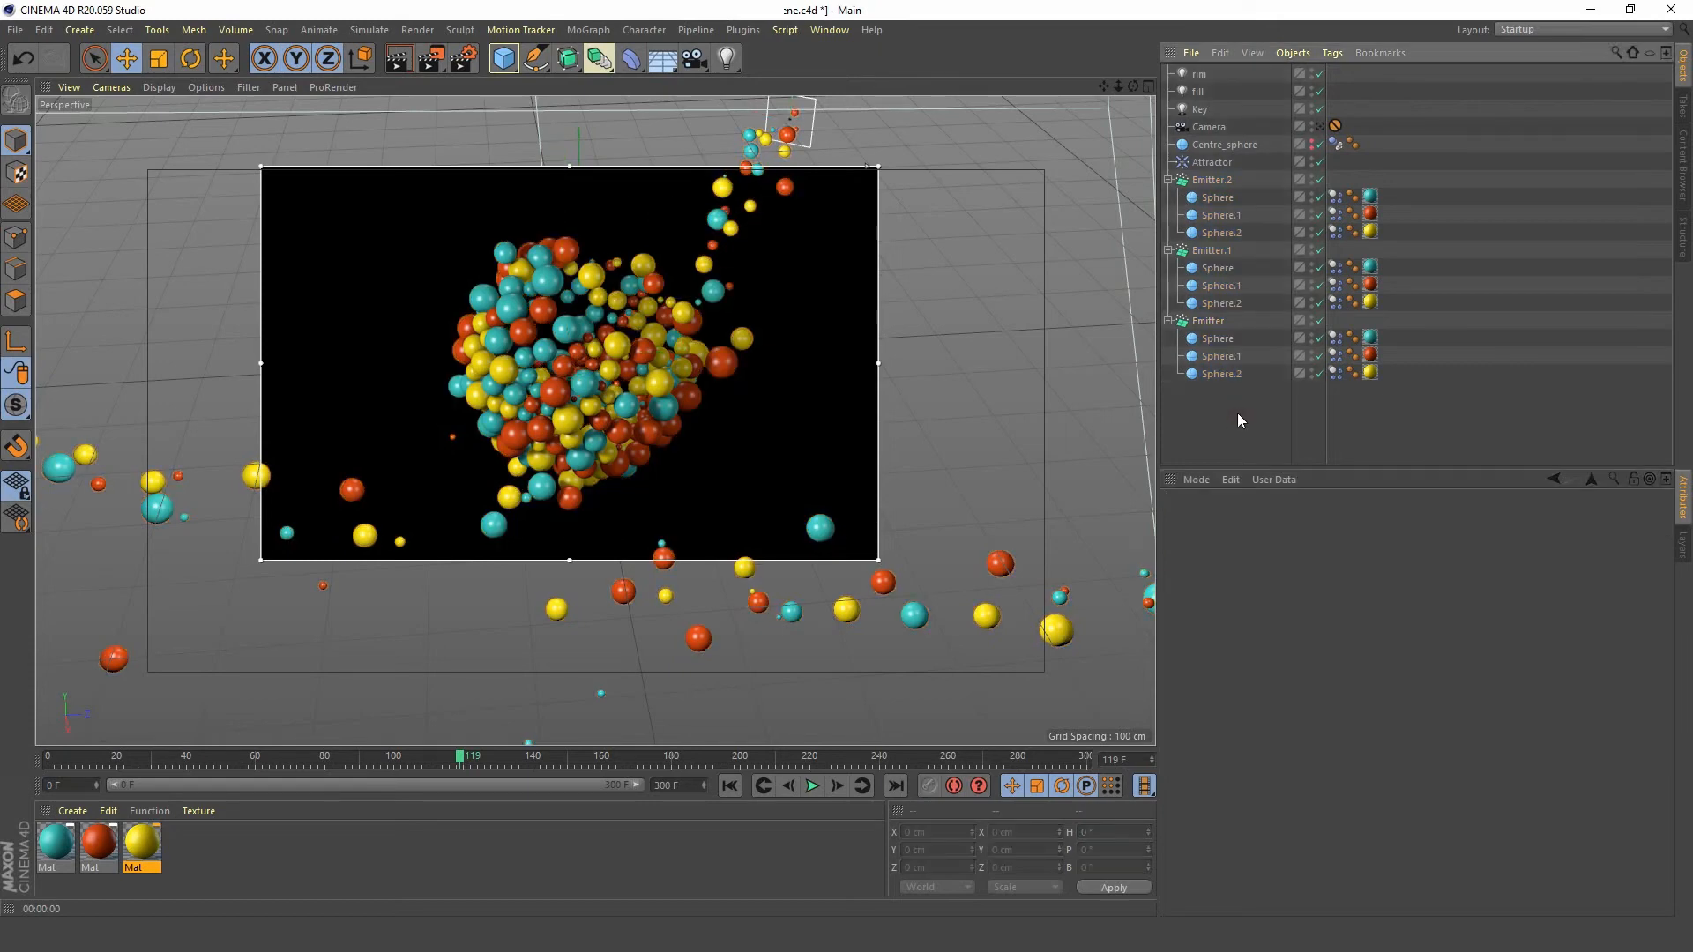
{"action": "left_click", "coordinate": [812, 787]}
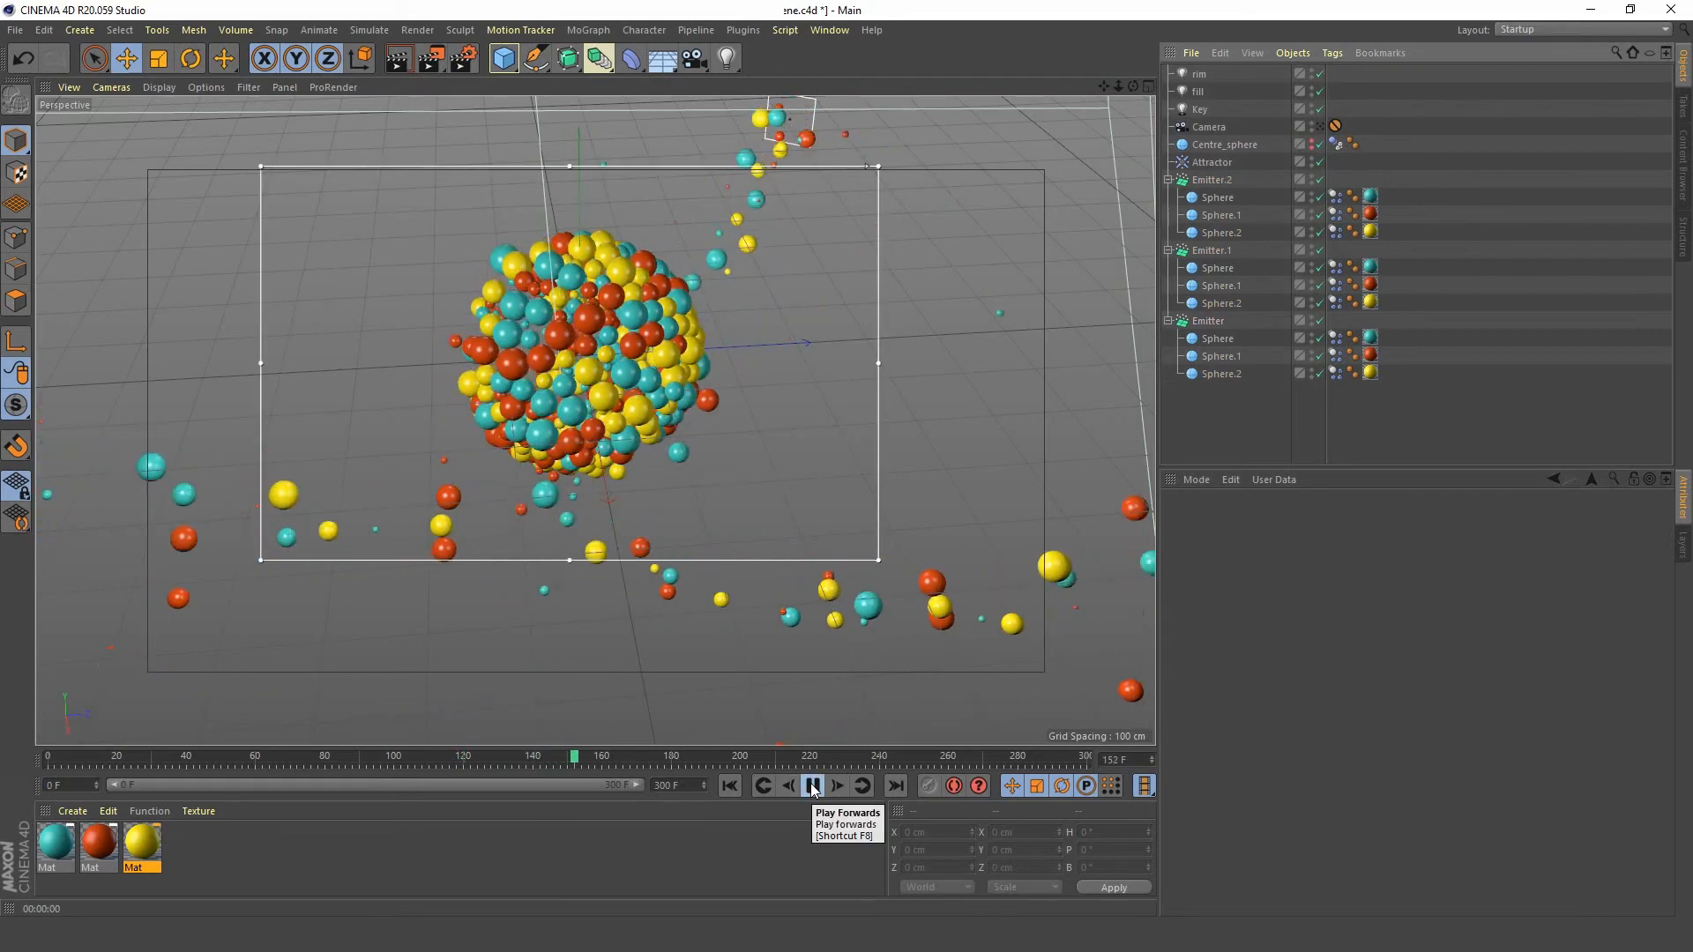
{"action": "left_click", "coordinate": [812, 787]}
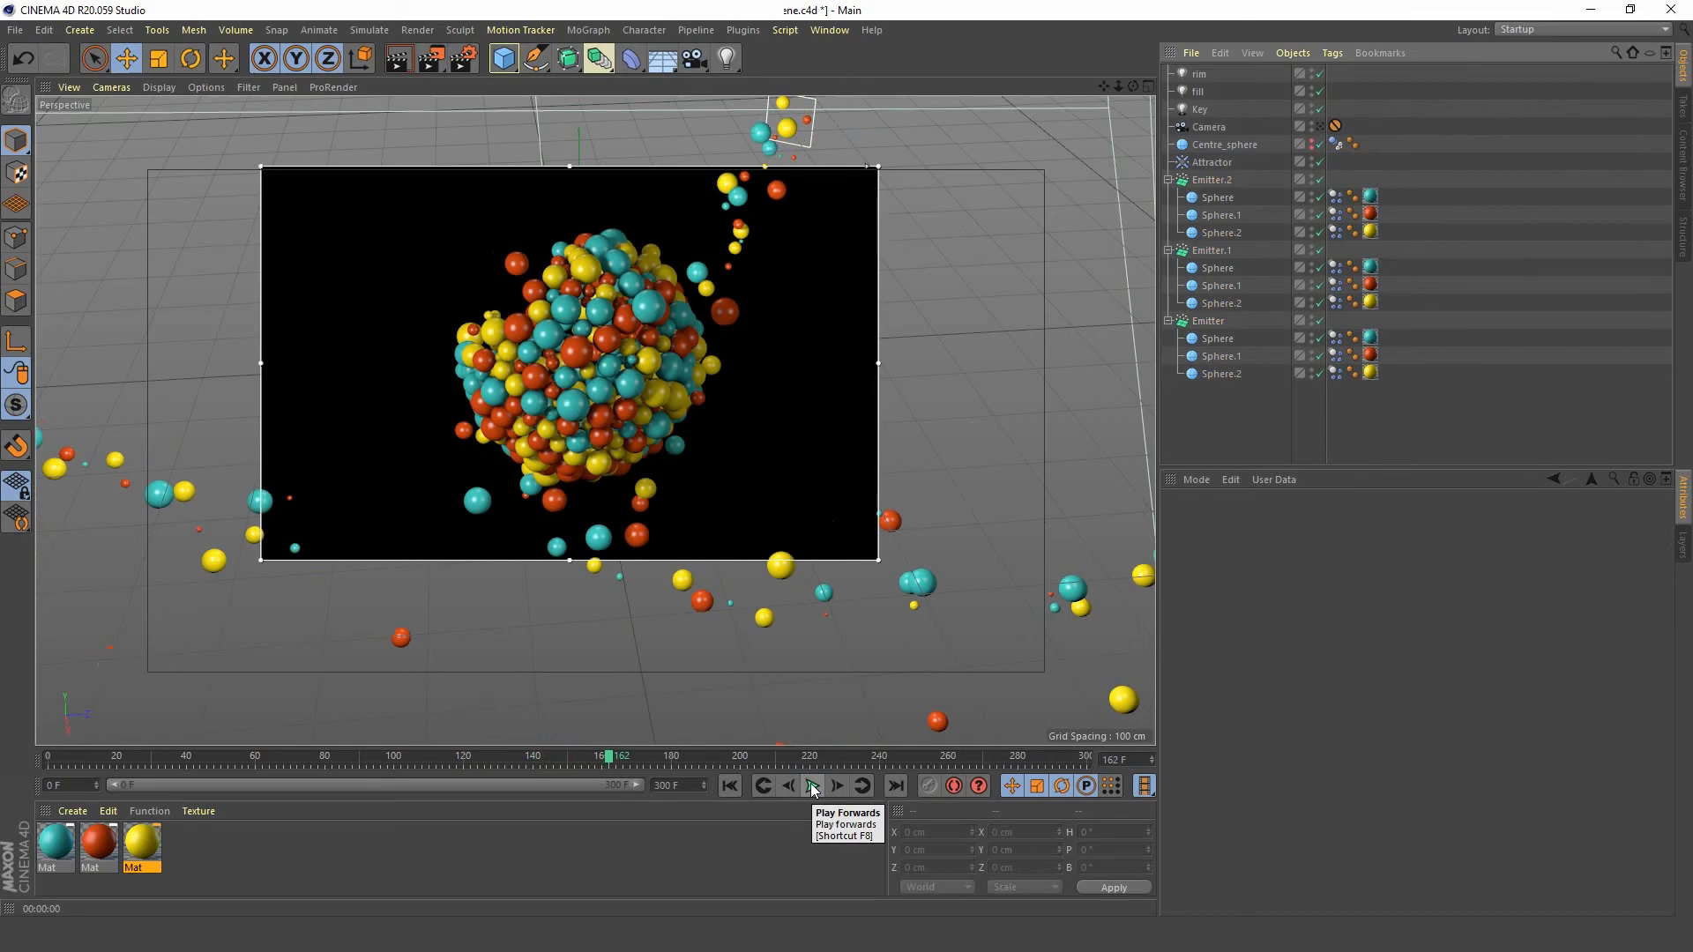
- Play the animation on to just after frame 191 and turn off the Interactive Render Region
{"action": "left_click", "coordinate": [814, 788]}
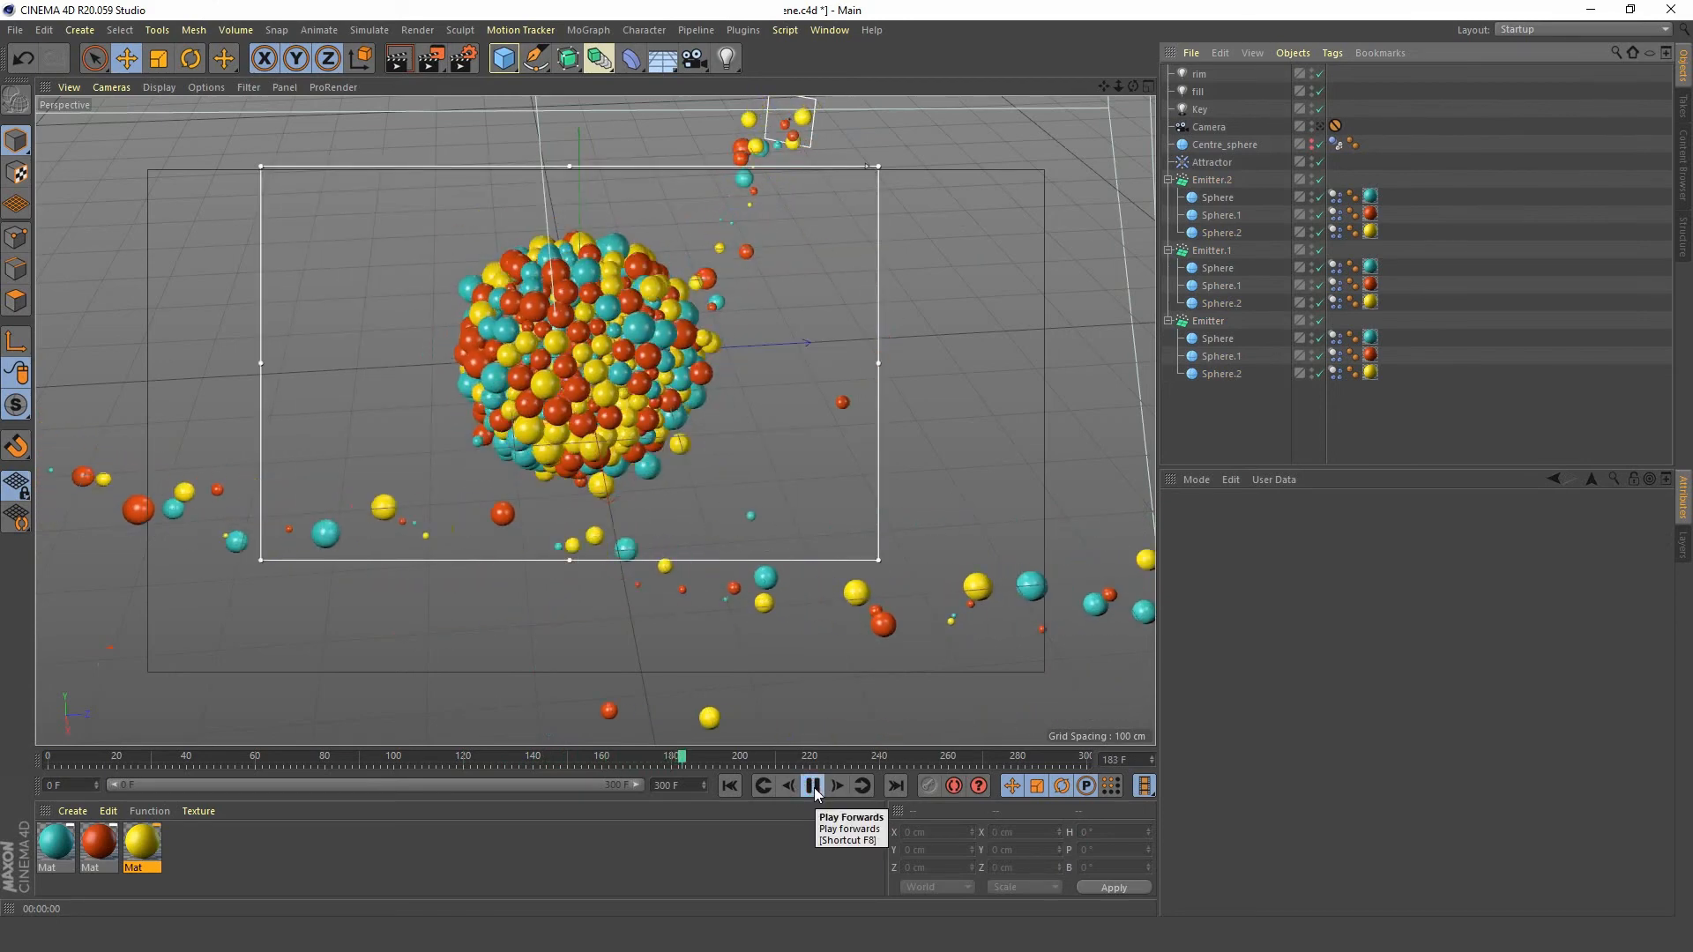
{"action": "left_click", "coordinate": [814, 788]}
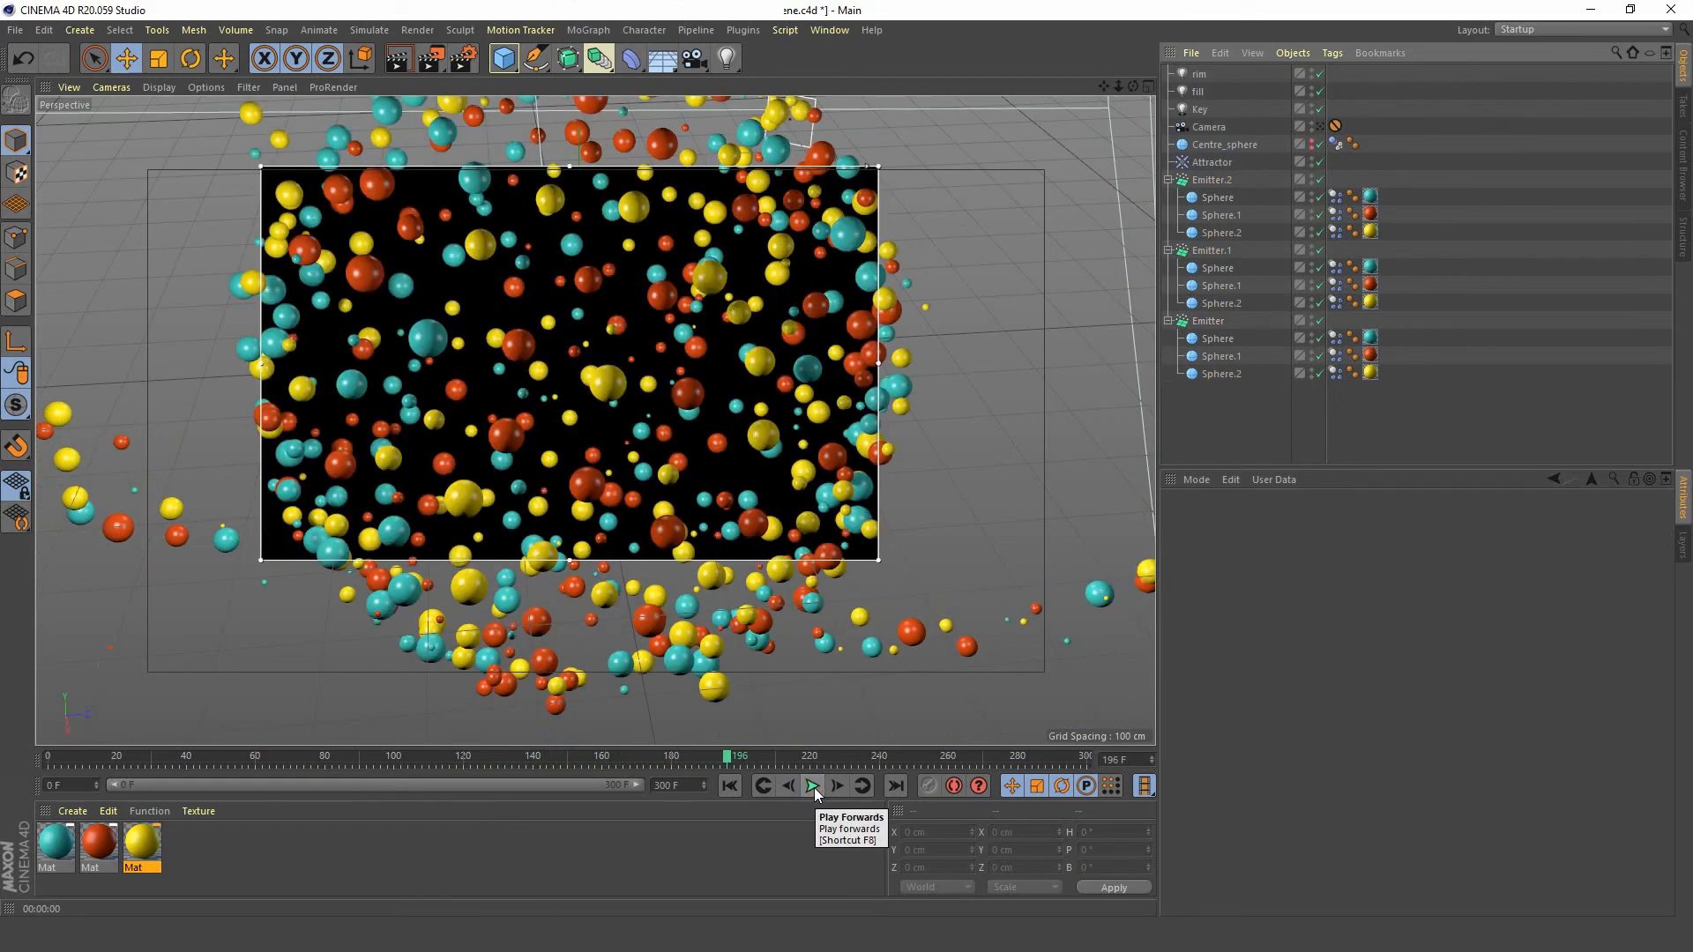
{"action": "left_click_drag", "start_coordinate": [427, 60], "coordinate": [511, 430]}
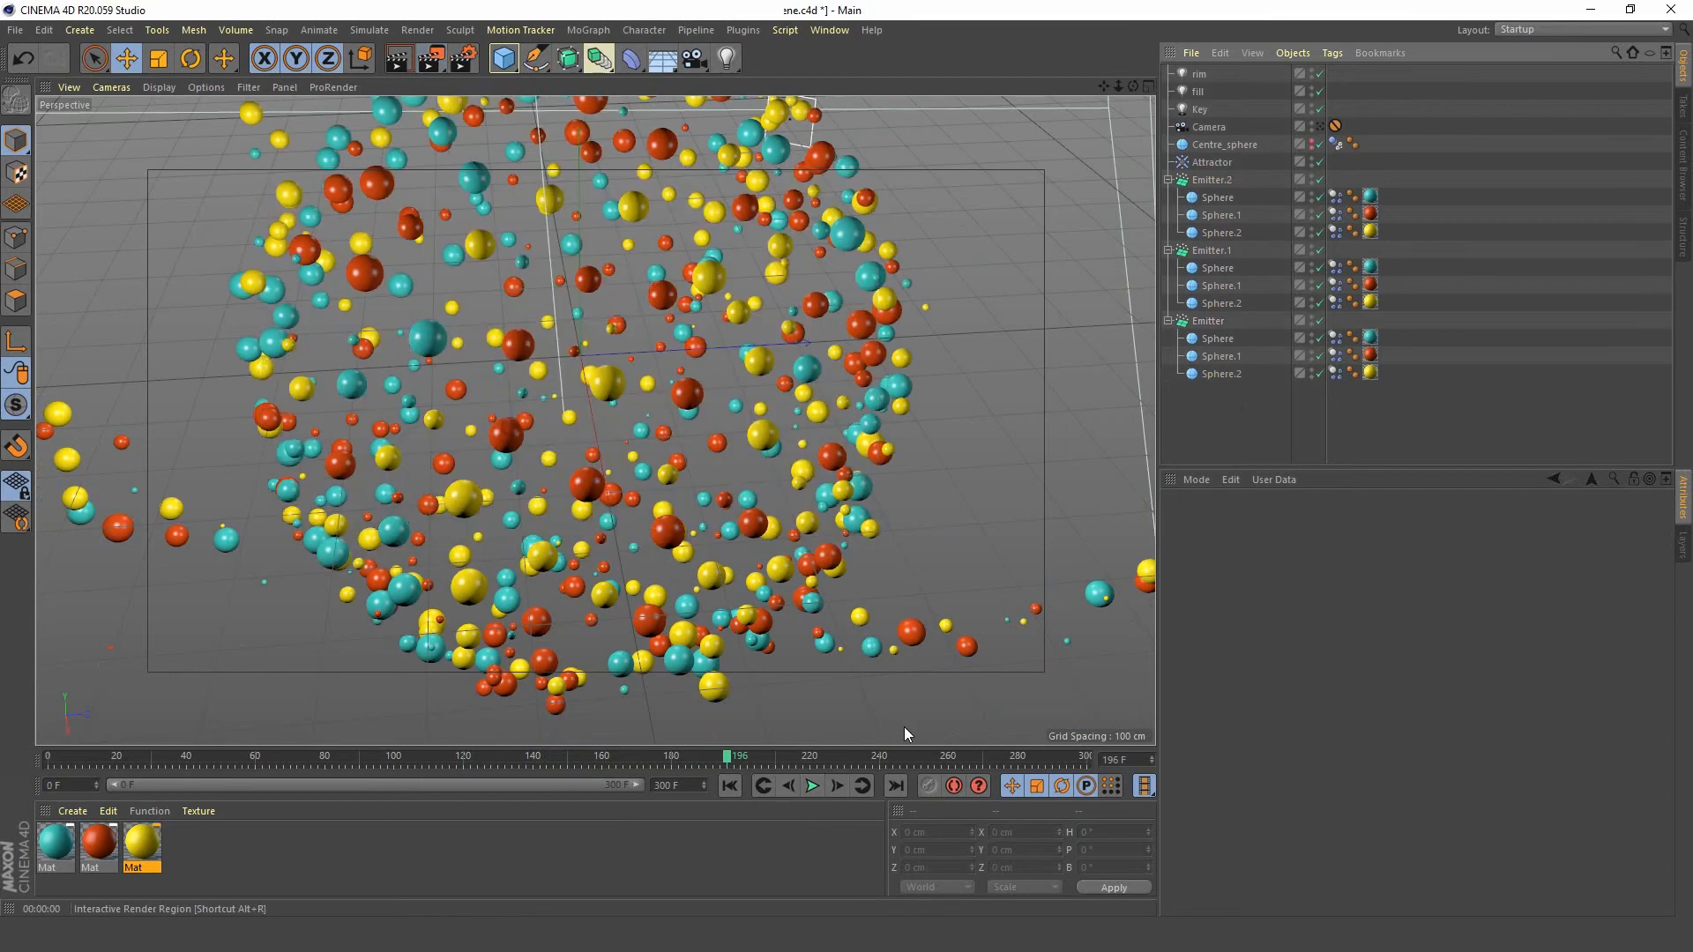
- Replay the animation from the start and examine the Attractor's keyframes in a maximized Dope Sheet
{"action": "left_click", "coordinate": [732, 786]}
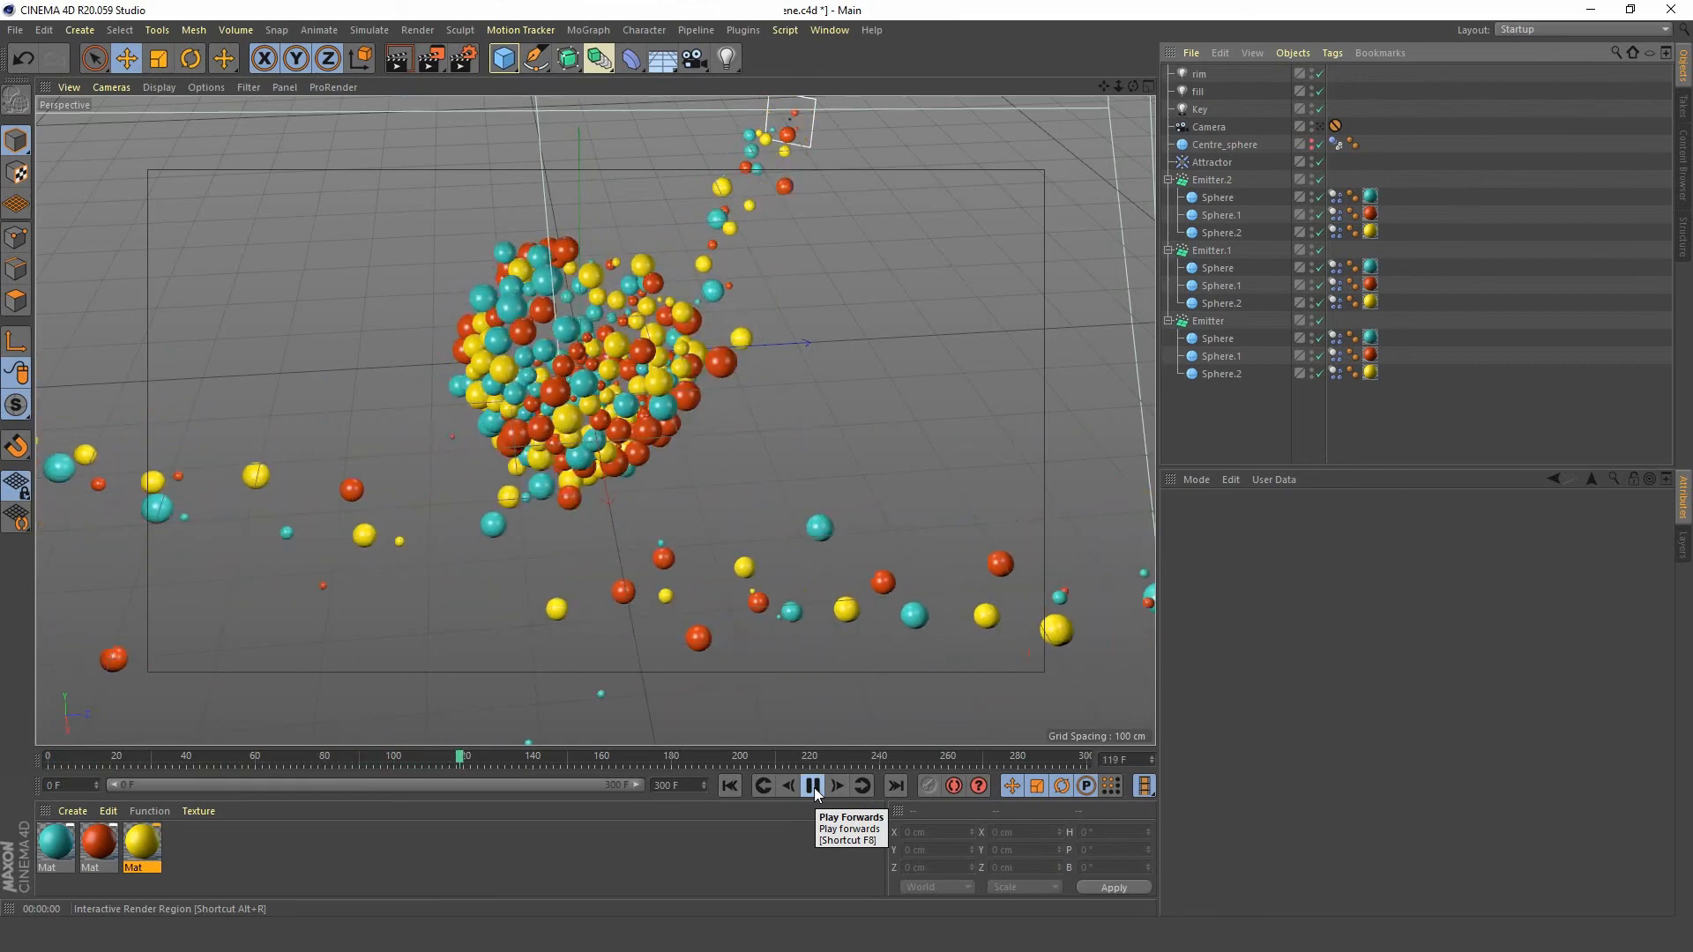
{"action": "left_click", "coordinate": [813, 786]}
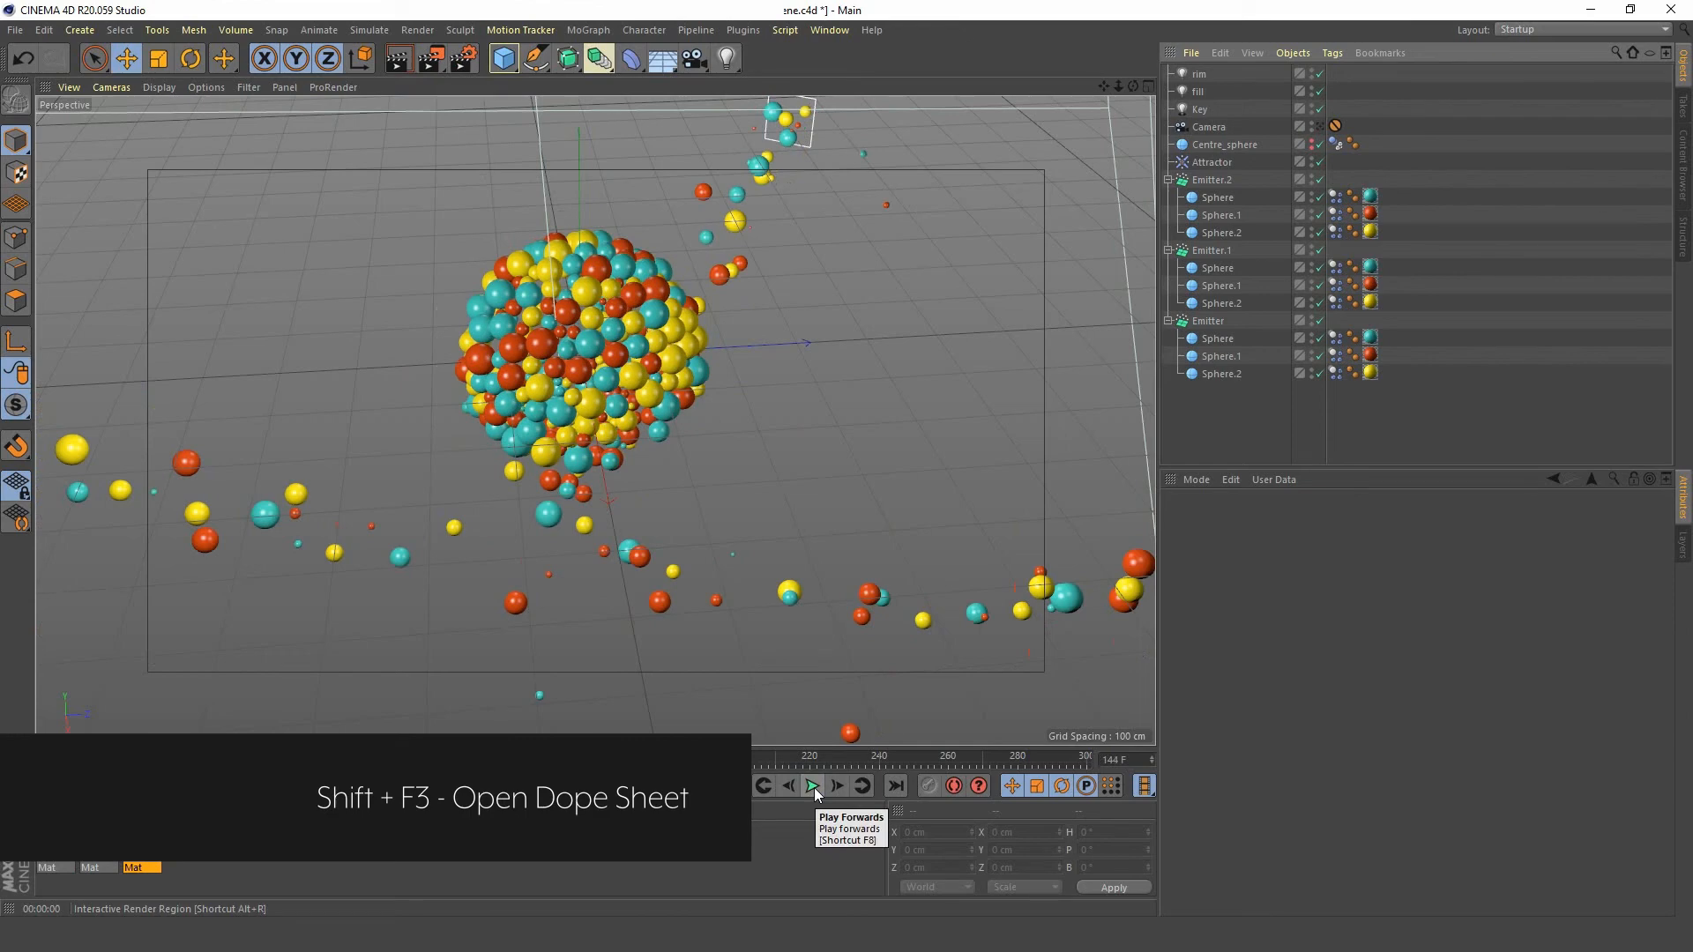
{"action": "key", "text": "shift+F3"}
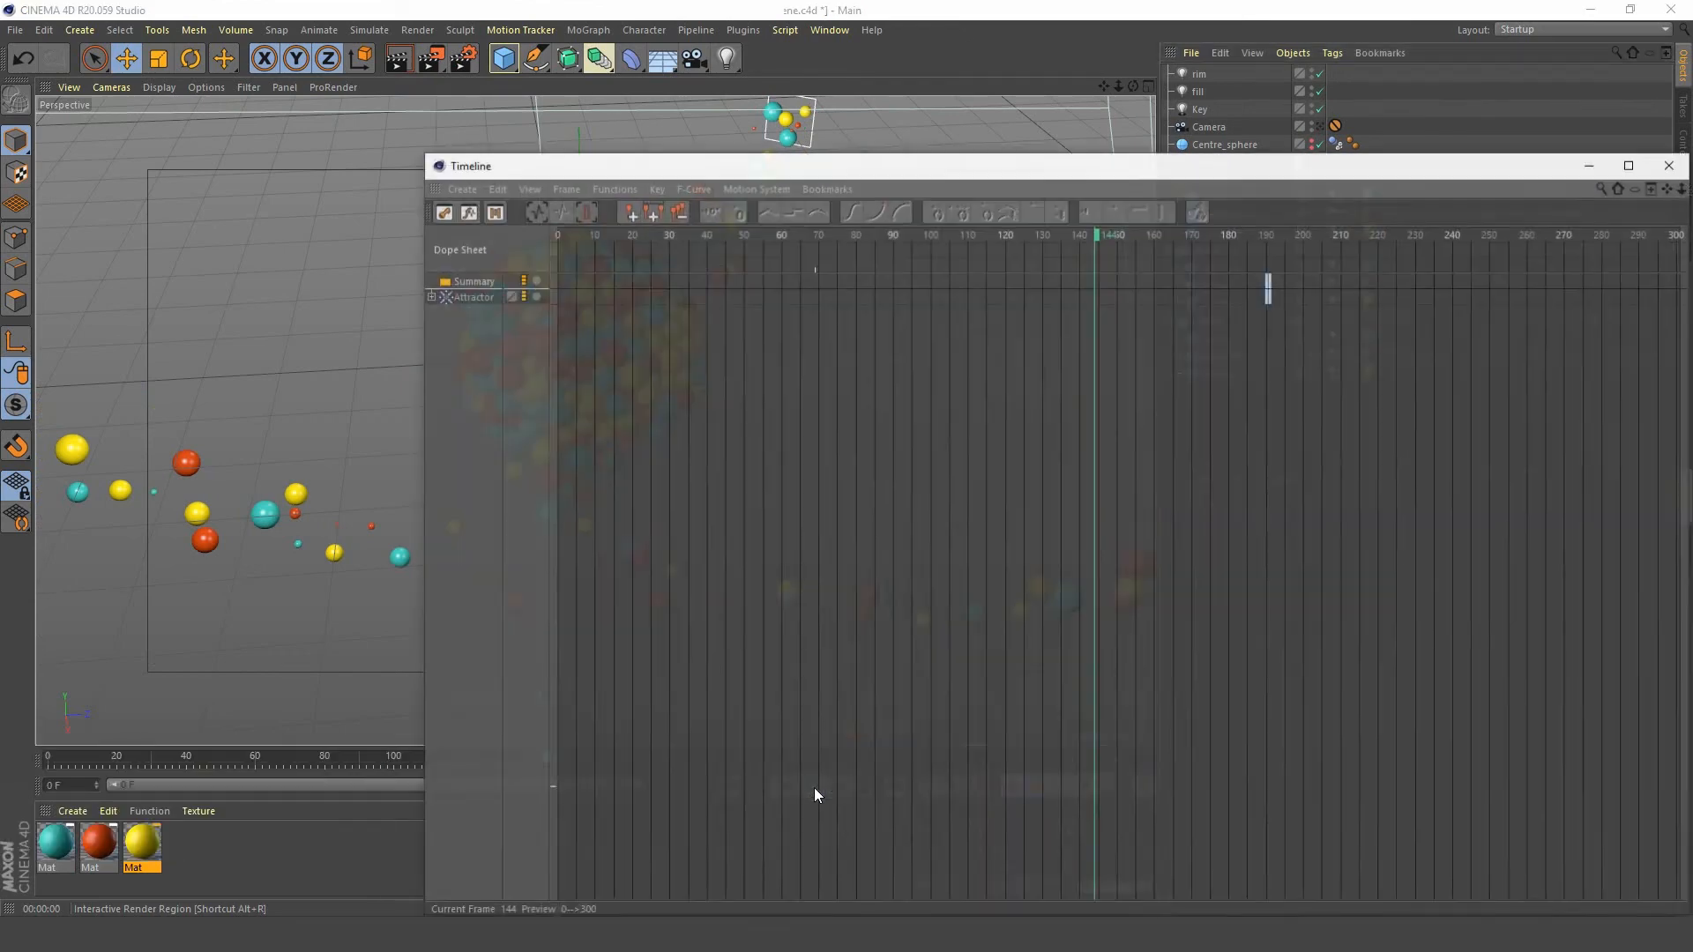
{"action": "double_click", "coordinate": [1056, 166]}
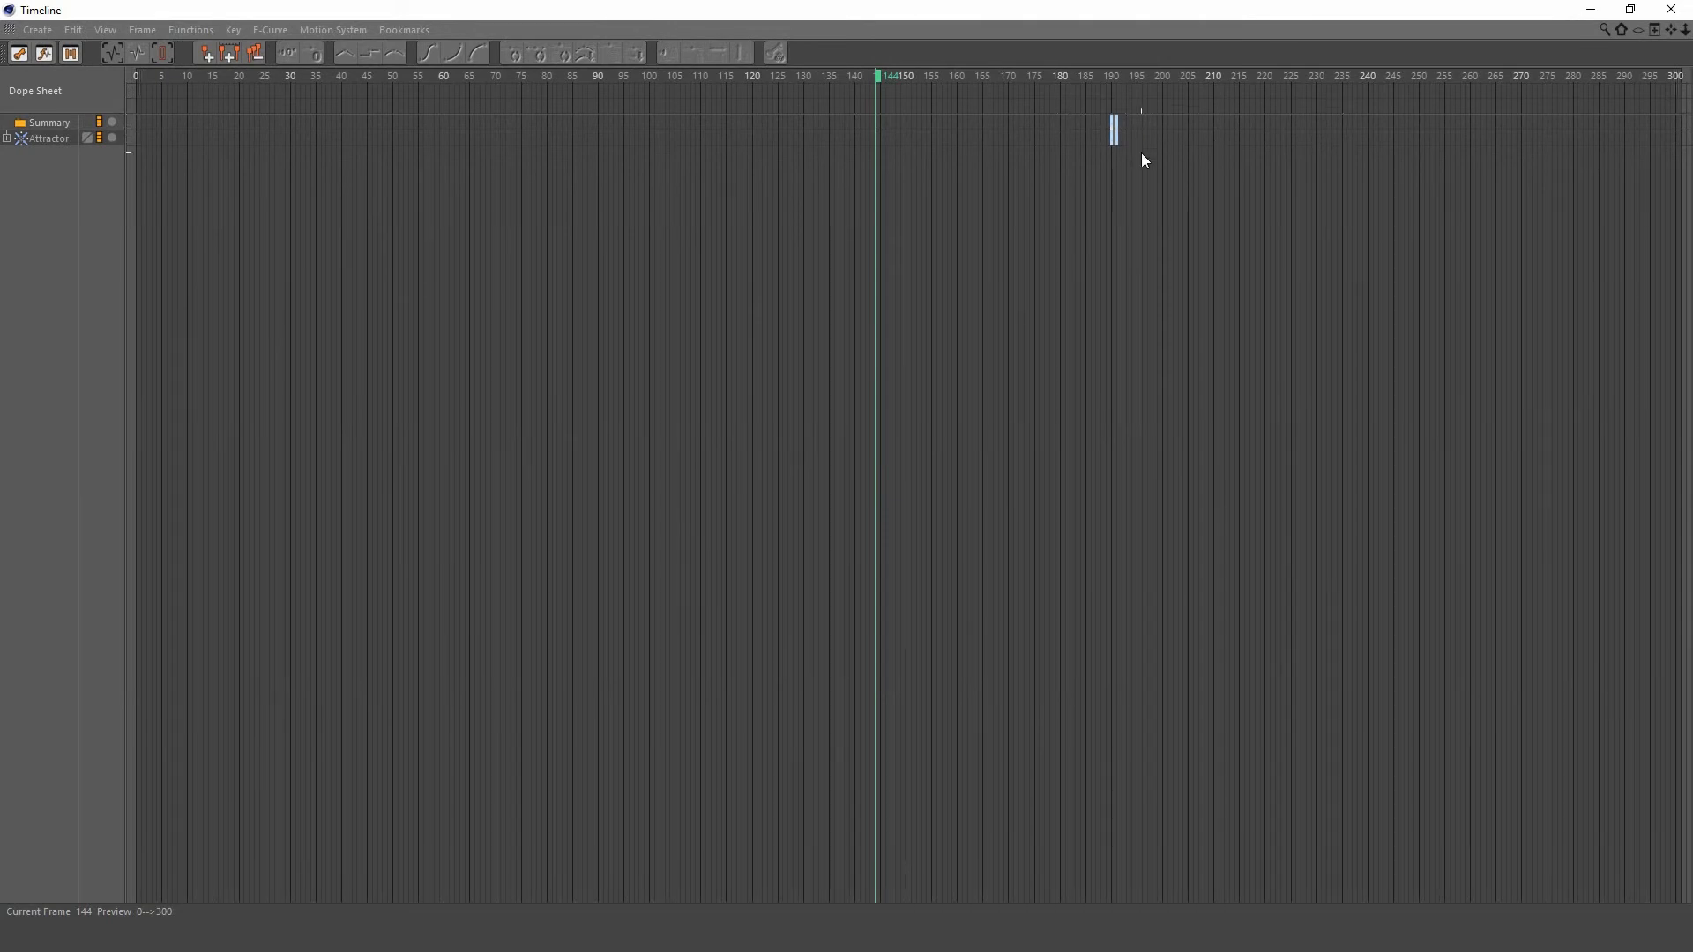
{"action": "left_click", "coordinate": [1672, 9]}
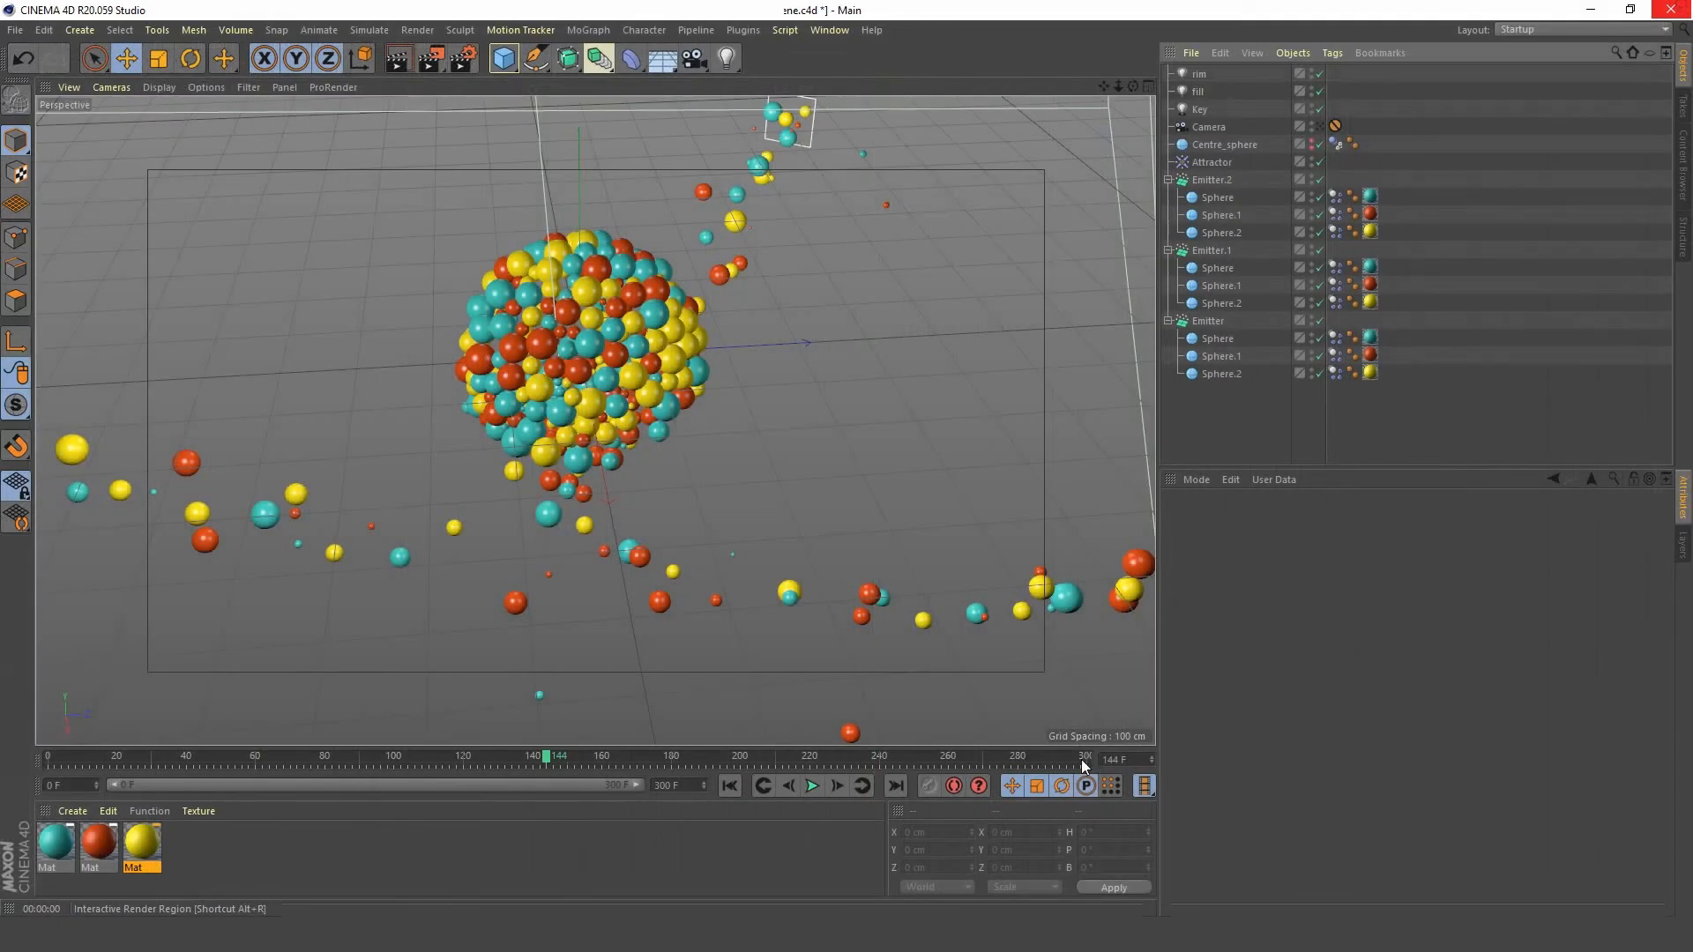
- On frame 180, keyframe the Time Scale in the project's general Dynamics settings at 100 %
{"action": "left_click_drag", "start_coordinate": [1138, 757], "coordinate": [1014, 731]}
{"action": "type", "text": "180"}
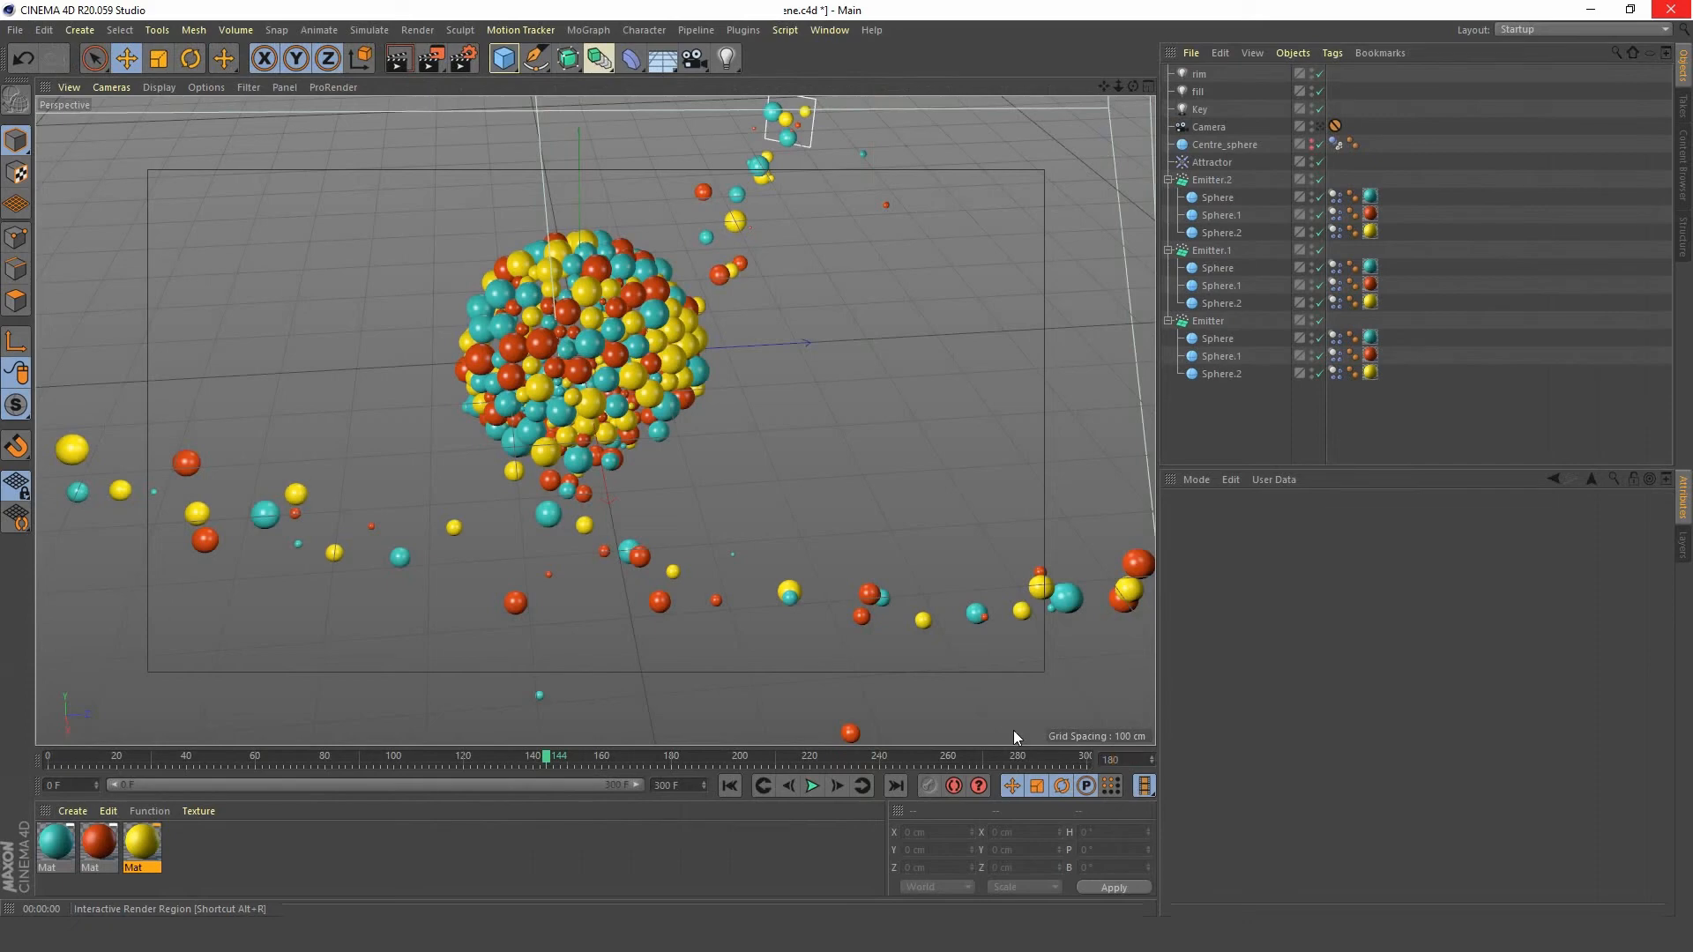
{"action": "key", "text": "Return"}
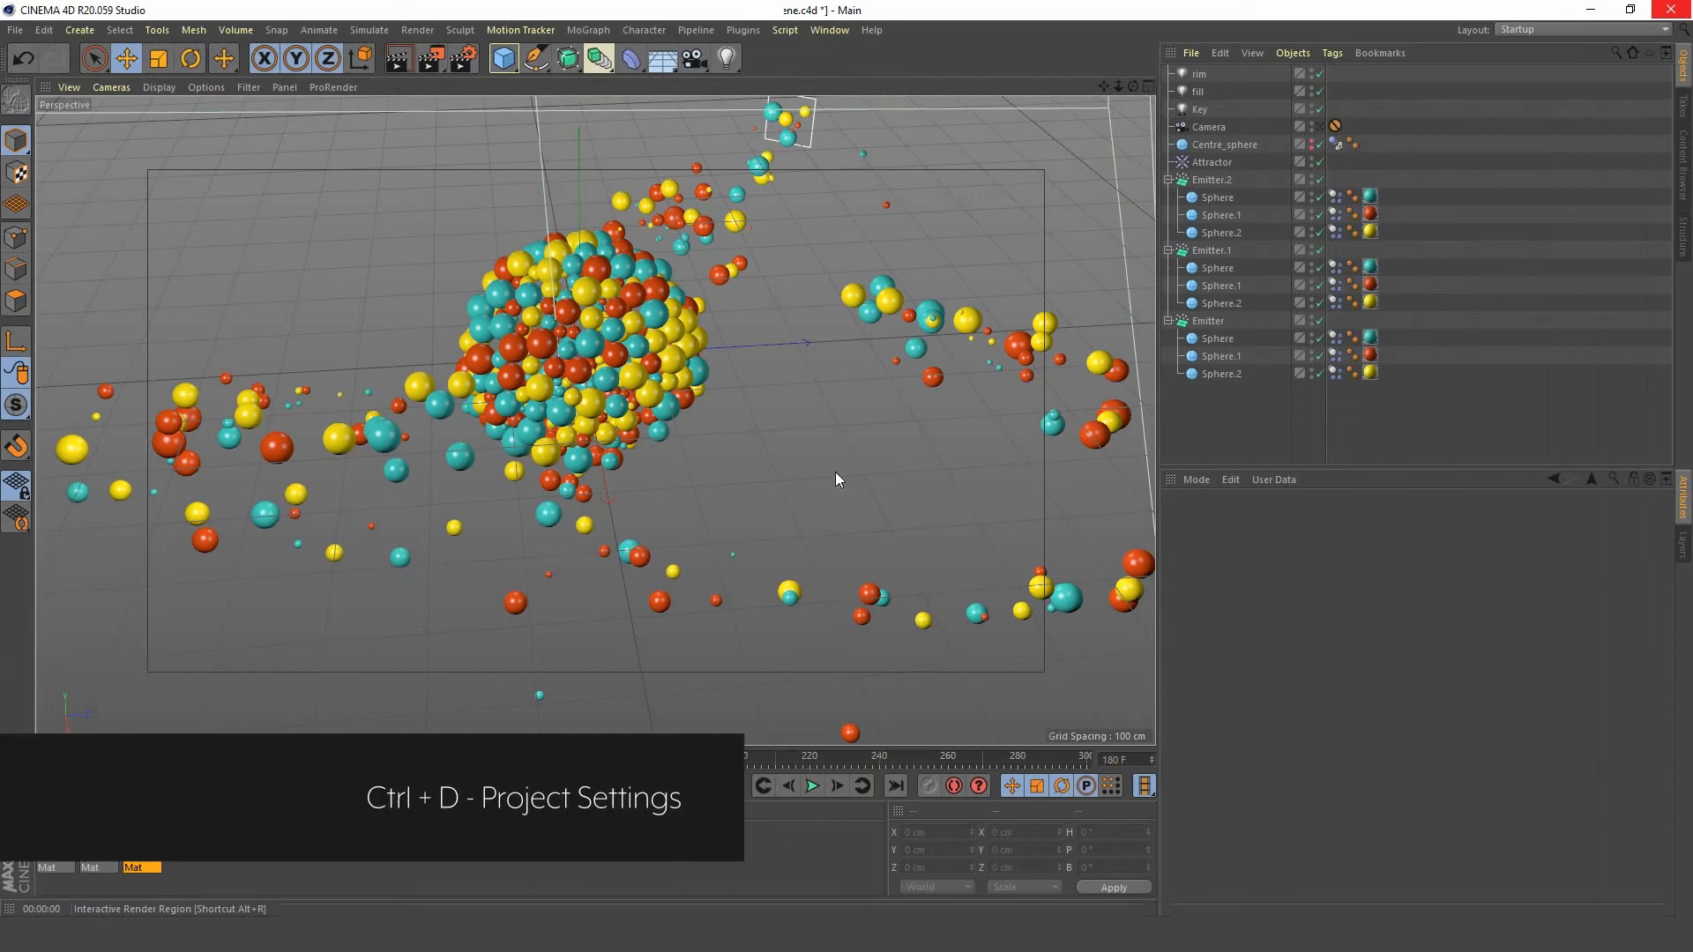
{"action": "key", "text": "ctrl+d"}
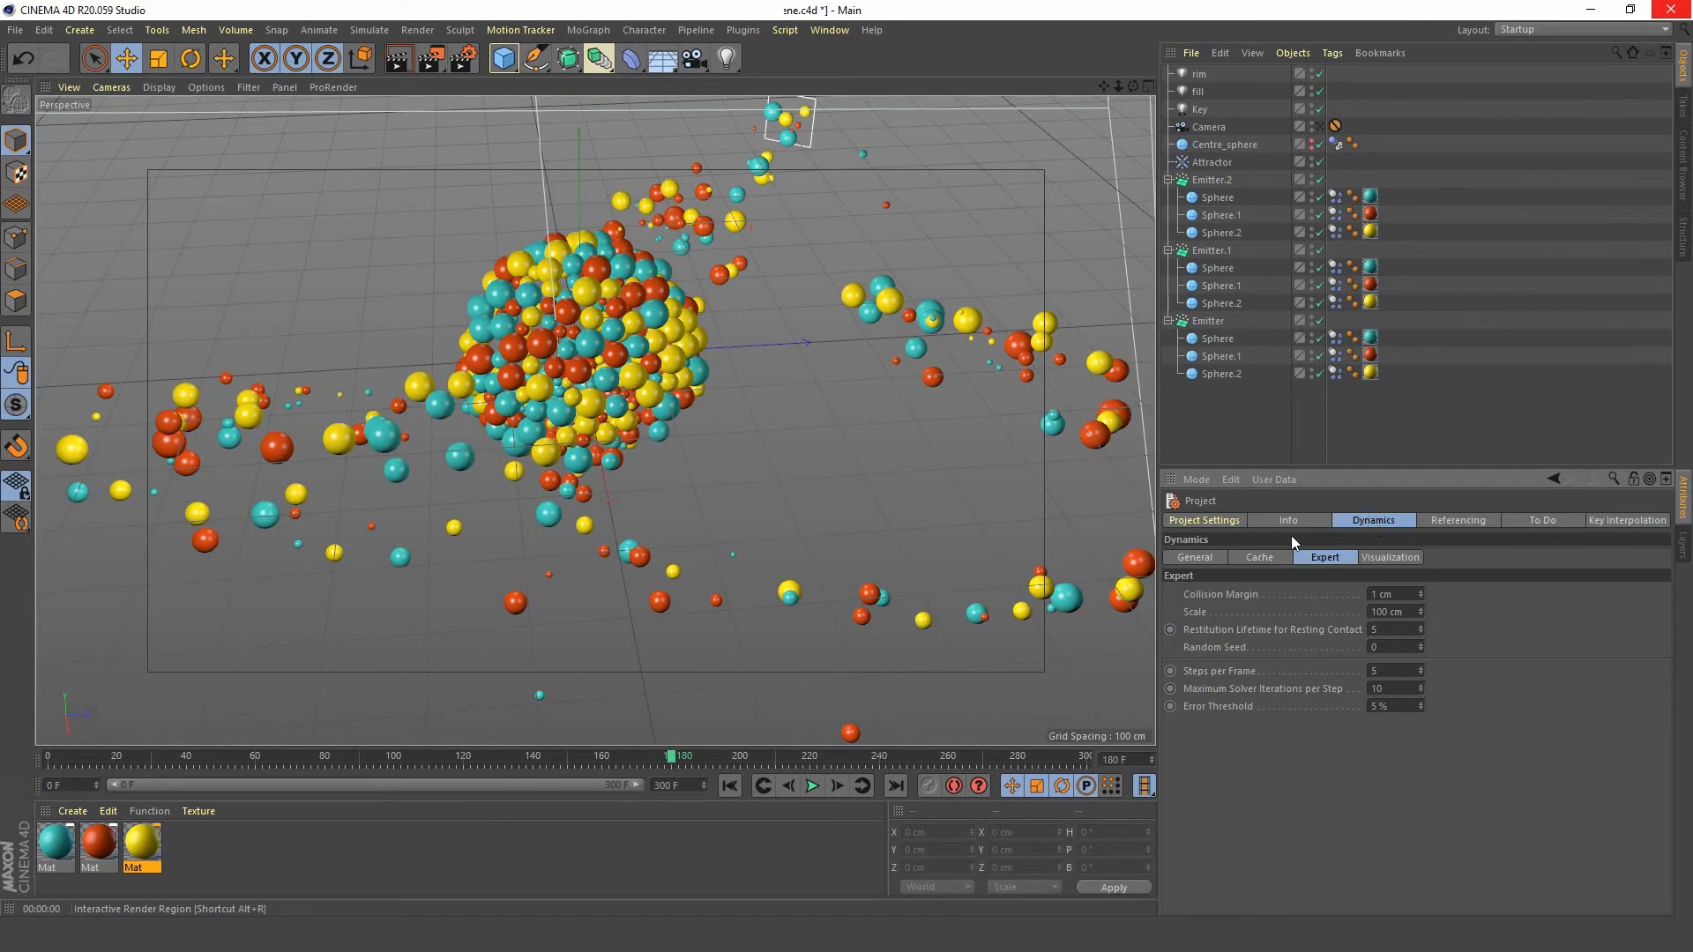
{"action": "left_click", "coordinate": [1194, 559]}
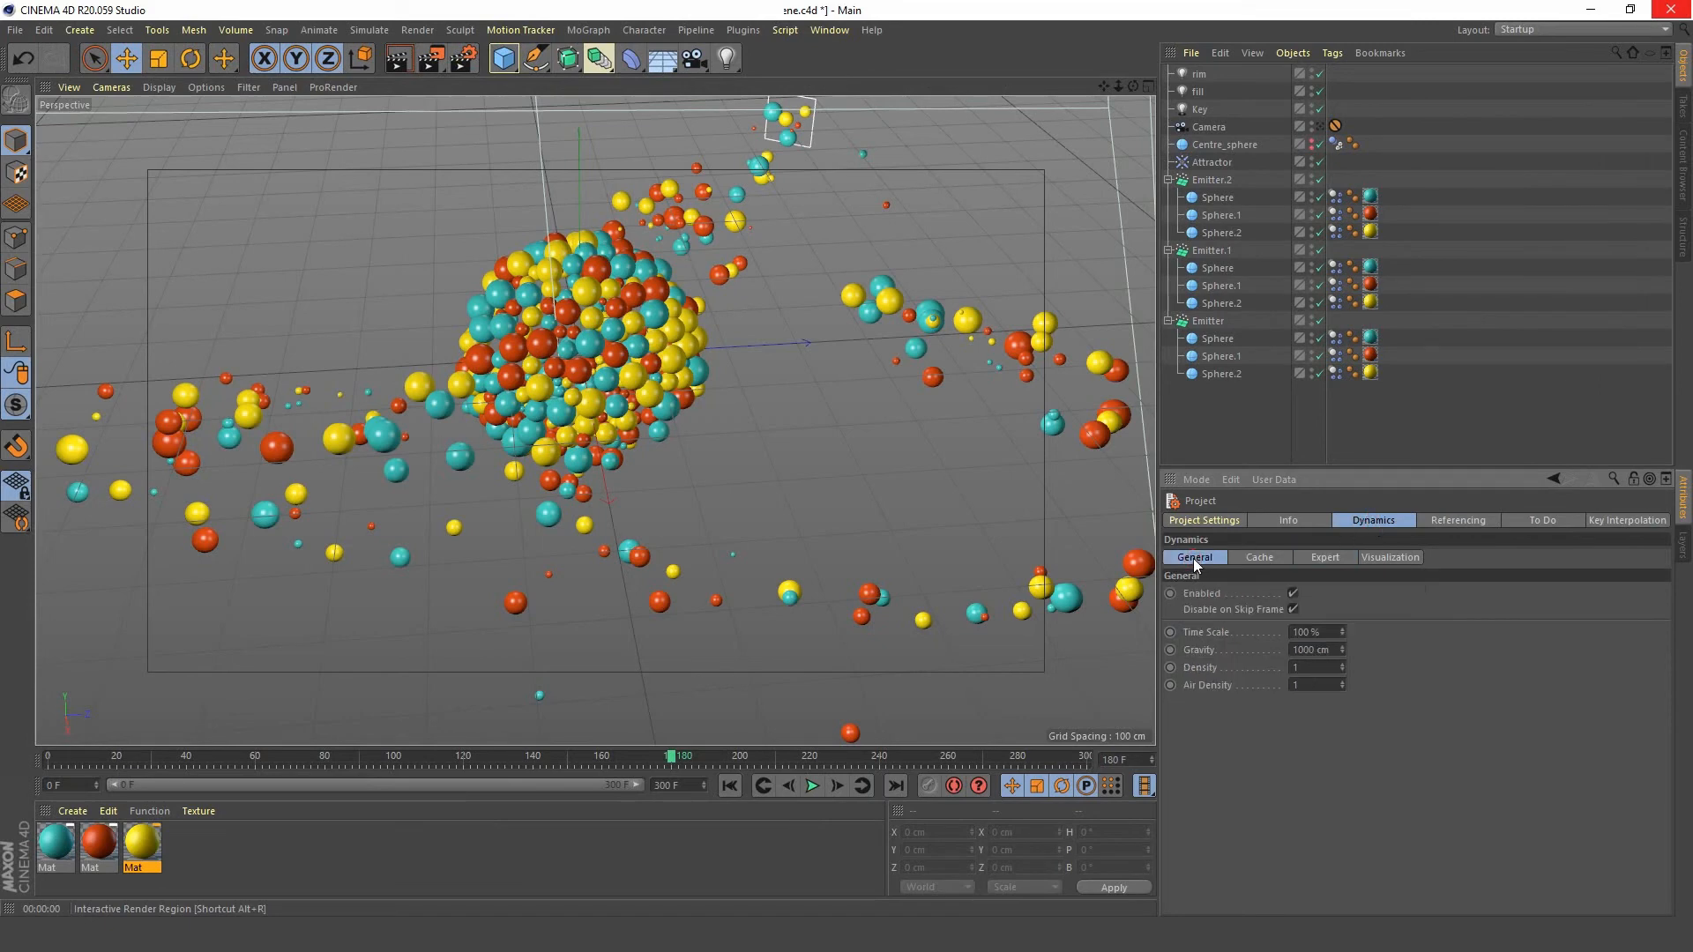
{"action": "left_click", "coordinate": [1171, 633]}
- Advance to frame 181 and keyframe the Dynamics Time Scale at 10 %
{"action": "left_click", "coordinate": [838, 790]}
{"action": "left_click", "coordinate": [1330, 634]}
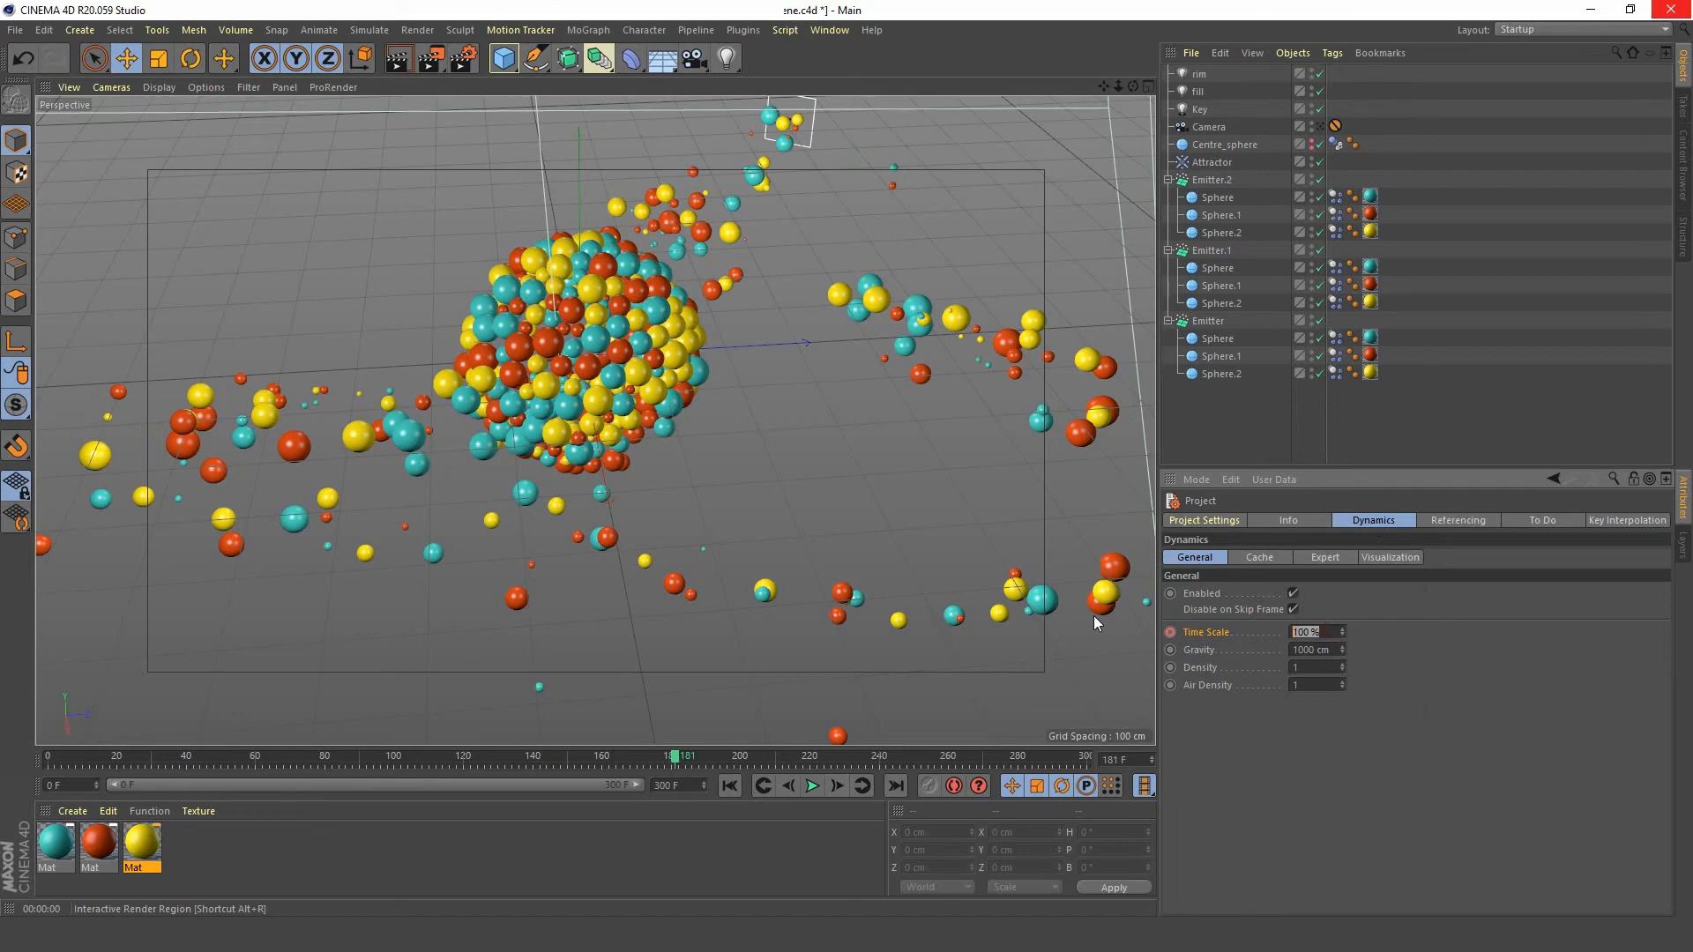
{"action": "type", "text": "10"}
{"action": "key", "text": "Return"}
{"action": "left_click", "coordinate": [1171, 631], "text": "ctrl"}
- Play the animation from the start to check the slow-motion burst, and return to frame 180
{"action": "left_click", "coordinate": [731, 786]}
{"action": "left_click", "coordinate": [813, 785]}
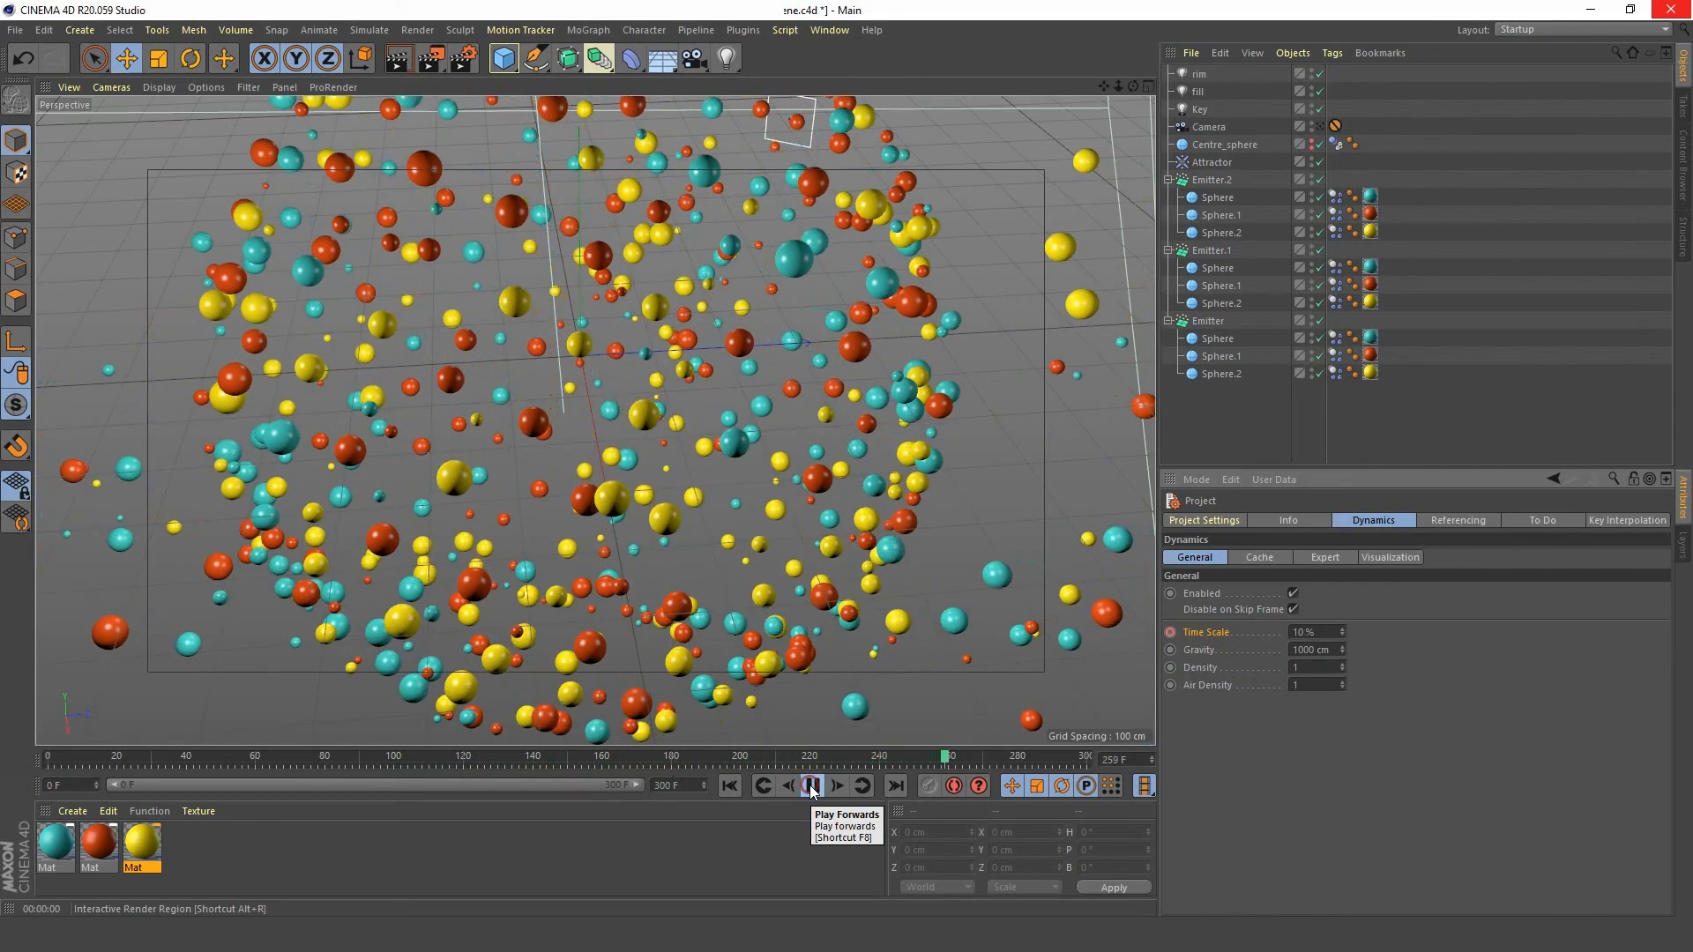
{"action": "left_click", "coordinate": [813, 787]}
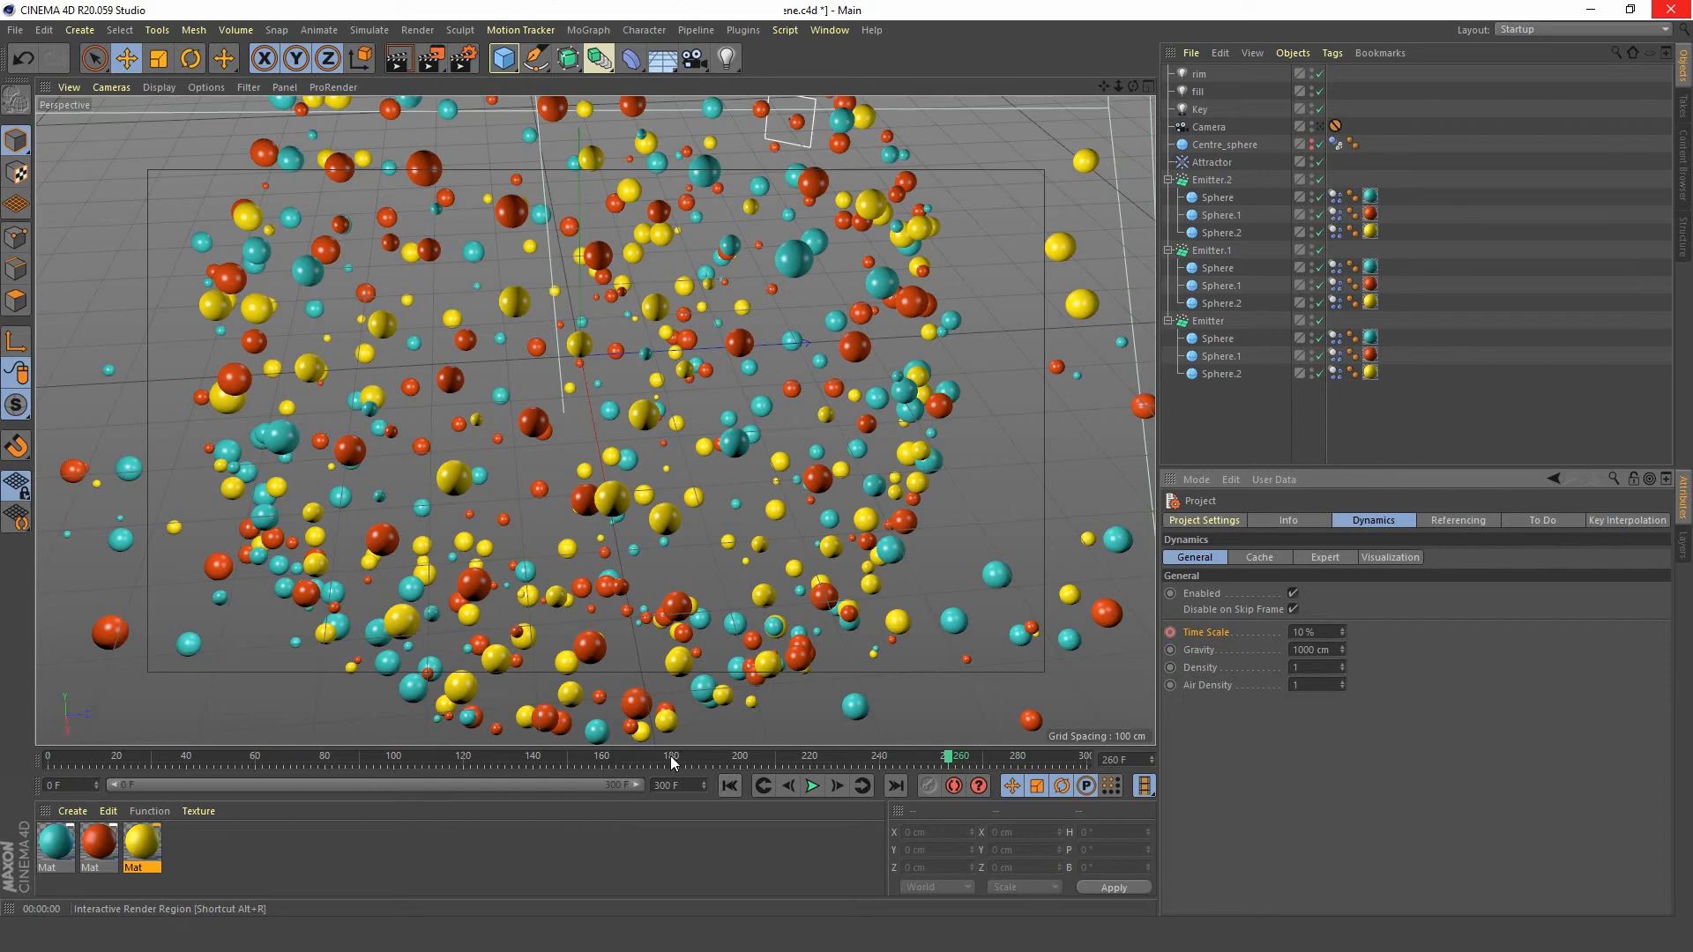
{"action": "left_click", "coordinate": [670, 755]}
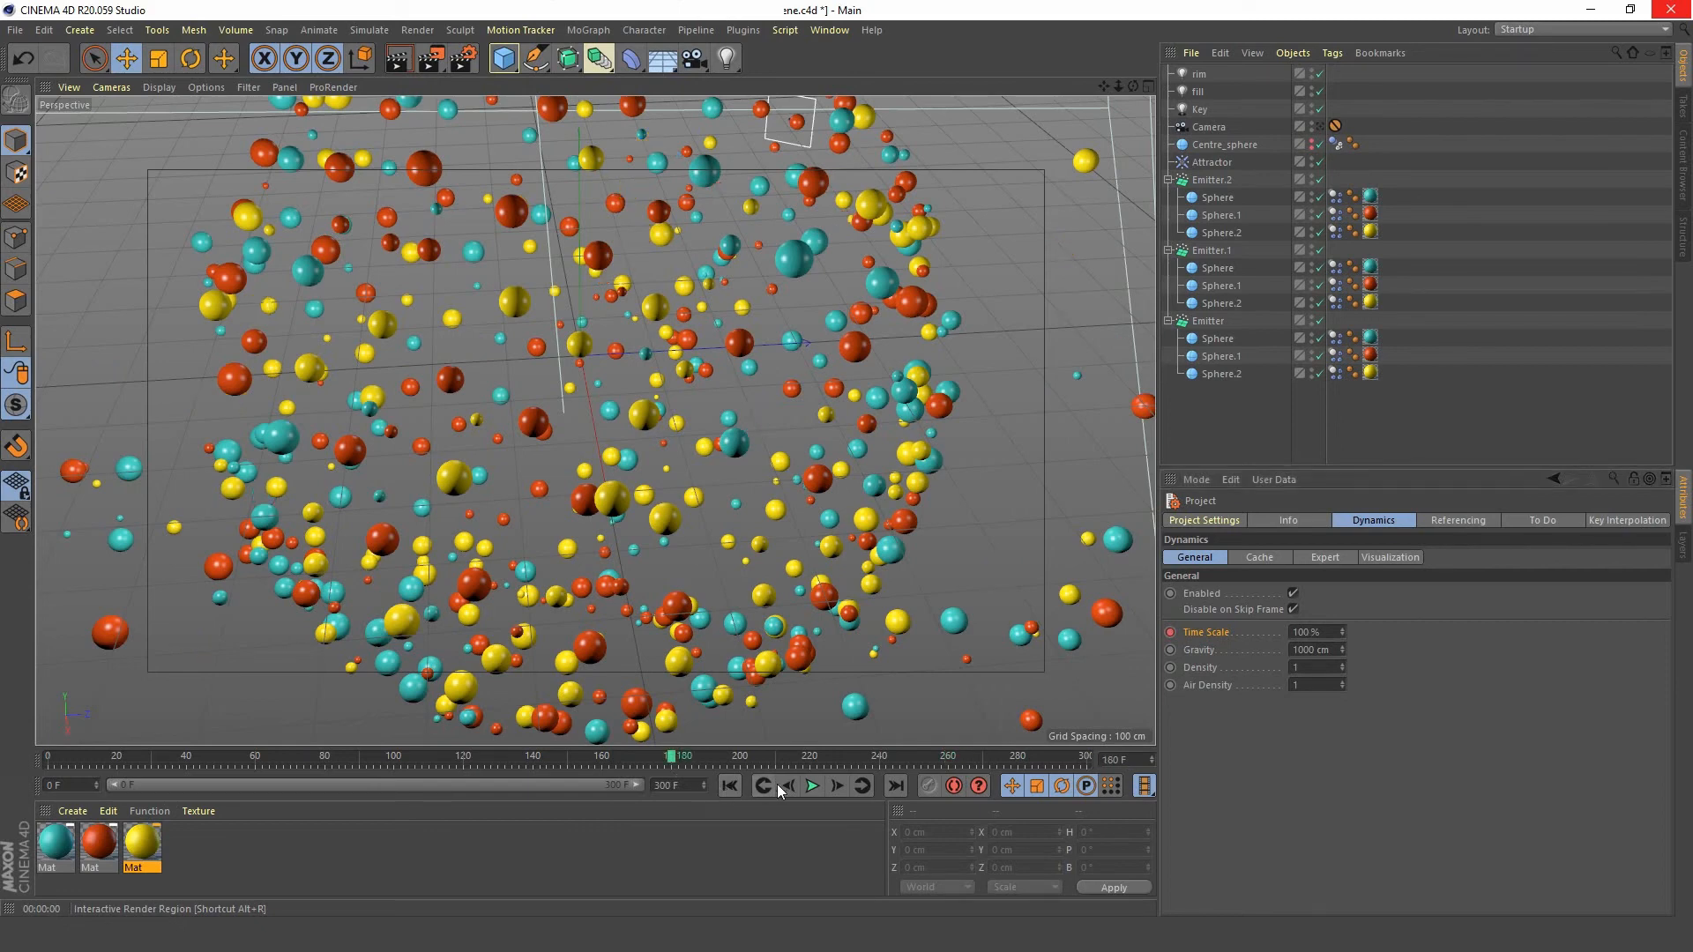
- Return to the first frame, add a Null and make the Camera its child
{"action": "left_click", "coordinate": [1213, 129]}
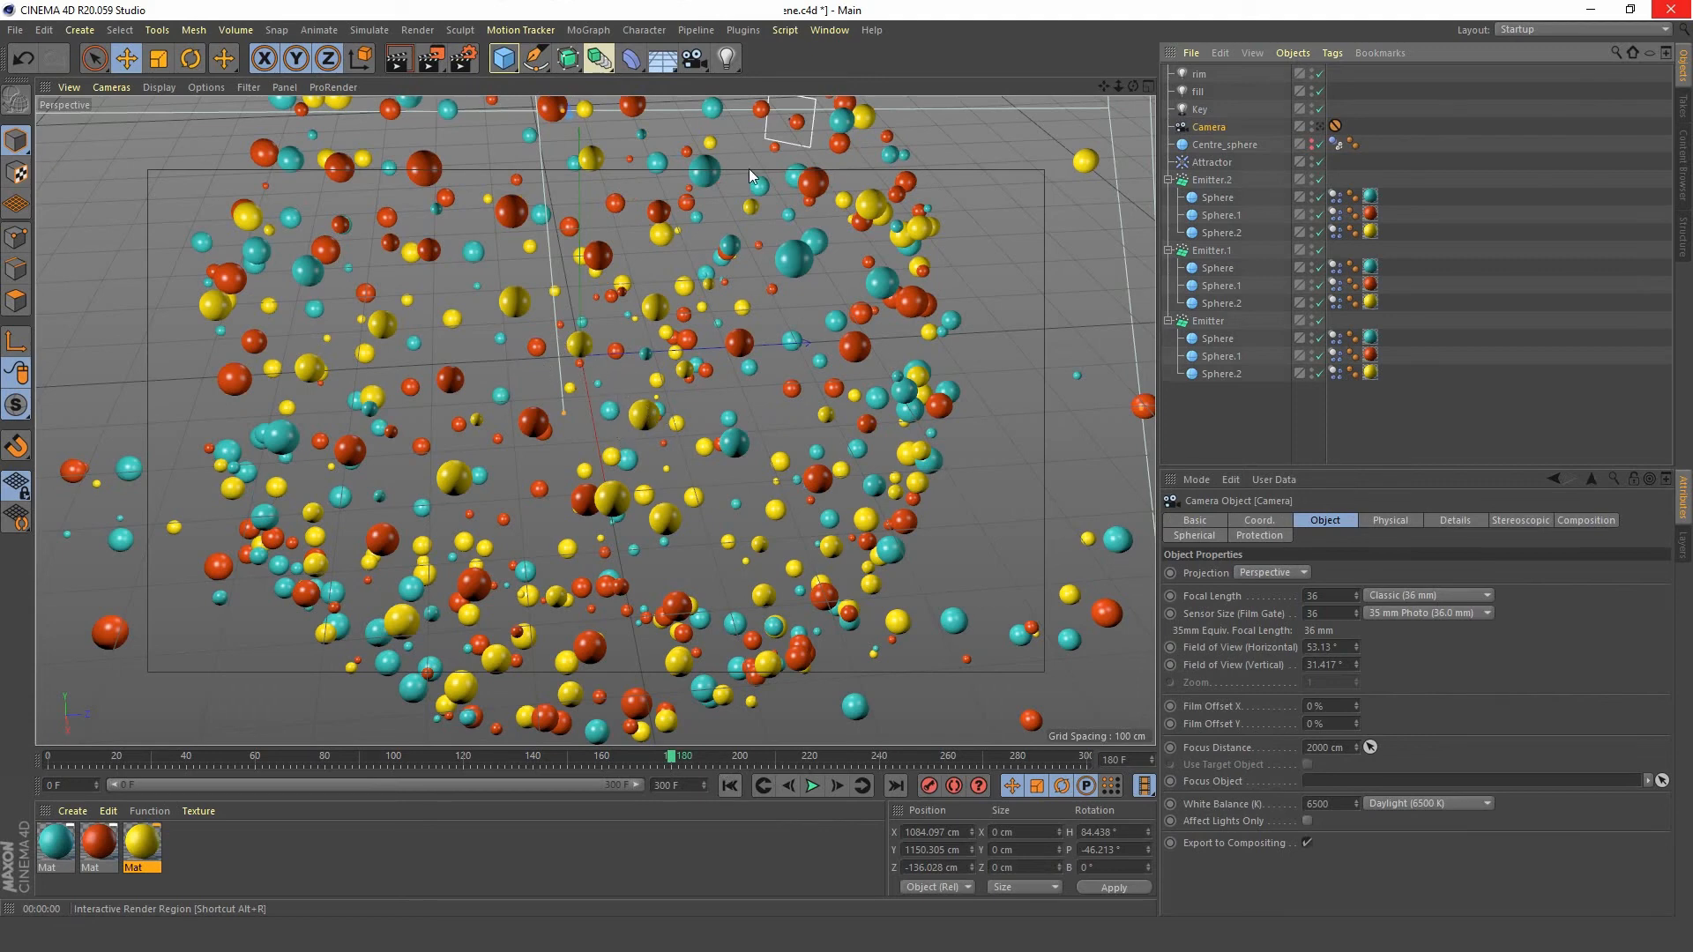
{"action": "left_click", "coordinate": [732, 785]}
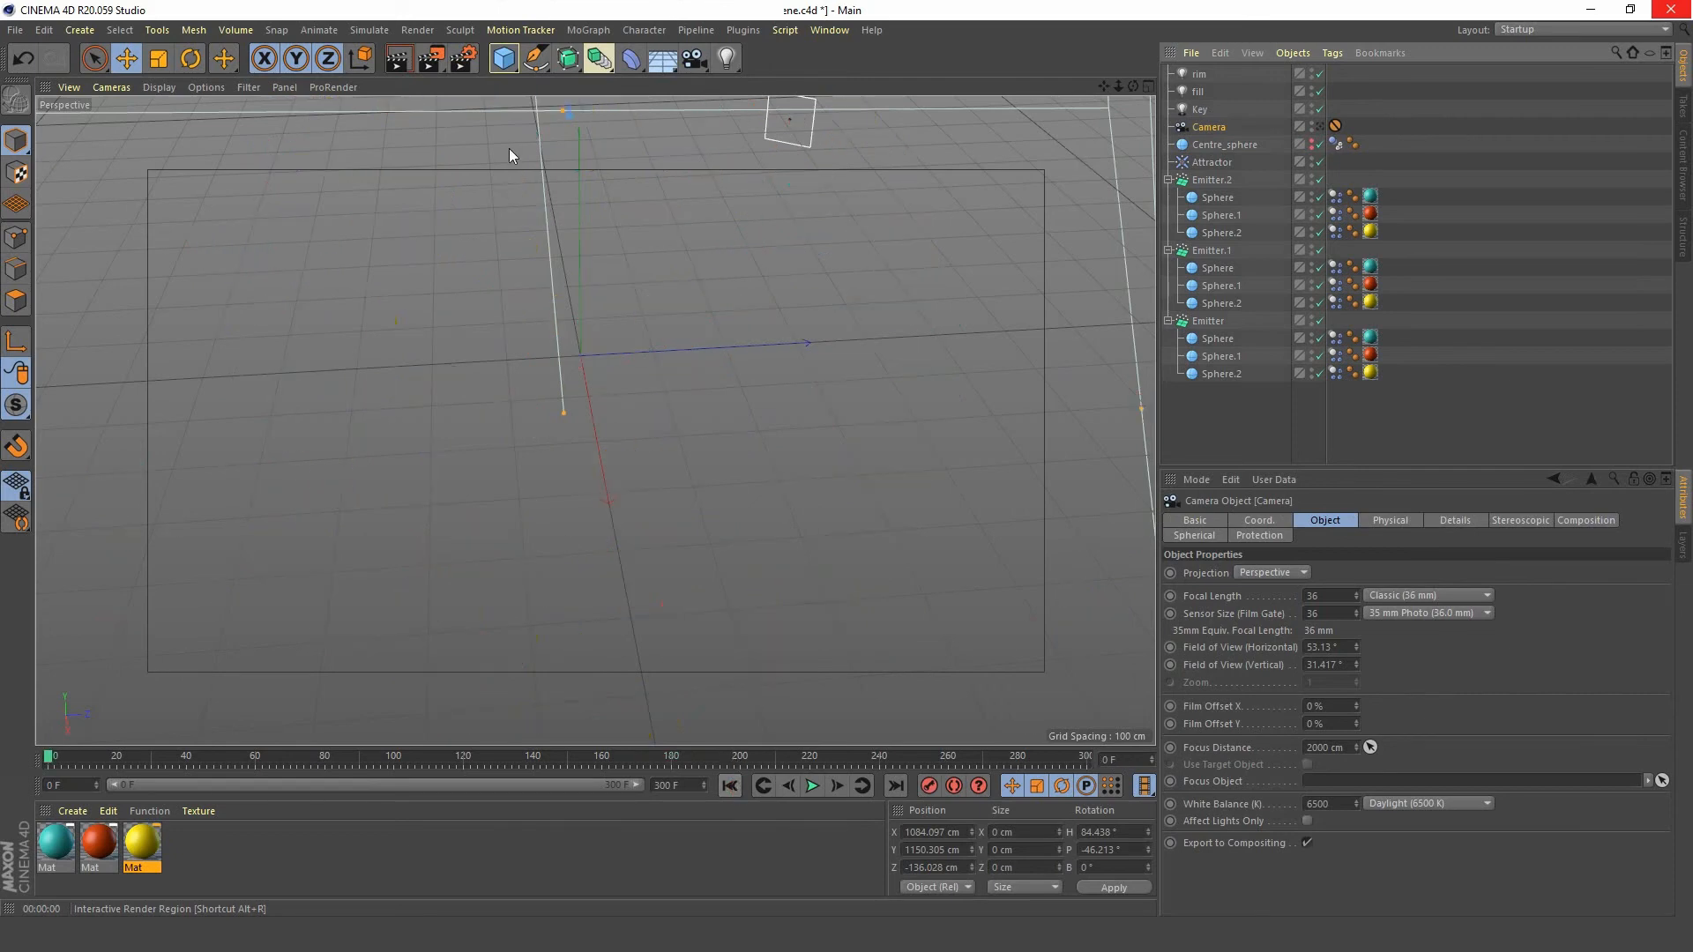
{"action": "left_click_drag", "start_coordinate": [499, 62], "coordinate": [557, 83]}
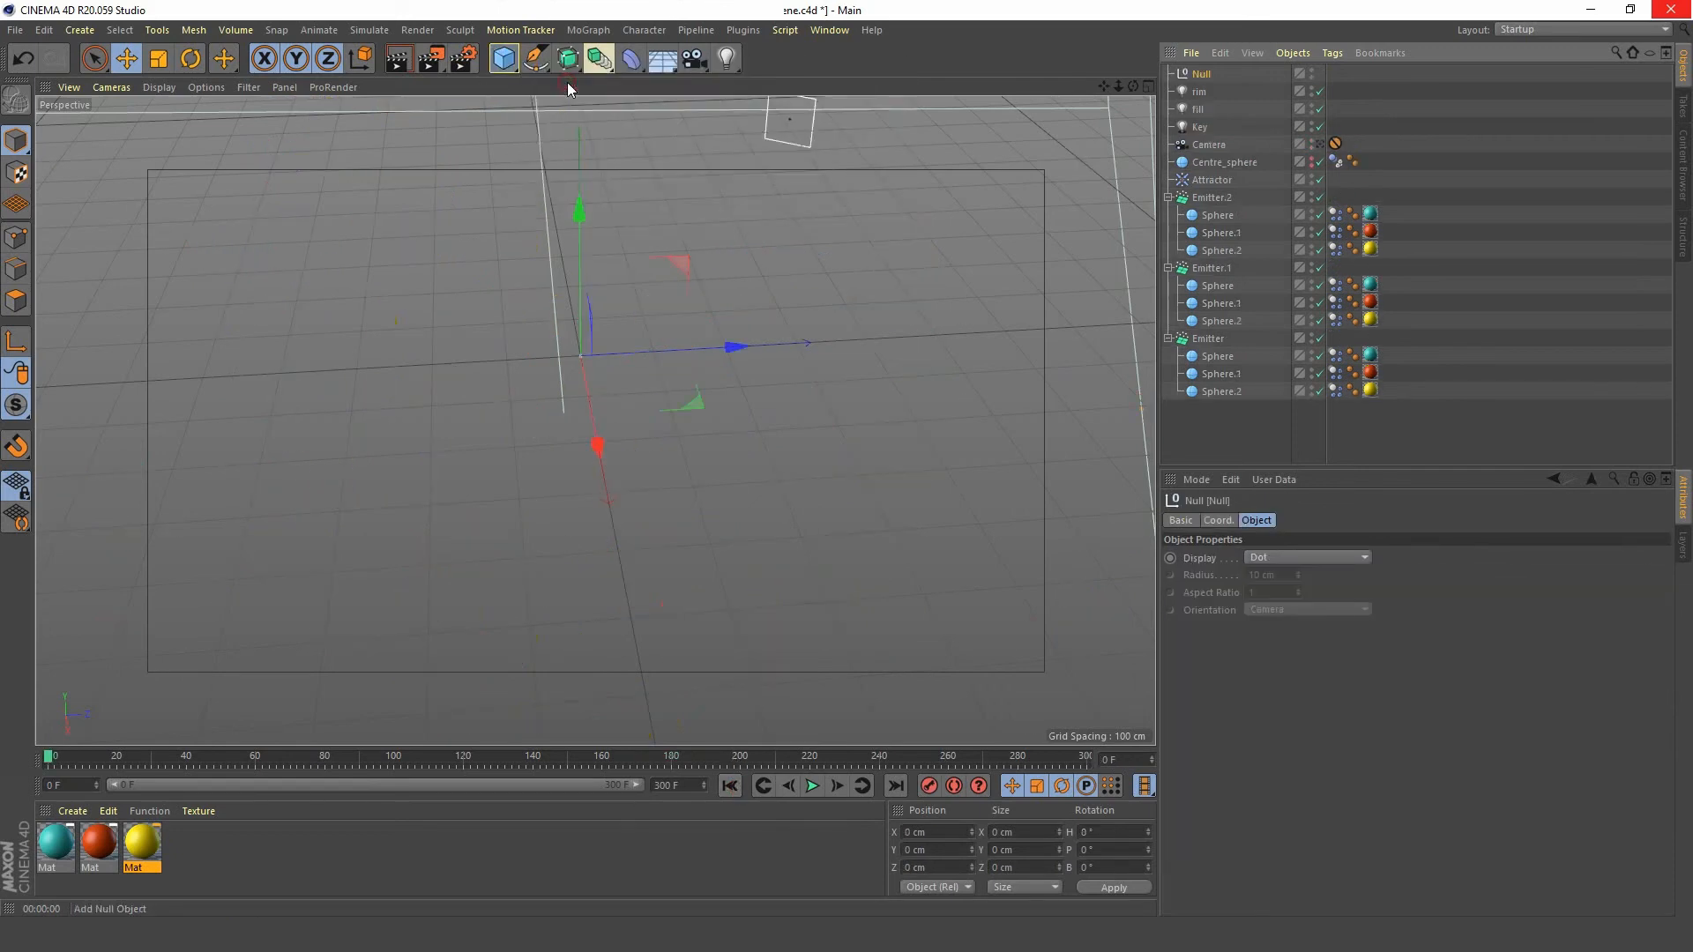
{"action": "left_click", "coordinate": [1210, 147]}
{"action": "left_click_drag", "start_coordinate": [1213, 151], "coordinate": [1206, 79]}
{"action": "left_click", "coordinate": [1204, 75]}
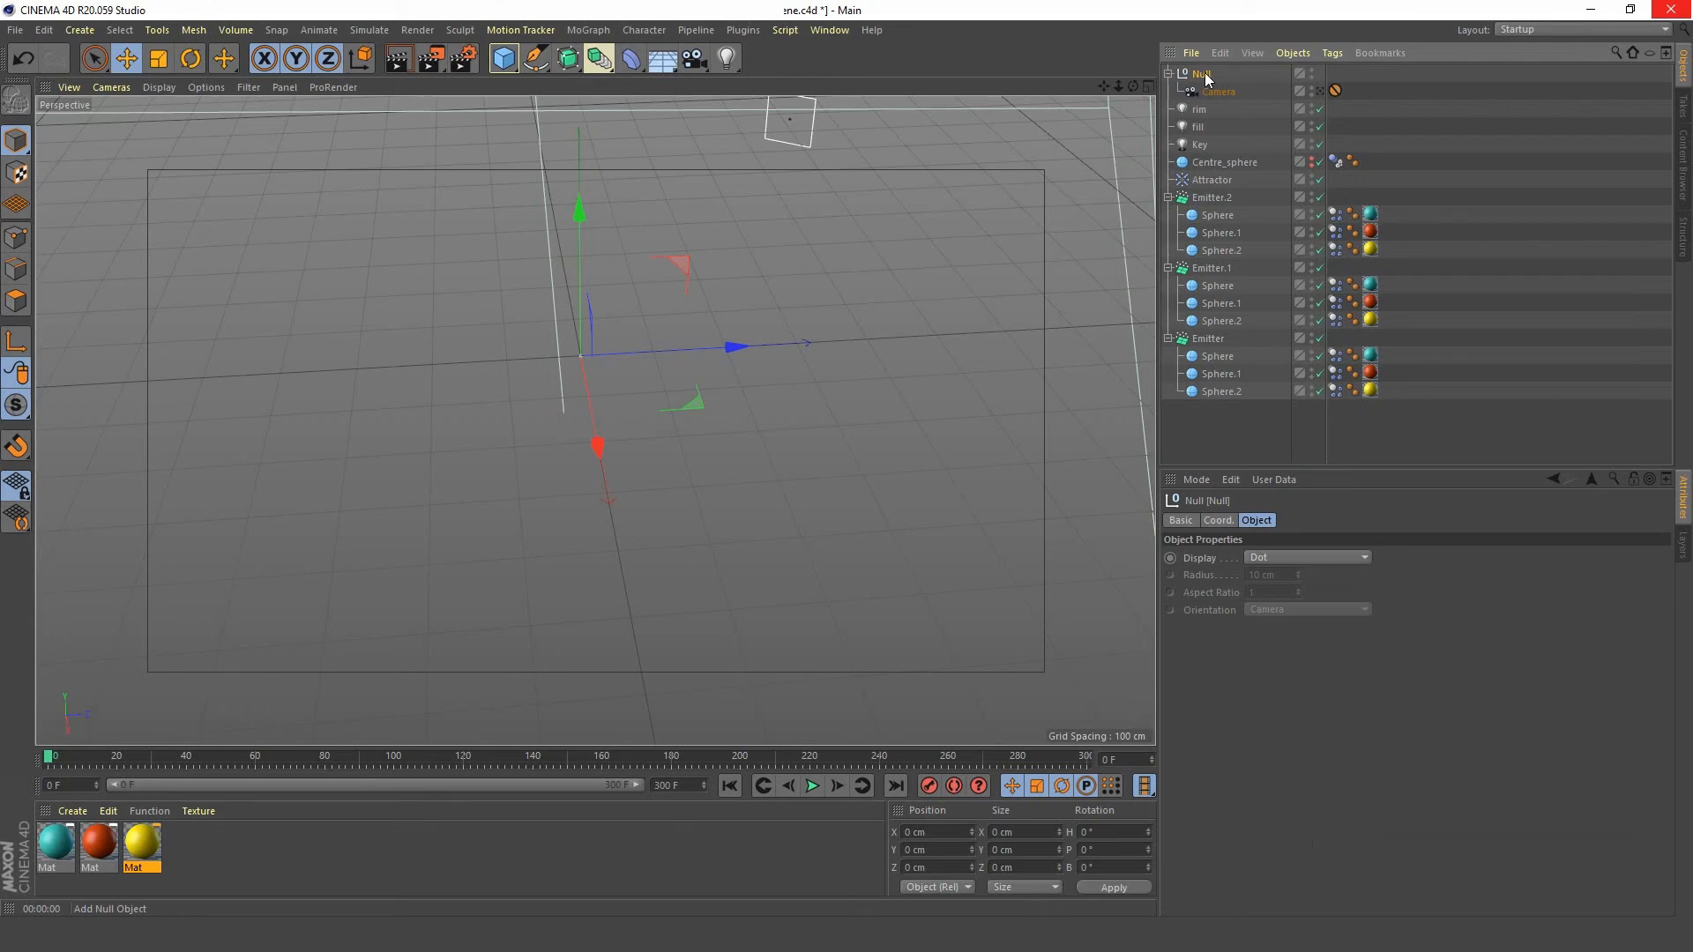
- Try rotating the Null's R.H to 38° to test how the Camera orbits the scene, and undo the rotation
{"action": "left_click", "coordinate": [1216, 520]}
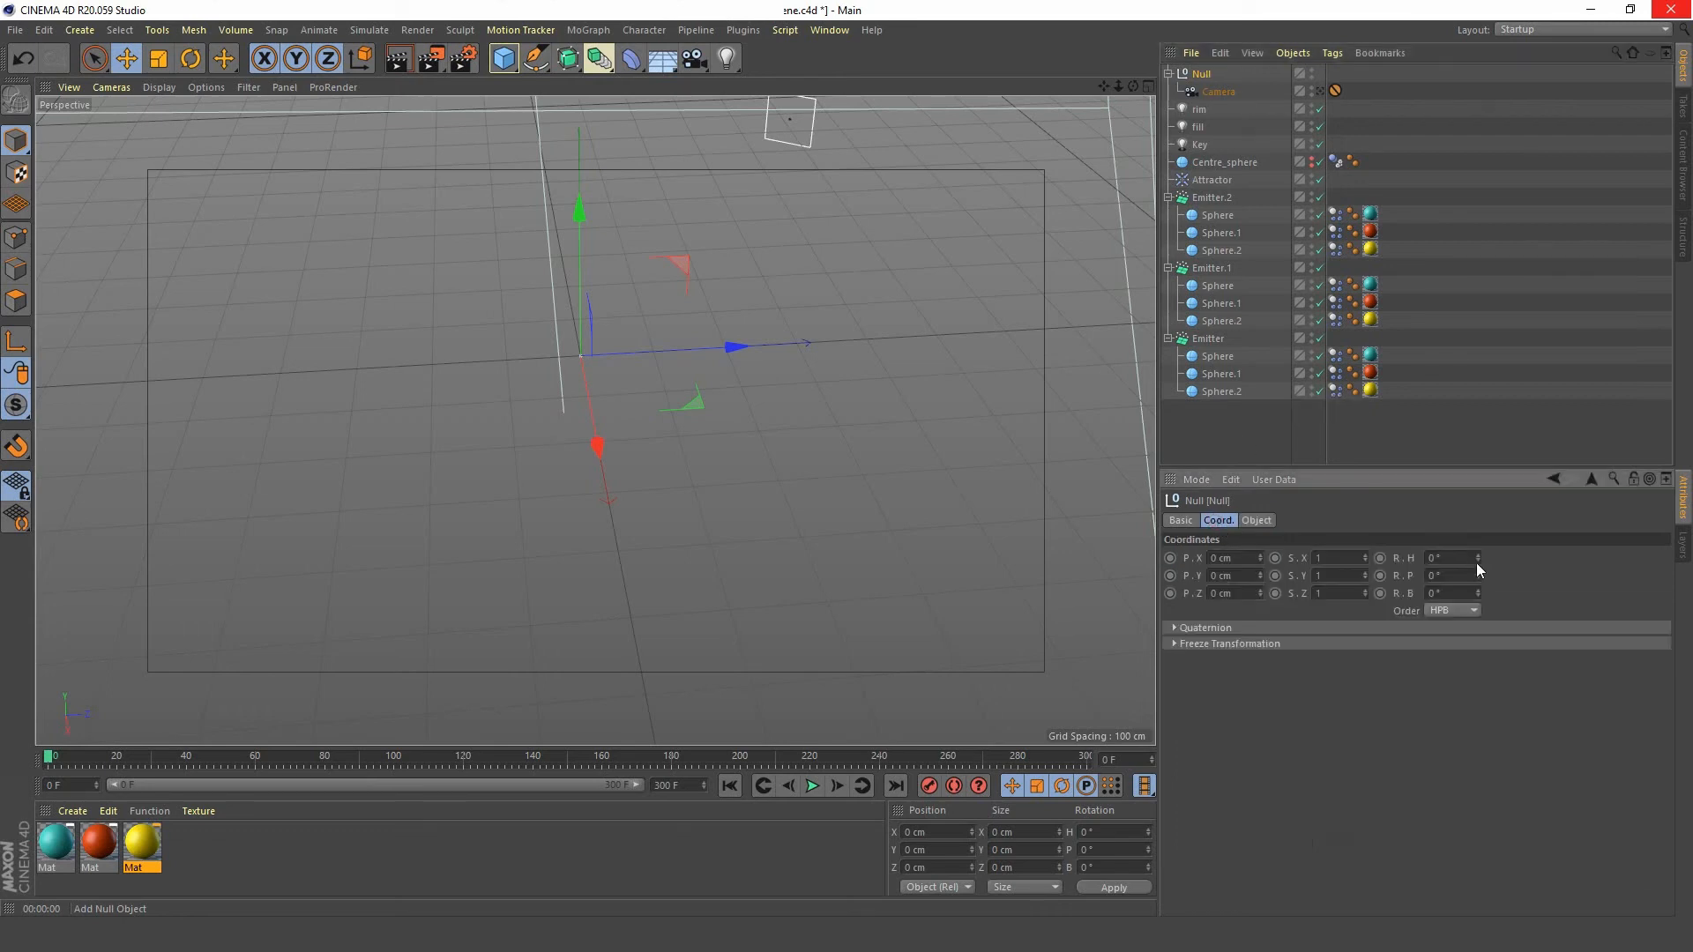
{"action": "left_click_drag", "start_coordinate": [1479, 558], "coordinate": [1536, 558]}
{"action": "key", "text": "ctrl+z"}
{"action": "right_click_drag", "start_coordinate": [644, 344], "coordinate": [473, 456], "text": "alt"}
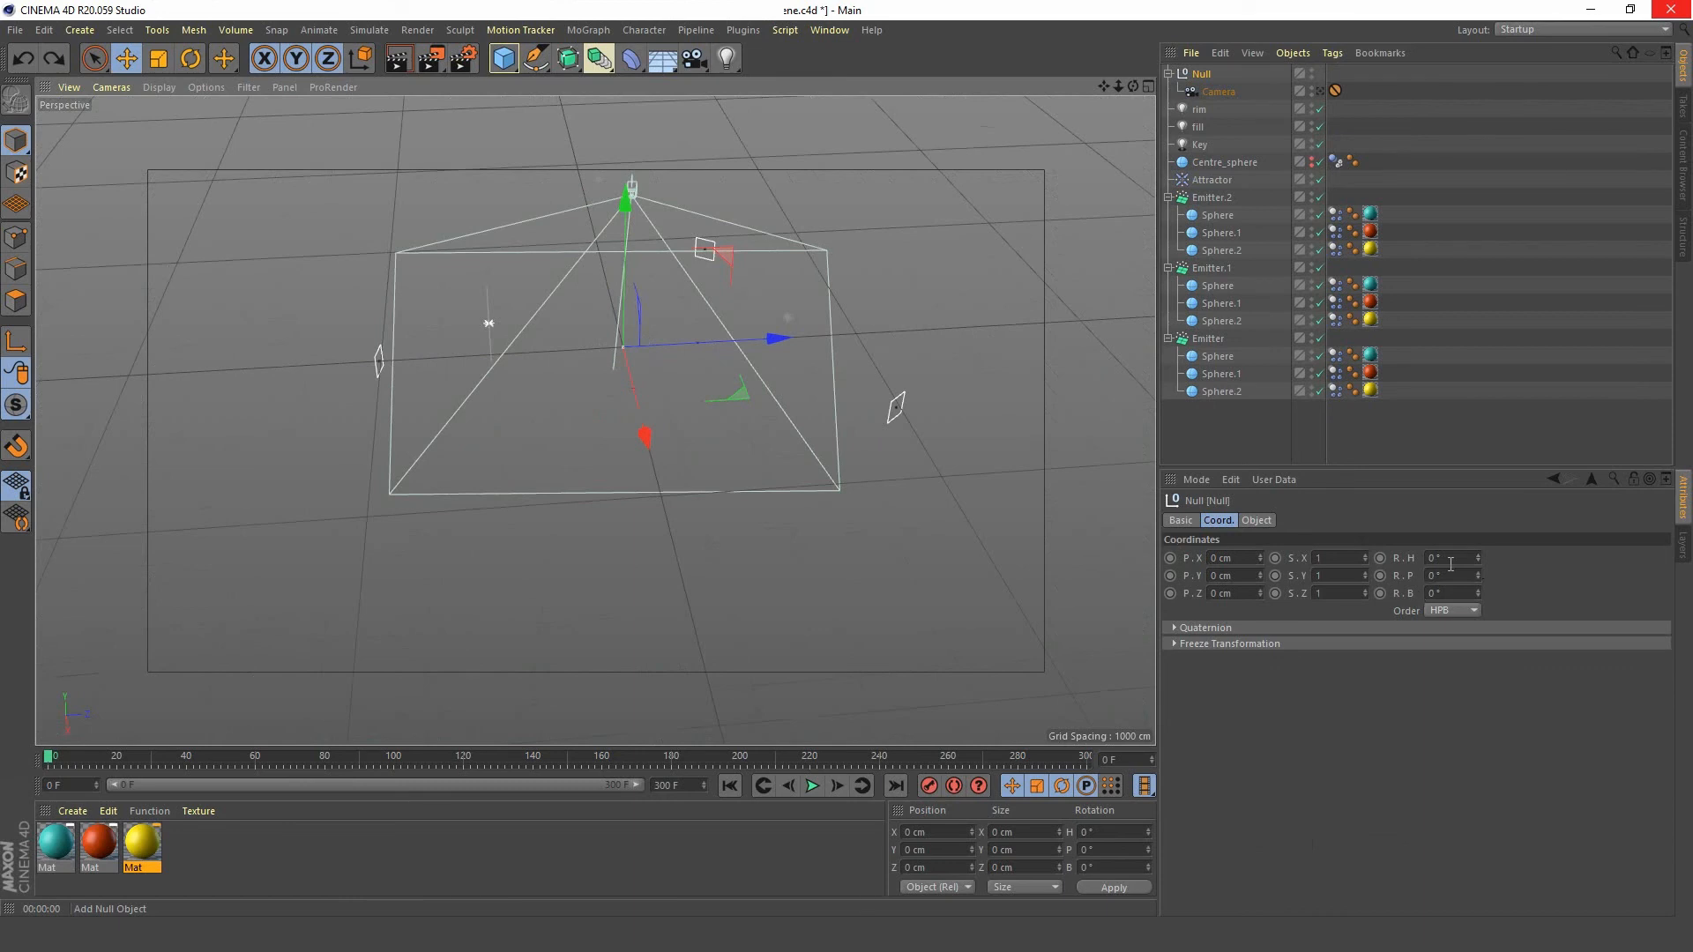
{"action": "left_click", "coordinate": [1206, 74]}
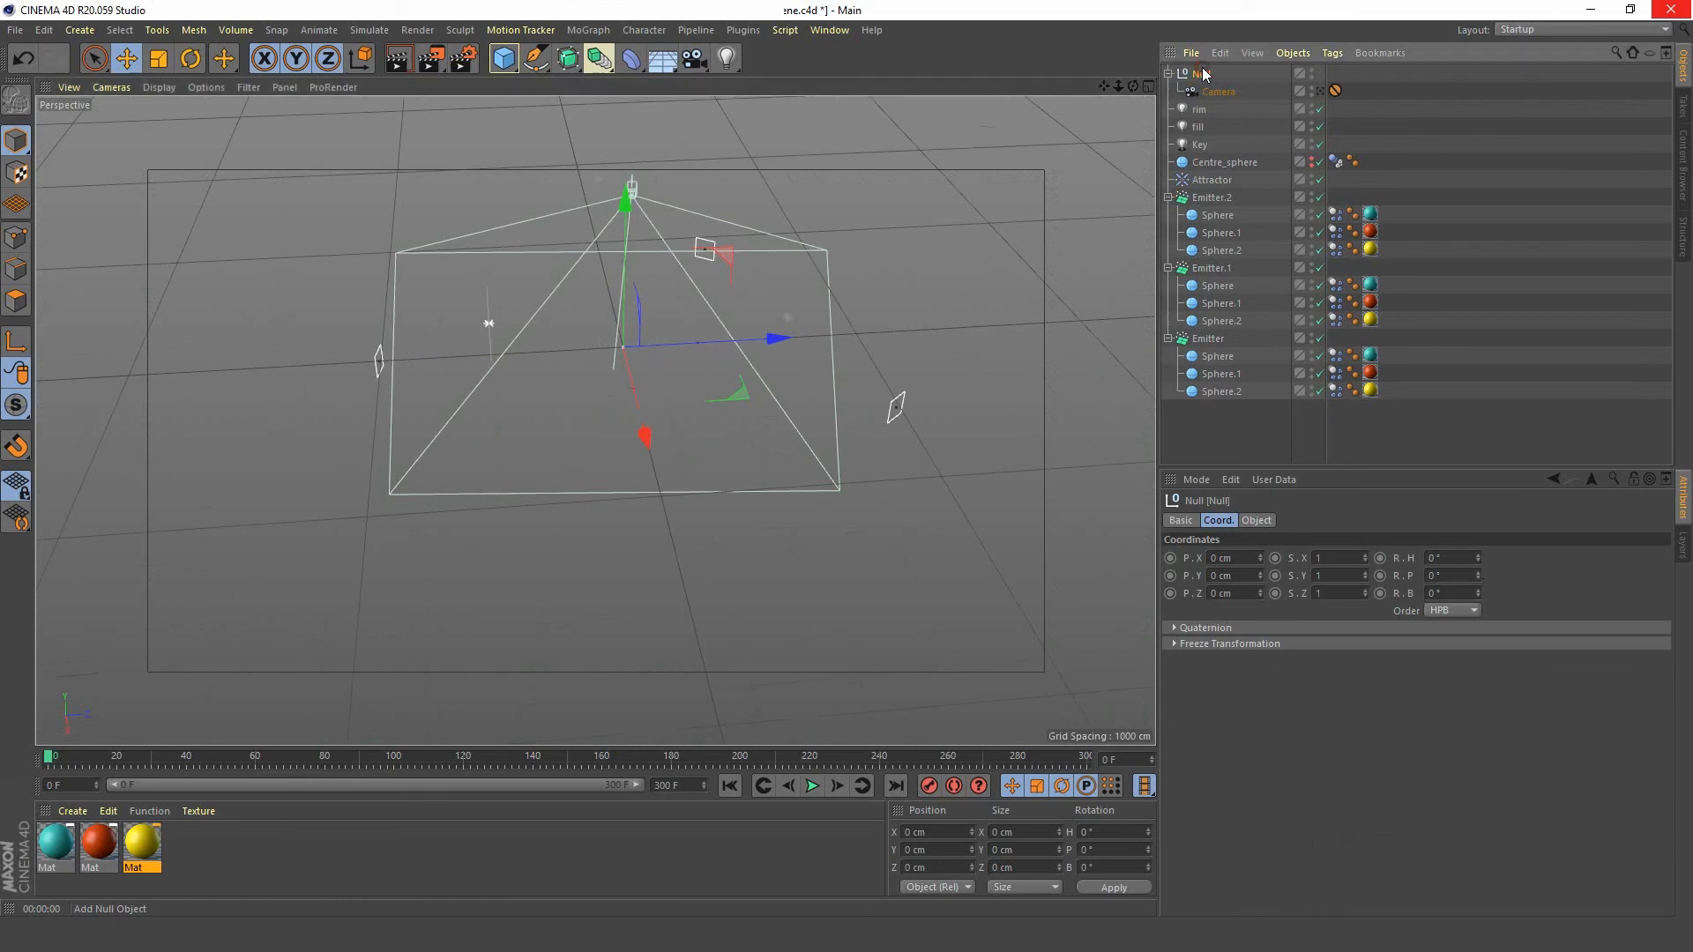
{"action": "mouse_move", "coordinate": [1479, 559]}
{"action": "left_mouse_down"}
{"action": "mouse_move", "coordinate": [1479, 463]}
{"action": "mouse_move", "coordinate": [1479, 533]}
{"action": "left_mouse_up"}
{"action": "left_click_drag", "start_coordinate": [1478, 558], "coordinate": [1478, 471]}
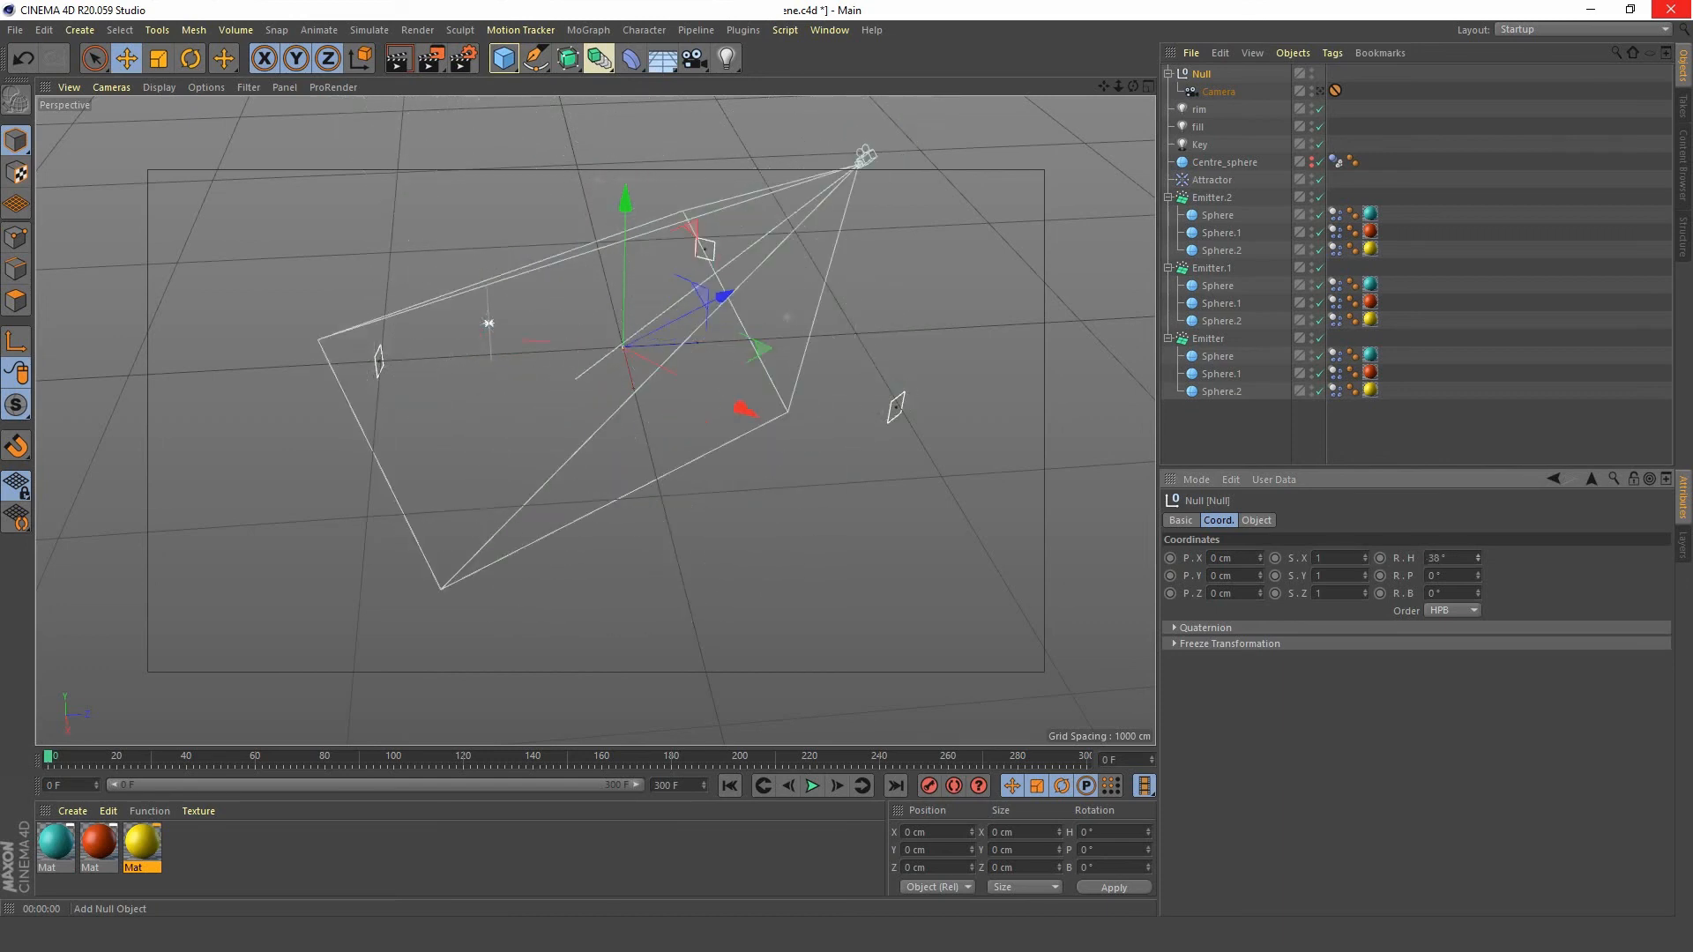
{"action": "key", "text": "ctrl+z"}
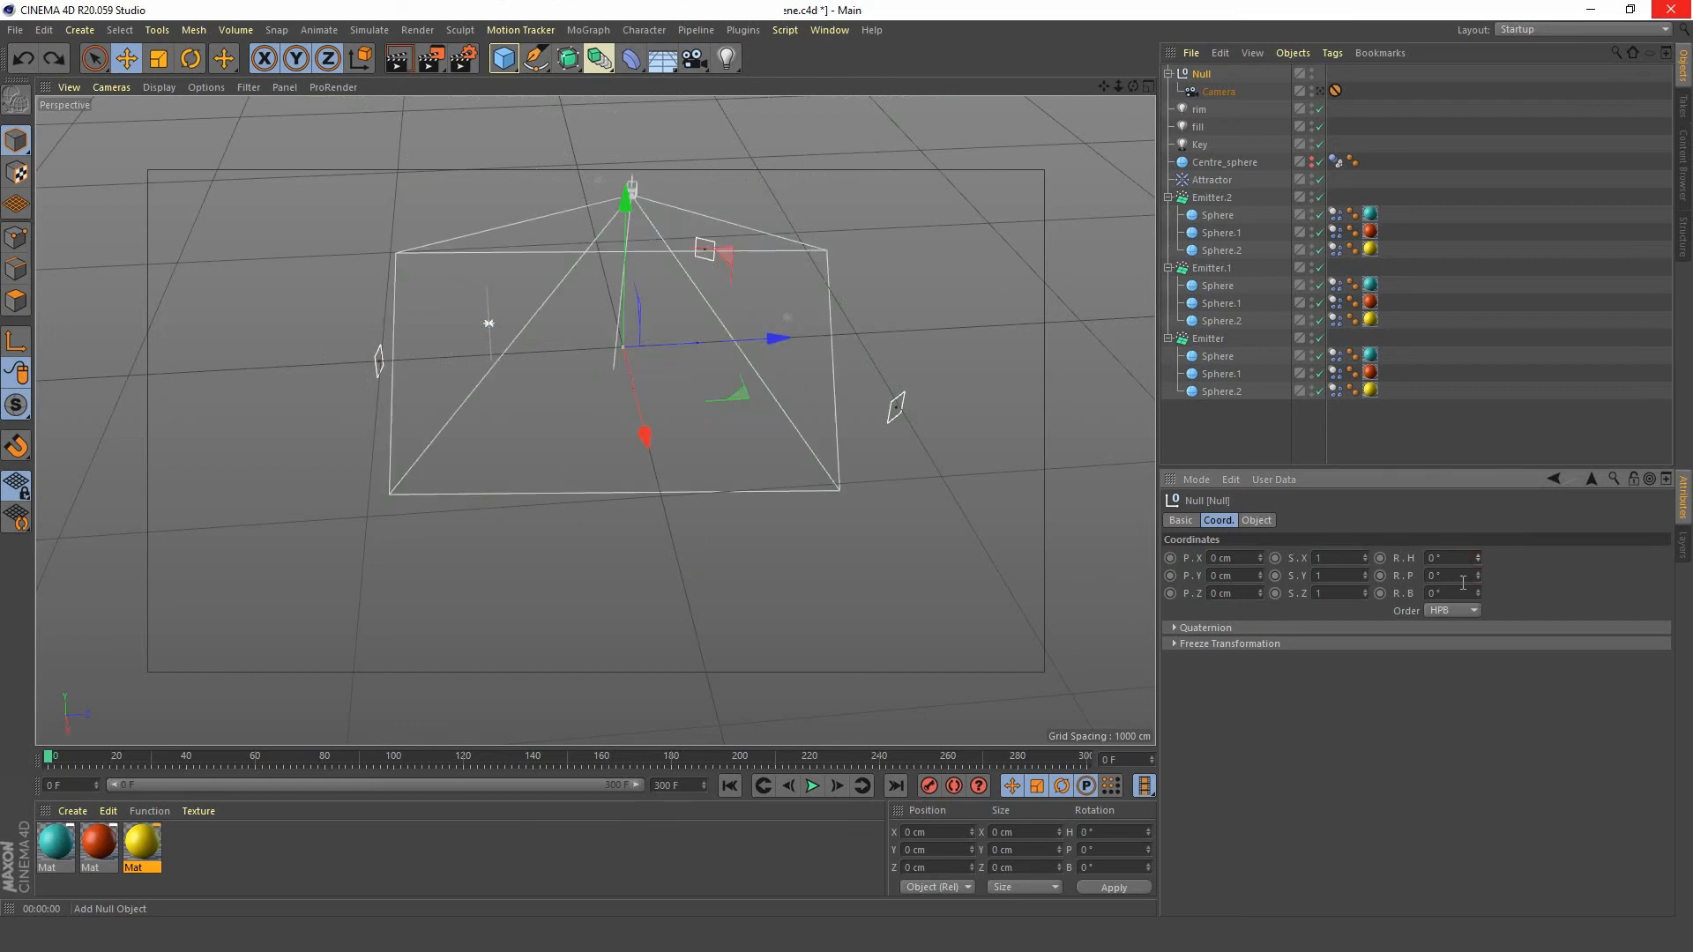
- Look through the Camera and play the animation from the start
{"action": "left_click", "coordinate": [1316, 89]}
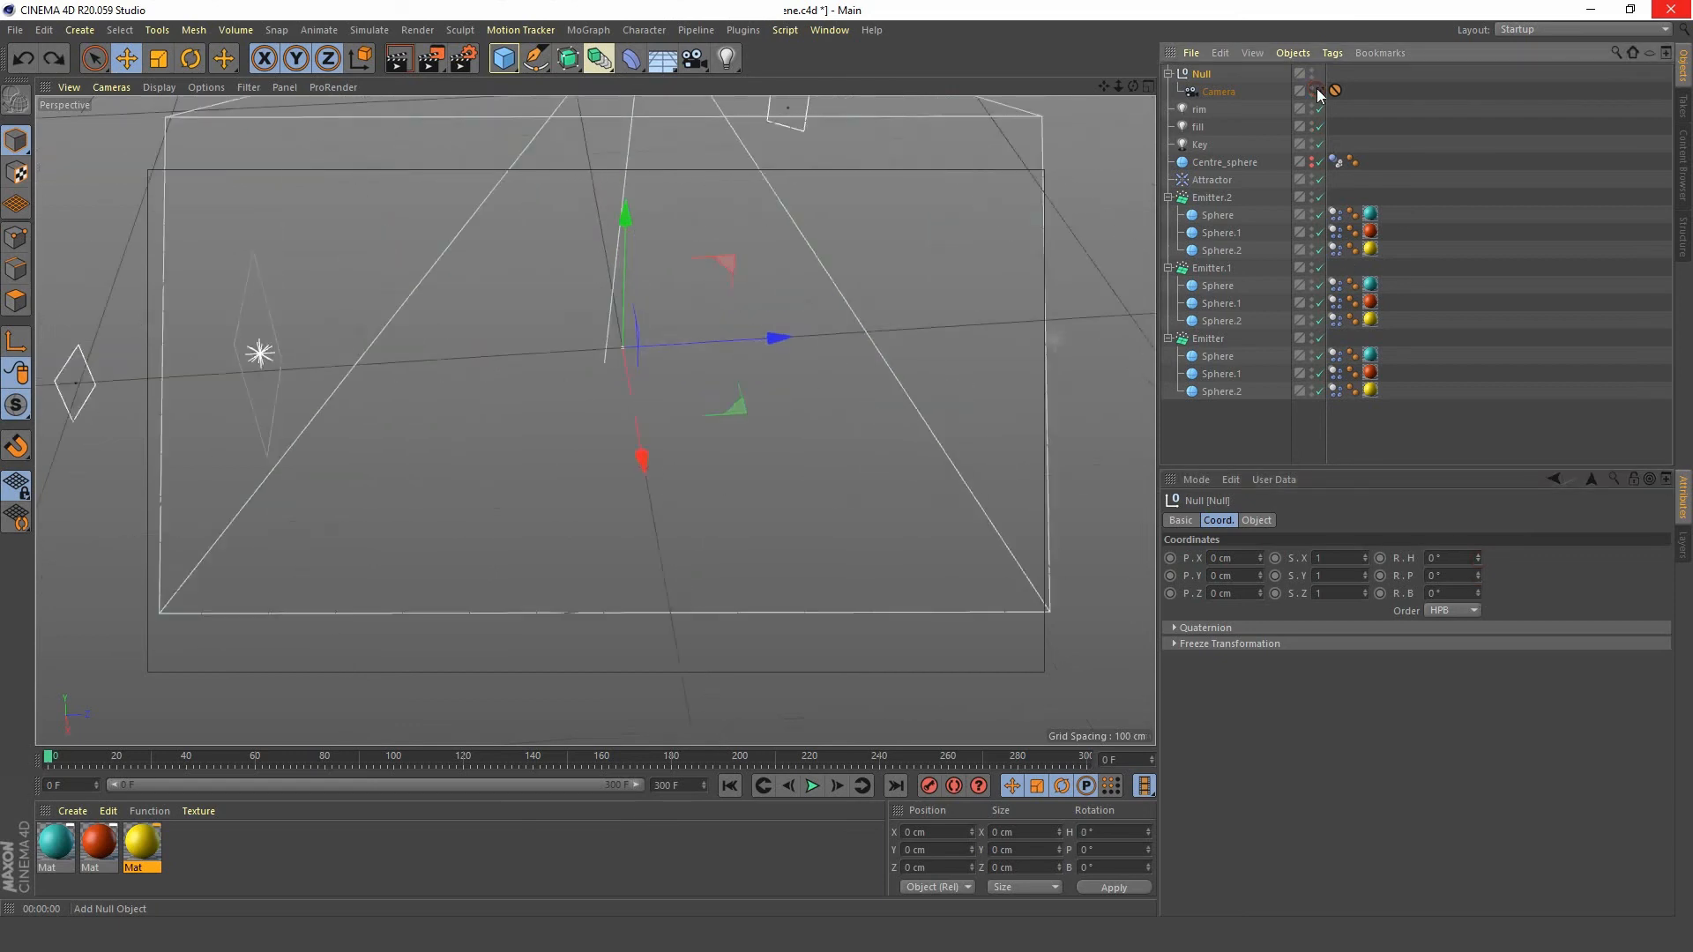
{"action": "left_click", "coordinate": [812, 790]}
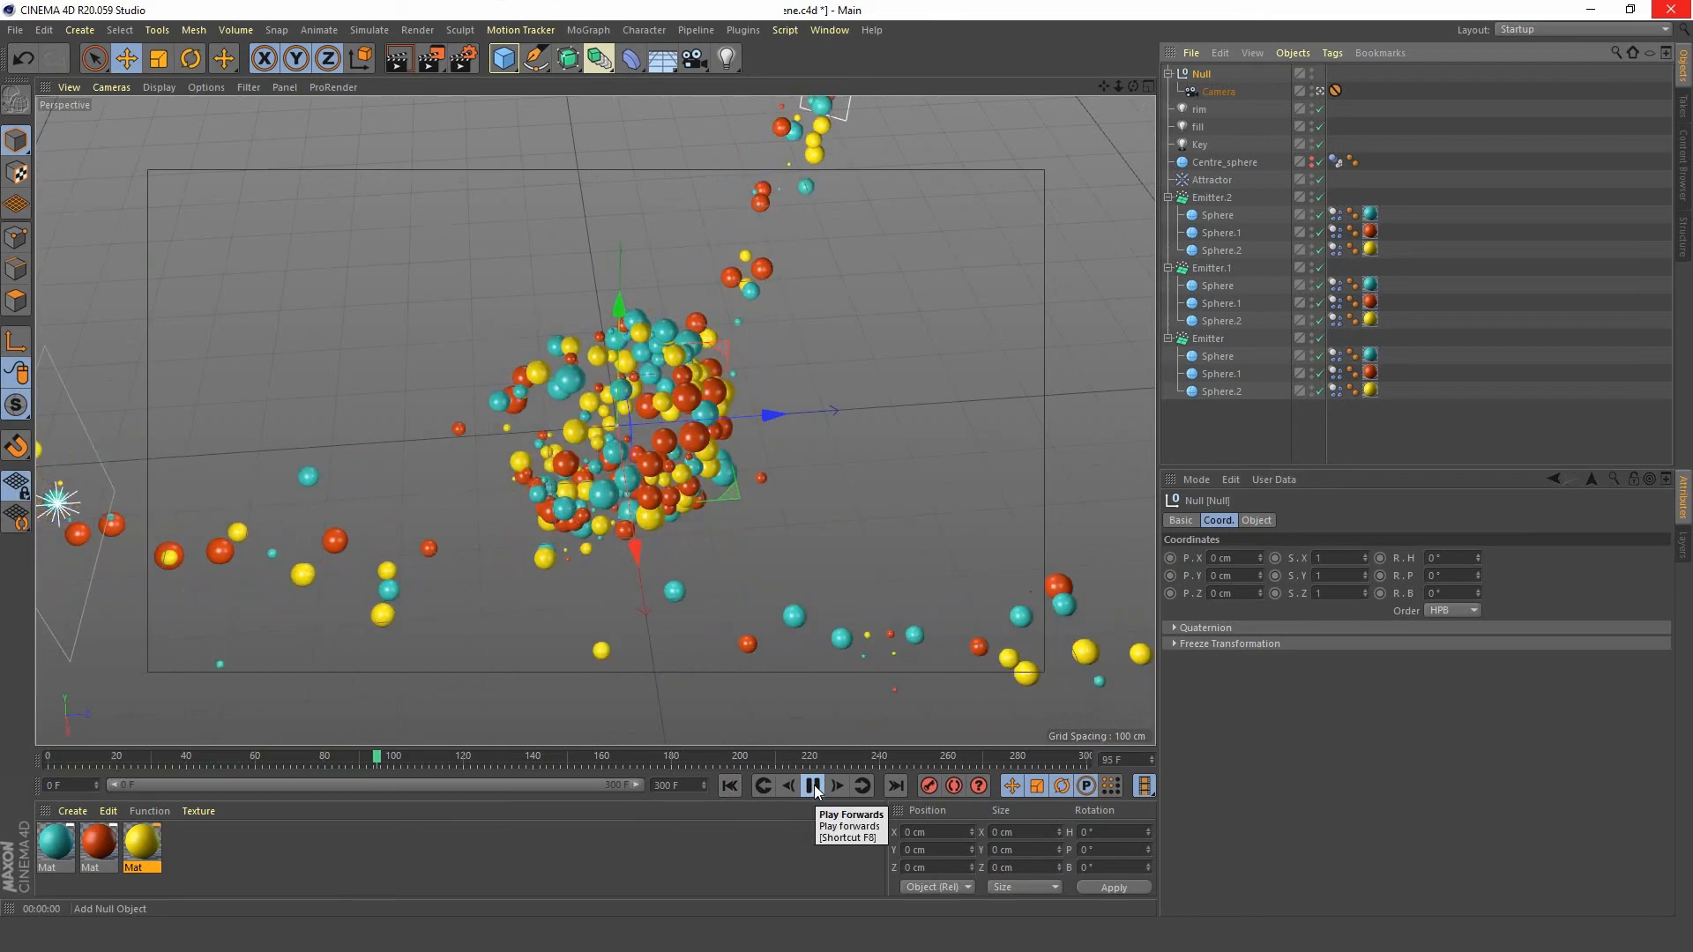
- Open the Dope Sheet during playback and shrink its window so the spheres in the viewport remain visible
{"action": "key", "text": "shift+F3"}
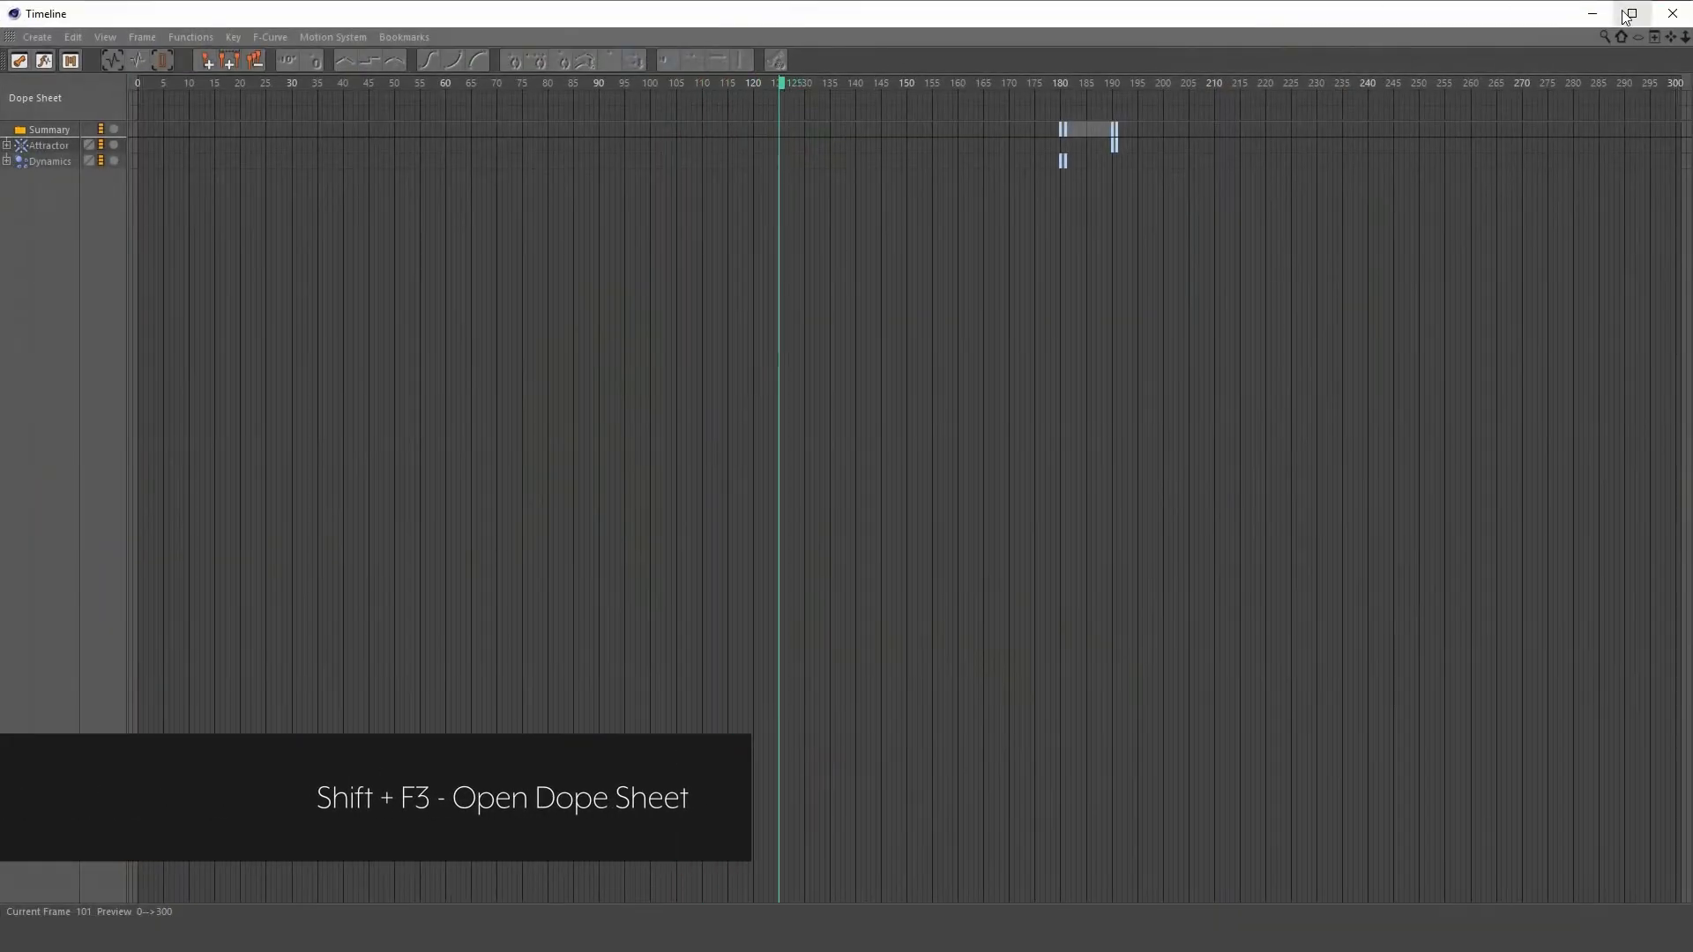
{"action": "left_click_drag", "start_coordinate": [1044, 13], "coordinate": [1056, 517]}
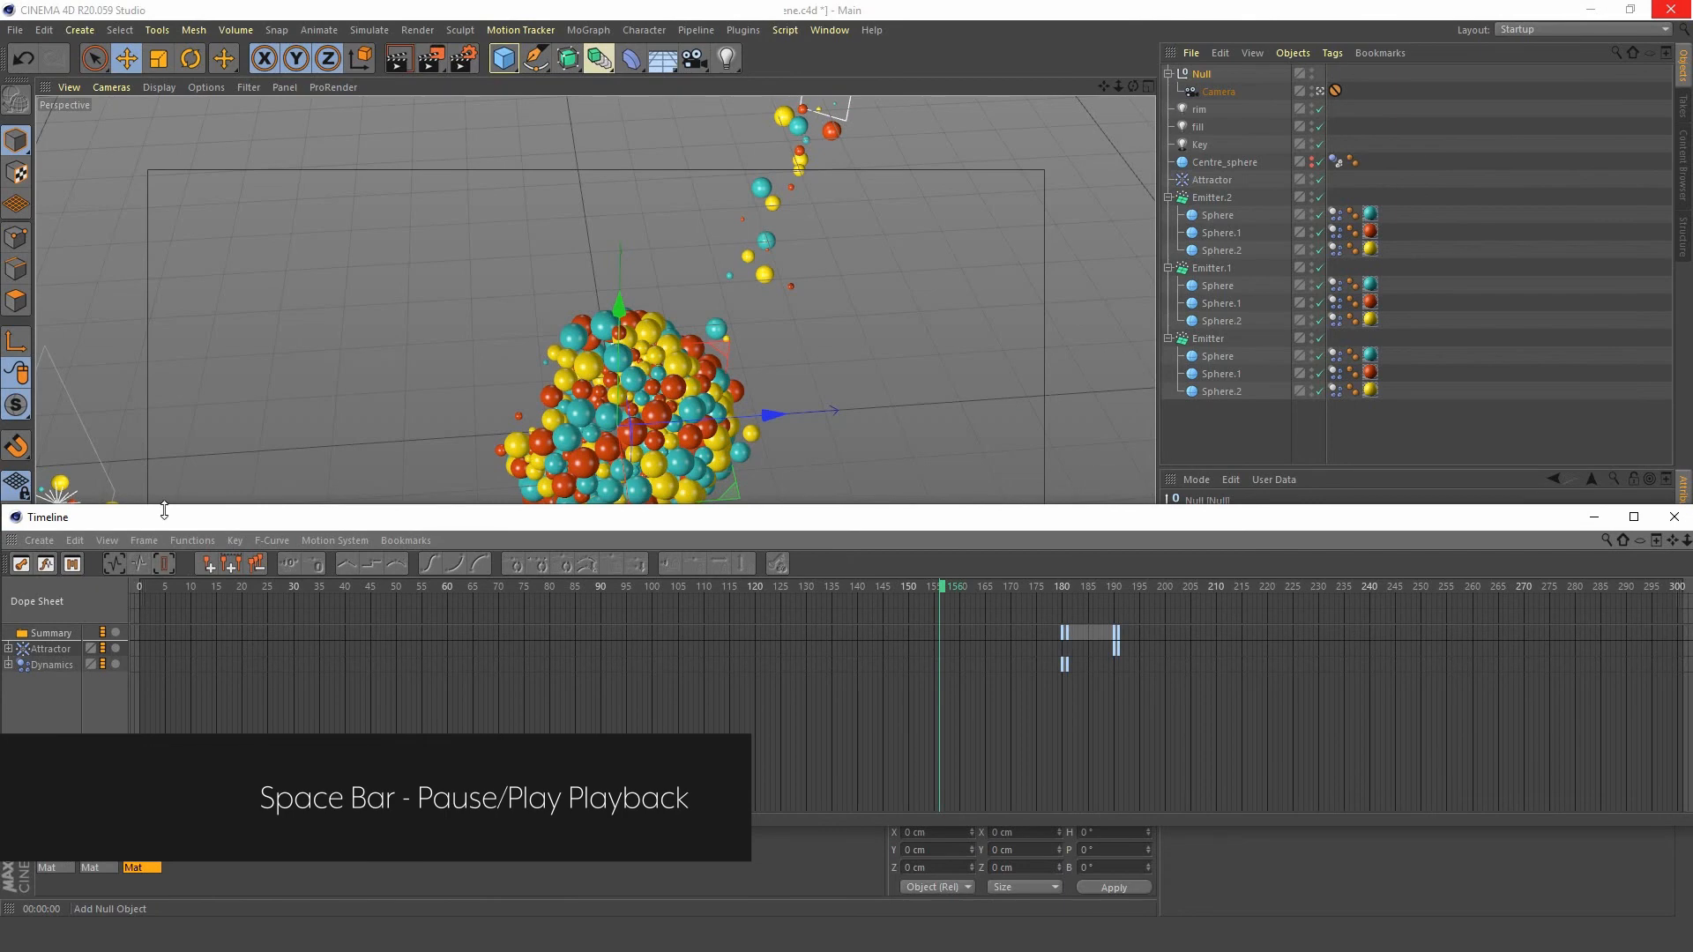
{"action": "left_click_drag", "start_coordinate": [164, 517], "coordinate": [1190, 480]}
{"action": "left_click_drag", "start_coordinate": [1391, 478], "coordinate": [1063, 543]}
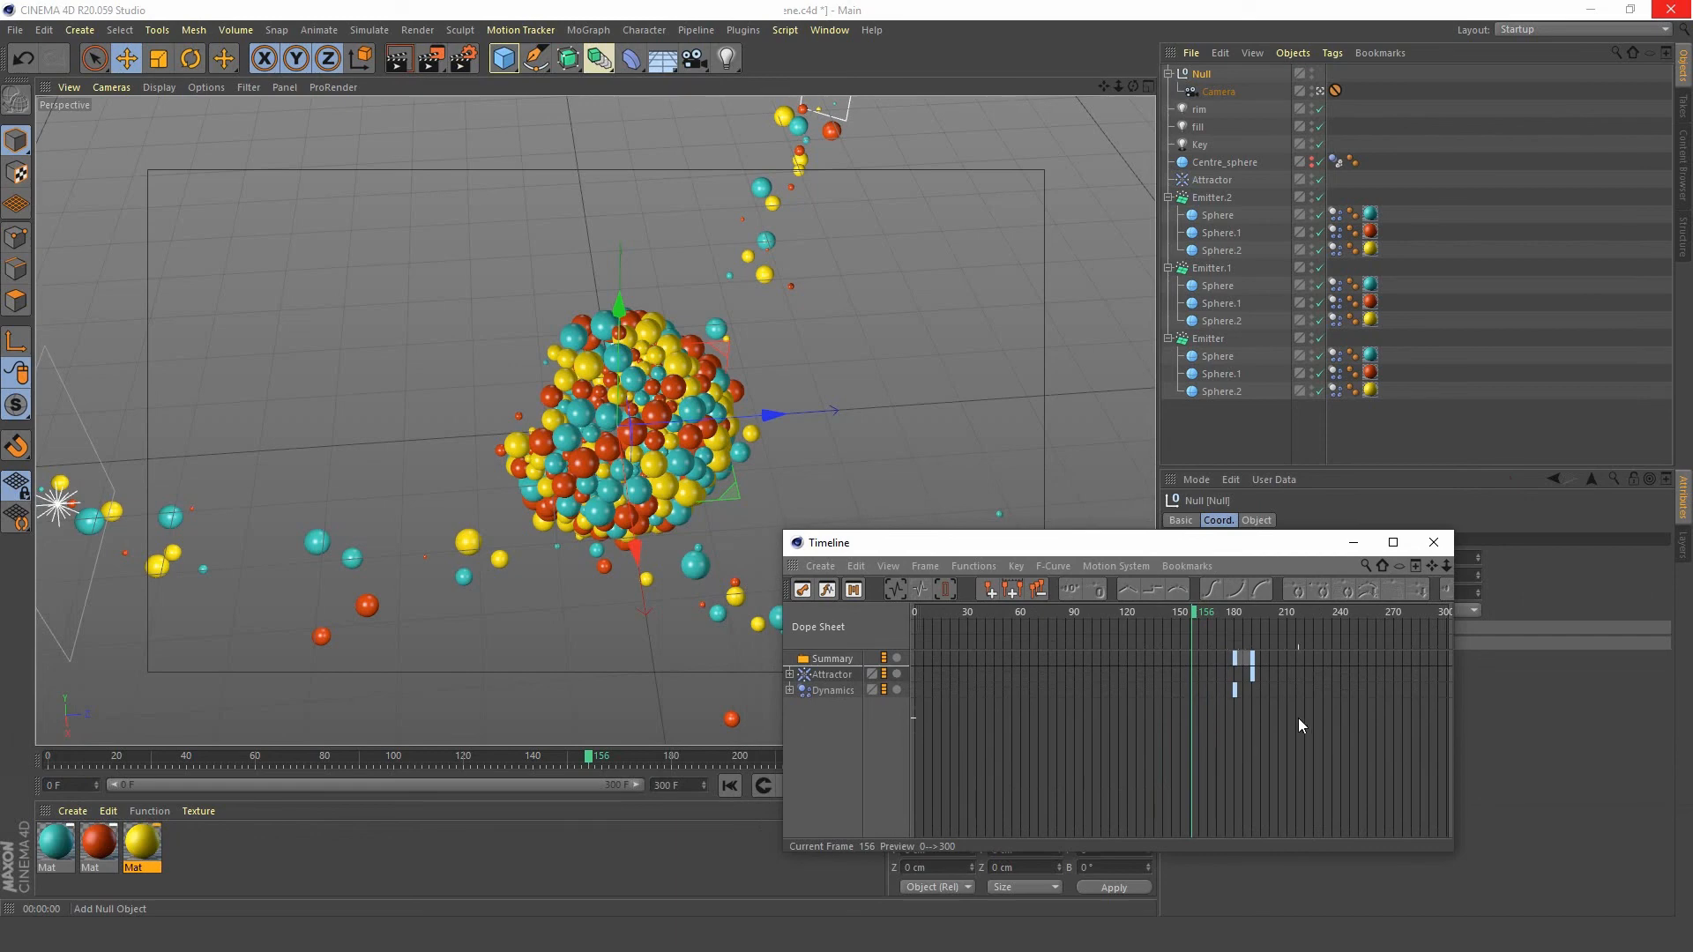
- Bring the animation to the first Dynamics keyframe on frame 180, close the Dope Sheet and advance to frame 181
{"action": "right_click_drag", "start_coordinate": [1298, 718], "coordinate": [1482, 718], "text": "alt"}
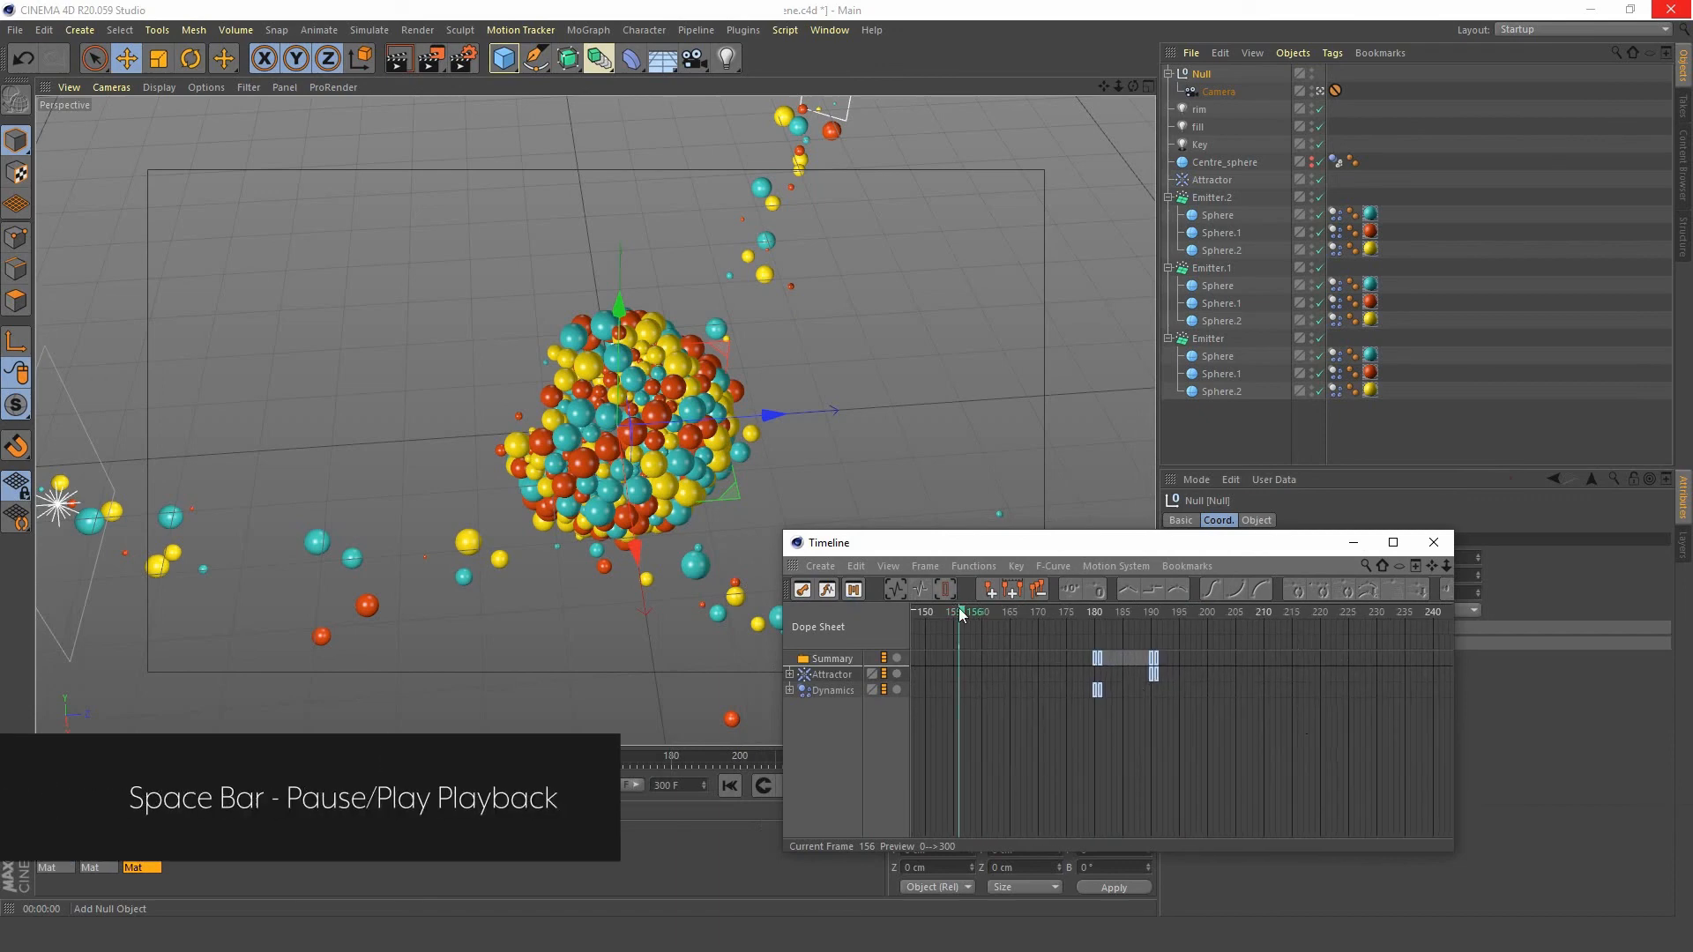
{"action": "key", "text": "space"}
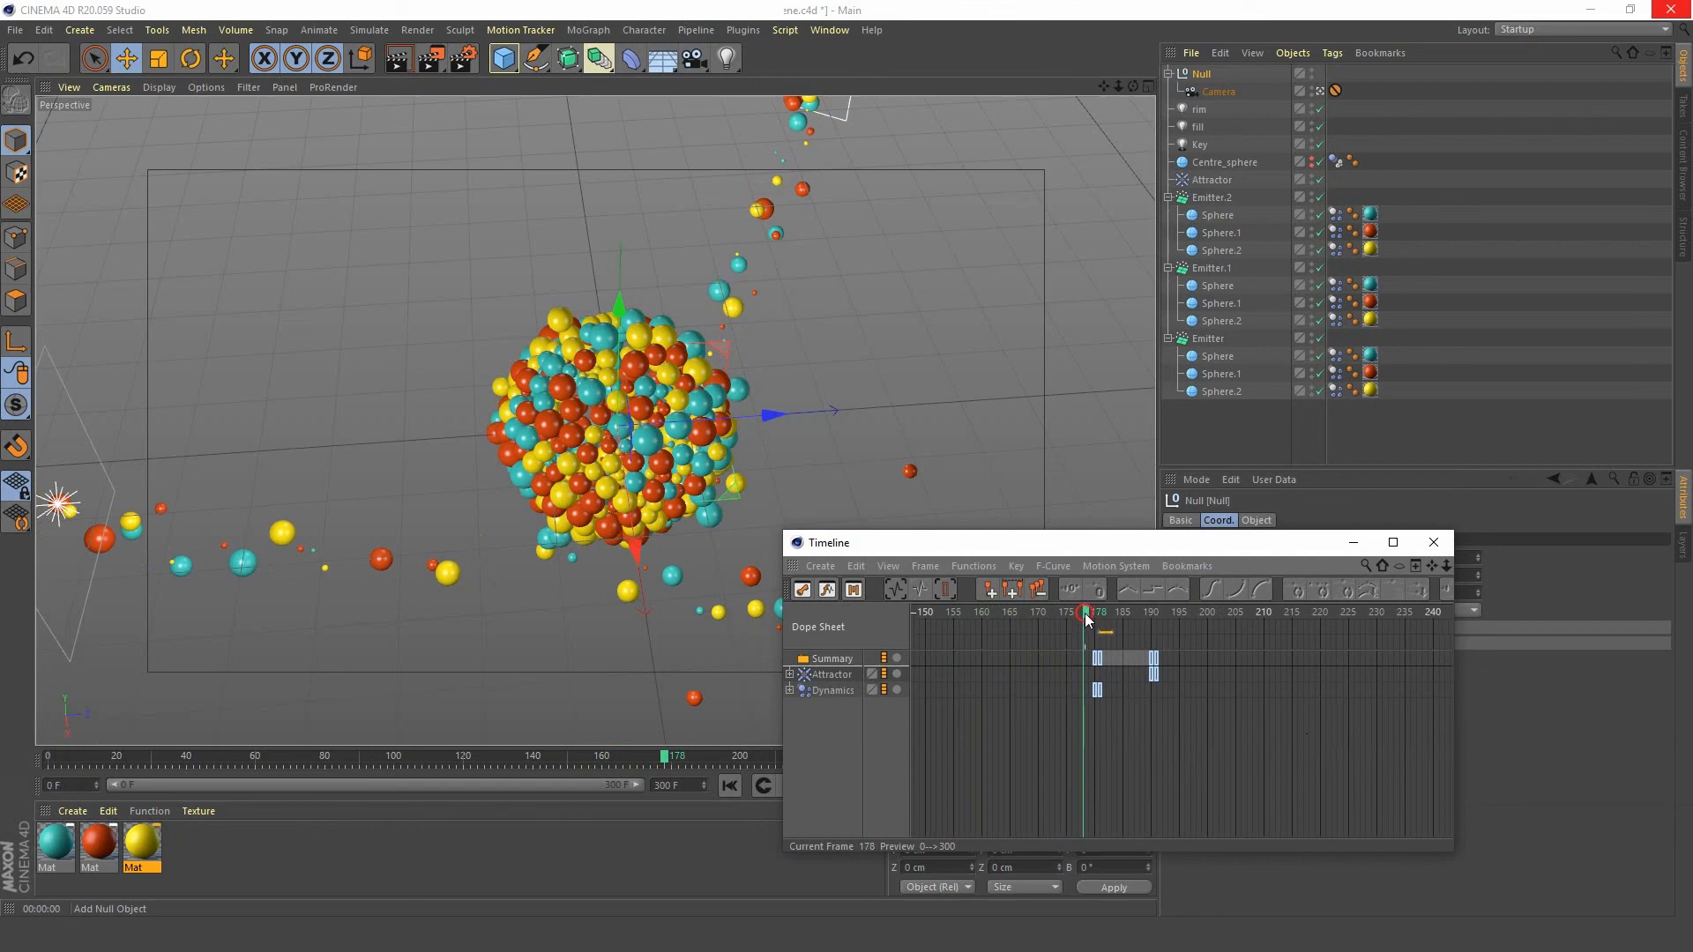
{"action": "left_click_drag", "start_coordinate": [1085, 612], "coordinate": [1098, 615]}
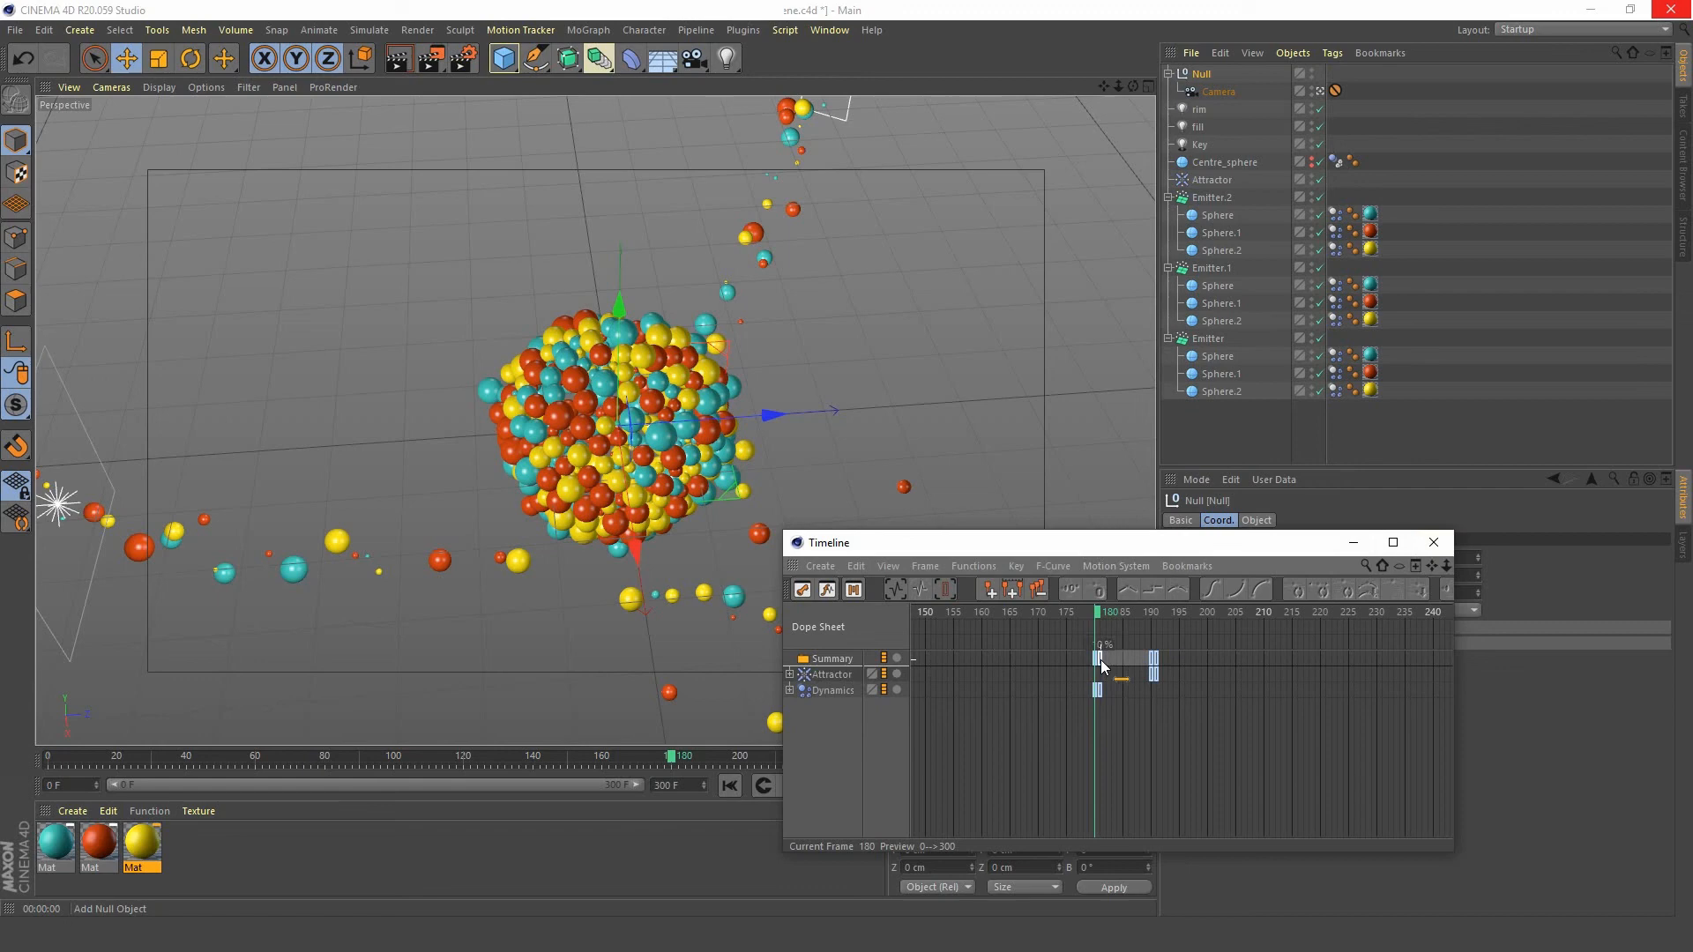
{"action": "left_click", "coordinate": [1434, 552]}
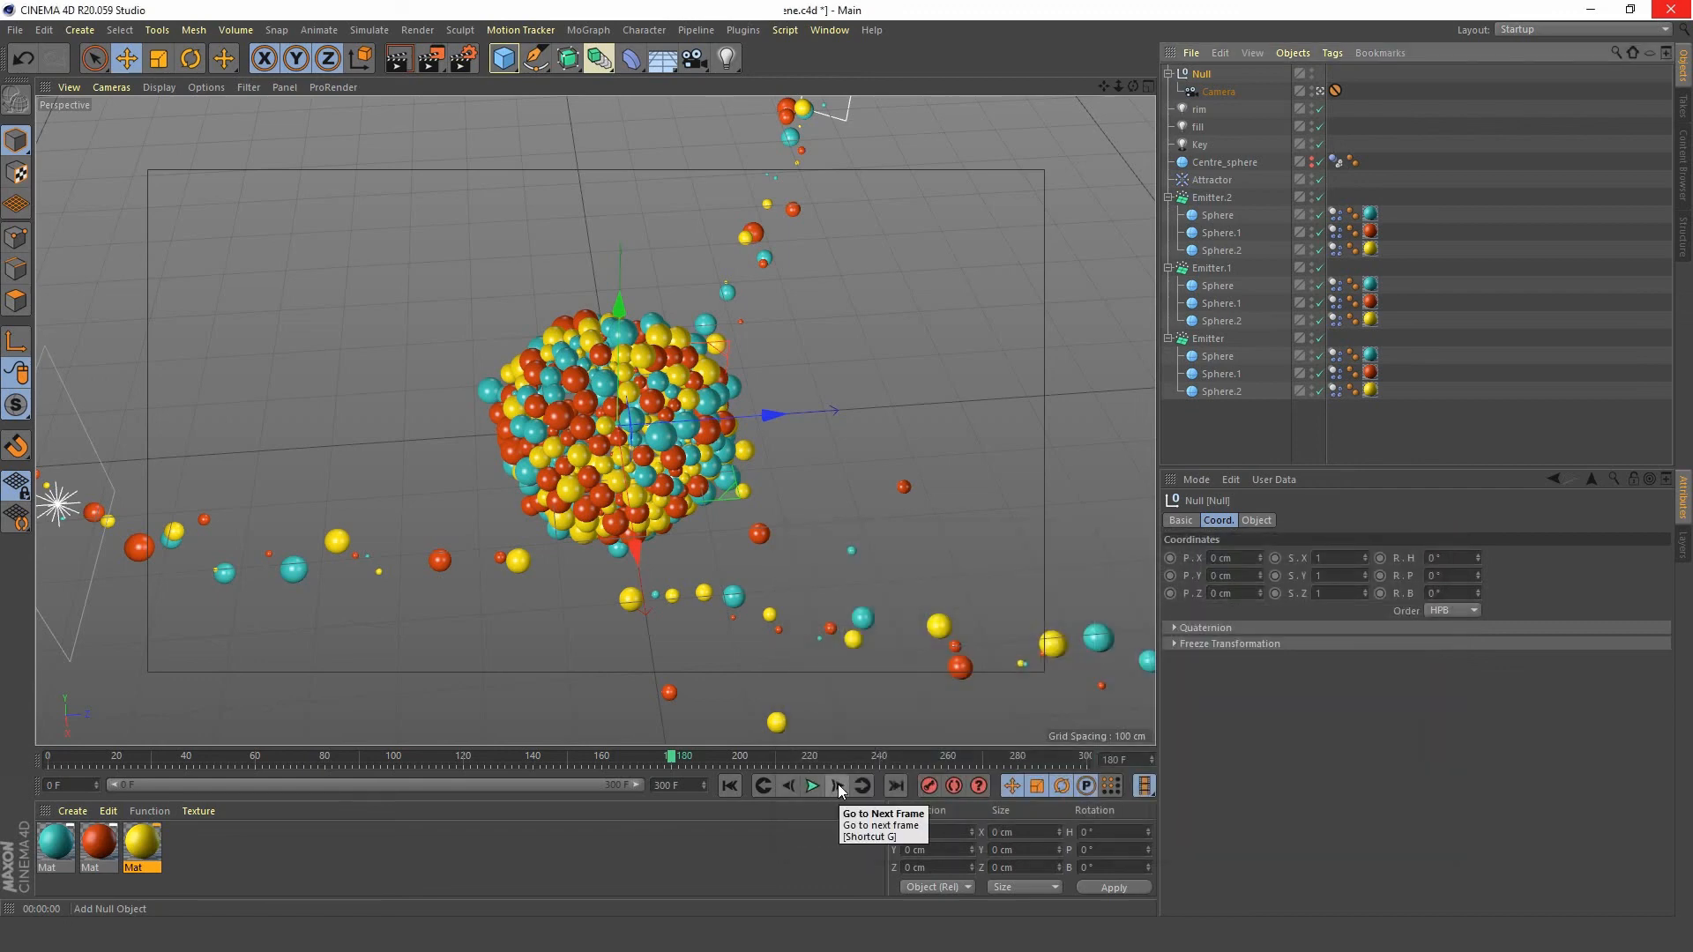
{"action": "left_click", "coordinate": [838, 785]}
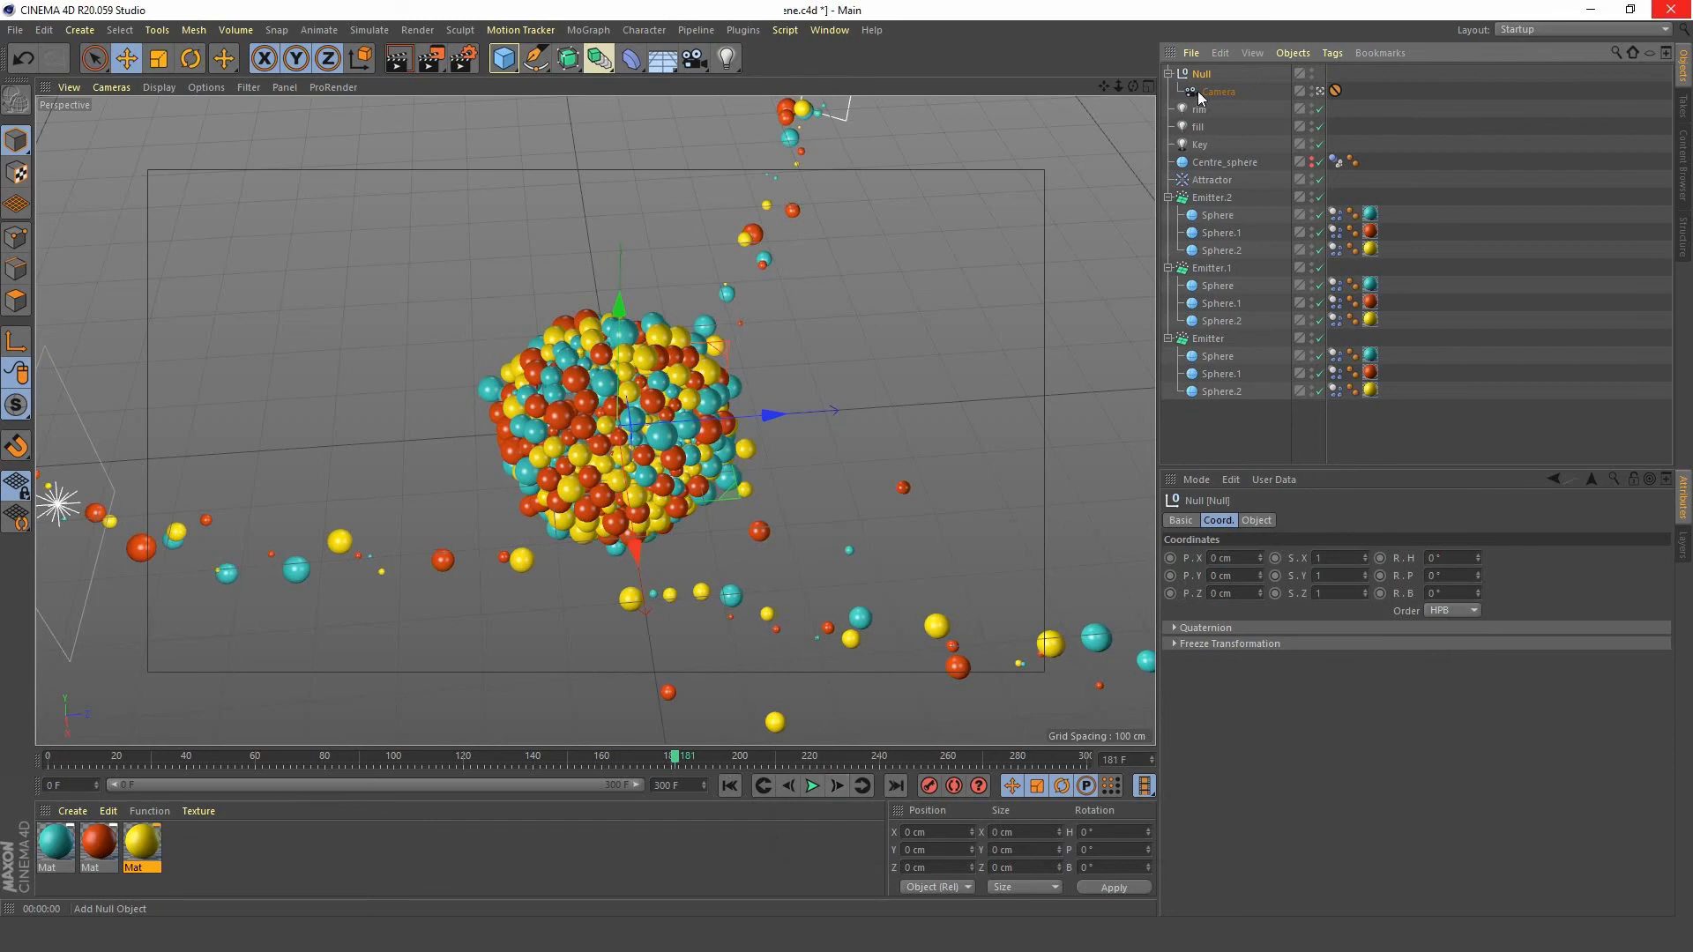
- Keyframe the Null's R.H at 0° on frame 181, play forward to frame 260 and keyframe it at 148° there
{"action": "left_click", "coordinate": [1382, 559]}
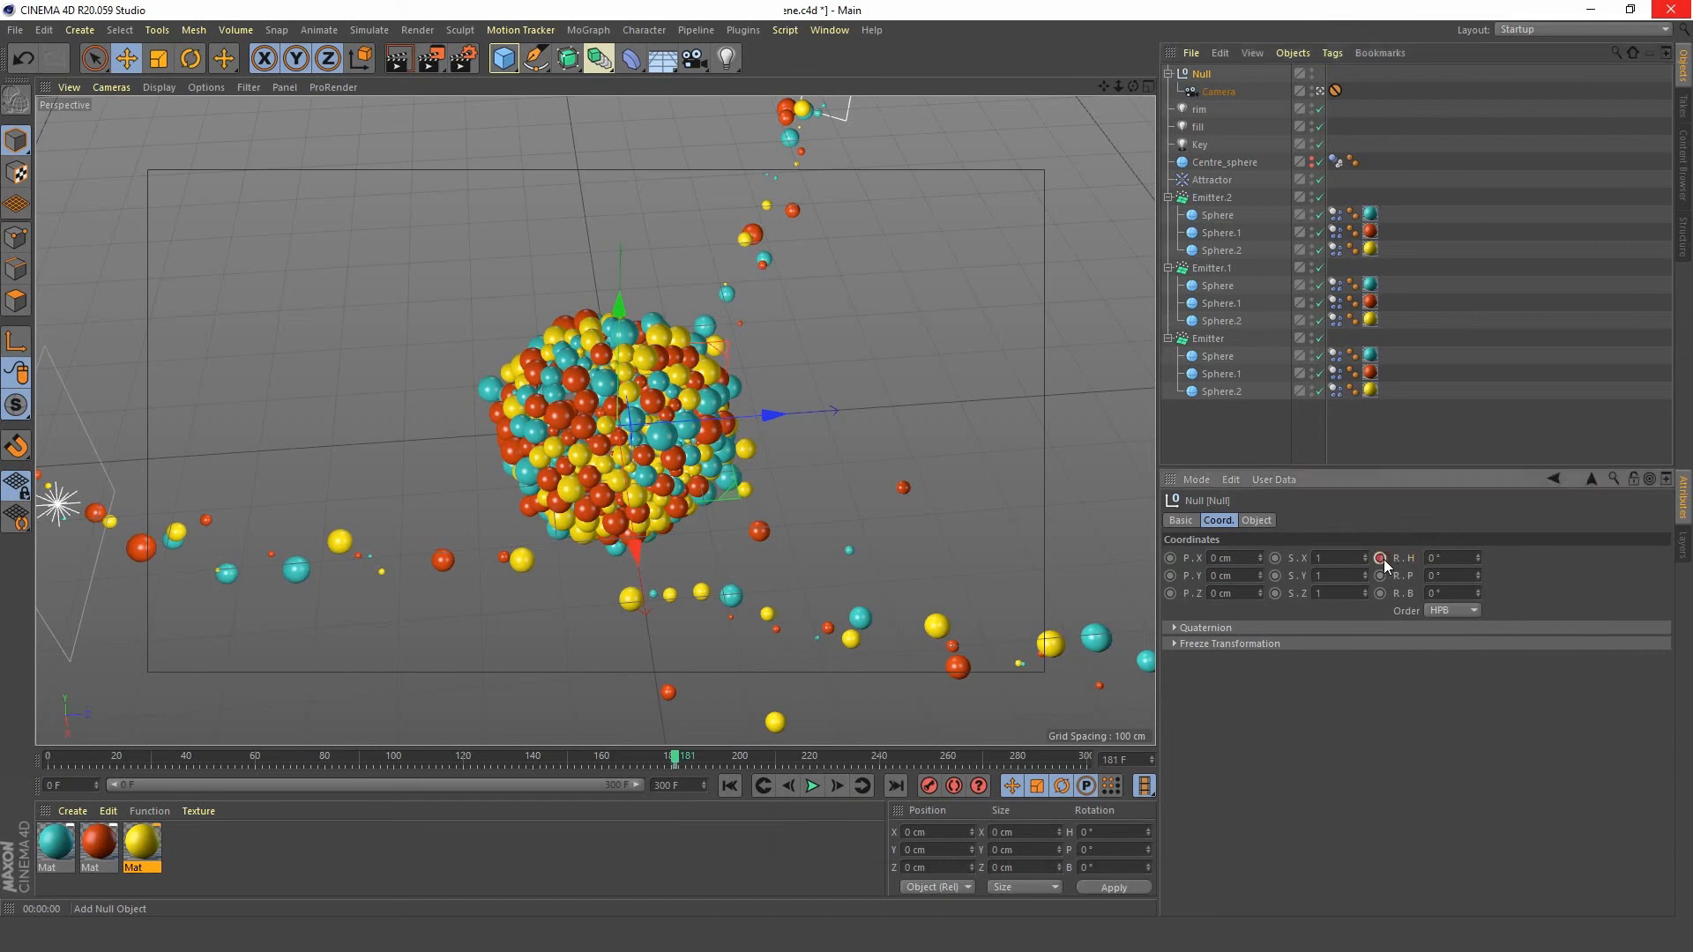
{"action": "left_click", "coordinate": [813, 785]}
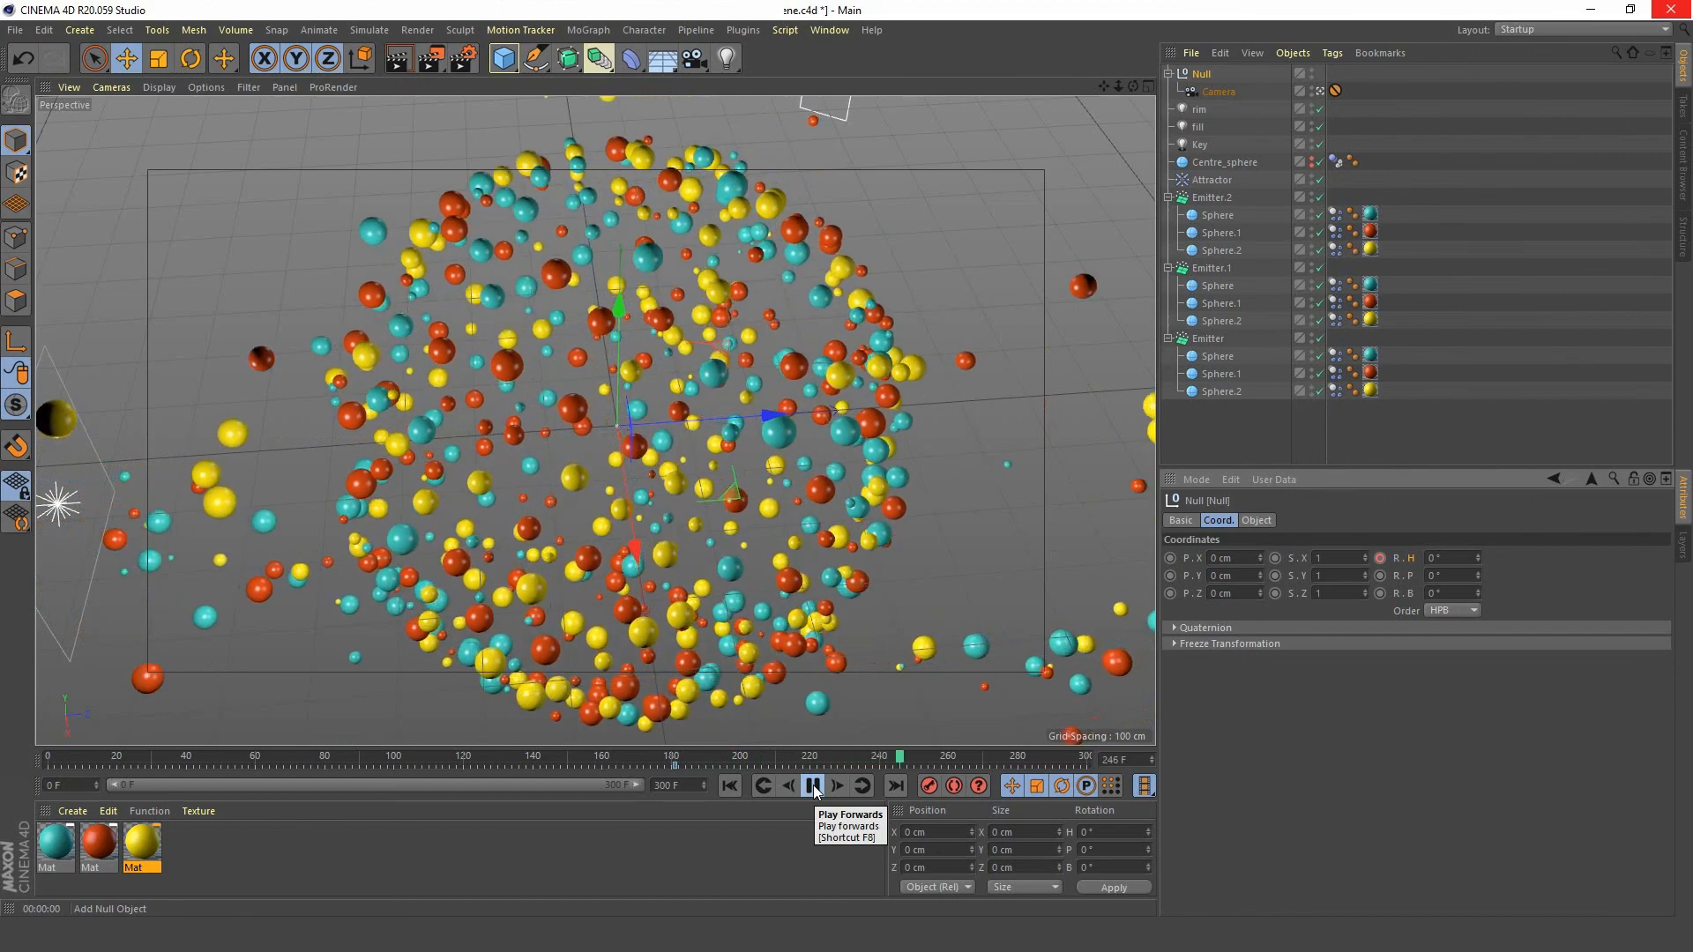
{"action": "left_click", "coordinate": [813, 785]}
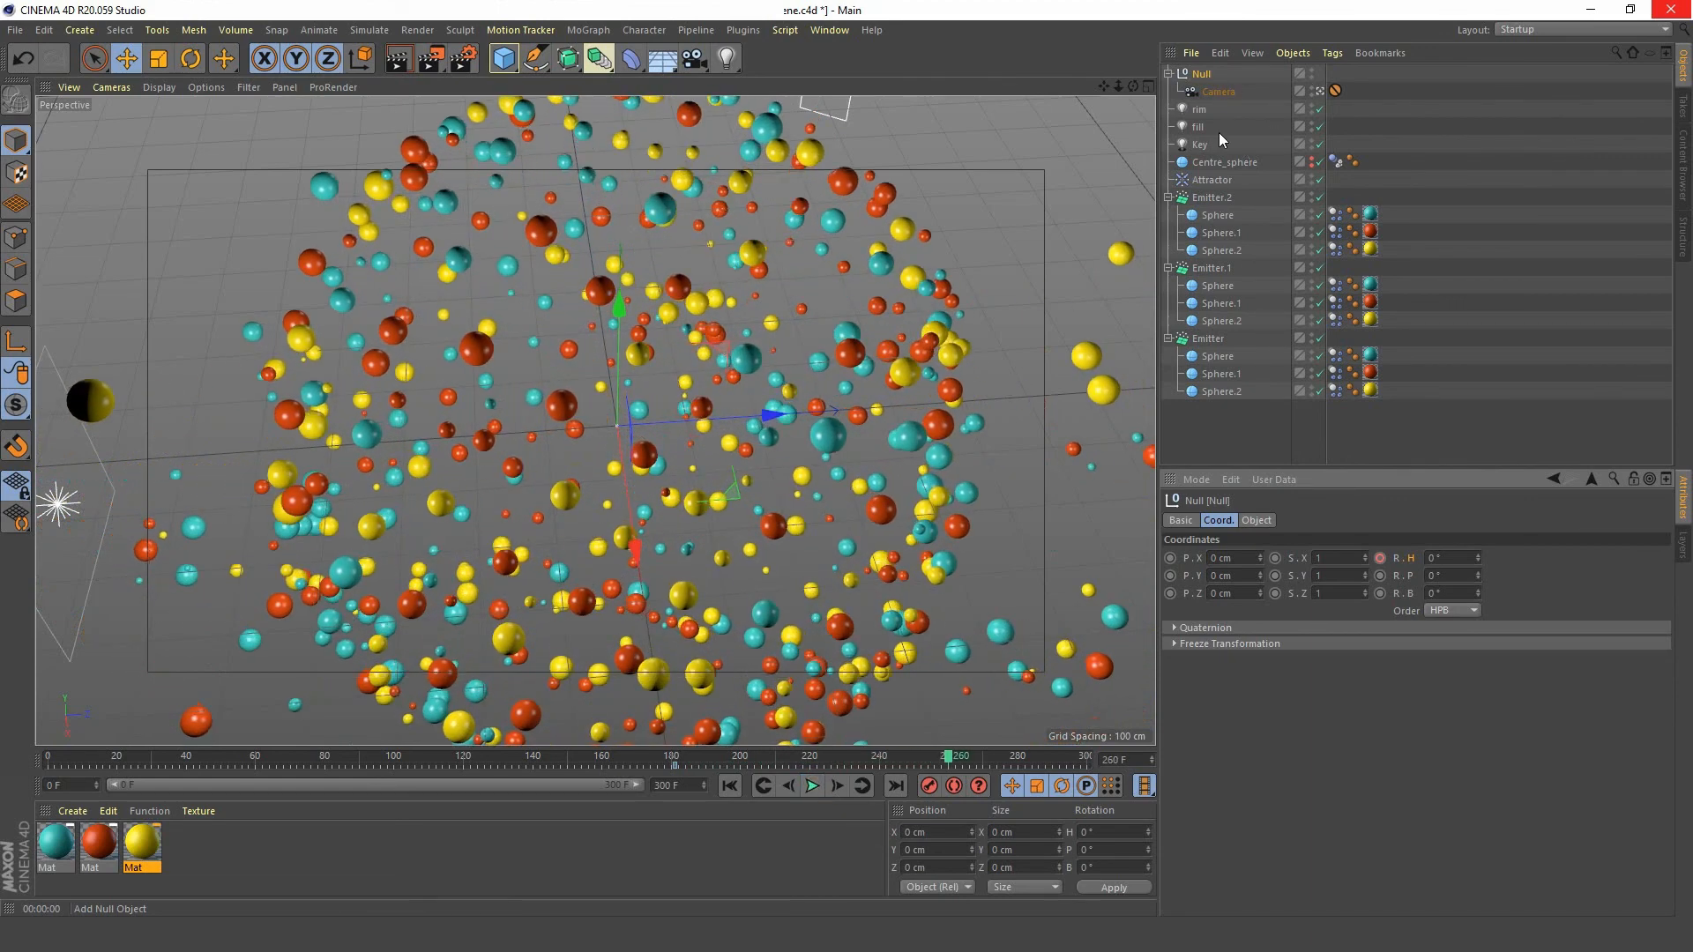
{"action": "mouse_move", "coordinate": [1478, 557]}
{"action": "left_mouse_down"}
{"action": "mouse_move", "coordinate": [1520, 500]}
{"action": "mouse_move", "coordinate": [1478, 557]}
{"action": "left_mouse_up"}
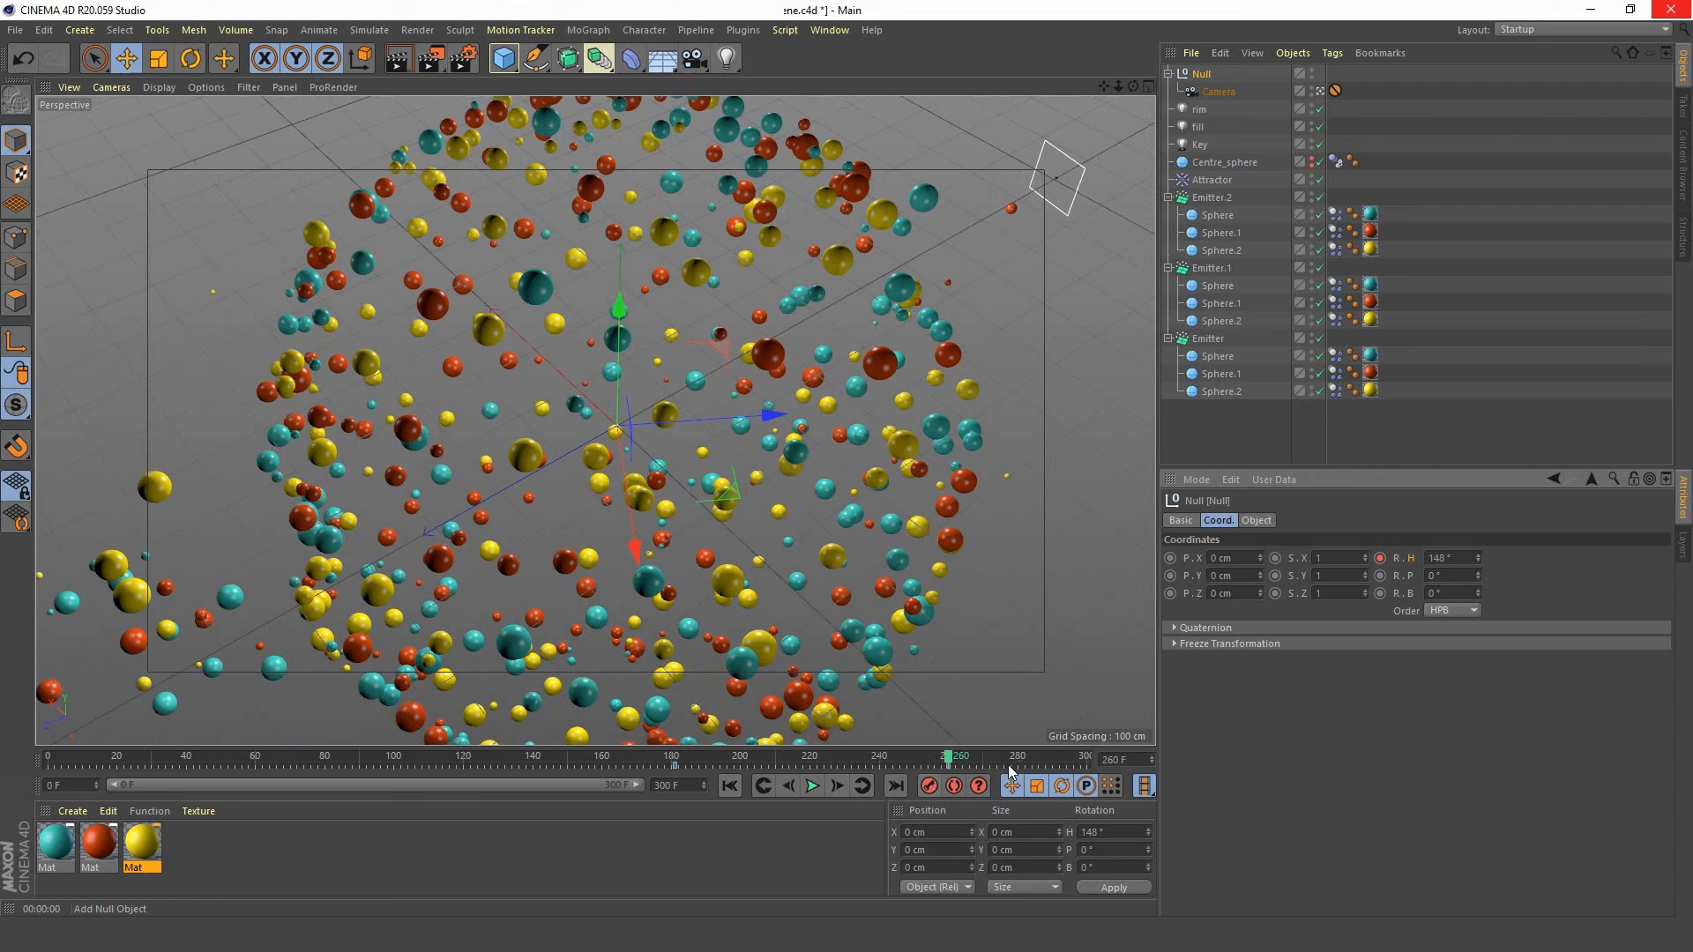
- Extend the project to 500 frames and expand the preview range to cover the full timeline
{"action": "left_click", "coordinate": [675, 785]}
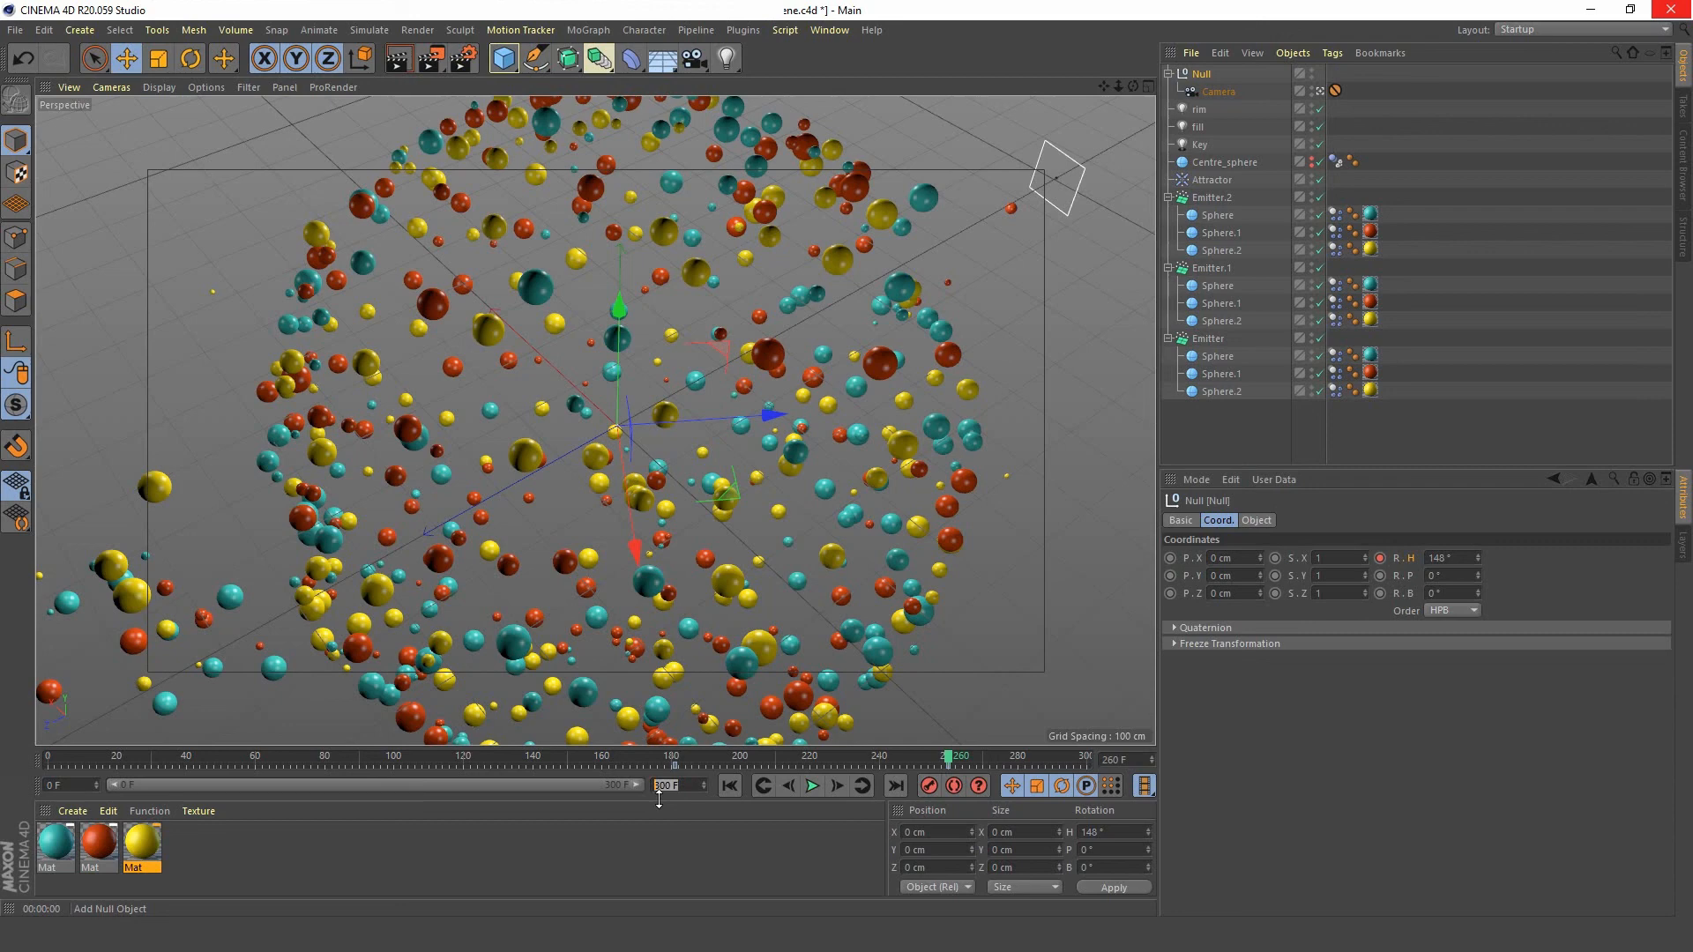
{"action": "type", "text": "500"}
{"action": "key", "text": "Return"}
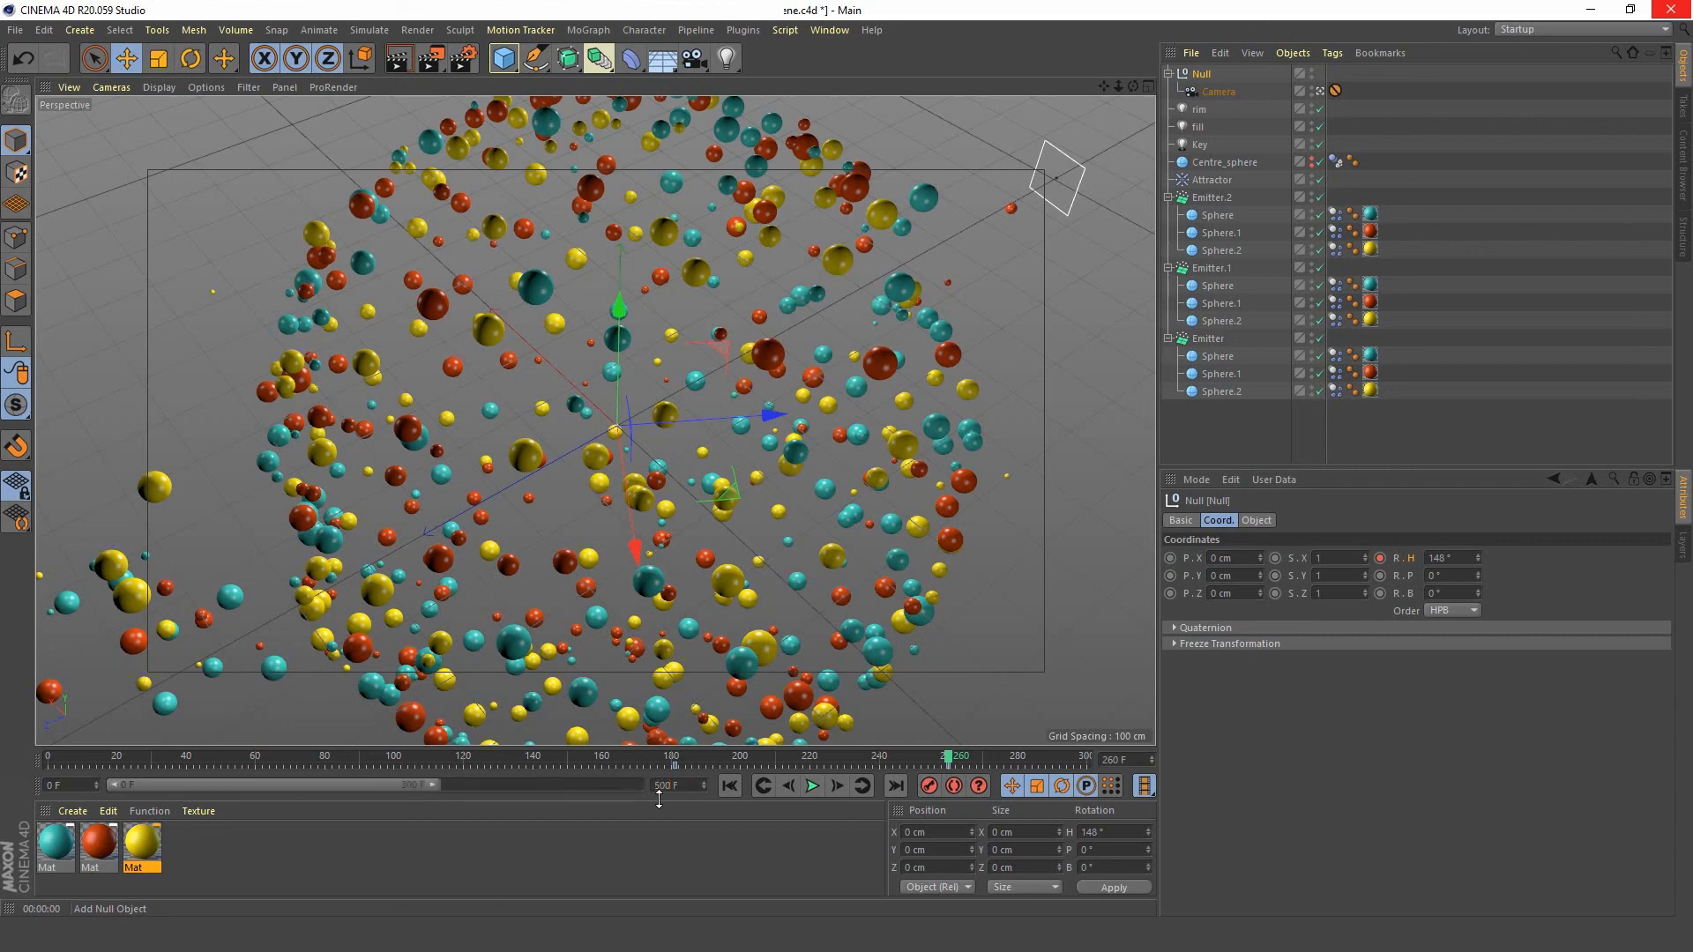
{"action": "double_click", "coordinate": [320, 784]}
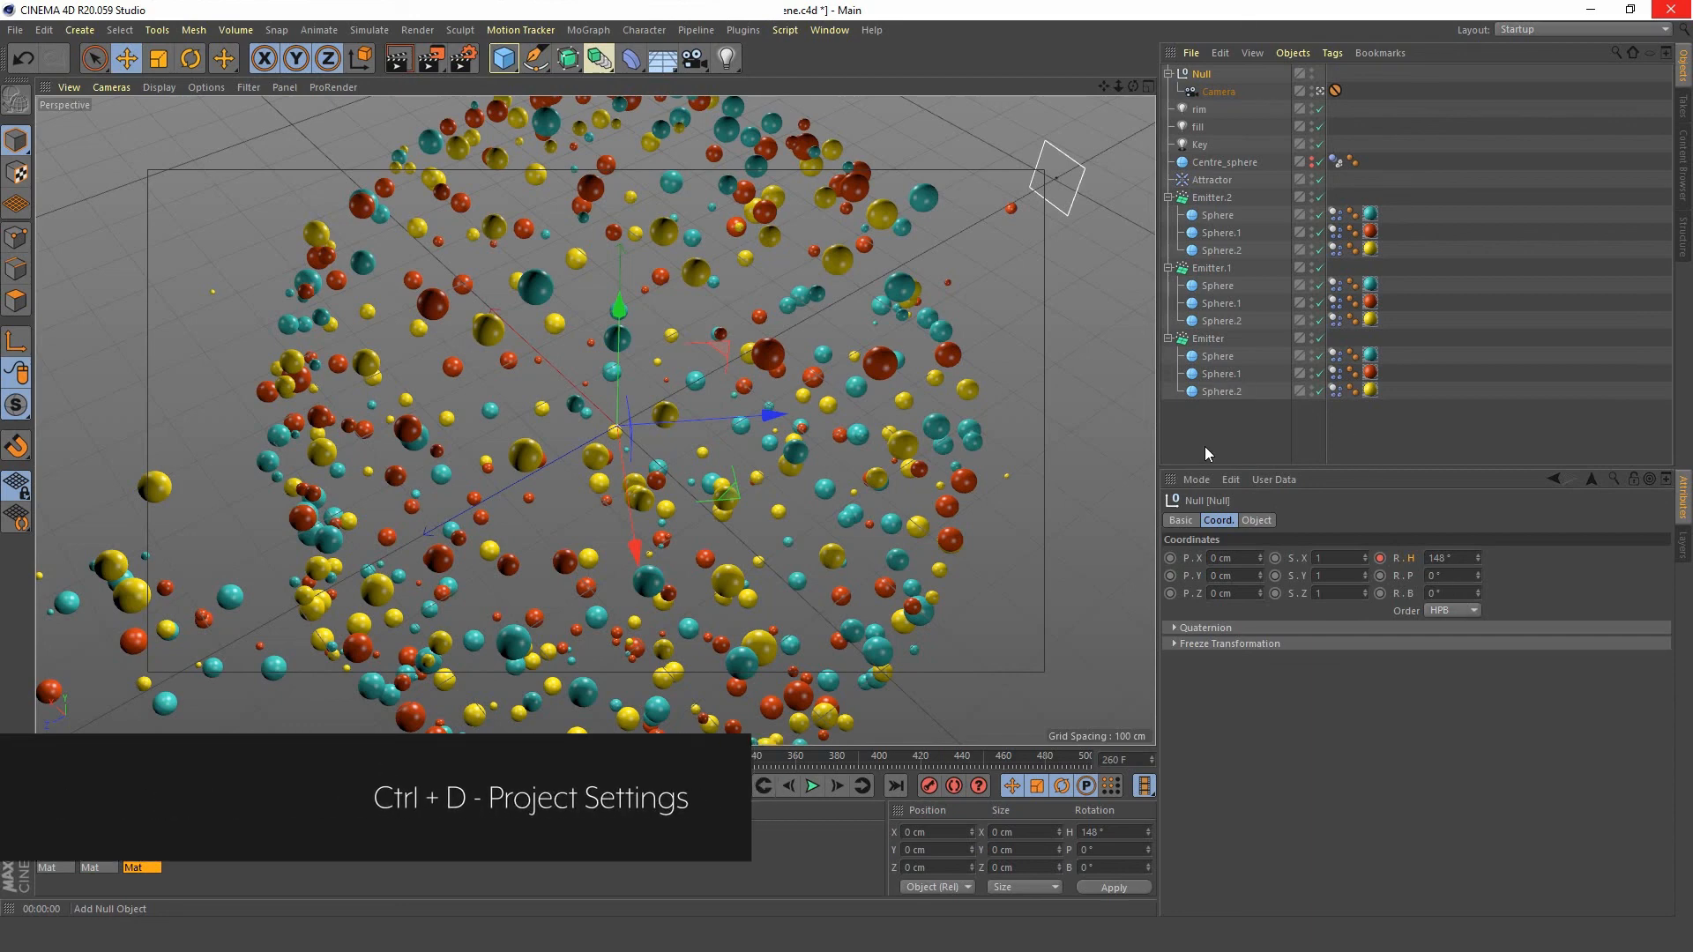
- In the project's Dynamics settings, keyframe Time Scale at 10% on frame 260 and at 100% on frame 261
{"action": "key", "text": "ctrl+d"}
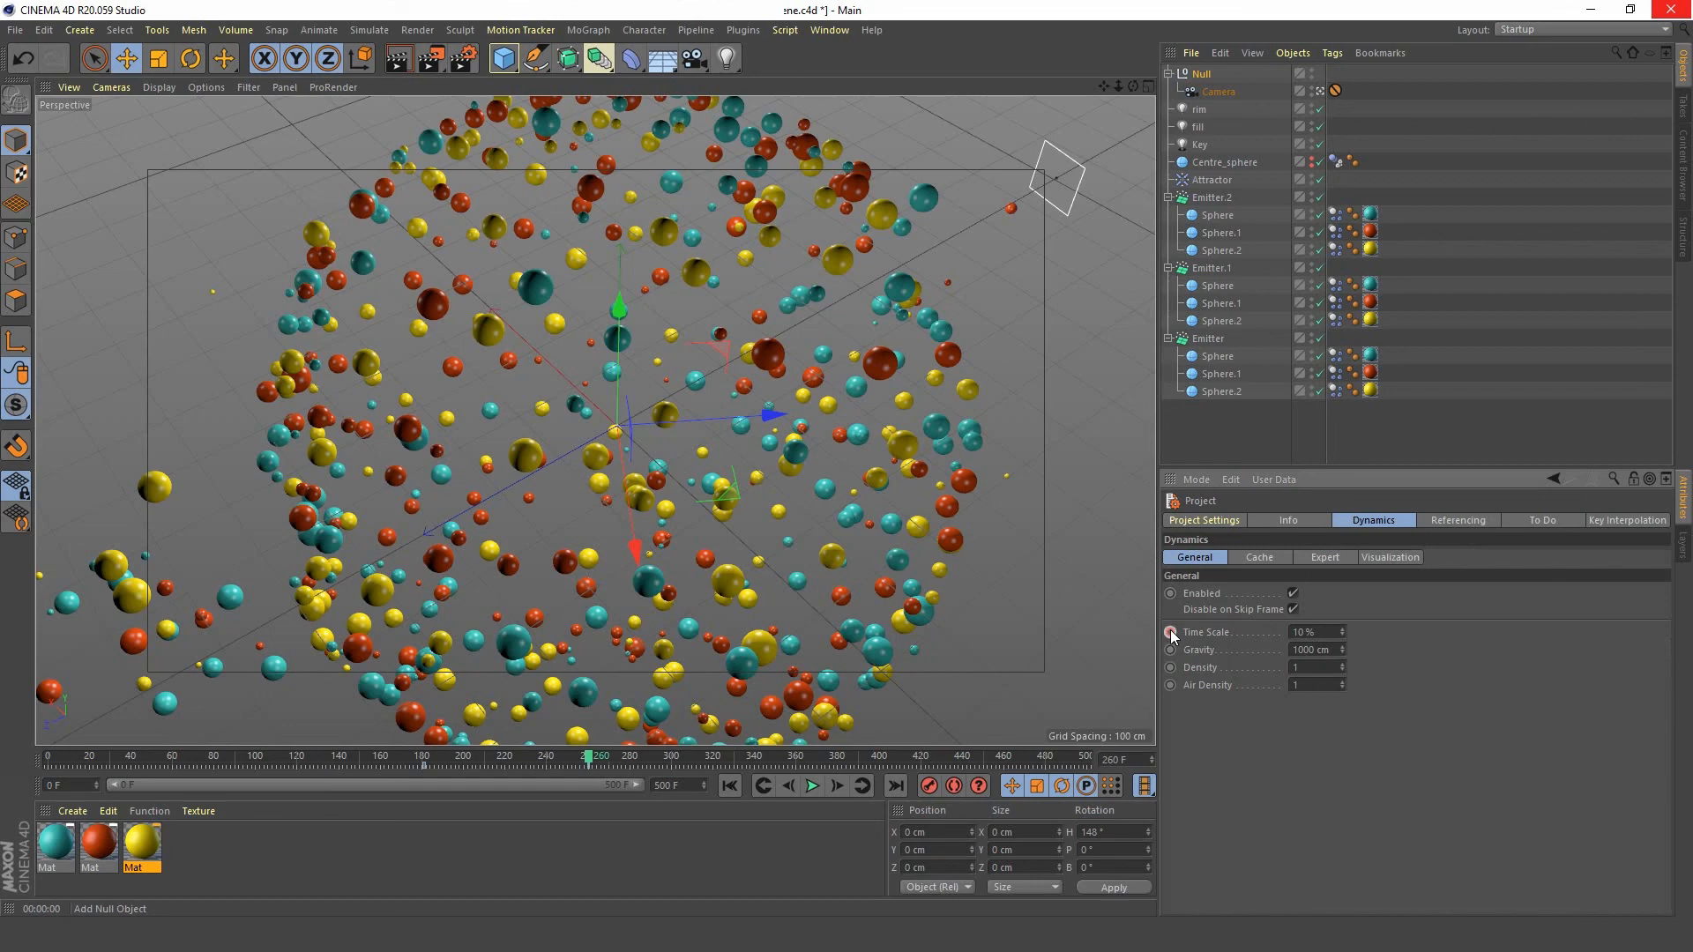
{"action": "left_click", "coordinate": [836, 787]}
{"action": "double_click", "coordinate": [1307, 632]}
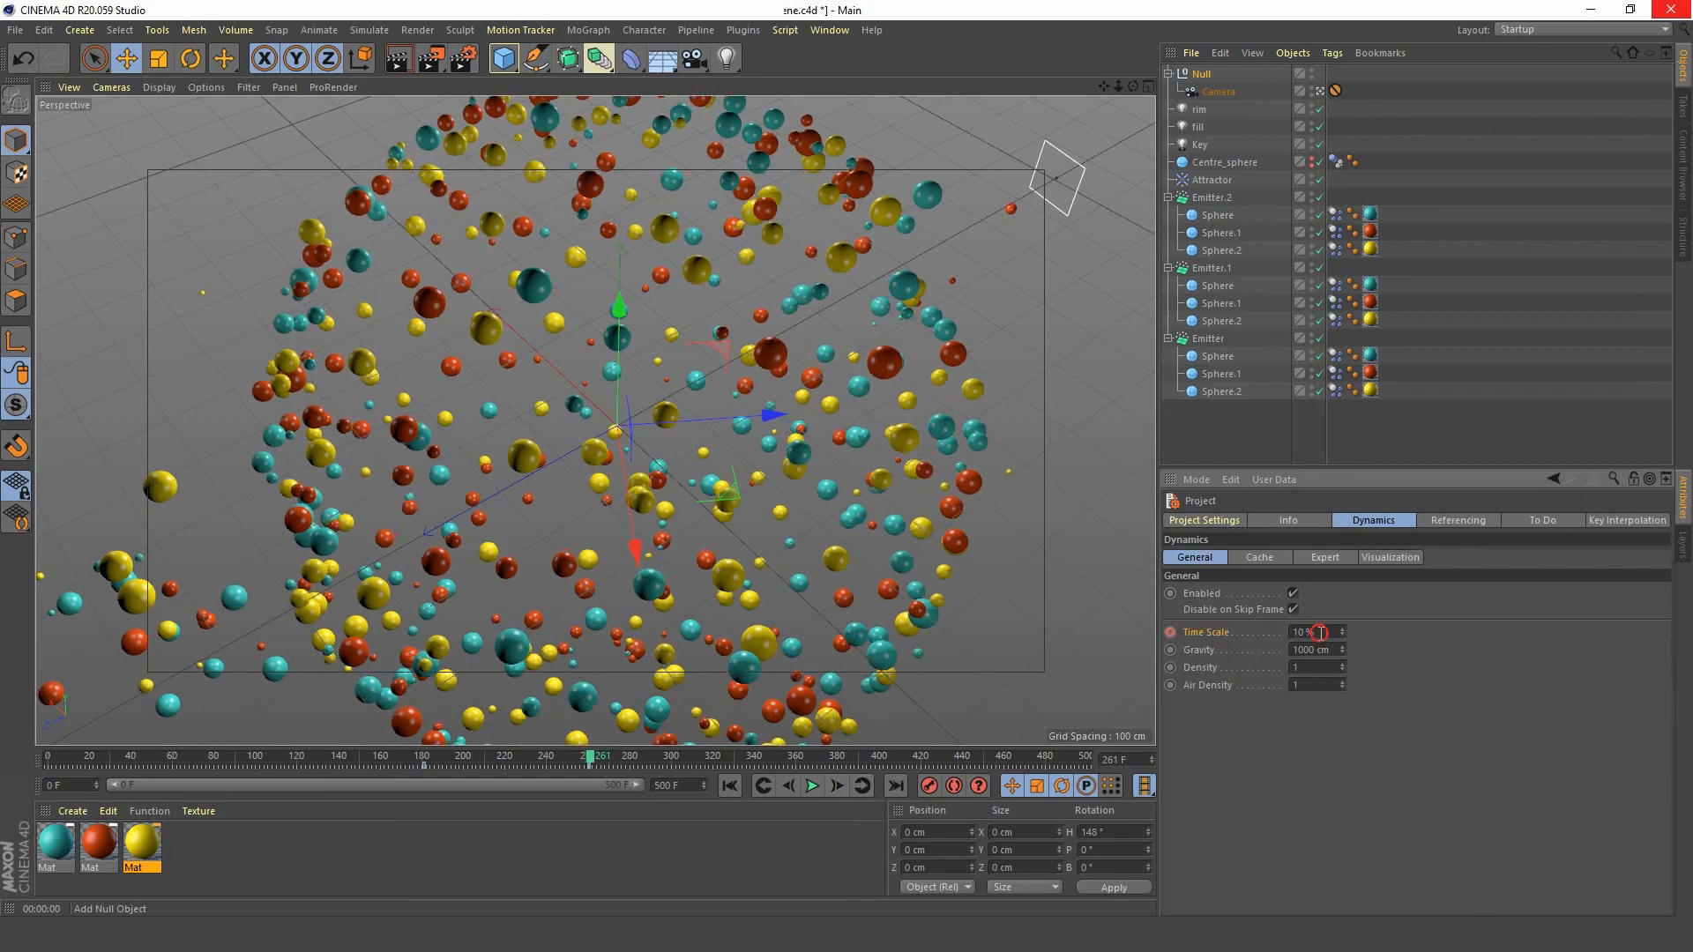
{"action": "type", "text": "100"}
{"action": "left_click", "coordinate": [1171, 631], "text": "ctrl"}
- Play the animation from the start past frame 260 to check the Camera orbit and the return to full speed
{"action": "left_click", "coordinate": [730, 785]}
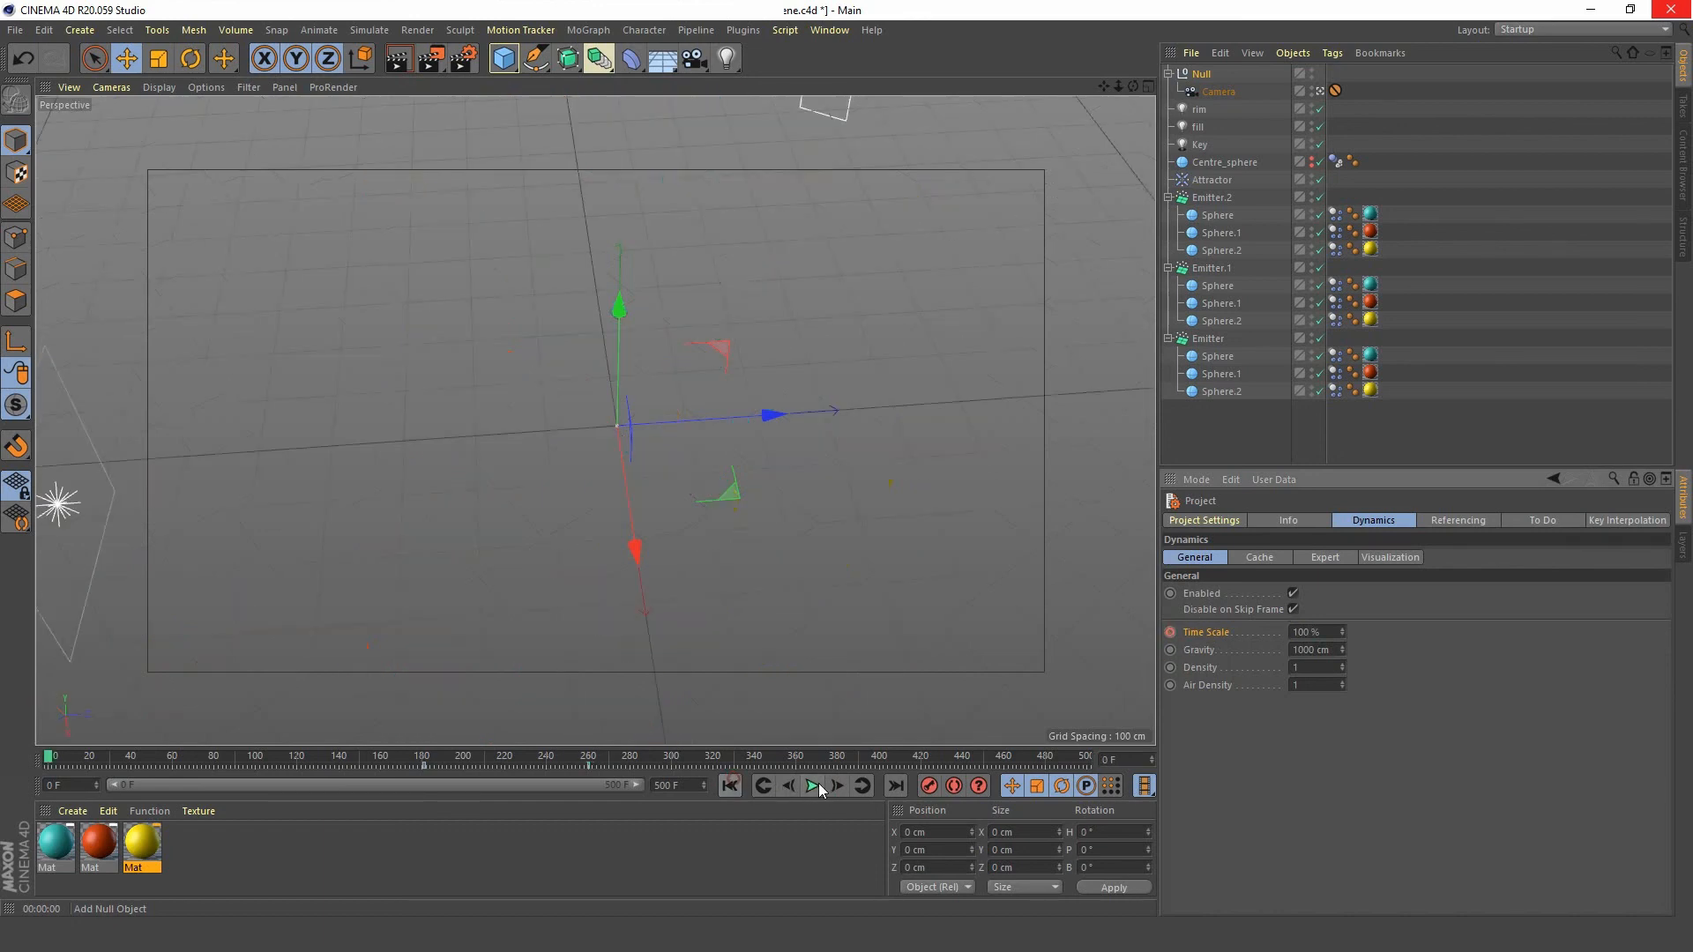
{"action": "left_click", "coordinate": [816, 787]}
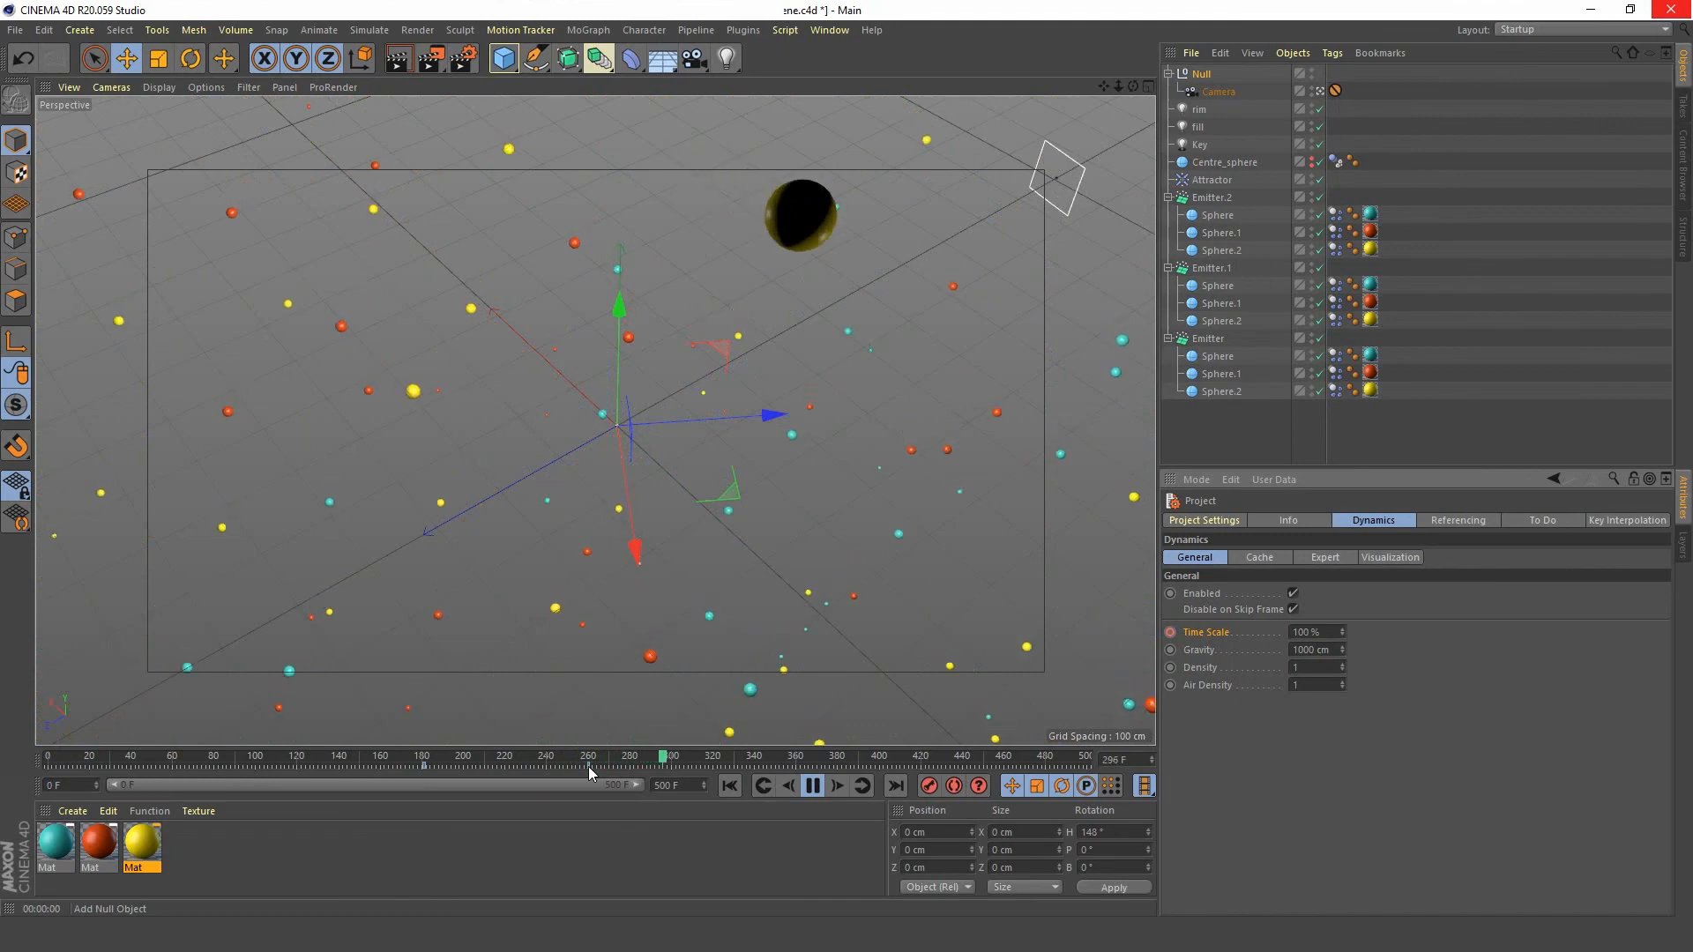
{"action": "left_click", "coordinate": [812, 786]}
- Replay the animation from the start, stop at frame 96 and render the gathering spheres in the viewport
{"action": "left_click", "coordinate": [738, 787]}
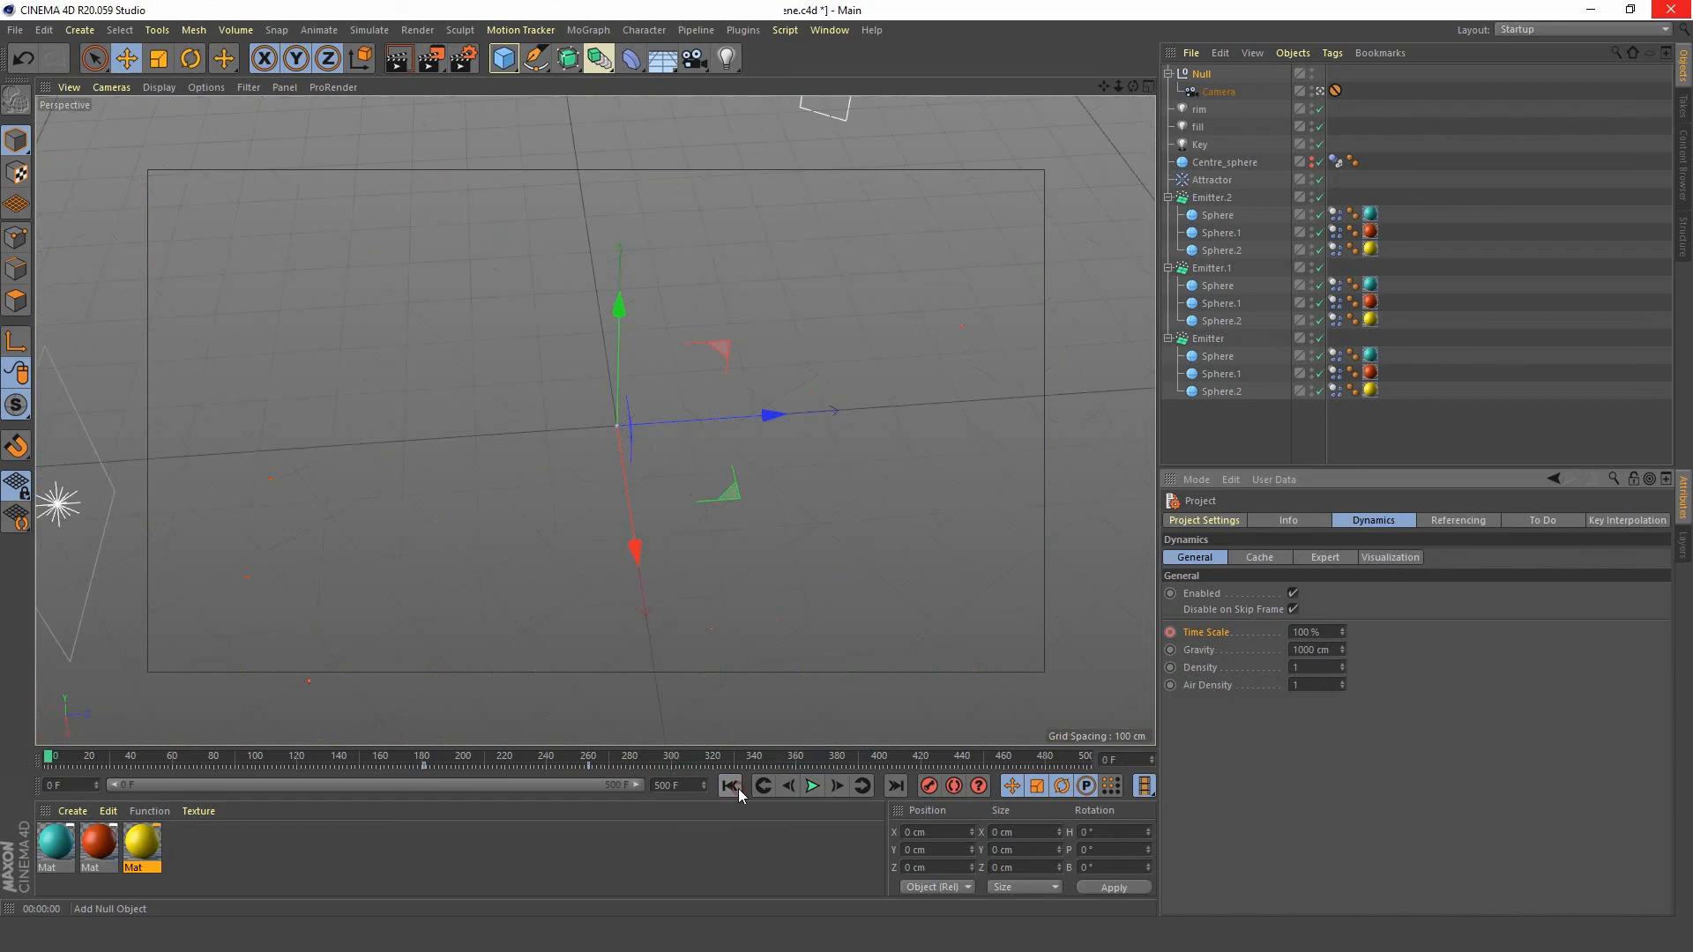
{"action": "left_click", "coordinate": [813, 787]}
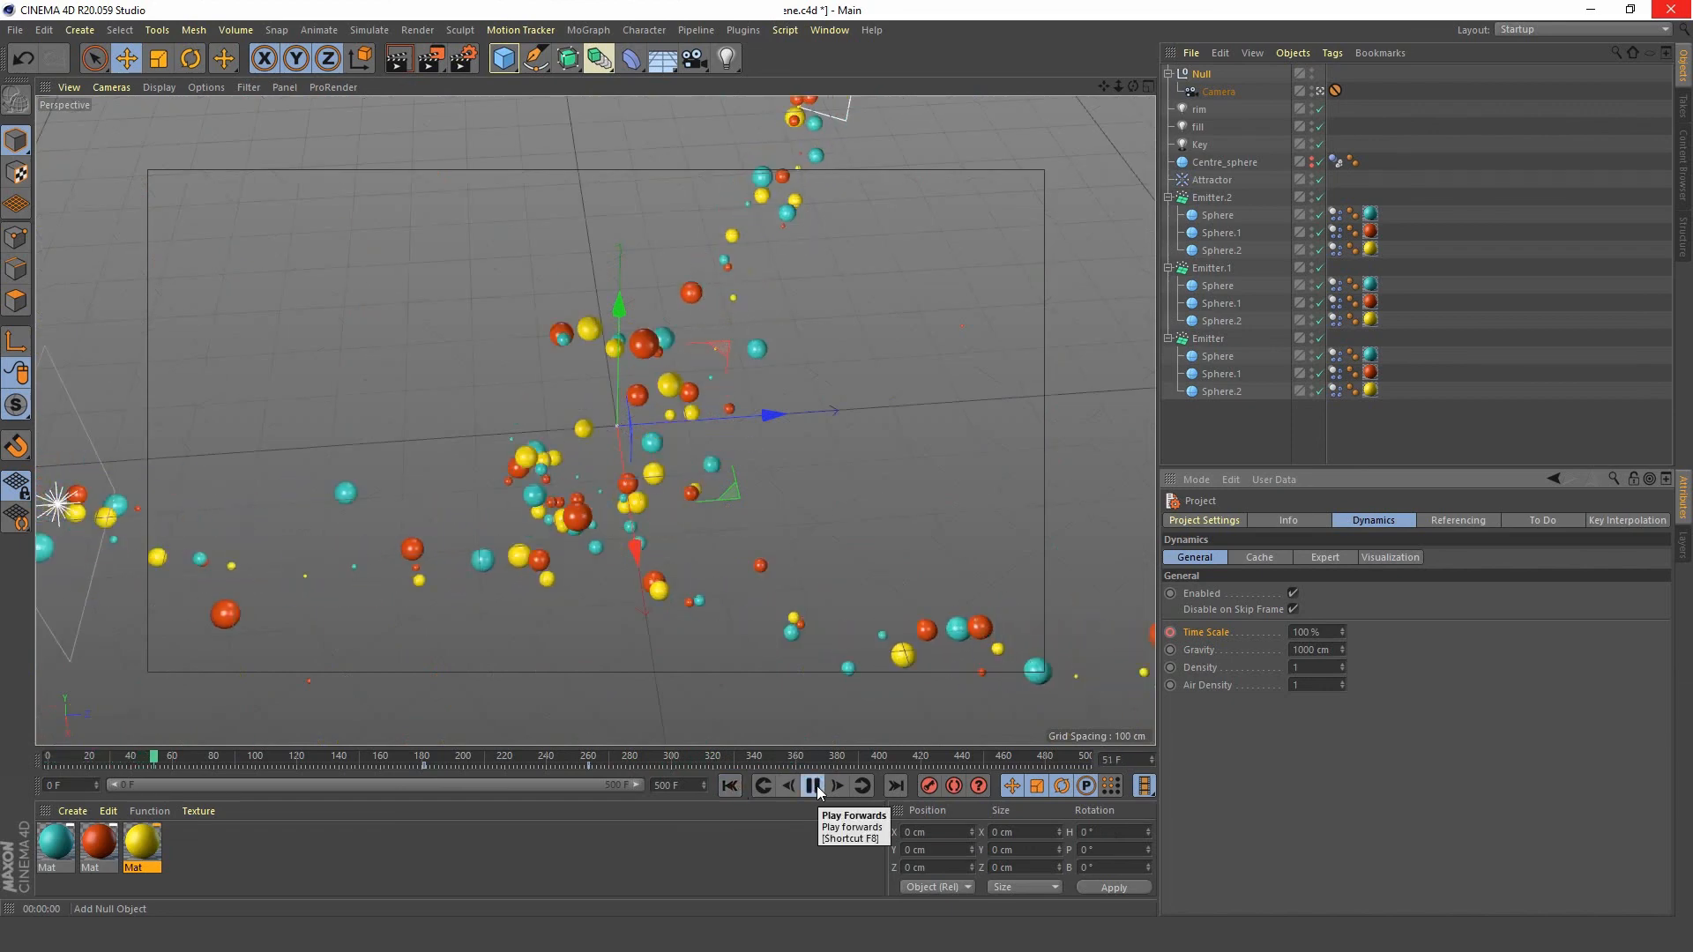
{"action": "left_click", "coordinate": [813, 786]}
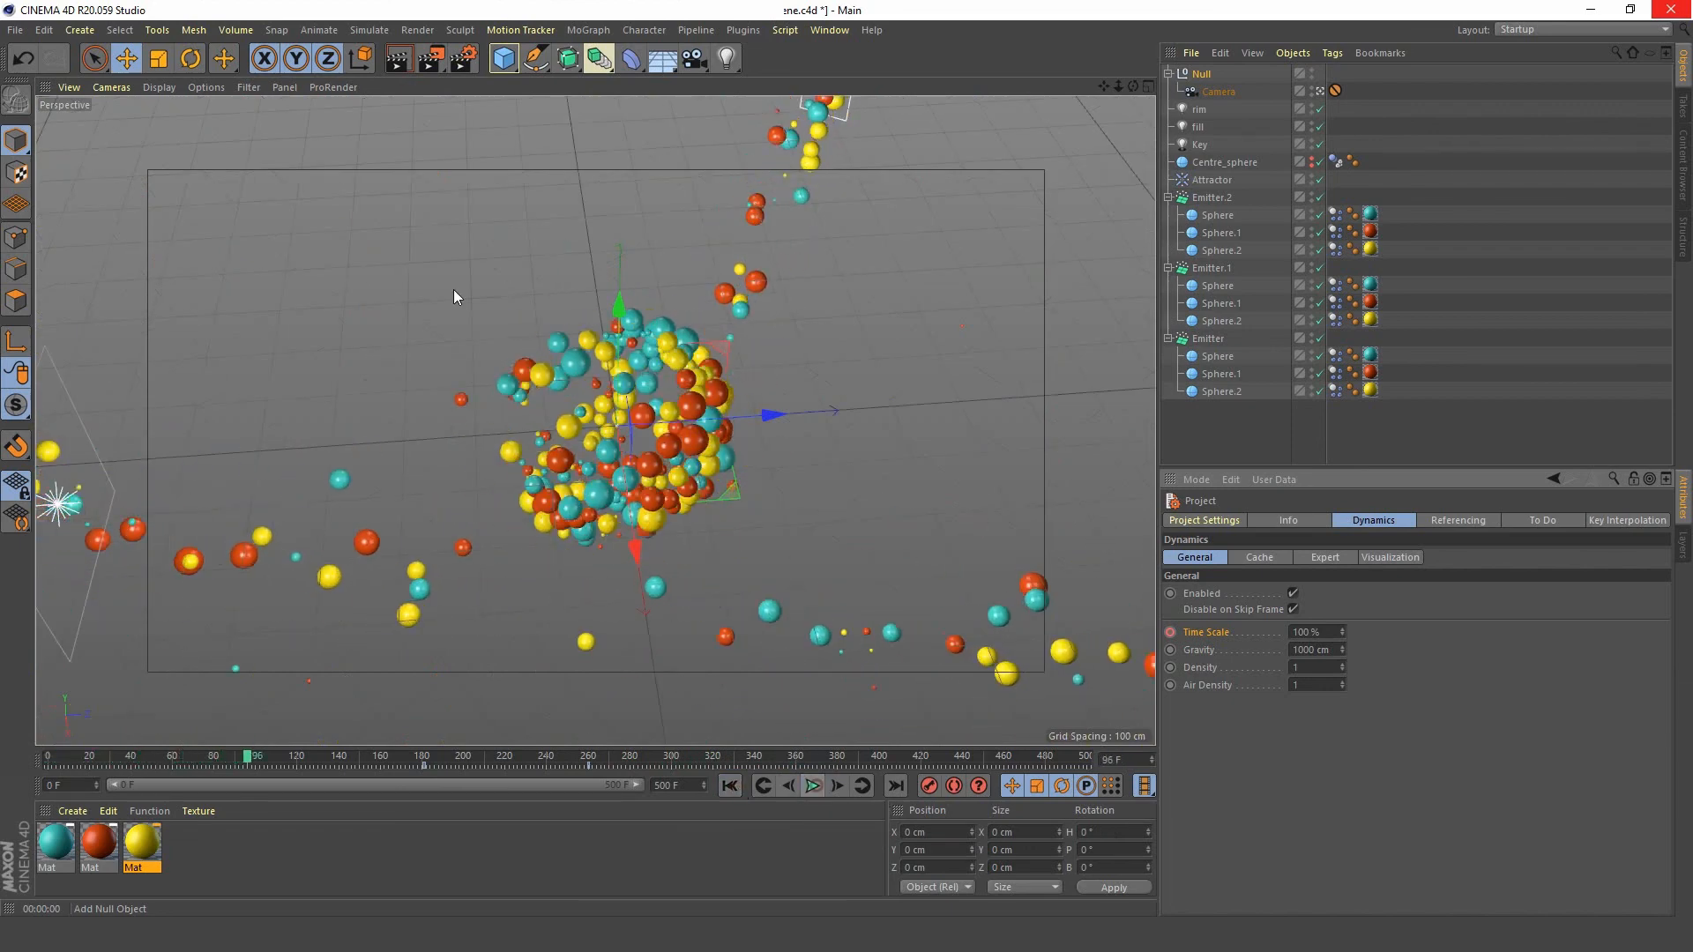
{"action": "left_click", "coordinate": [414, 62]}
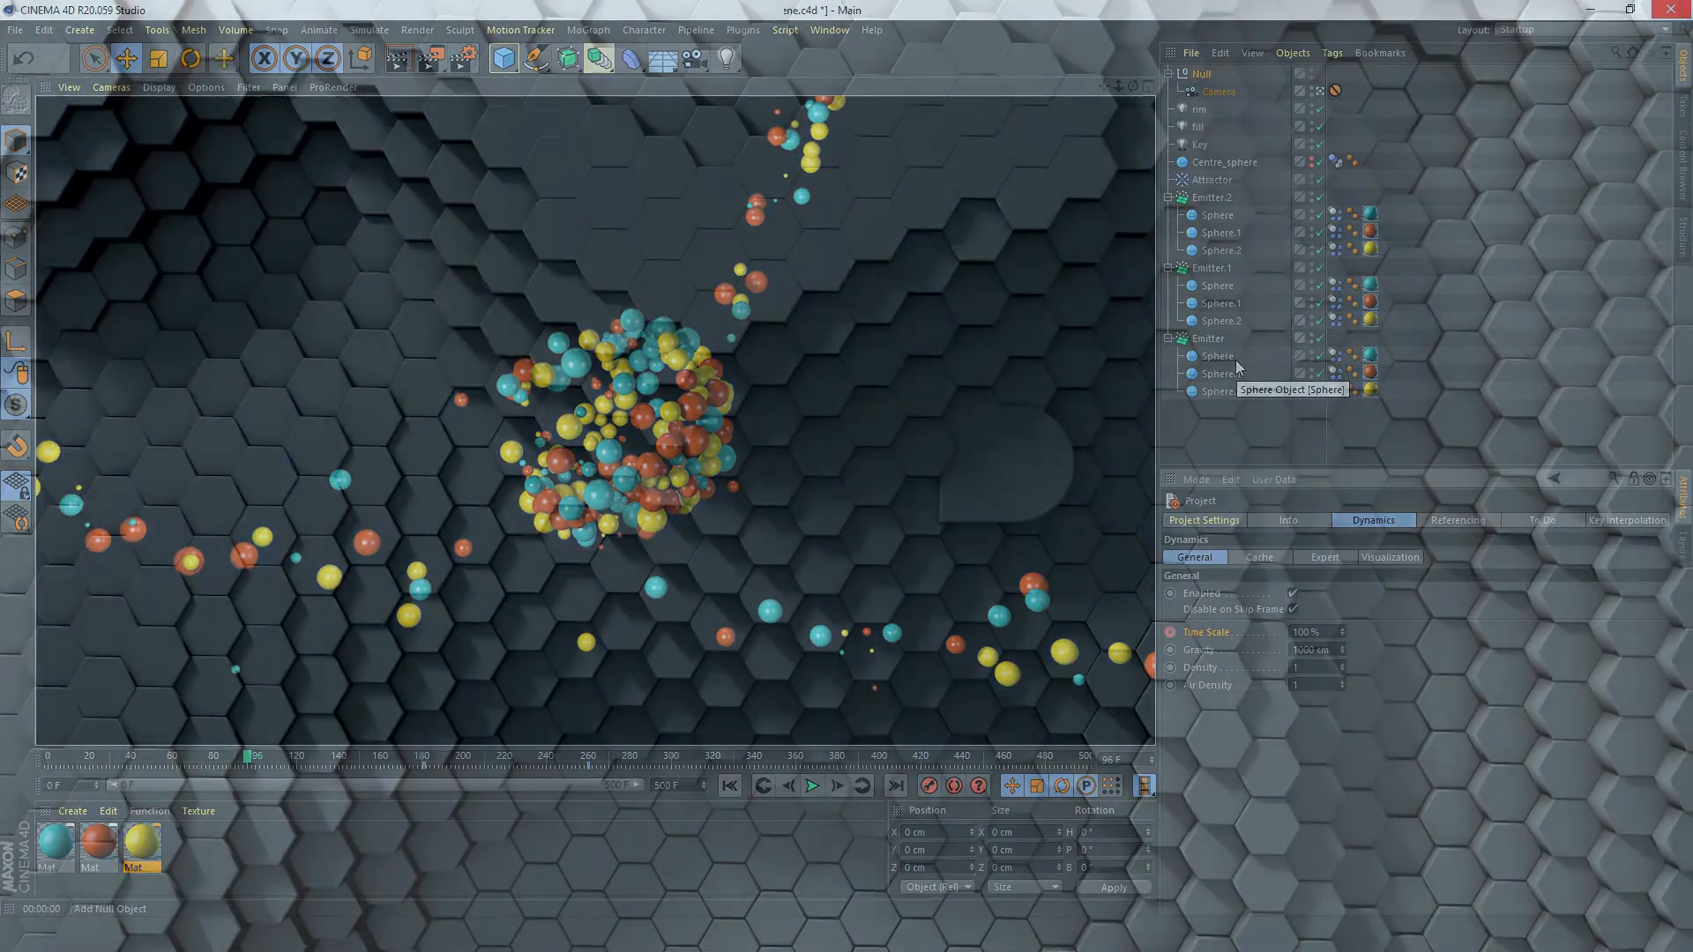